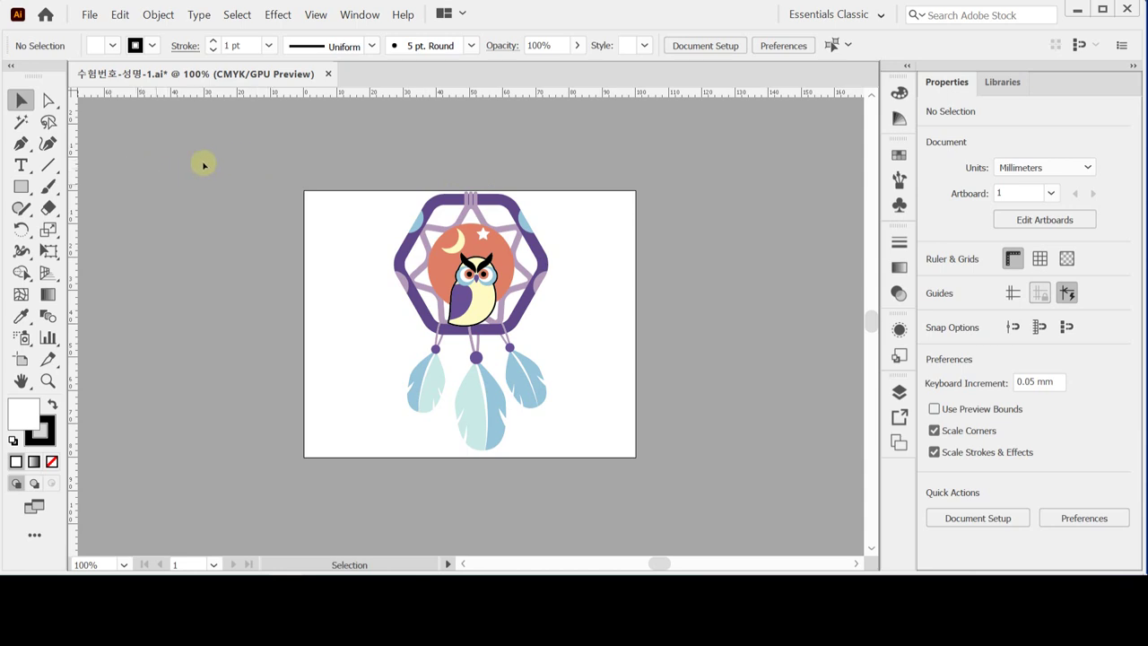
Step: Switch the workspace to Essentials and back to Essentials Classic
left_click(873, 15)
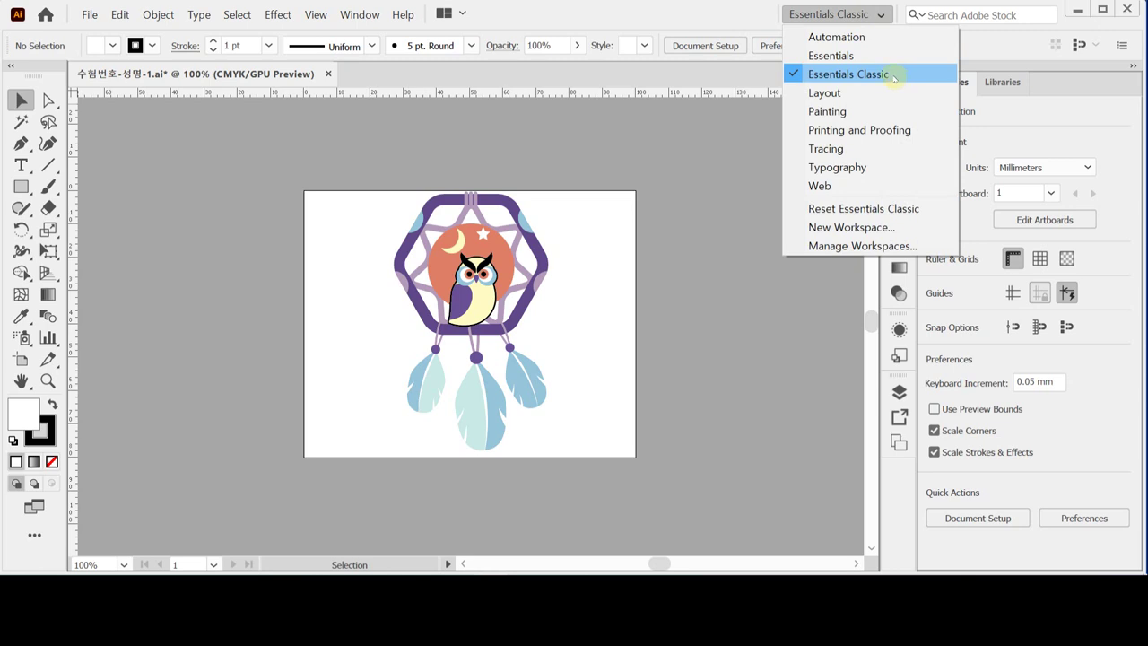
left_click(879, 55)
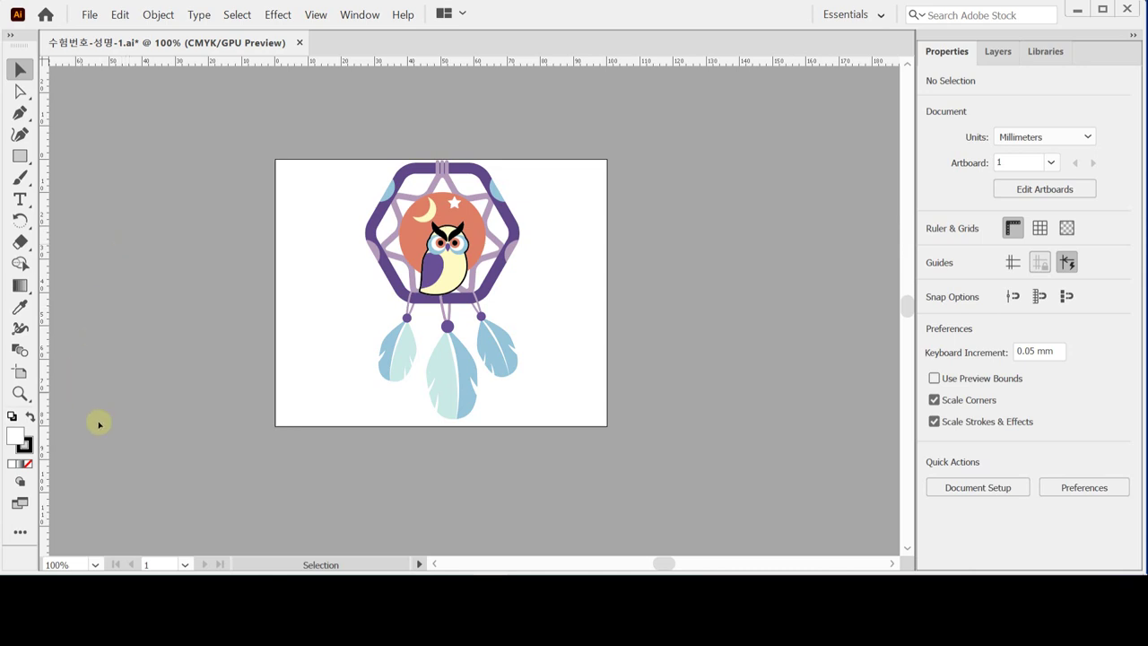
left_click(22, 531)
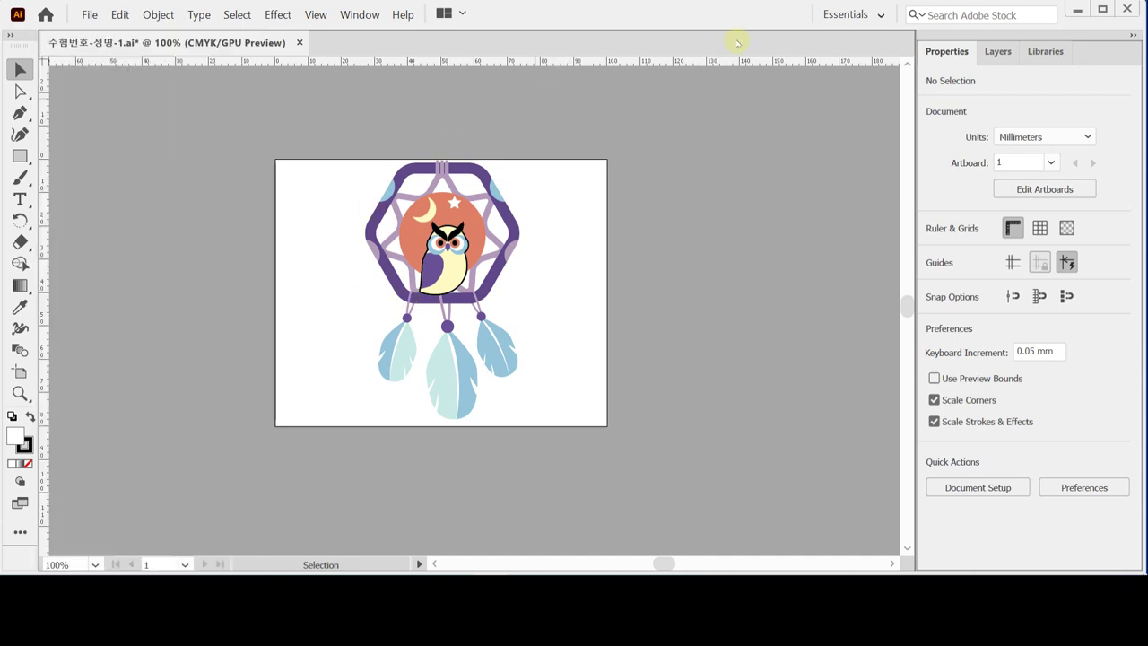
left_click(537, 108)
left_click(866, 18)
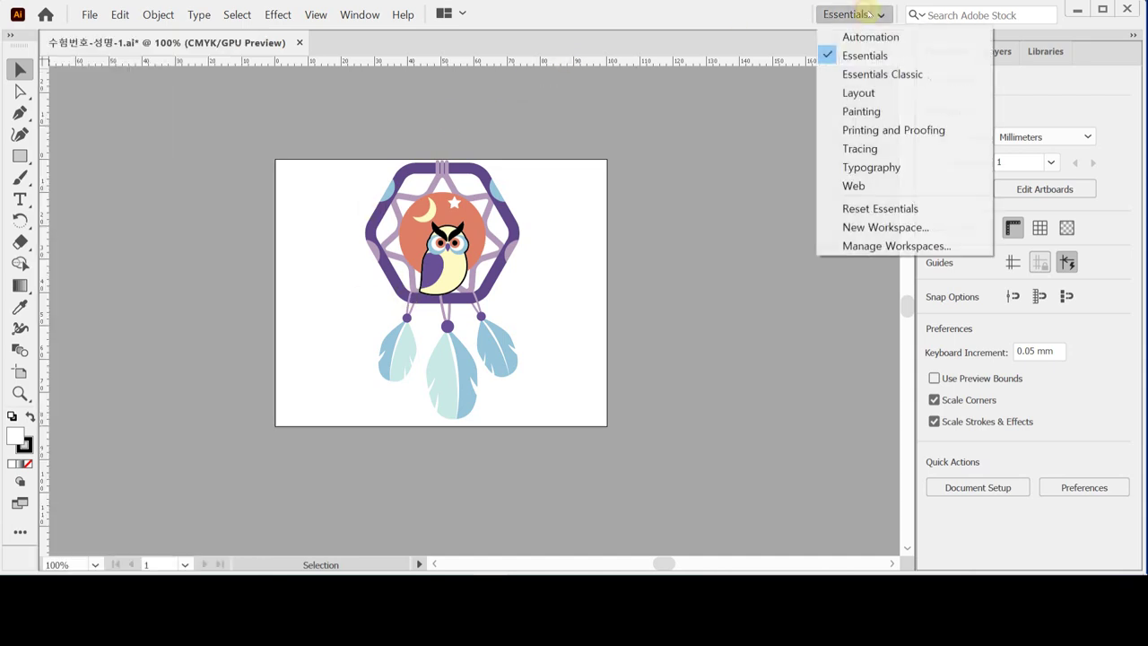
left_click(911, 81)
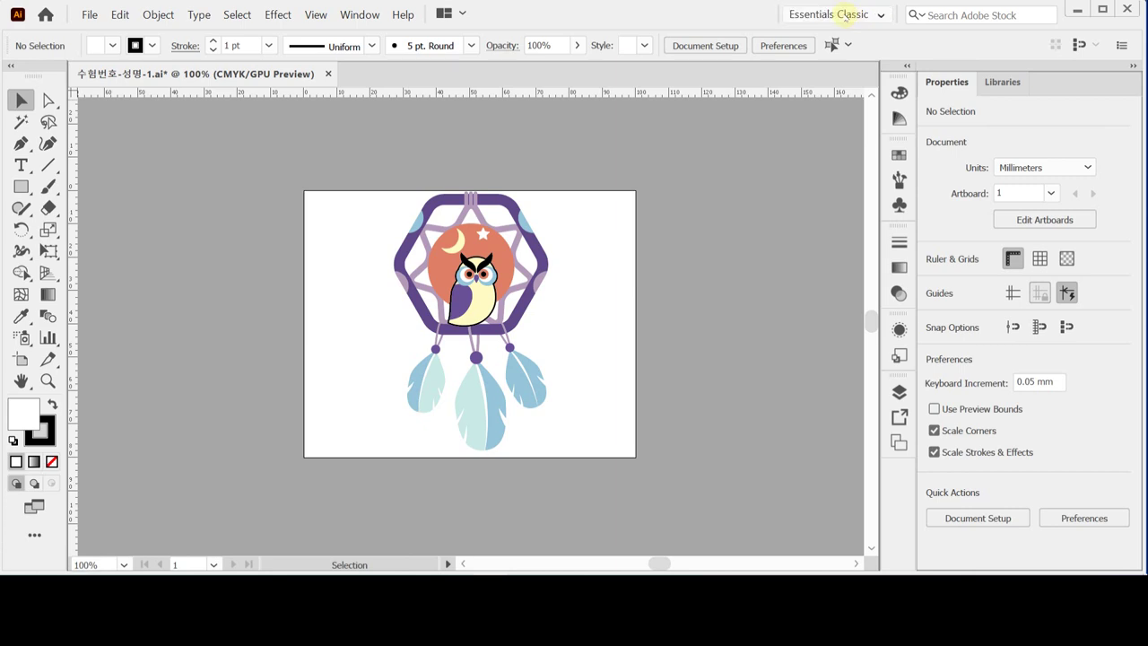
Step: Expand the docked icon panels to view their full contents and collapse them again
left_click(907, 66)
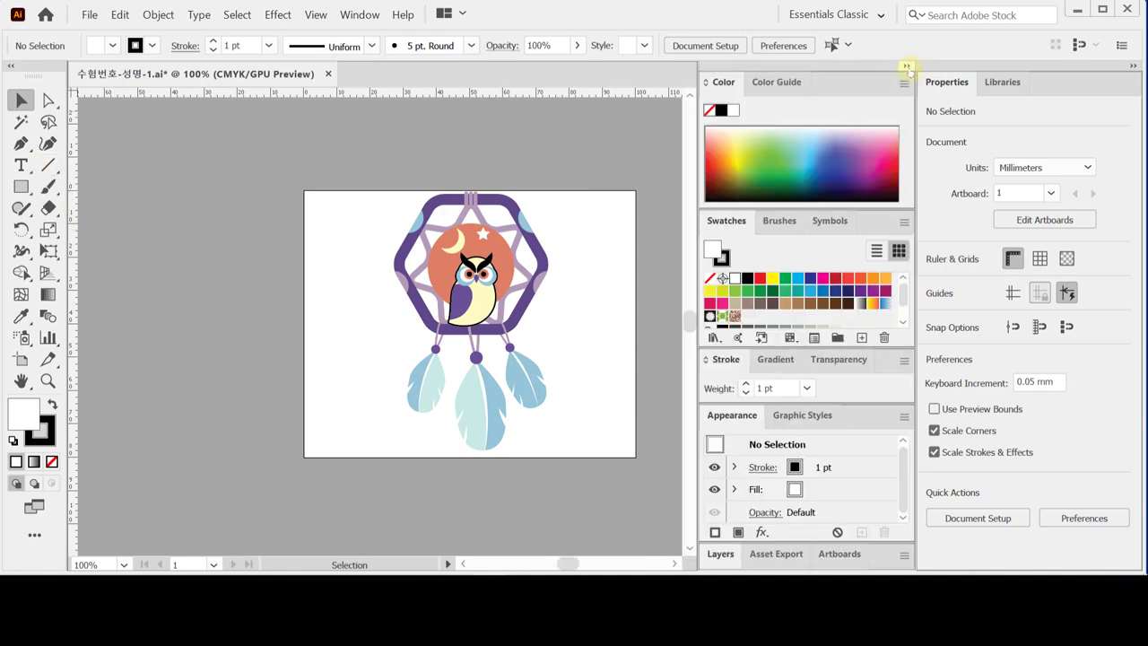
left_click(906, 67)
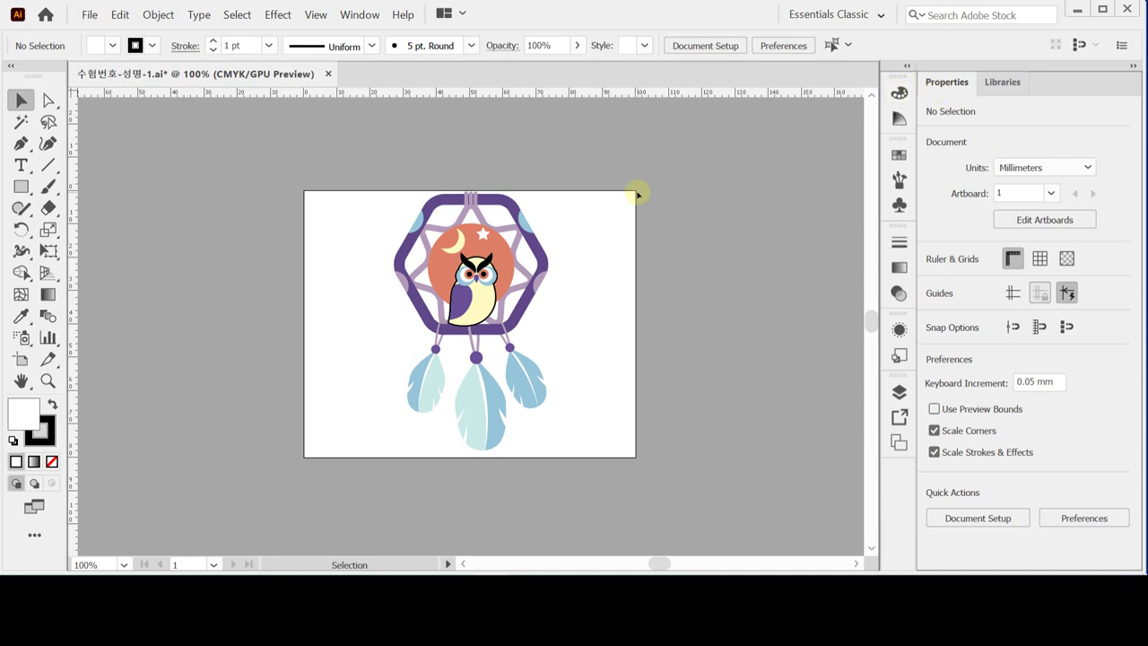
Step: View the settings offered for a new document and close the dialog without creating one
left_click(89, 15)
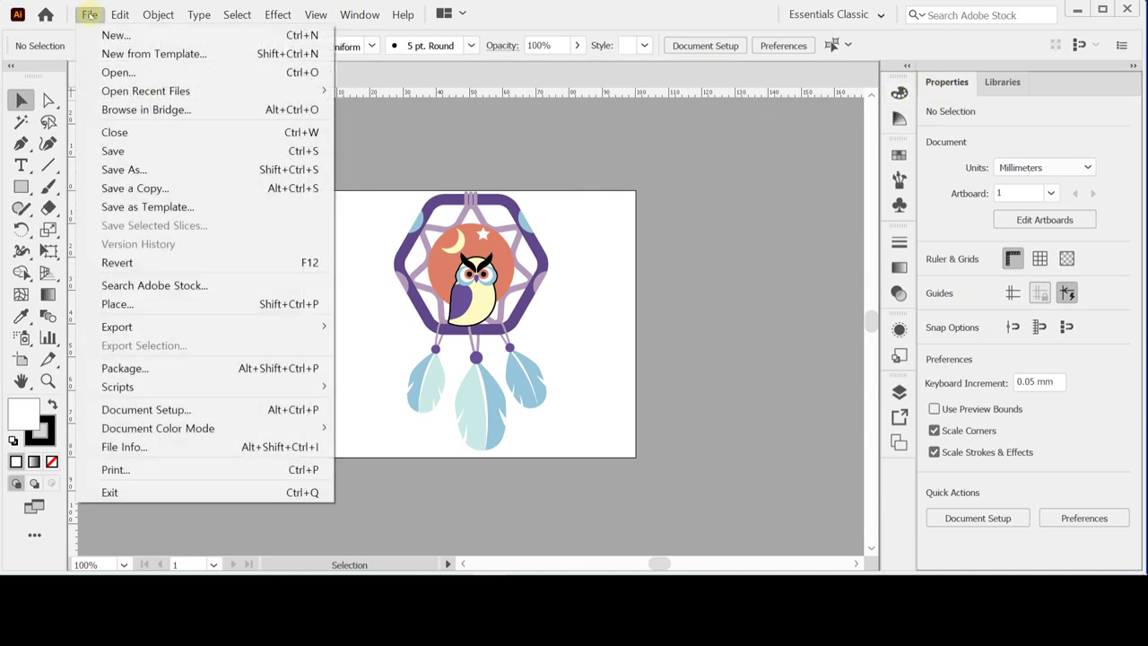
left_click(105, 34)
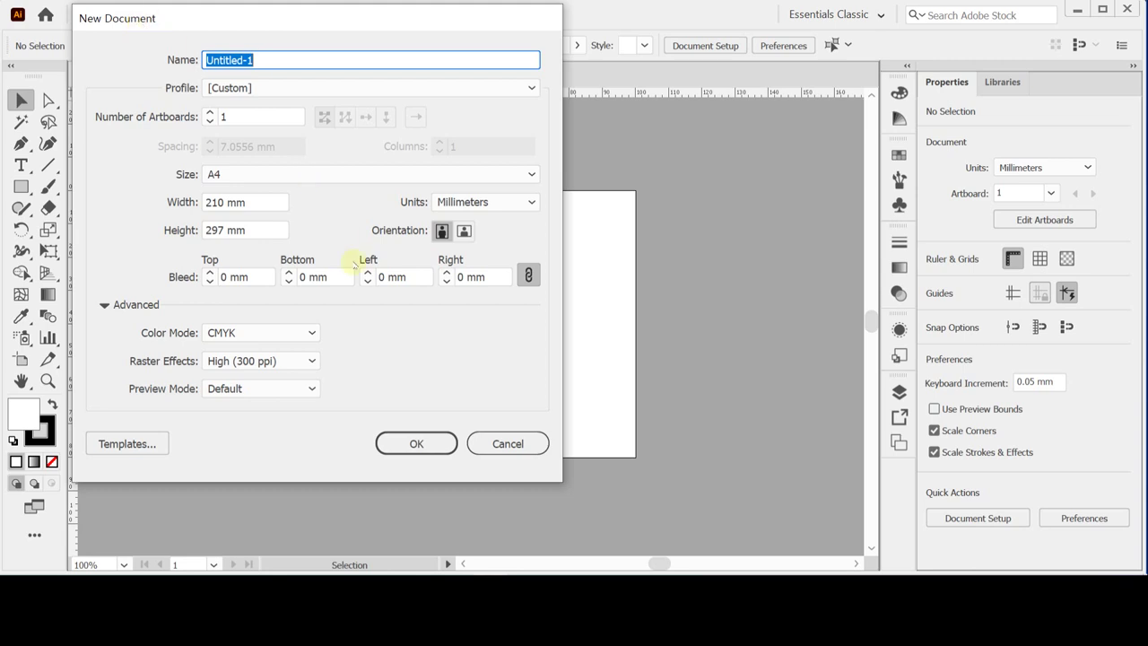
left_click(506, 443)
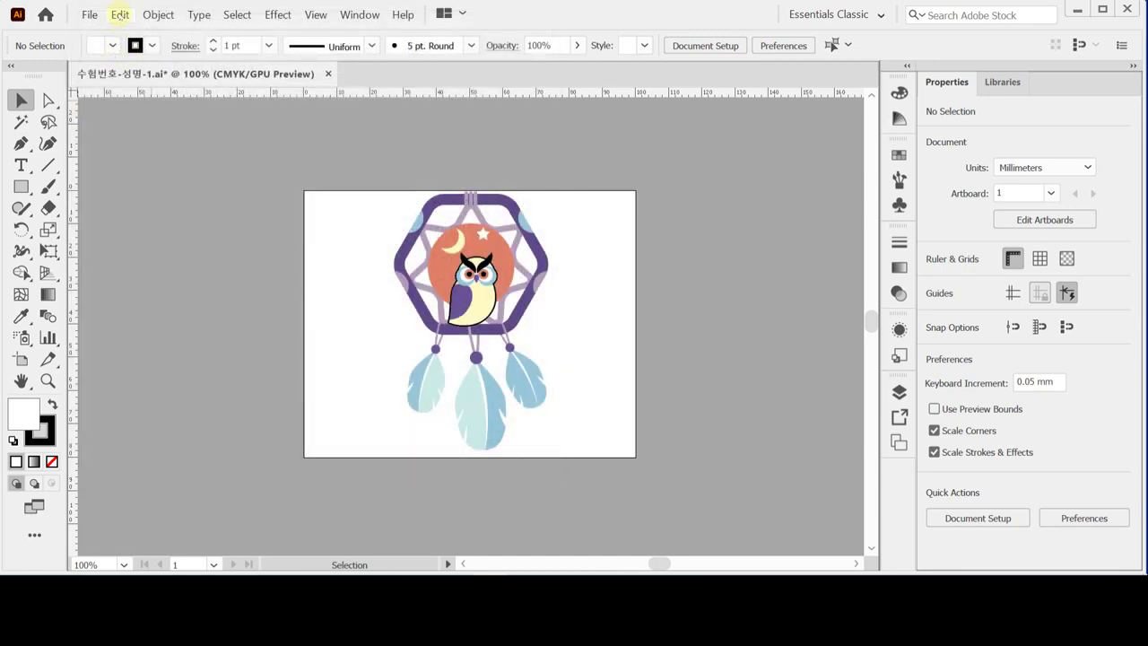
Step: Turn off the legacy "File New" interface in the General preferences
left_click(119, 15)
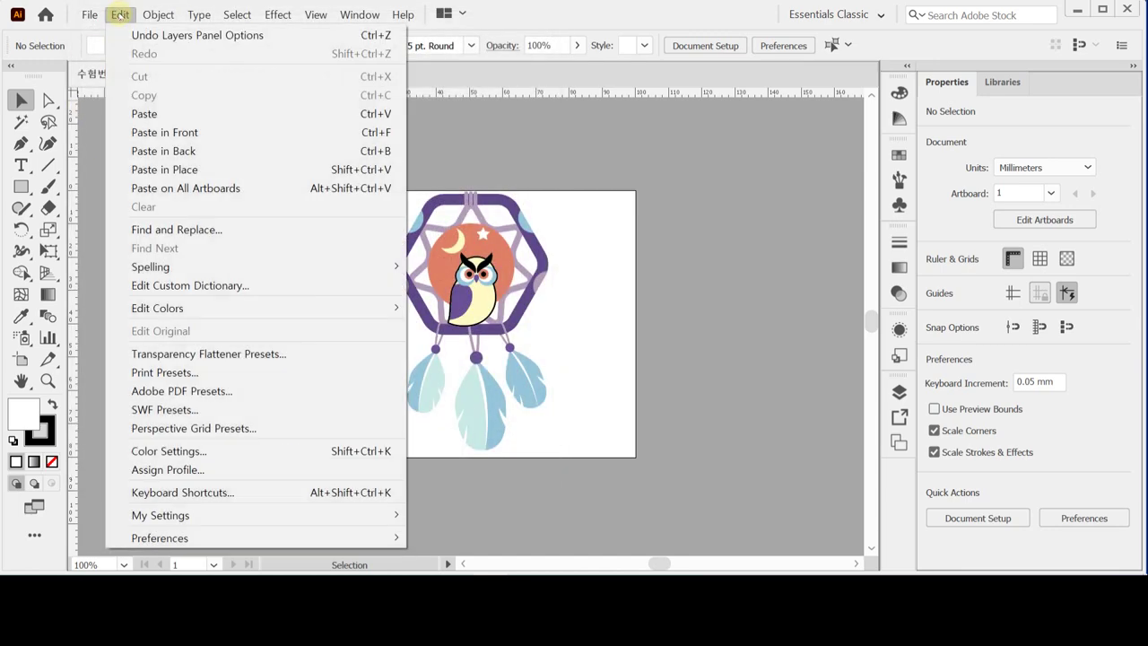
mouse_move(301, 535)
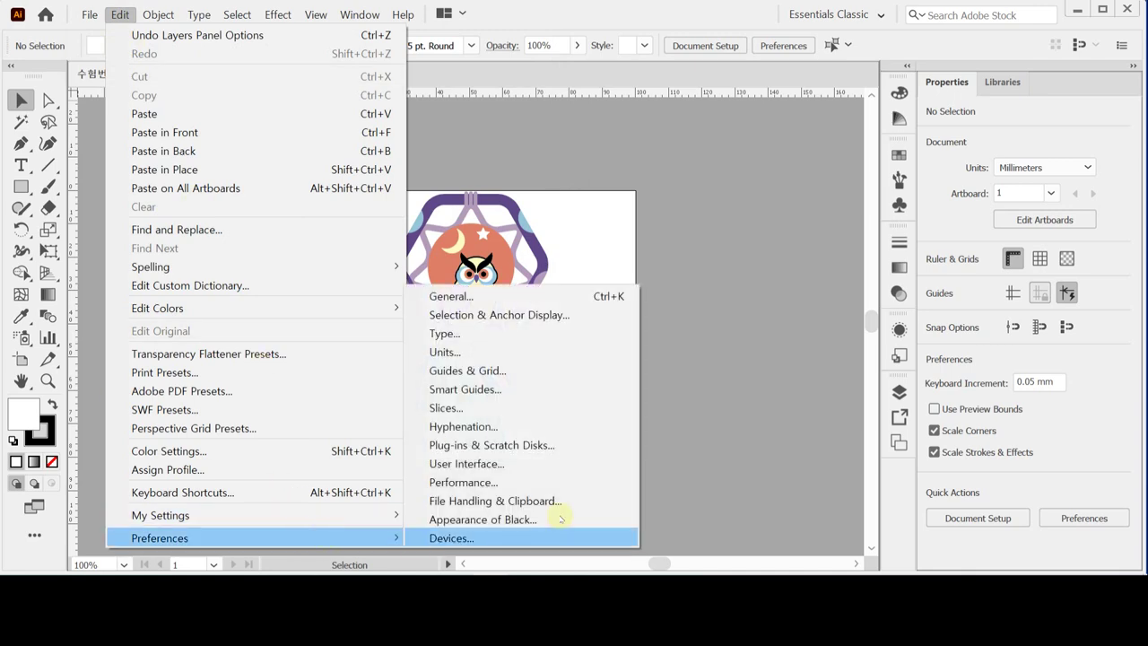
left_click(546, 293)
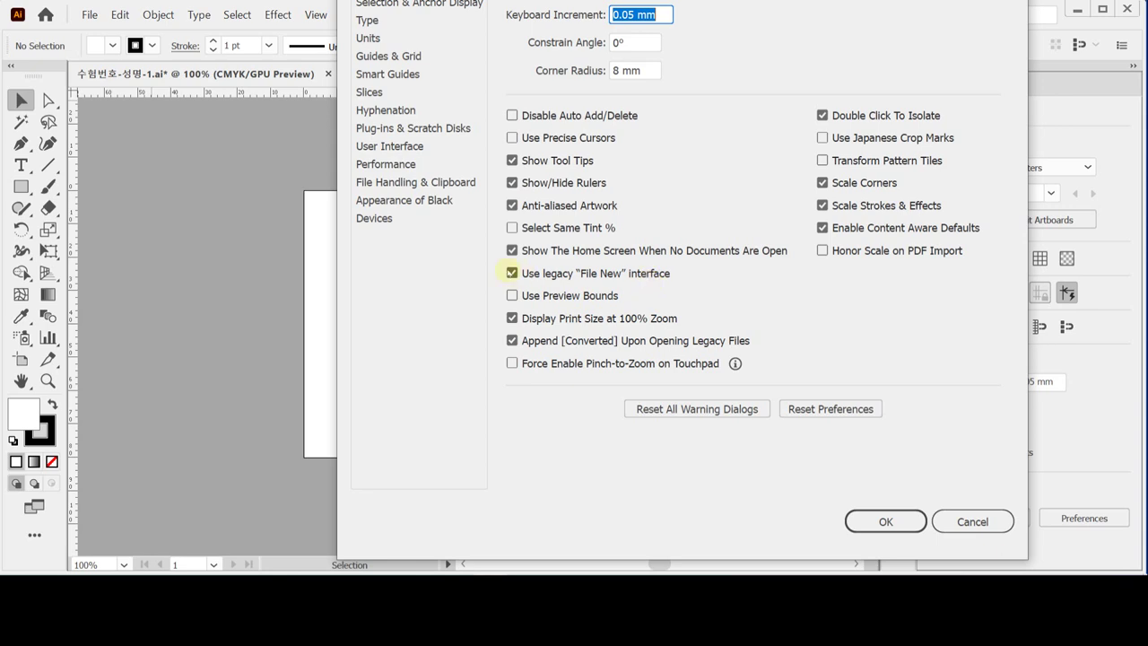
left_click(512, 273)
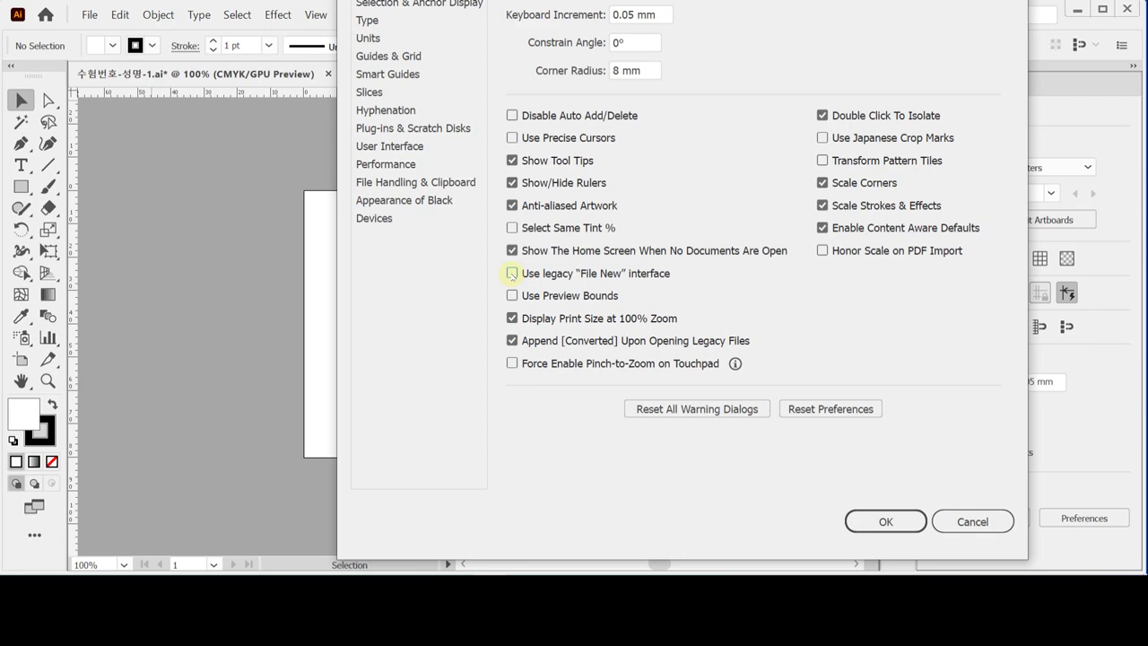
left_click(885, 521)
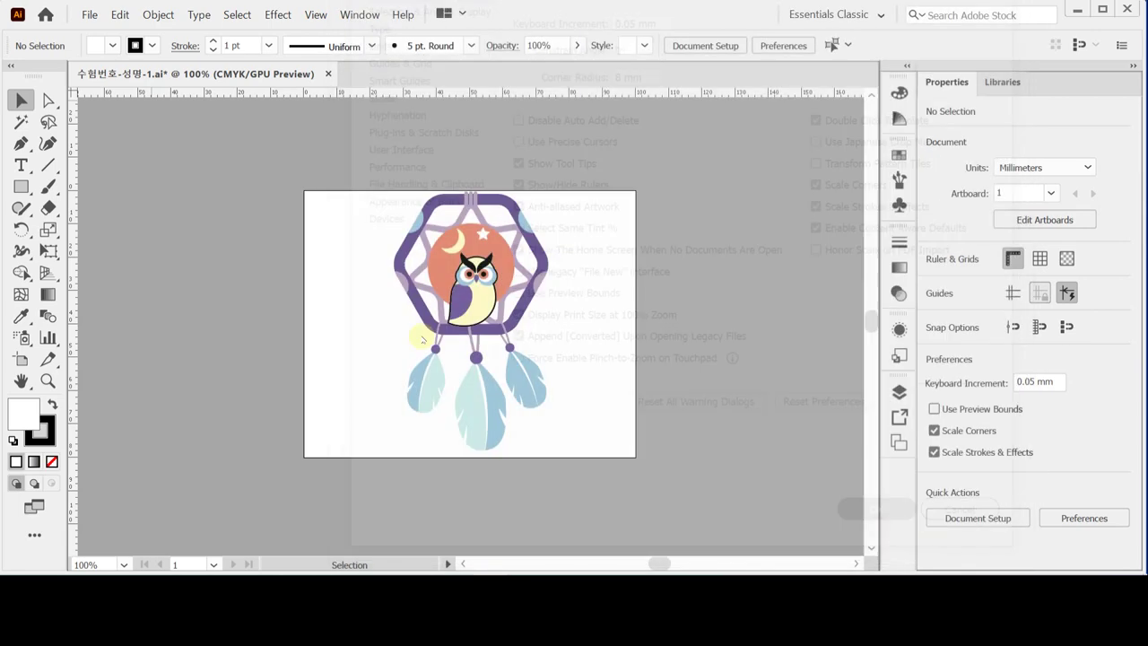
Step: Examine the modern new document window and its unit choices, and close it without creating a document
left_click(89, 15)
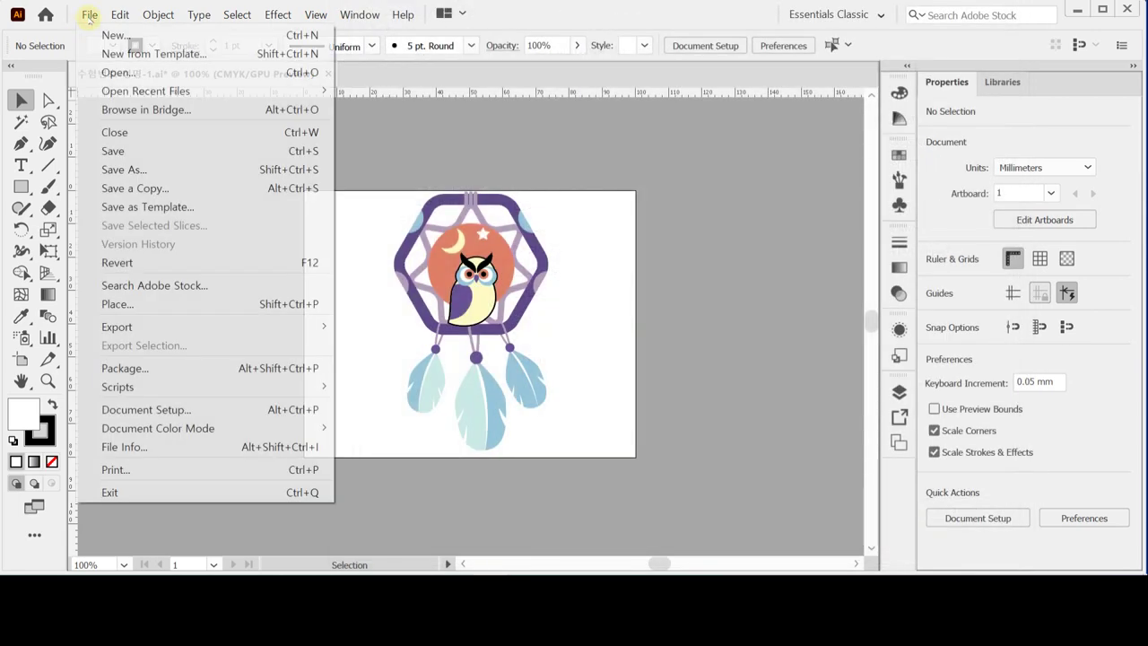
left_click(103, 35)
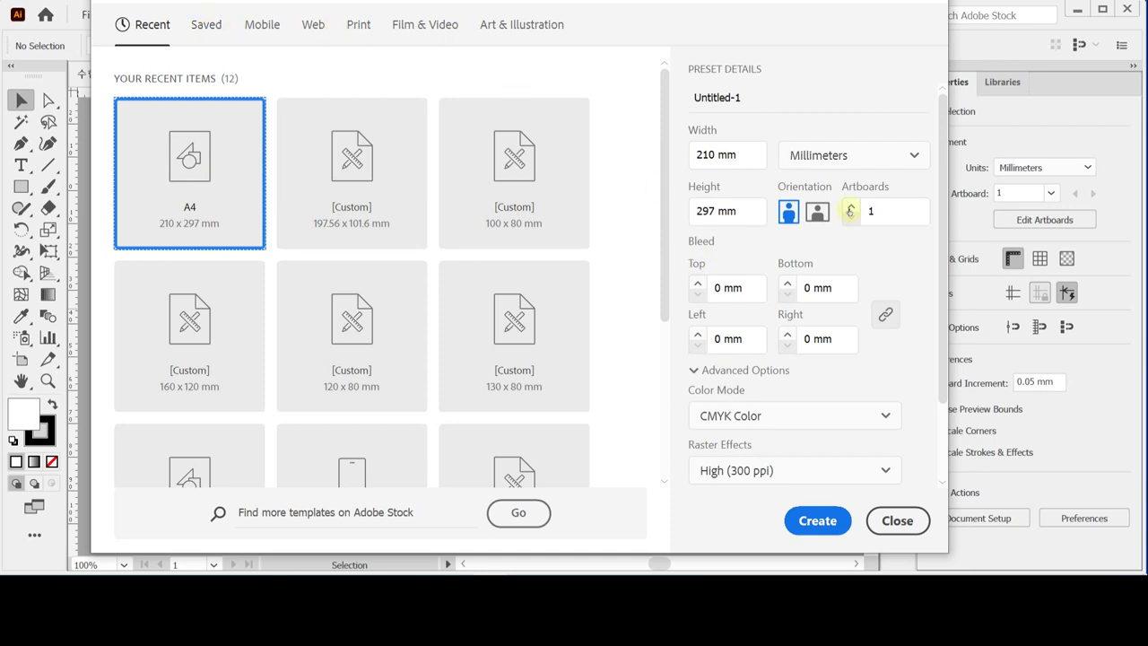
left_click(862, 157)
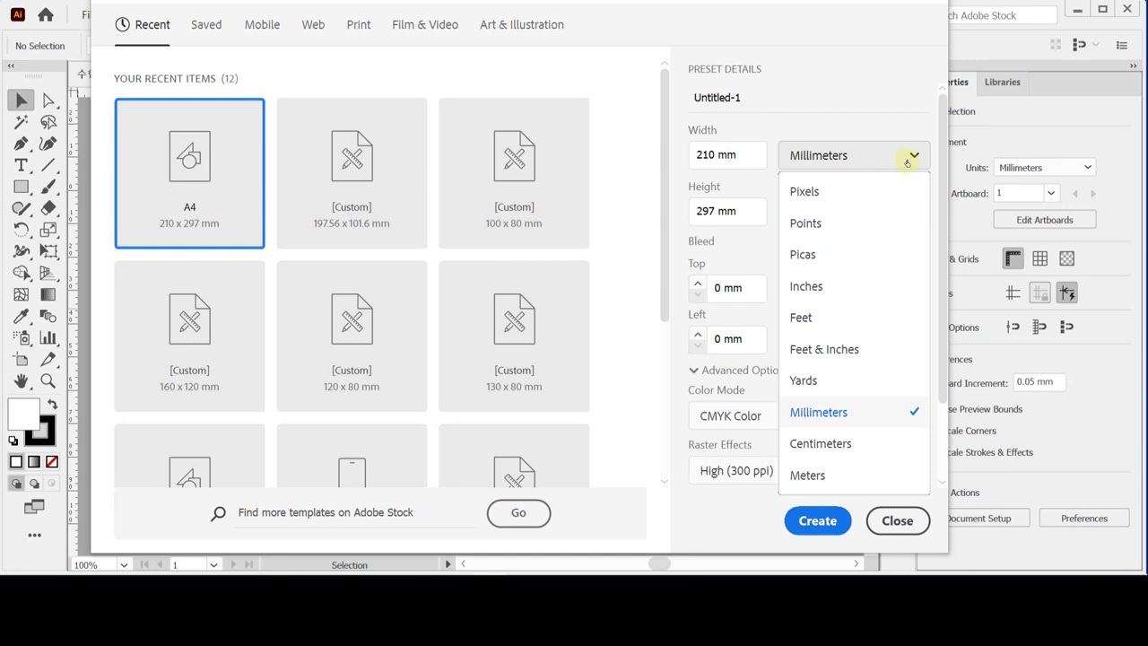
left_click(908, 161)
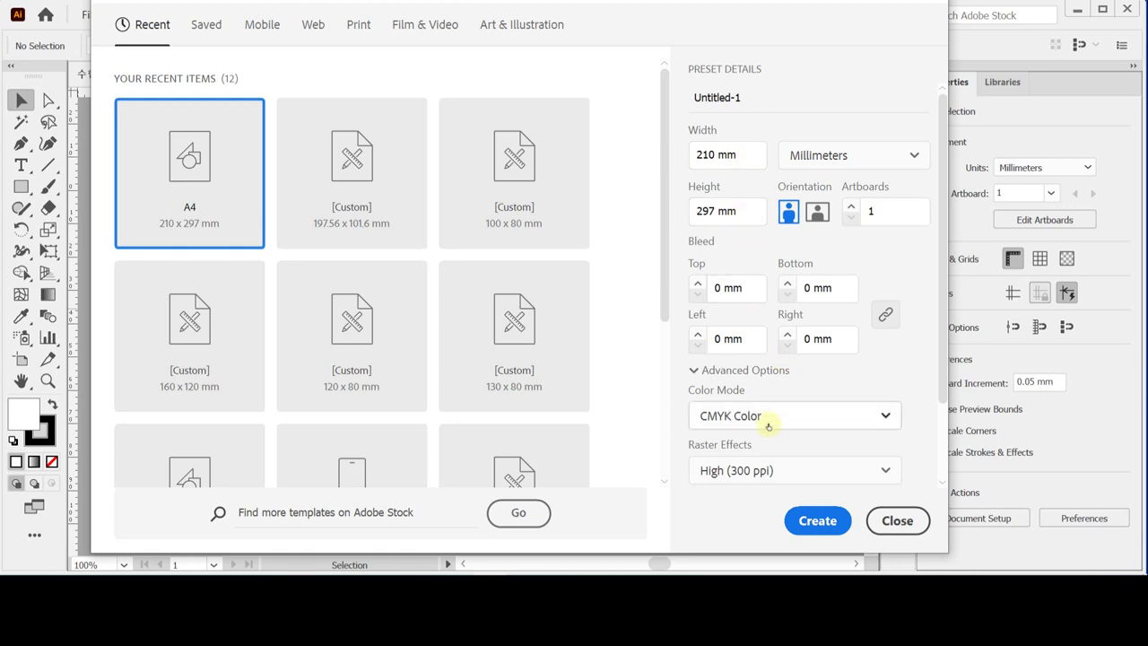
left_click(893, 520)
Step: Turn on the legacy "File New" interface in the General preferences
left_click(118, 15)
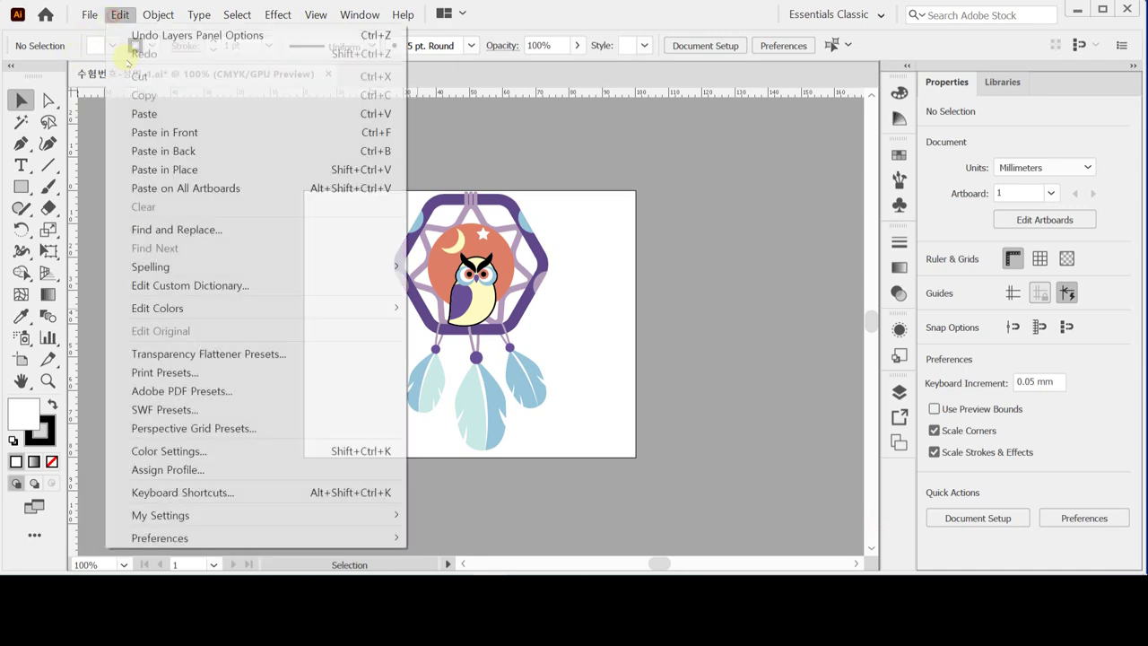
mouse_move(191, 538)
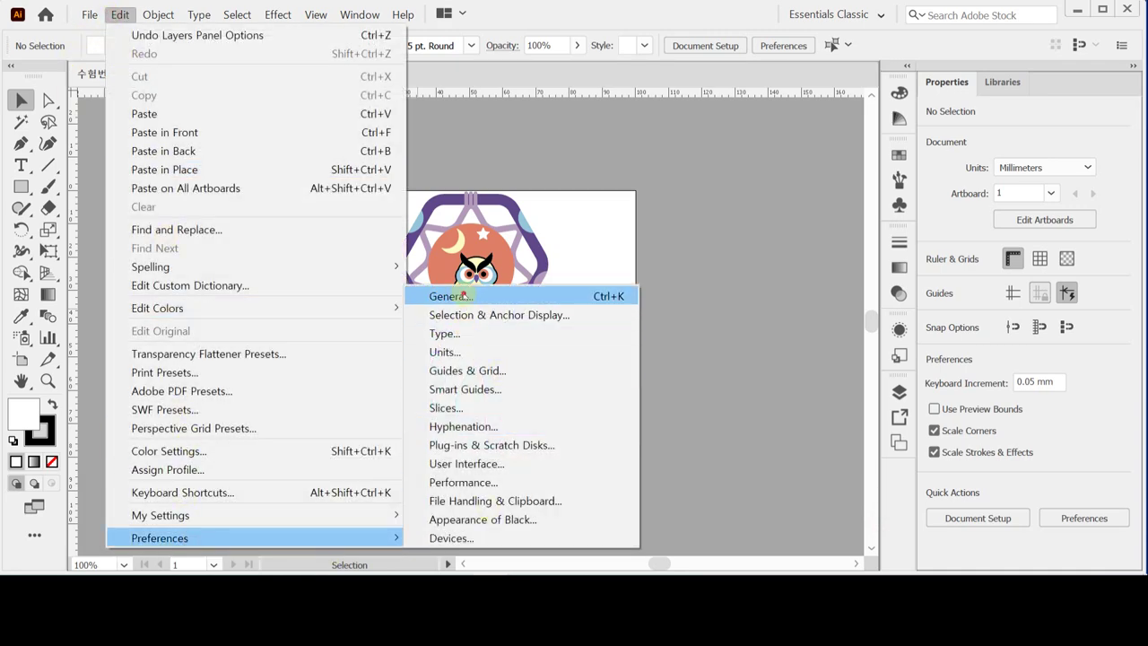
left_click(458, 296)
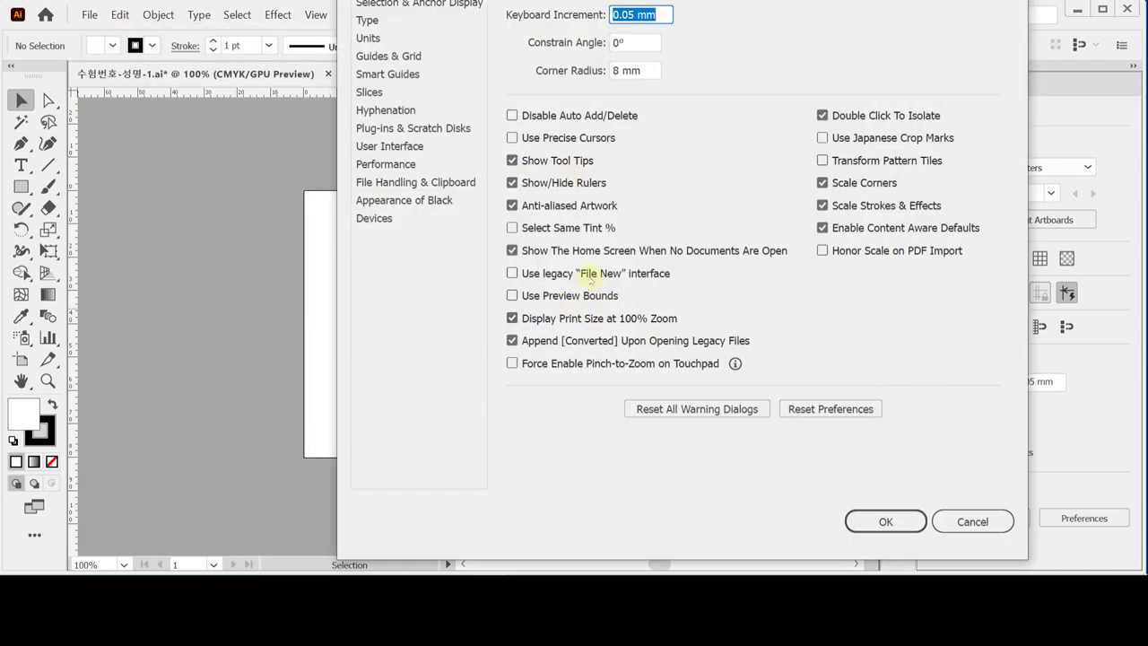
left_click(585, 276)
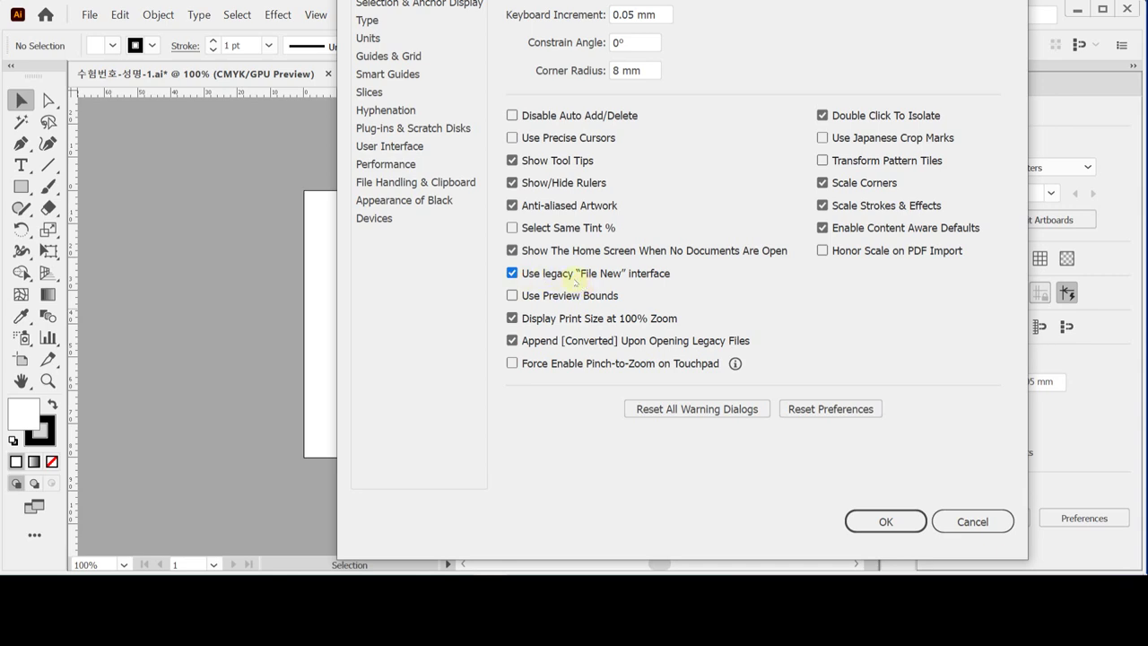
left_click(865, 520)
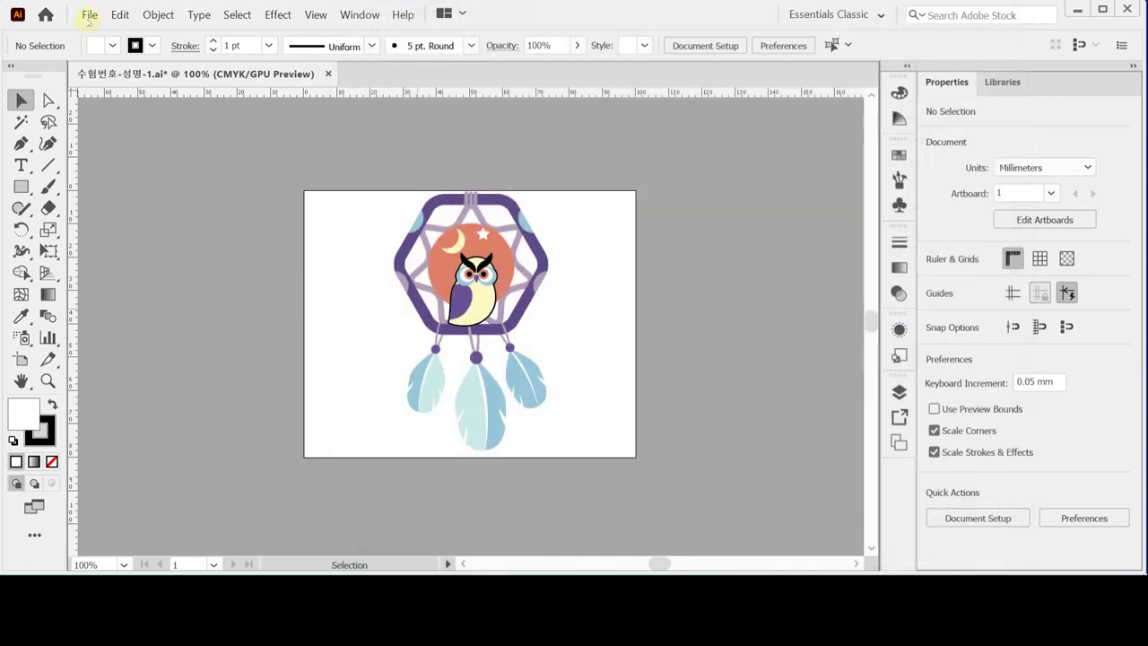
Step: Start a new document and choose Millimeters as its units
left_click(90, 14)
key("Escape")
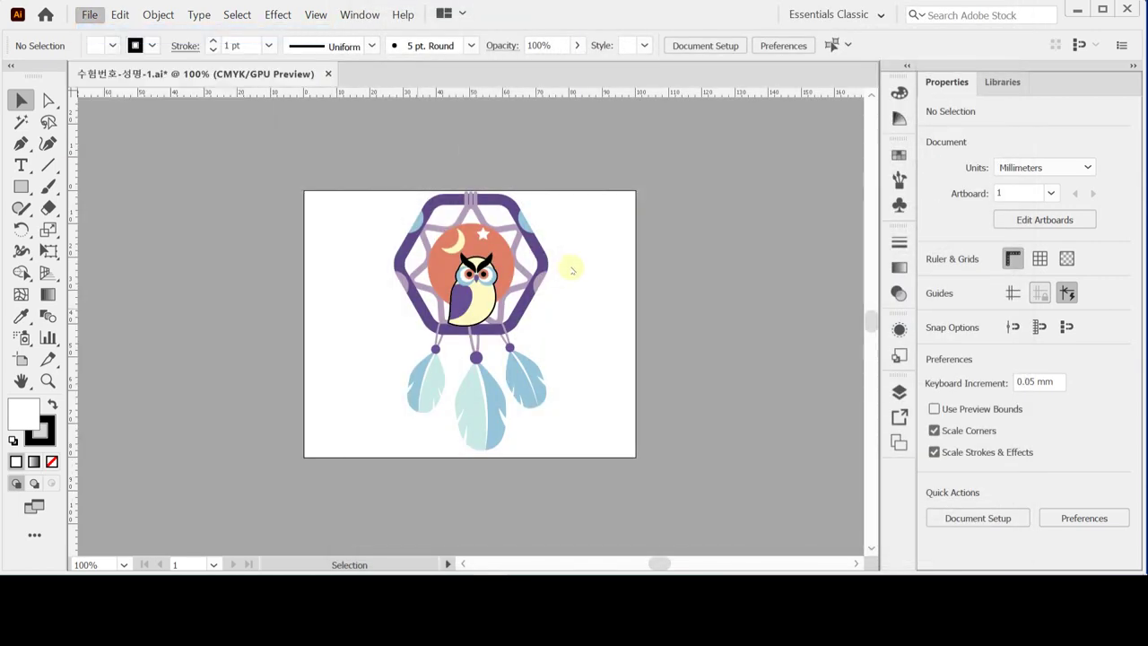
key("ctrl+n")
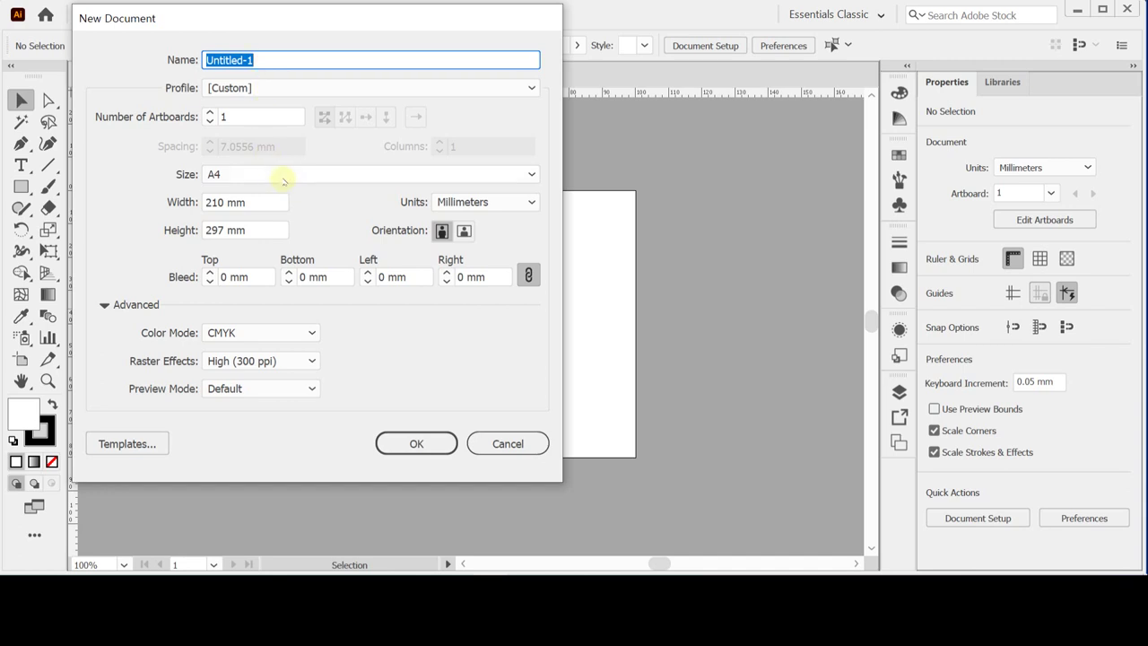
left_click(459, 203)
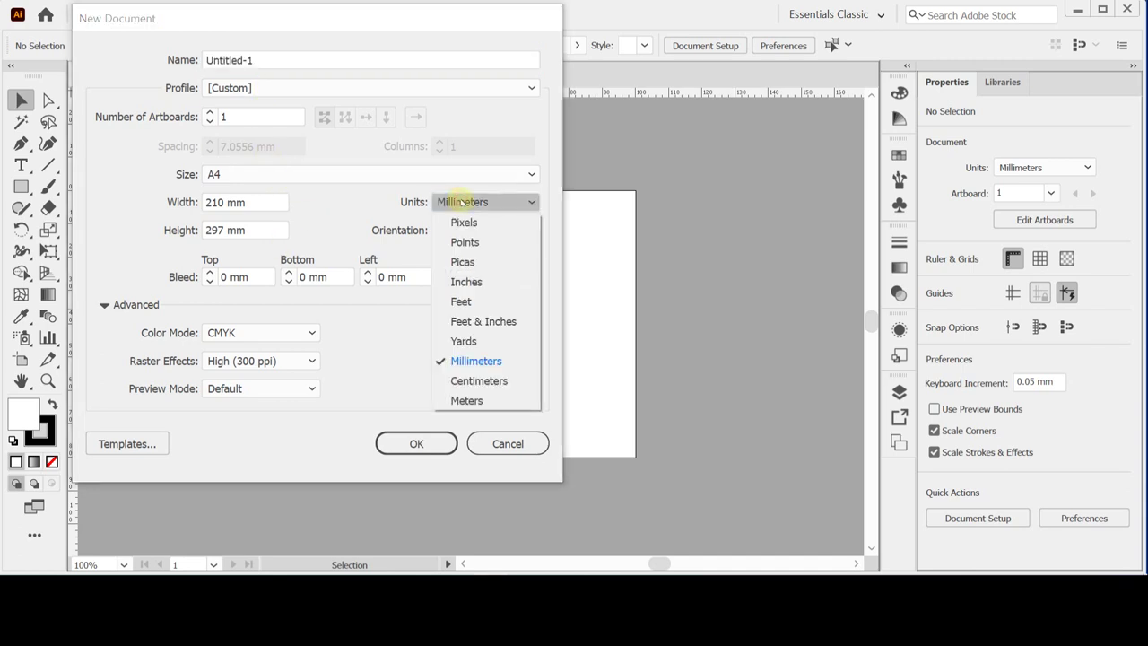
left_click(502, 361)
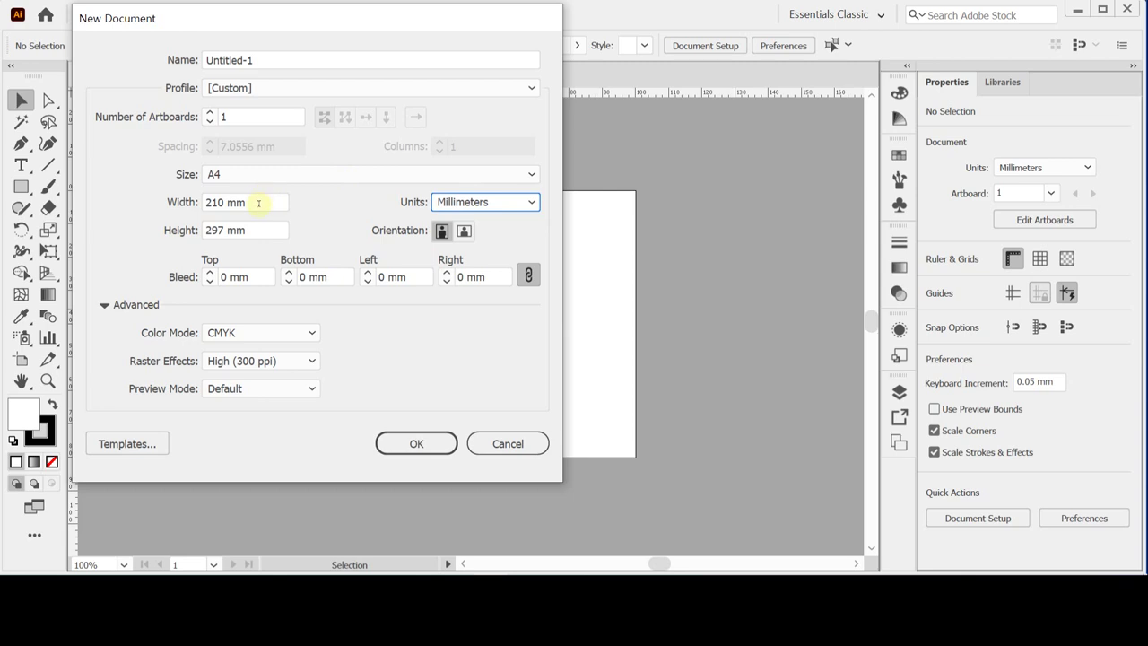
Step: Set the new document's width to 100 mm and its height to 80 mm
left_click(258, 203)
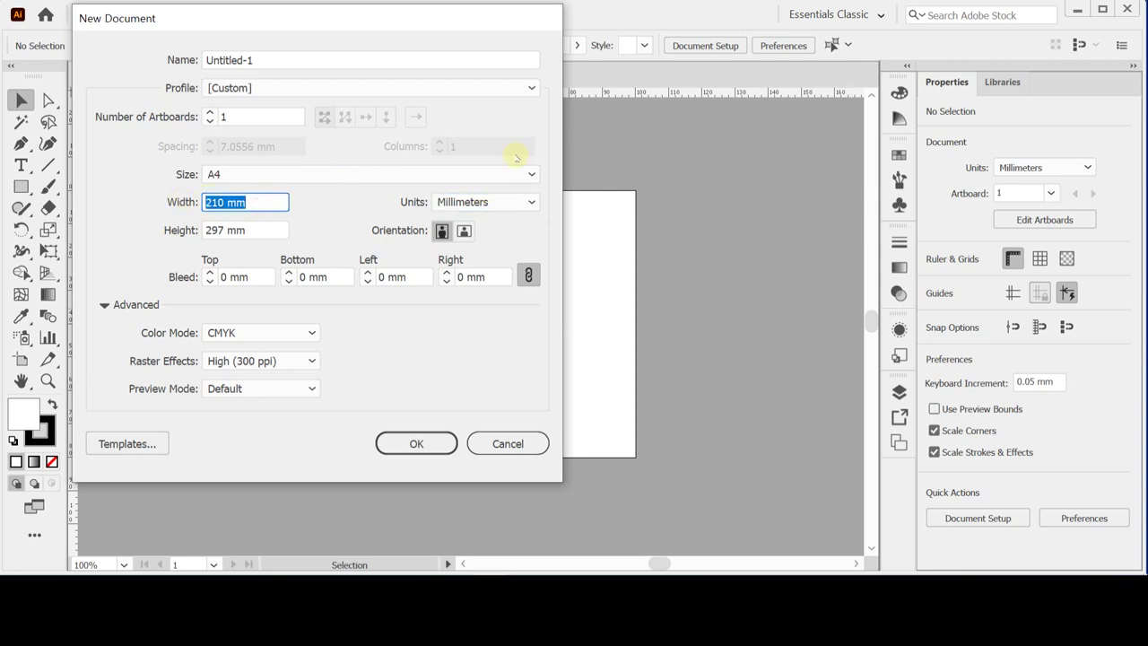
type("100")
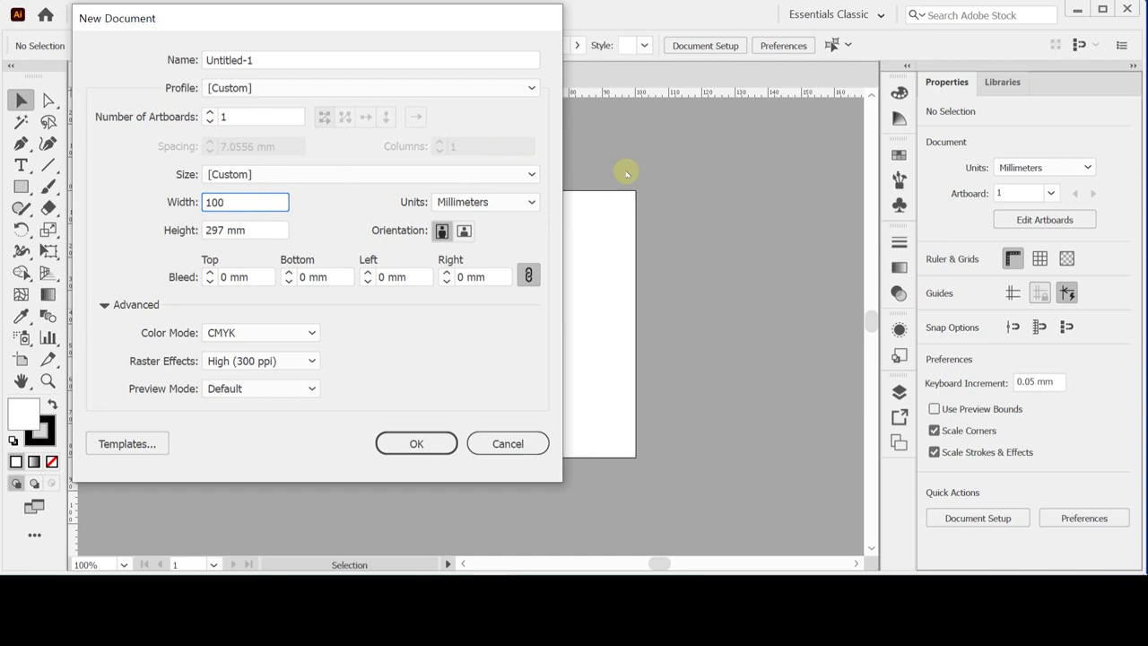
key("Tab")
key("Tab")
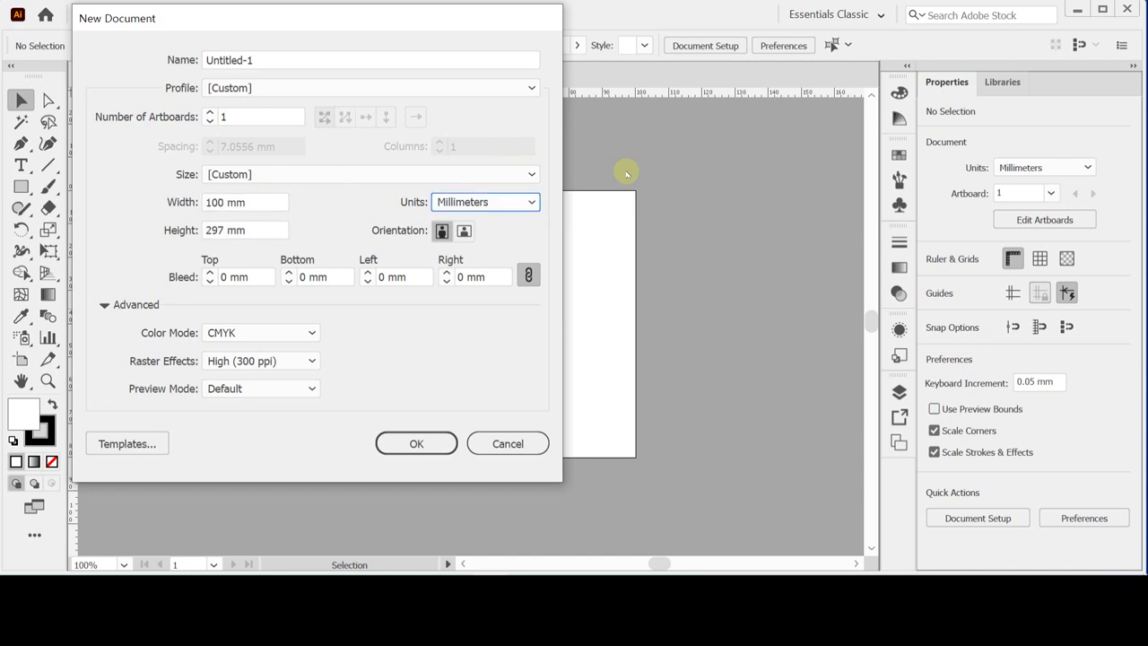
key("shift+Tab")
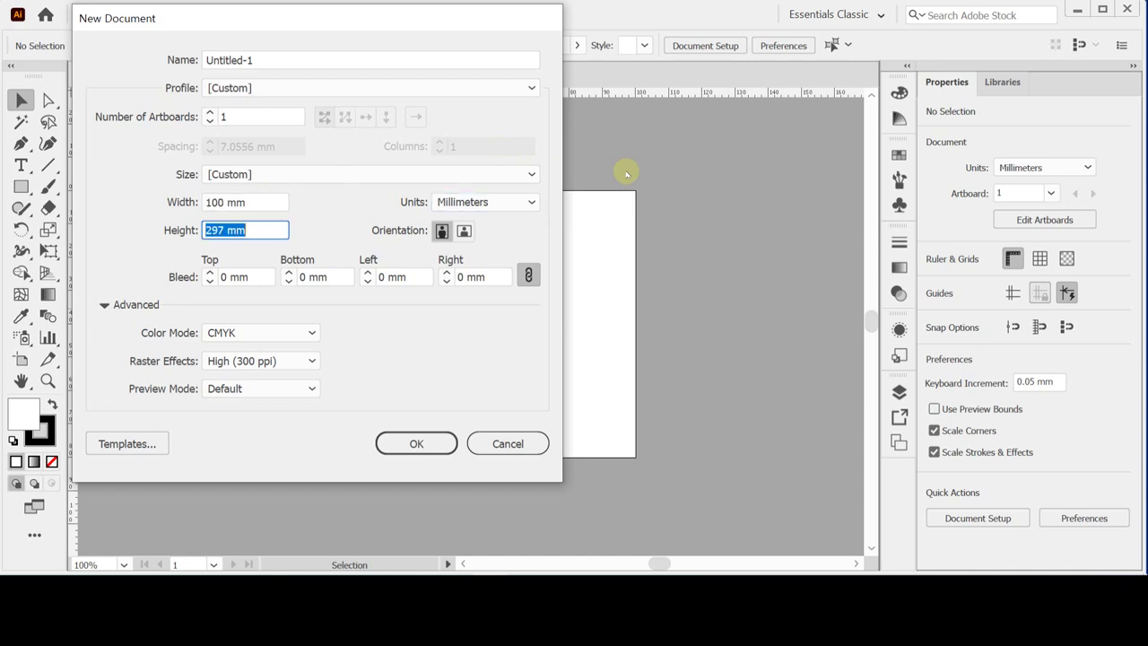
type("80")
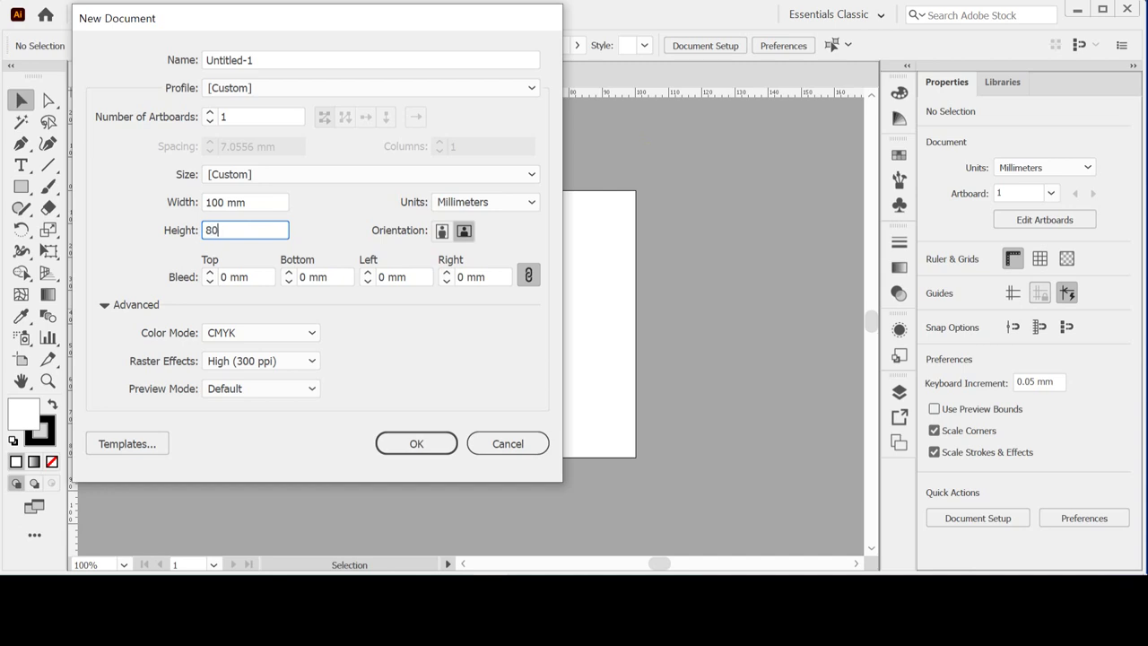
key("Tab")
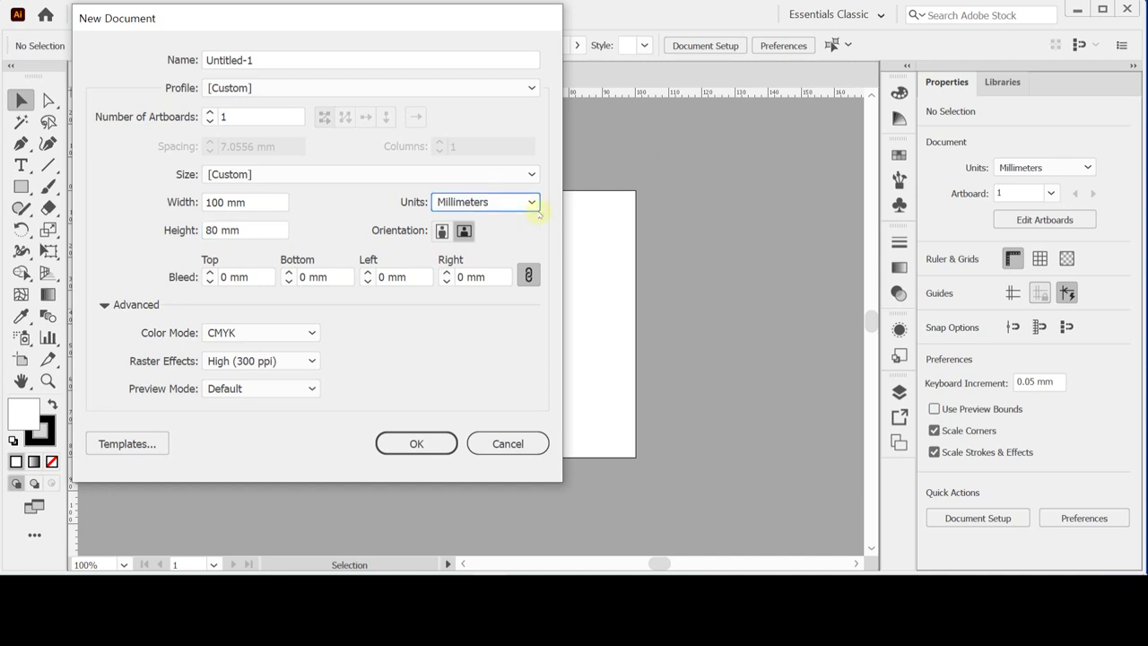
key("Tab")
key("Tab")
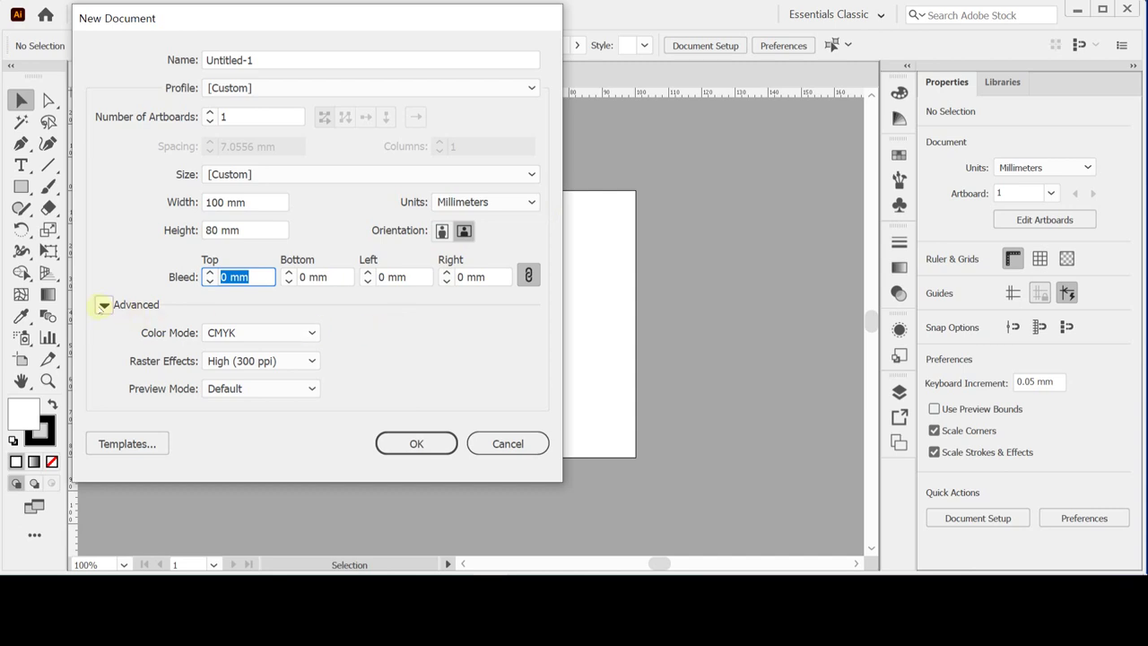
Step: Check the advanced color mode, raster effects and preview settings, and create the new document
left_click(104, 305)
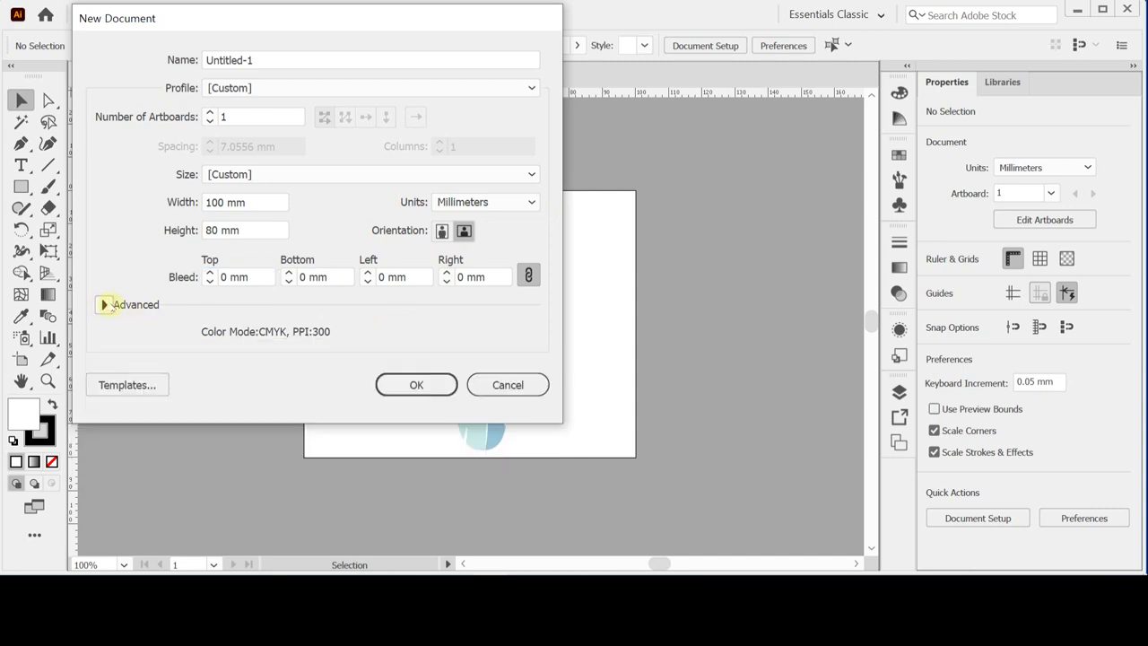
left_click(104, 305)
left_click(104, 305)
left_click(104, 305)
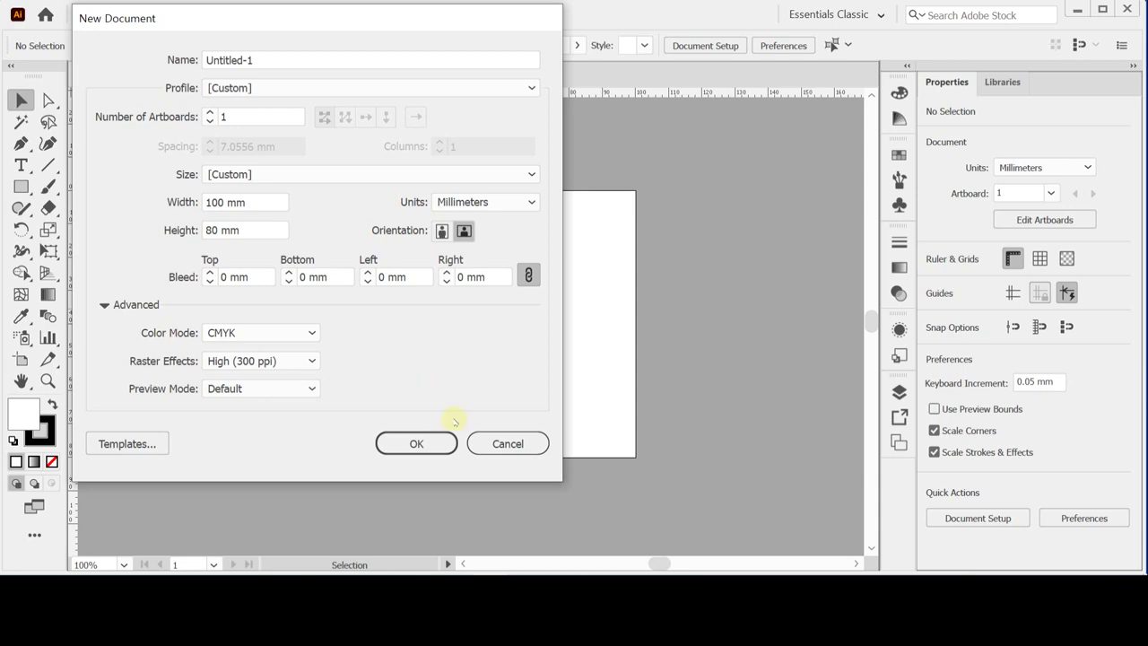
left_click(417, 443)
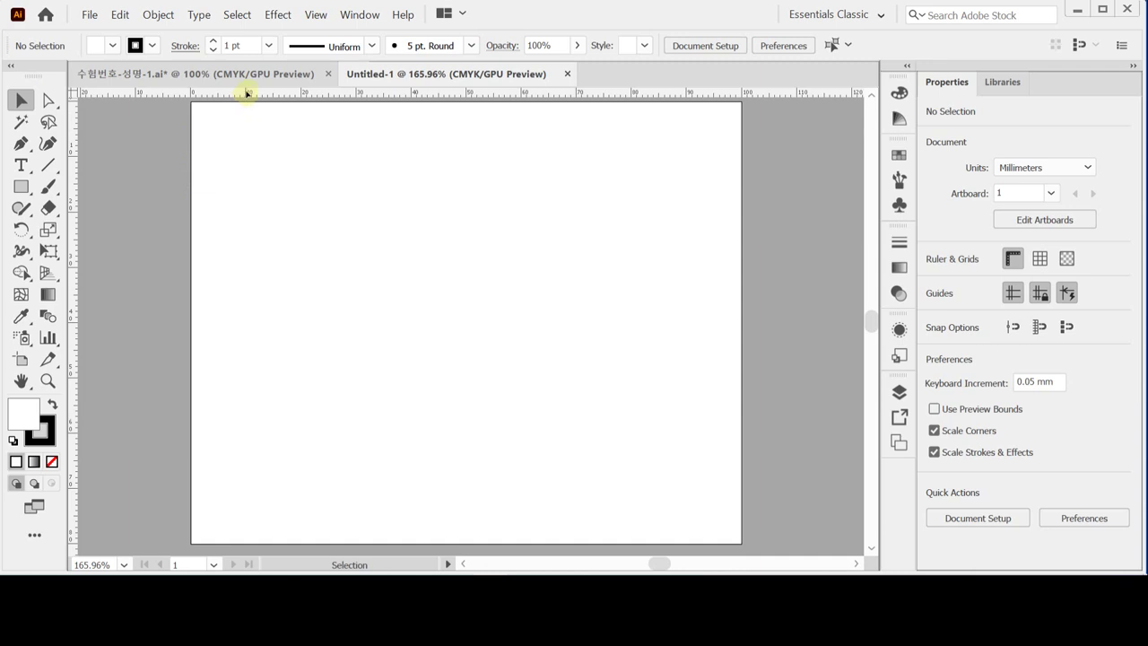
Step: Hide the rulers and show them again
key("ctrl")
key("ctrl+r")
key("ctrl+r")
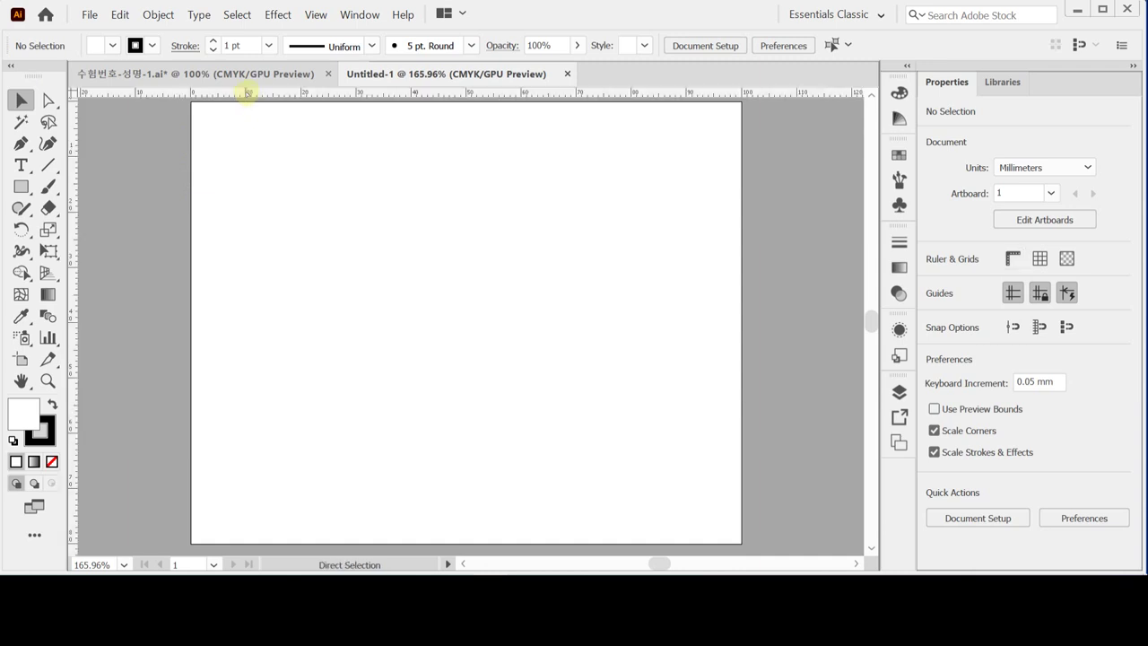
key("ctrl+r")
key("ctrl+r")
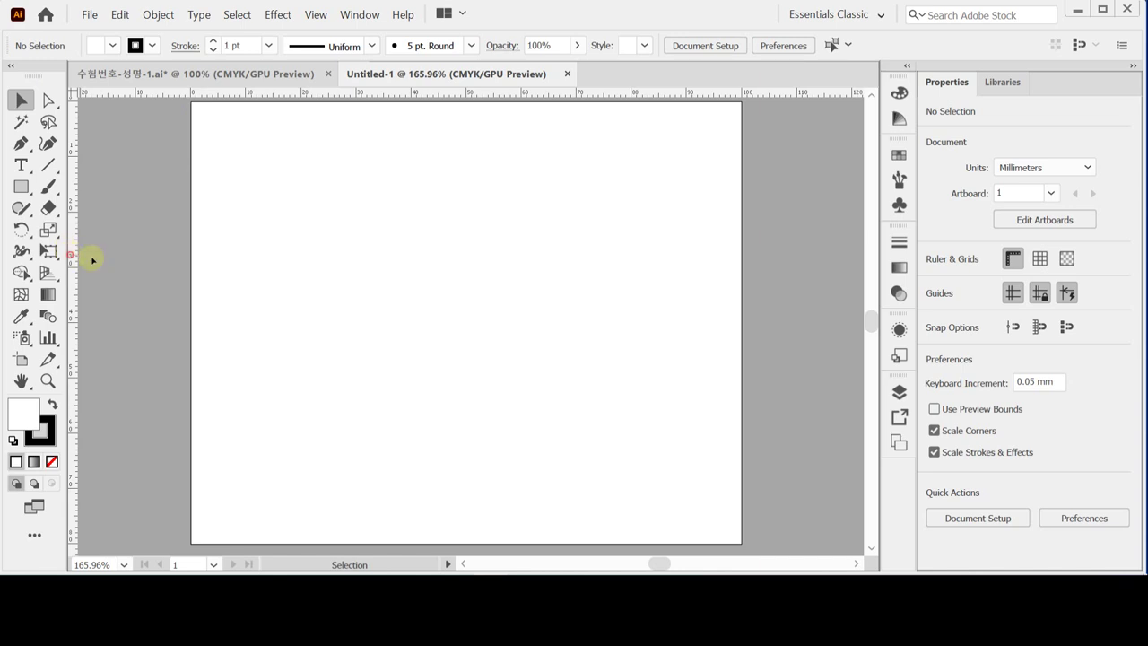
Step: Add a vertical guide at about 50 mm and horizontal guides at about 21 mm and 42 mm
mouse_move(71, 259)
left_mouse_down()
mouse_move(404, 225)
mouse_move(476, 246)
mouse_move(464, 247)
left_mouse_up()
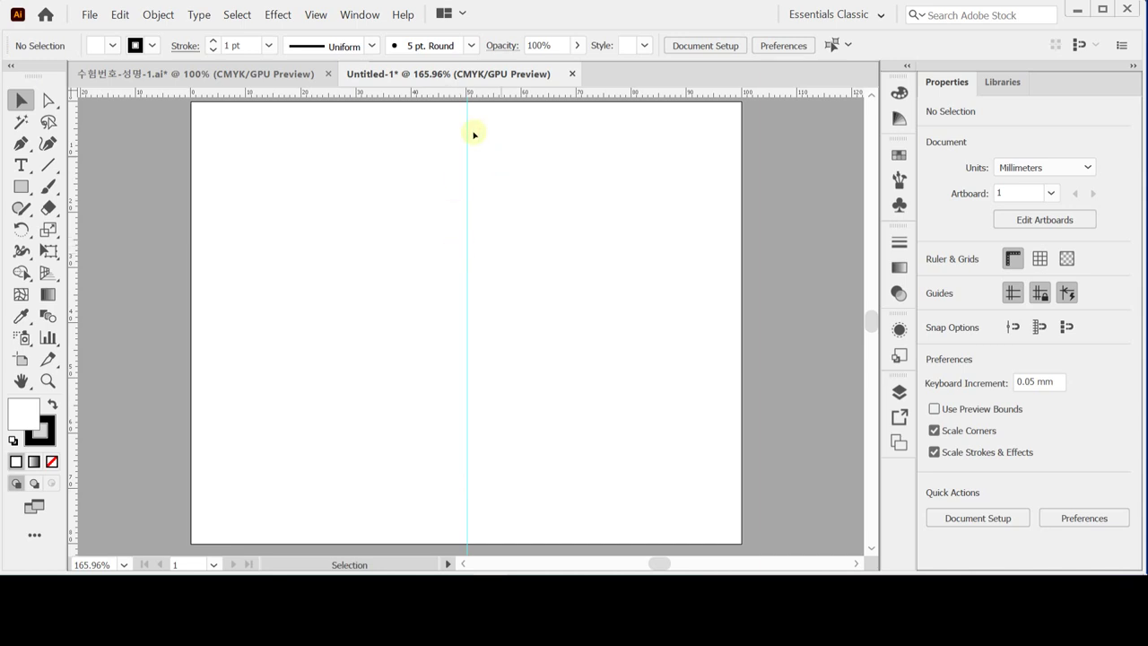
left_click_drag(432, 132, 426, 220)
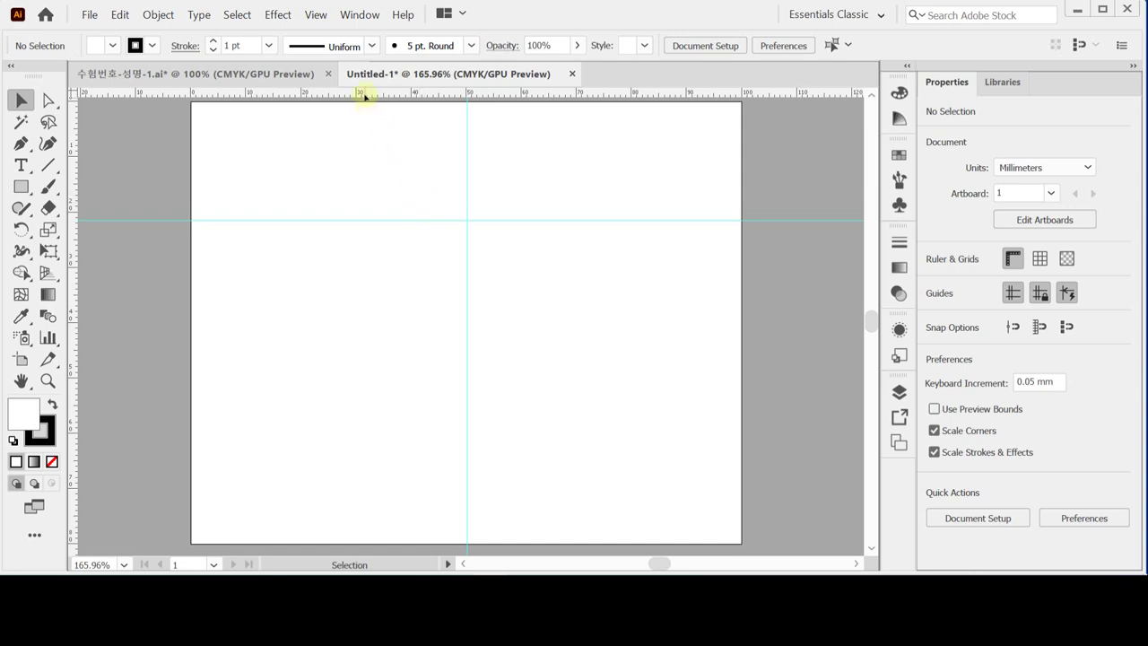
left_click_drag(364, 95, 364, 97)
left_click_drag(364, 95, 340, 337)
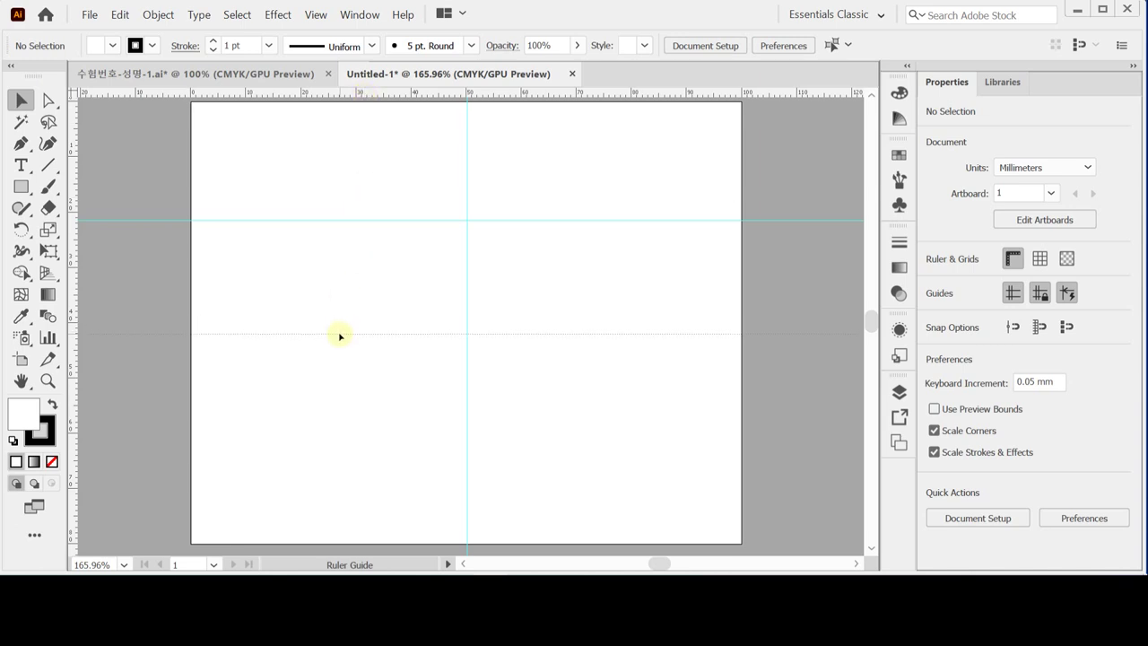
left_click_drag(340, 336, 341, 335)
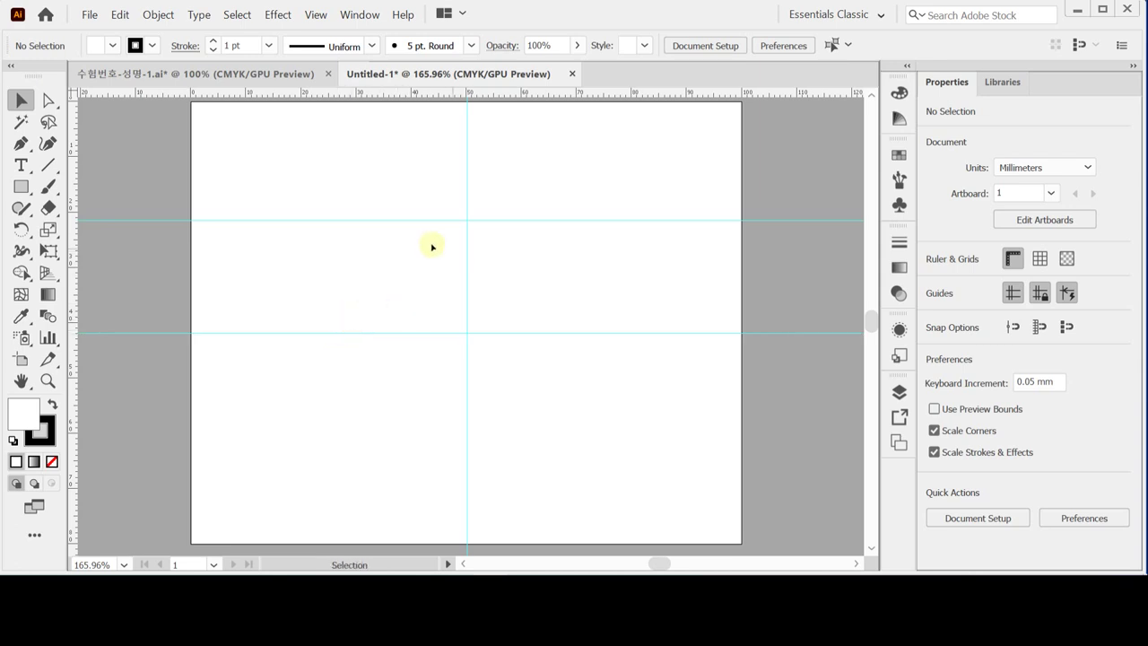
Step: Hide the ruler guides and show them again
right_click(508, 192)
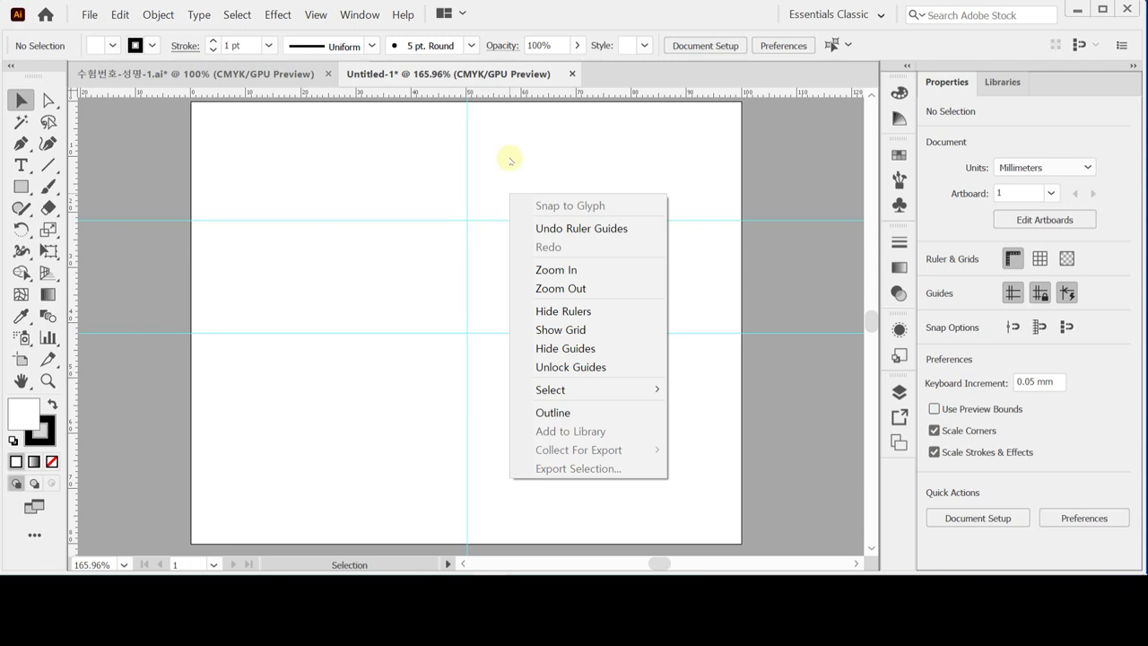
left_click(616, 349)
right_click(540, 175)
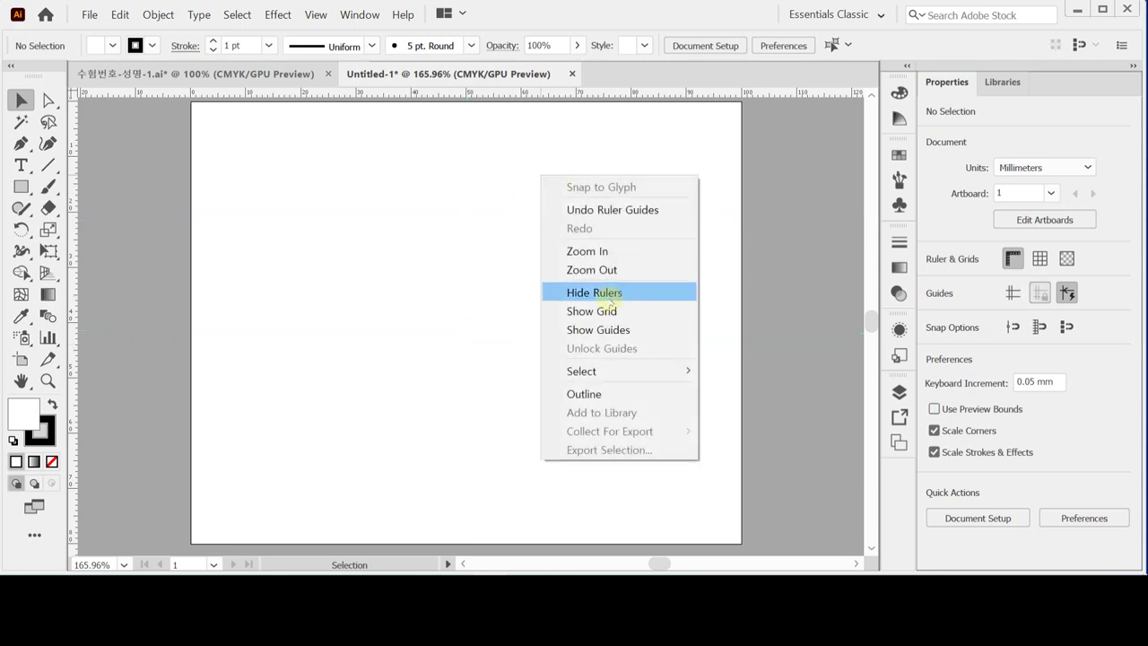
left_click(648, 330)
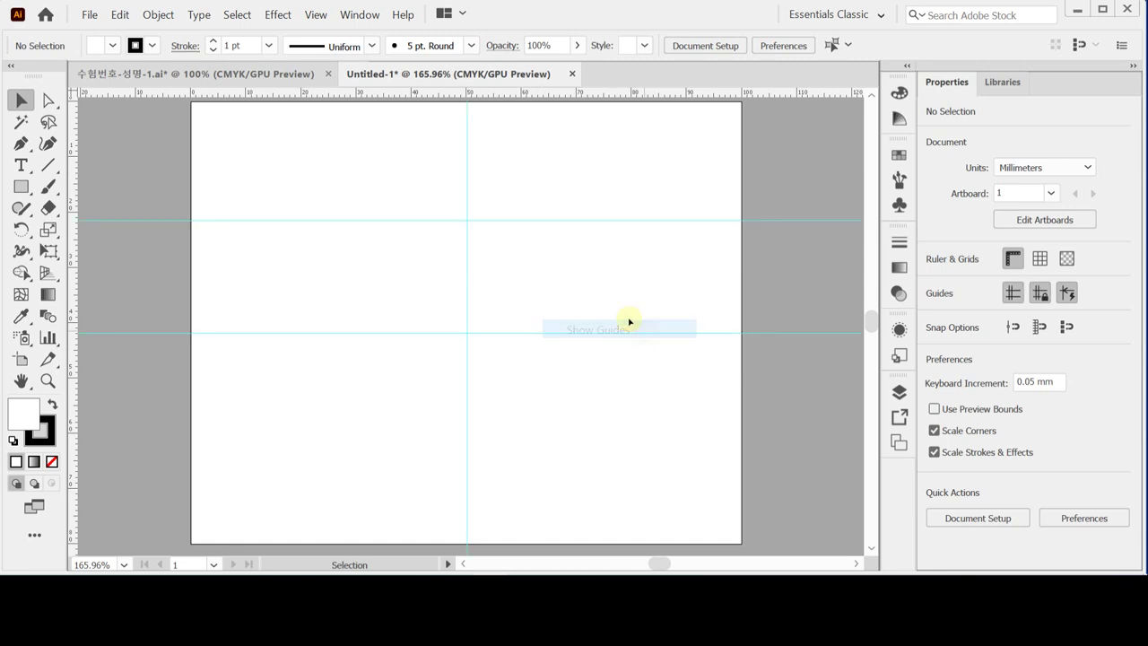
Step: Unlock the guides, try moving the vertical guide to about 58.5 mm, and undo the move
right_click(515, 168)
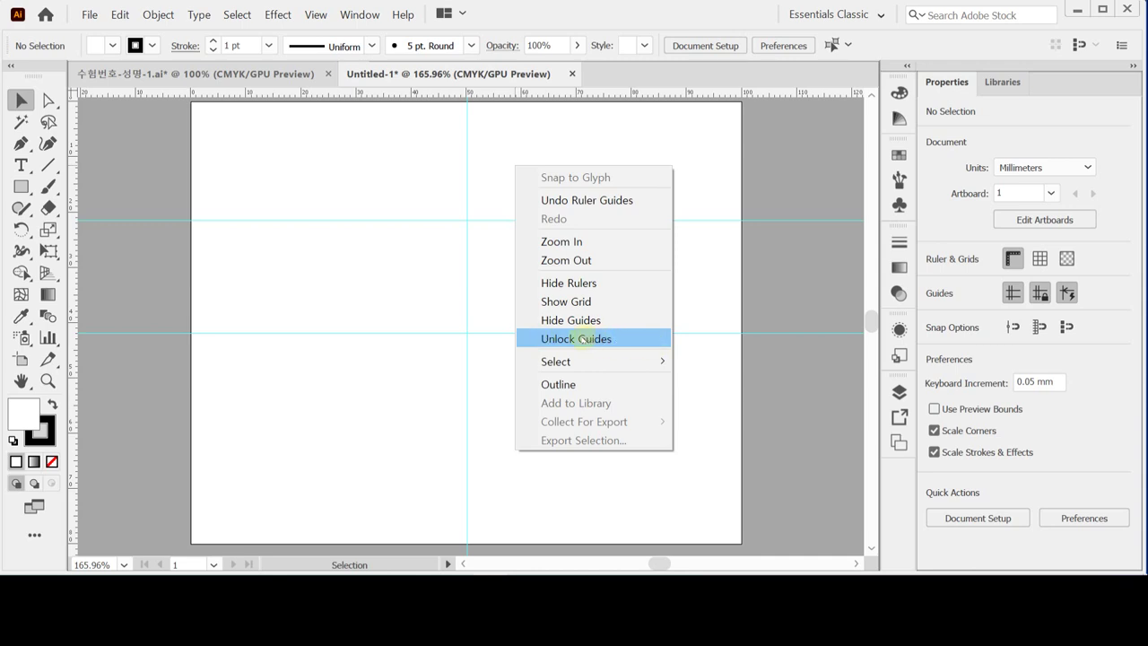
left_click(578, 338)
left_click_drag(436, 167, 513, 172)
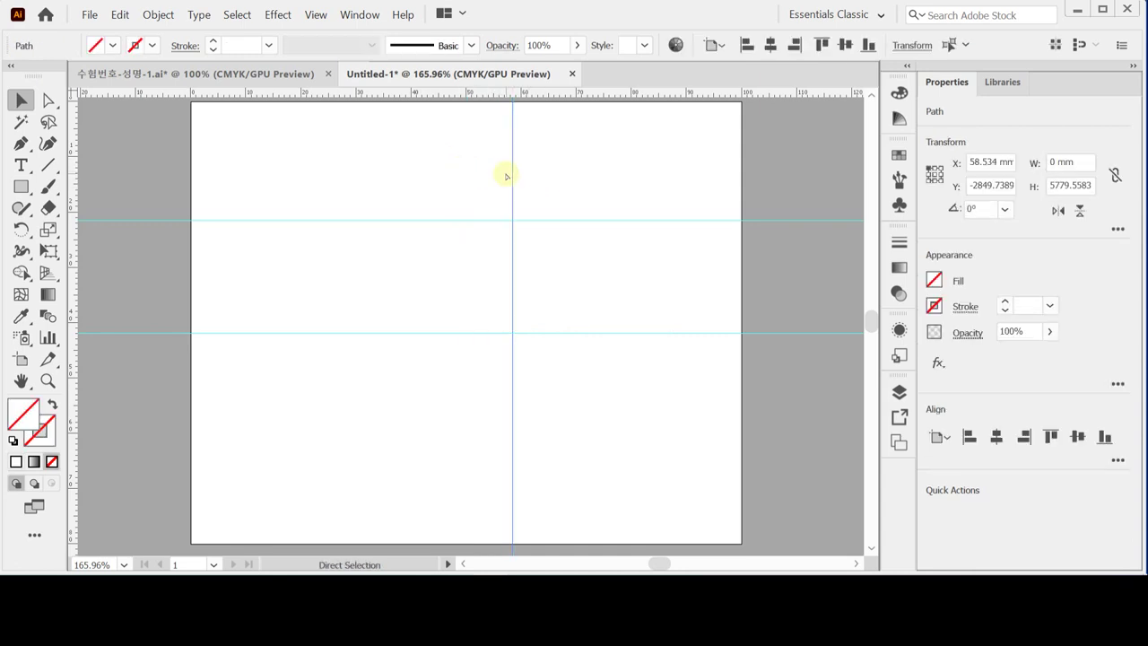
key("ctrl+z")
left_click(522, 163)
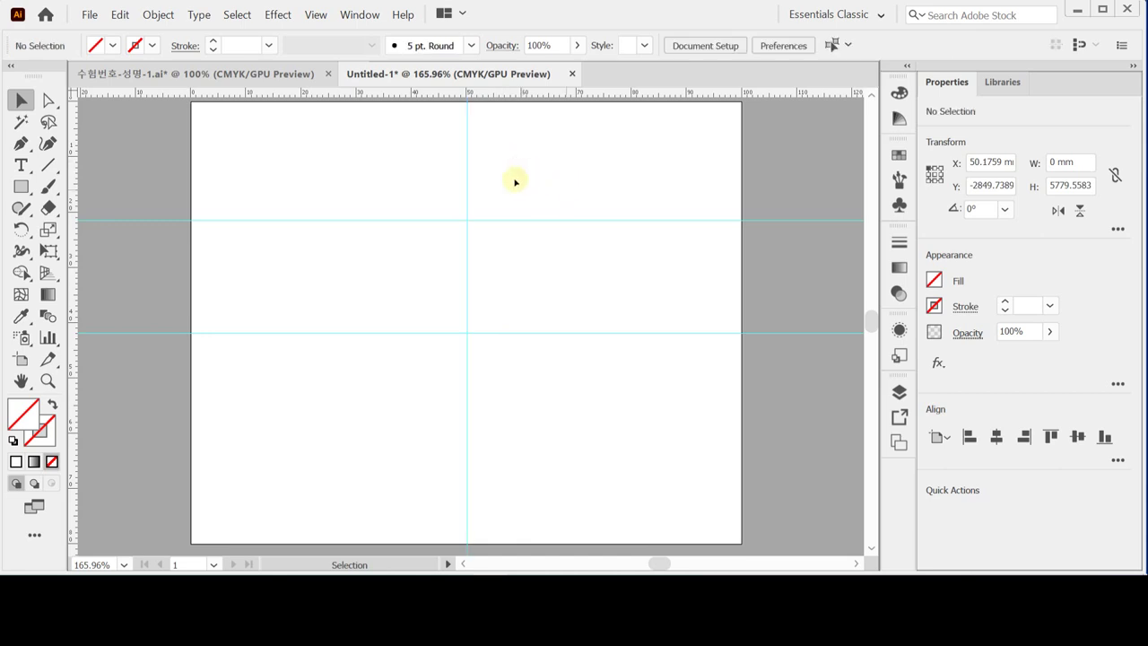
Step: Lock the guides and test the lock with marquee selections across them
right_click(530, 175)
left_click(440, 174)
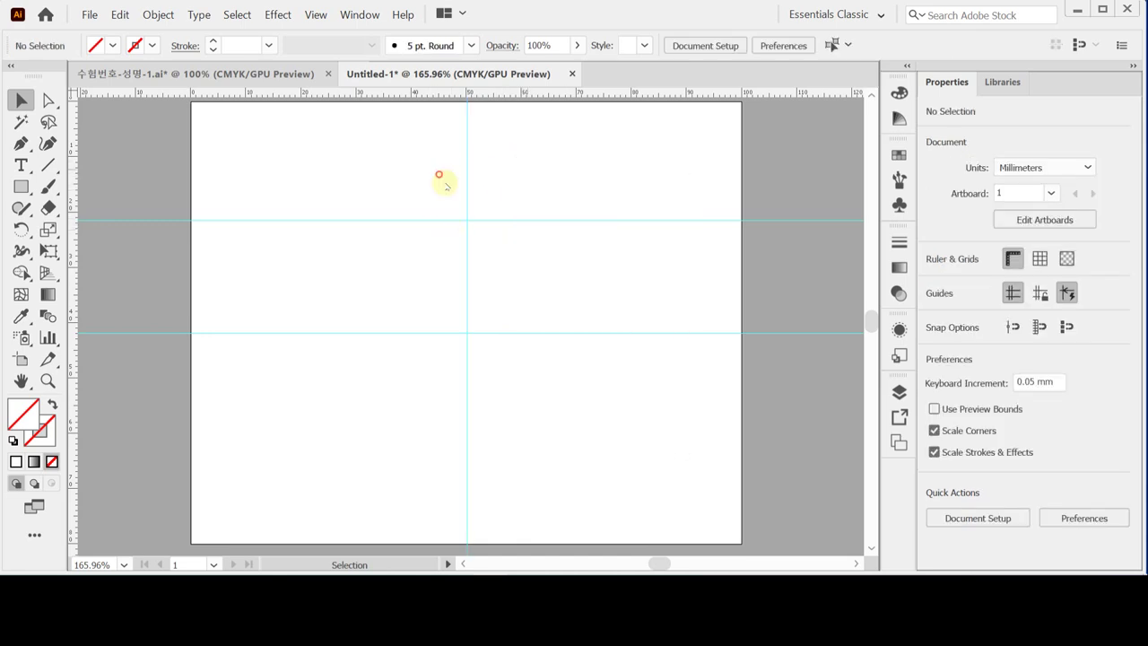
left_click_drag(440, 174, 508, 320)
left_click(512, 169)
right_click(513, 166)
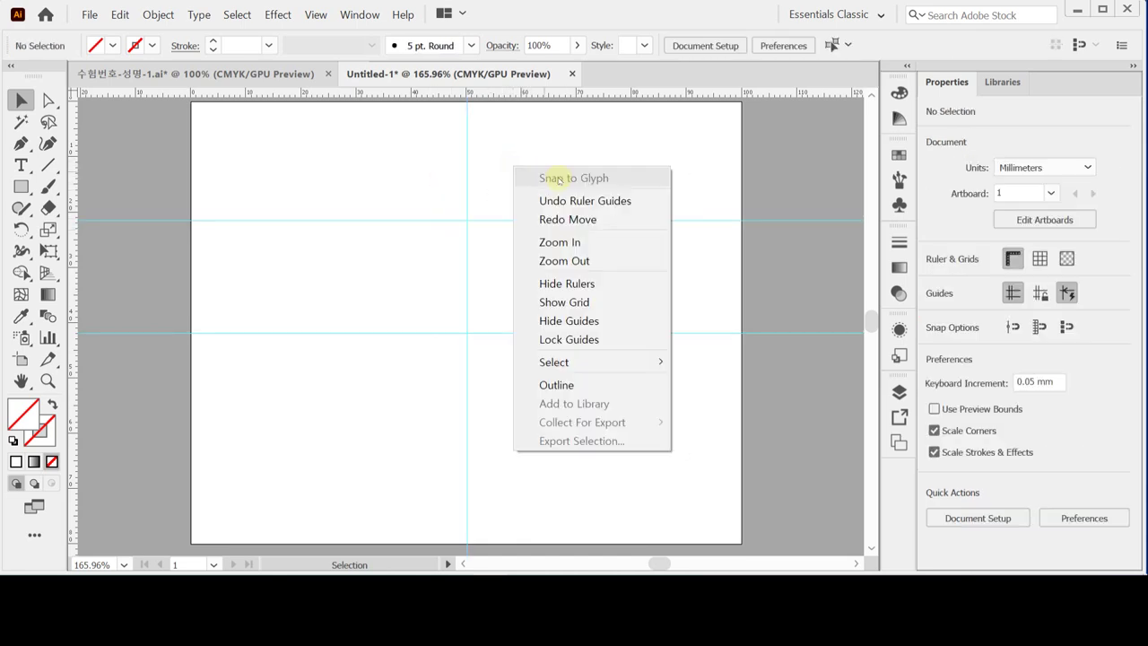
left_click(595, 340)
left_click_drag(408, 179, 567, 381)
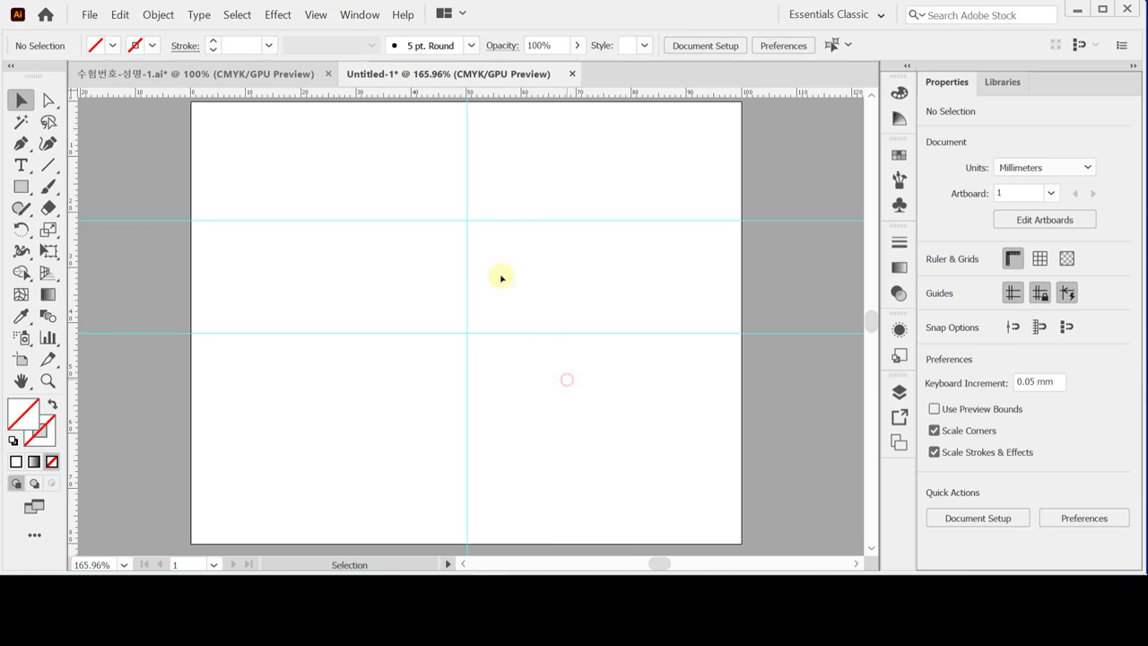
left_click_drag(451, 192, 487, 252)
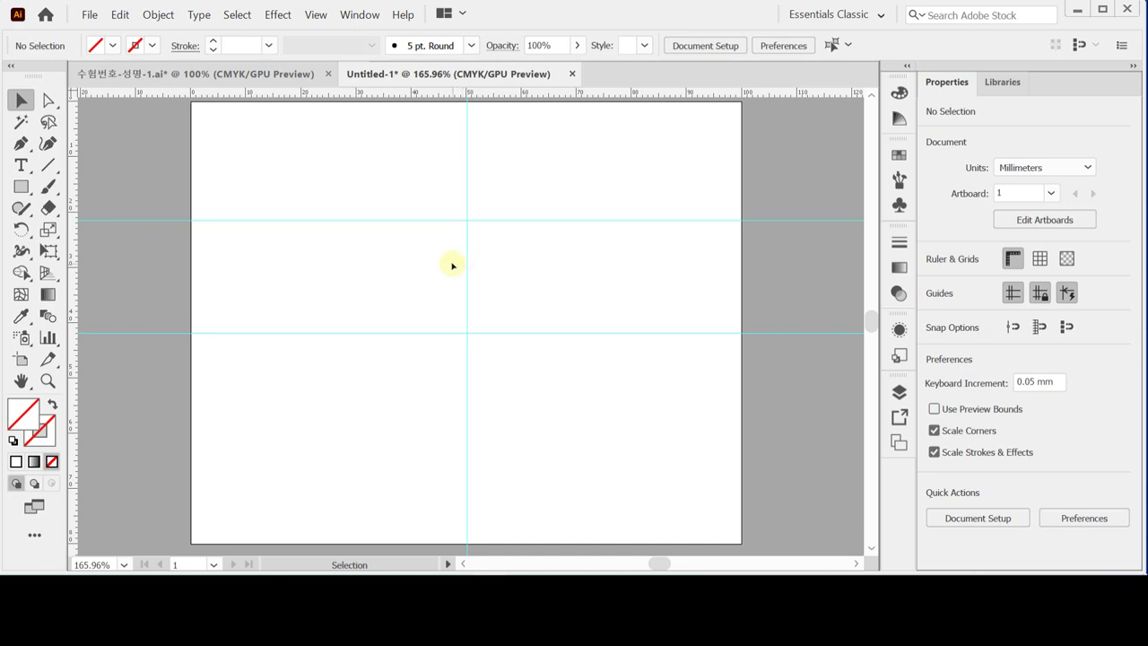
Step: Start saving the new document and open the GTQ folder in Documents as its location
key("ctrl")
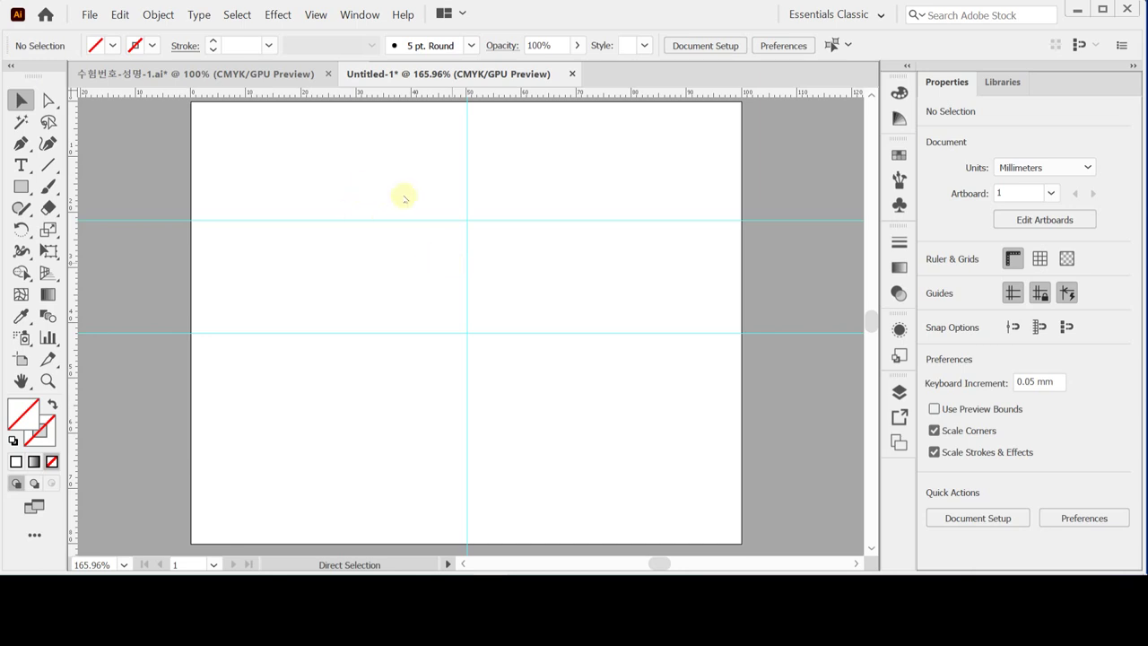
key("ctrl+s")
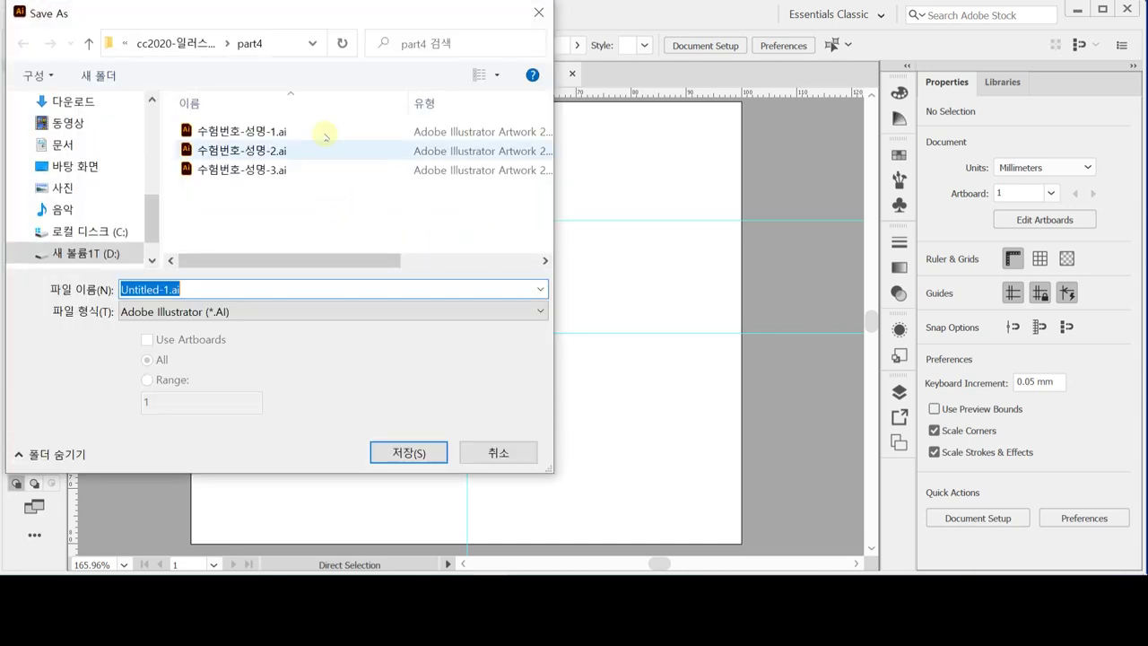
left_click_drag(149, 23, 235, 43)
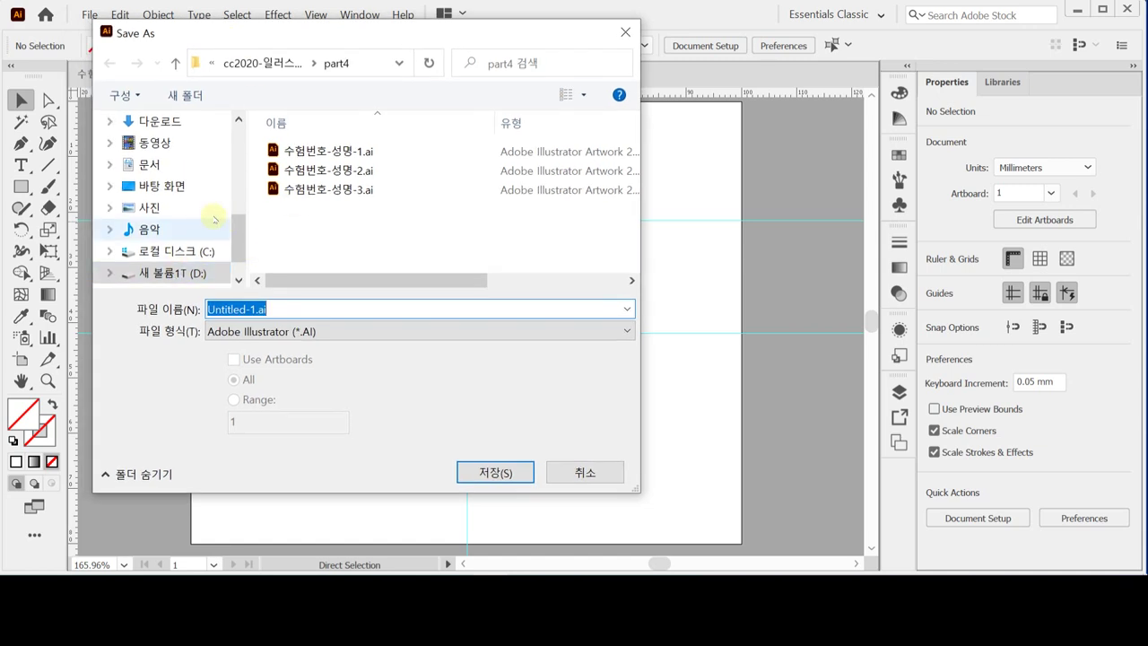
left_click(187, 167)
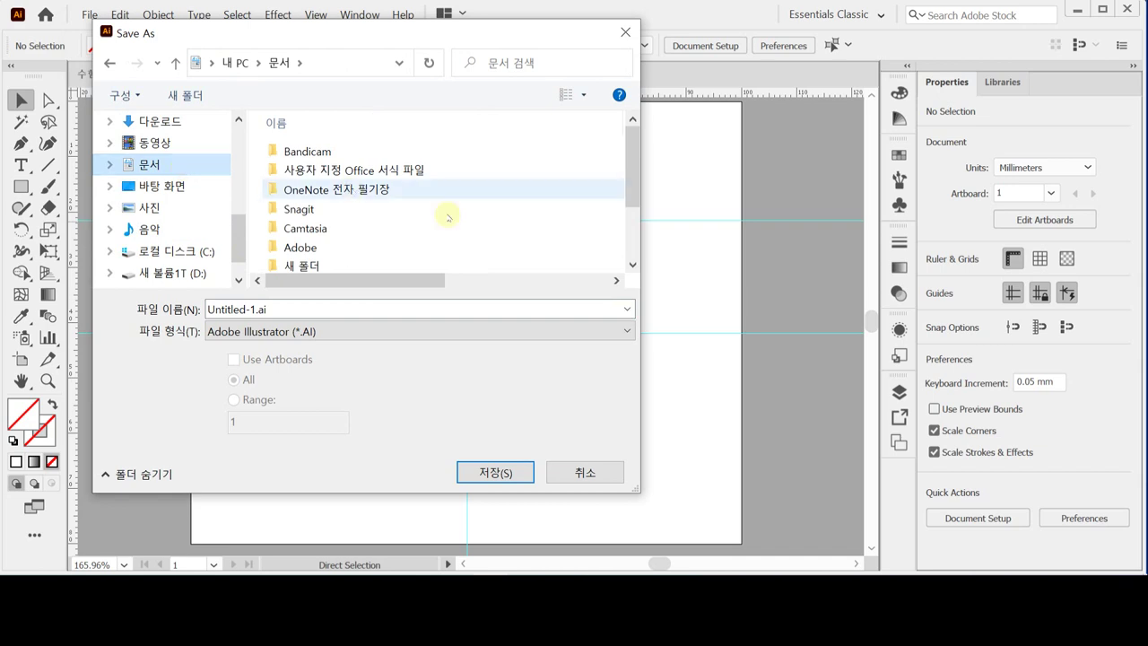
scroll(487, 269, "down", 1)
scroll(533, 267, "down", 1)
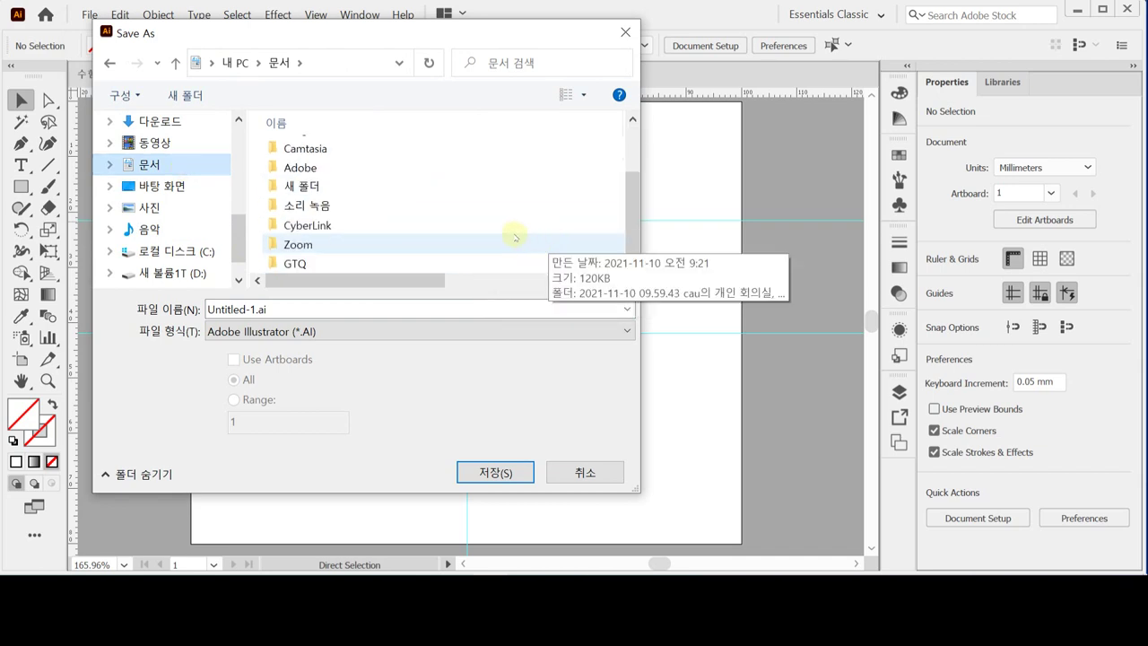
left_click(319, 262)
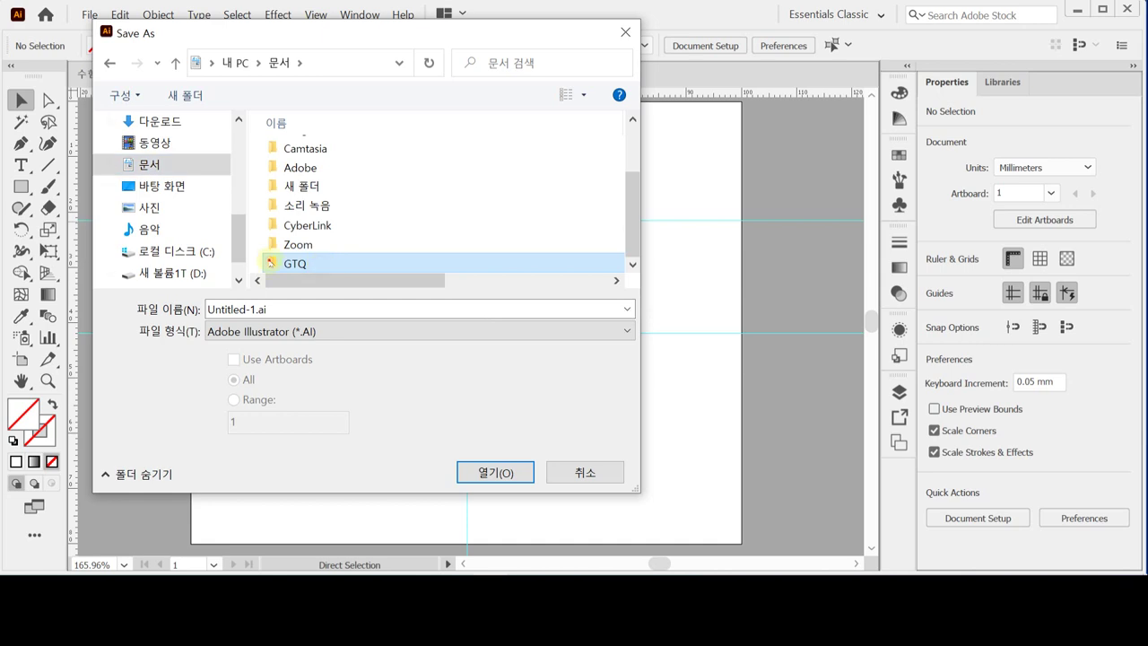
double_click(273, 263)
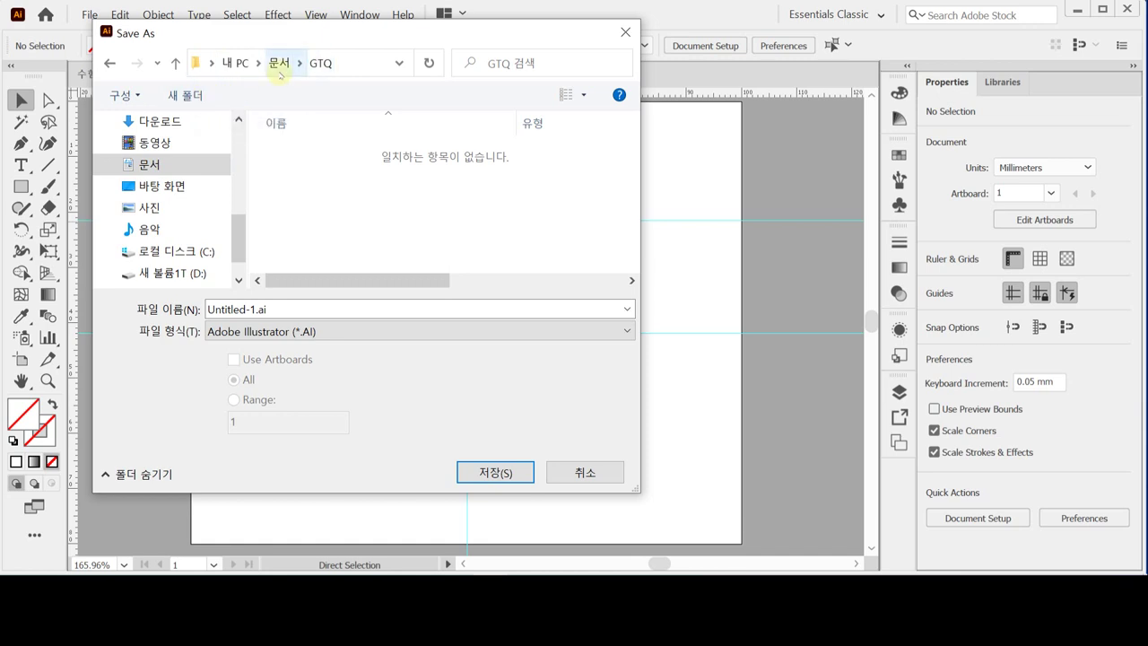
Step: Name the file 수험번호-성명-1.ai and save it in Illustrator 2020 format
double_click(281, 310)
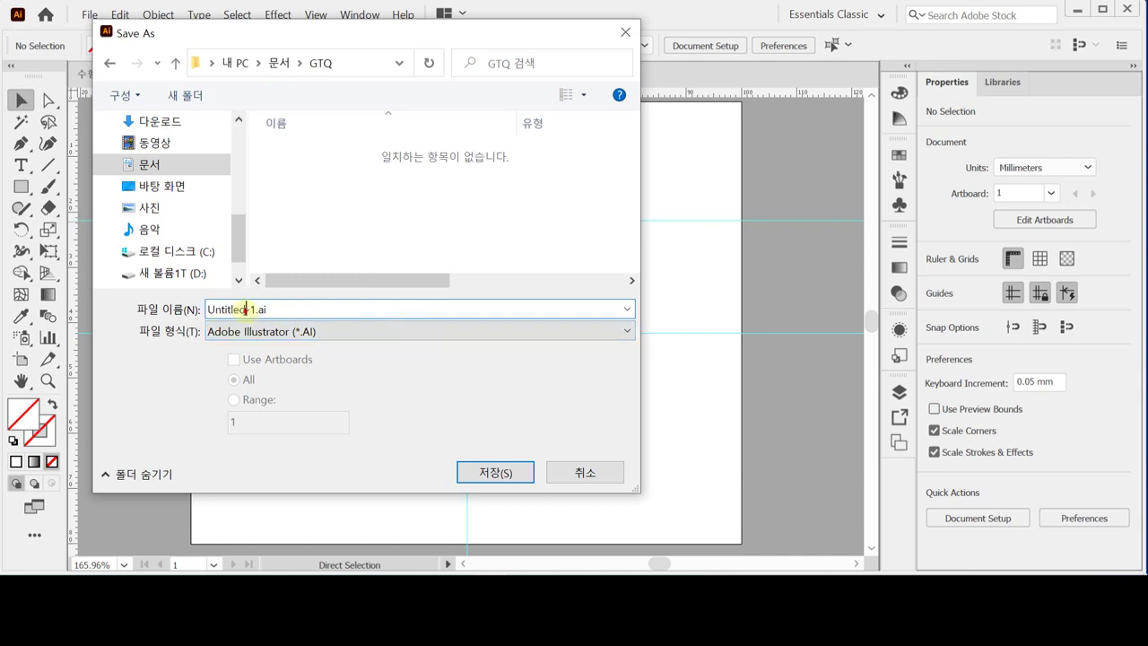
left_click_drag(249, 310, 192, 310)
key("BackSpace")
type("수허")
type("ㅁㅂ")
type("ㅓㄴㅎㅗ")
type("-성명")
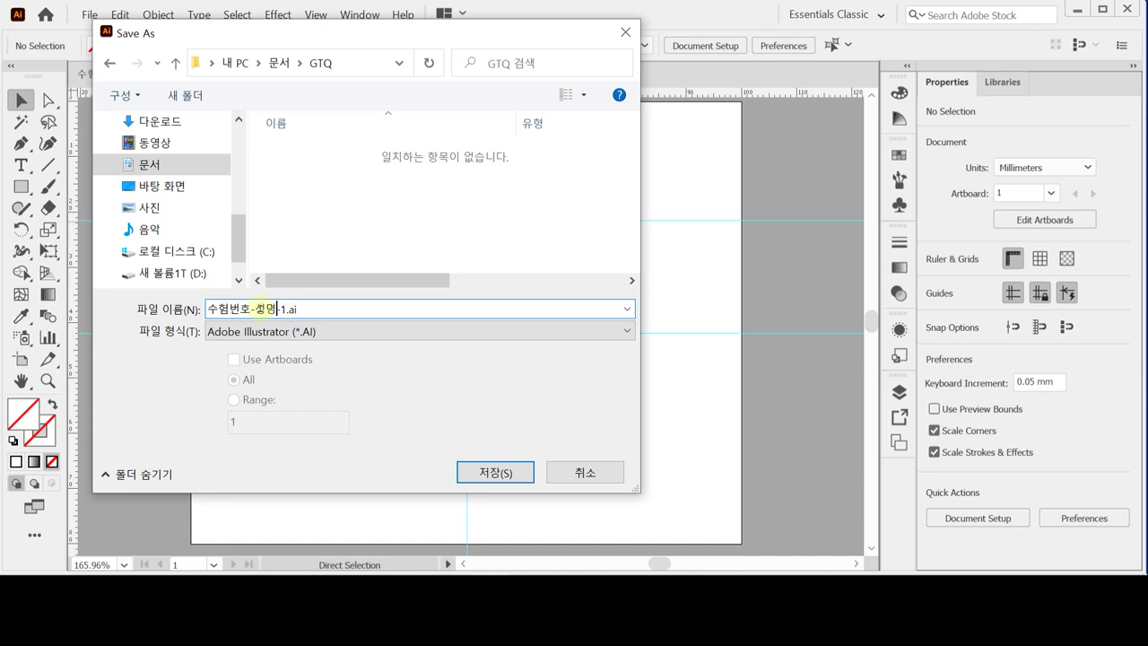
left_click(488, 472)
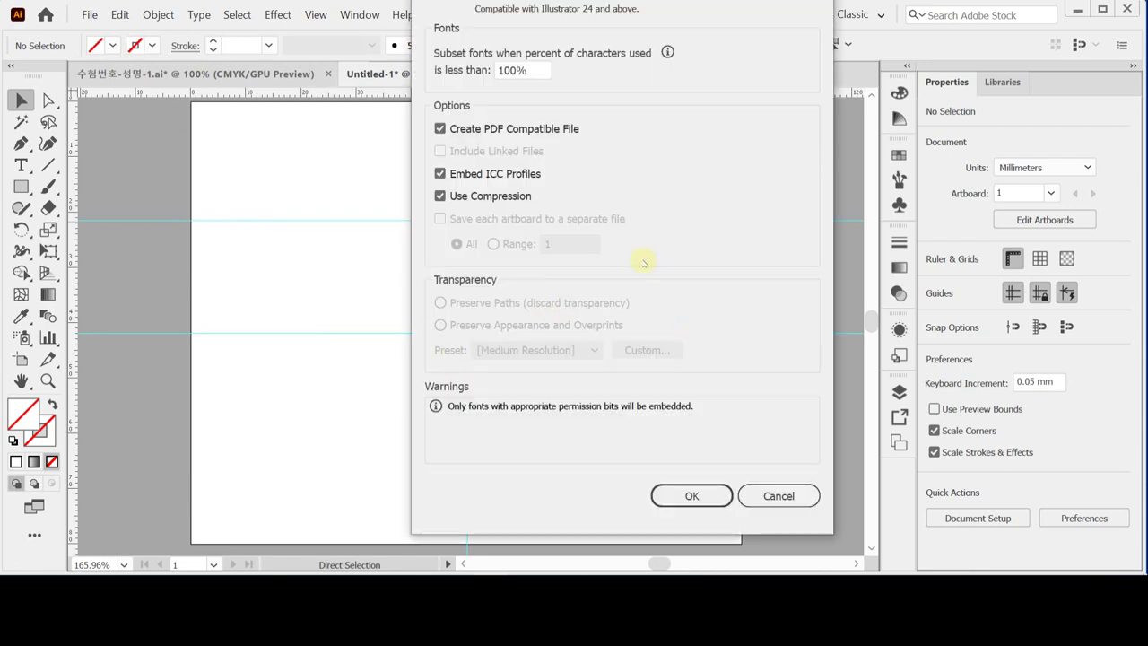
left_click_drag(574, 0, 567, 28)
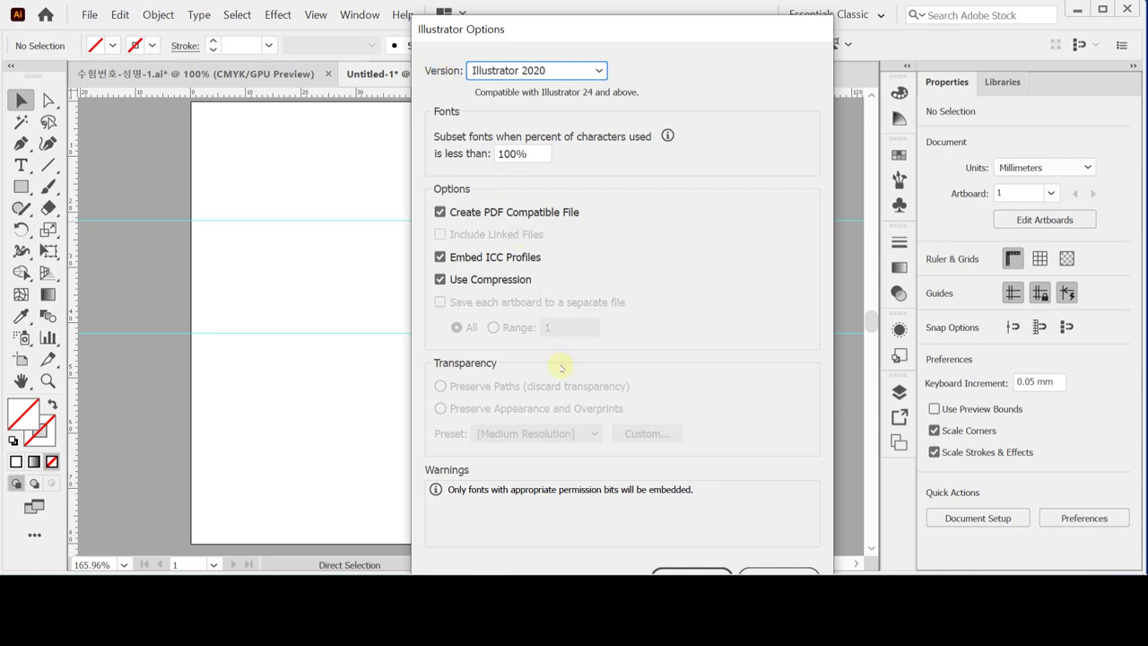
key("Escape")
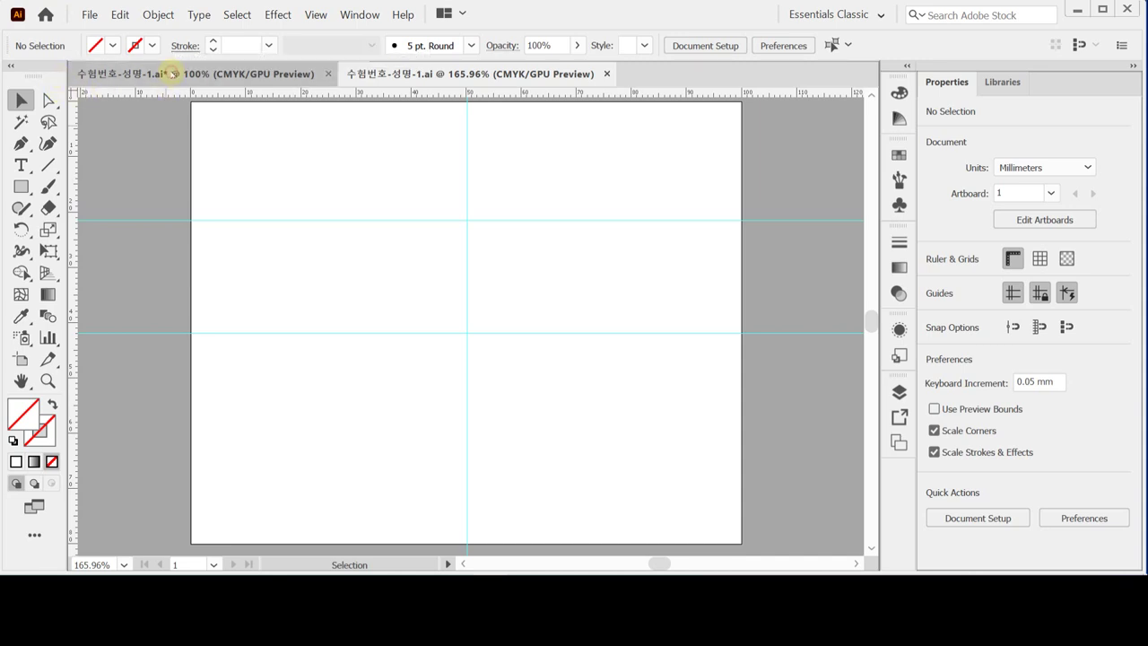
Step: Switch to the finished owl dreamcatcher document and examine its artwork up close at 200% zoom
left_click(157, 75)
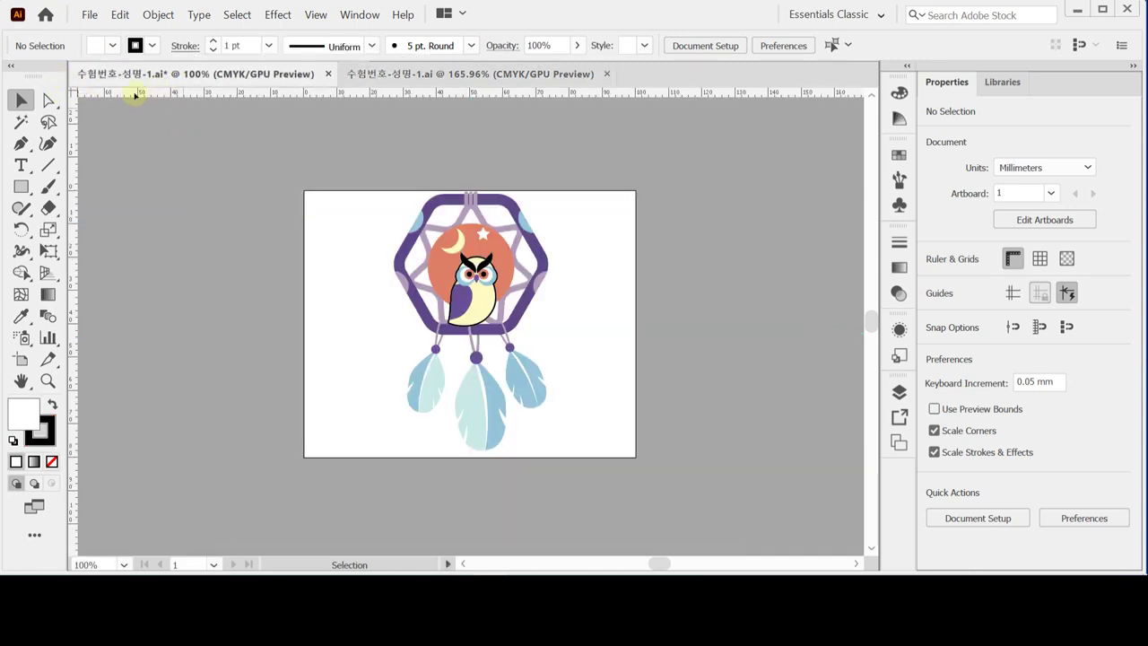
key("ctrl+equal")
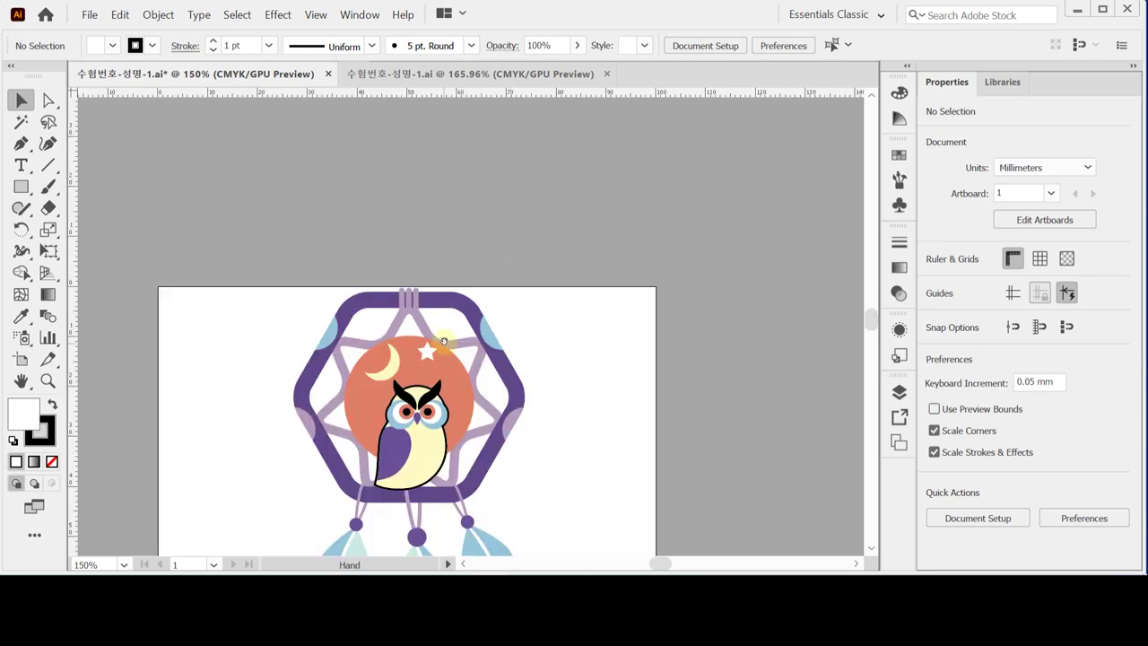
scroll(435, 230, "down", 5)
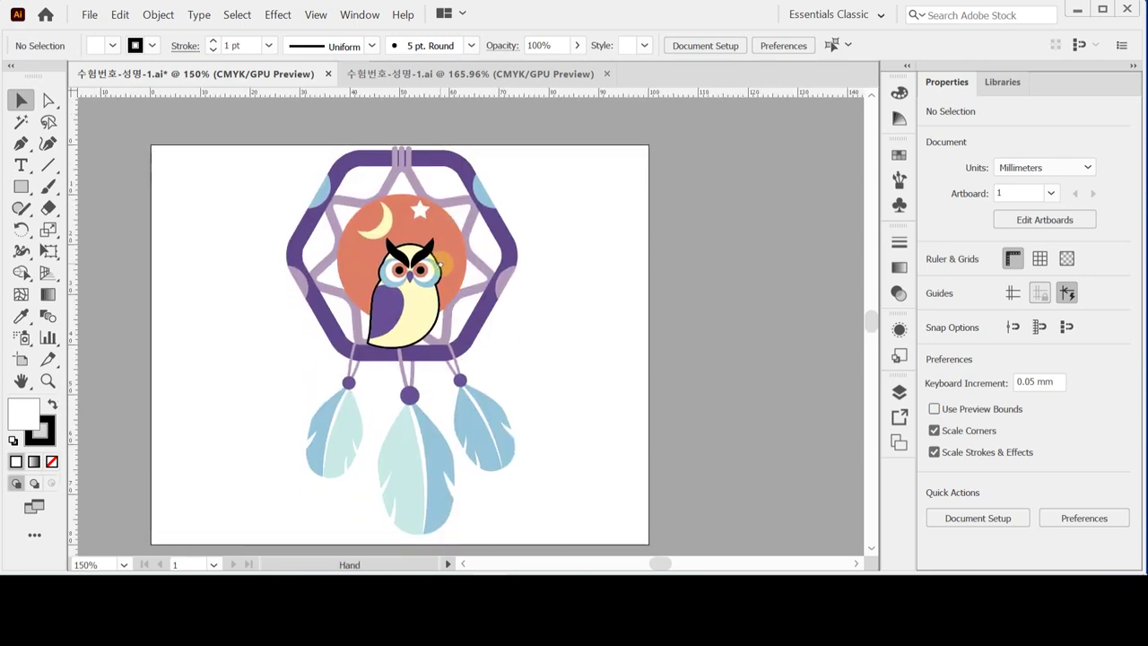
key("ctrl+equal")
scroll(457, 246, "down", 1)
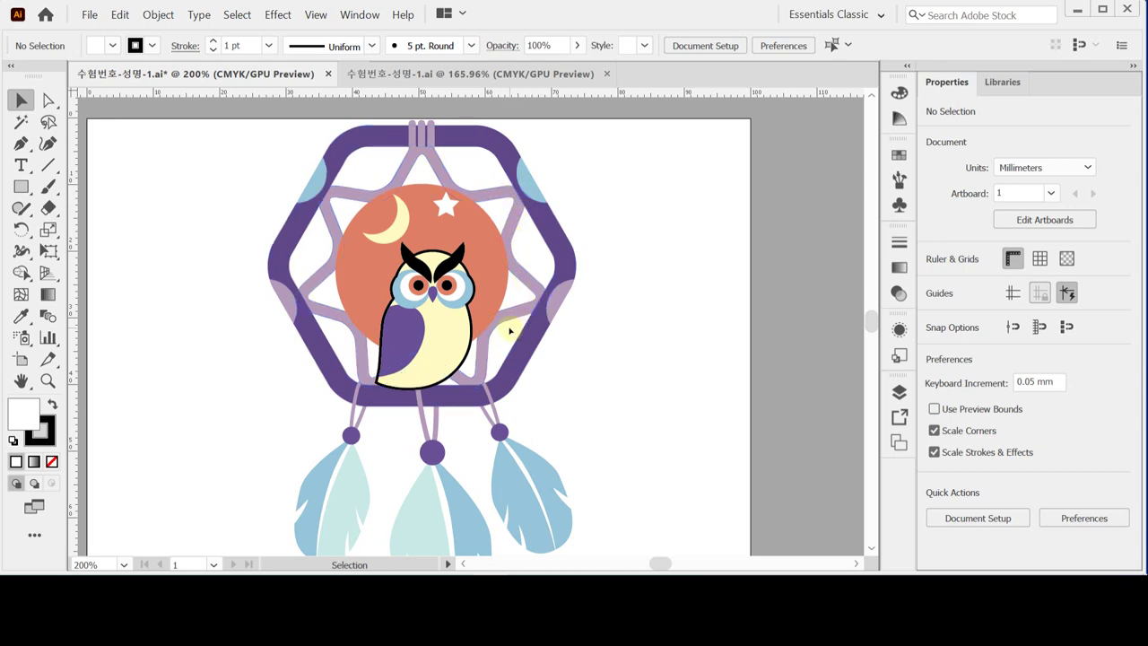
Step: Examine the purple hexagonal frame and the three rounded bars at its top edge up close, at up to 600% zoom
key("z")
left_click(495, 272)
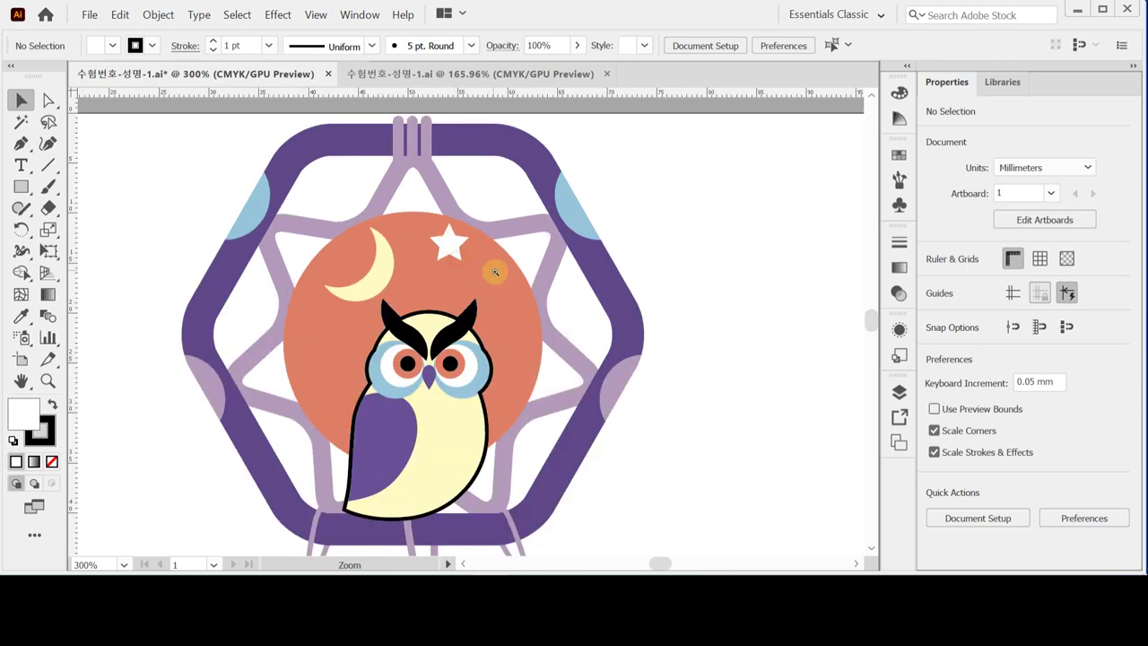
key("v")
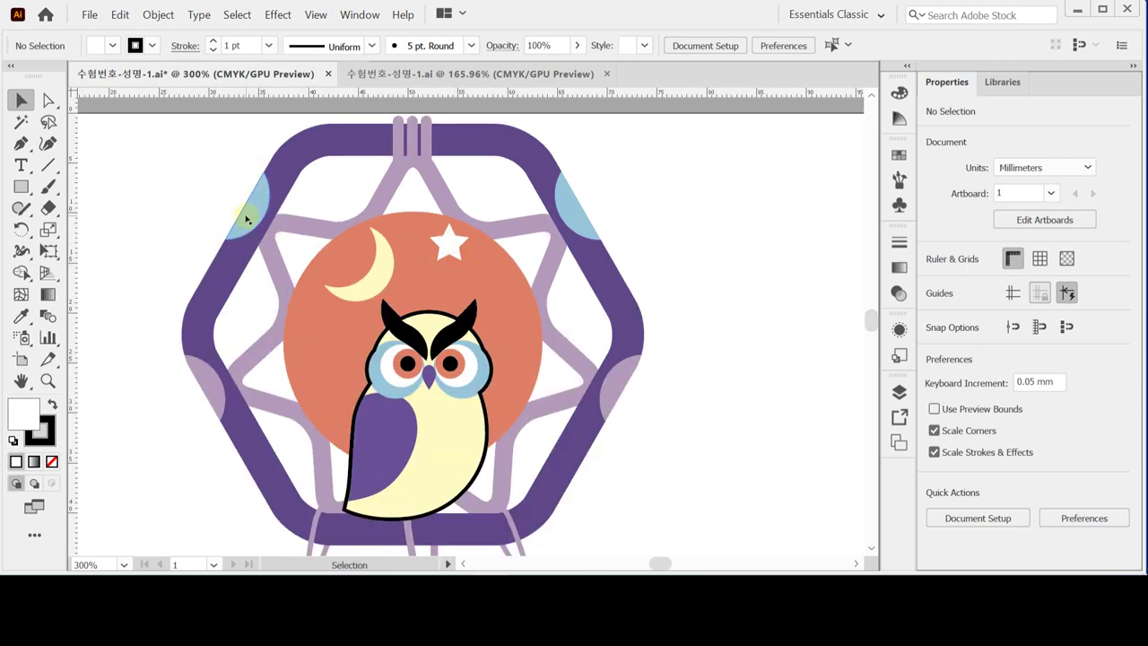
left_click(422, 184, "ctrl")
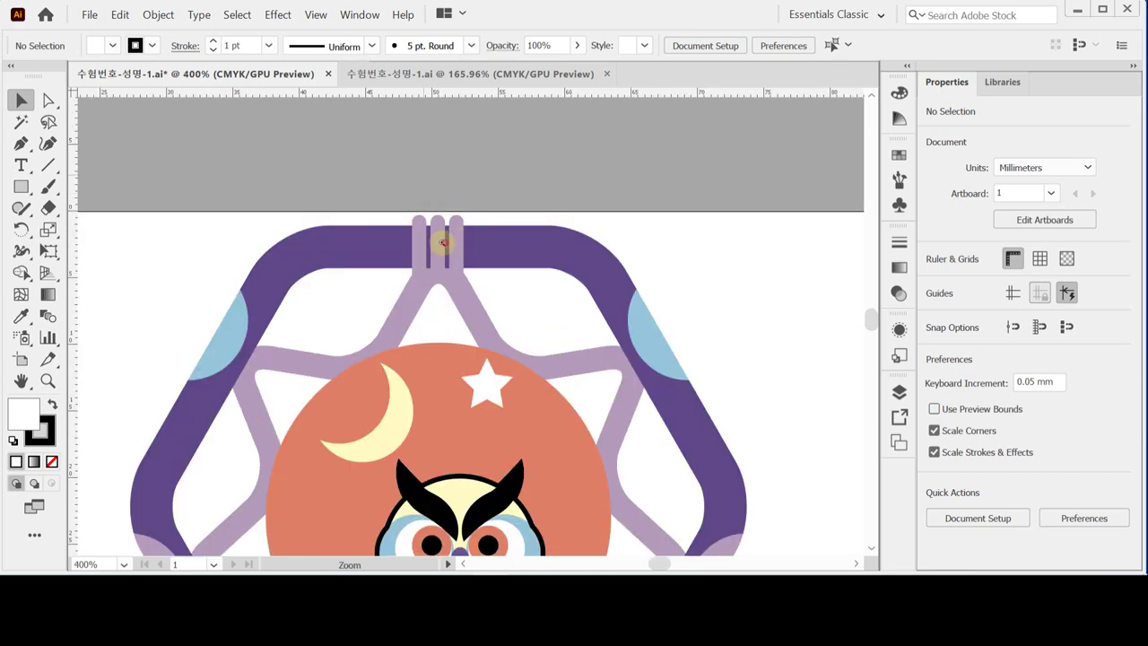
left_click_drag(442, 242, 449, 287)
left_click(422, 210, "ctrl")
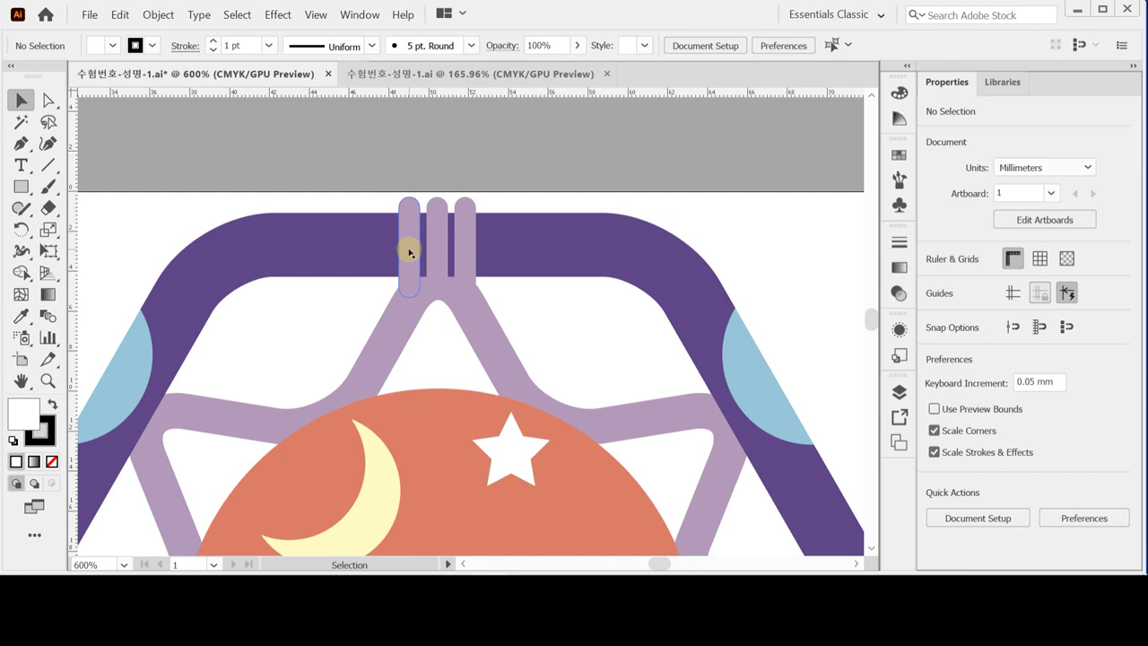
left_click_drag(430, 284, 430, 192)
left_click(519, 312, "ctrl+alt")
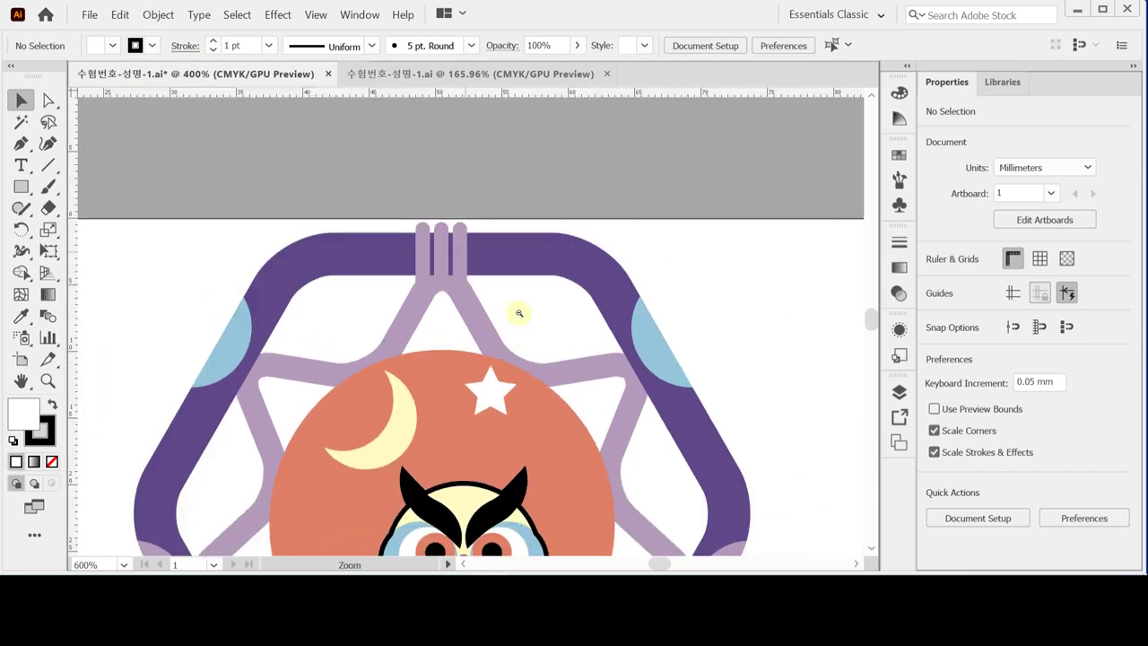
left_click(487, 261, "ctrl+alt")
left_click_drag(487, 261, 480, 200)
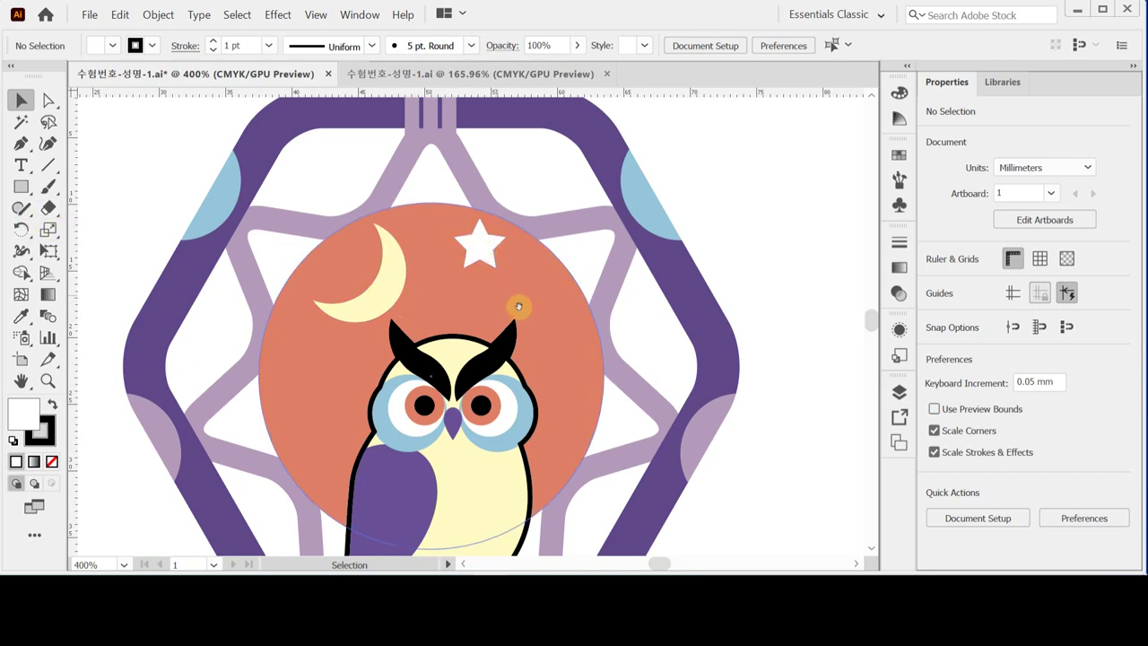
Step: Select the orange circle to check its dimensions, and inspect the feathers, beads and hanging cords below the frame
scroll(520, 249, "down", 2)
key("a")
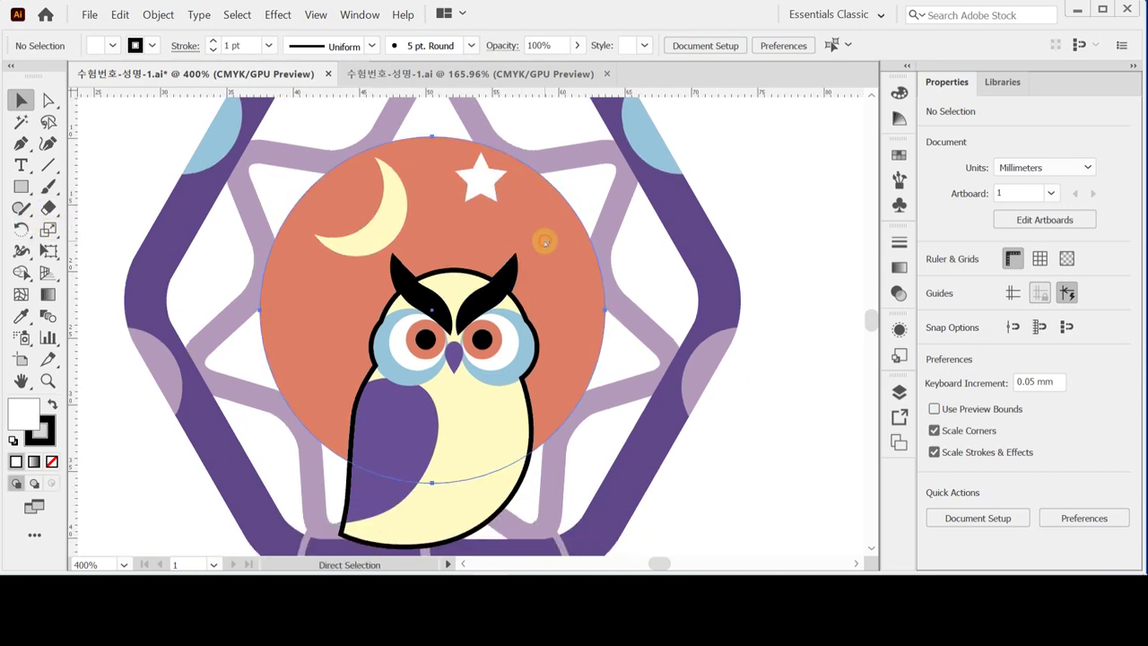
left_click(544, 242)
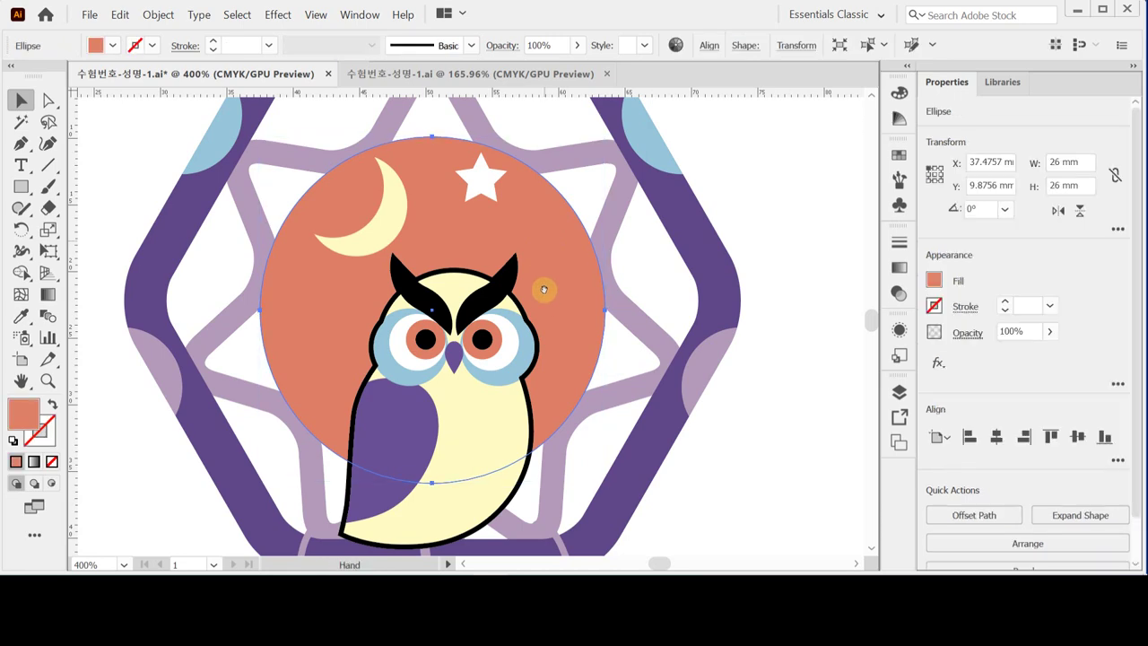
left_click_drag(544, 290, 550, 216)
scroll(526, 331, "down", 8)
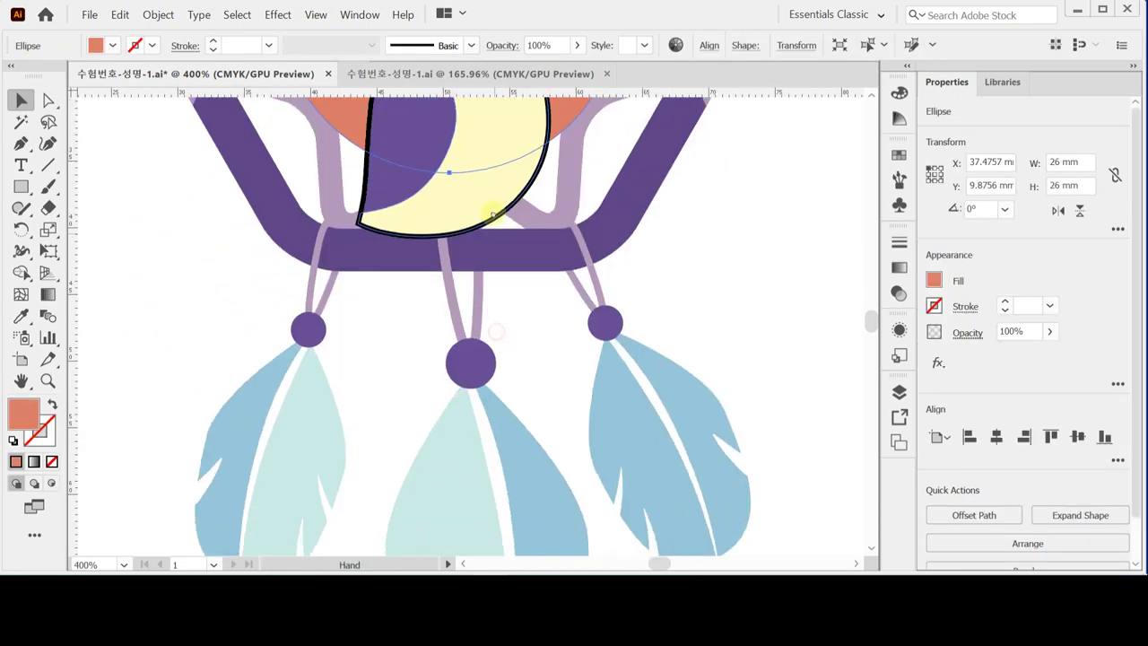
scroll(389, 410, "down", 4)
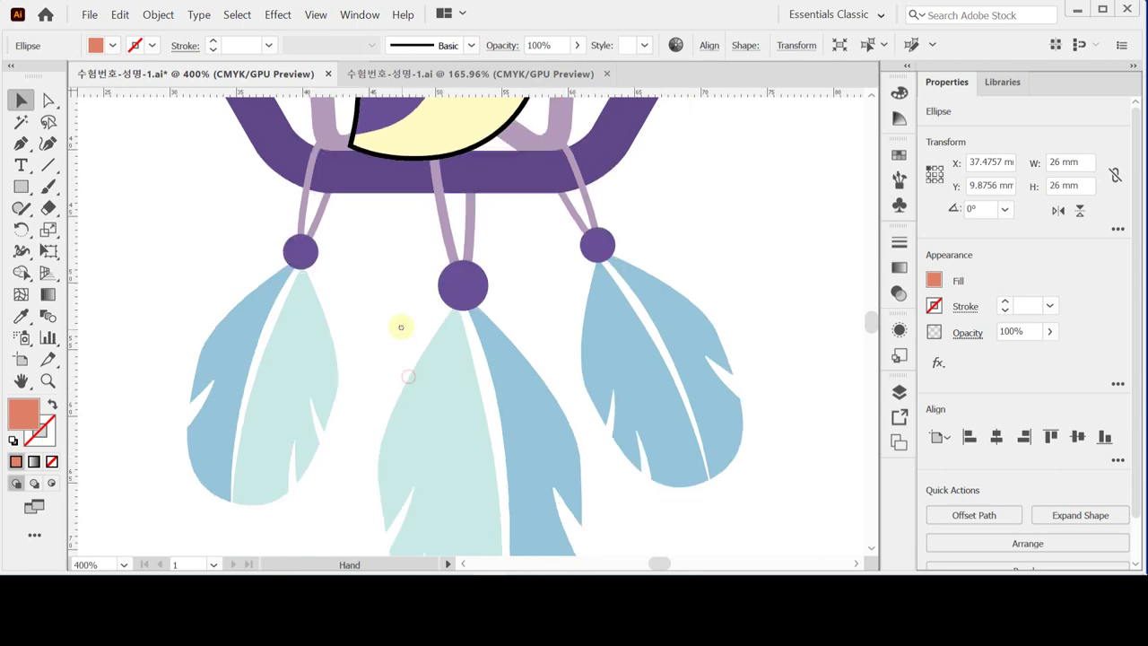
left_click_drag(394, 260, 389, 233)
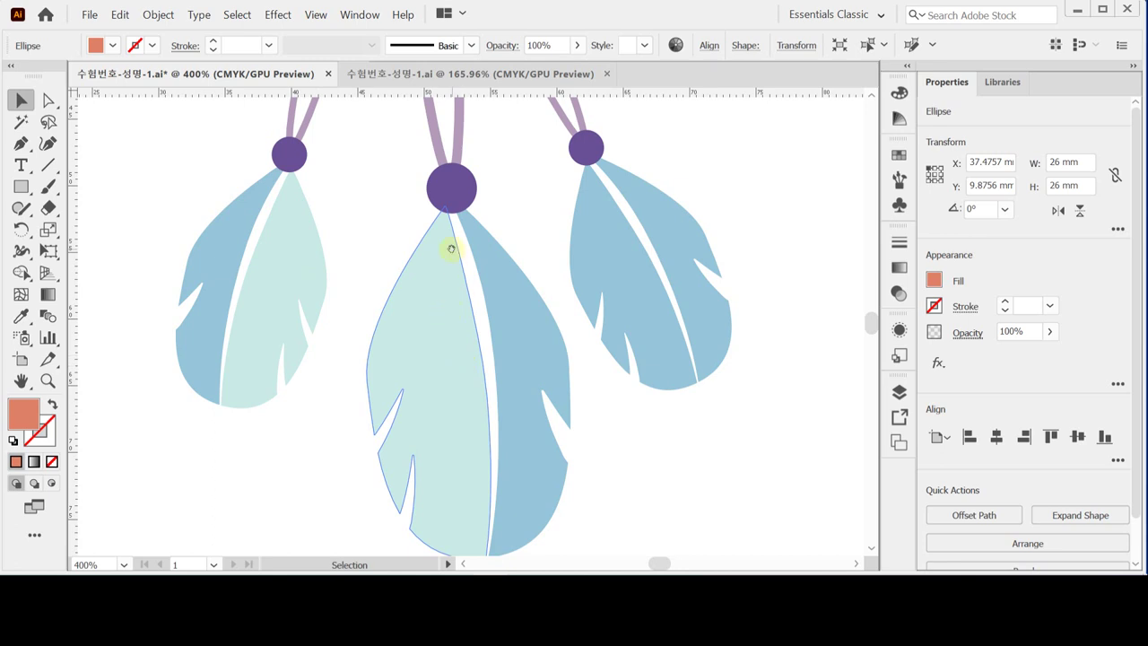
left_click_drag(437, 235, 437, 330)
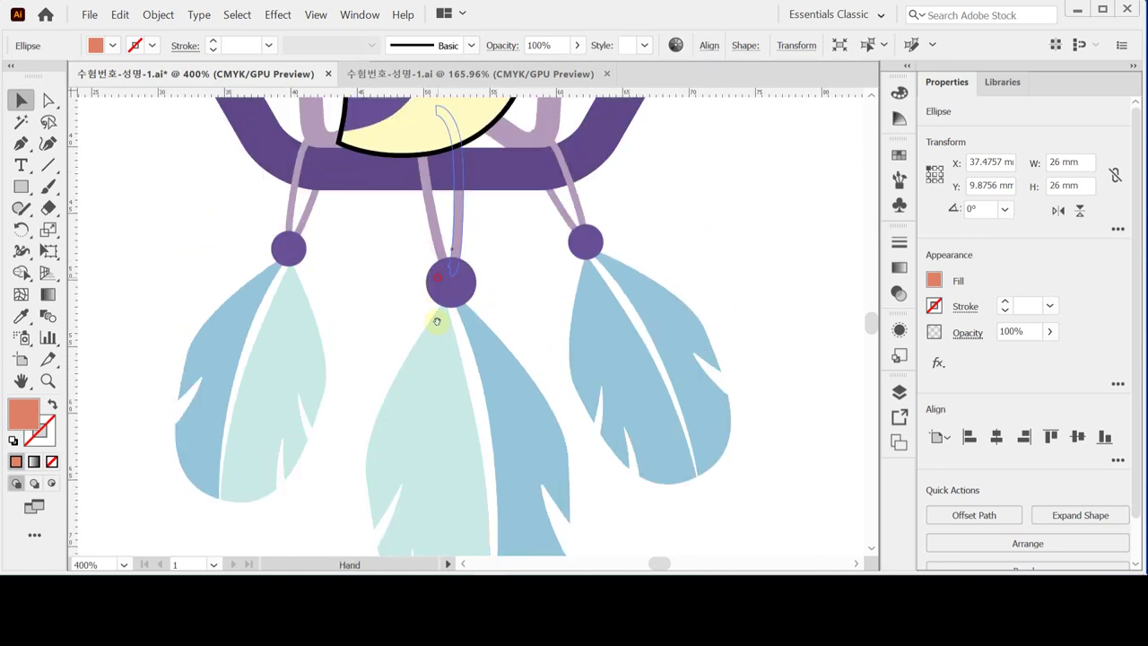
left_click(367, 296)
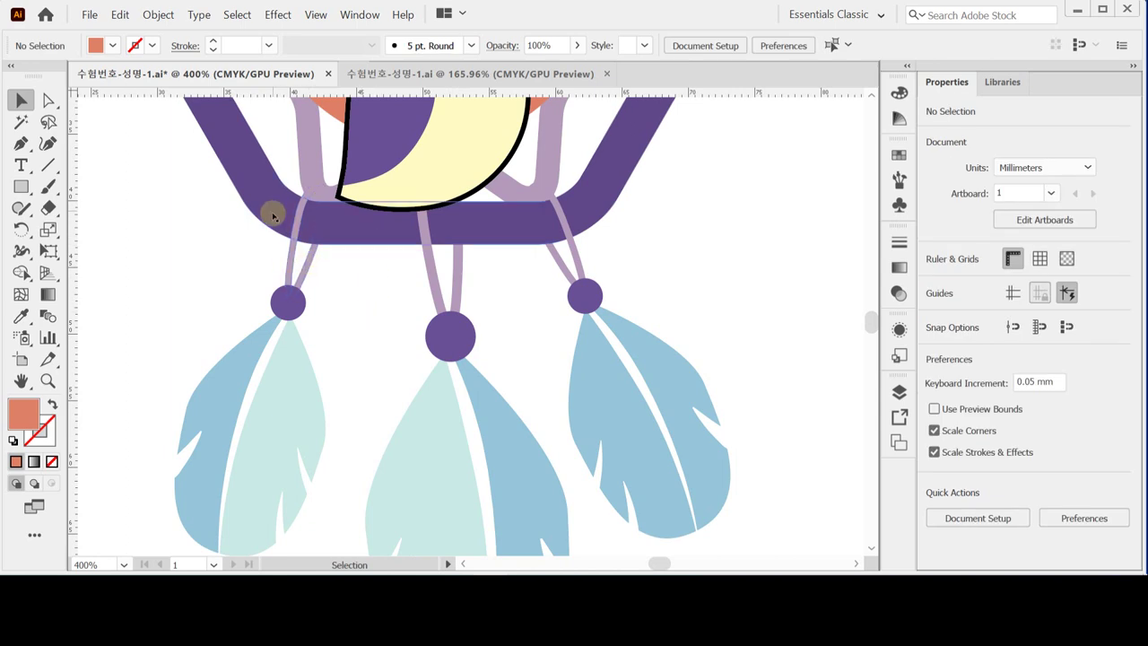
key("ctrl+plus")
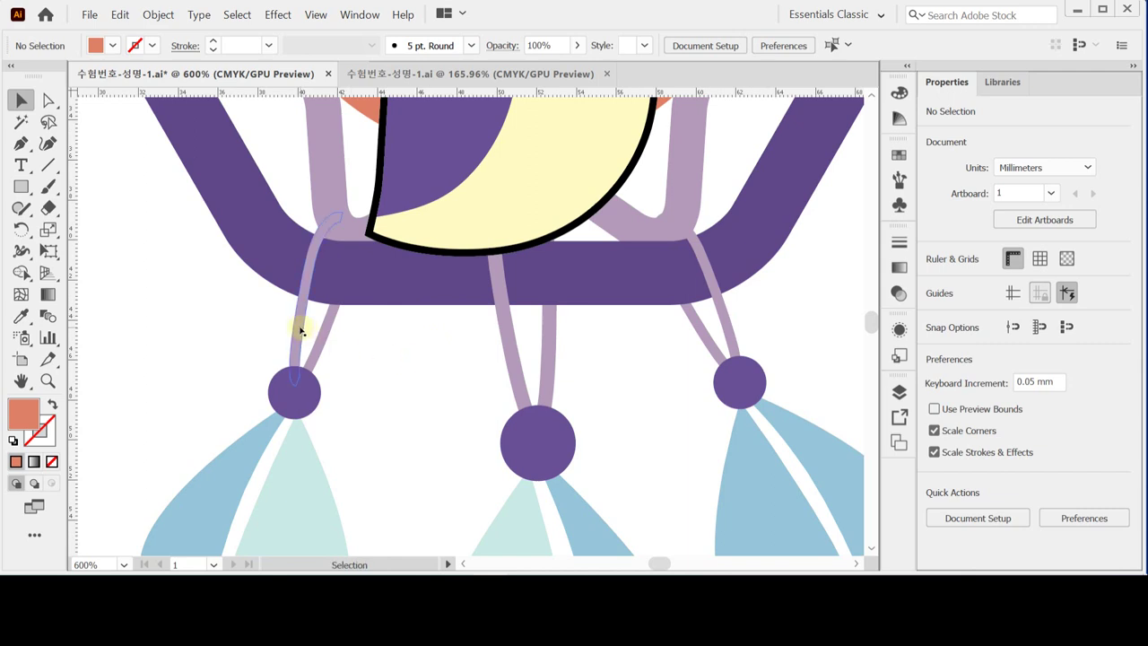
left_click(328, 330)
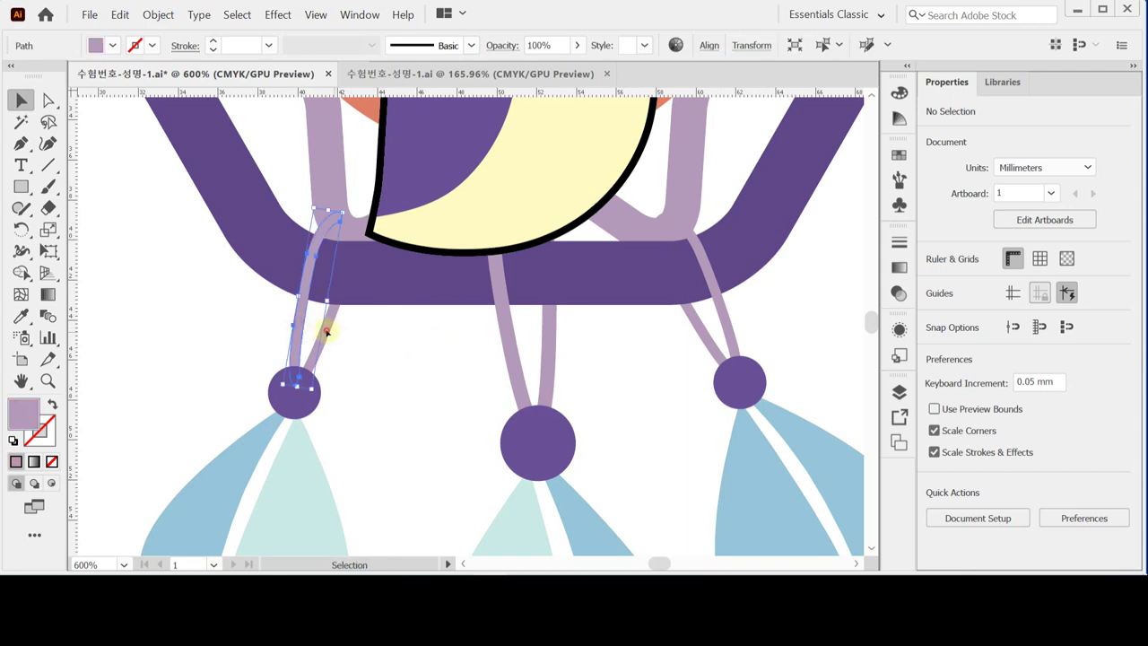
left_click(395, 339)
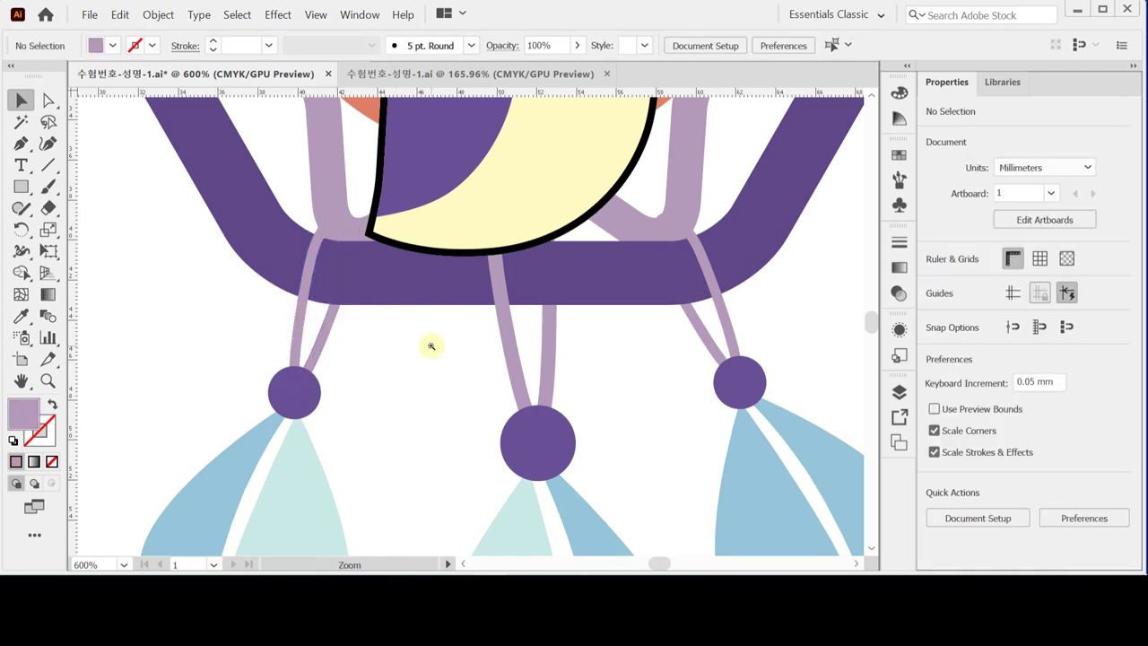
left_click(439, 346, "ctrl+alt")
left_click(460, 347, "ctrl+alt")
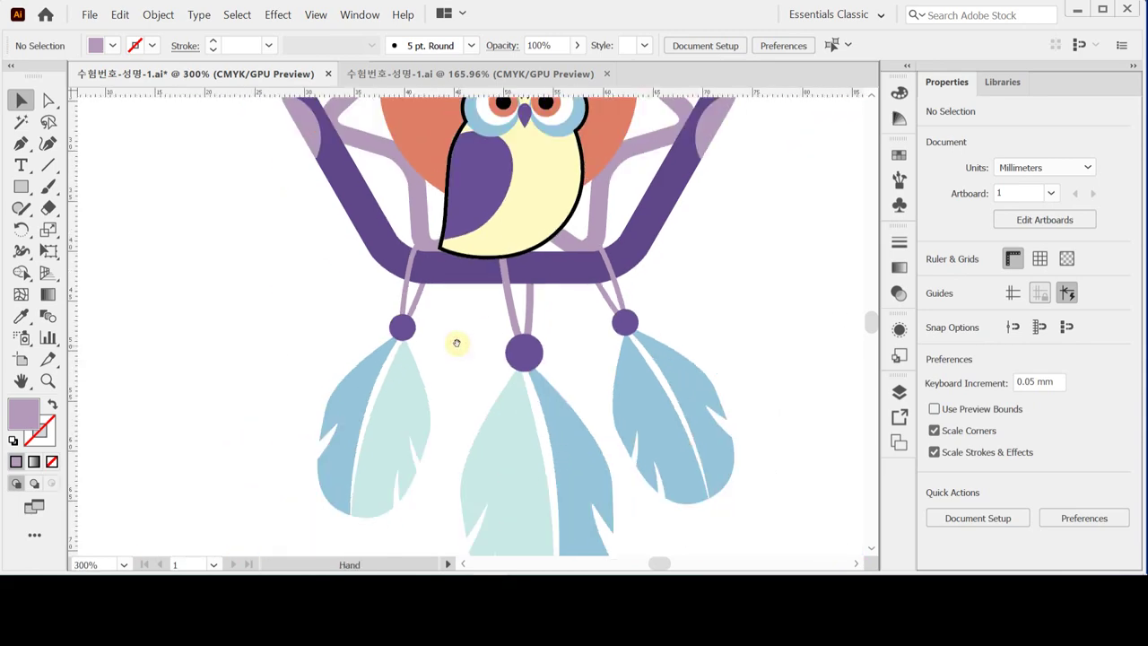
Step: Inspect the owl's outline at 600% zoom and review the whole dreamcatcher artwork at 150%
scroll(366, 352, "up", 2)
left_click(444, 272, "ctrl")
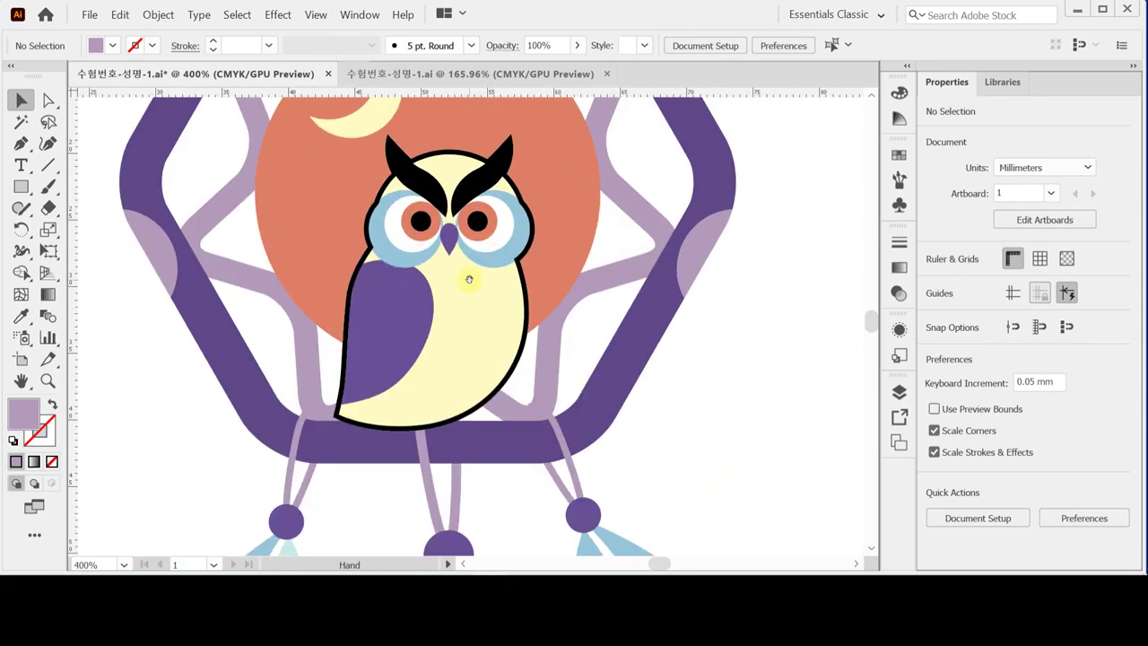
left_click(473, 281, "ctrl")
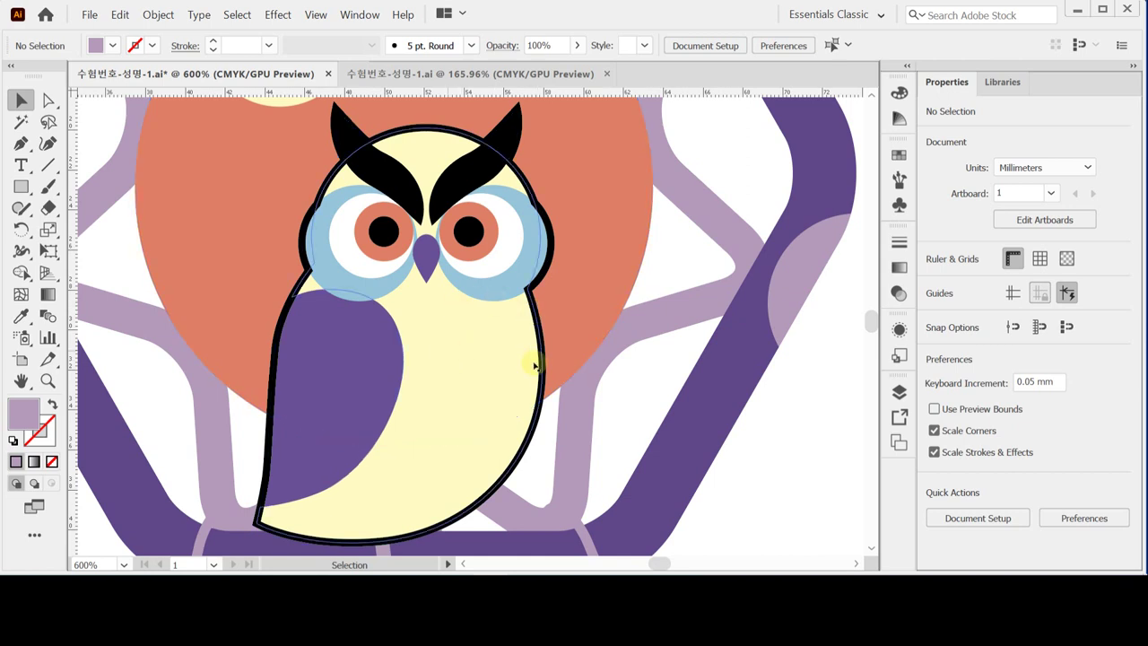
left_click(487, 365, "ctrl+alt")
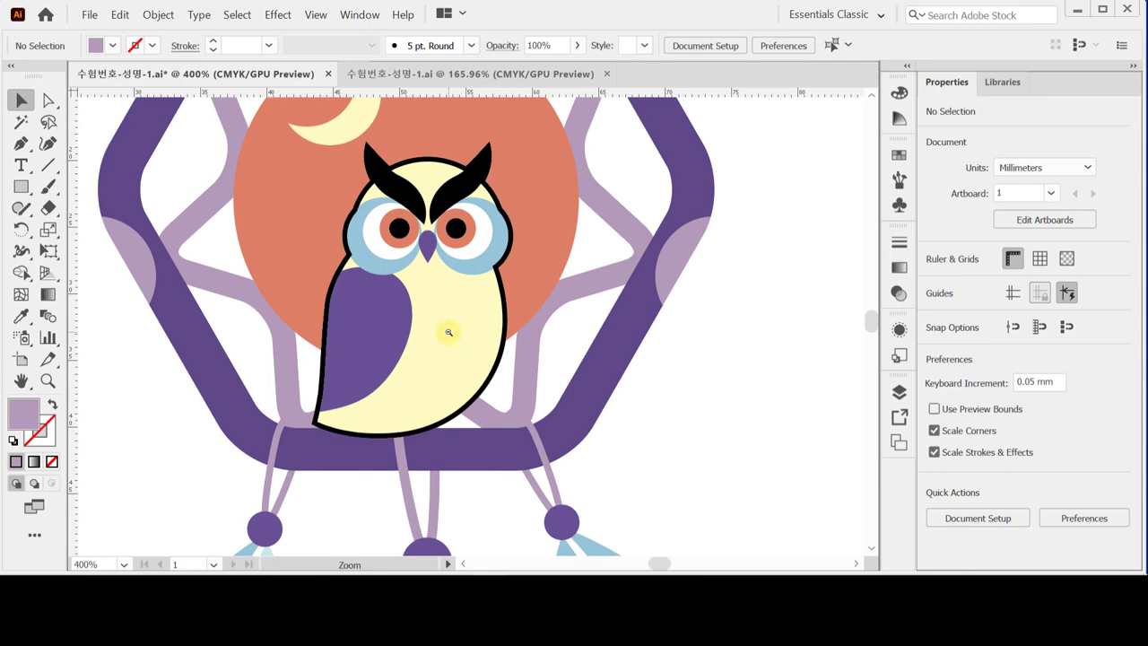
left_click(448, 331, "ctrl+alt")
left_click(453, 306, "ctrl+alt")
left_click(477, 314, "ctrl+alt")
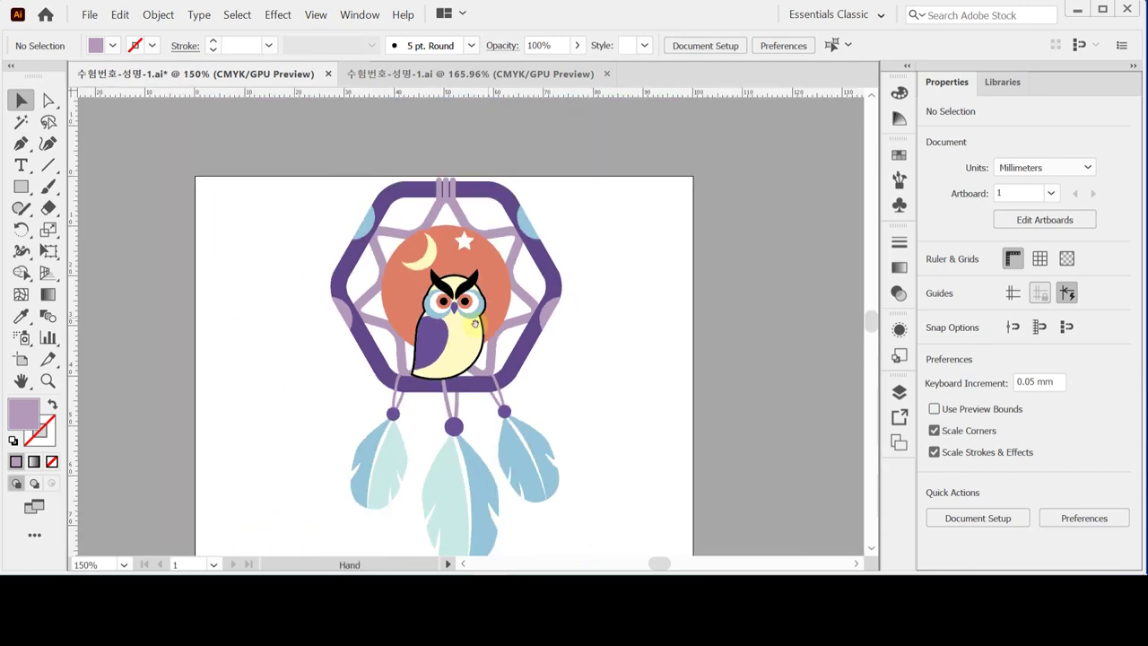
scroll(443, 258, "down", 3)
scroll(447, 275, "up", 1)
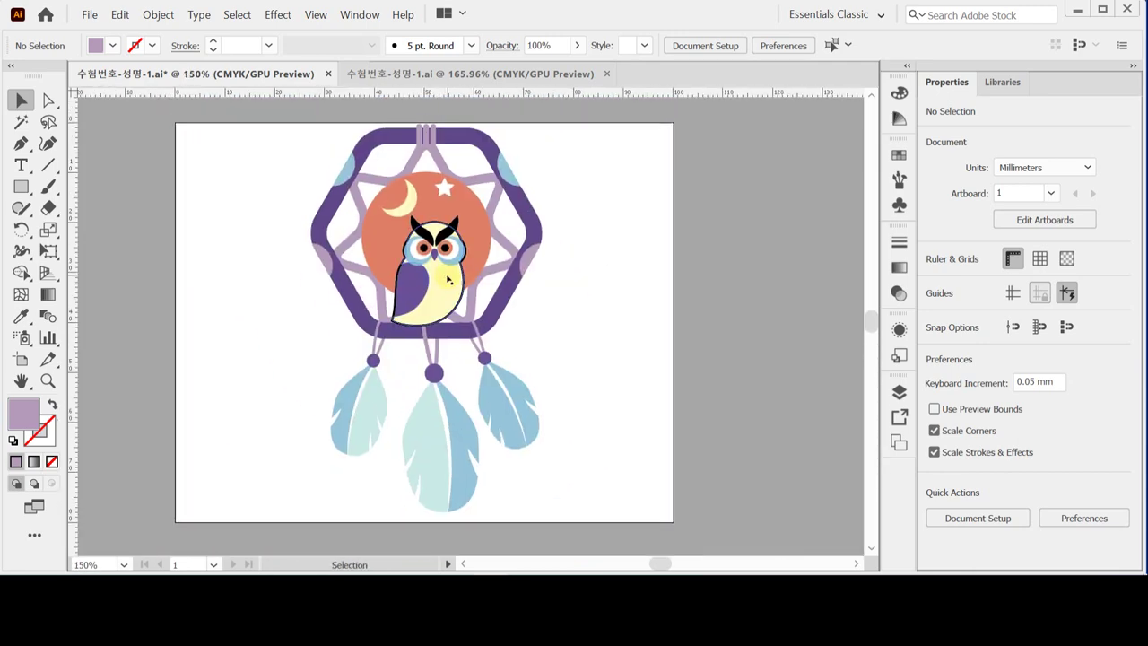
Step: Show the guides over the finished artwork and switch to the blank 수험번호-성명-1.ai document
key("ctrl+semicolon")
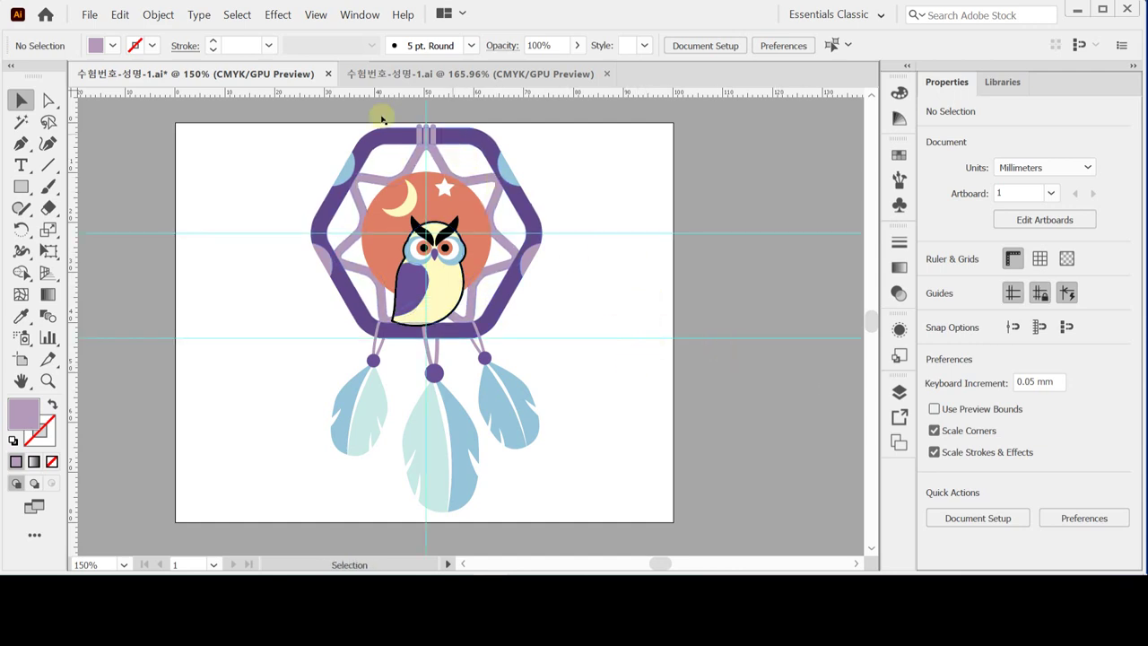
left_click(440, 76)
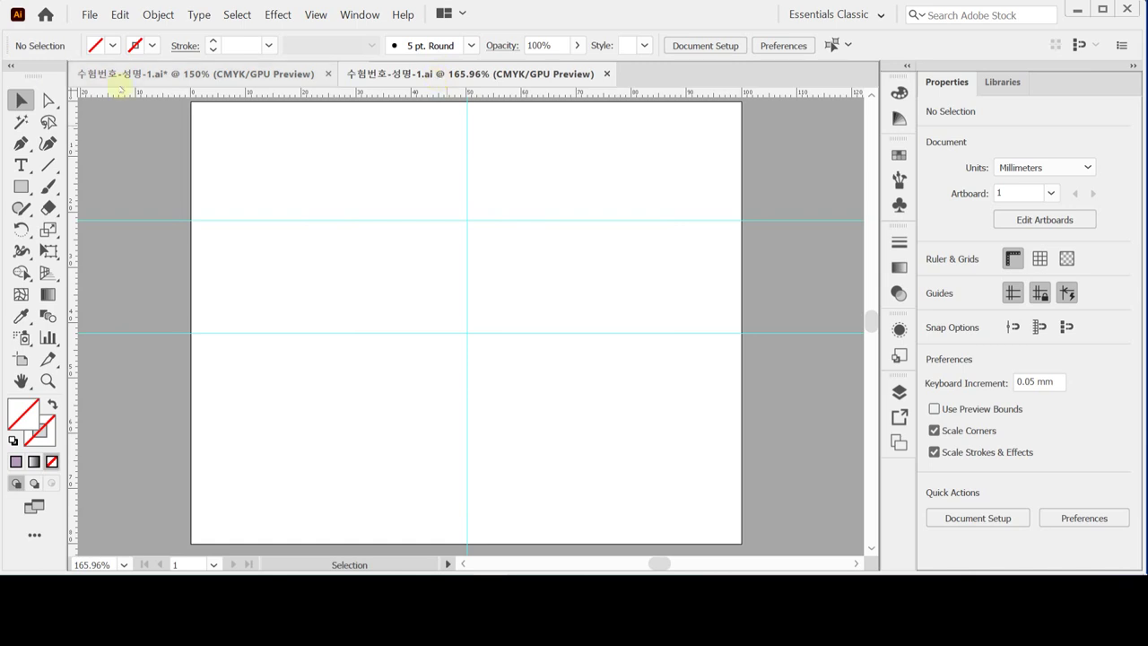
Step: Detach the shape tools as a floating set near the artboard's upper-left corner and choose the Polygon tool
left_click(21, 186)
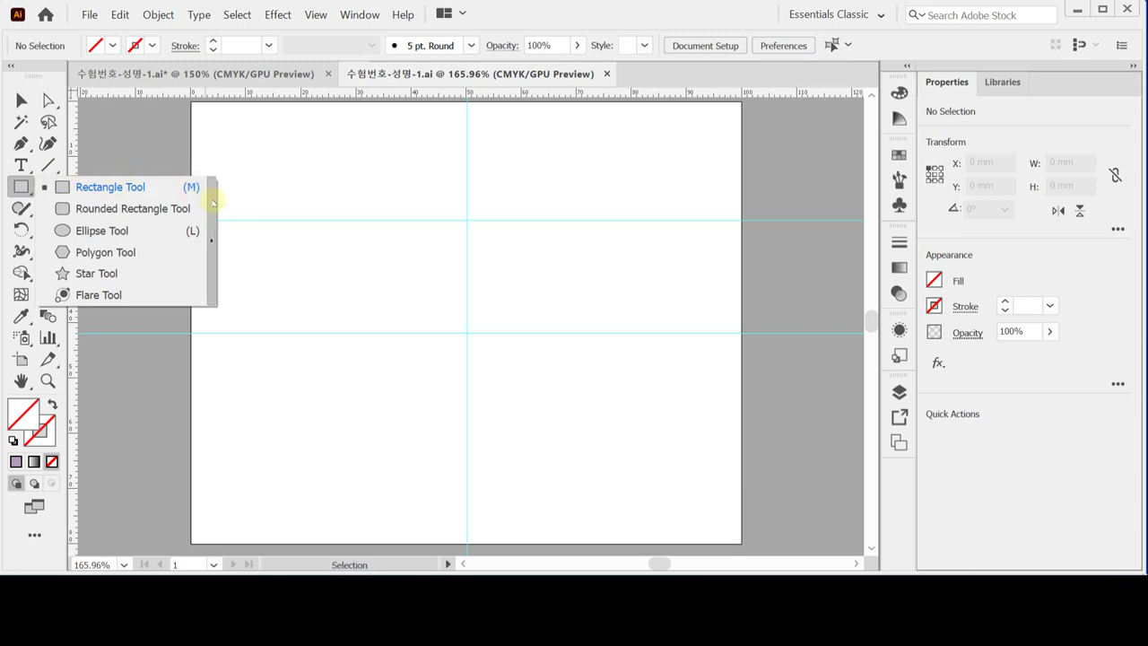
left_click(212, 202)
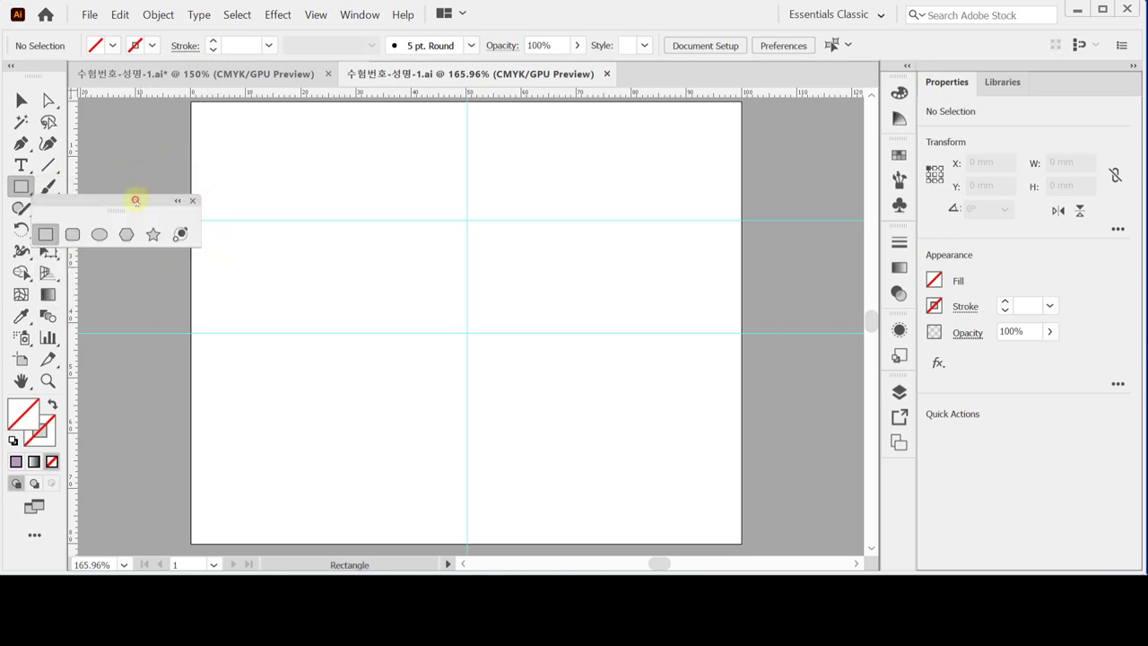
left_click_drag(133, 198, 219, 112)
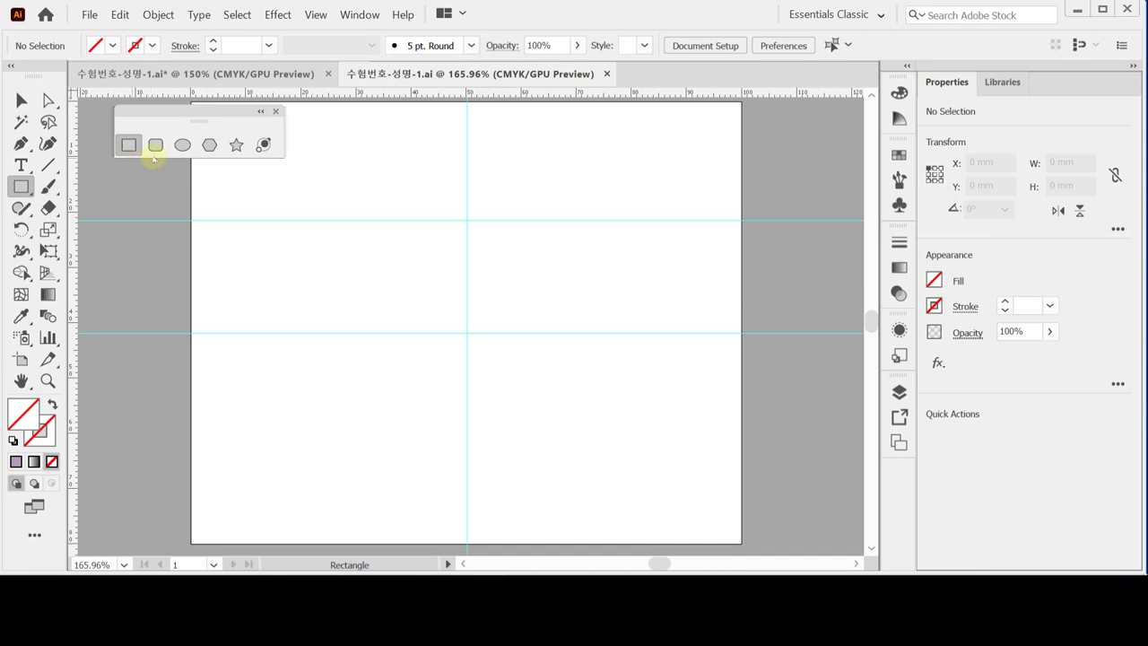
left_click(205, 146)
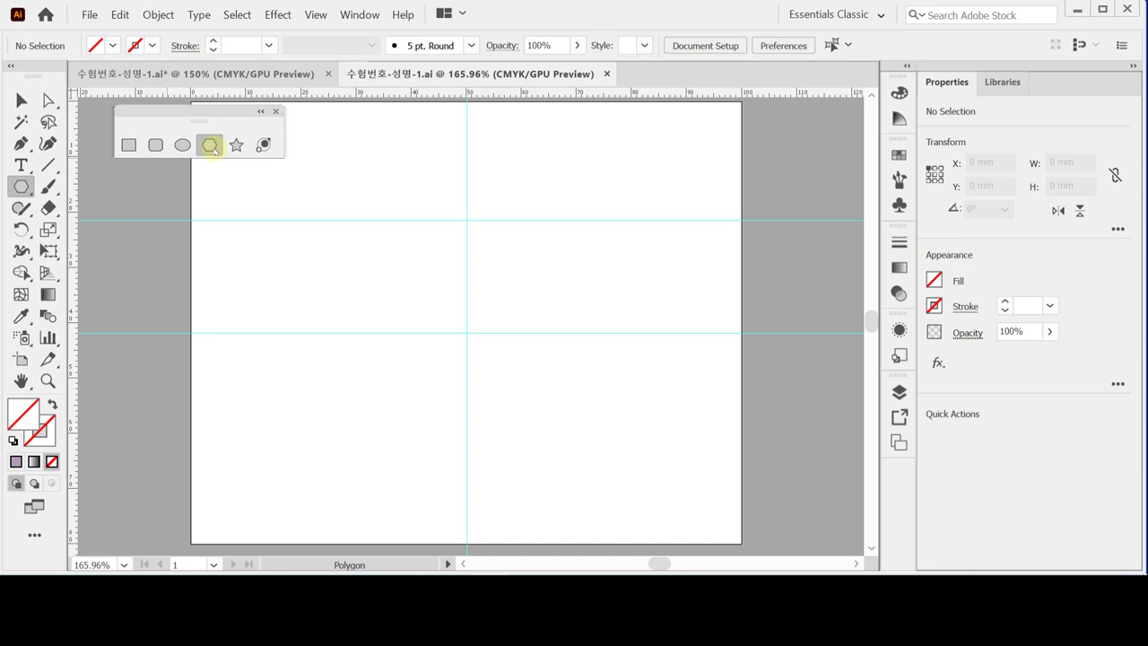
Step: Create a six-sided polygon with a 22.5 mm radius centred on the intersection of the vertical and upper horizontal guides
left_click(467, 220)
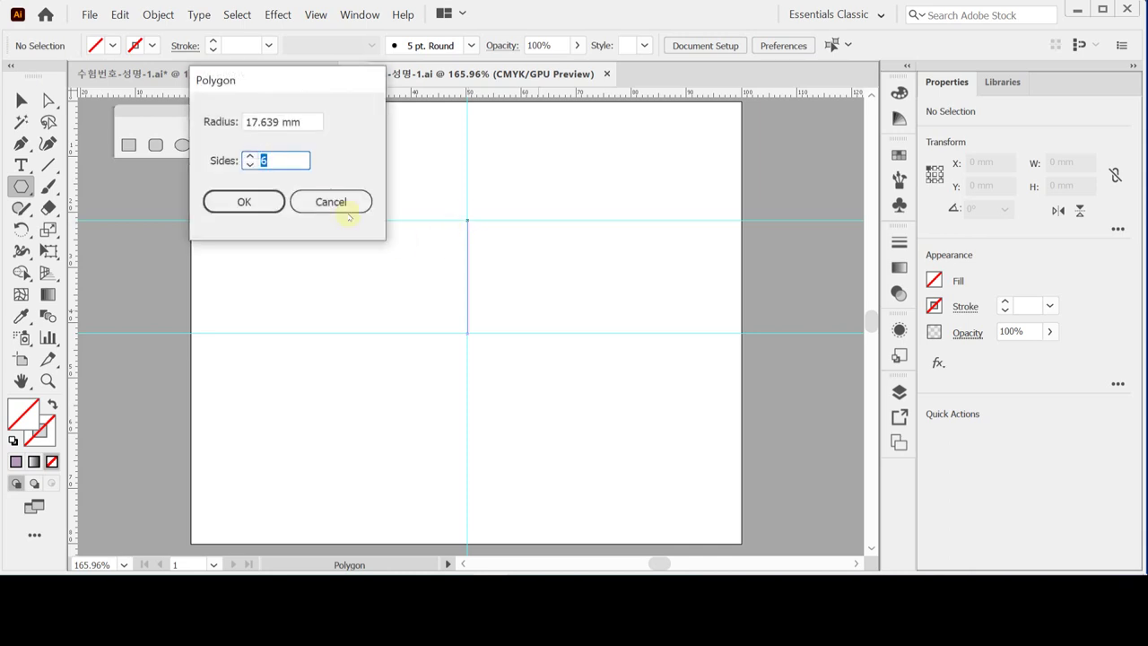
left_click_drag(278, 85, 318, 177)
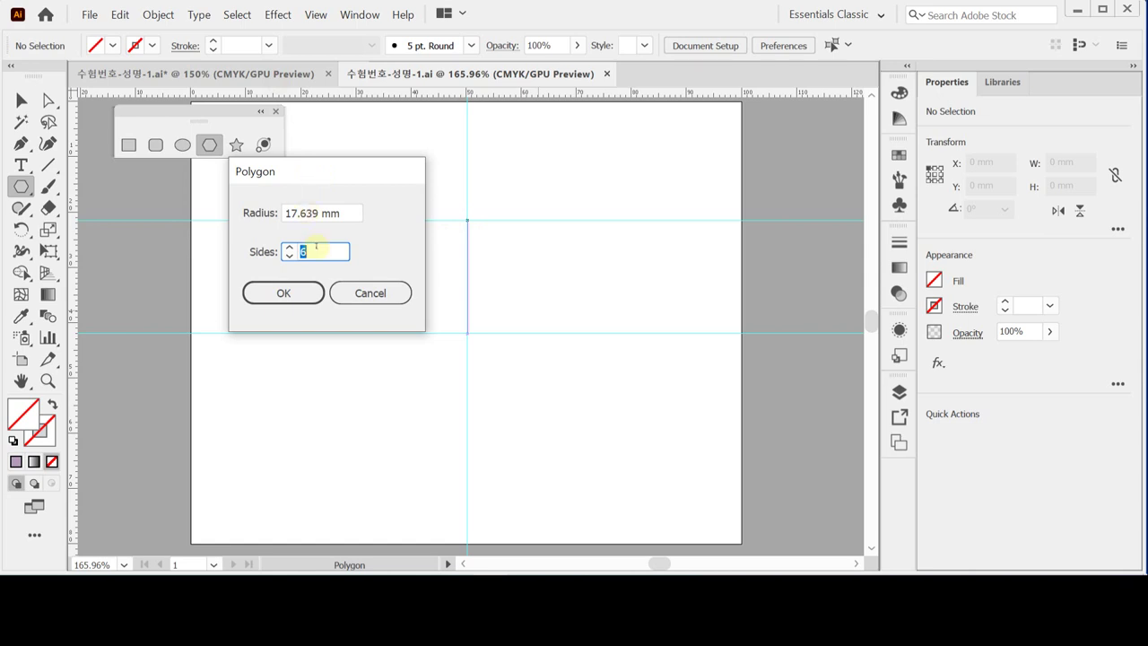
left_click(271, 213)
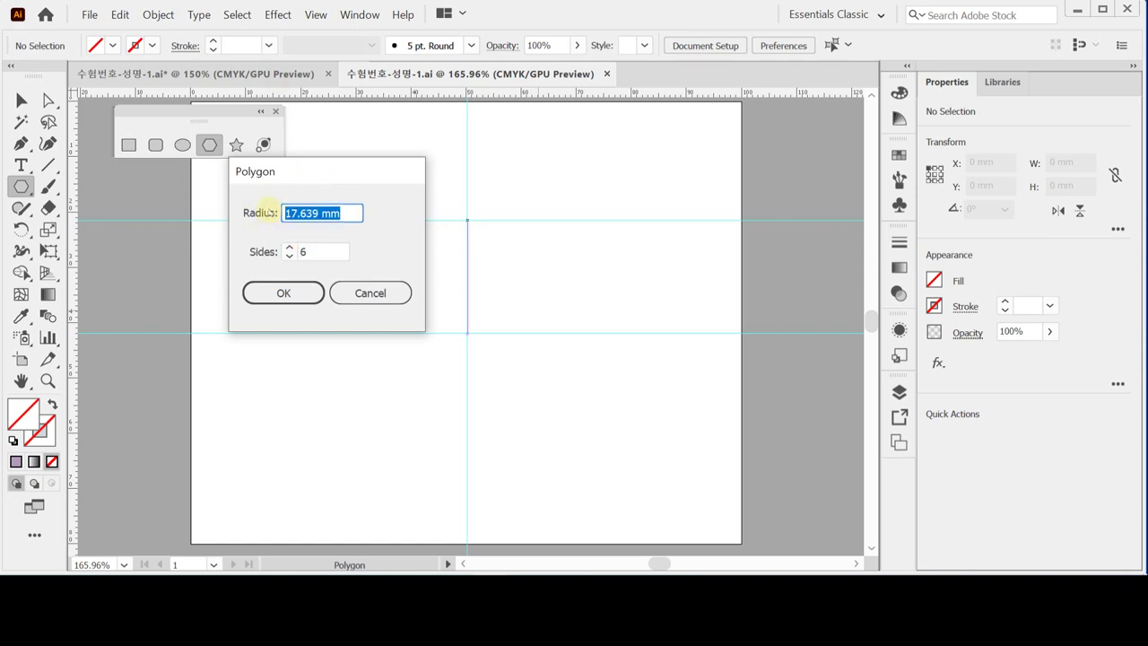
type("22.5")
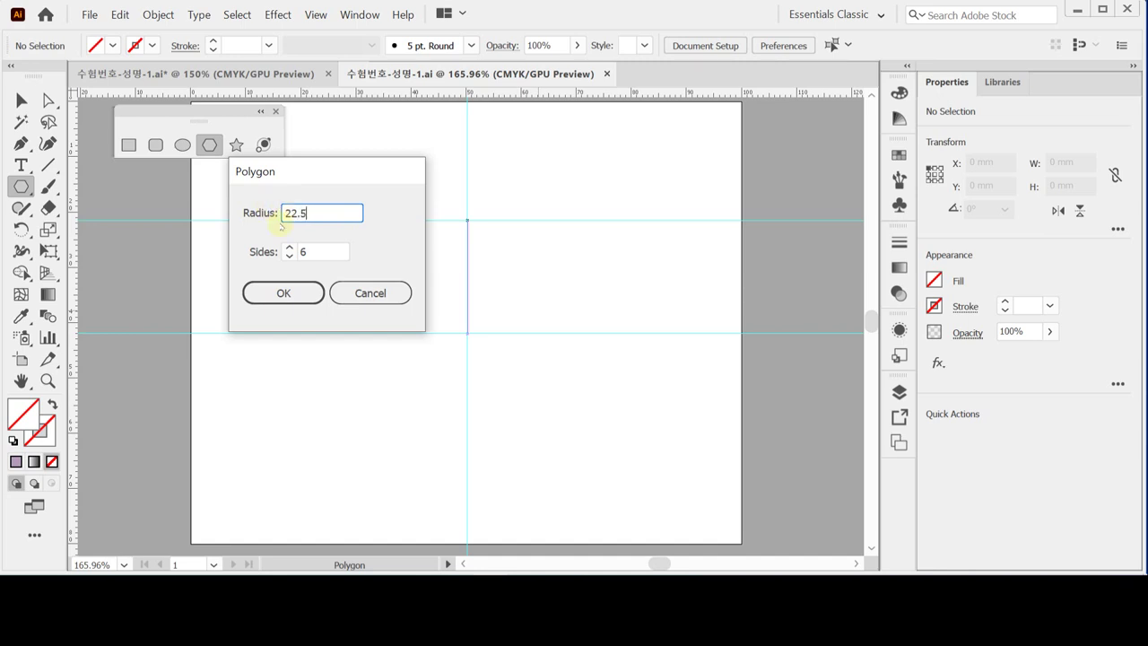
left_click(263, 254)
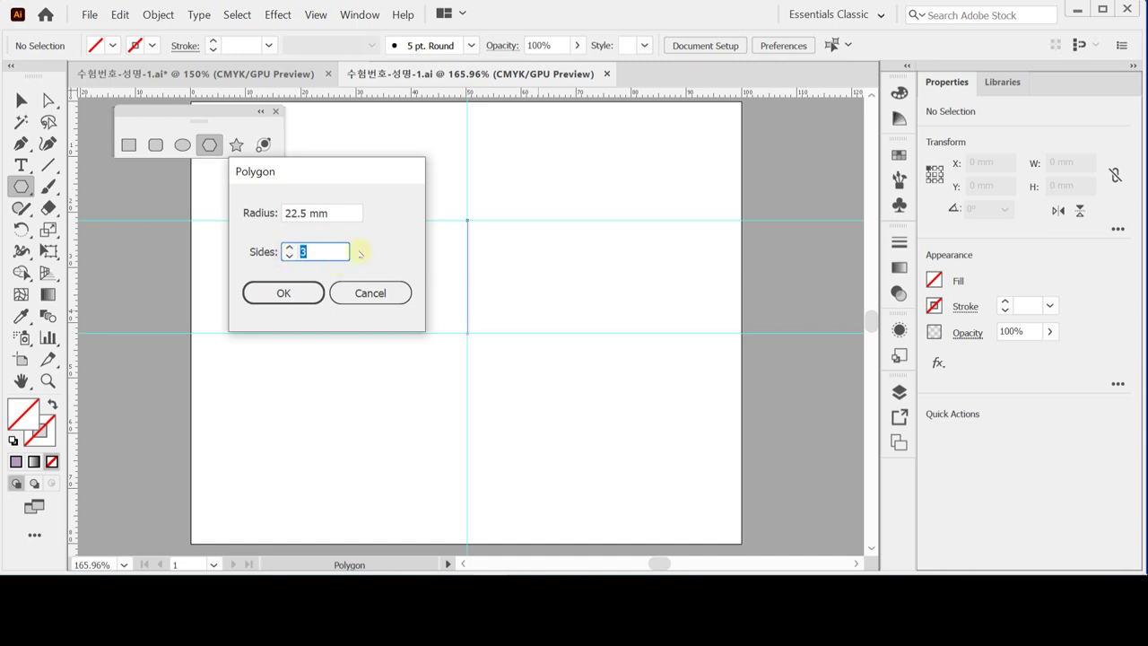
type("6")
left_click(283, 294)
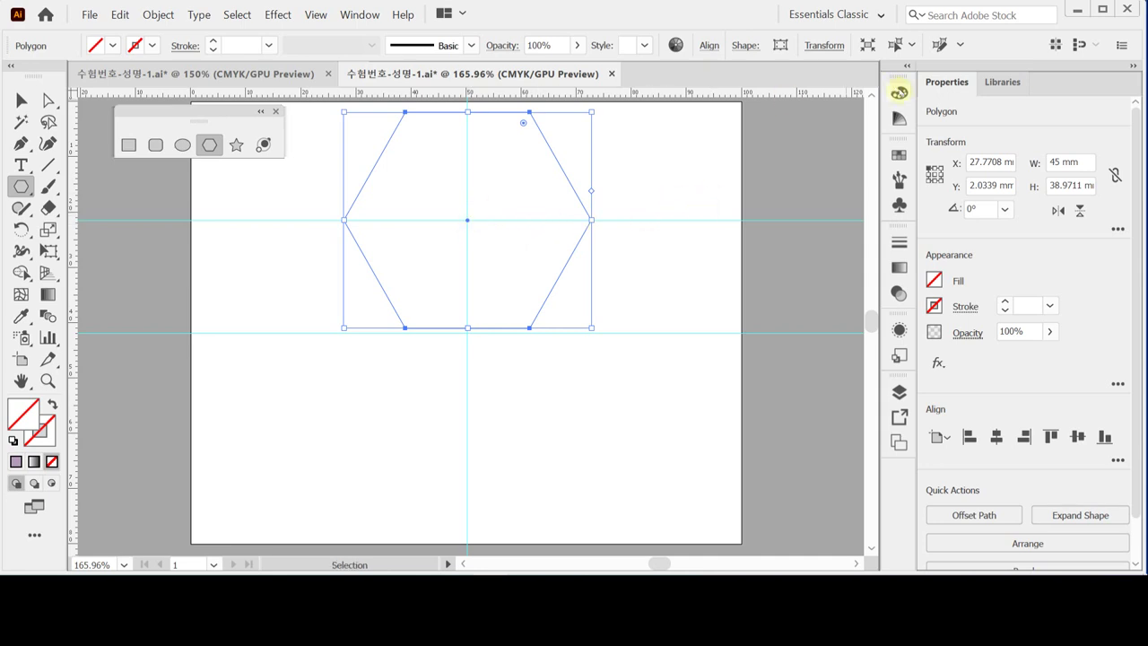
Step: Float the colour settings beside the hexagon and expand them to show the CMYK sliders
left_click_drag(899, 92, 699, 92)
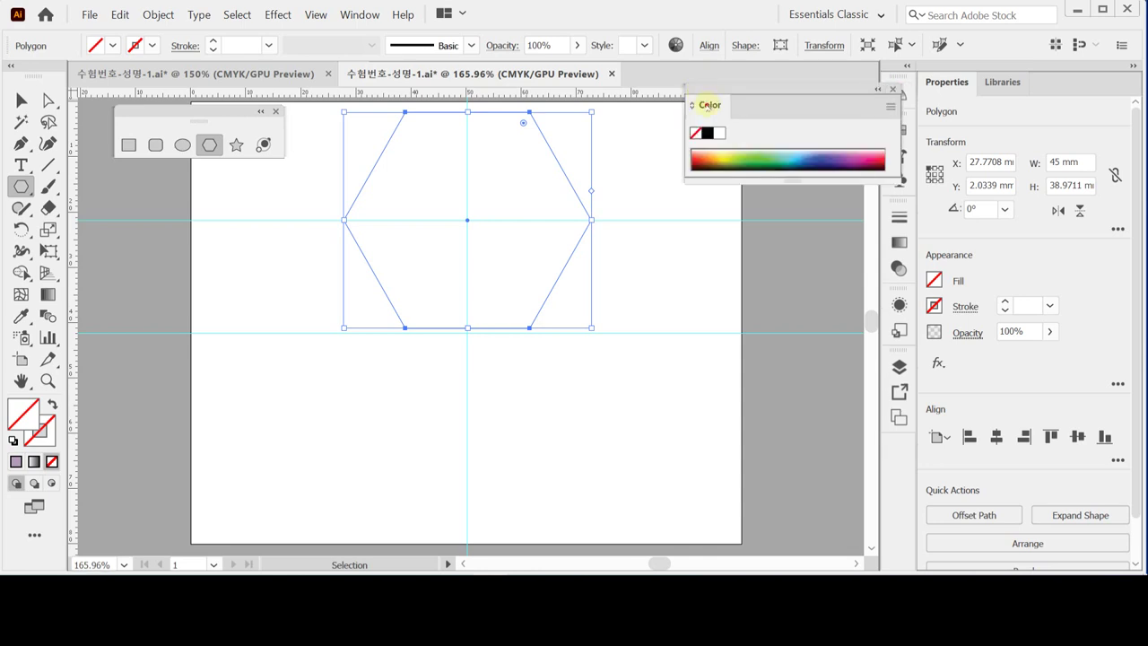
double_click(706, 105)
double_click(706, 105)
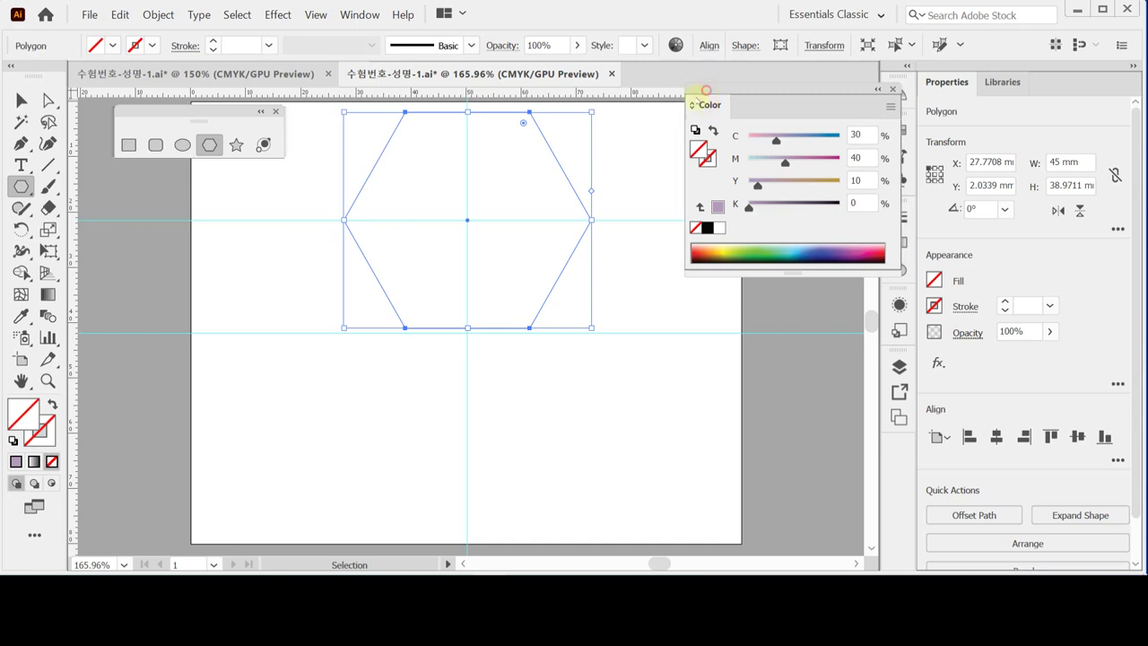
left_click_drag(706, 105, 677, 127)
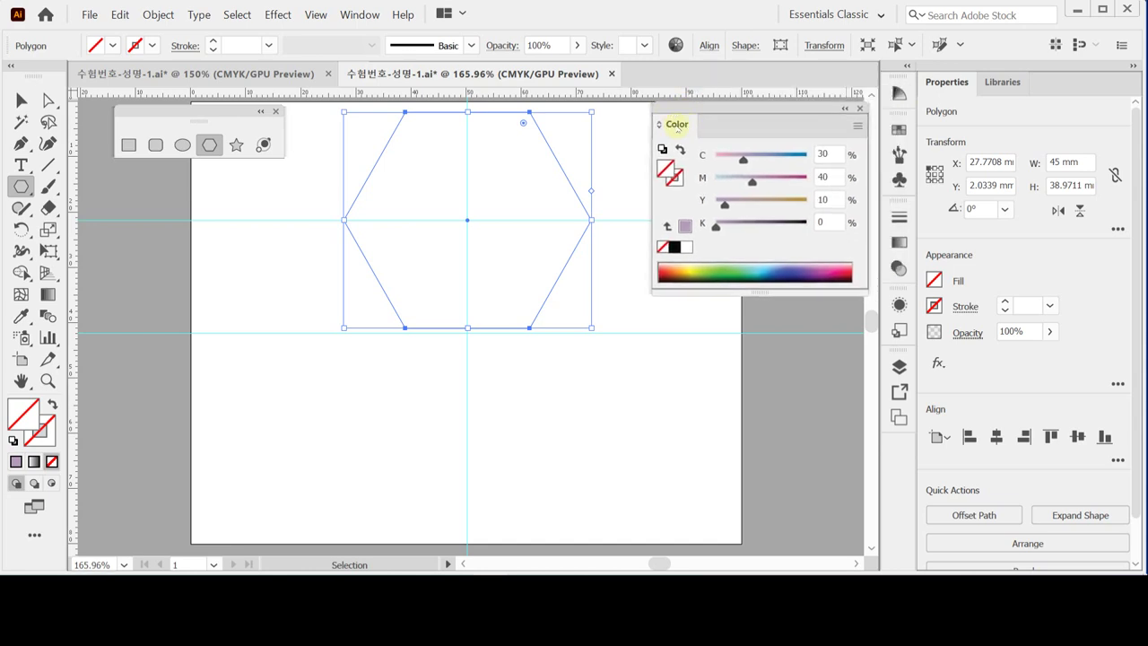
Step: Cycle the floating colour settings through their collapsed, compact and full views, ending with the CMYK sliders shown
double_click(675, 125)
double_click(676, 124)
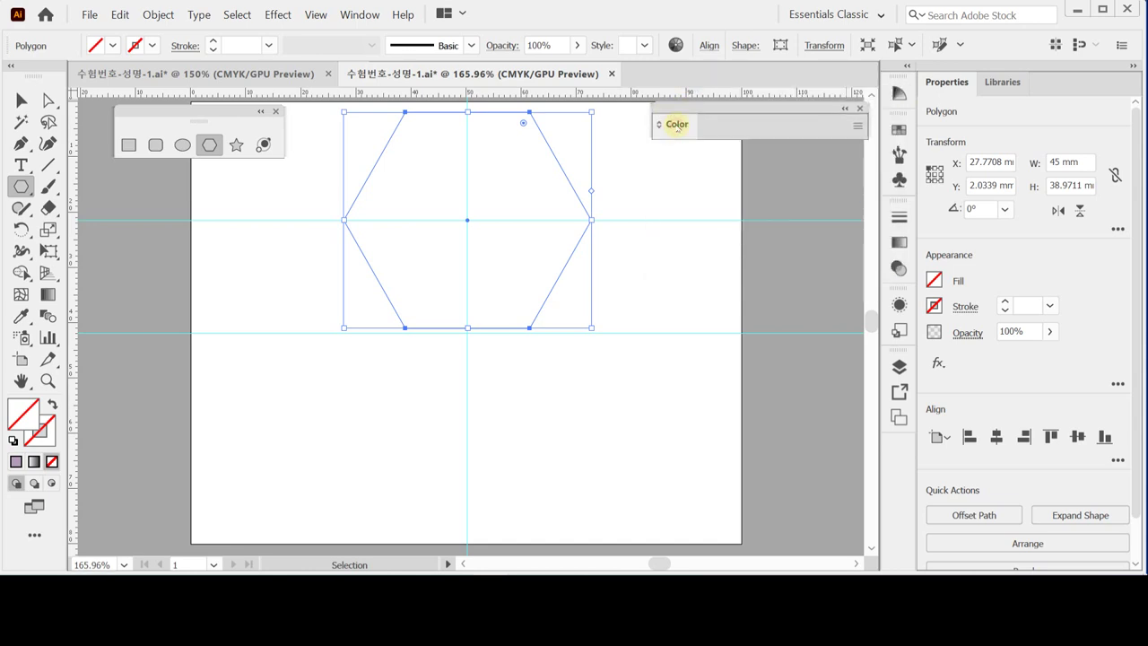
double_click(675, 124)
double_click(675, 124)
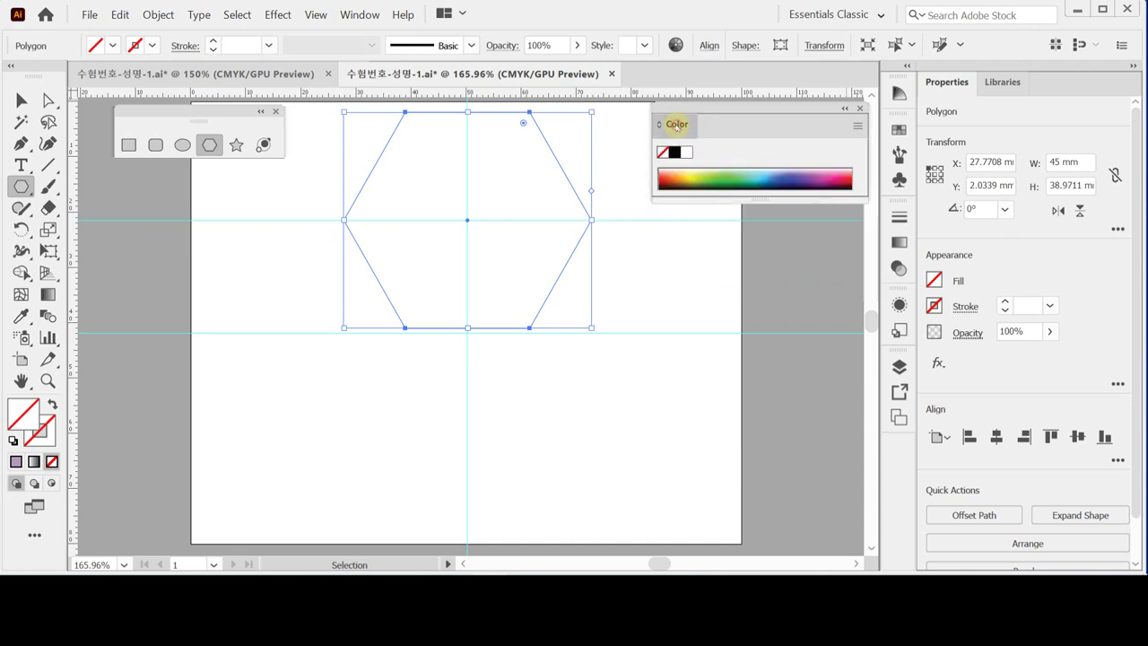
double_click(675, 125)
double_click(675, 125)
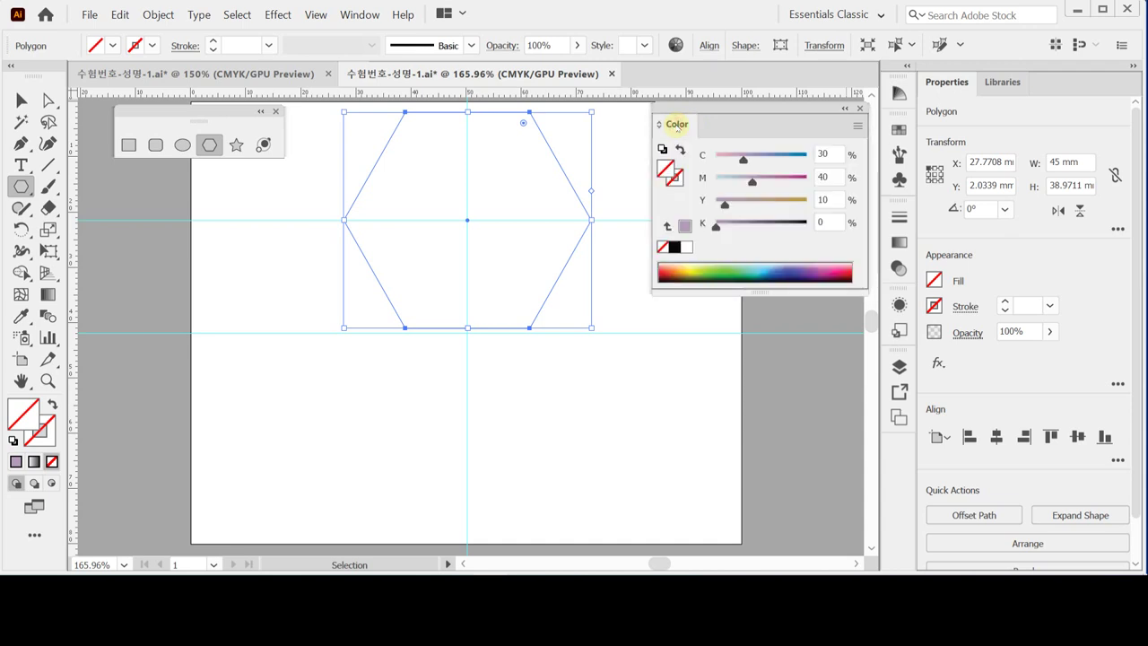
double_click(676, 124)
double_click(676, 125)
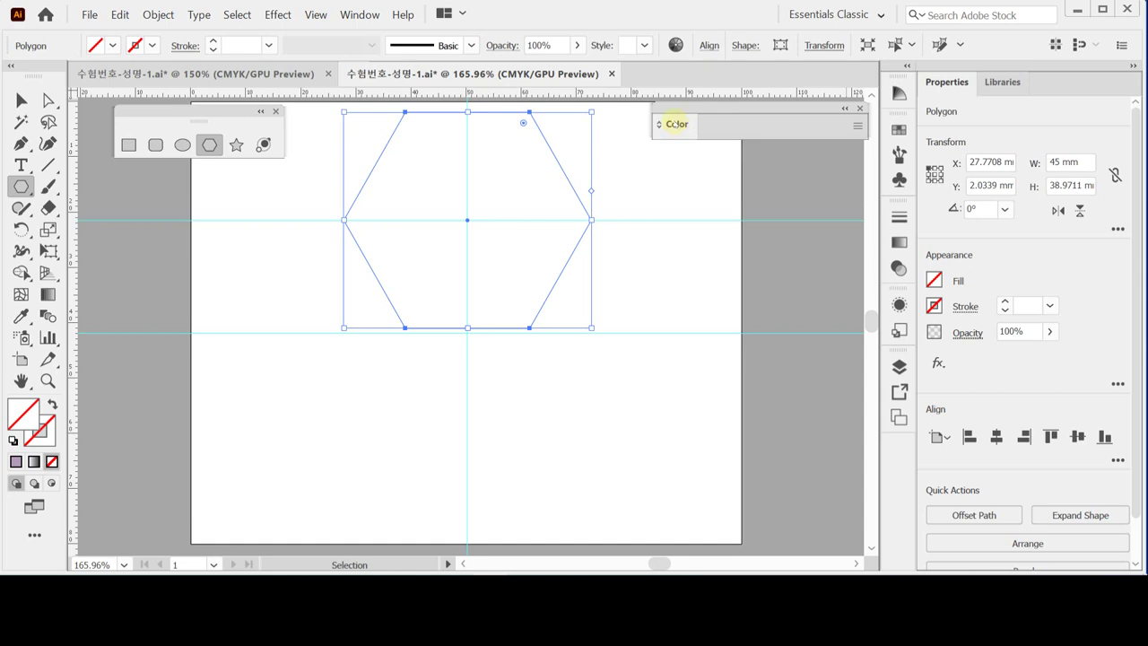
double_click(676, 125)
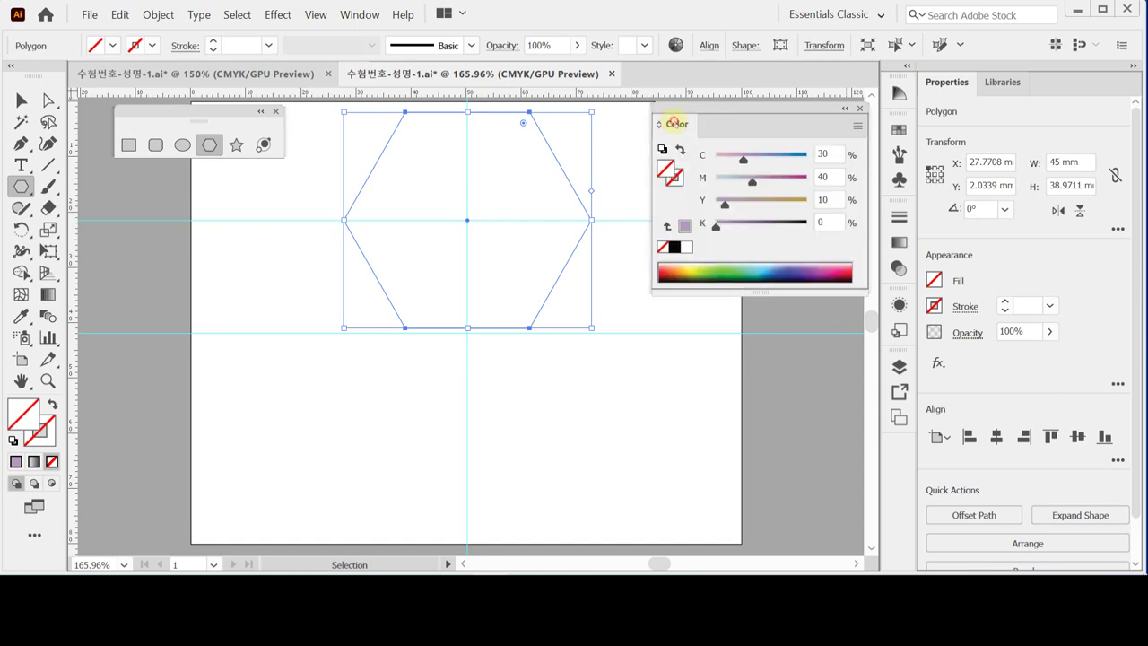
double_click(676, 124)
double_click(676, 125)
left_click(674, 123)
Step: Switch the colour sliders to the RGB model and return them to CMYK
left_click(858, 128)
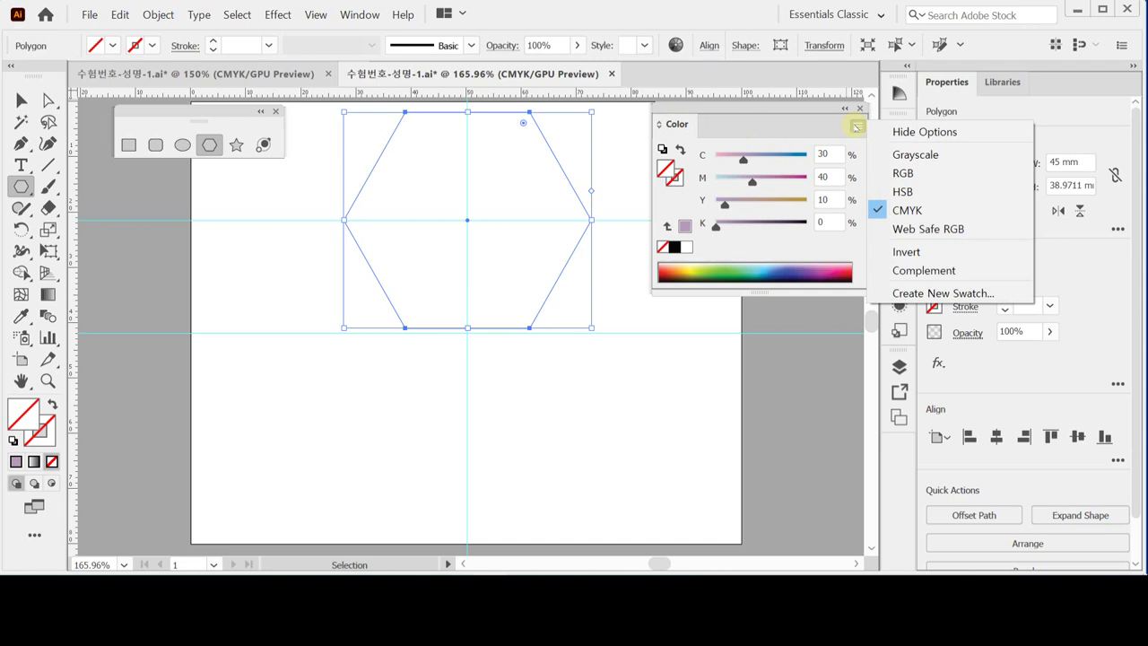
left_click(857, 128)
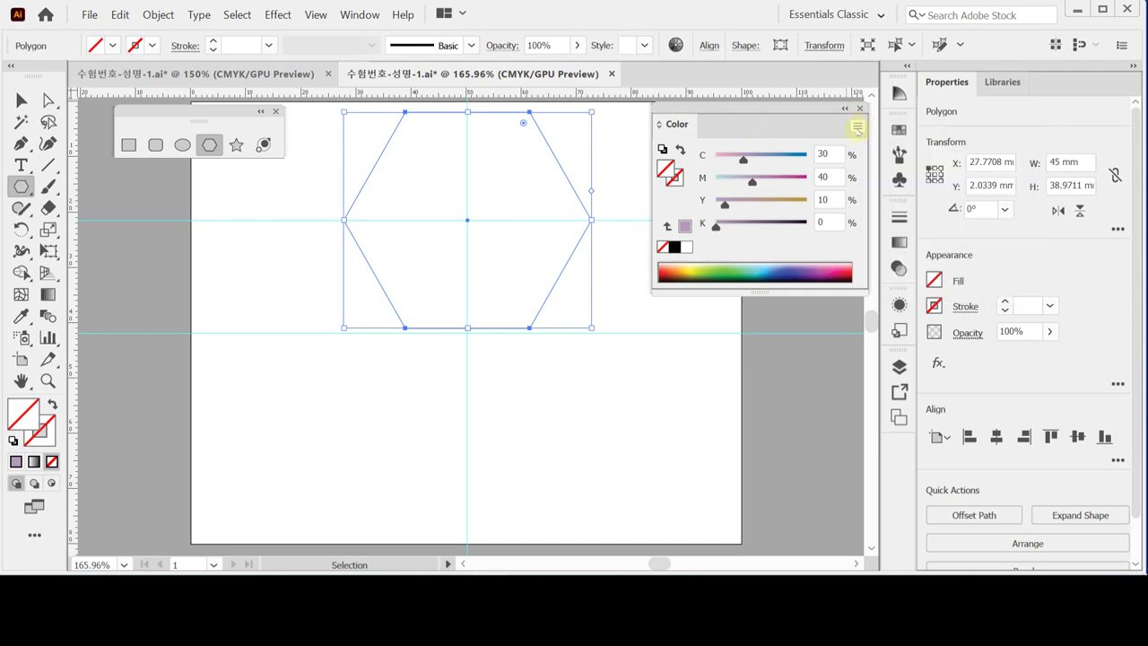
left_click(857, 129)
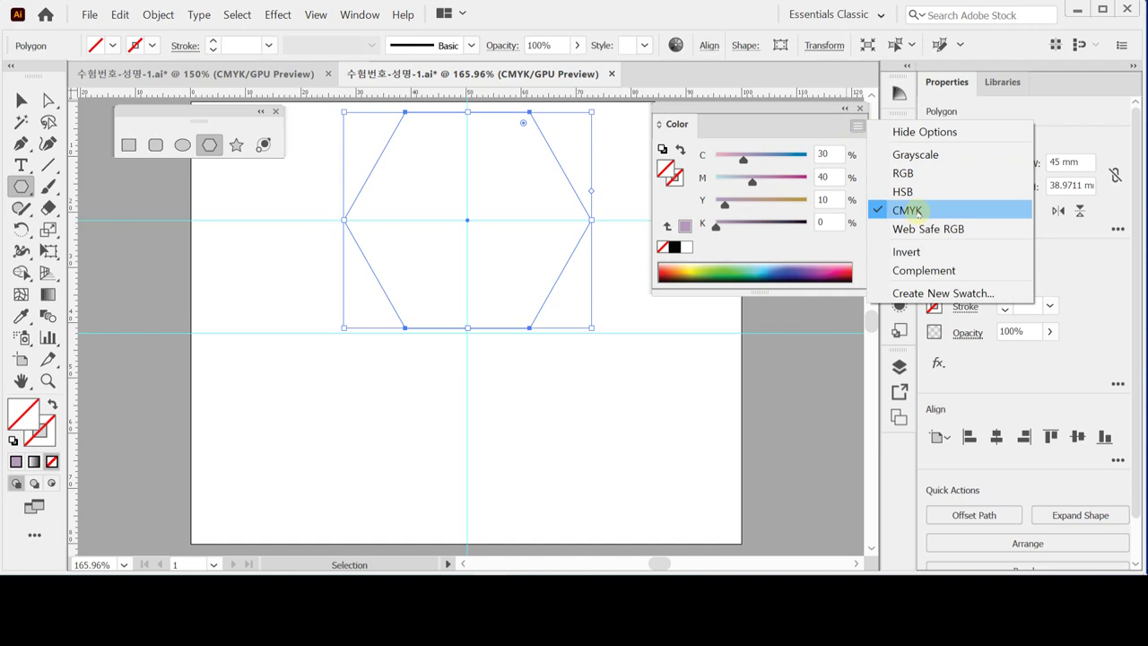
left_click(902, 173)
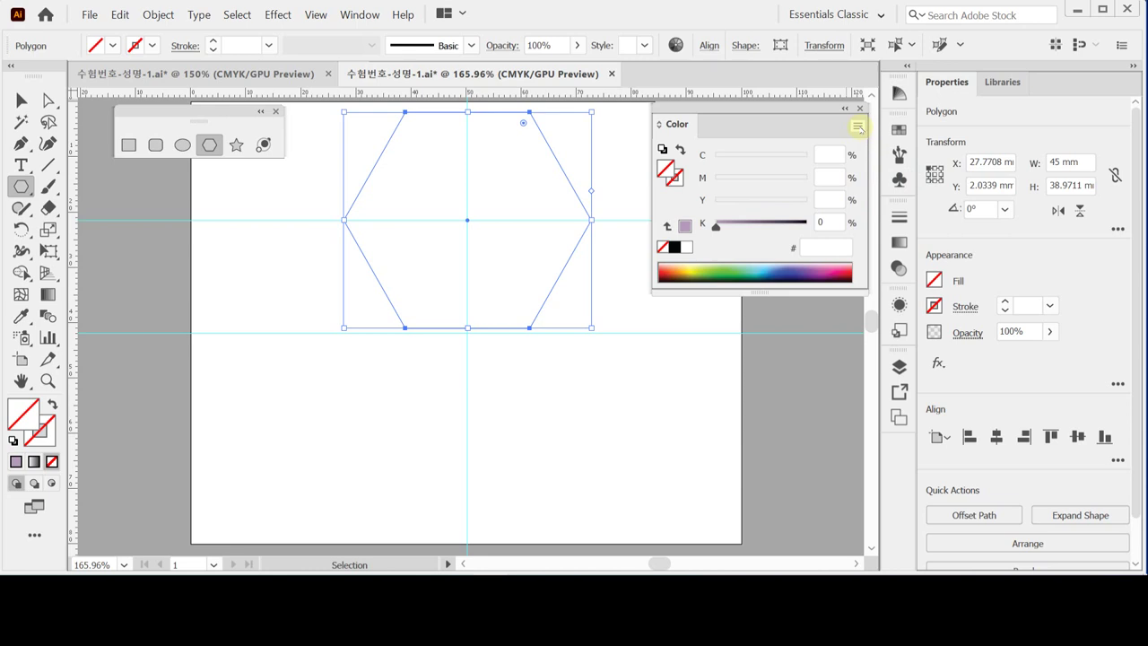
left_click(858, 127)
left_click(858, 128)
key("ctrl+s")
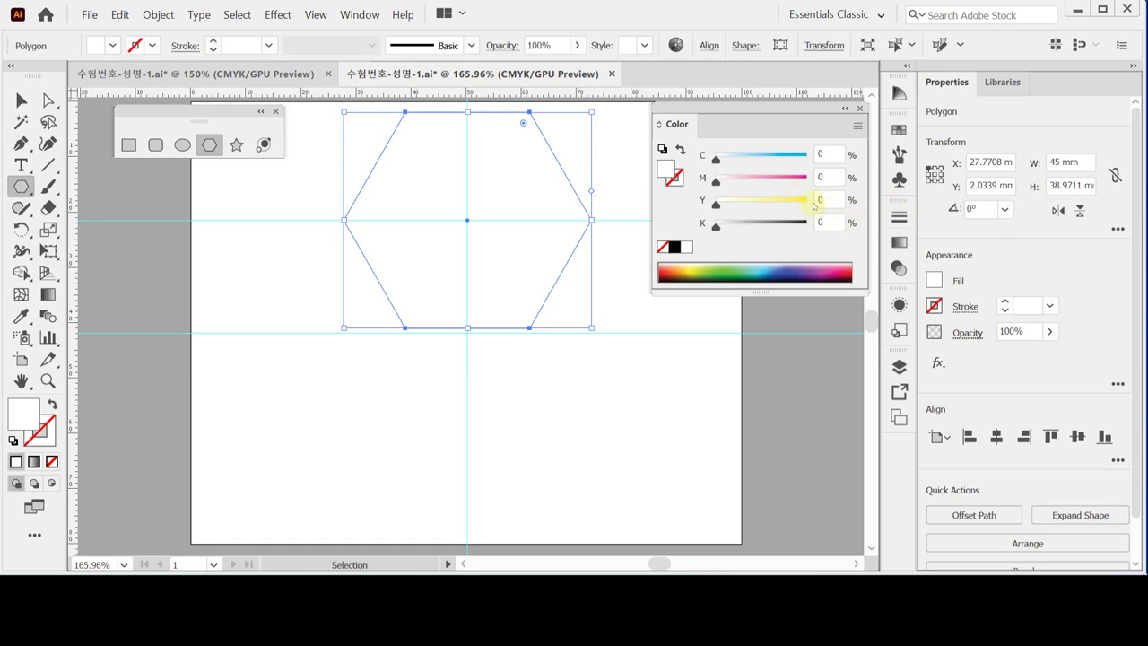
Step: Leave the hexagon without a fill and set its stroke colour to C 70, M 80, Y 10, K 10
left_click(682, 150)
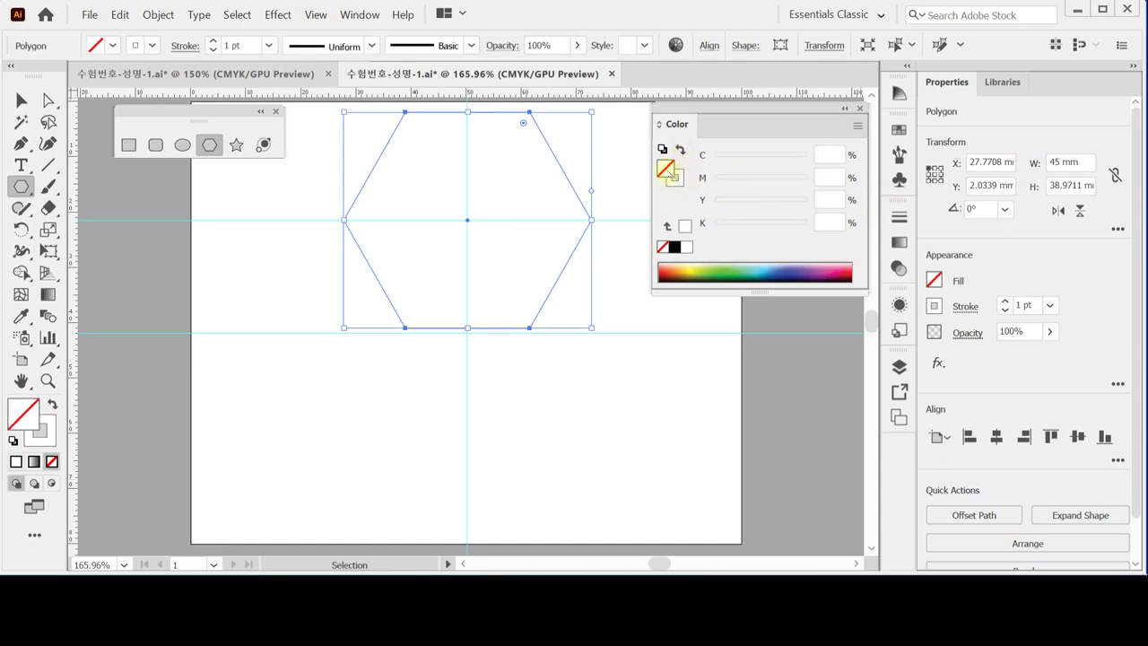
left_click(677, 183)
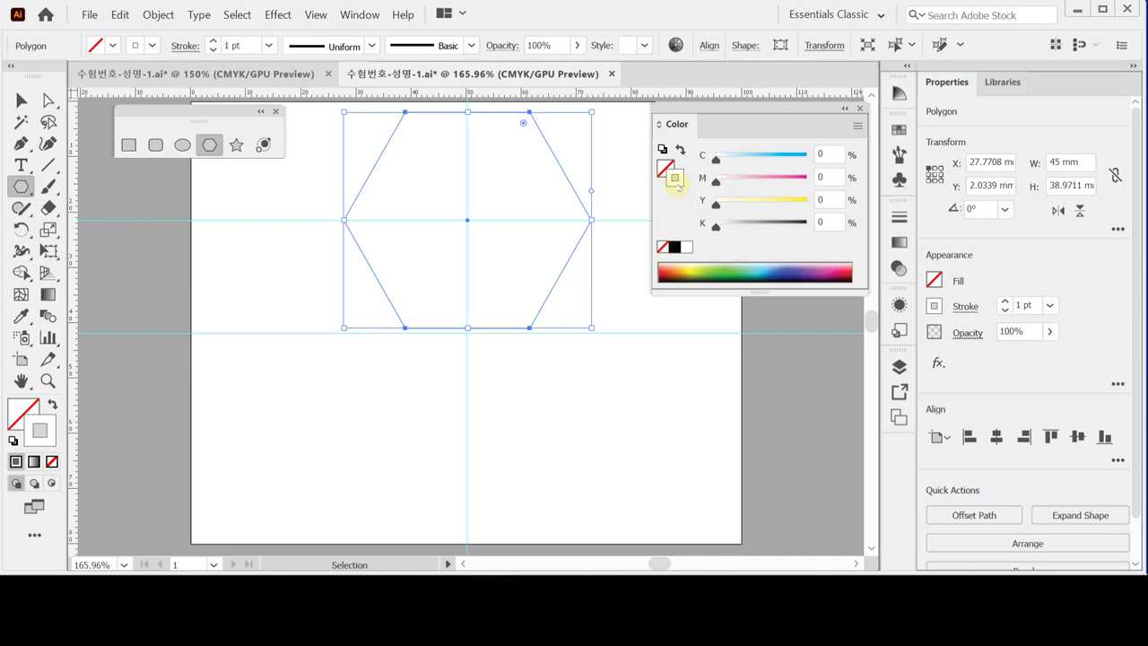
left_click(819, 155)
type("70")
left_click(819, 176)
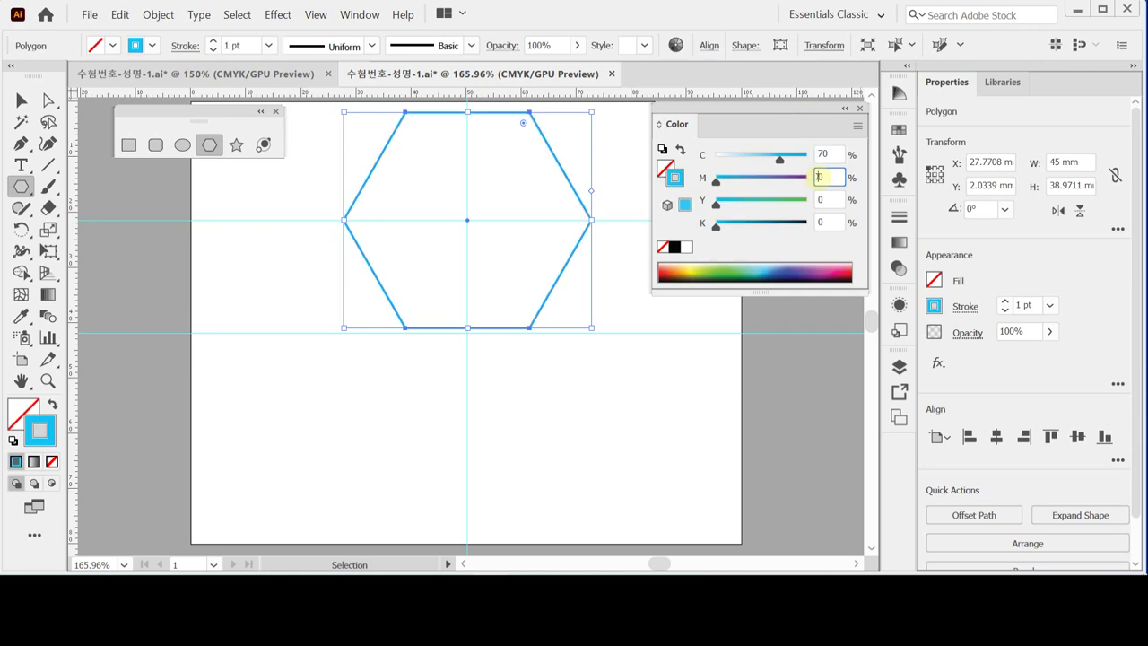
type("80")
left_click(817, 199)
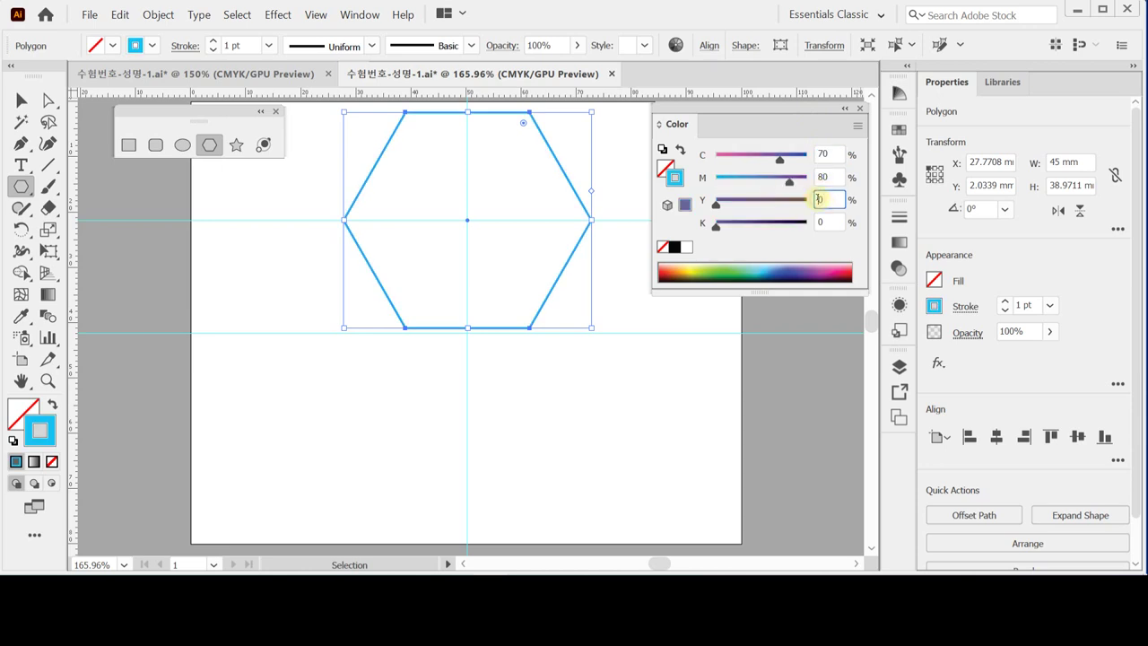
type("10")
left_click(819, 221)
type("10")
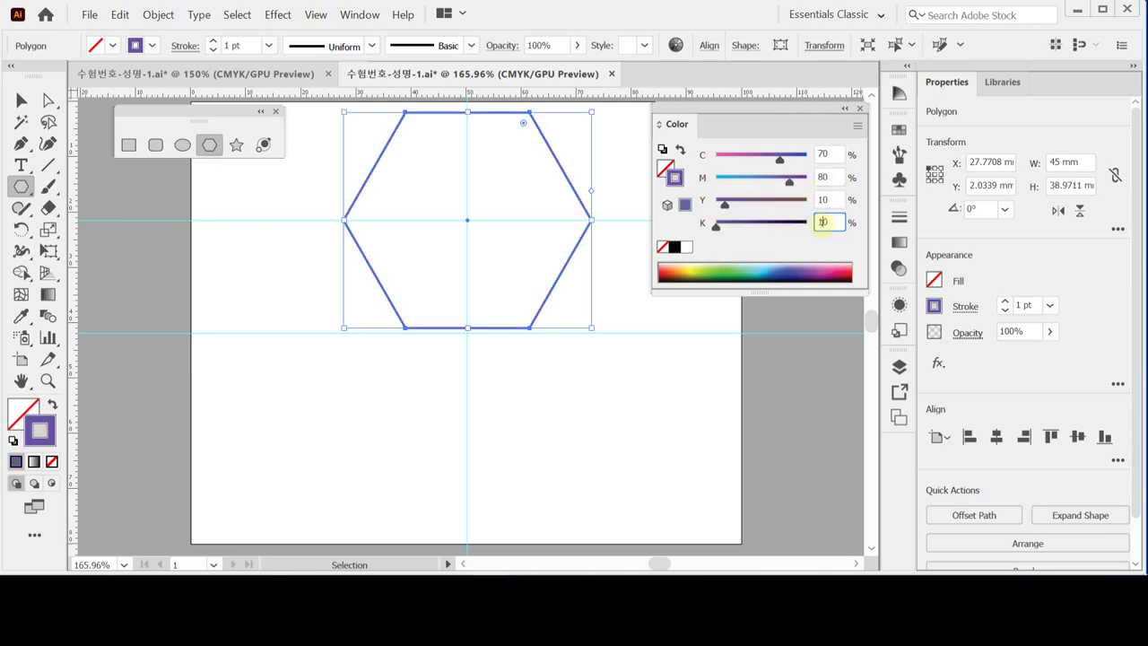
key("Return")
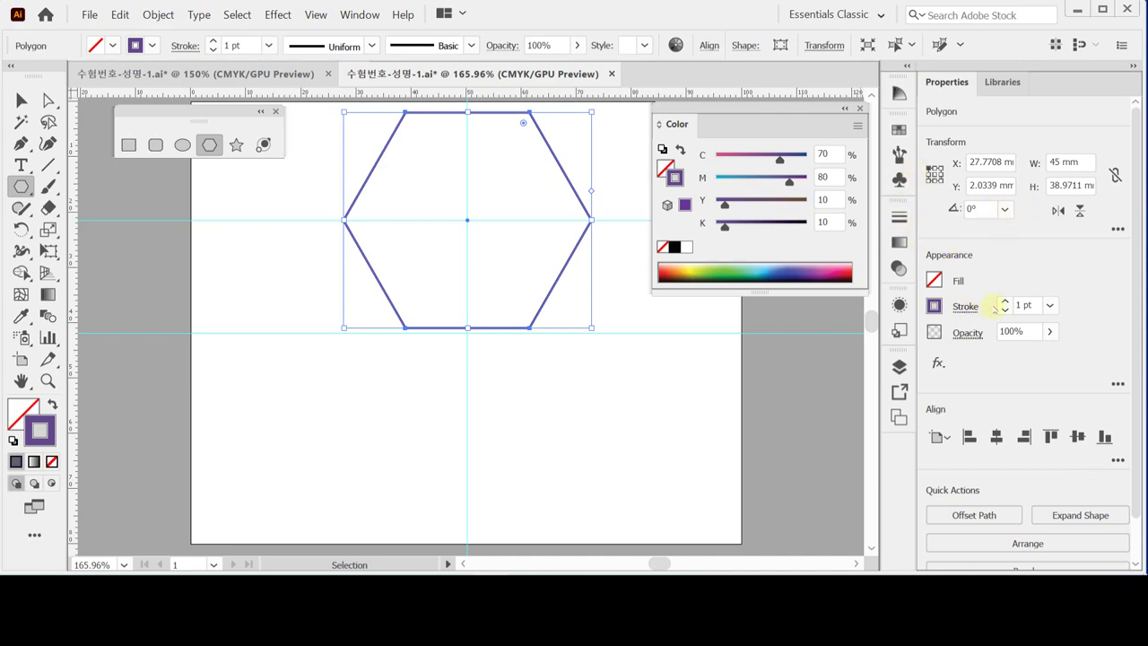
Step: Set the hexagon's stroke weight to 9 pt
left_click(965, 308)
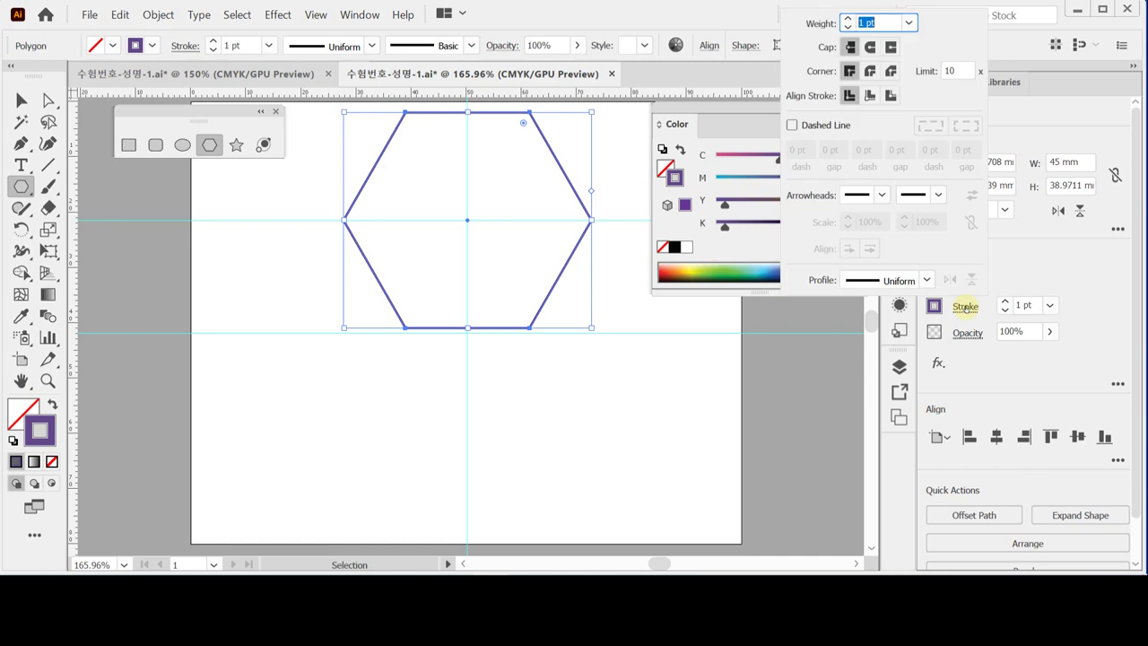
left_click(908, 22)
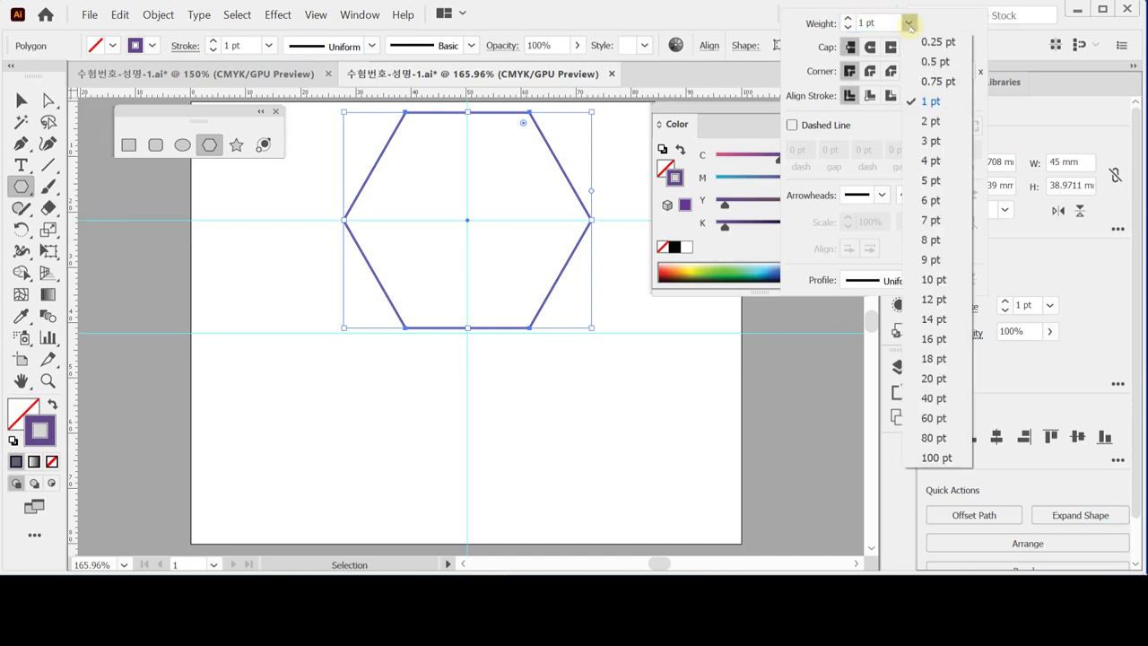
left_click(931, 259)
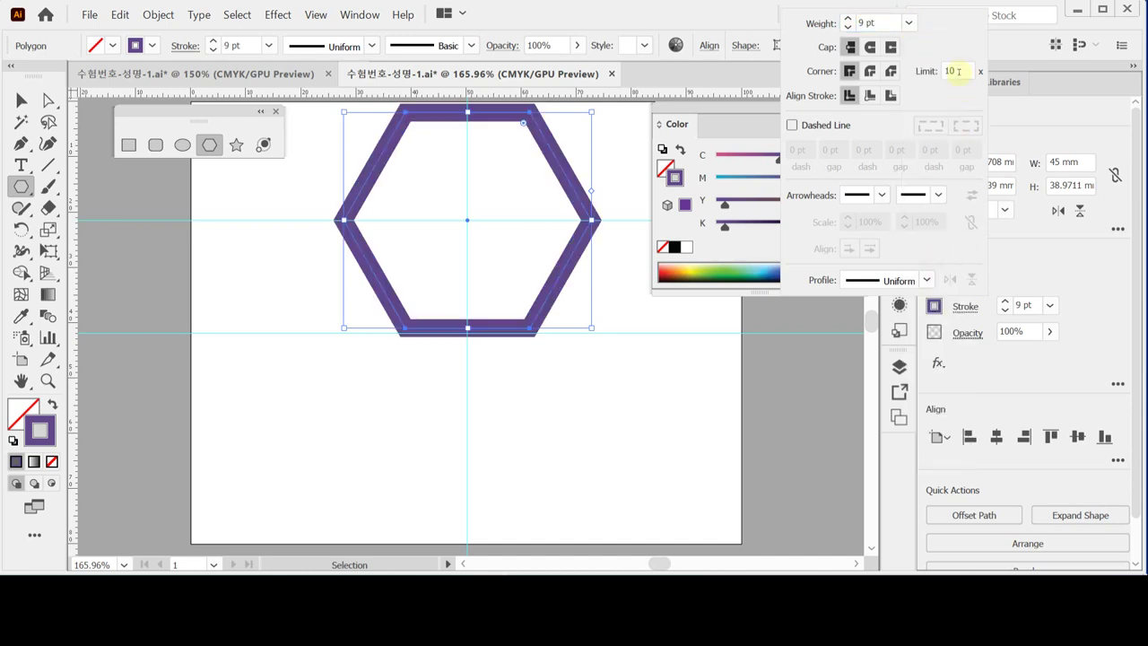
left_click(968, 310)
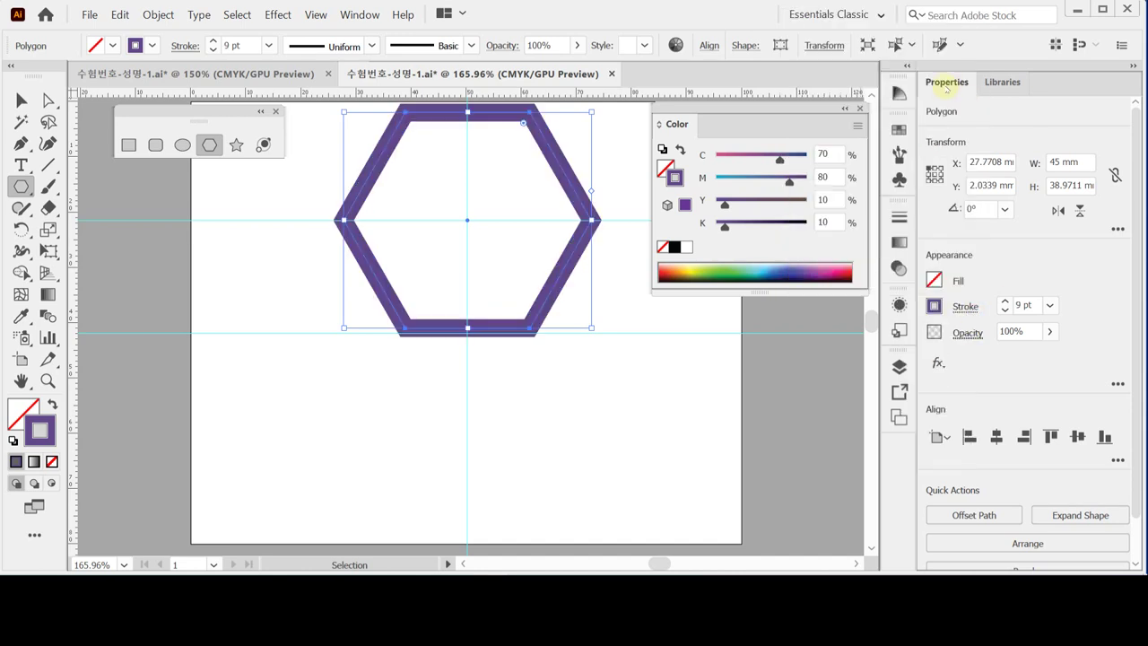
Step: Examine the hexagon's stroke options and weight list in each place where they are available
left_click(963, 309)
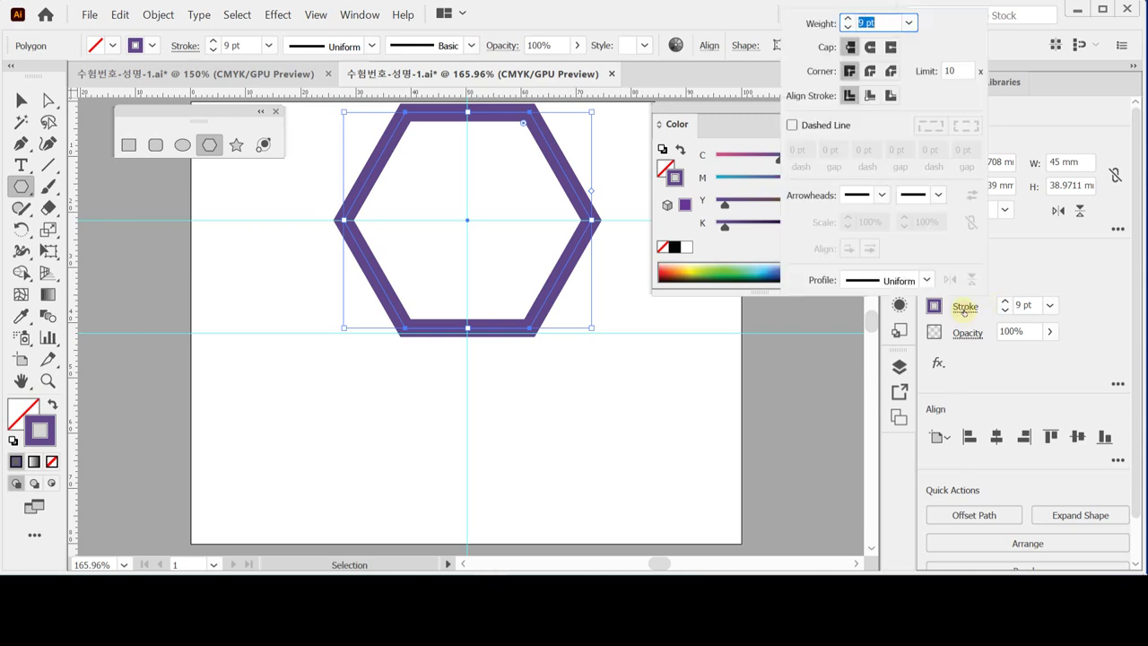
left_click(965, 309)
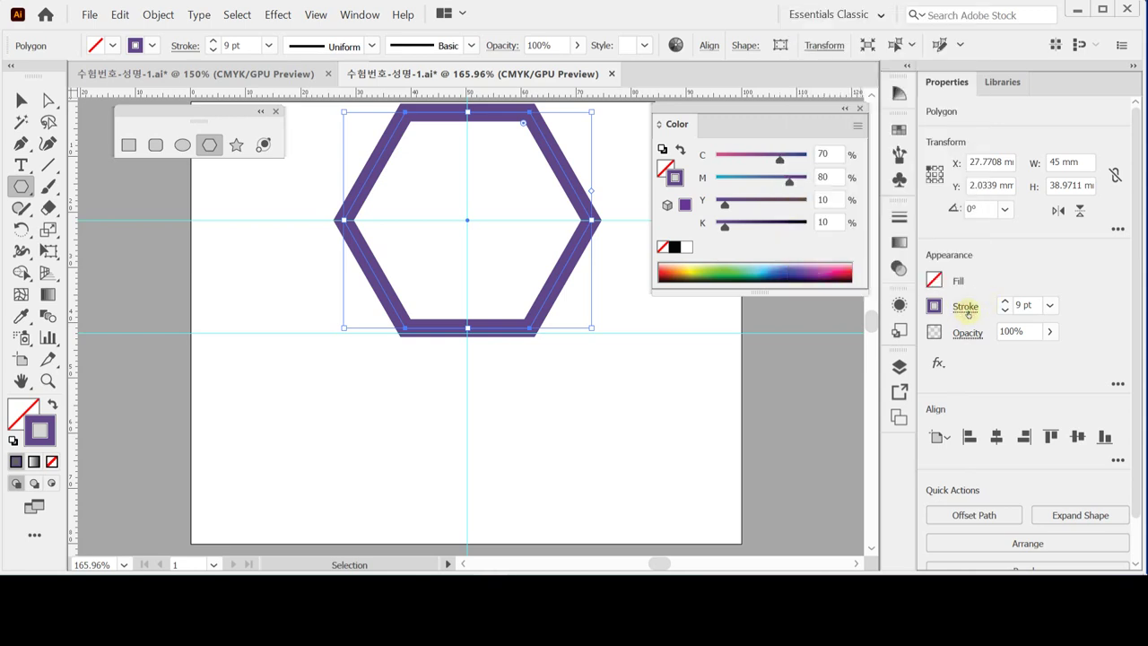
left_click(1049, 306)
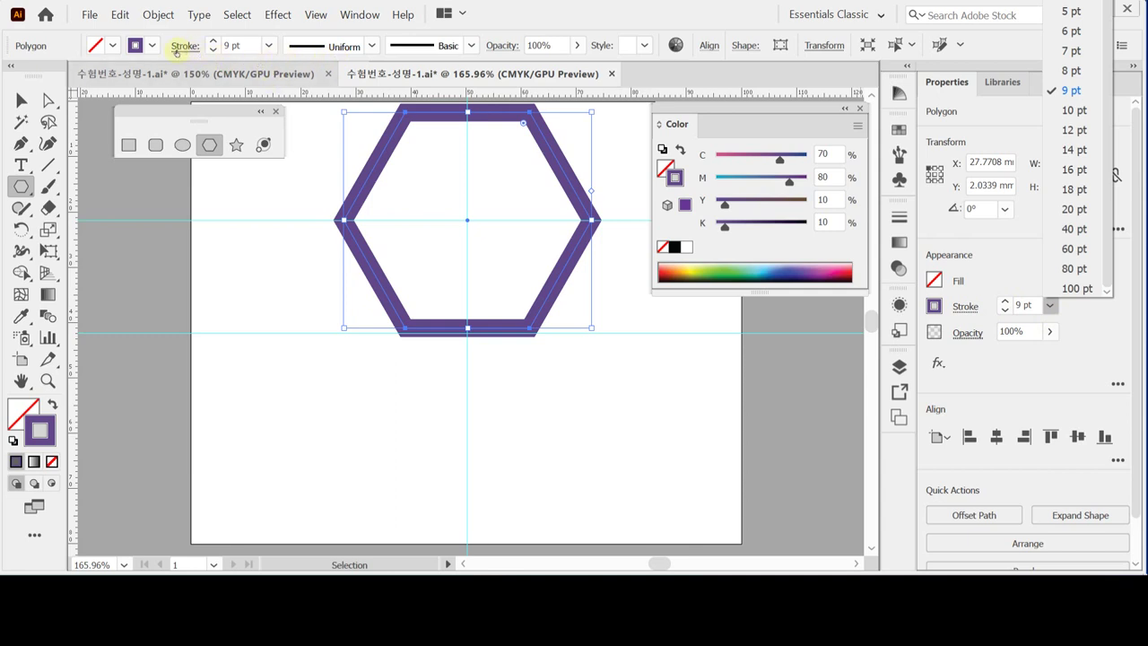
left_click(187, 49)
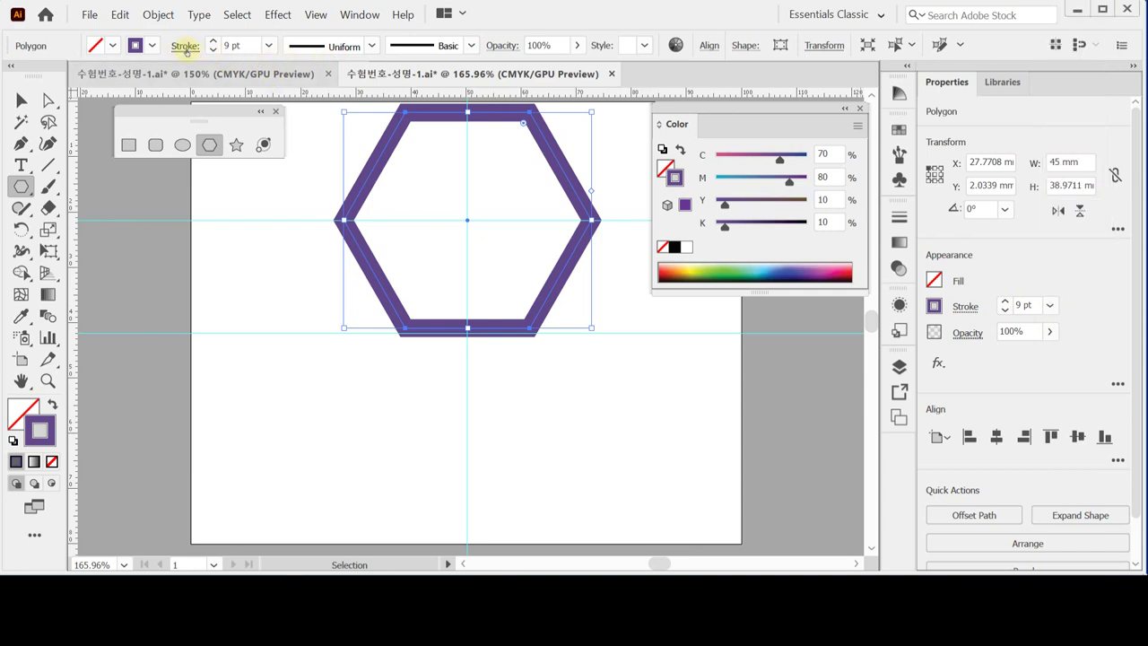
left_click(187, 49)
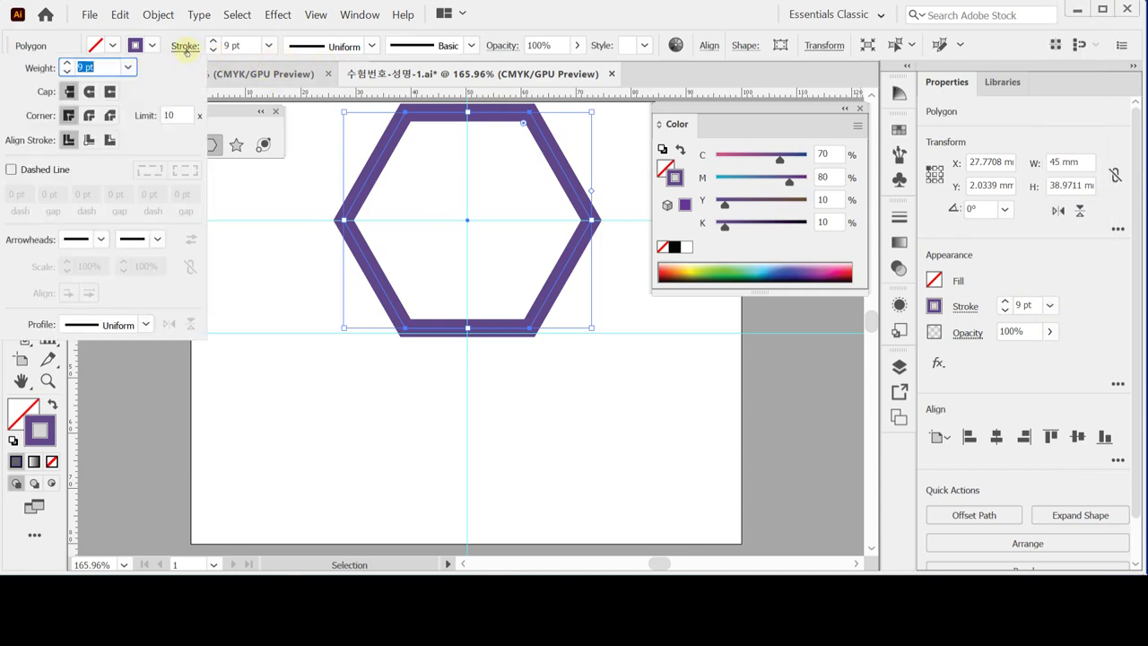
left_click(187, 49)
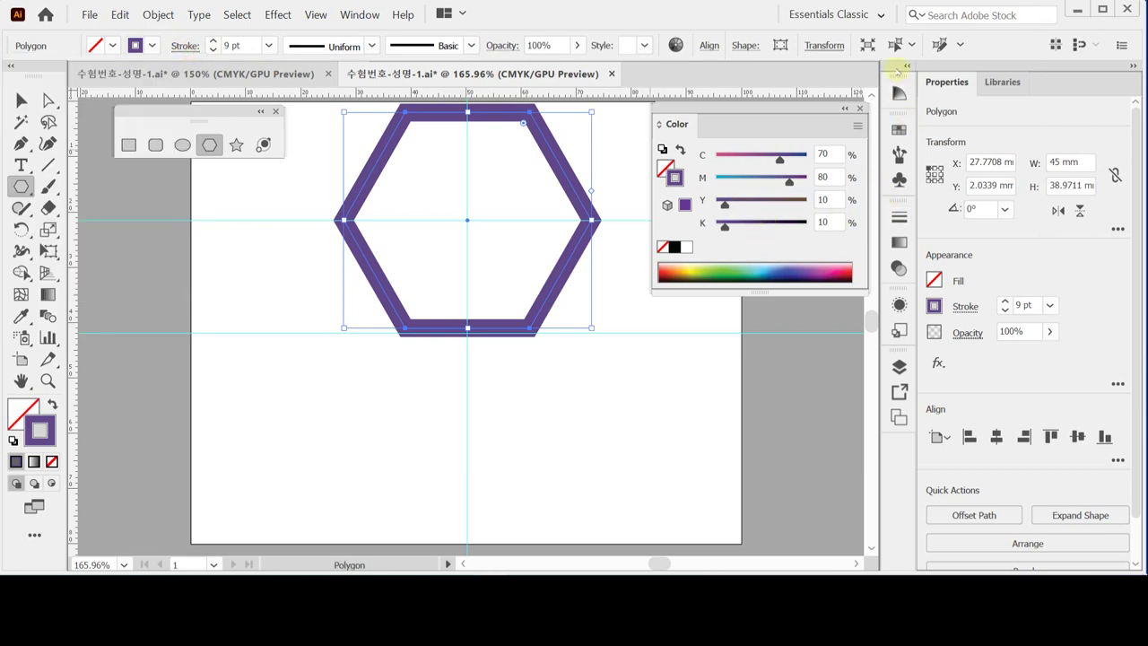
left_click(902, 219)
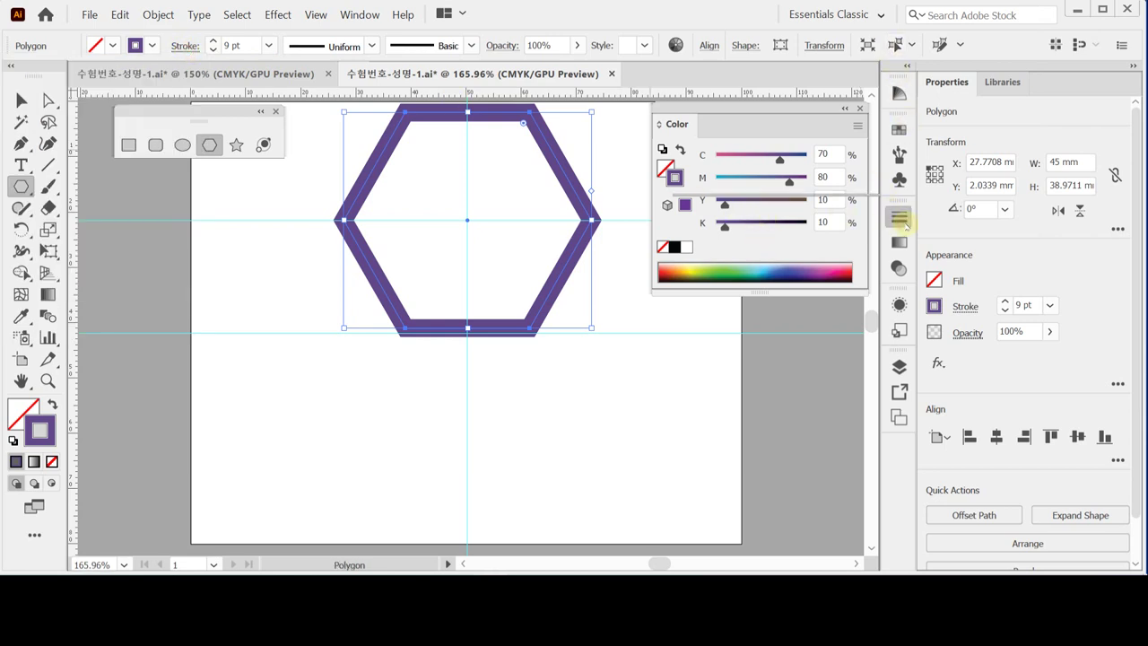
left_click(901, 219)
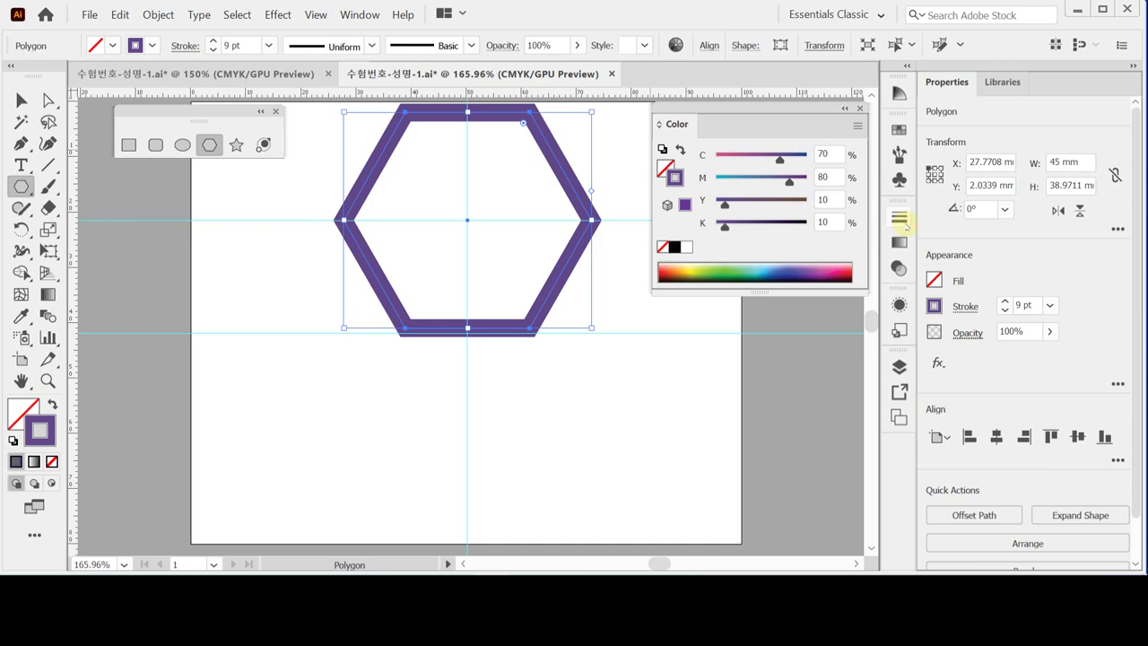
left_click(901, 220)
left_click(901, 219)
Step: Float the stroke settings, dock them directly beneath the floating colour settings, and reduce both to compact views
mouse_move(902, 219)
left_mouse_down()
mouse_move(699, 309)
mouse_move(668, 307)
mouse_move(673, 292)
left_mouse_up()
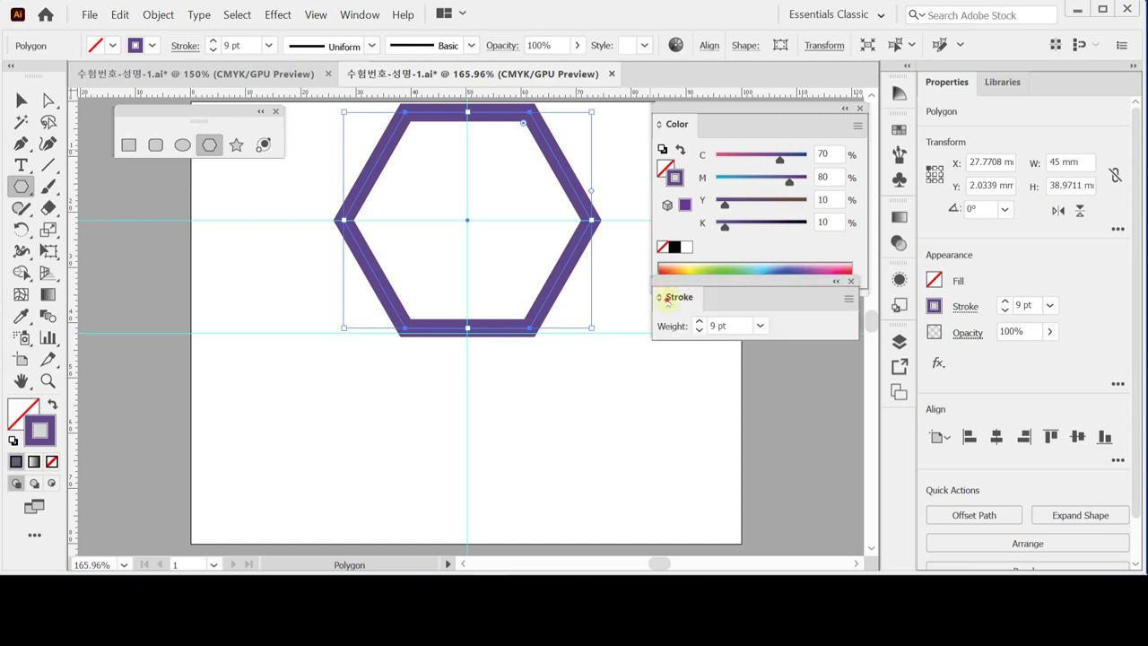
double_click(672, 292)
left_click(674, 292)
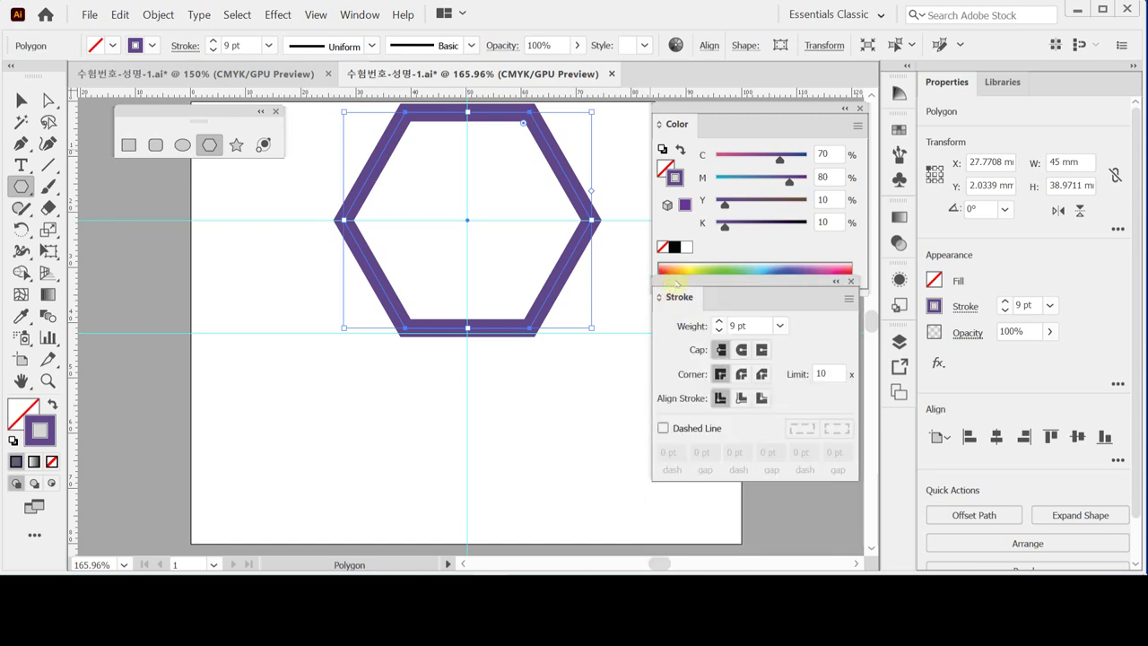
left_click_drag(673, 278, 679, 301)
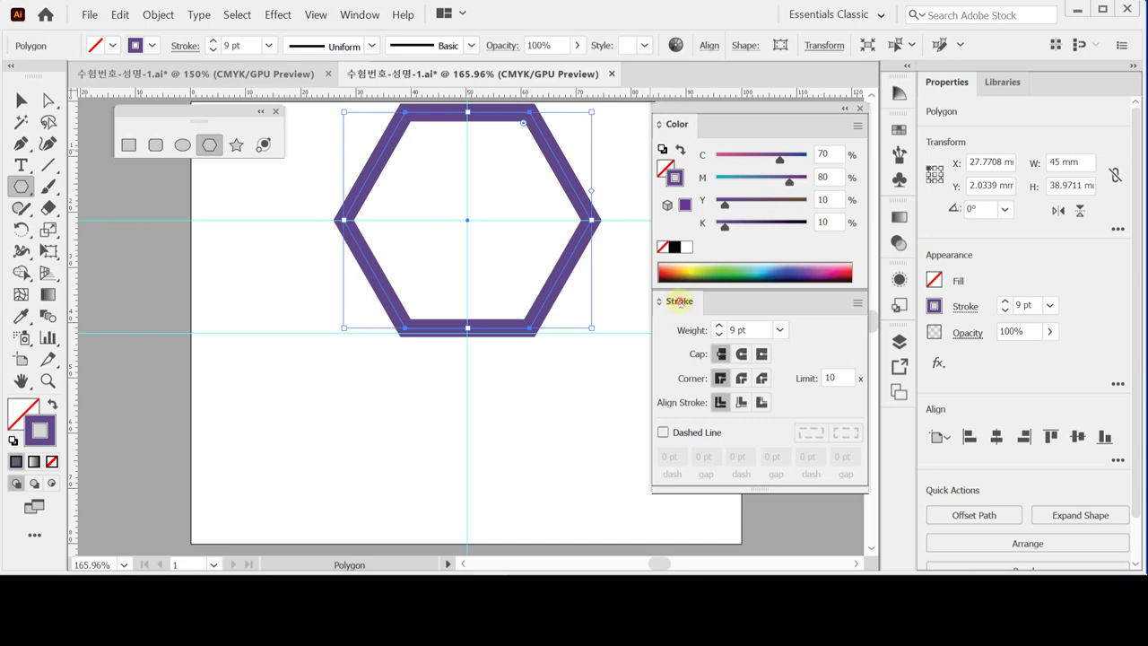
double_click(678, 300)
double_click(676, 124)
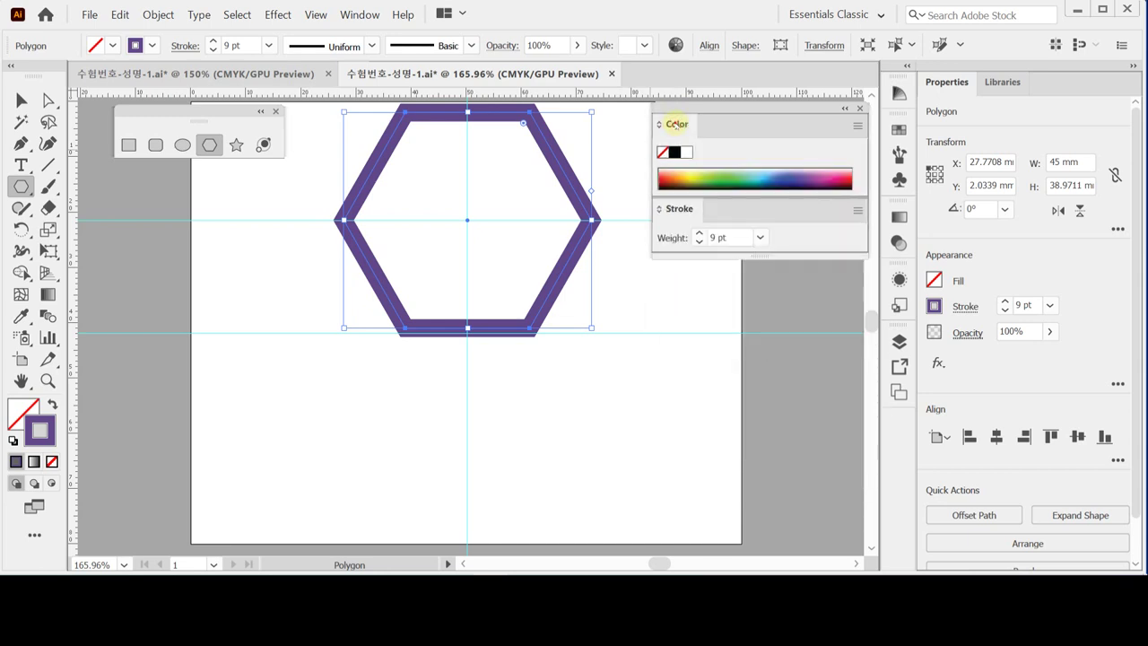
Step: Expand the compact colour and stroke settings to their full views and detach the stroke settings into a separate floating group
double_click(676, 124)
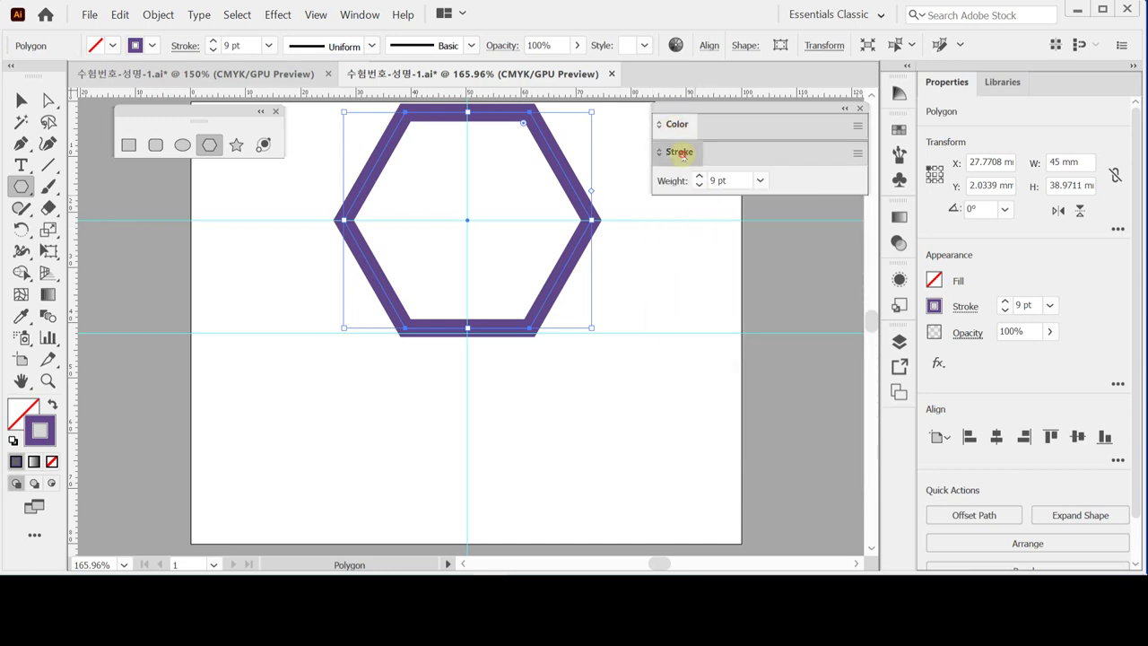
double_click(680, 153)
double_click(676, 124)
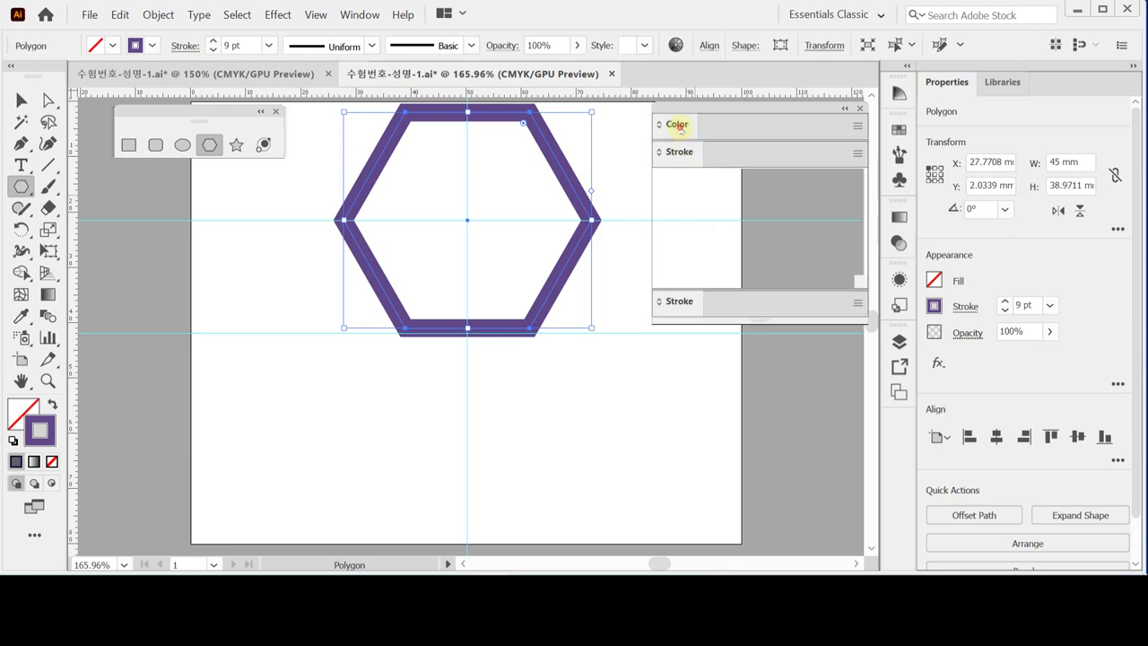
double_click(679, 301)
mouse_move(678, 302)
left_mouse_down()
mouse_move(664, 354)
mouse_move(461, 123)
mouse_move(562, 280)
mouse_move(594, 287)
mouse_move(686, 192)
mouse_move(602, 121)
mouse_move(605, 110)
mouse_move(534, 116)
mouse_move(561, 125)
mouse_move(641, 235)
mouse_move(636, 216)
left_mouse_up()
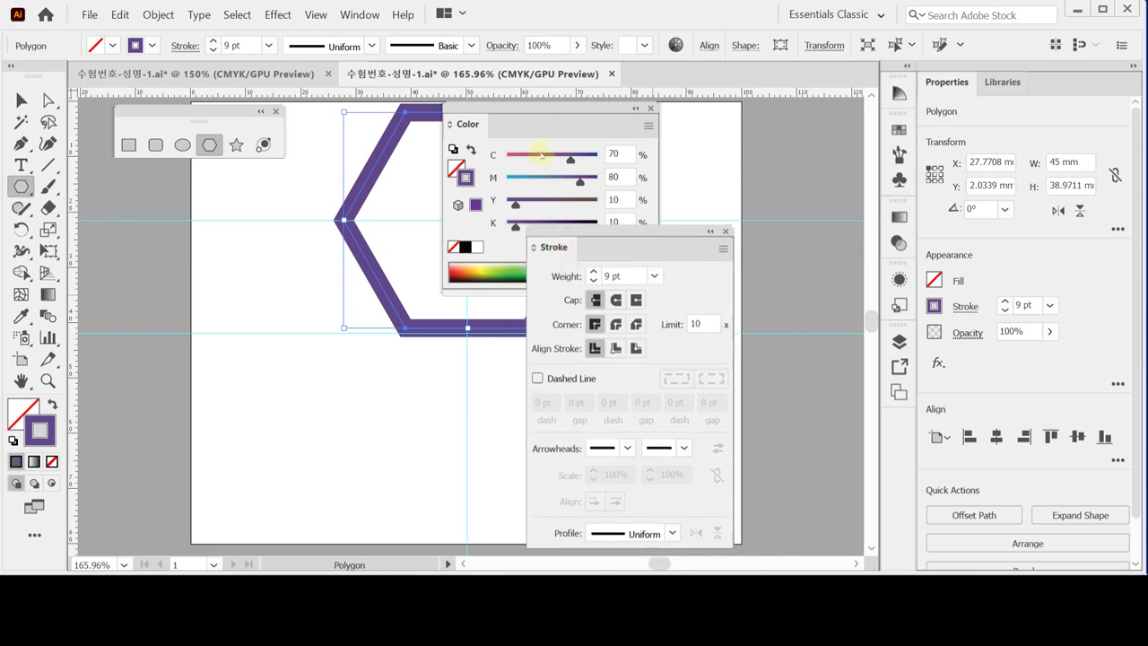
Step: Combine the stroke and colour settings into one floating group, show the colour sliders, and place the group beside the hexagon
left_click_drag(541, 154, 536, 124)
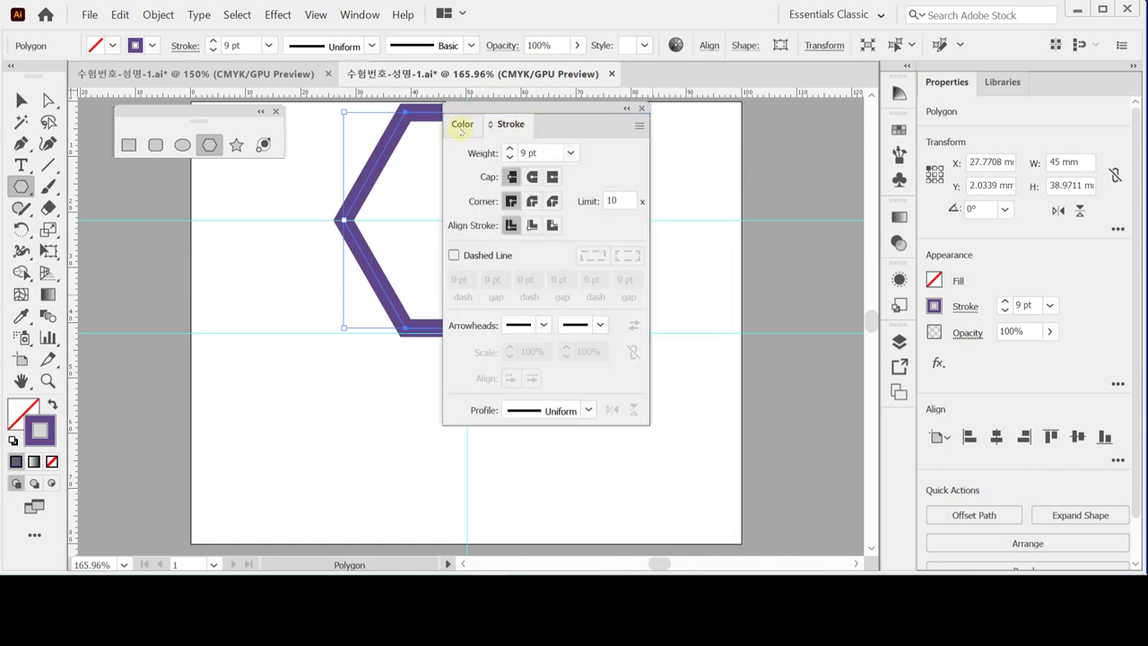
left_click(461, 127)
left_click(508, 123)
left_click(466, 123)
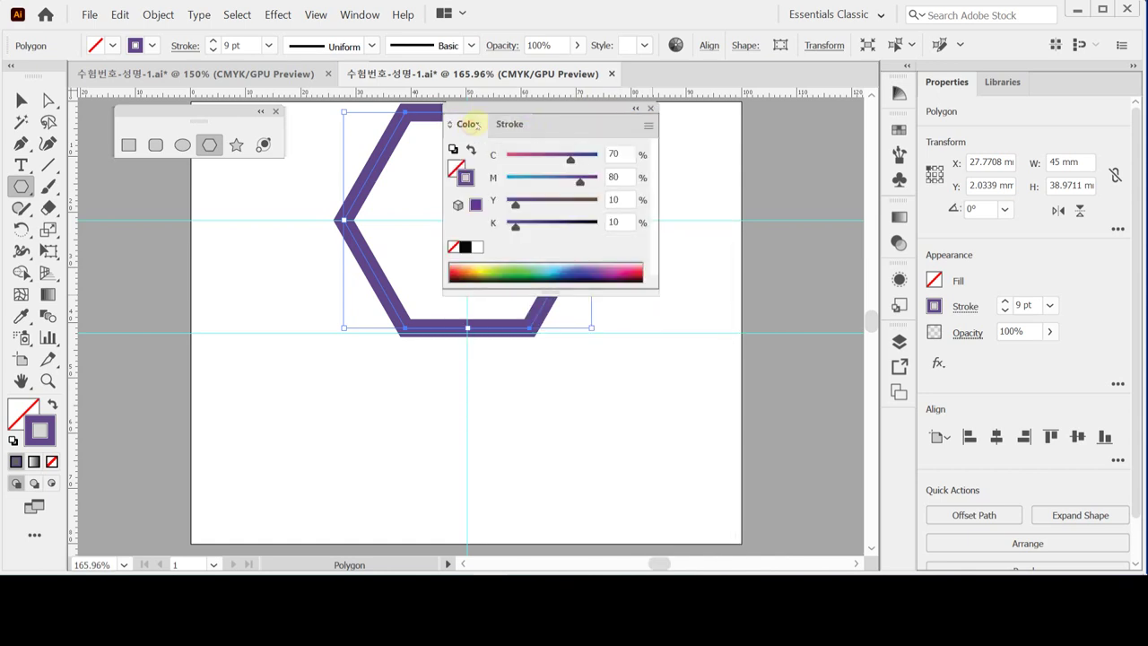
mouse_move(490, 114)
left_mouse_down()
mouse_move(695, 131)
mouse_move(677, 125)
mouse_move(683, 112)
left_mouse_up()
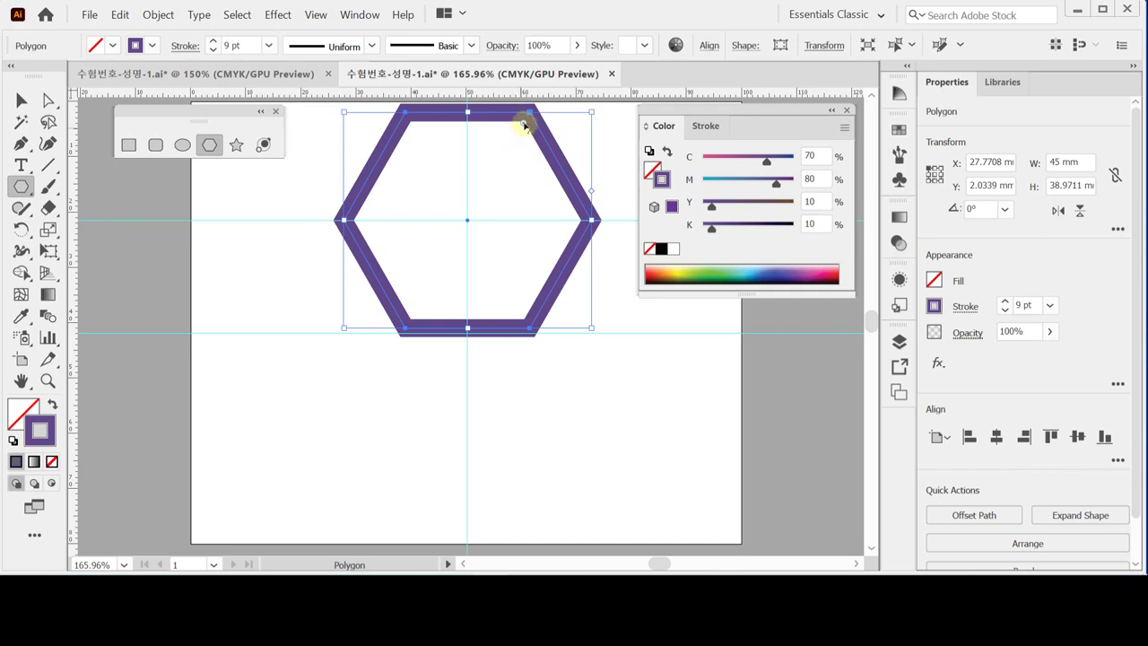
Step: Try rounding the hexagon's corners freehand with the live corner control, undo it, and view the polygon properties
left_click_drag(525, 123, 517, 139)
left_click_drag(515, 137, 516, 138)
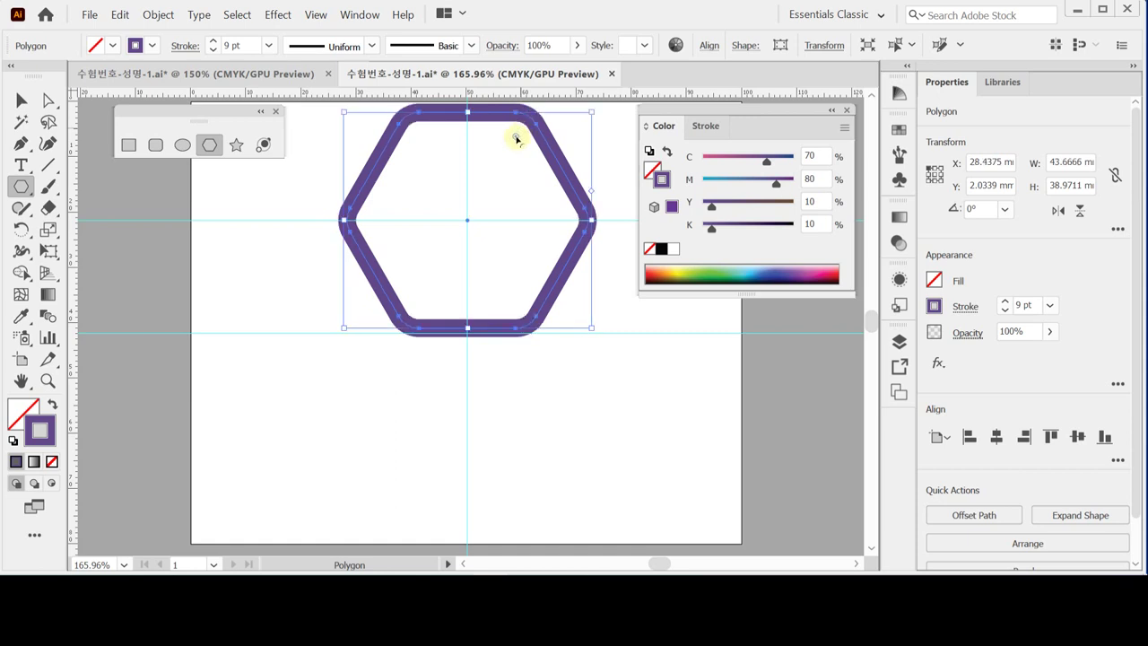
key("ctrl")
key("ctrl+z")
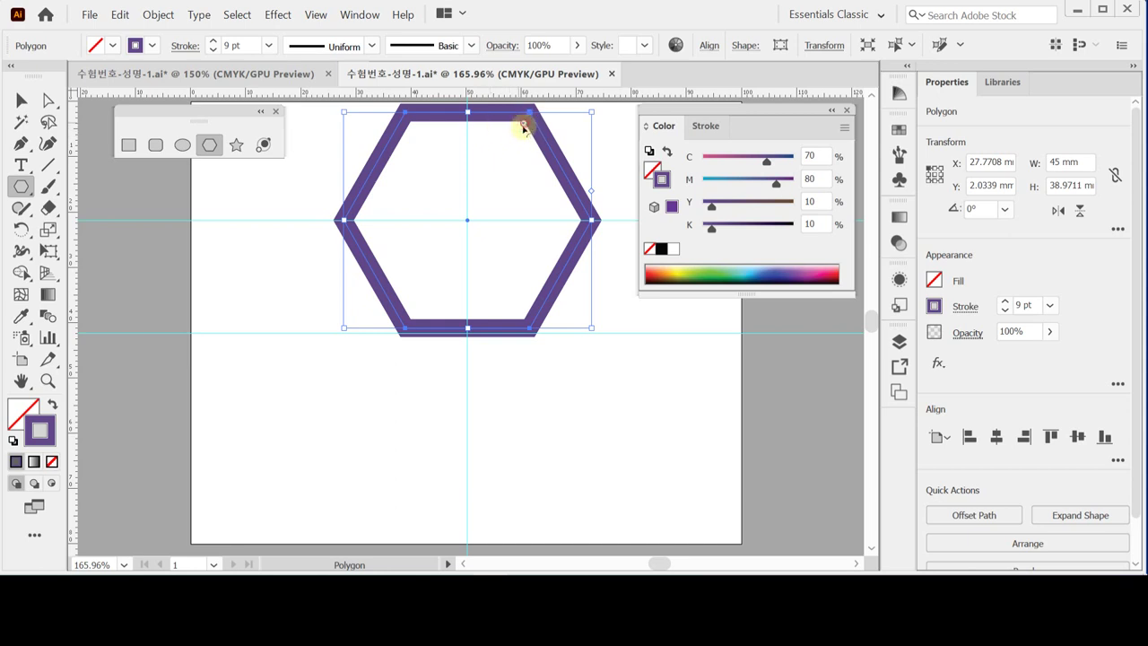
left_click_drag(525, 127, 516, 134)
double_click(525, 126)
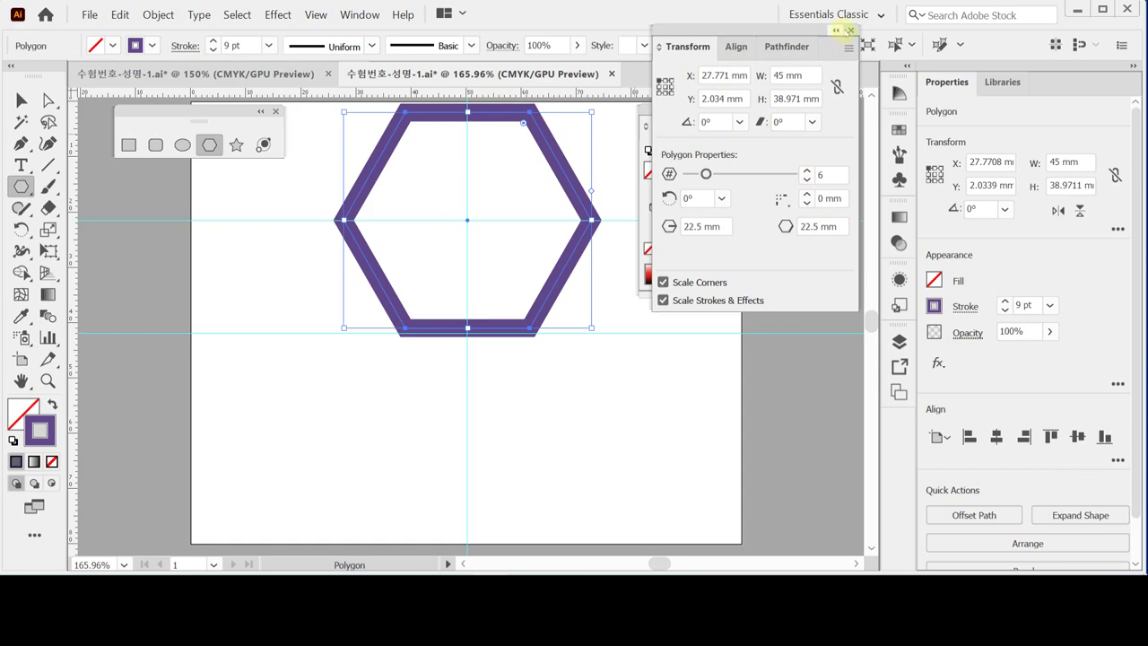
left_click(847, 30)
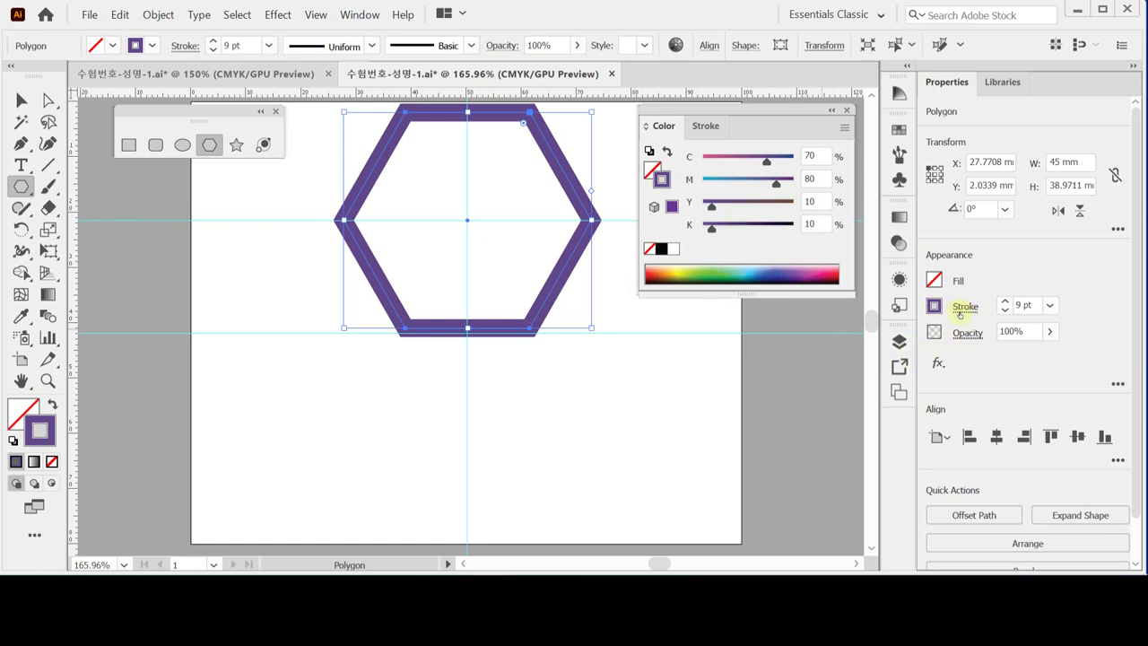
Step: Apply the Round Corners effect to the hexagon with a 3 mm radius, comparing it with the preview on and off
left_click(277, 15)
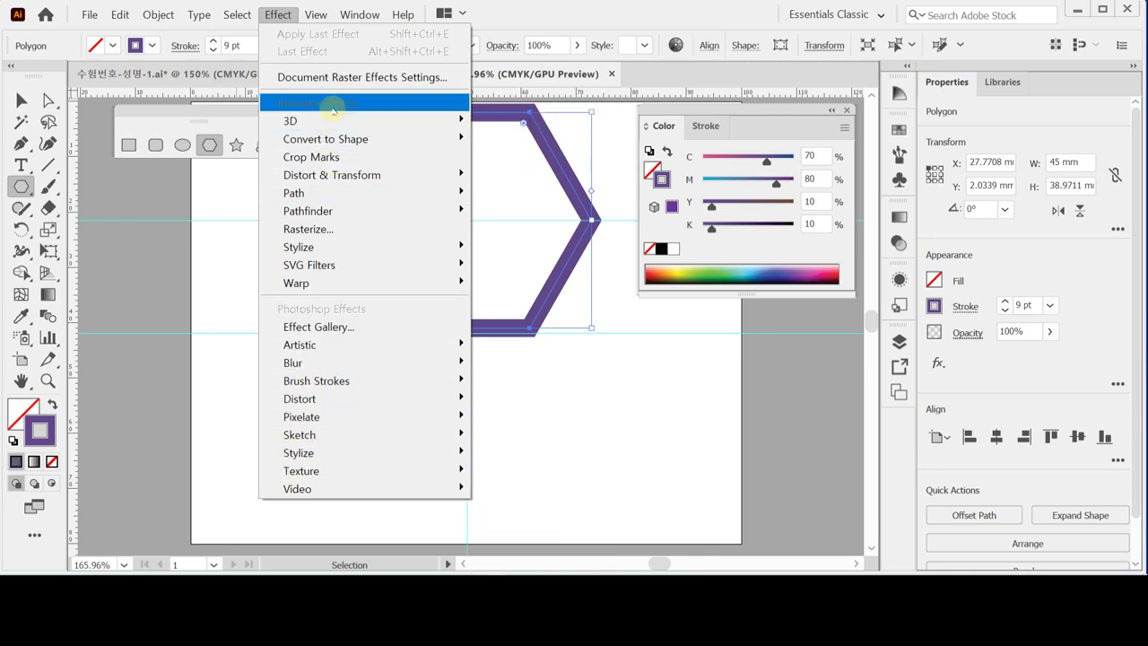
mouse_move(344, 244)
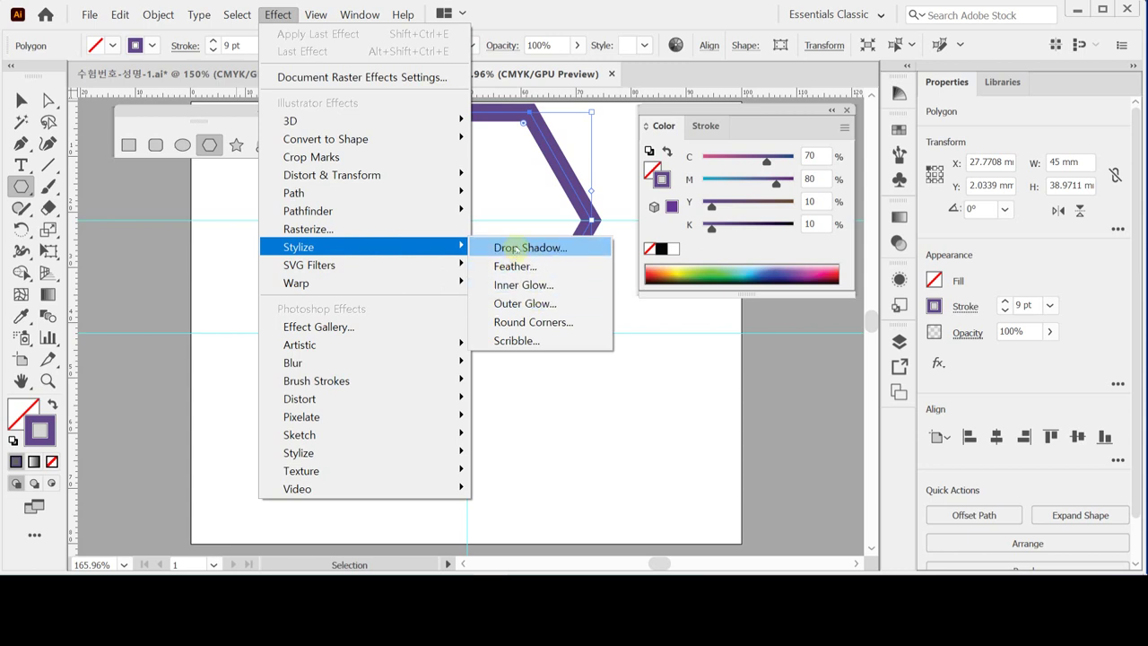
left_click(542, 322)
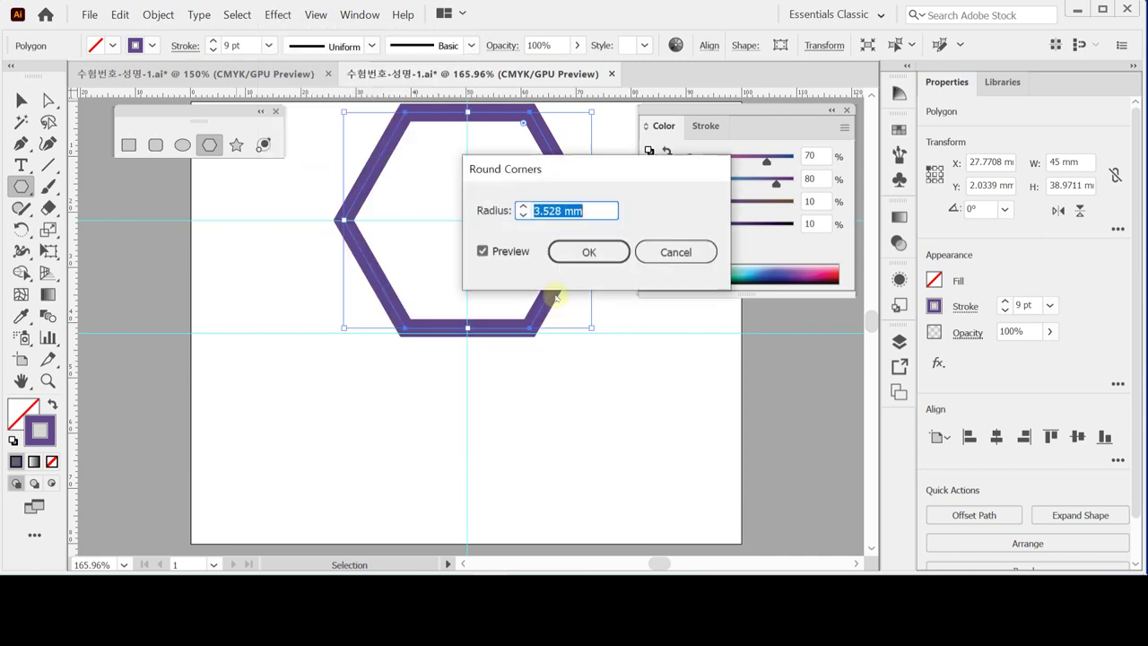
left_click_drag(515, 175, 518, 299)
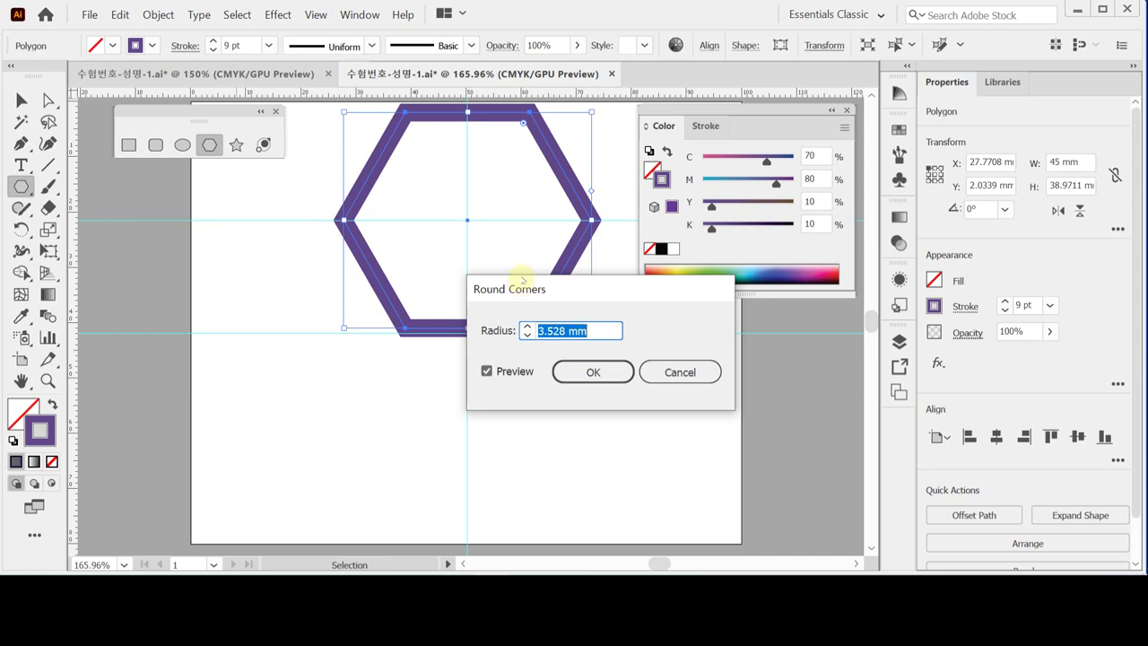
type("3")
key("Tab")
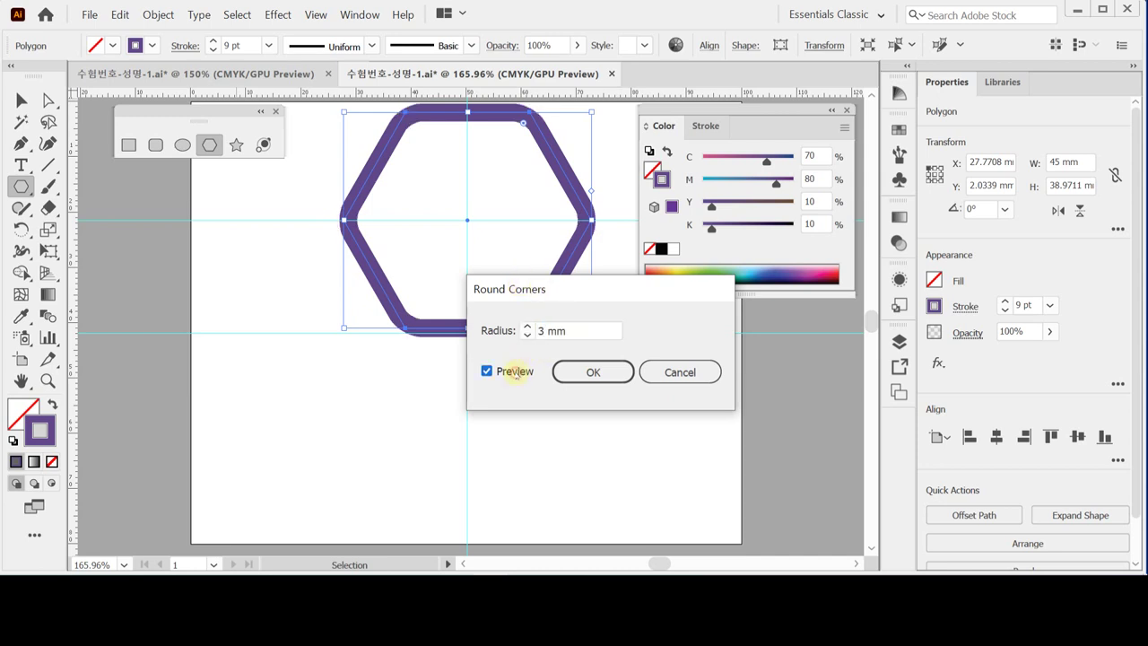
left_click(511, 372)
left_click(508, 375)
left_click(508, 375)
left_click(508, 375)
left_click(508, 374)
left_click(508, 375)
left_click(589, 368)
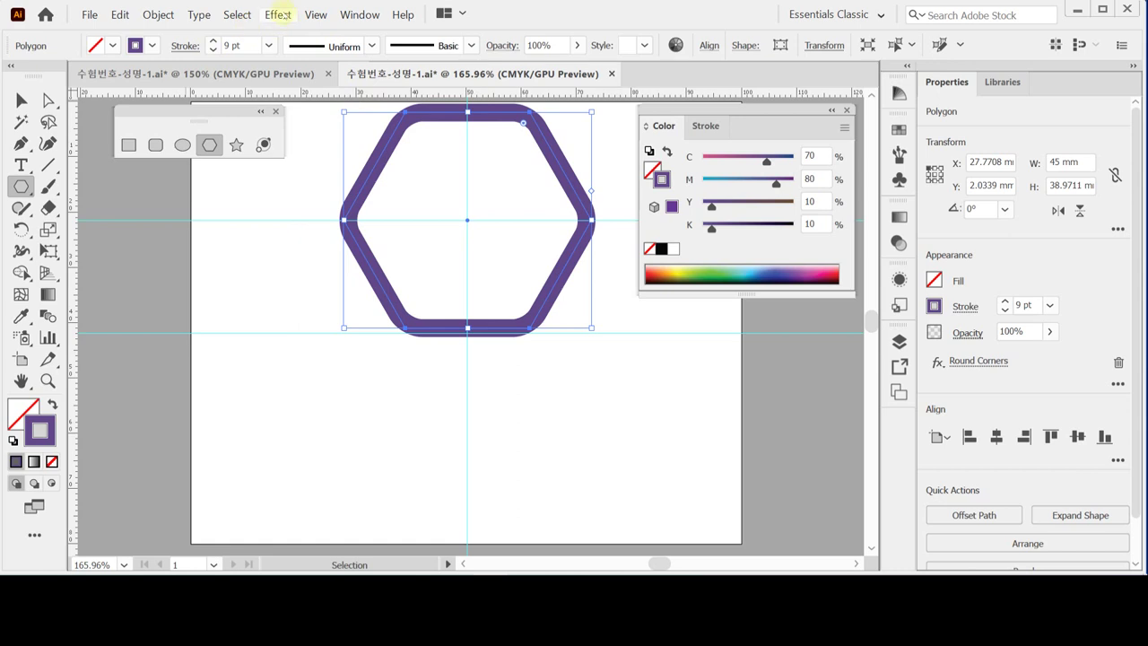
Step: Examine the places where the Round Corners effect can be chosen for the hexagon
left_click(278, 15)
left_click(278, 14)
left_click(937, 362)
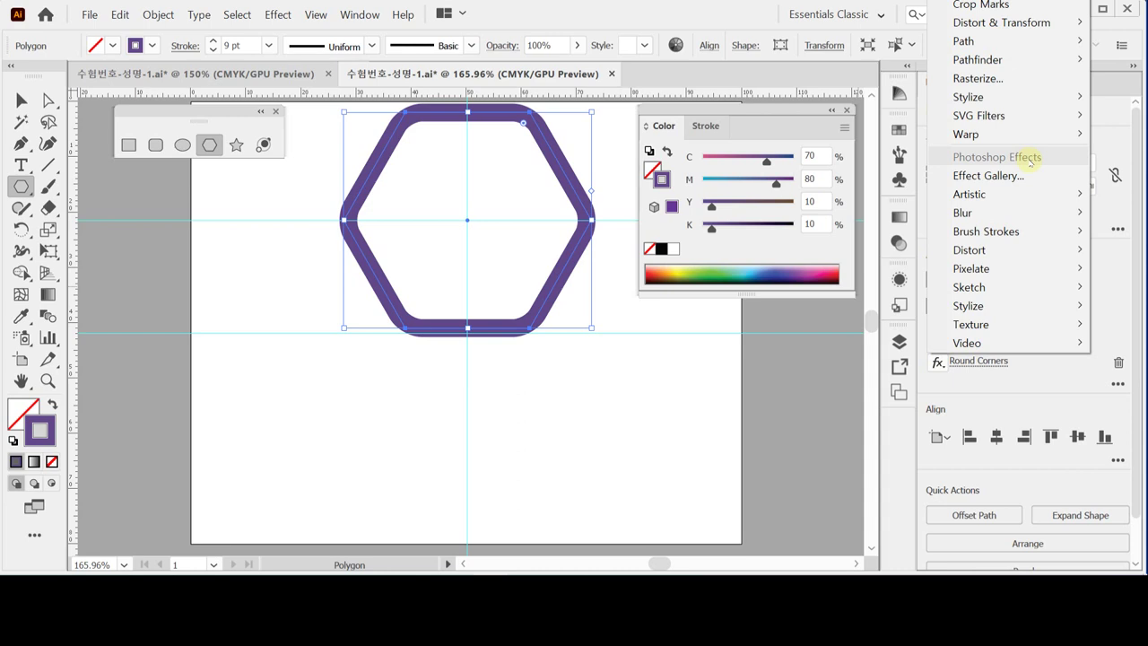
mouse_move(1005, 101)
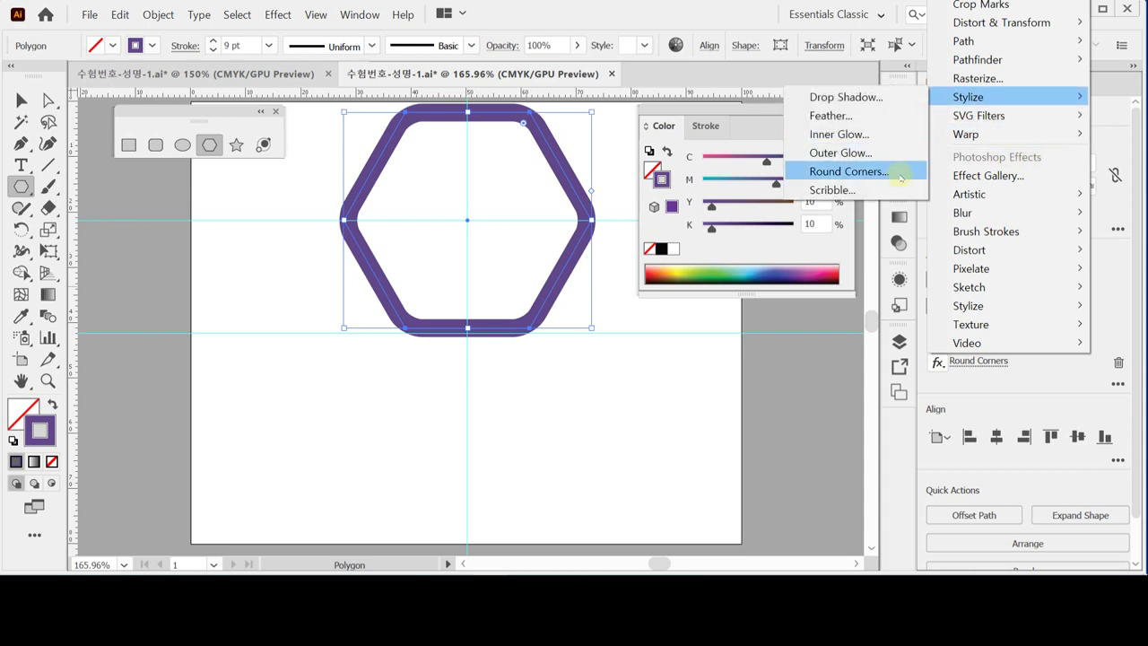
left_click(1058, 374)
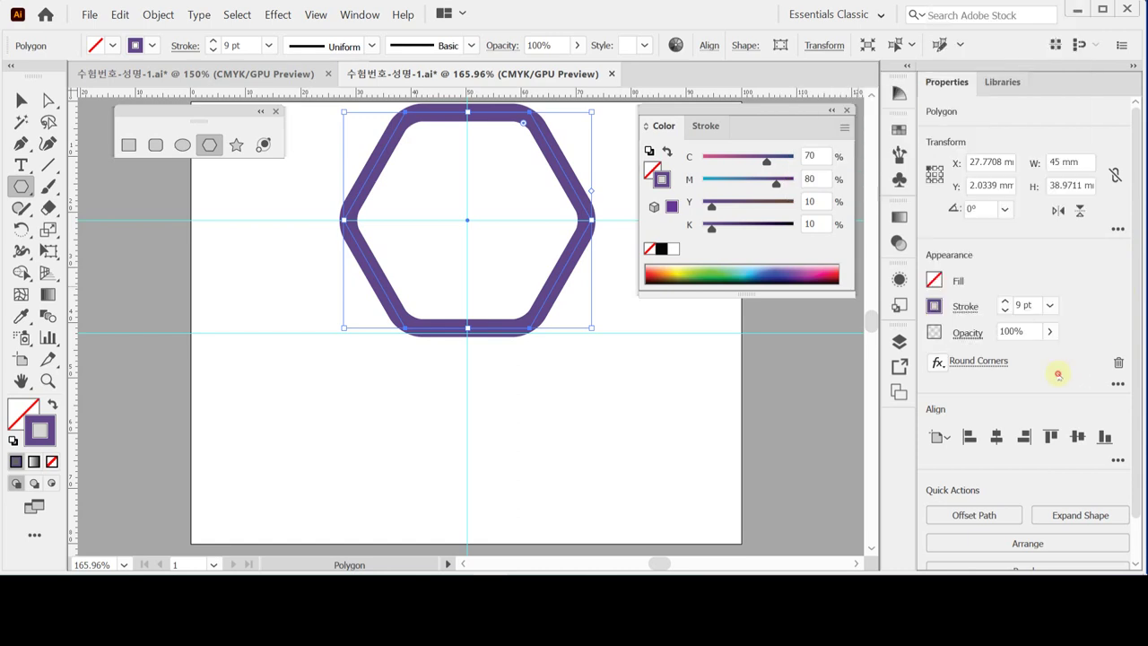
Step: View the applied Round Corners settings without changing them, try deleting the effect from the hexagon, and undo the deletion
left_click(978, 361)
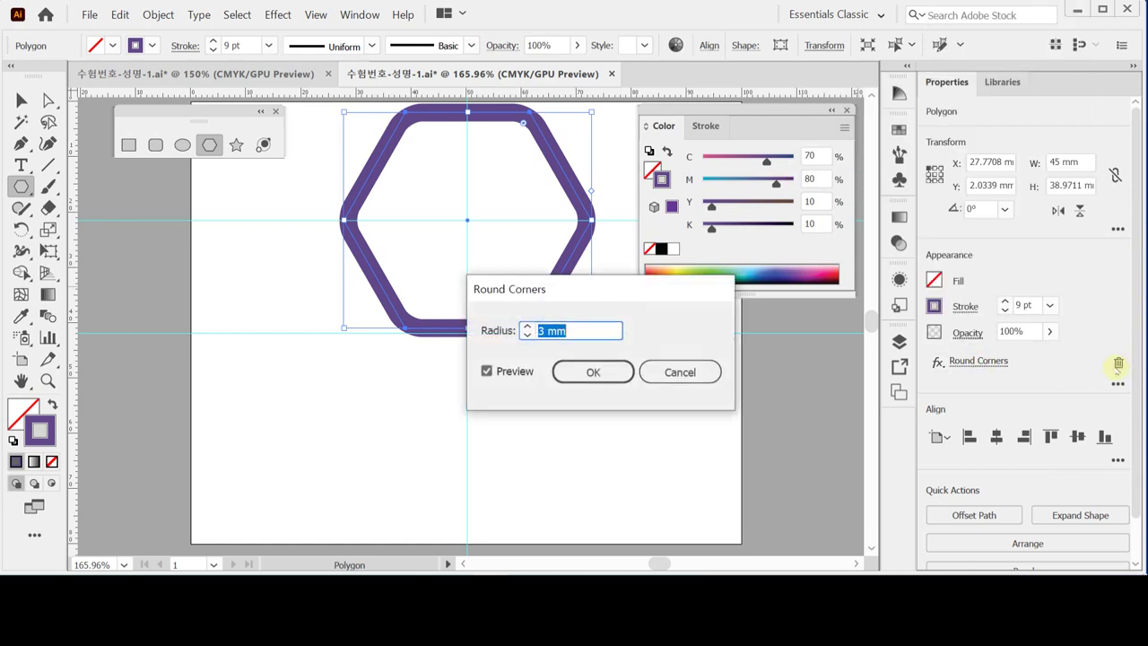
left_click(683, 371)
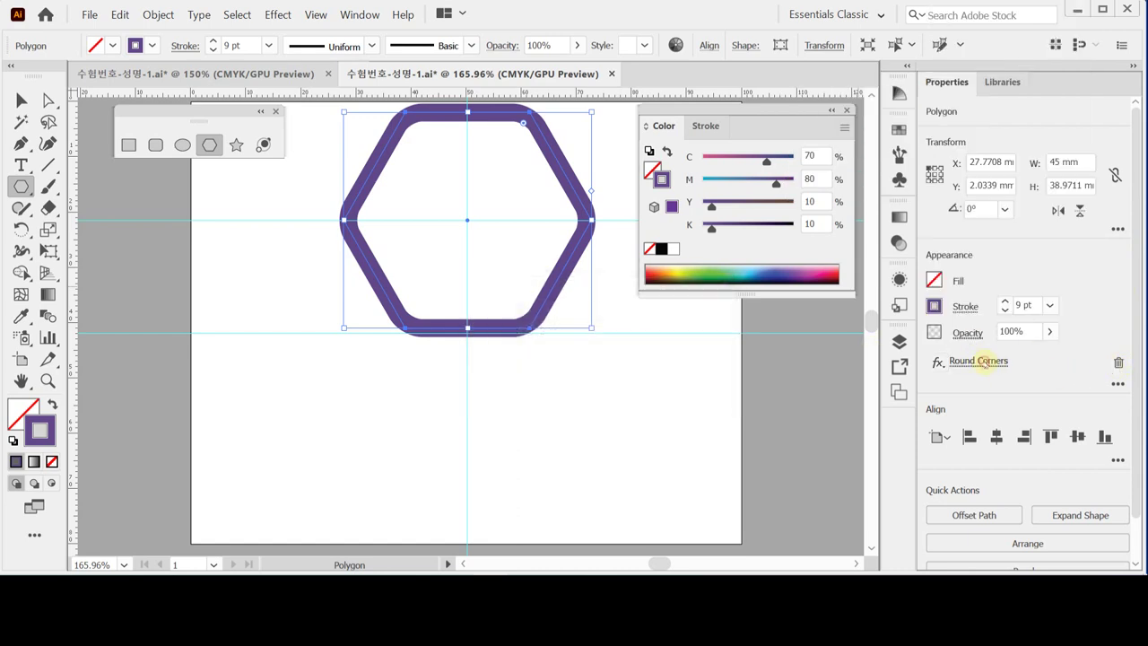
left_click(978, 360)
left_click(679, 372)
left_click(1118, 362)
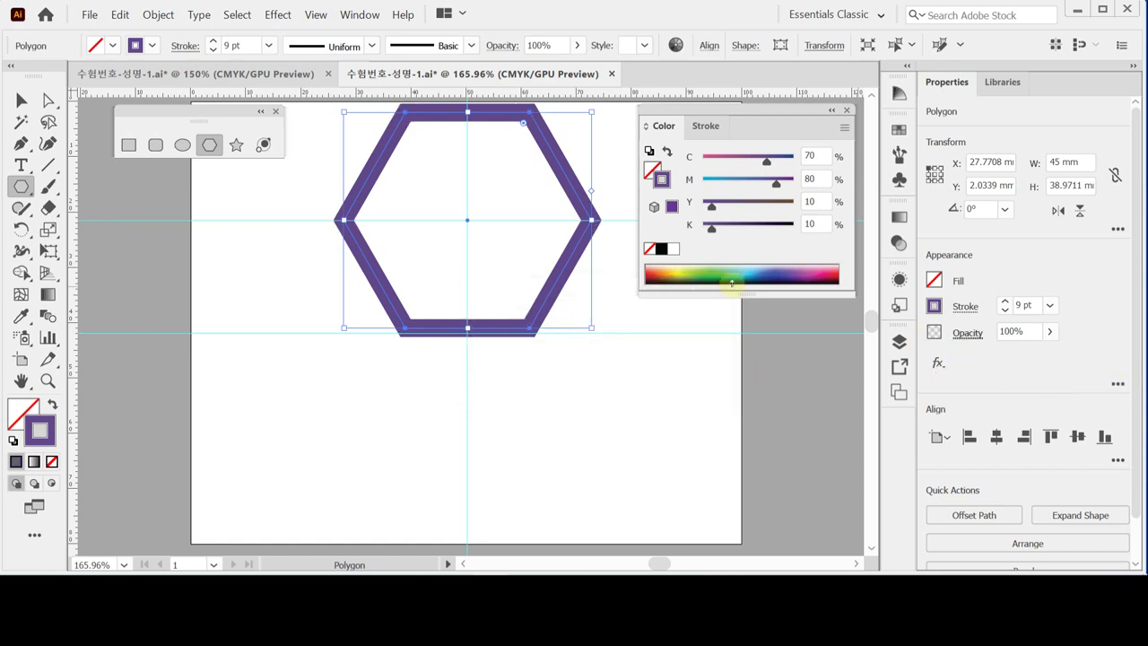
key("ctrl+z")
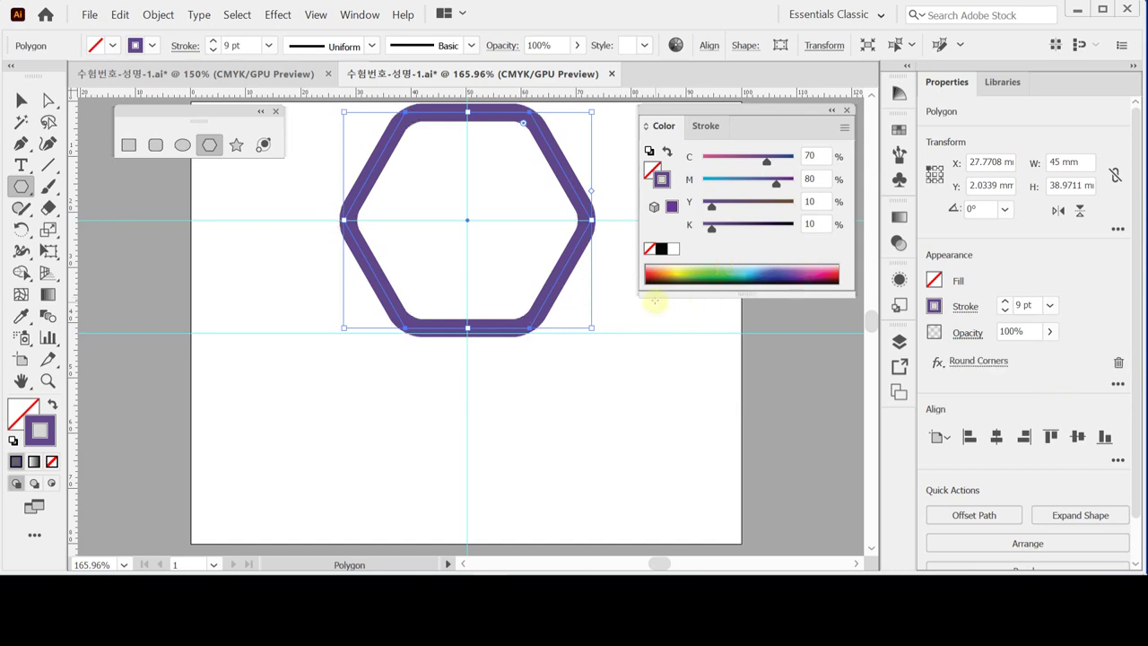
Step: Deselect the hexagon and compare its real path with its rounded appearance by alternating between outline and preview display
key("ctrl+y")
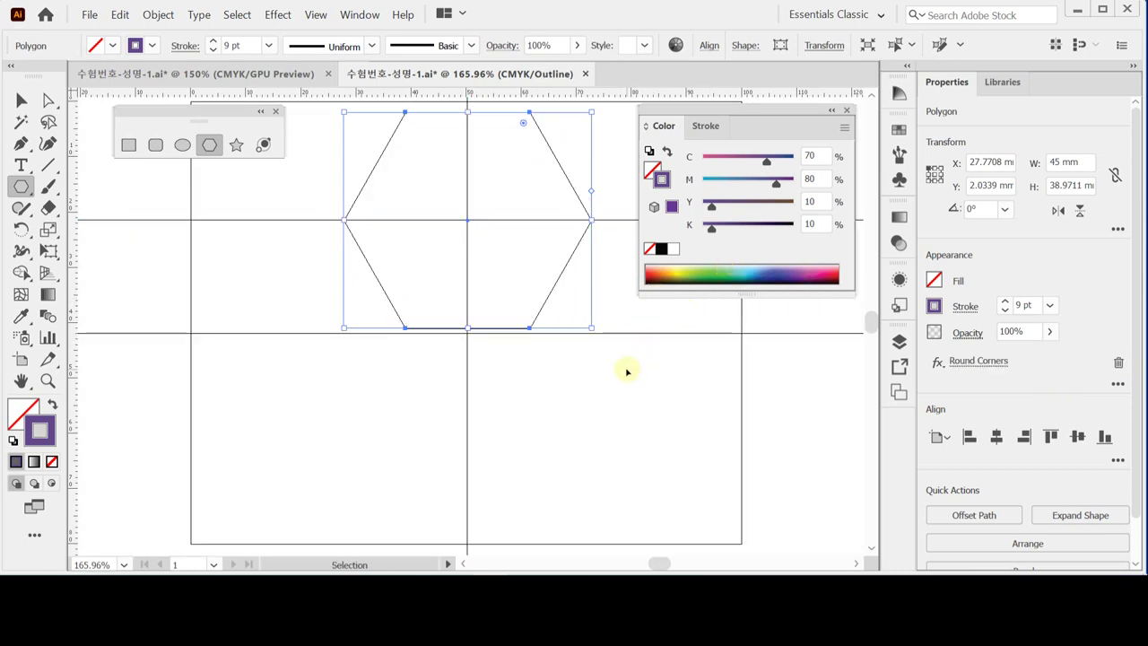
left_click(627, 370, "ctrl")
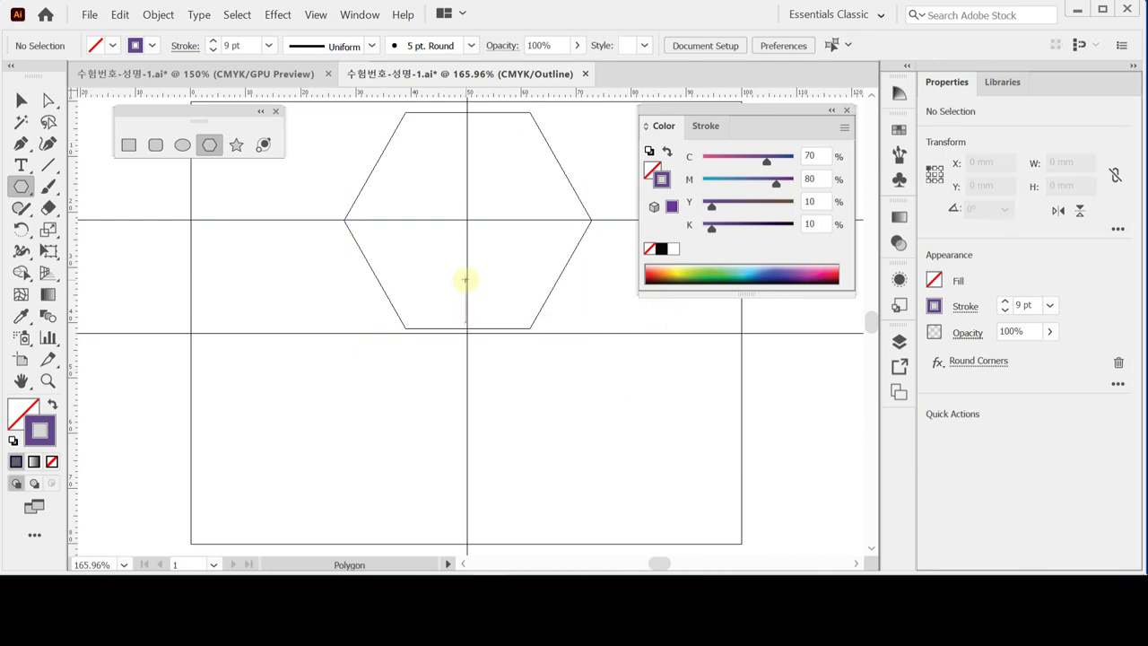
left_click(316, 15)
left_click(316, 15)
left_click(316, 16)
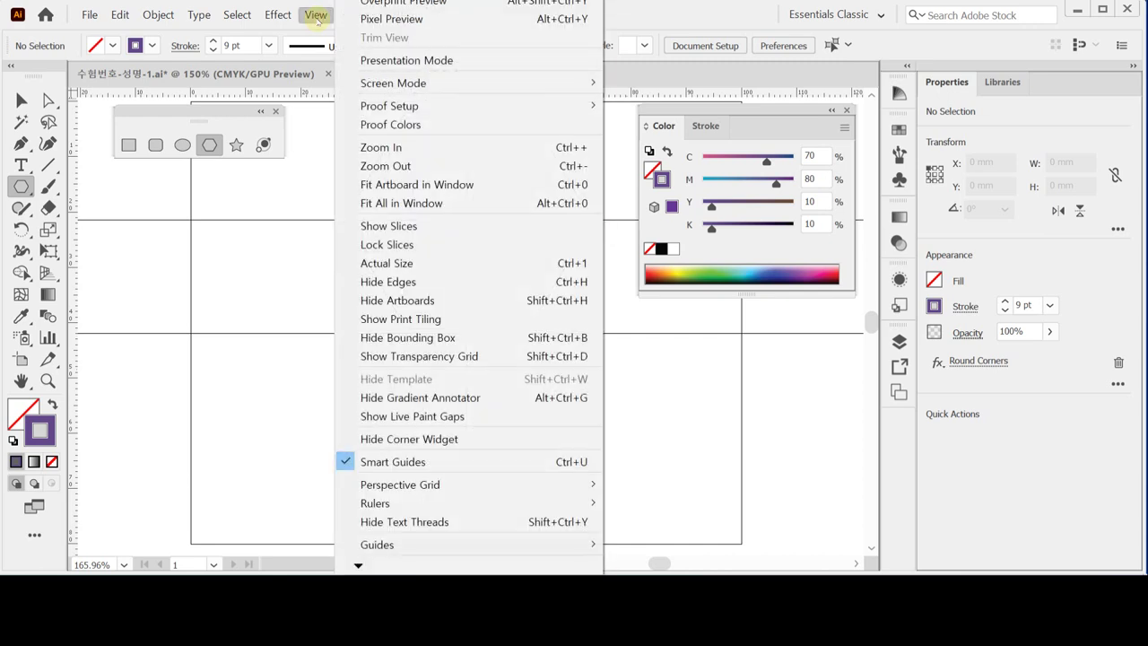
left_click(316, 15)
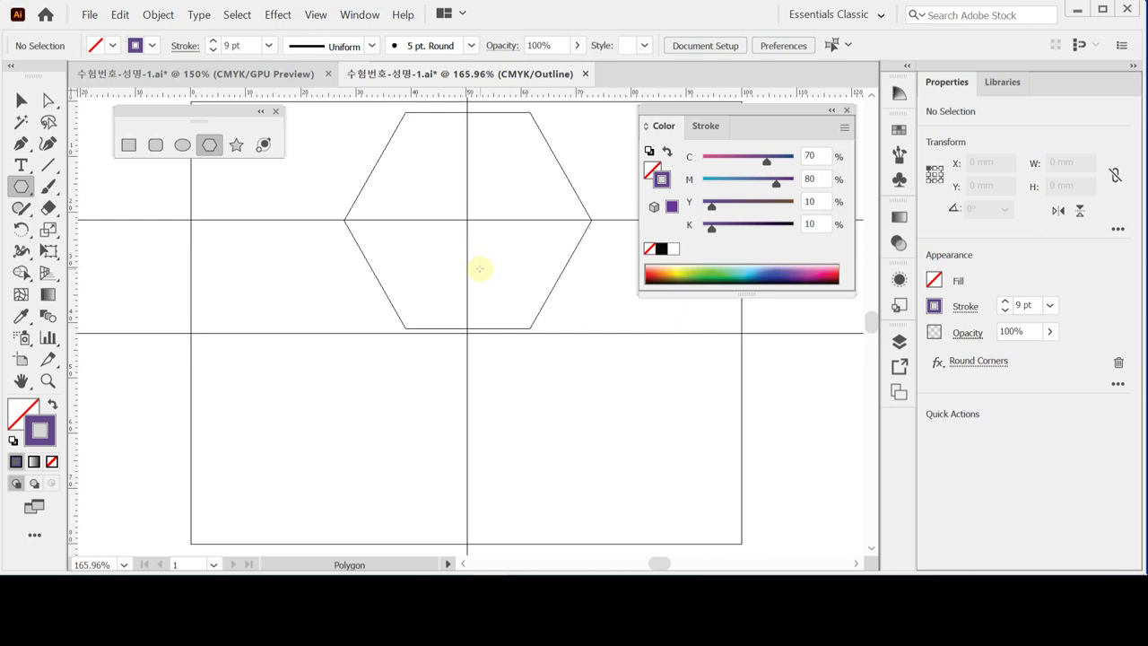
key("ctrl+y")
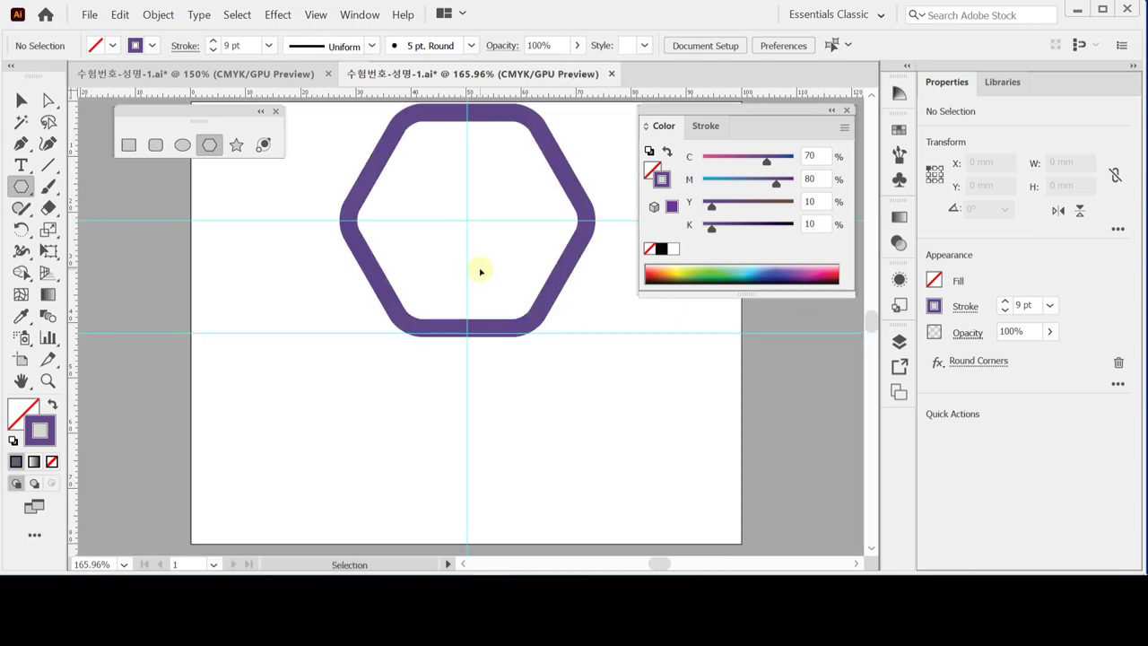
key("ctrl+y")
key("ctrl+y")
key("ctrl+y")
key("ctrl+y")
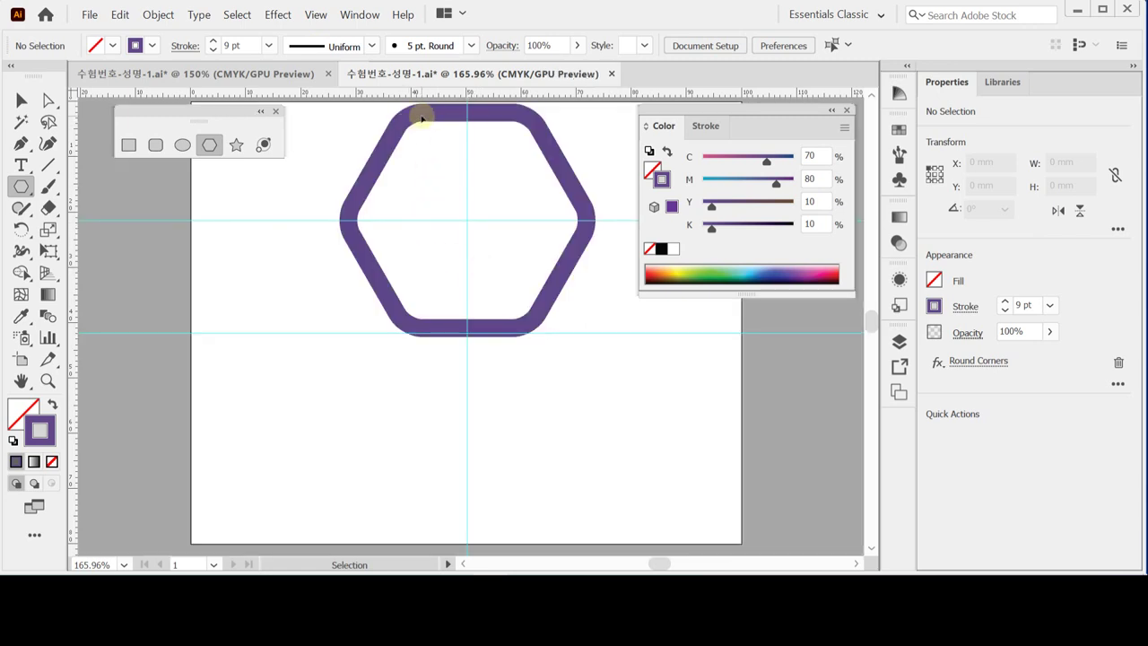
key("ctrl+y")
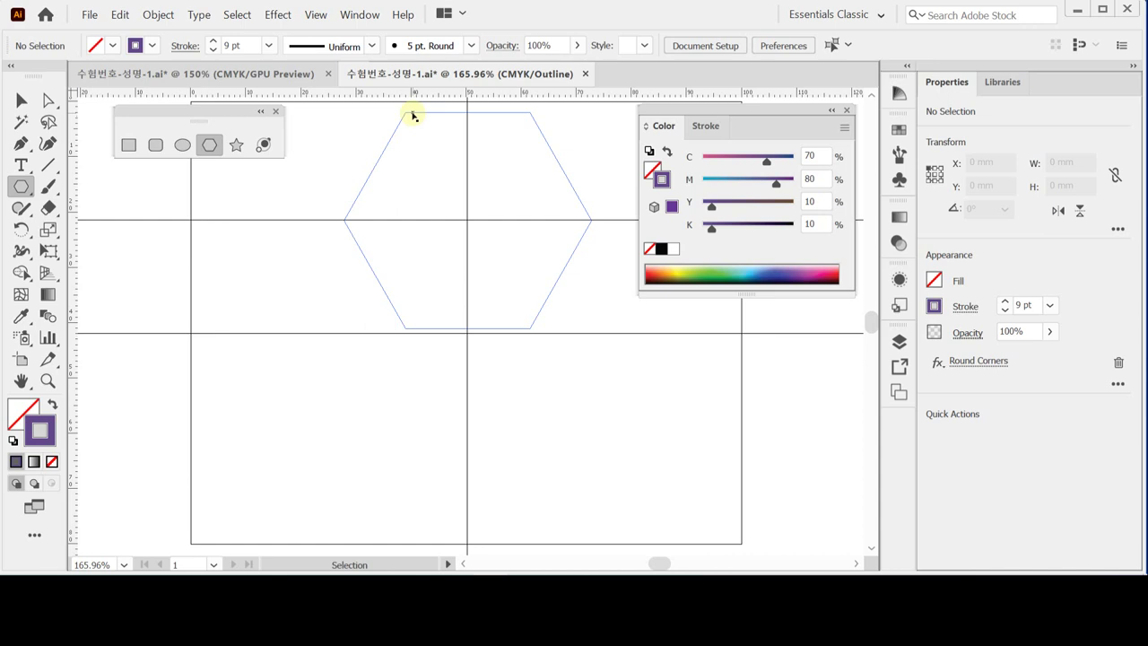
key("ctrl+y")
Step: Select the hexagon frame and check the radius of its Round Corners effect, leaving the settings unchanged
left_click(413, 115)
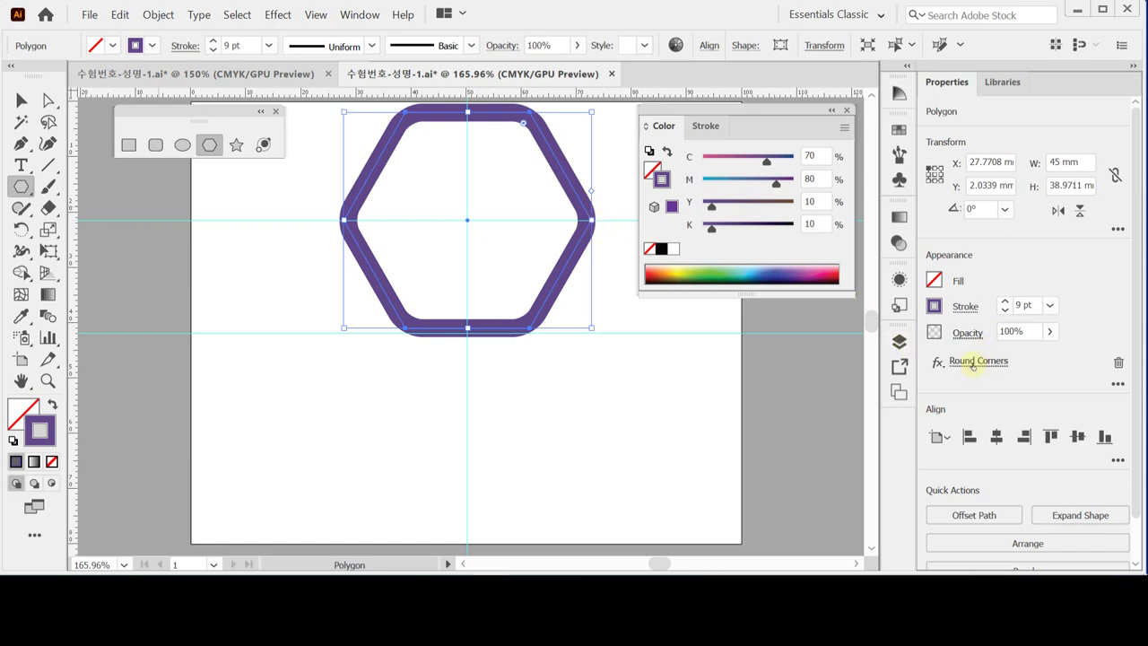
left_click(972, 362)
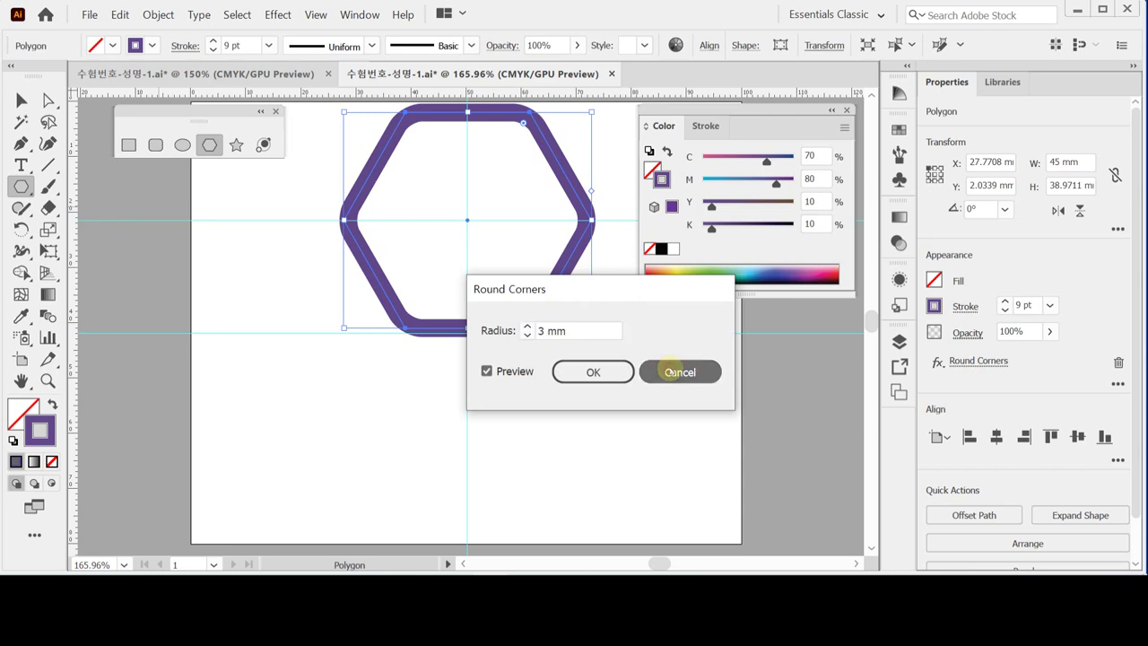
left_click(672, 372)
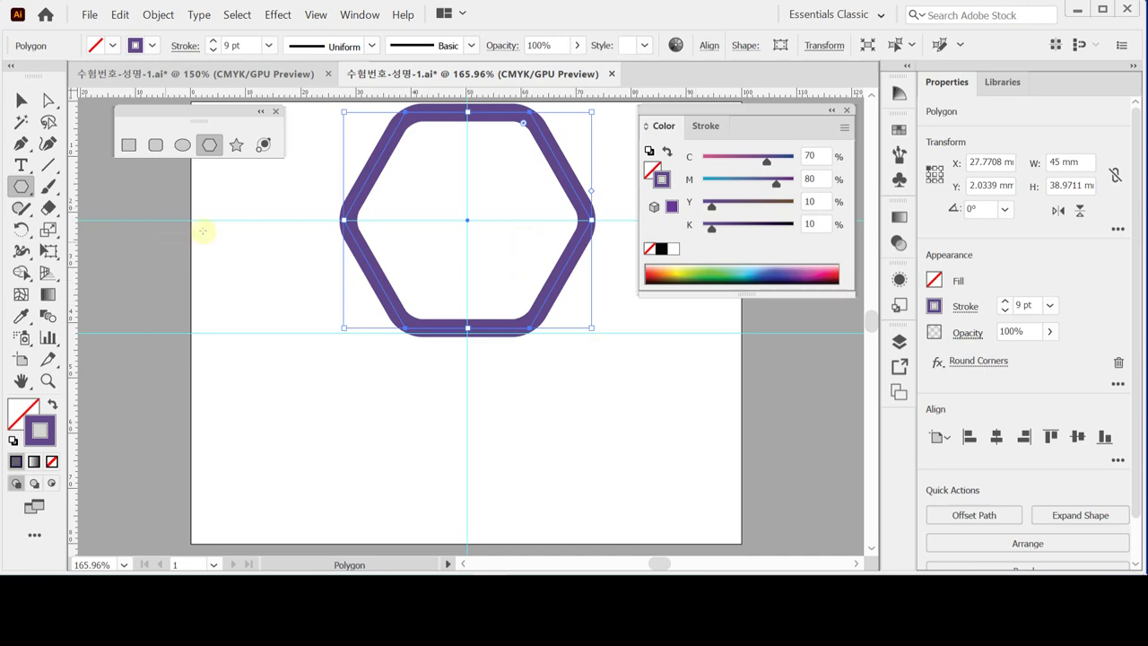
Step: Convert the rounded hexagon frame's 9 pt stroke into a filled shape with Outline Stroke
left_click(158, 15)
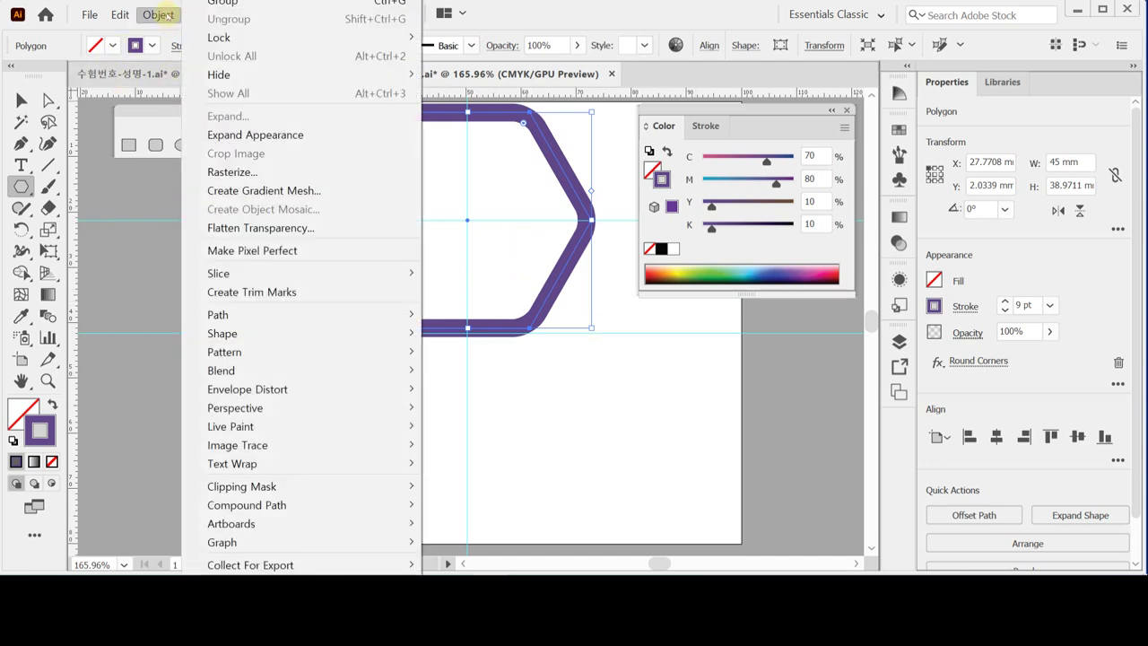
left_click(158, 15)
left_click(158, 14)
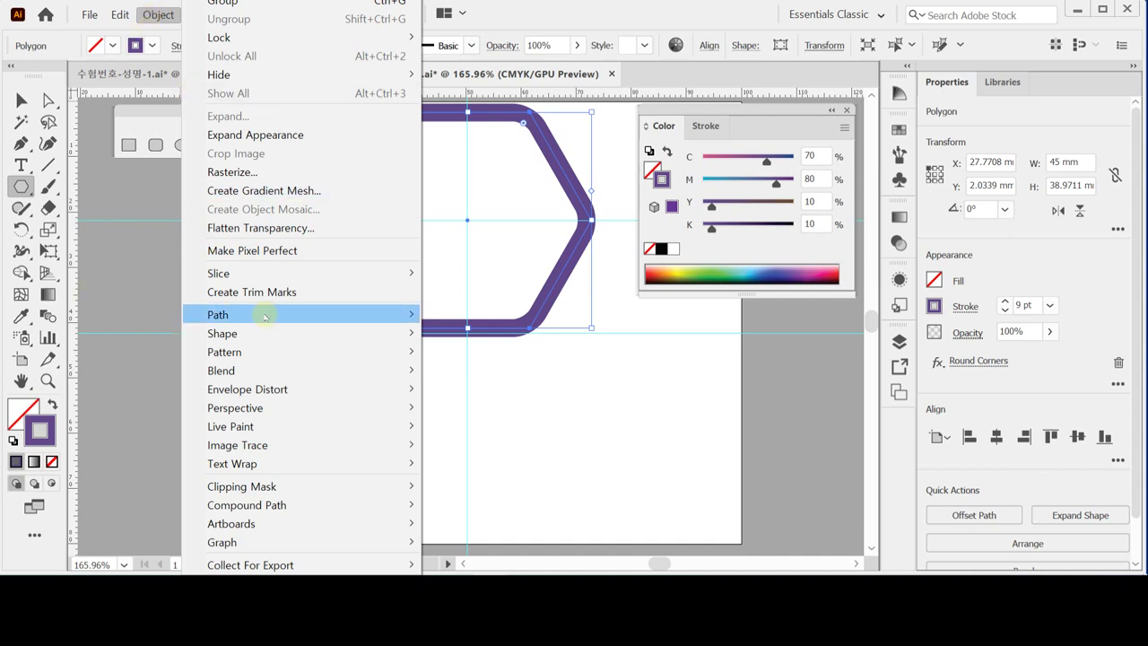
mouse_move(283, 315)
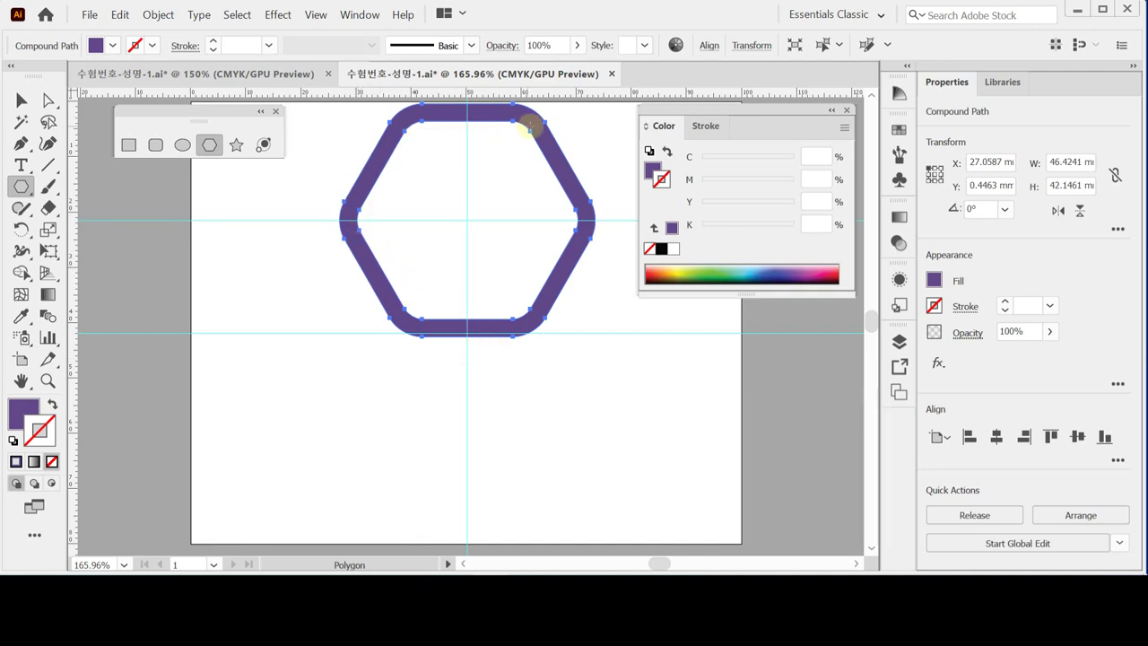
Step: Check the expanded hexagon's contours in outline display, deselect it, and return to the preview display
key("v")
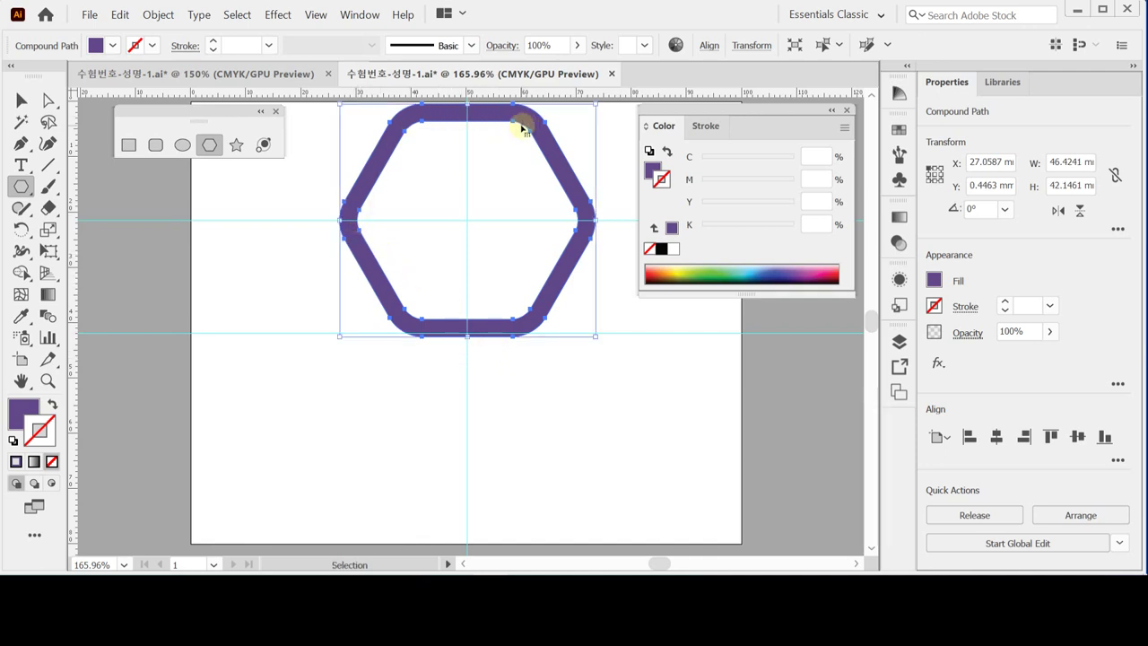
key("ctrl+y")
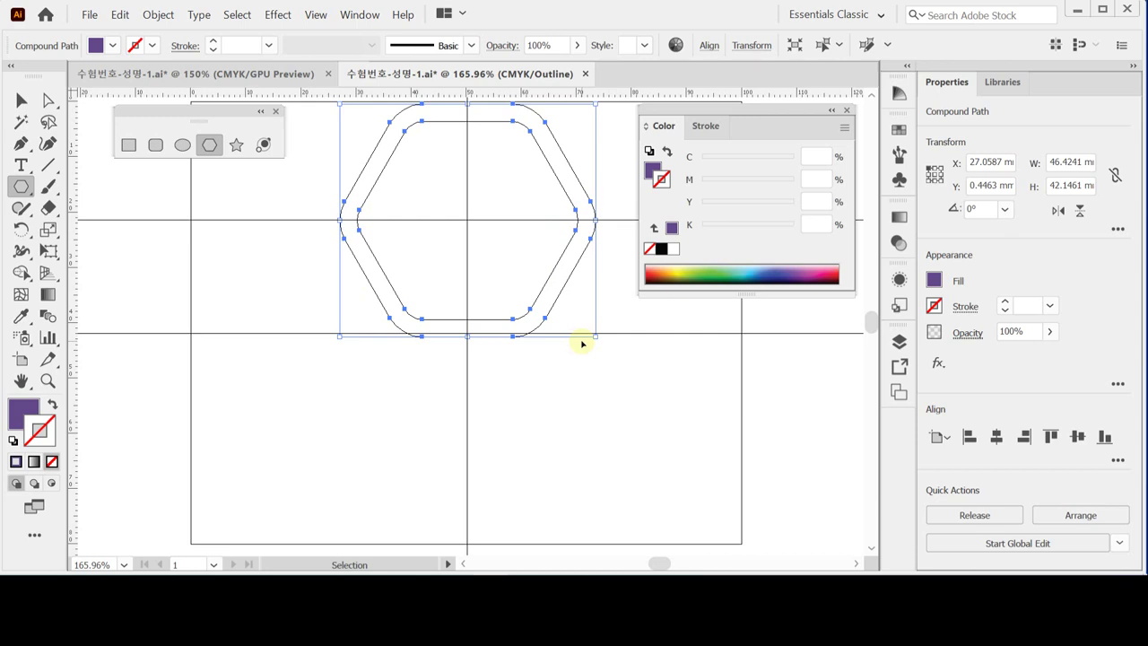
left_click(581, 343)
key("ctrl+y")
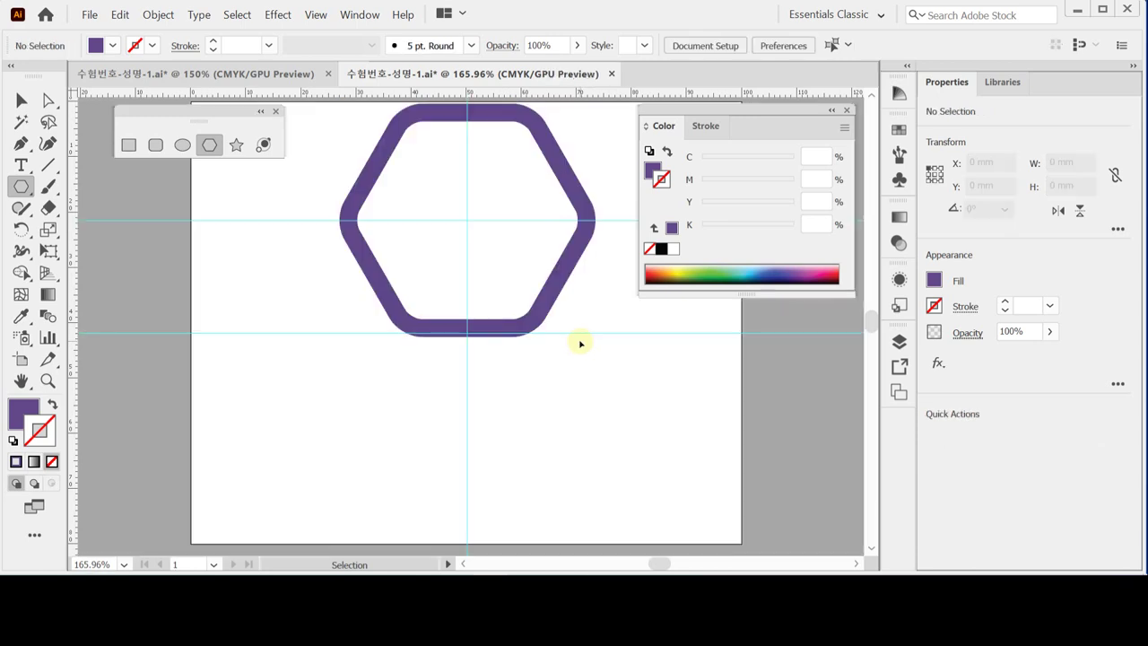
Step: Save the document with the expanded hexagon frame
left_click(160, 15)
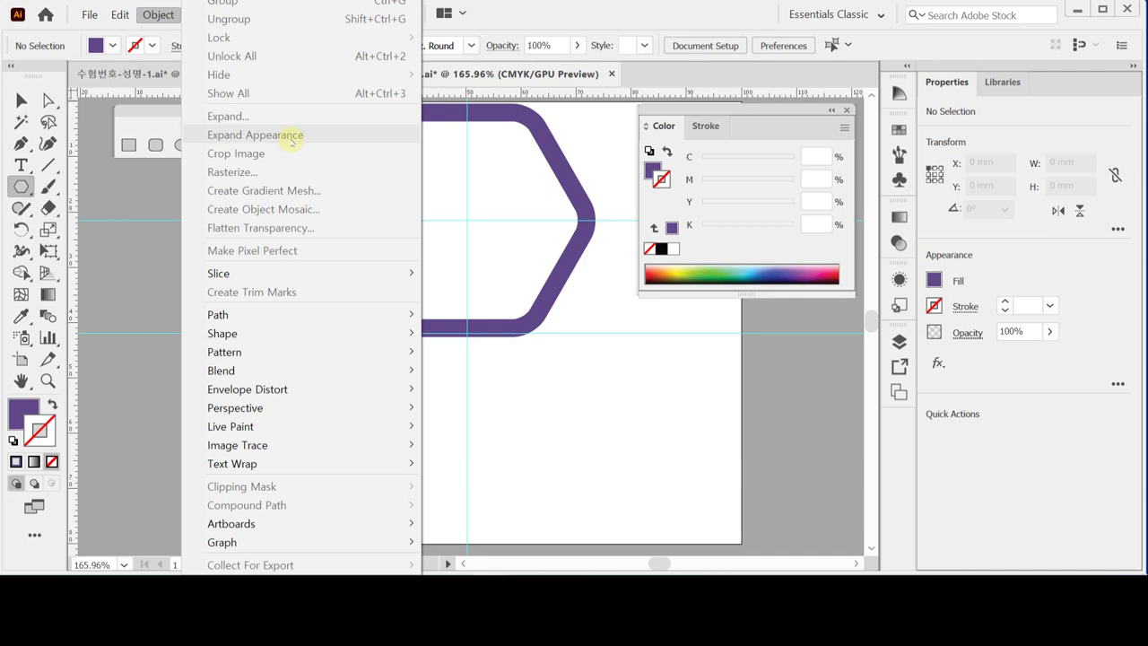
left_click(158, 15)
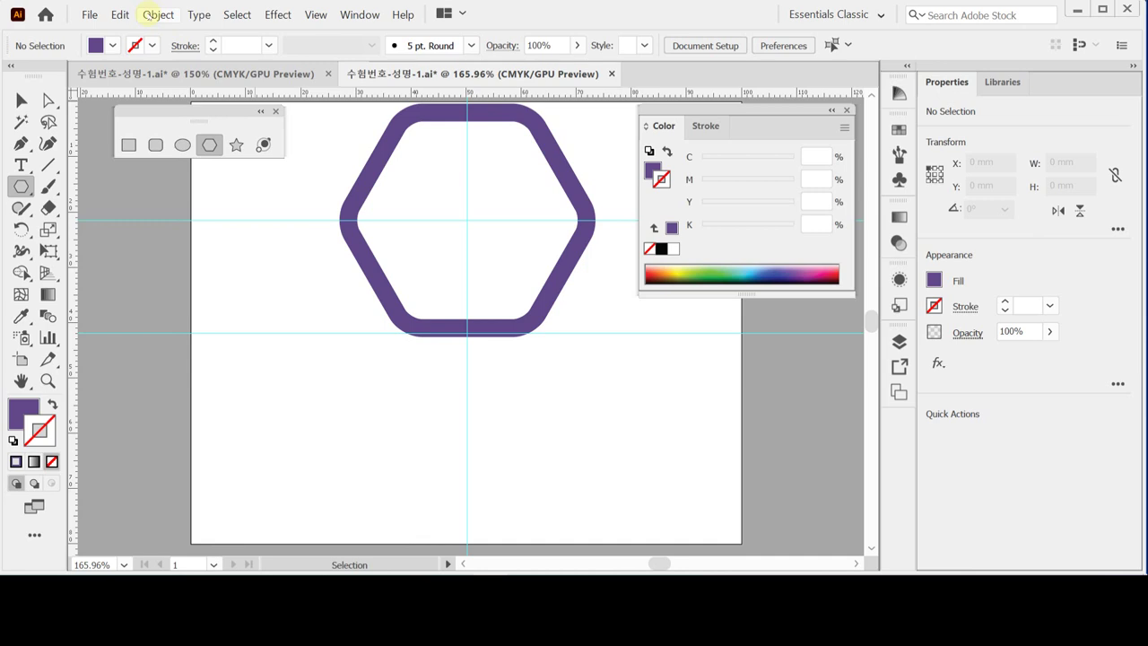
key("ctrl+s")
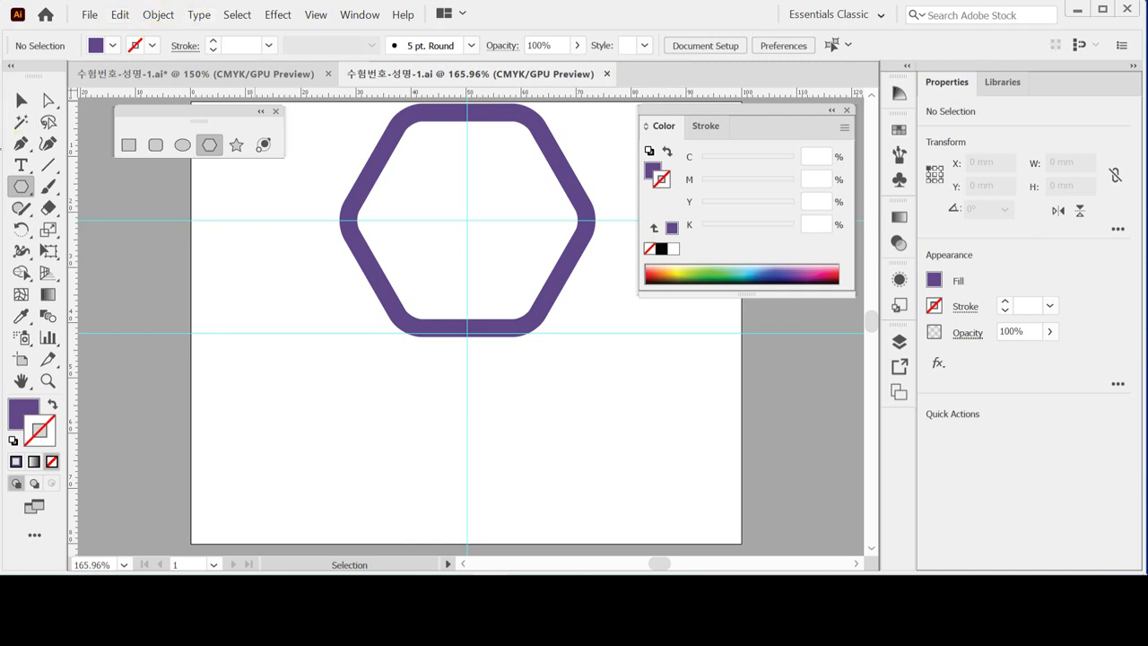
Step: Draw a seven-point star at the hexagon's centre guides with Radius 1 of 20 mm and Radius 2 of 12 mm
left_click(236, 145)
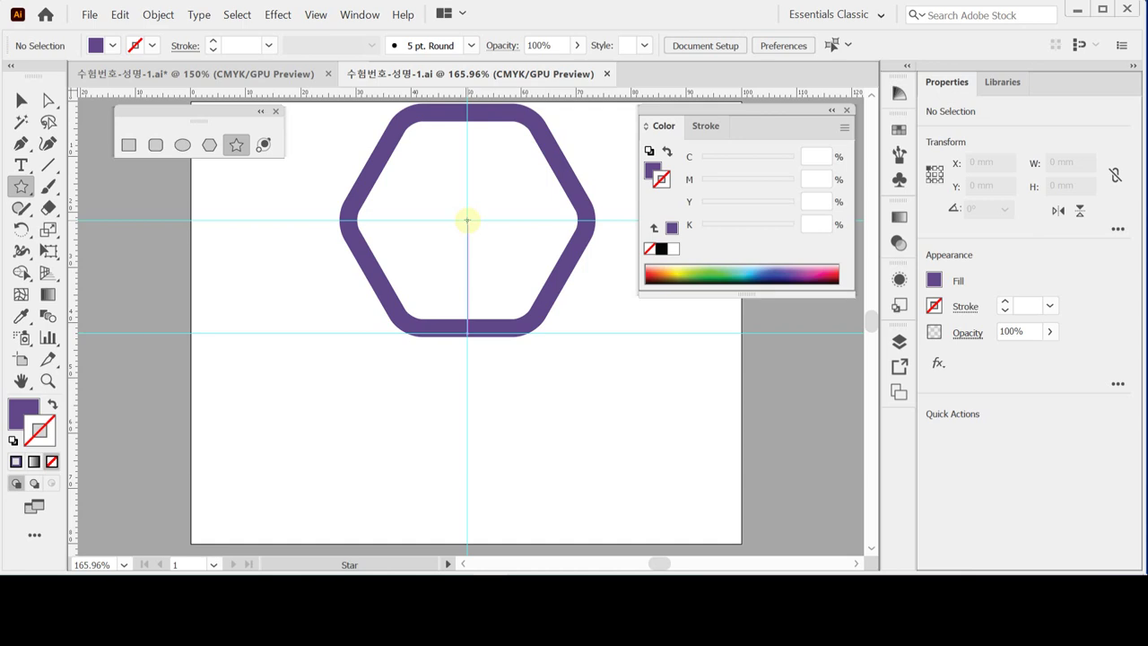
left_click(466, 220)
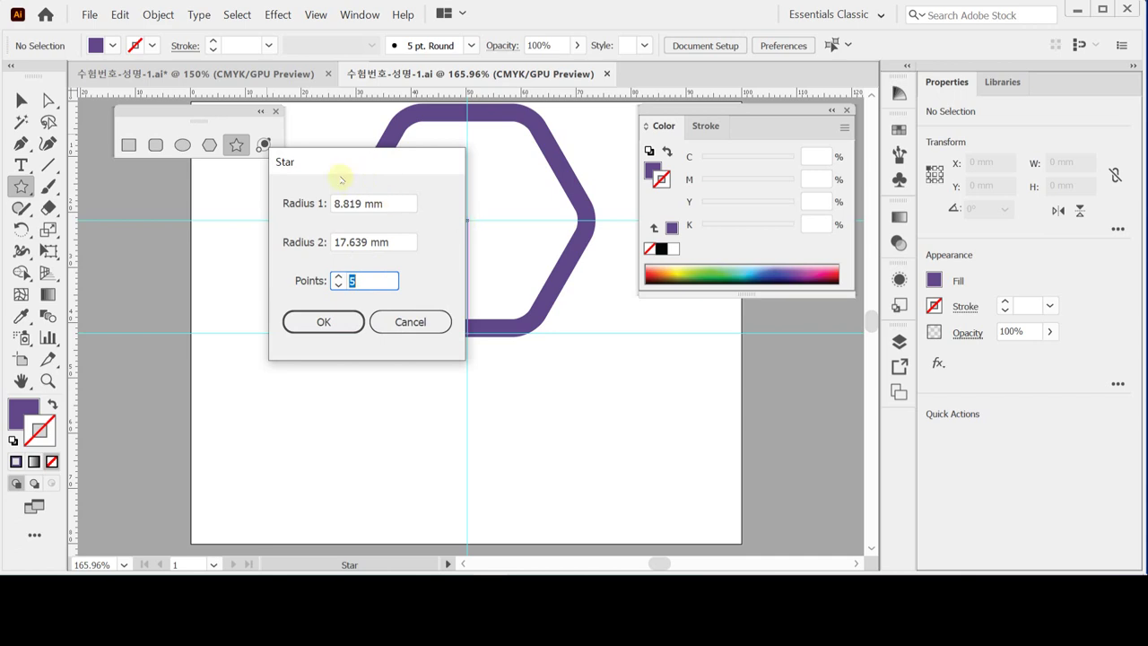
left_click_drag(333, 169, 295, 233)
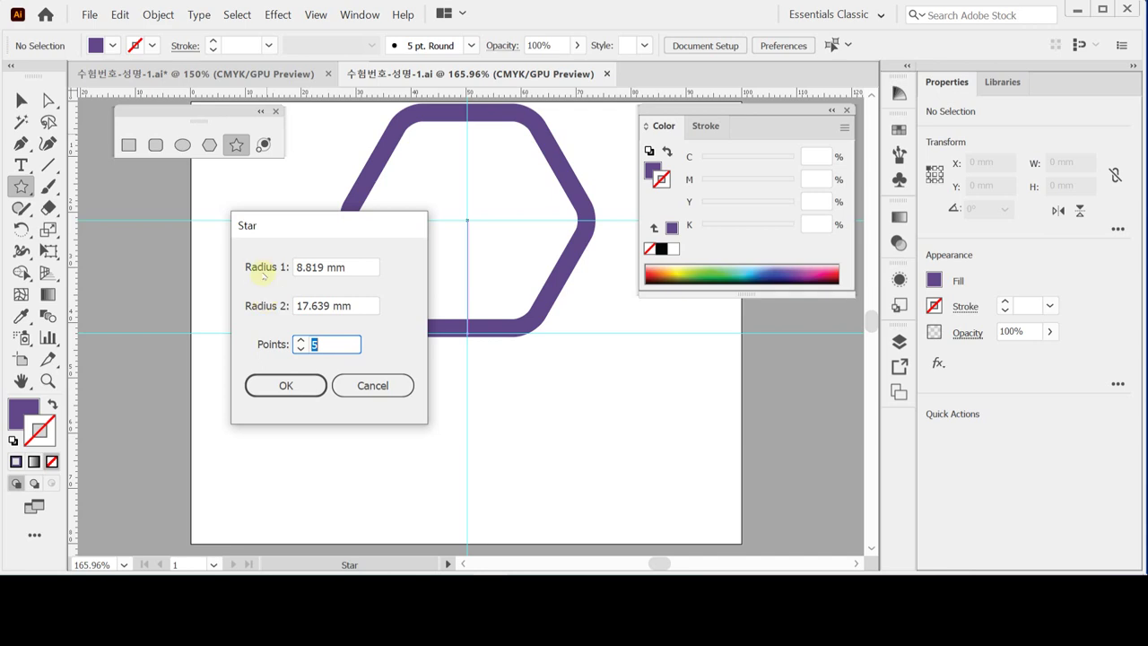
left_click(263, 268)
type("20")
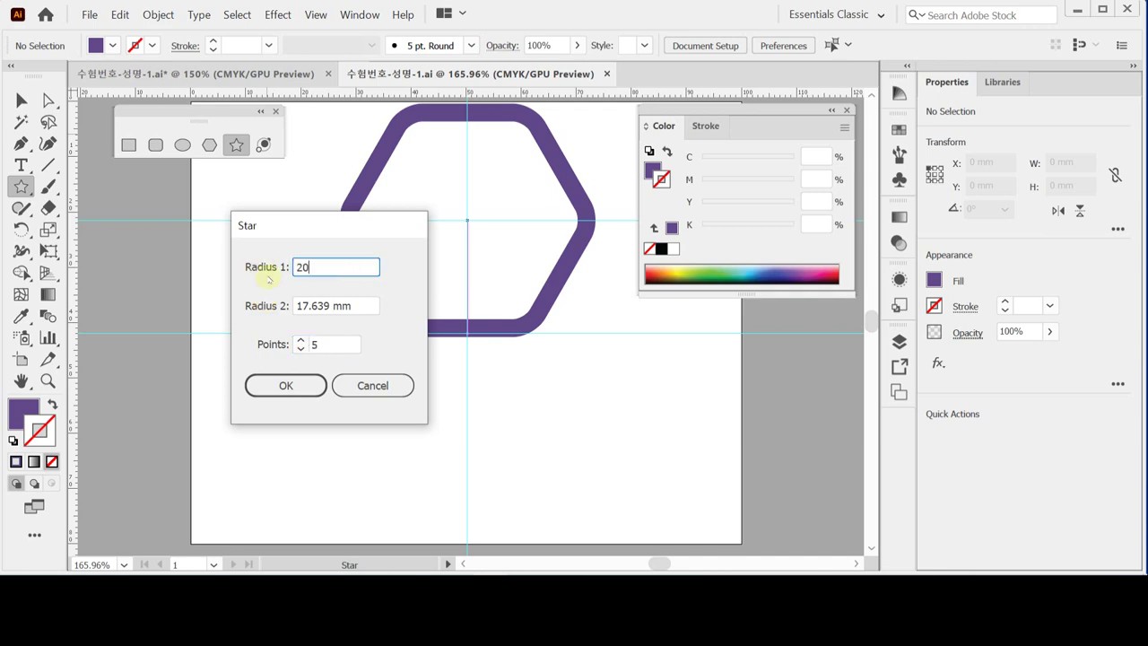
left_click(269, 307)
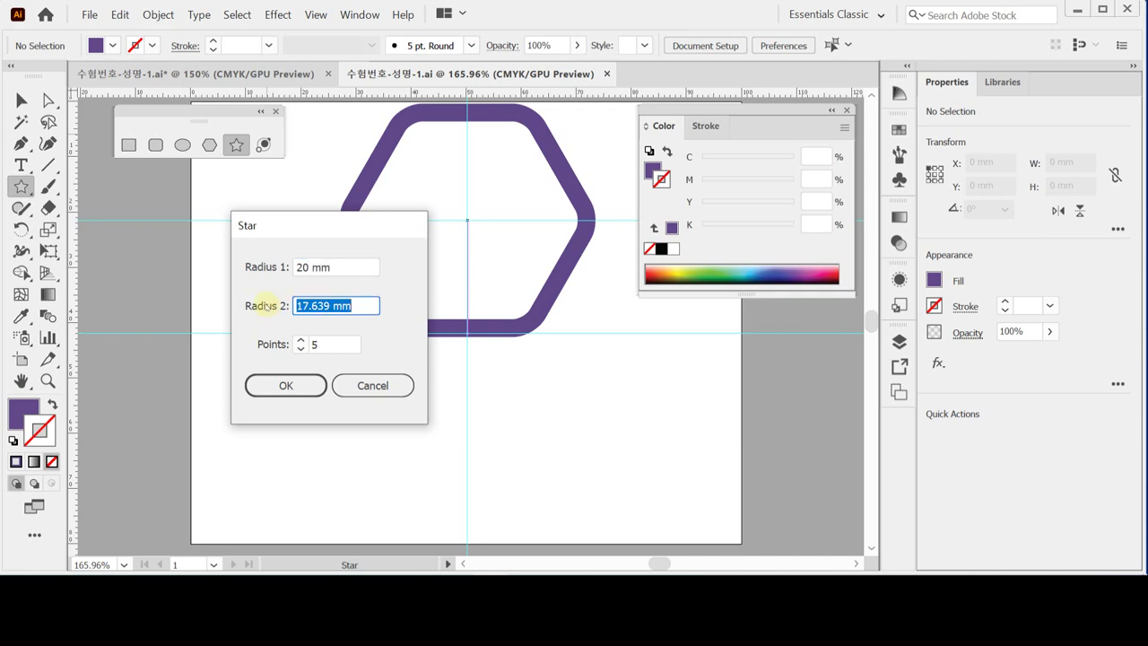
type("12")
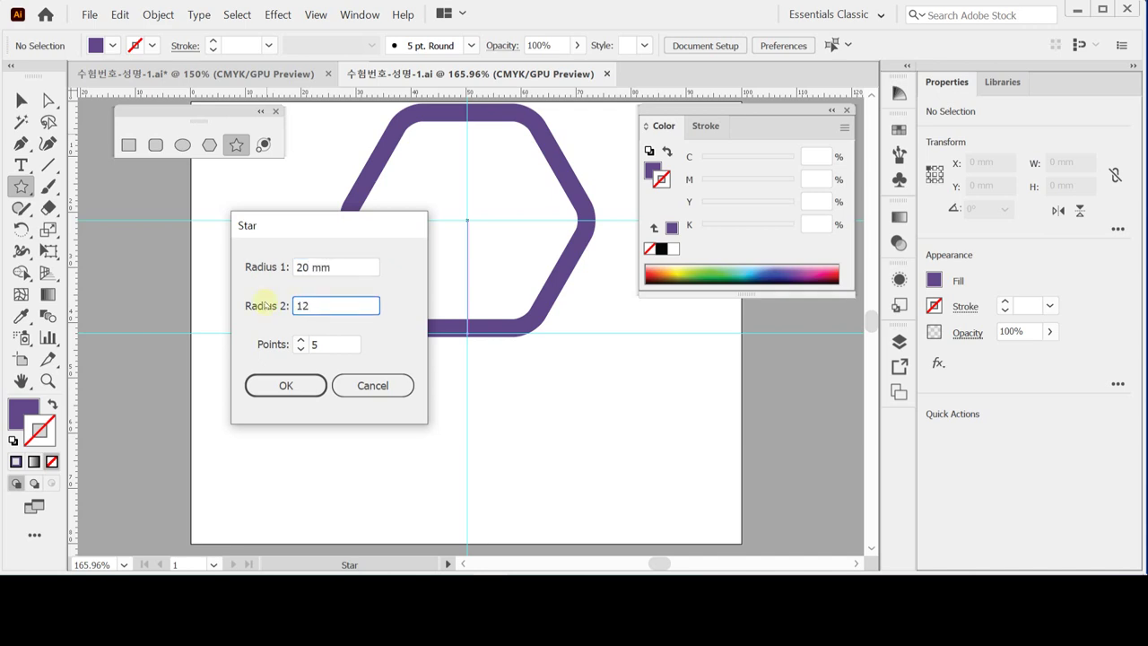
left_click(301, 341)
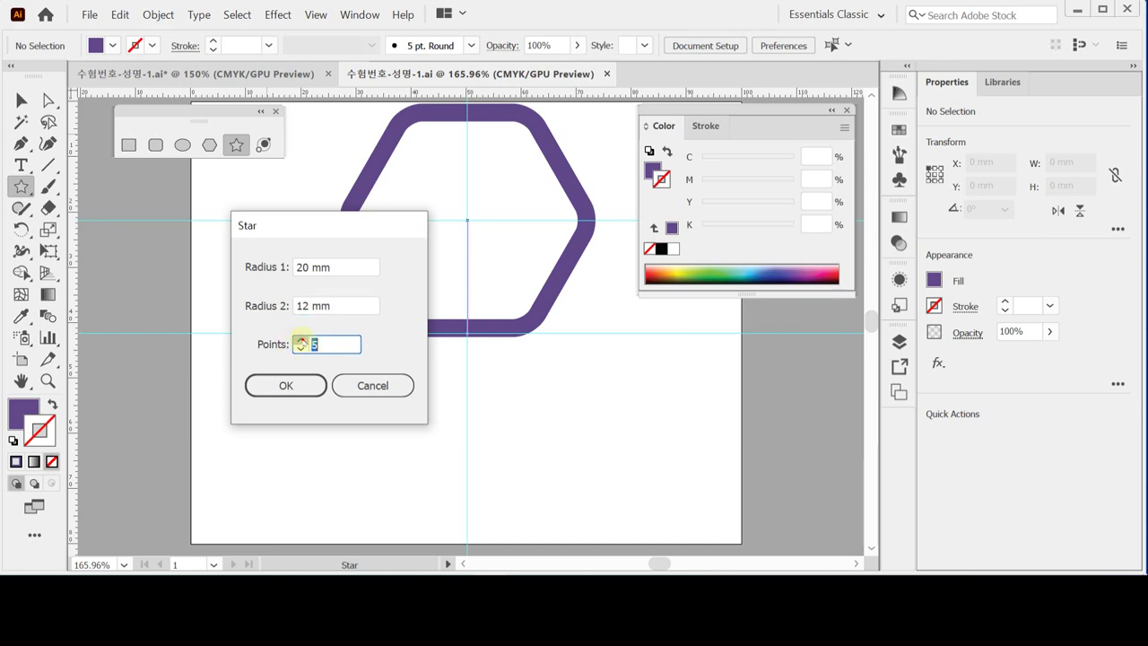
left_click(301, 340)
left_click(297, 387)
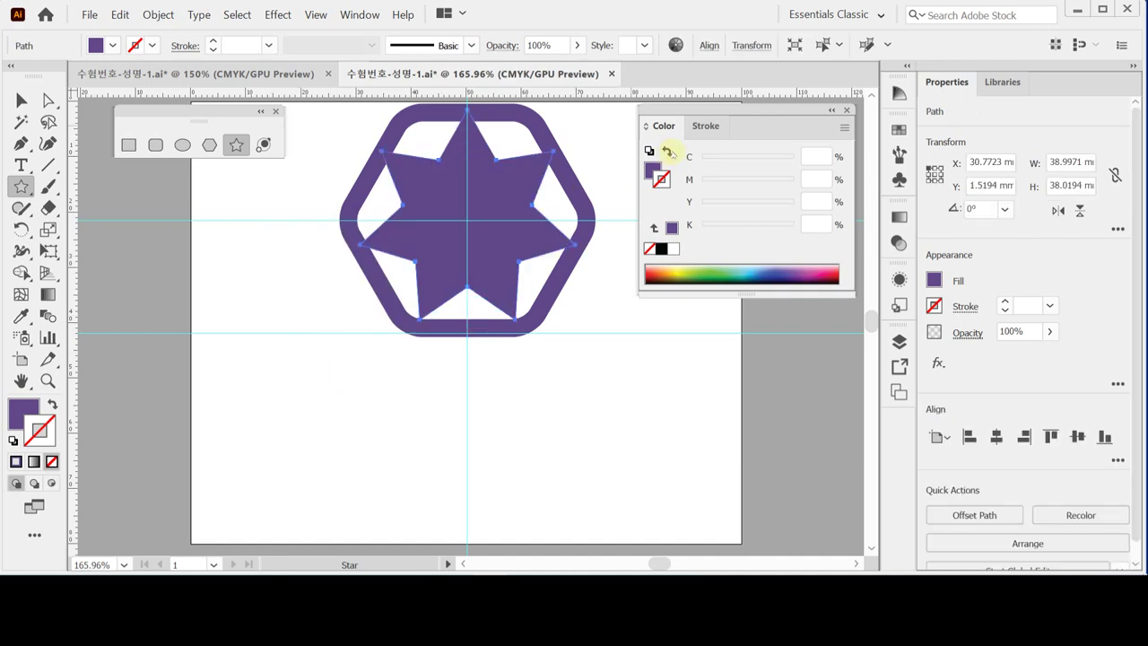
Step: Give the star no fill and a 5 pt stroke coloured C 30, M 40, Y 10, K 0
left_click(666, 150)
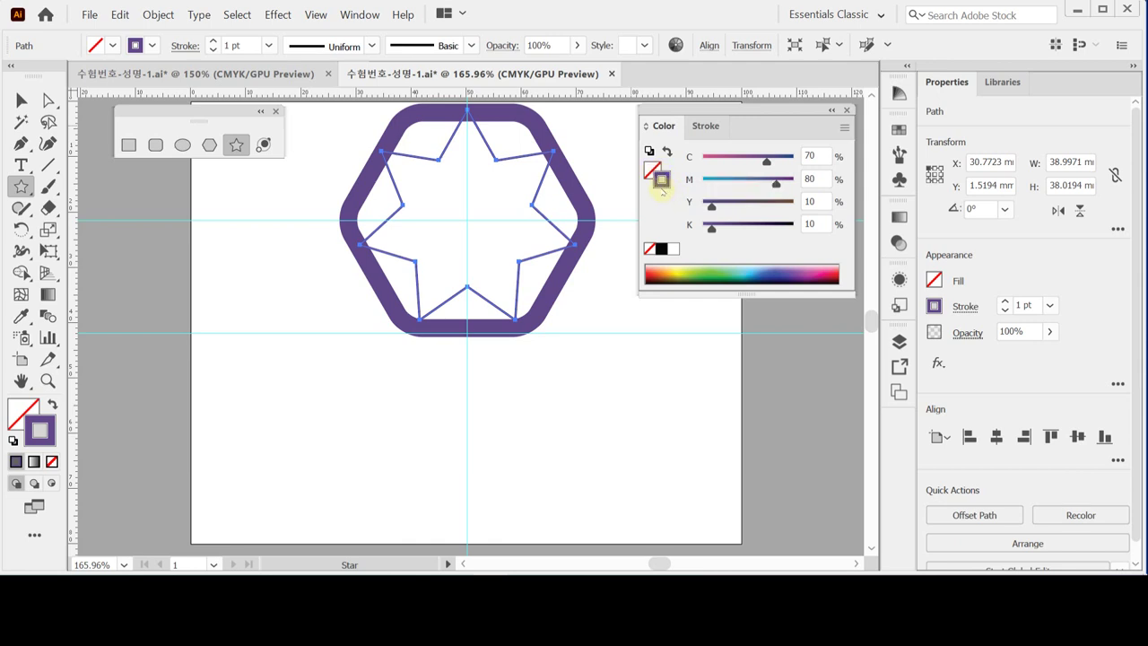
left_click(672, 248)
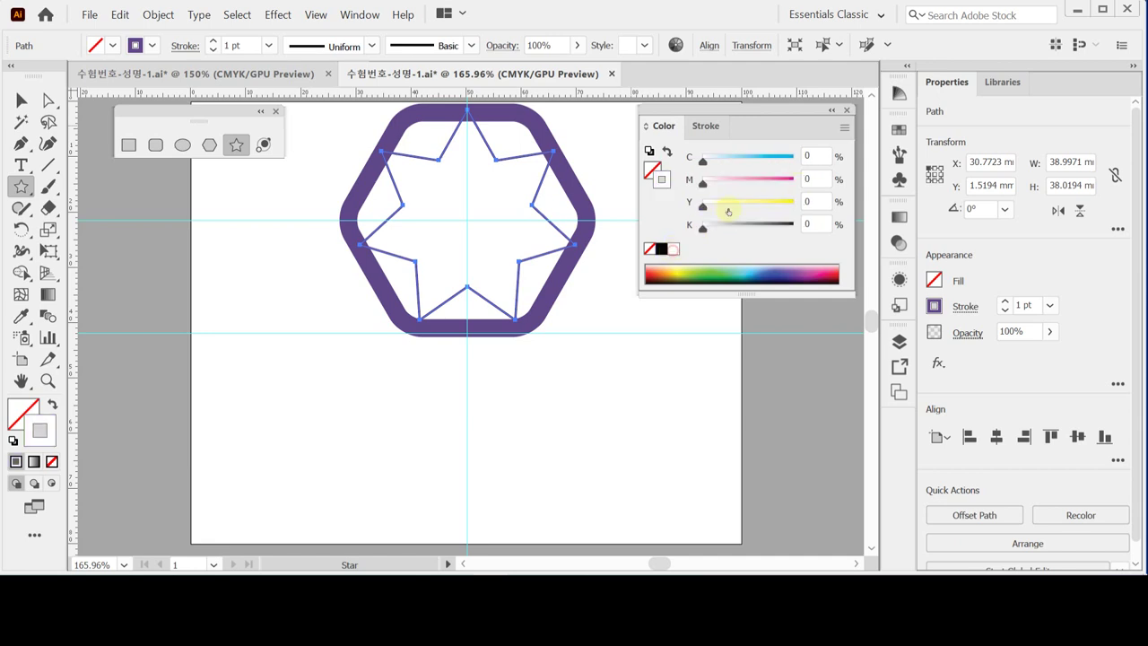
left_click(805, 156)
type("30")
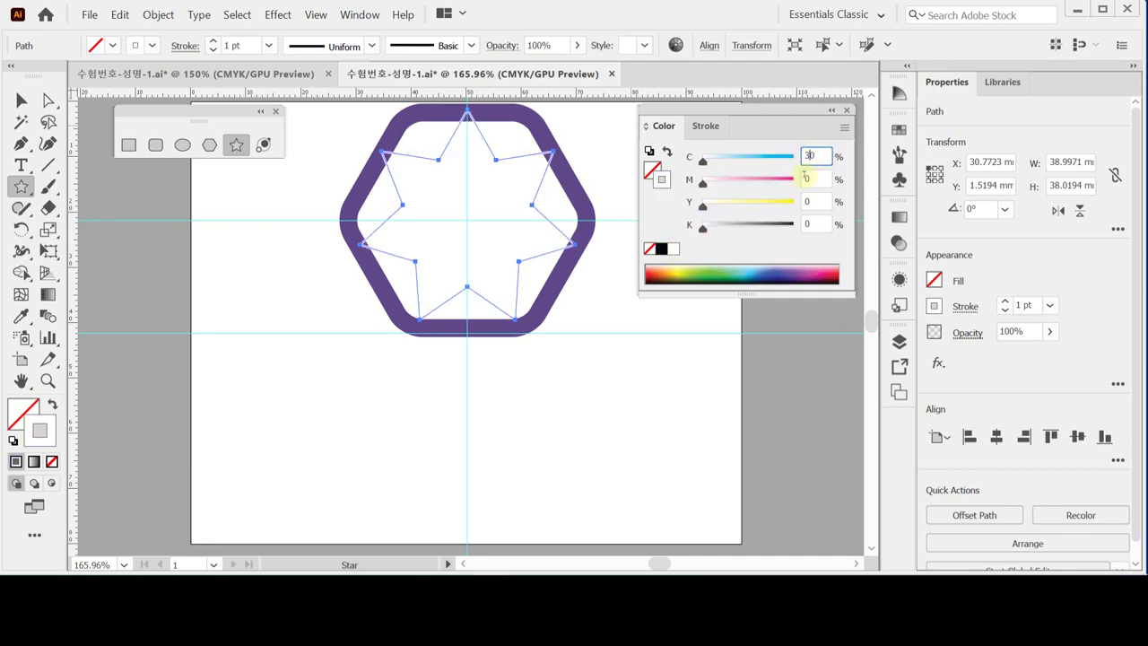
left_click(806, 178)
type("4")
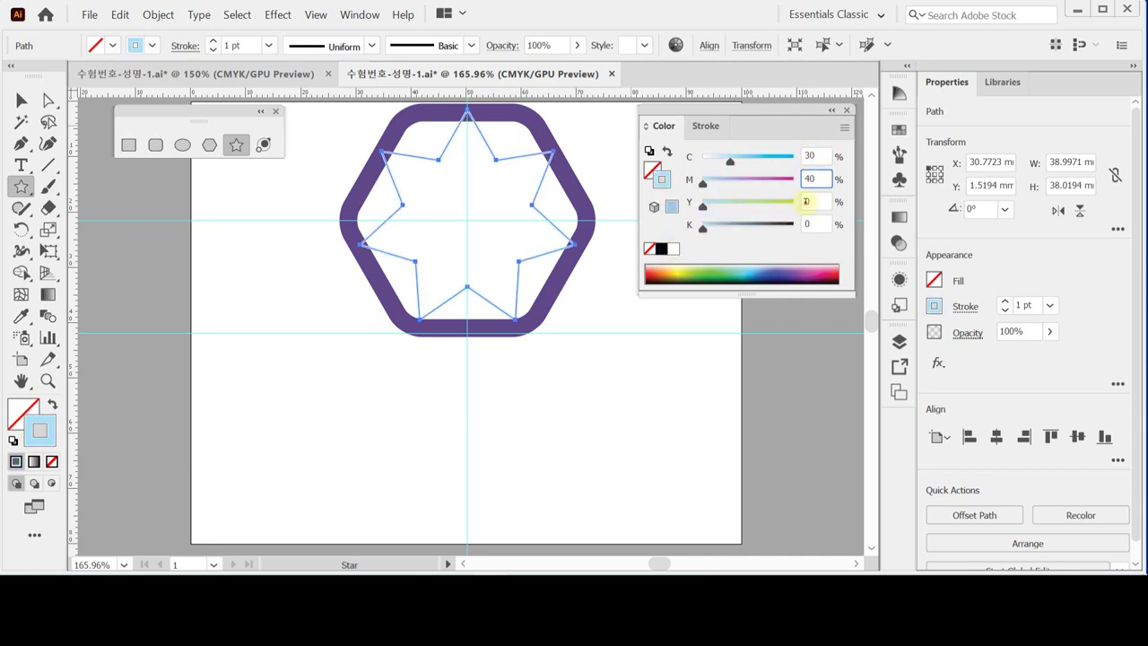
left_click(805, 200)
type("1")
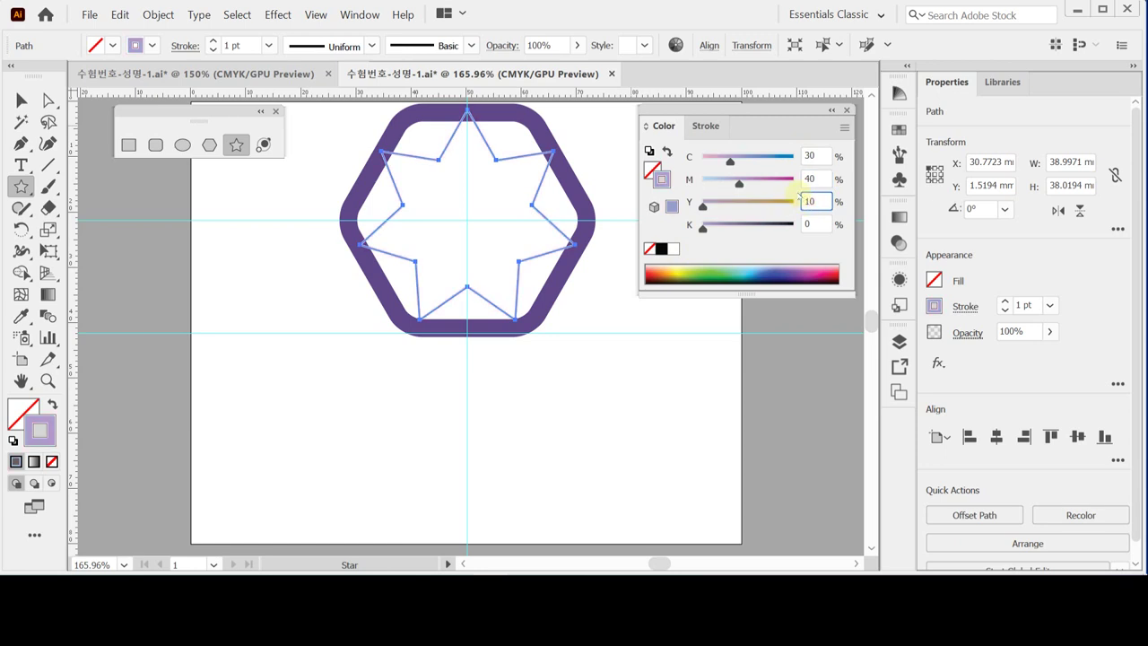
key("Return")
left_click(1049, 306)
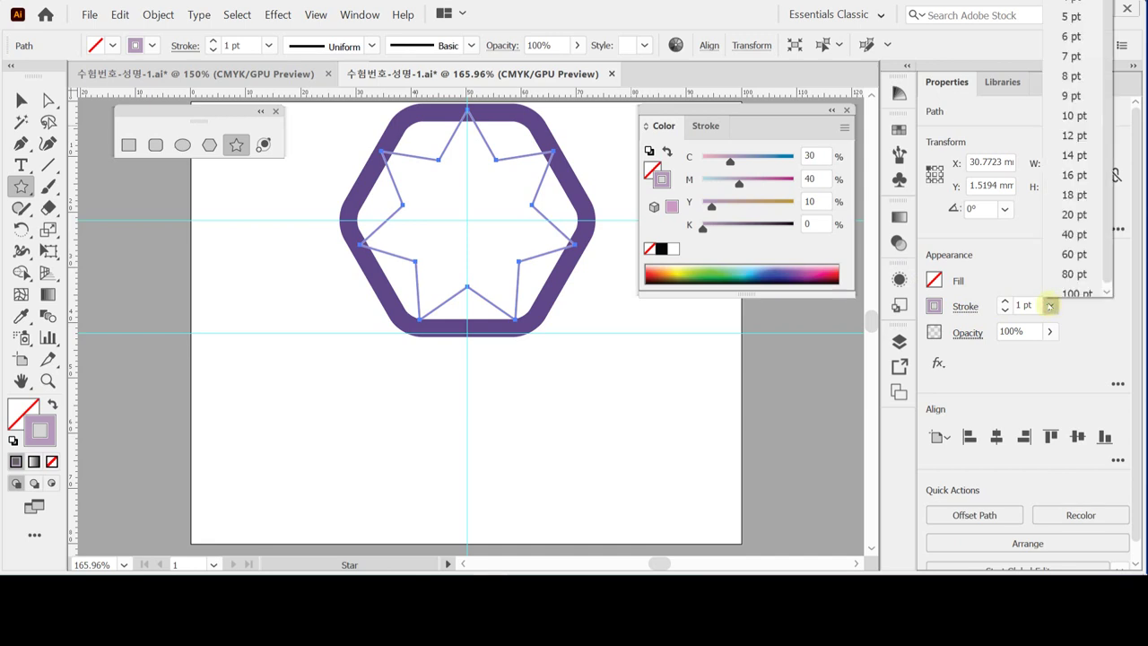
left_click(1067, 16)
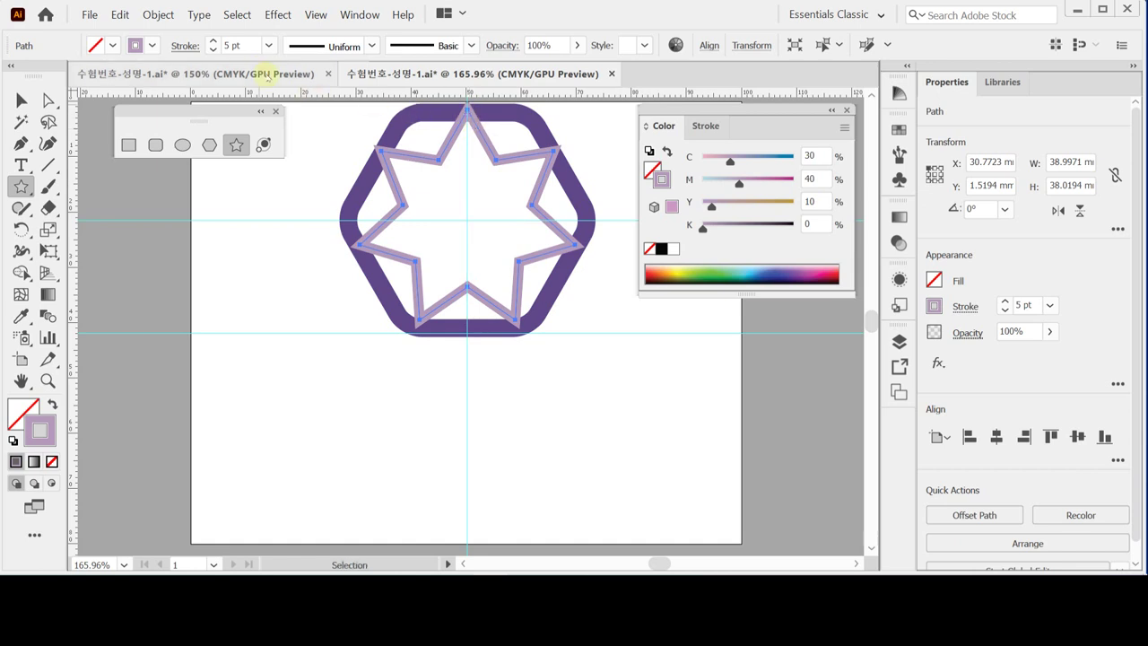
Step: Apply the last used Round Corners effect to the star and check its 3 mm radius without changing it
left_click(273, 19)
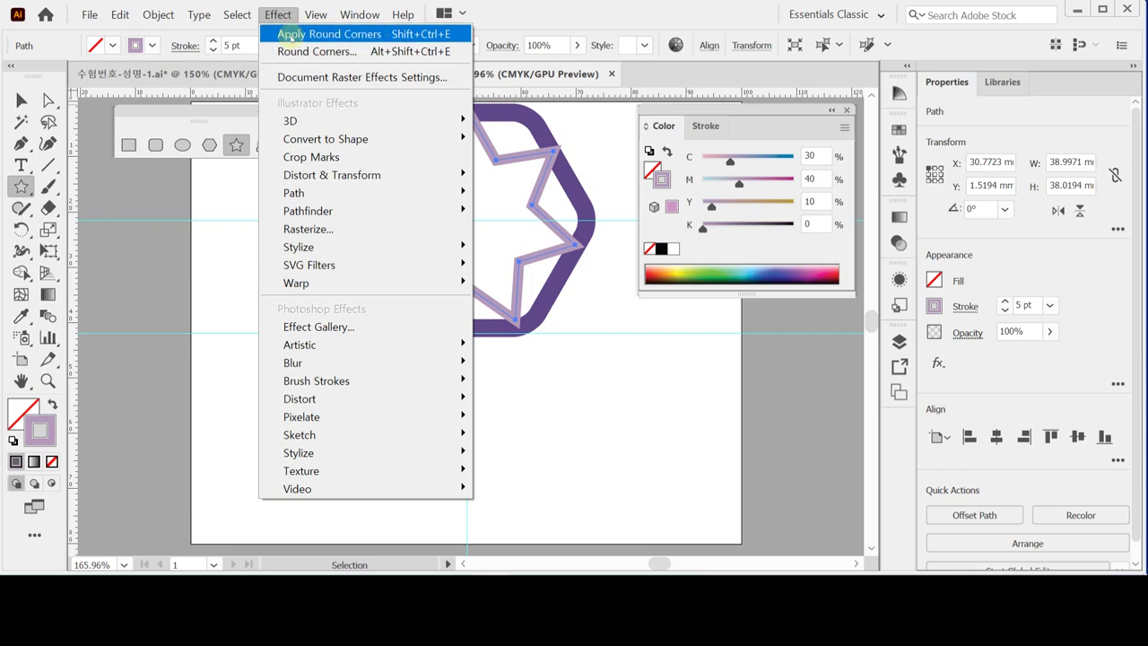
left_click(290, 34)
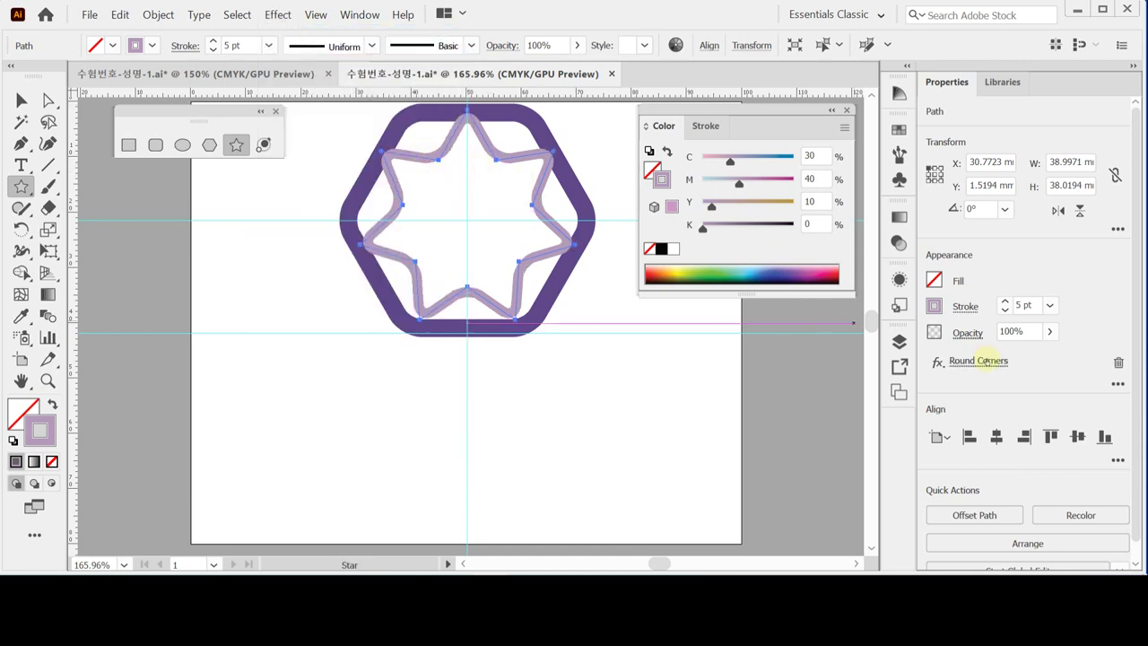
left_click(978, 361)
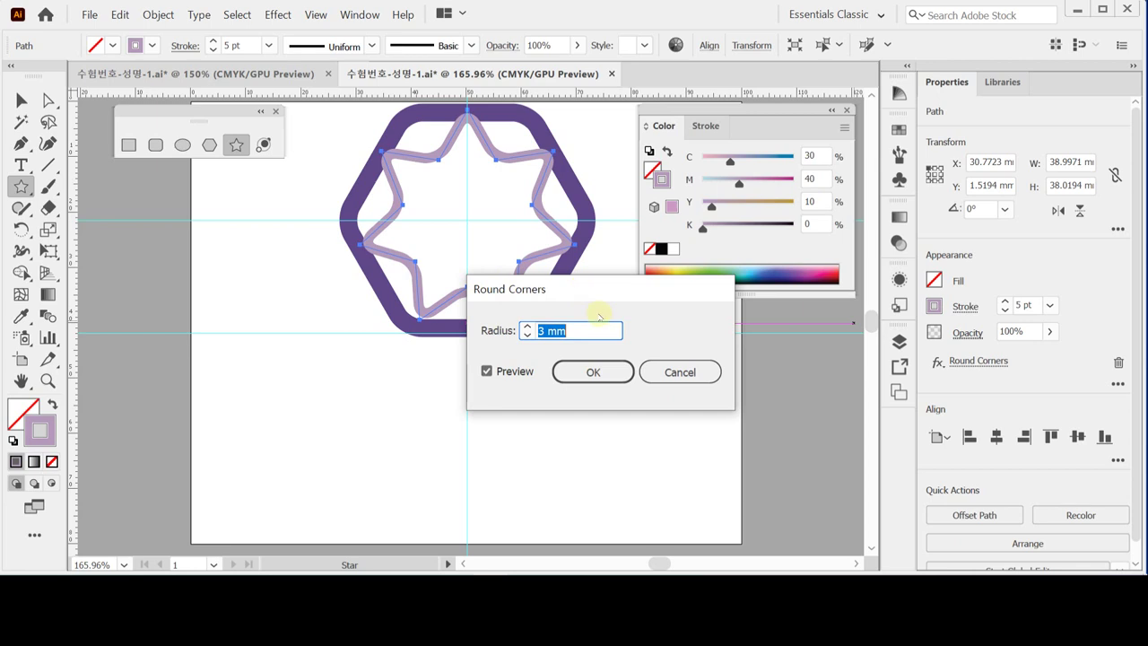
left_click(659, 375)
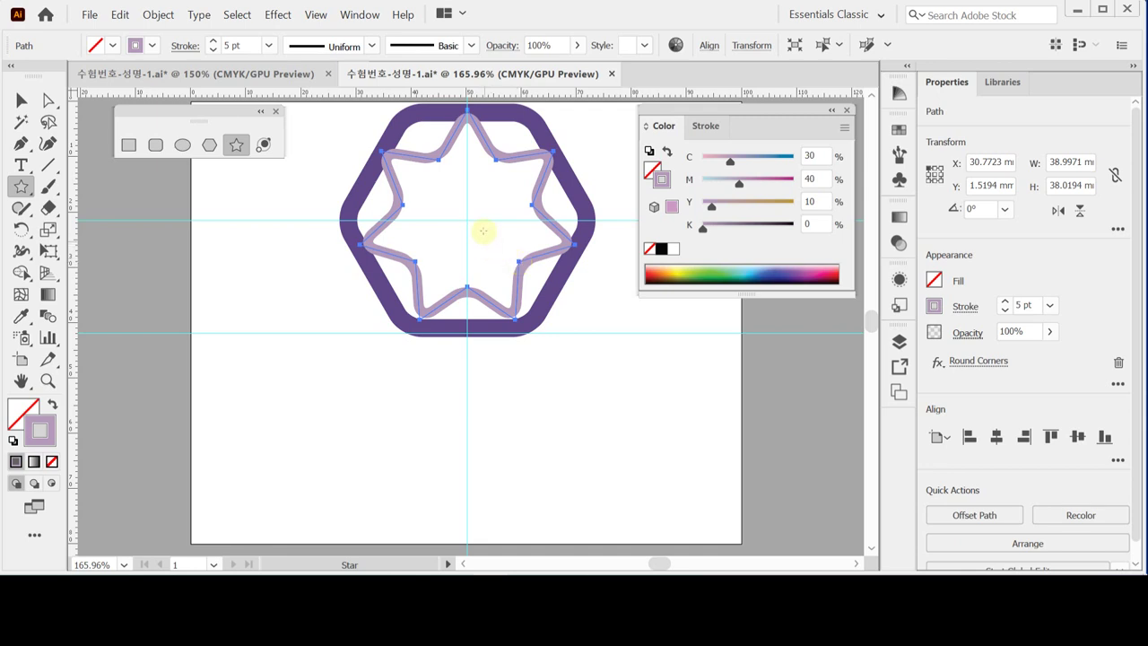
Step: Select the star together with the hexagon frame, align both by their horizontal and vertical centres, and deselect them
left_click(22, 100)
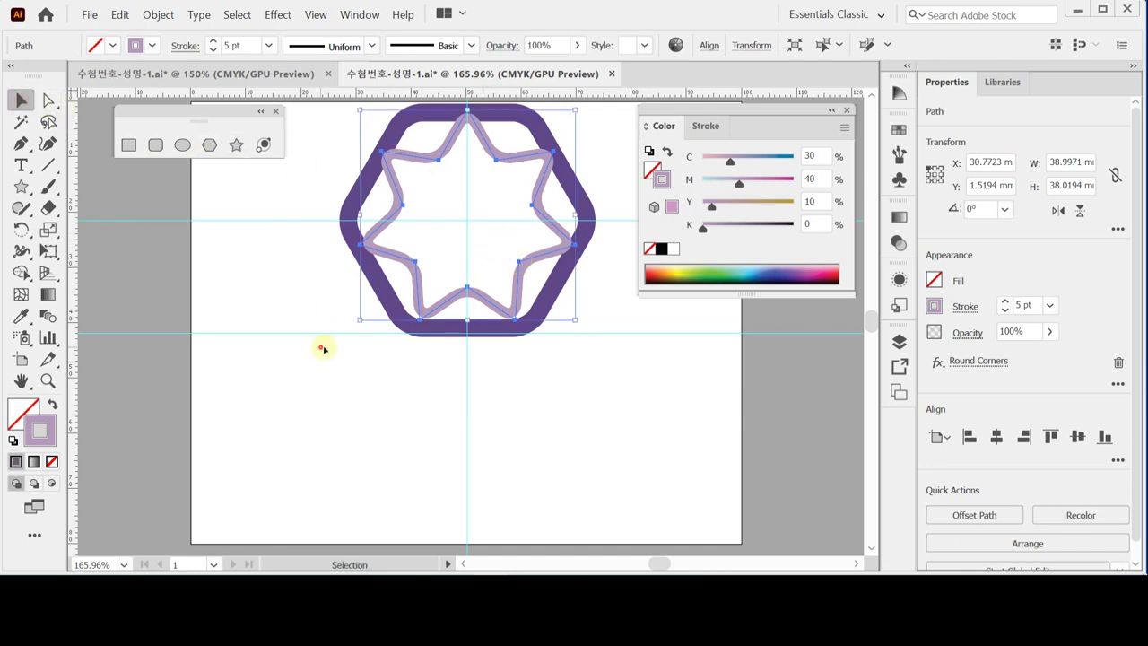
left_click_drag(320, 346, 530, 295)
left_click(995, 436)
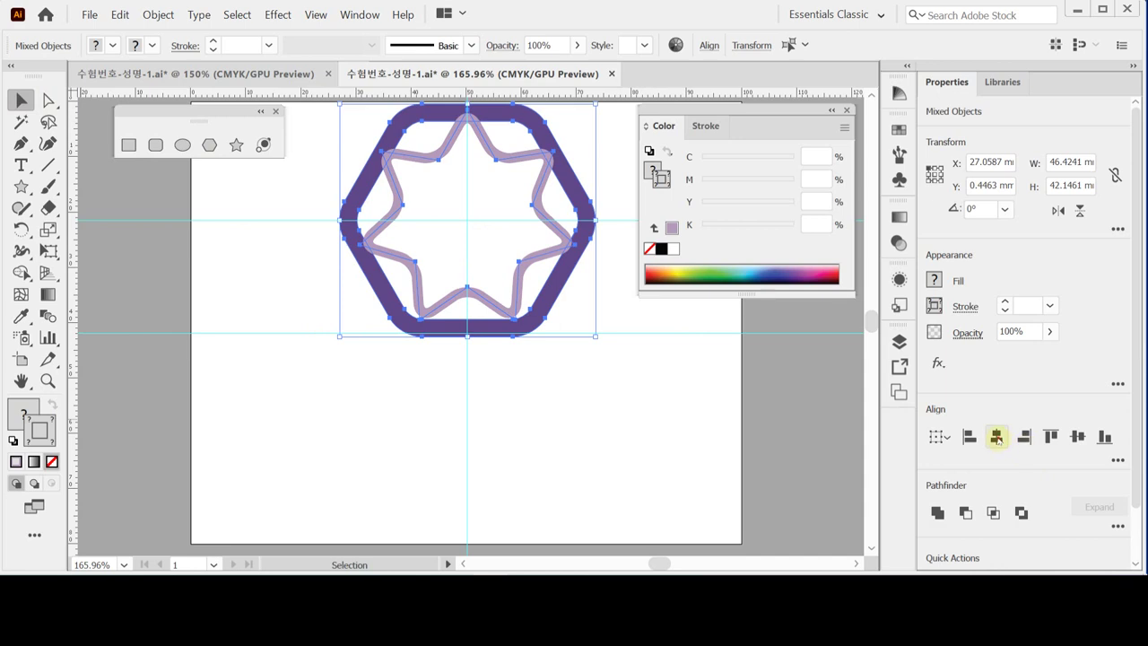
left_click(1077, 437)
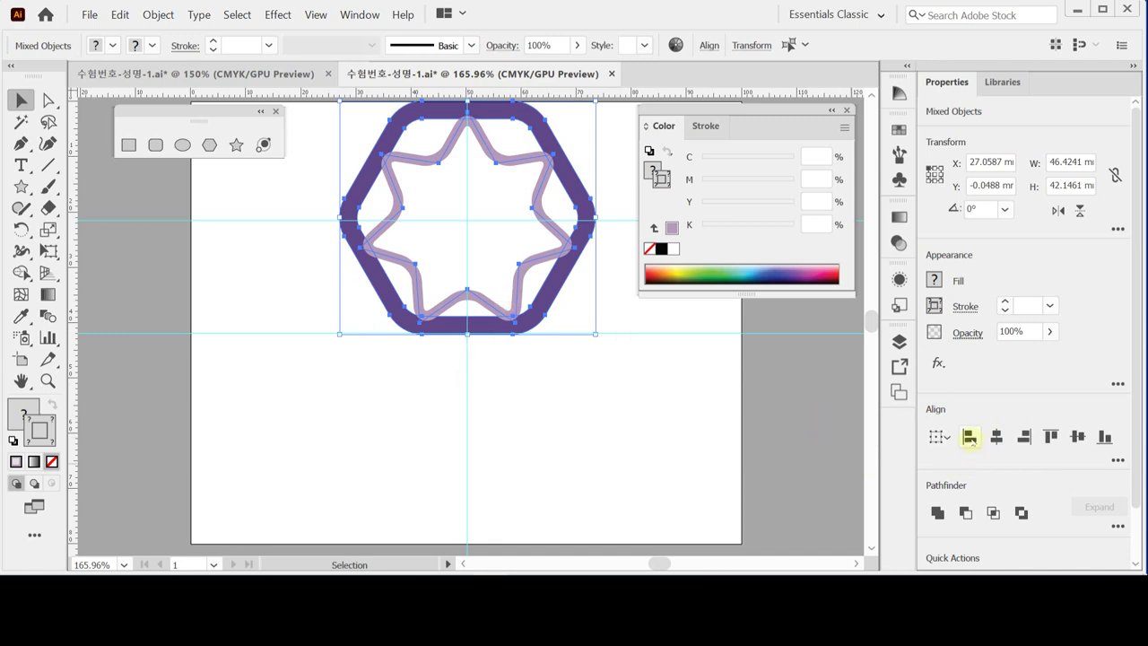
left_click(1078, 438)
left_click(592, 374)
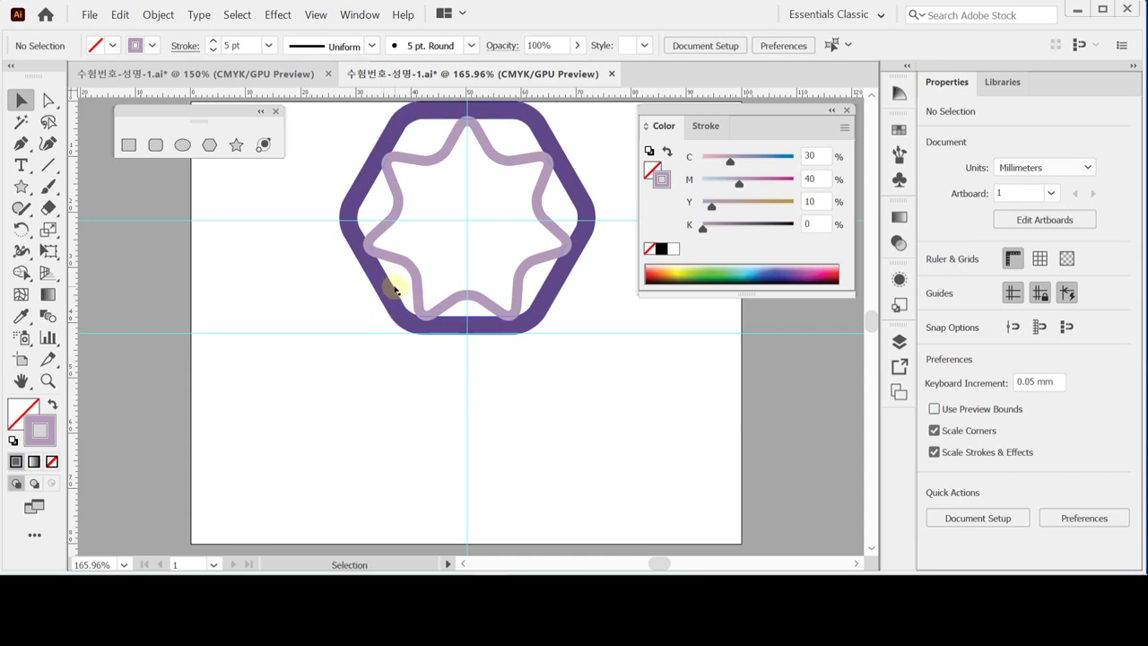
Step: Select the hexagon frame and the star together, nudge them slightly down inside the artboard's upper edge, and deselect them
key("space")
left_click_drag(425, 307, 383, 361)
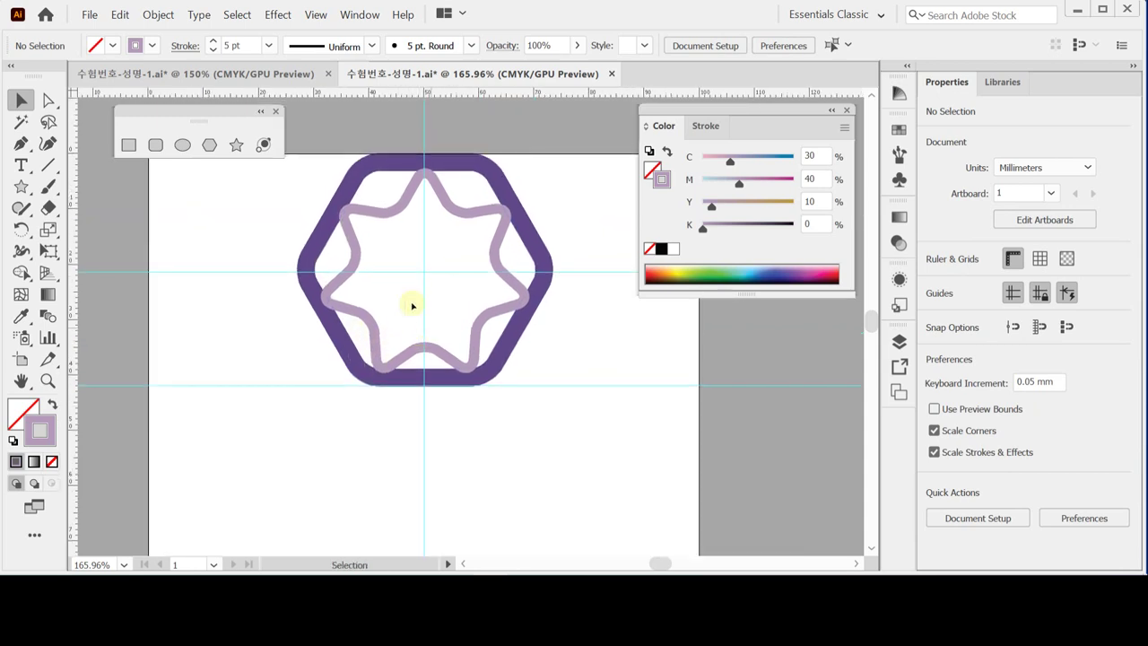
key("ctrl+space")
left_click(468, 264)
left_click_drag(487, 320, 413, 285)
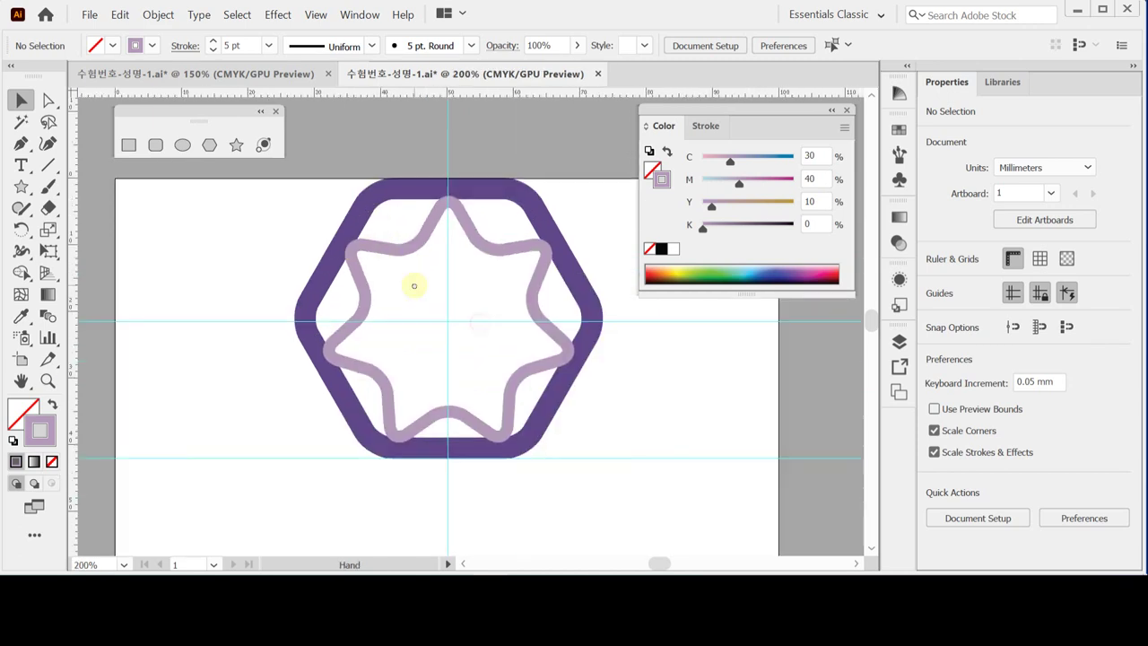
left_click_drag(277, 243, 512, 323)
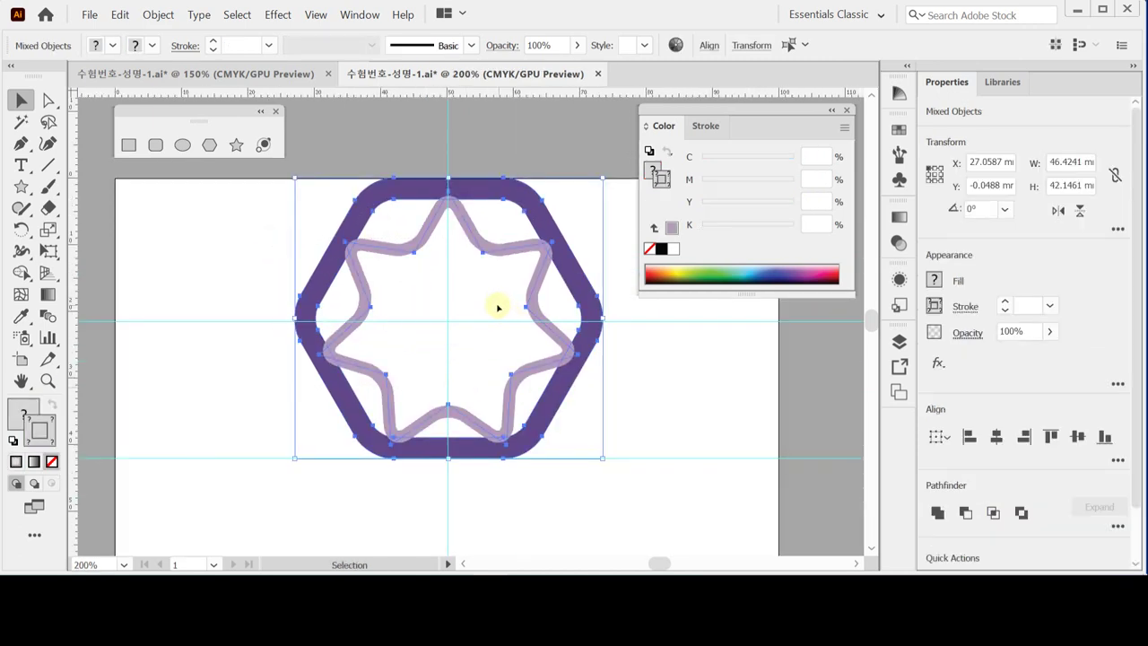
left_click(633, 367)
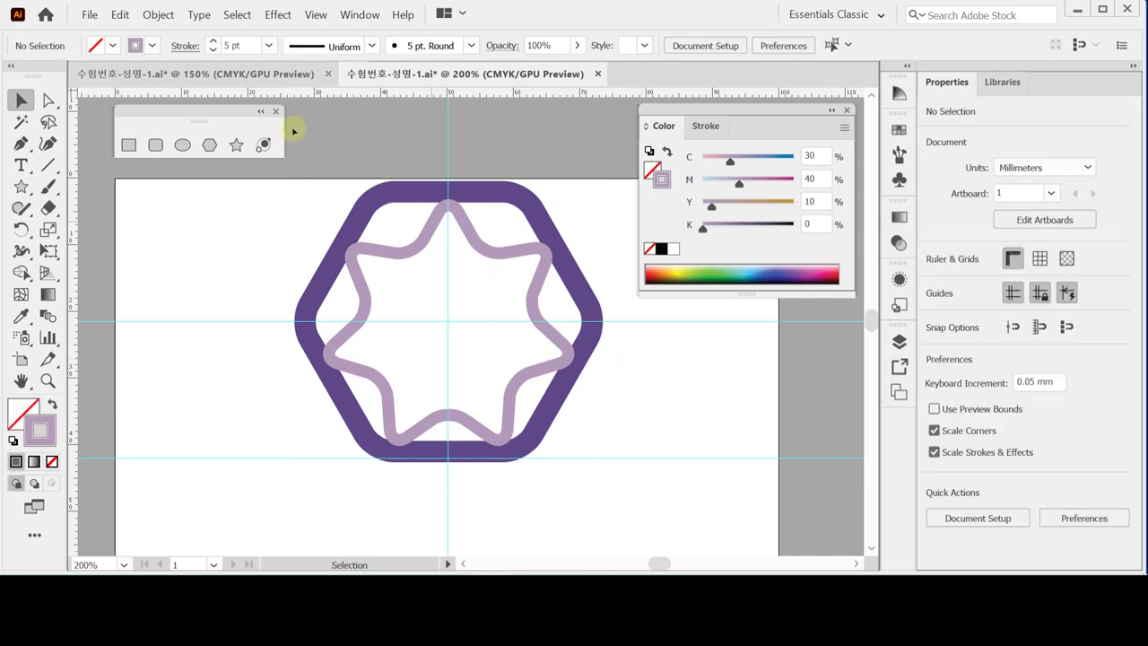
Step: Draw a 9 x 9 mm circle over the hexagon's upper-left side
left_click(182, 145)
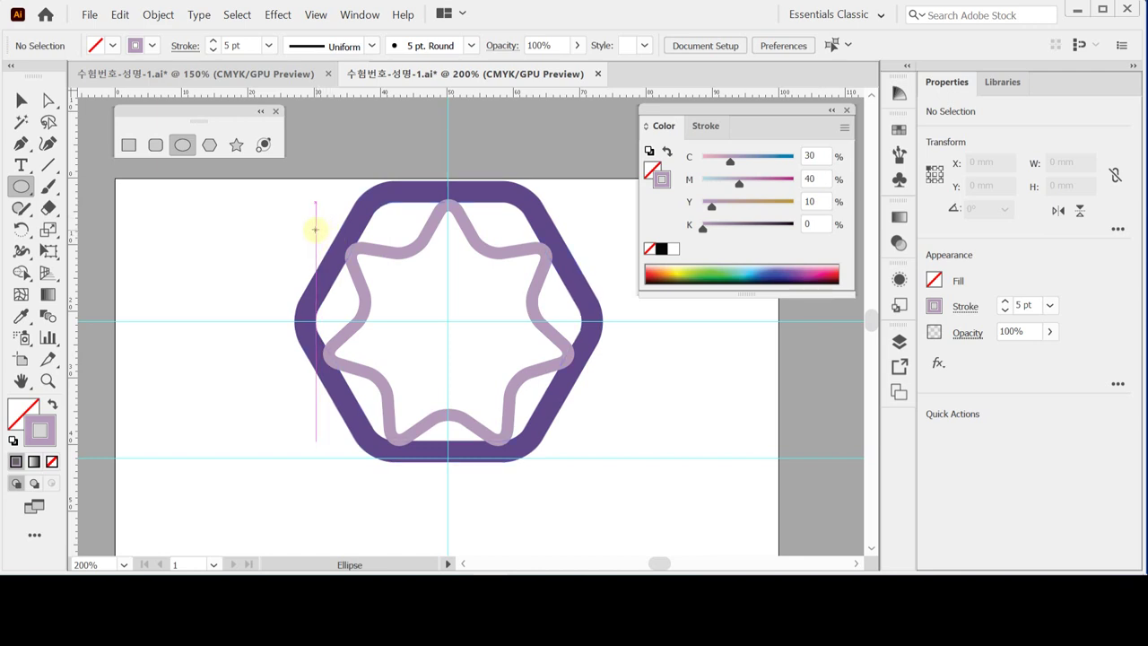
left_click(315, 231)
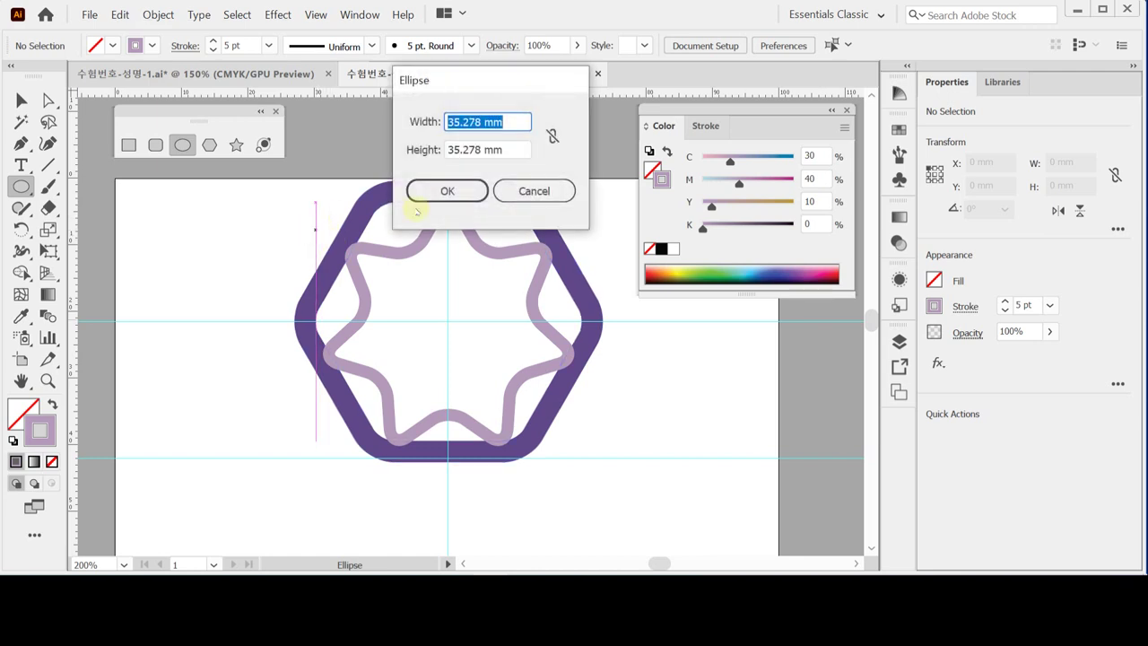
type("9")
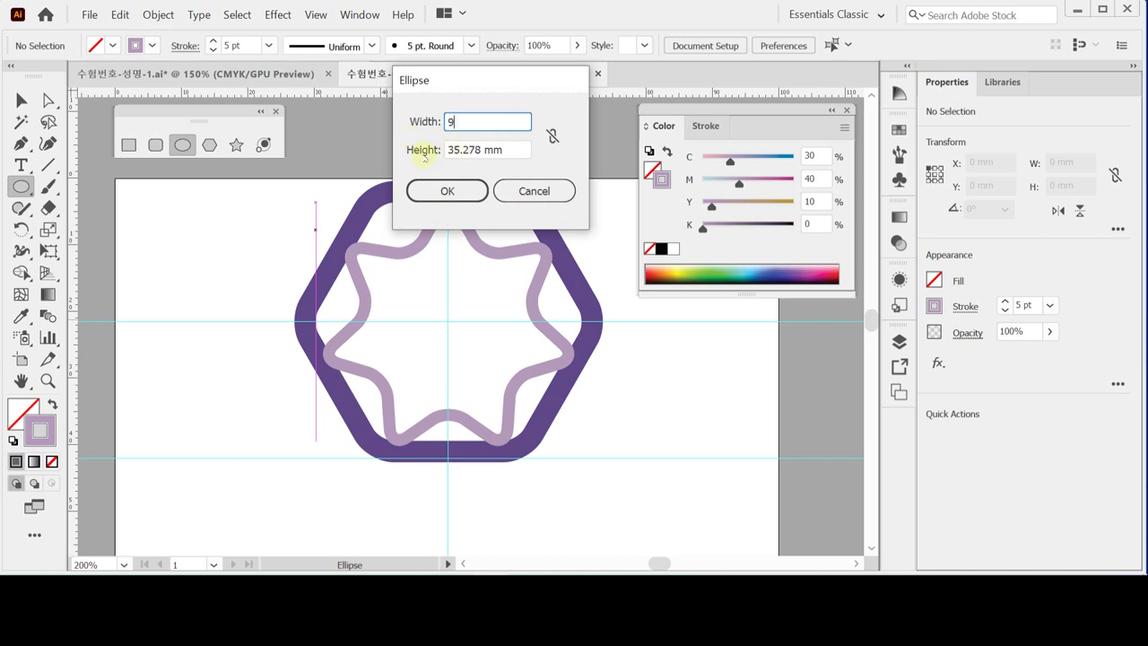
key("Tab")
type("9")
left_click(440, 190)
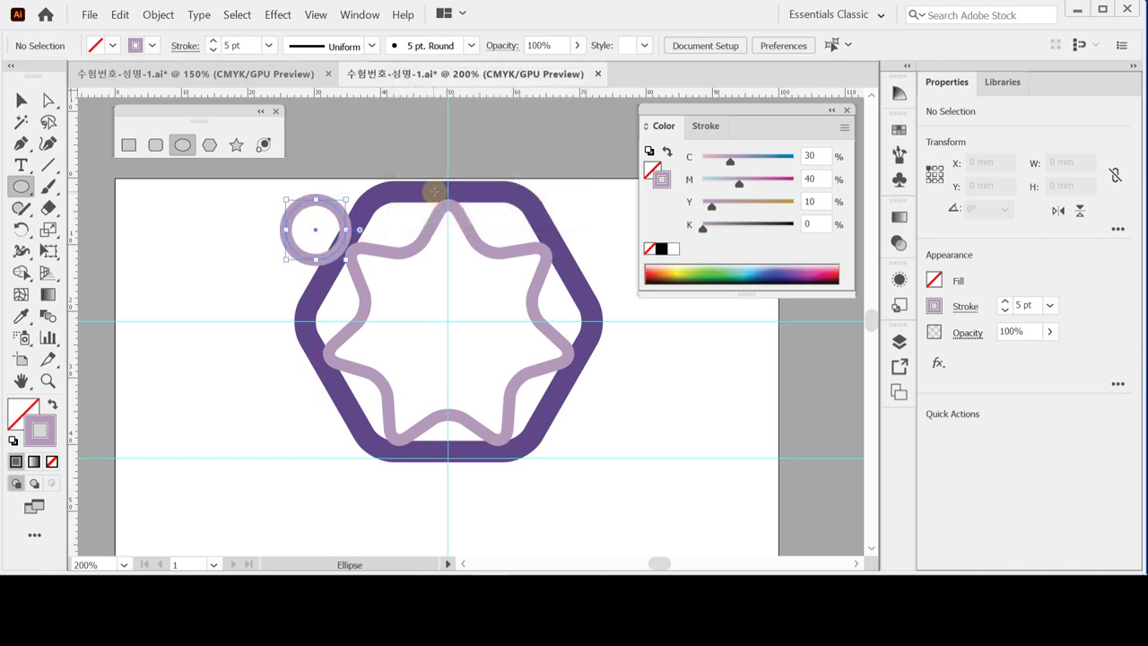
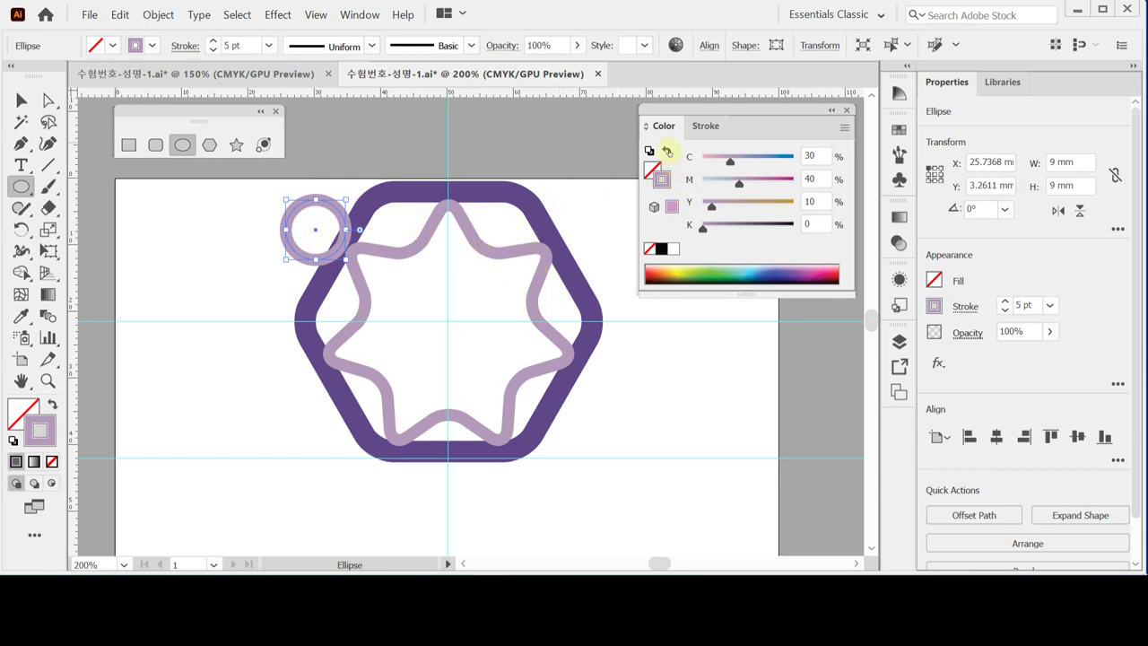
Step: Give the circle no stroke and a fill of C 40, M 10, Y 10, K 0
left_click(668, 150)
left_click(650, 170)
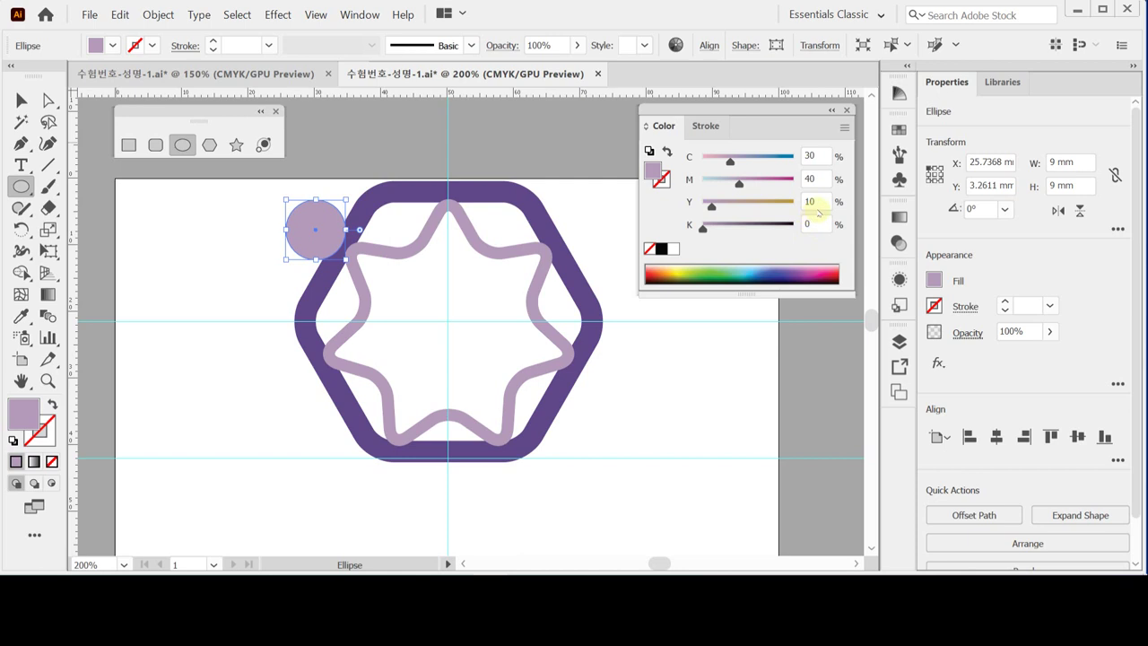
double_click(809, 156)
type("40")
key("Tab")
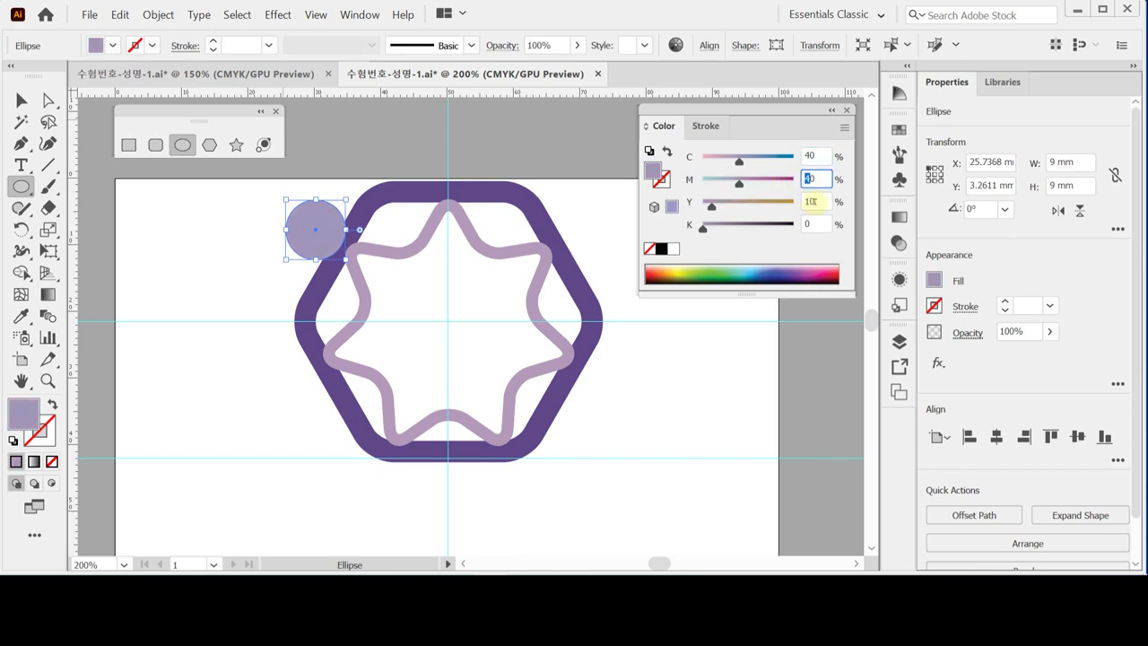
type("10")
key("Return")
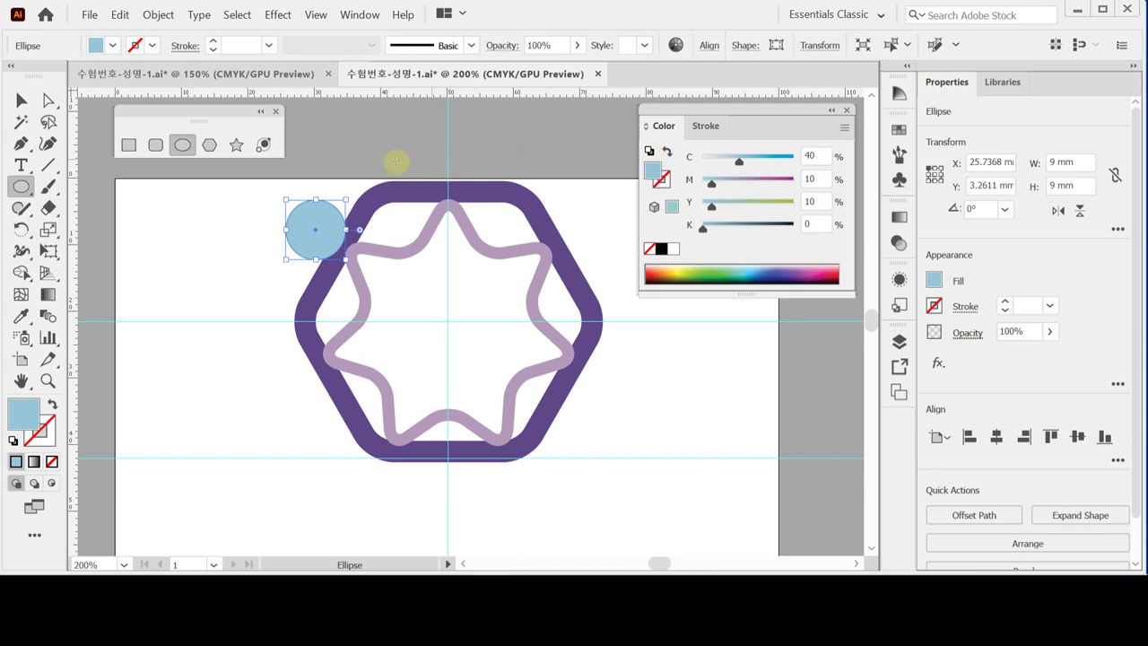
Step: Move the circle slightly down and to the right, to about X 26.32 mm and Y 4.12 mm, against the hexagon's upper-left side
left_click(410, 244, "ctrl")
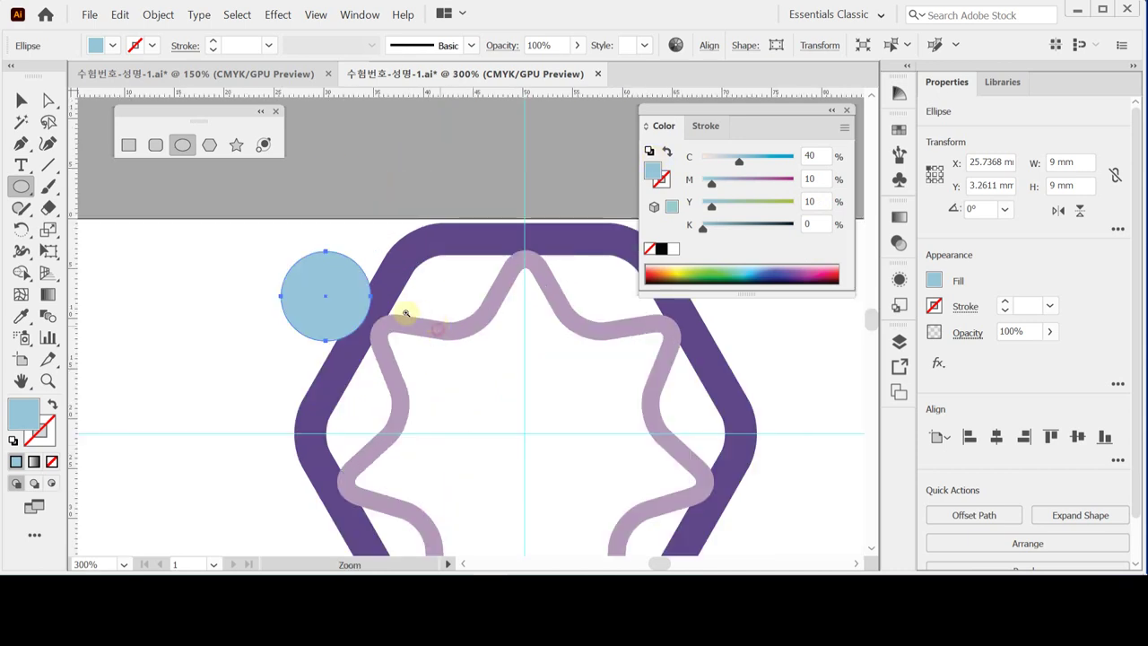
left_click(399, 314, "ctrl")
left_click_drag(318, 260, 344, 282)
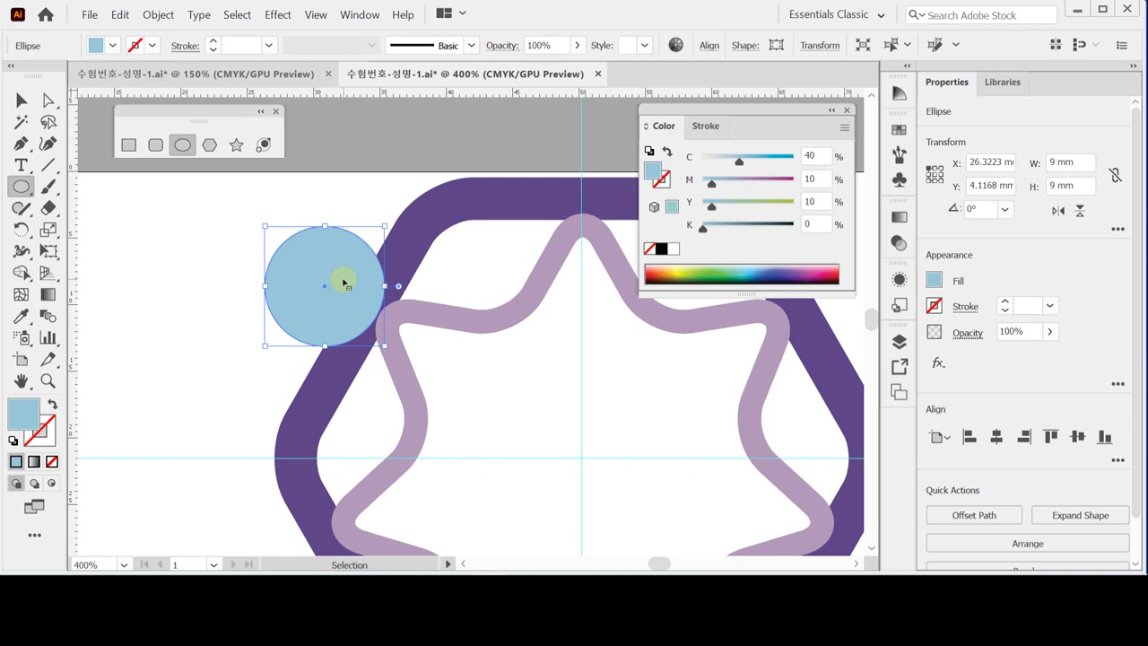
left_click_drag(343, 282, 344, 282)
key("ctrl+space")
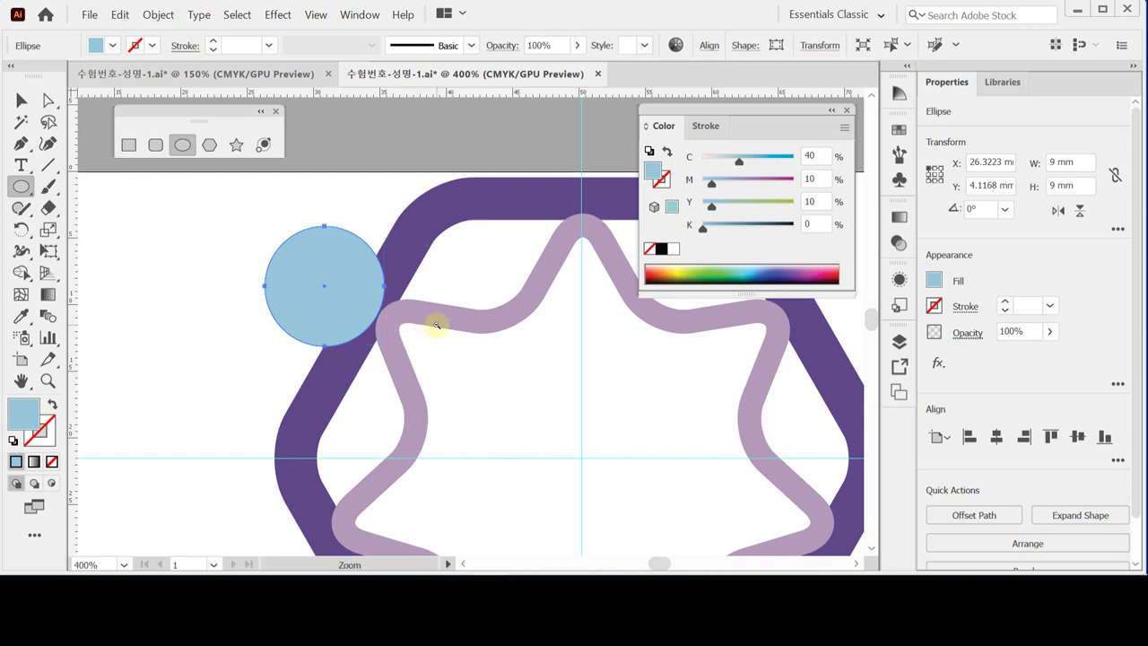
left_click(435, 325, "ctrl+alt")
left_click(454, 325, "ctrl+alt")
left_click_drag(487, 318, 425, 285)
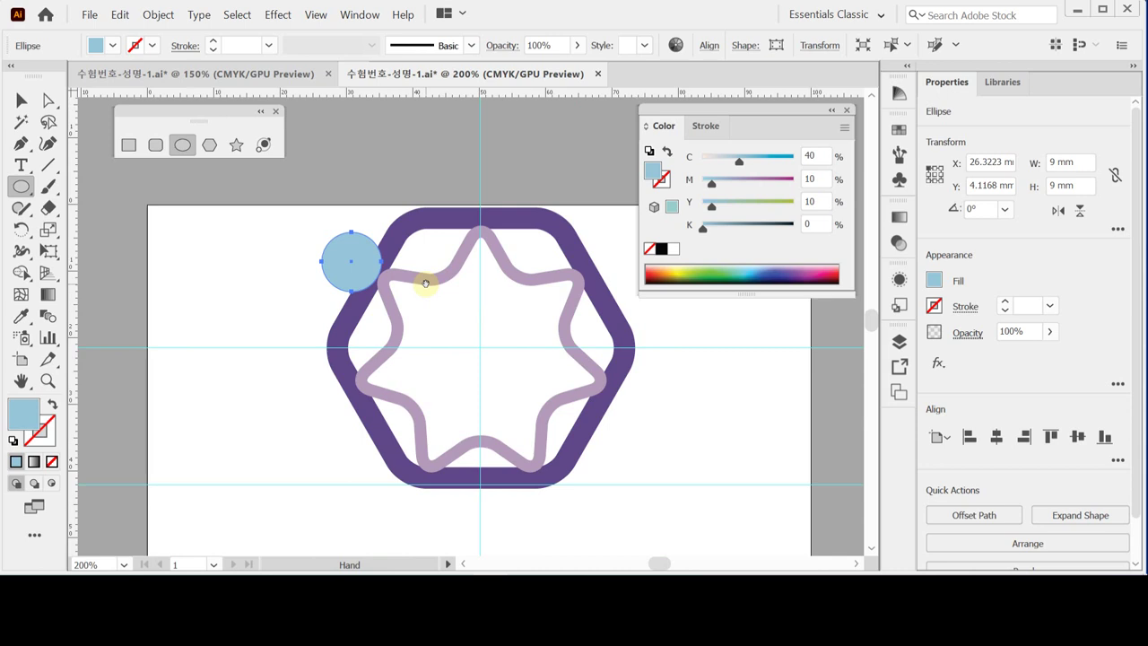
key("space")
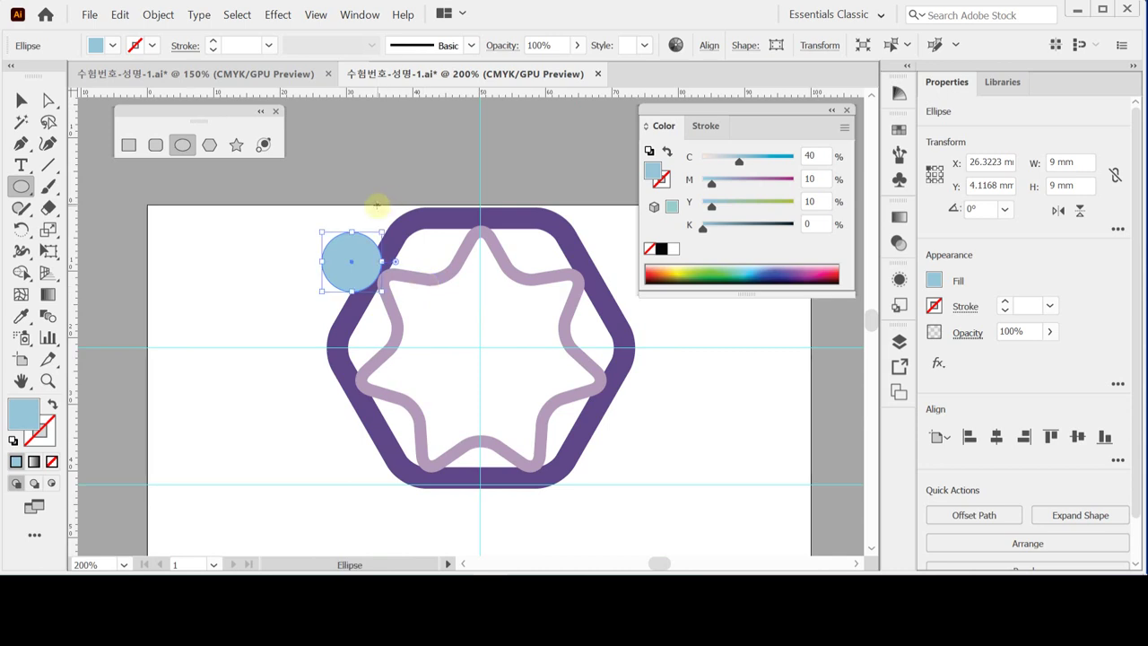
key("a")
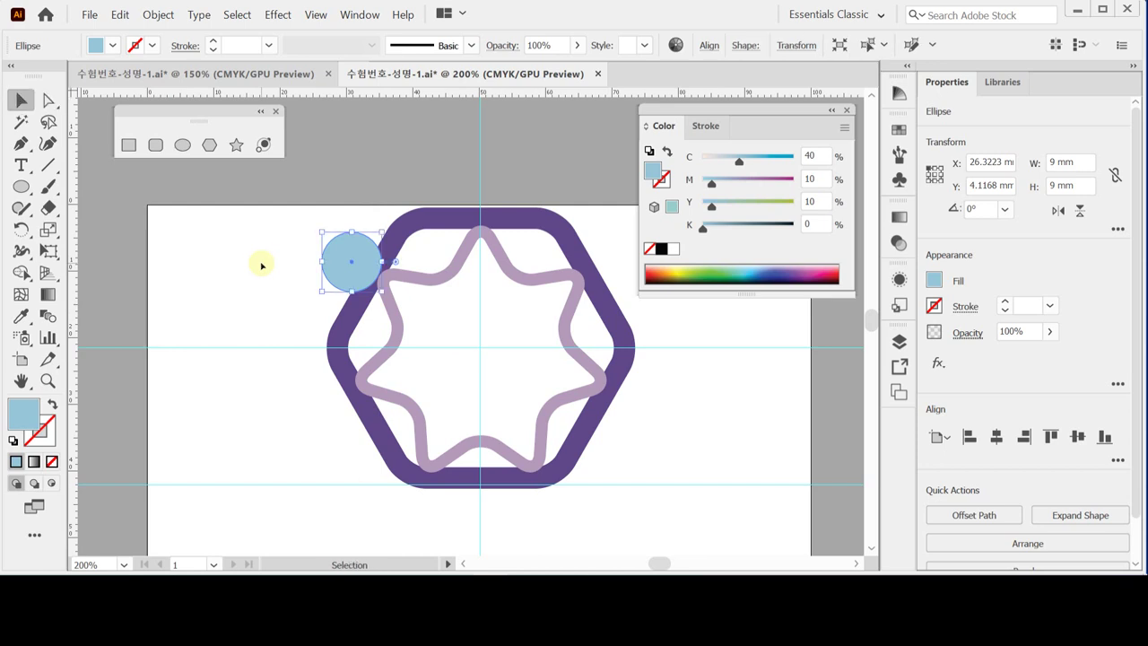
key("v")
key("a")
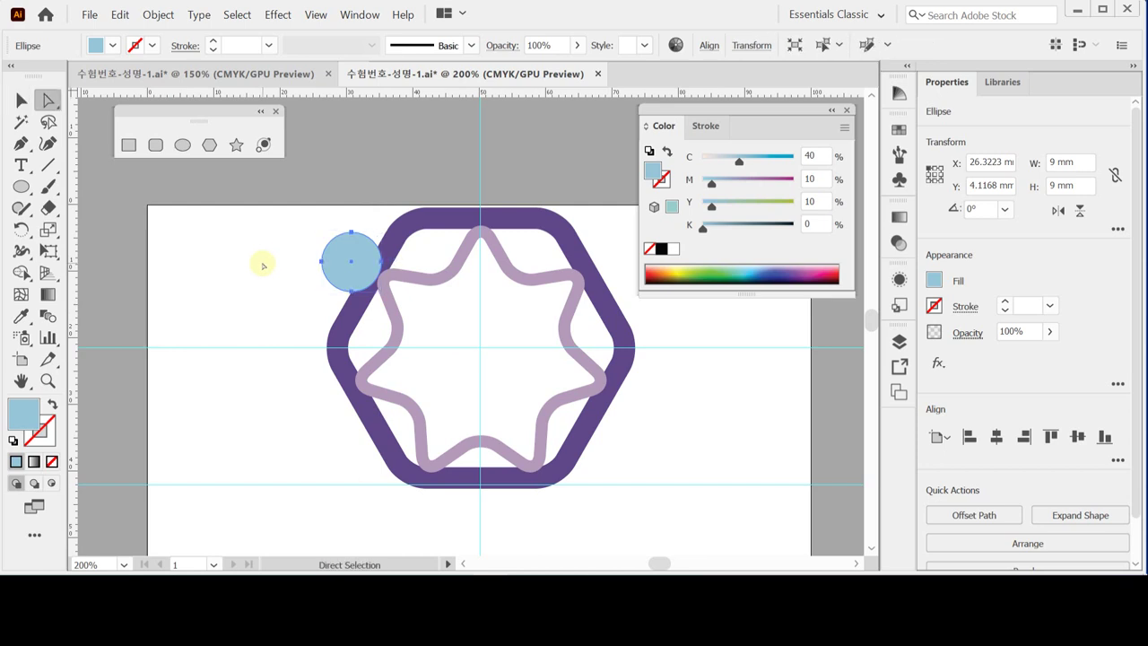
key("v")
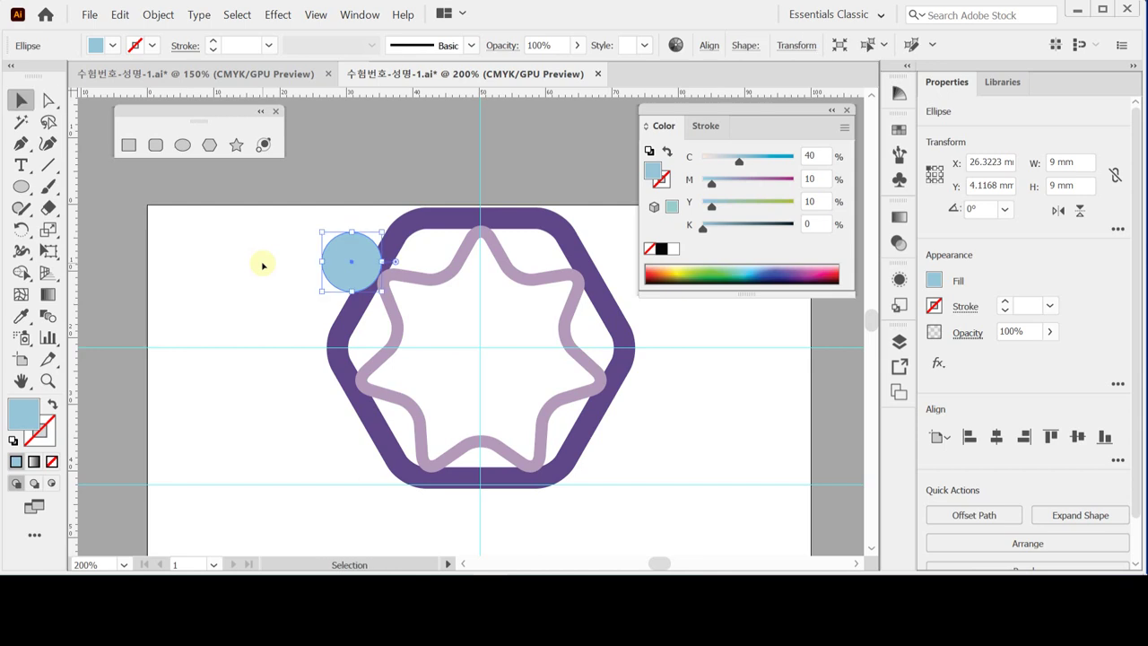
key("a")
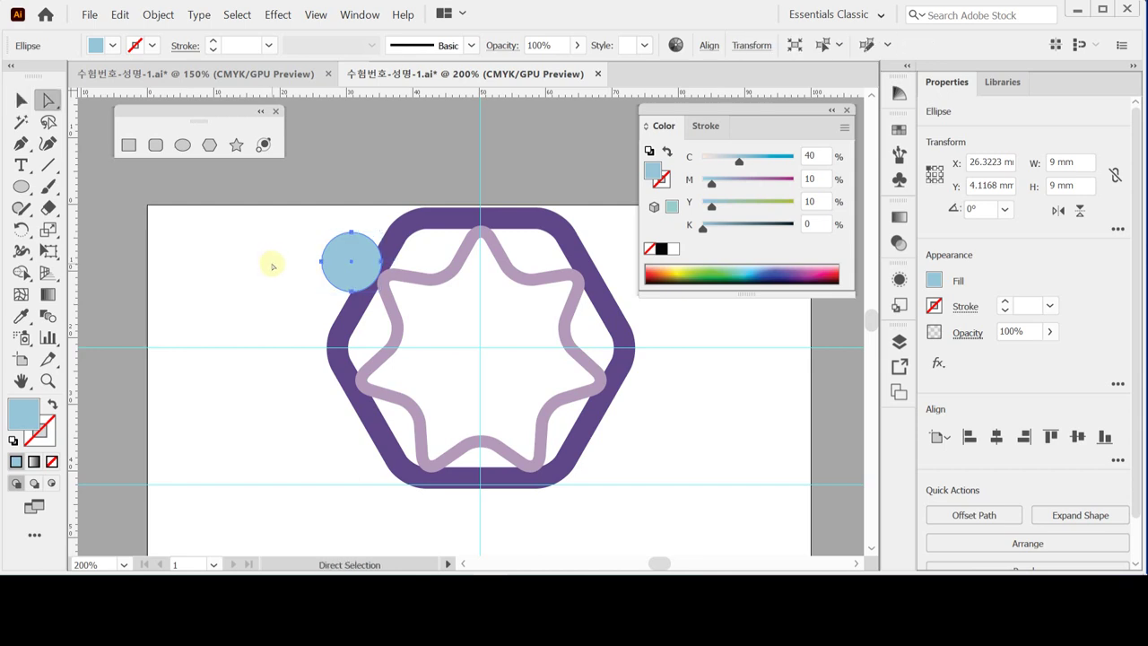
key("v")
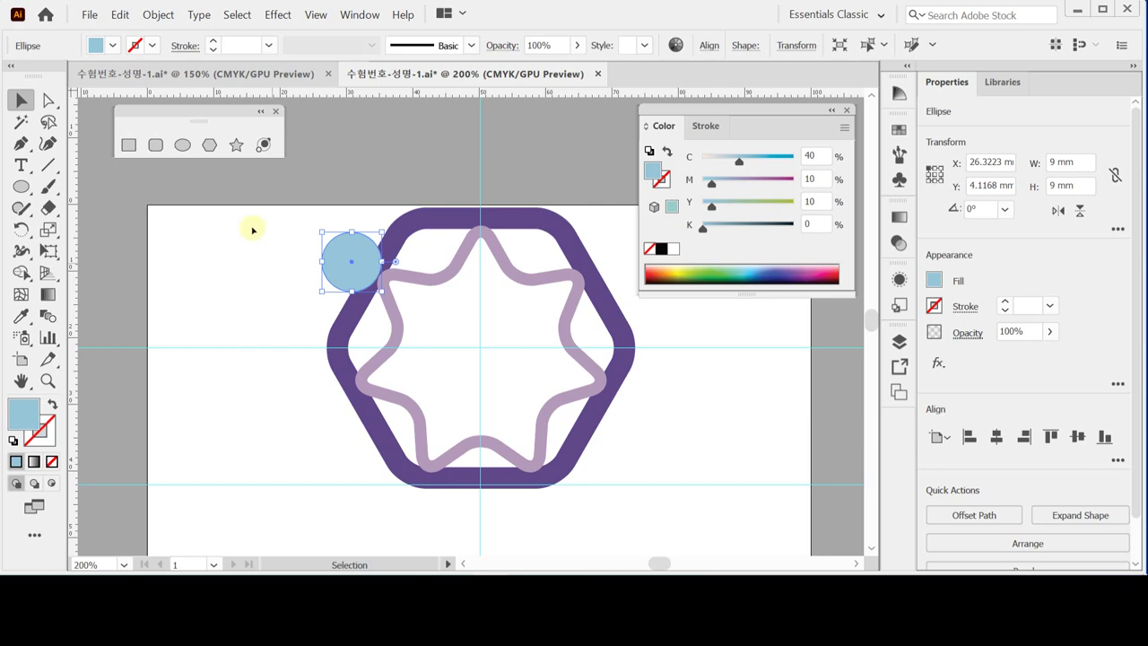
Step: Nudge the circle up and slightly to the right, to about X 26.47 mm and Y 3.52 mm
left_click(182, 144)
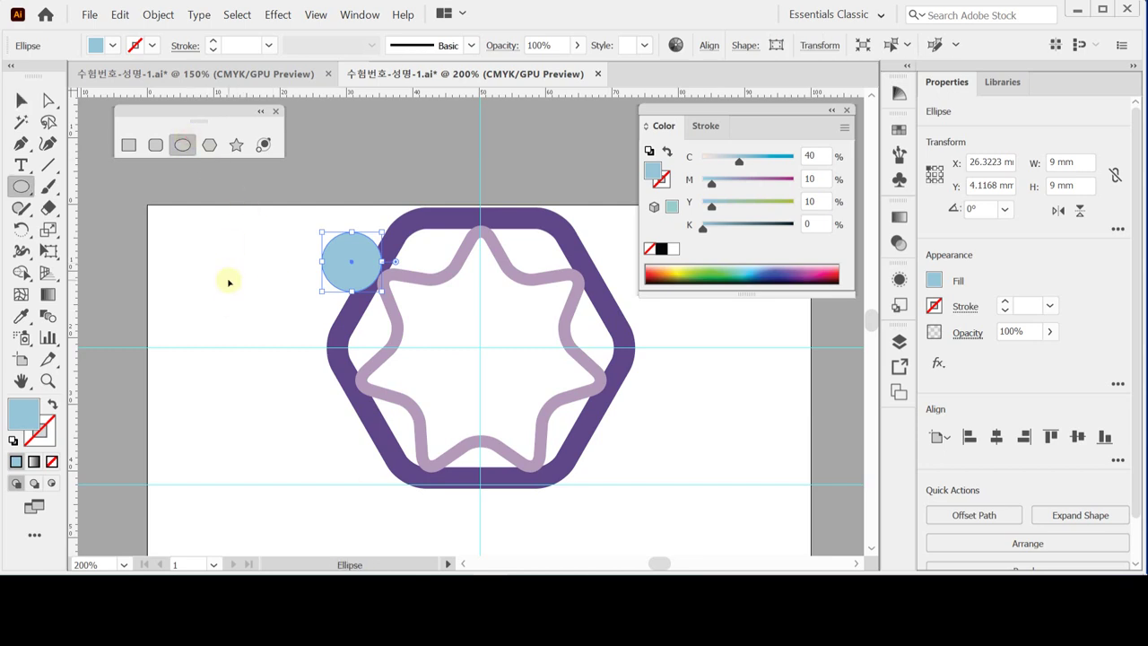
key("ctrl")
key("Up")
key("Up")
key("Up")
key("Up")
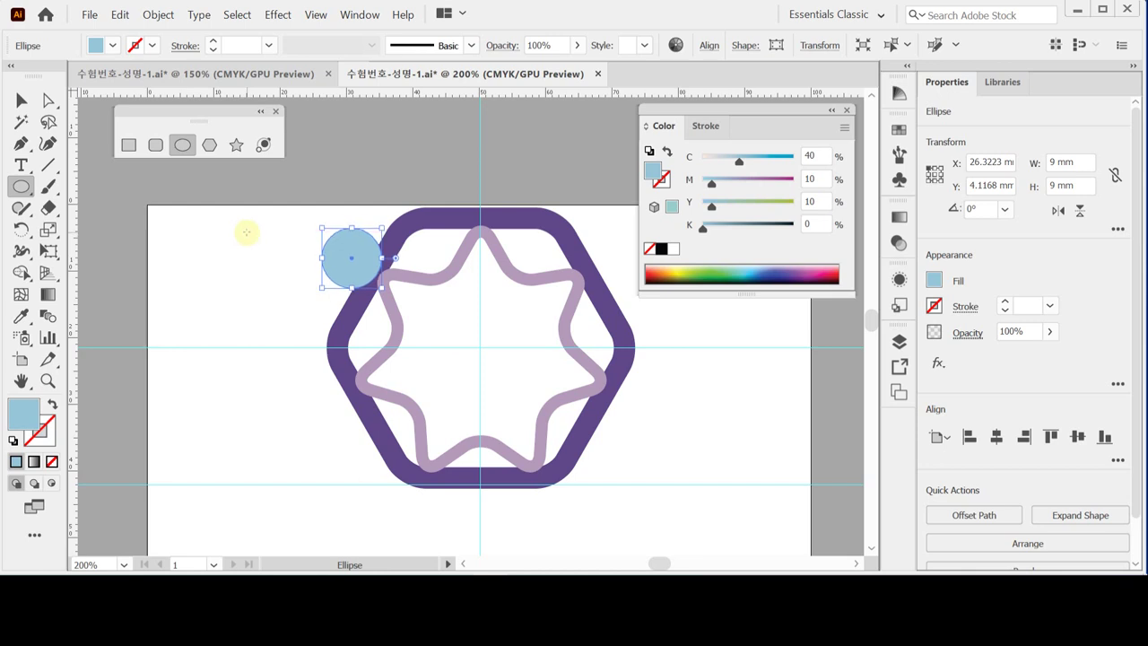
key("Right")
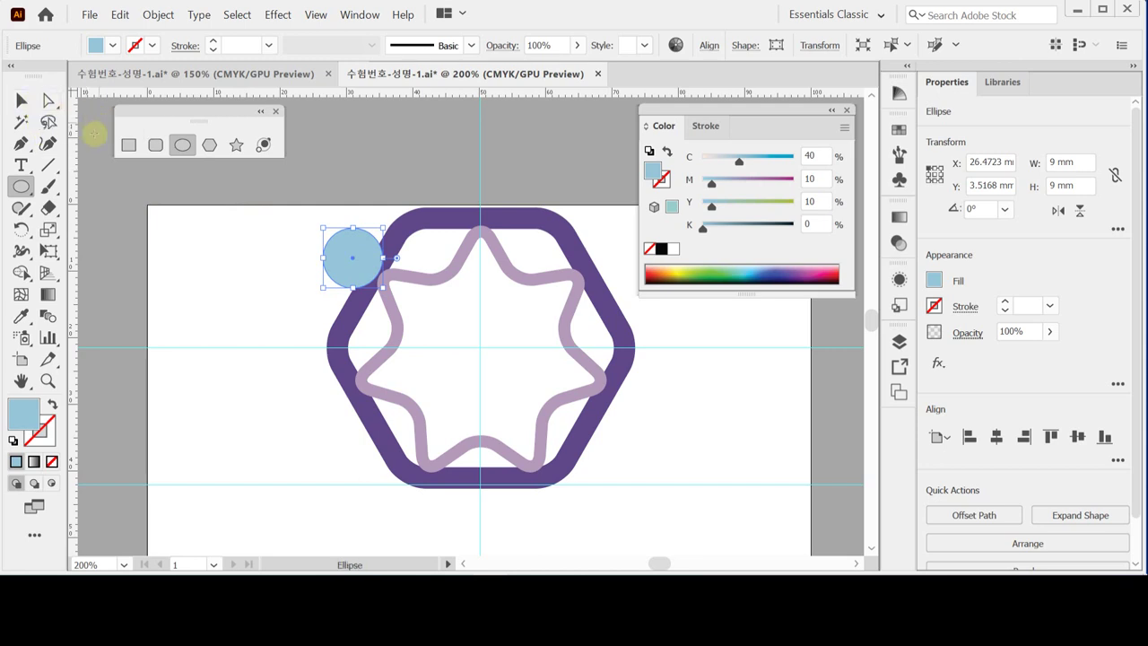
left_click(158, 15)
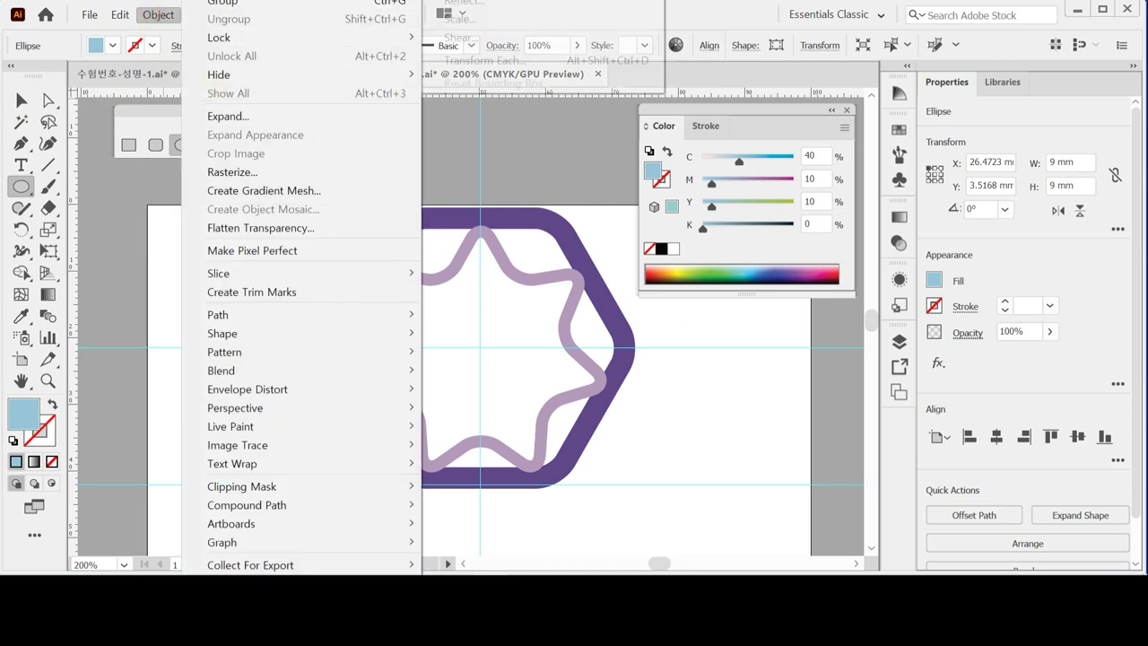
mouse_move(233, 0)
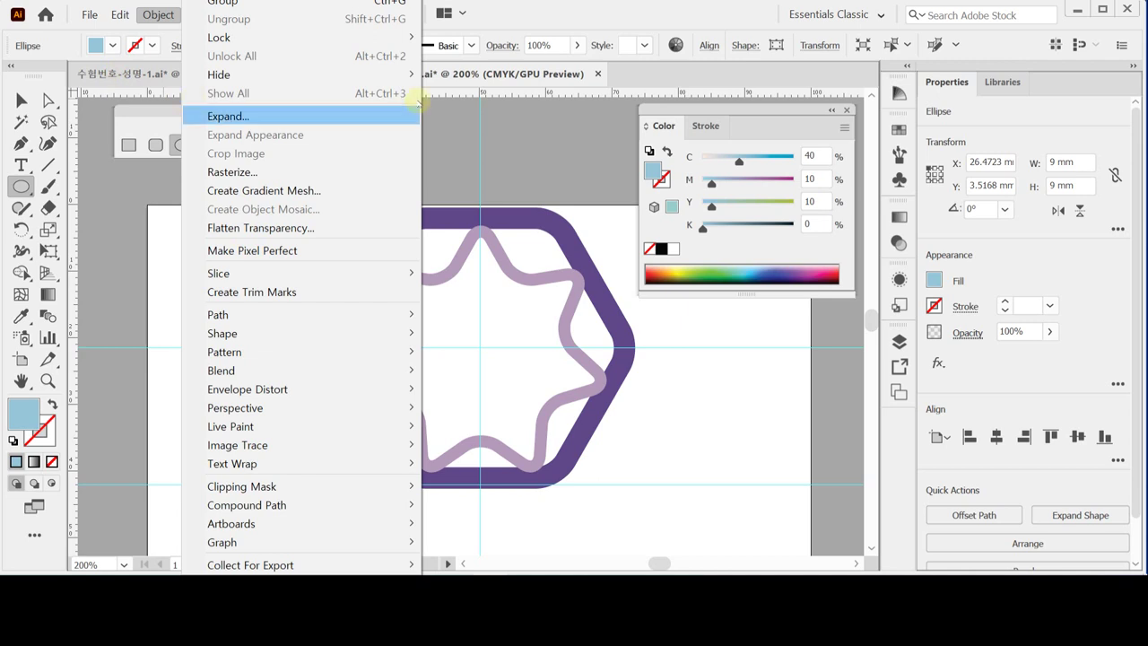
key("Escape")
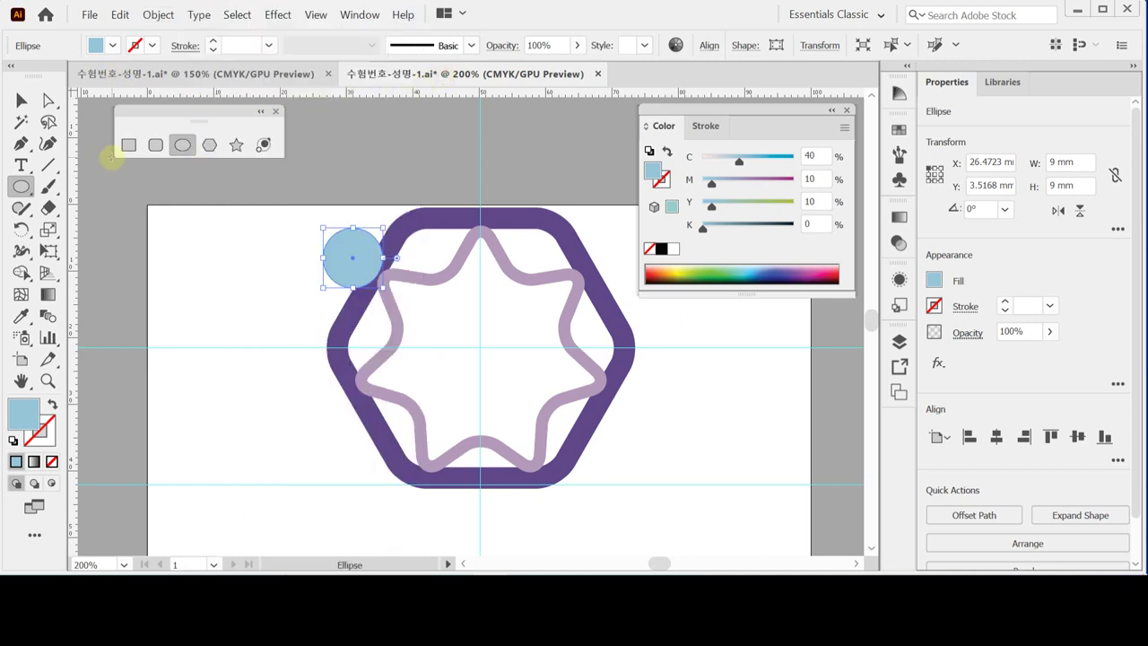
Step: Copy the light blue circle with a Move offset of -4.5 mm horizontally and 20.5 mm vertically
left_click(21, 100)
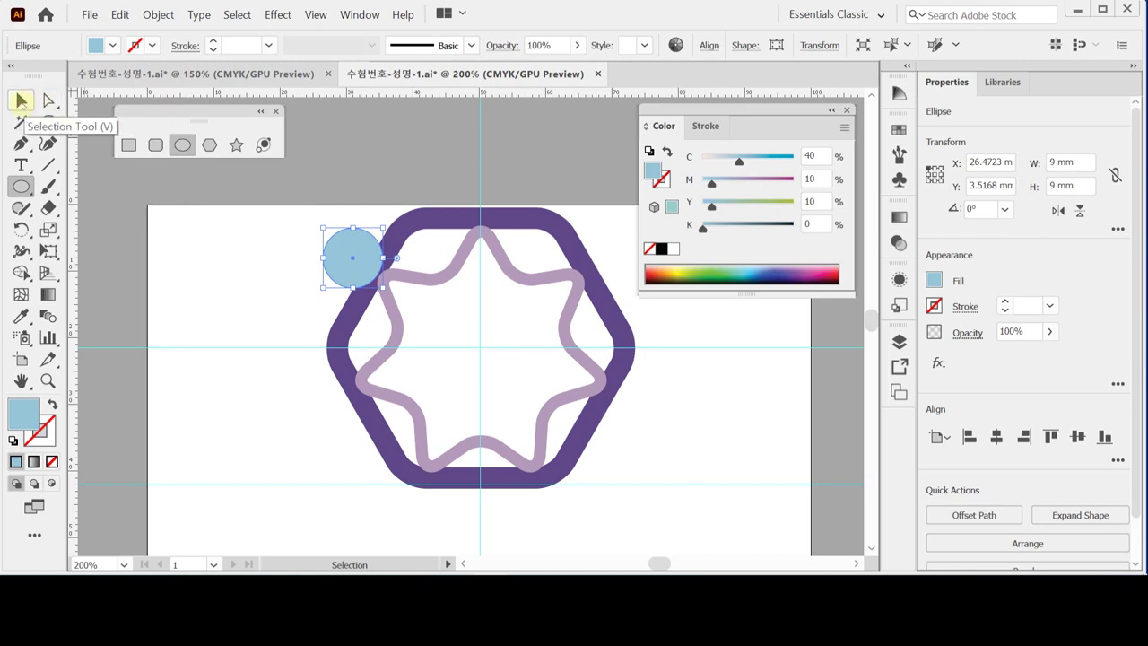
double_click(22, 100)
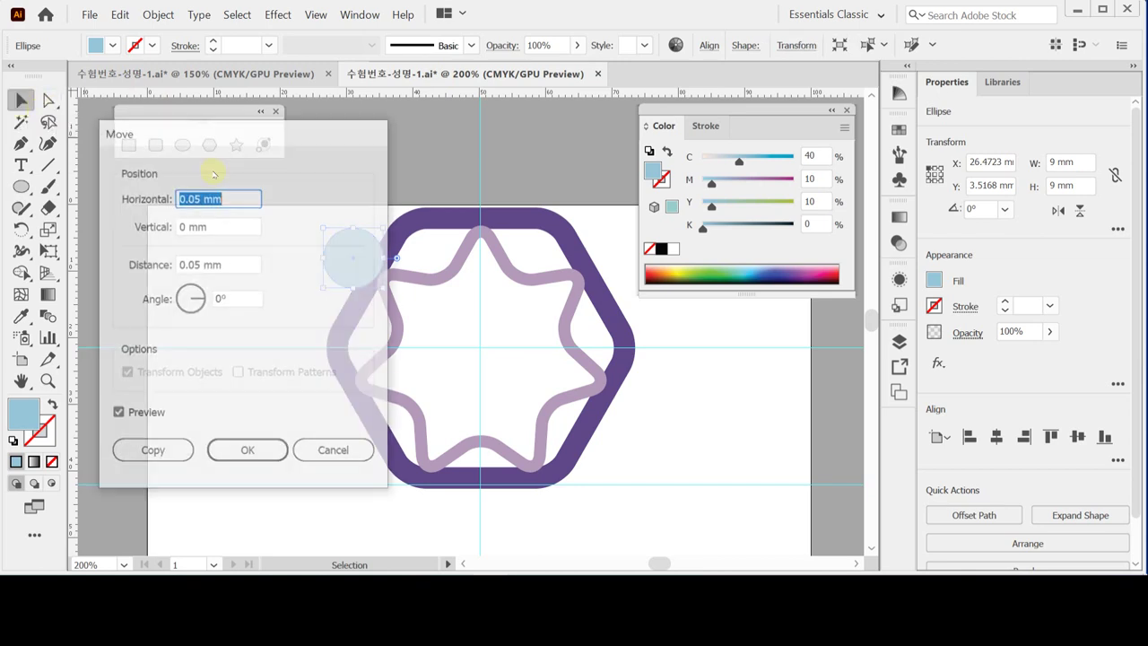
left_click_drag(231, 133, 221, 172)
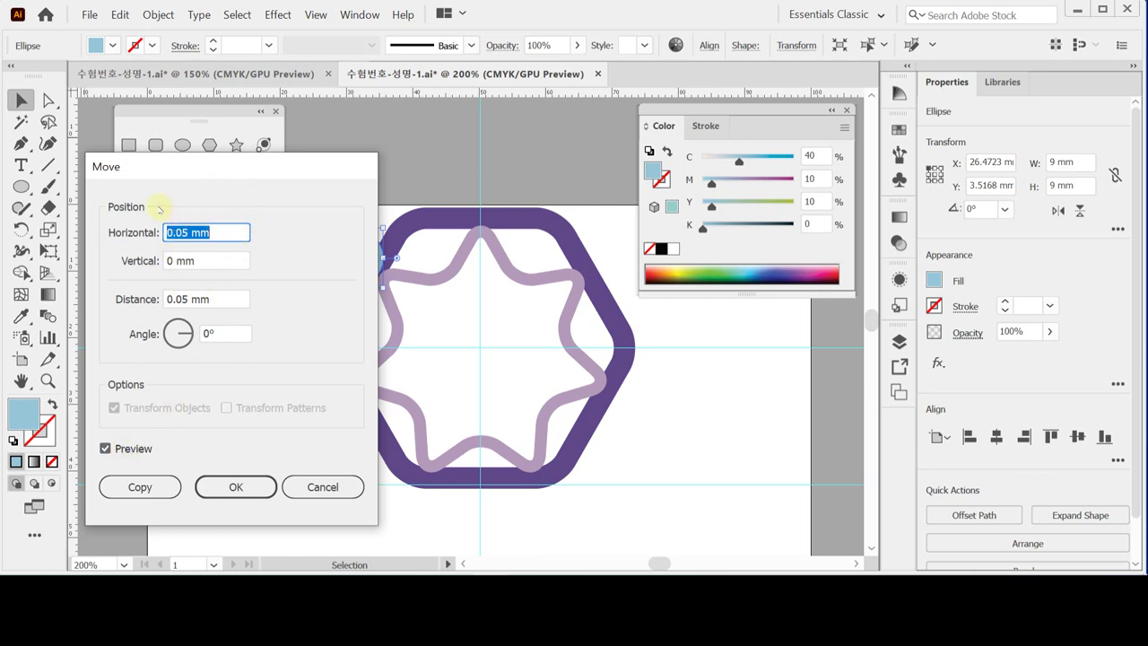
type("-4.5")
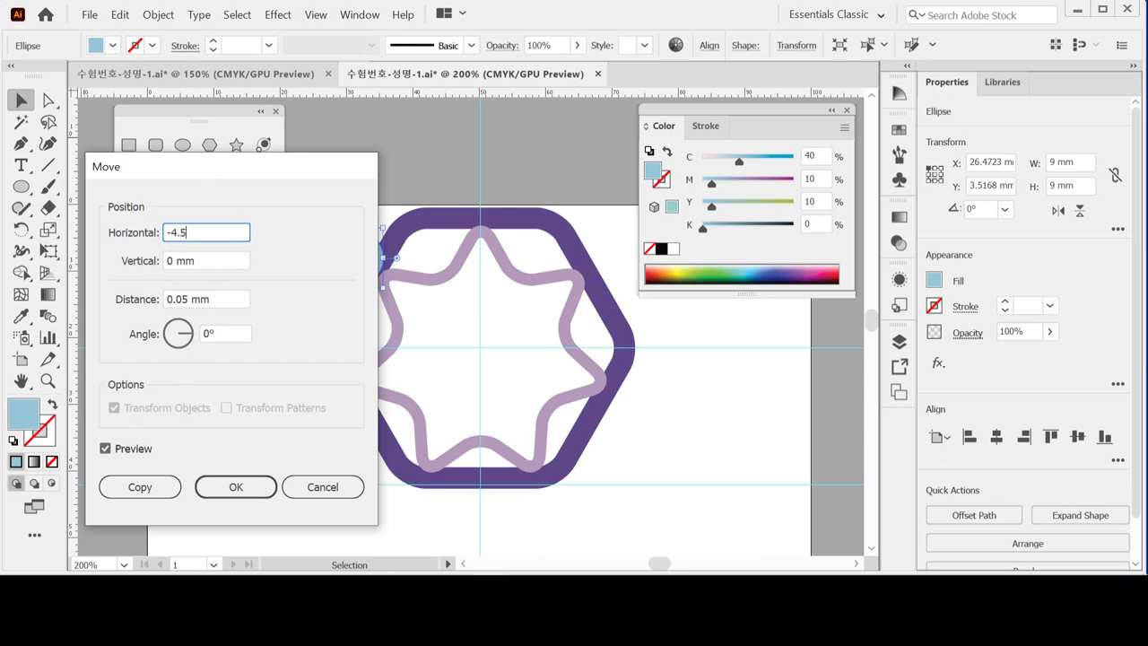
key("Tab")
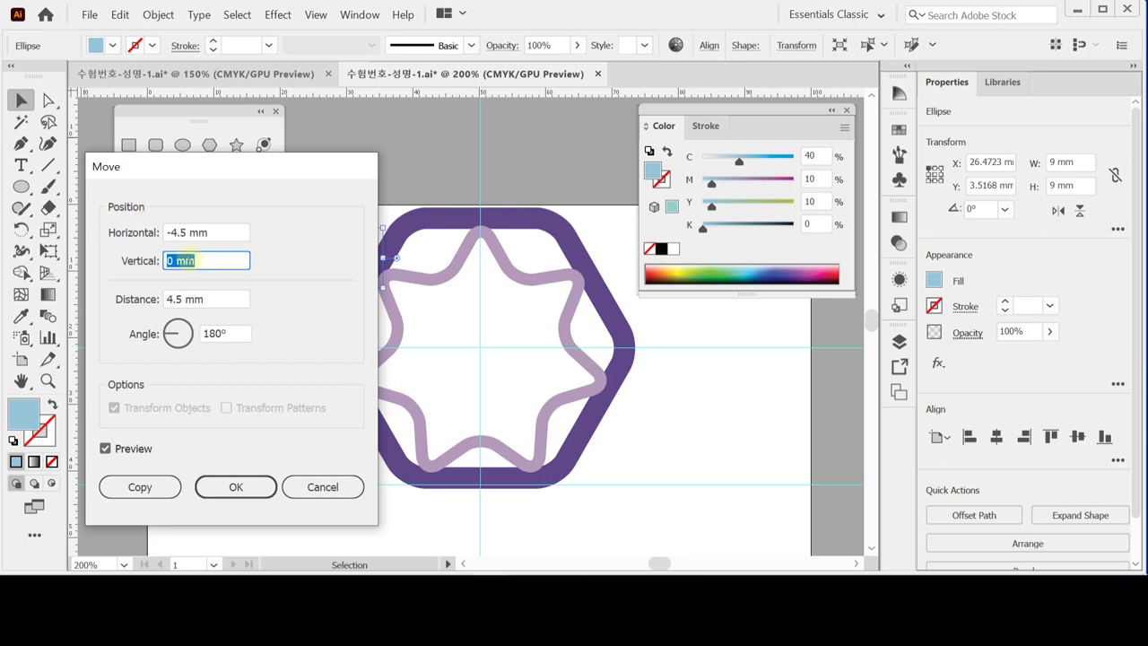
type("20.5")
key("Tab")
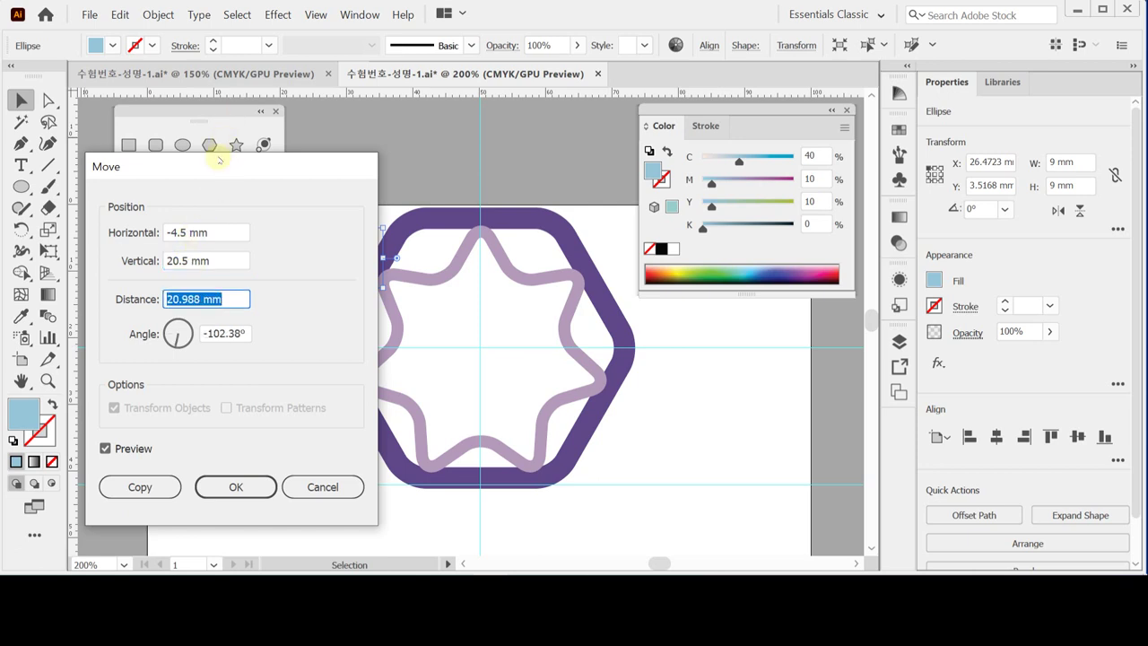
left_click_drag(214, 162, 704, 124)
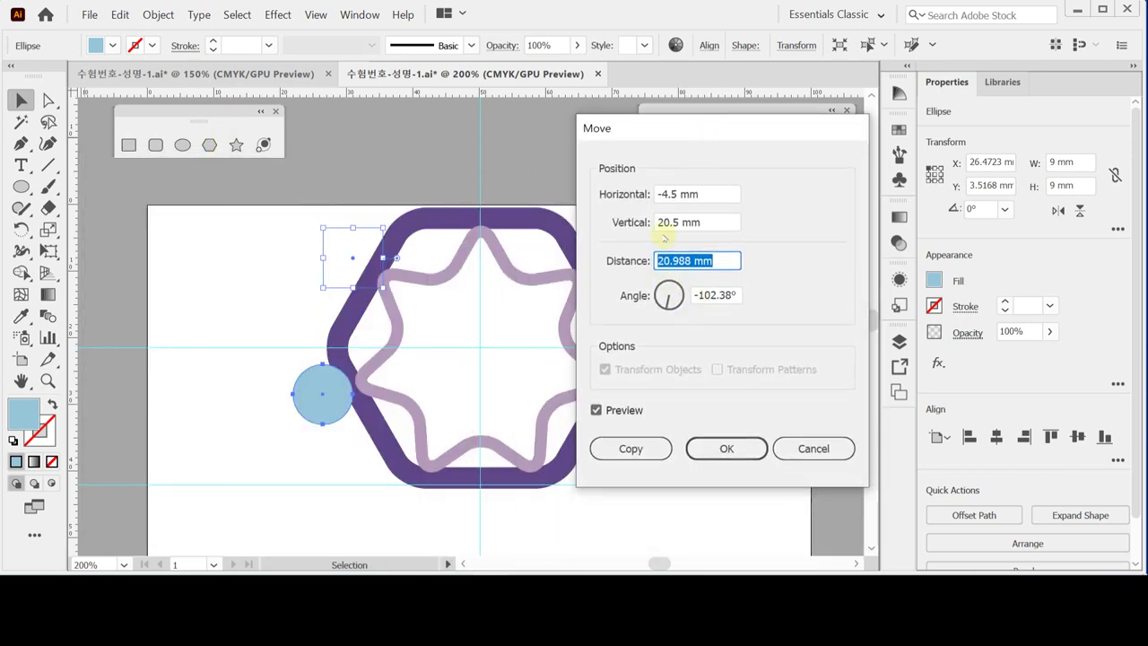
left_click(606, 410)
left_click(607, 410)
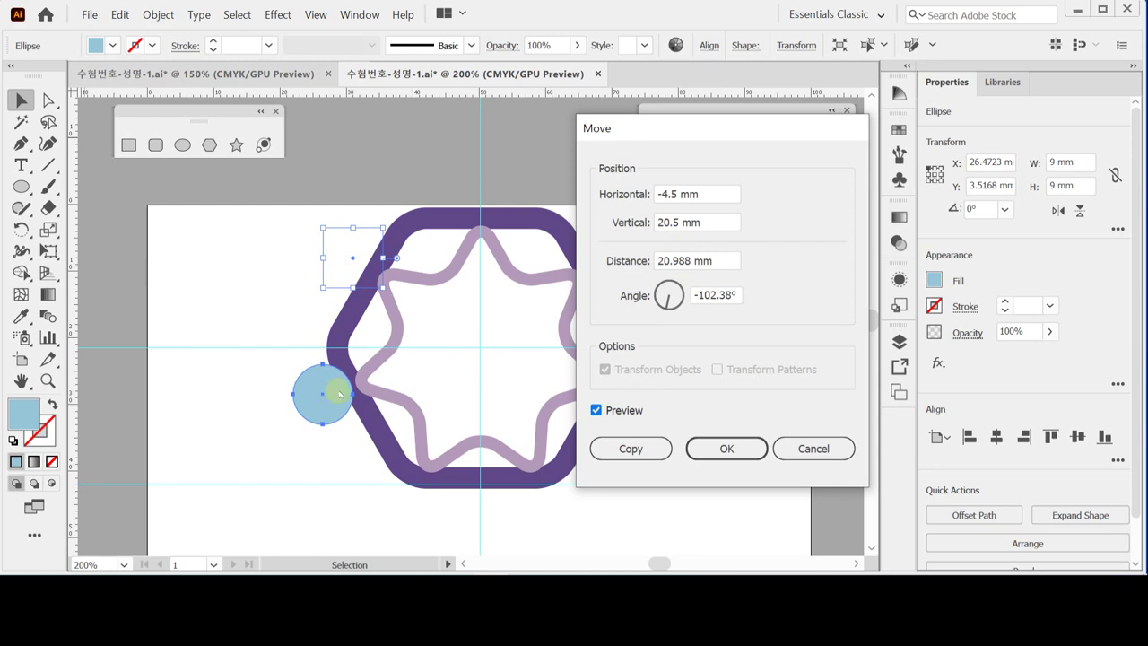
left_click(630, 448)
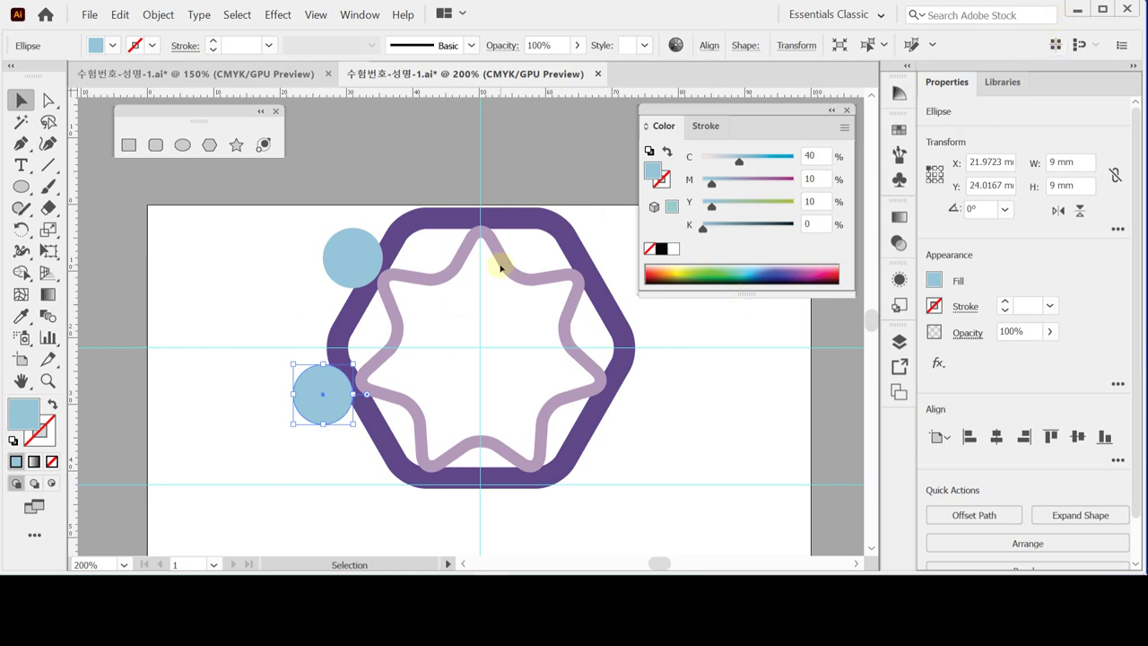
Step: Move the copied circle slightly up and right against the hexagon's lower-left side, to about X 22.12 mm and Y 22.90 mm
left_click(330, 404)
left_click_drag(328, 409, 324, 407)
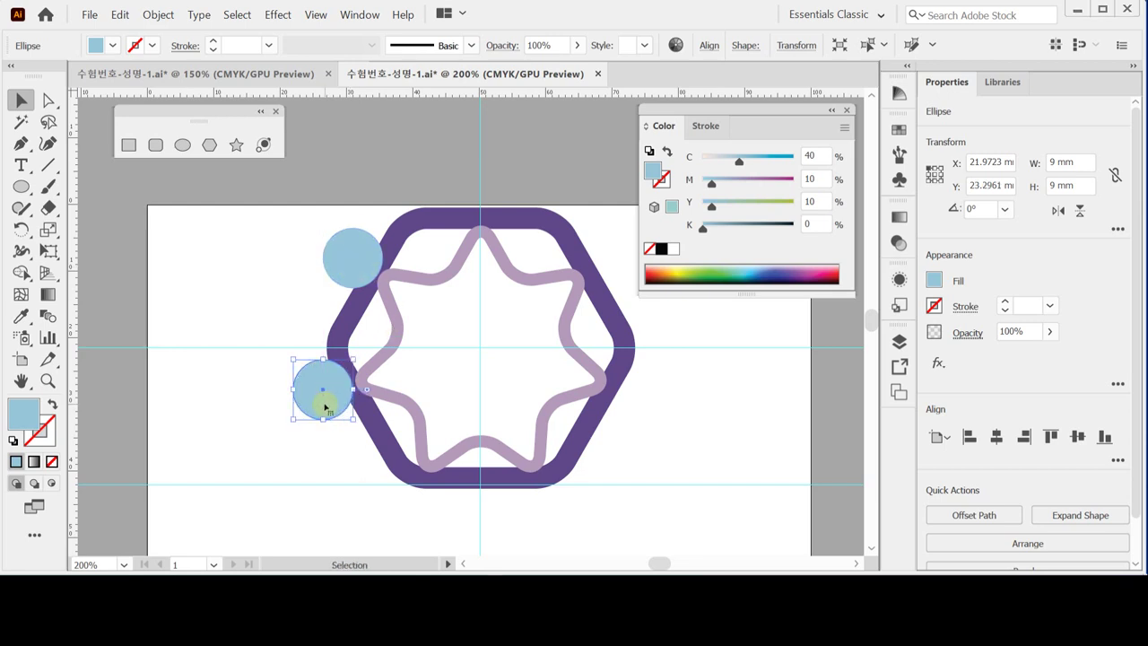
left_click(325, 403)
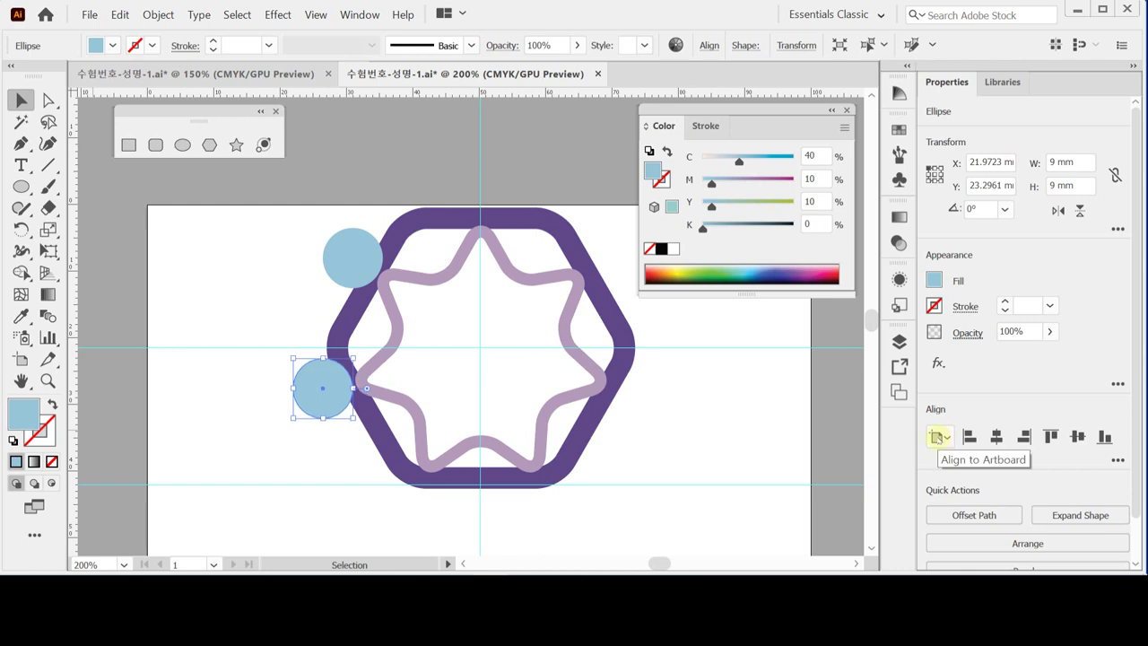
key("Up")
key("Right")
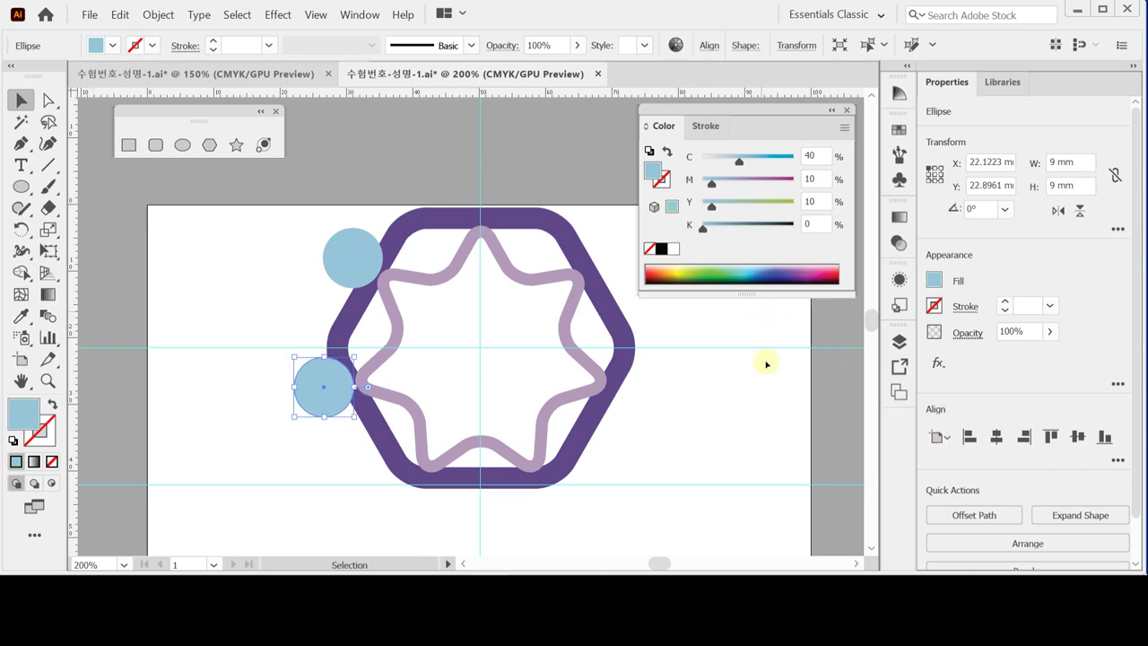
double_click(47, 100)
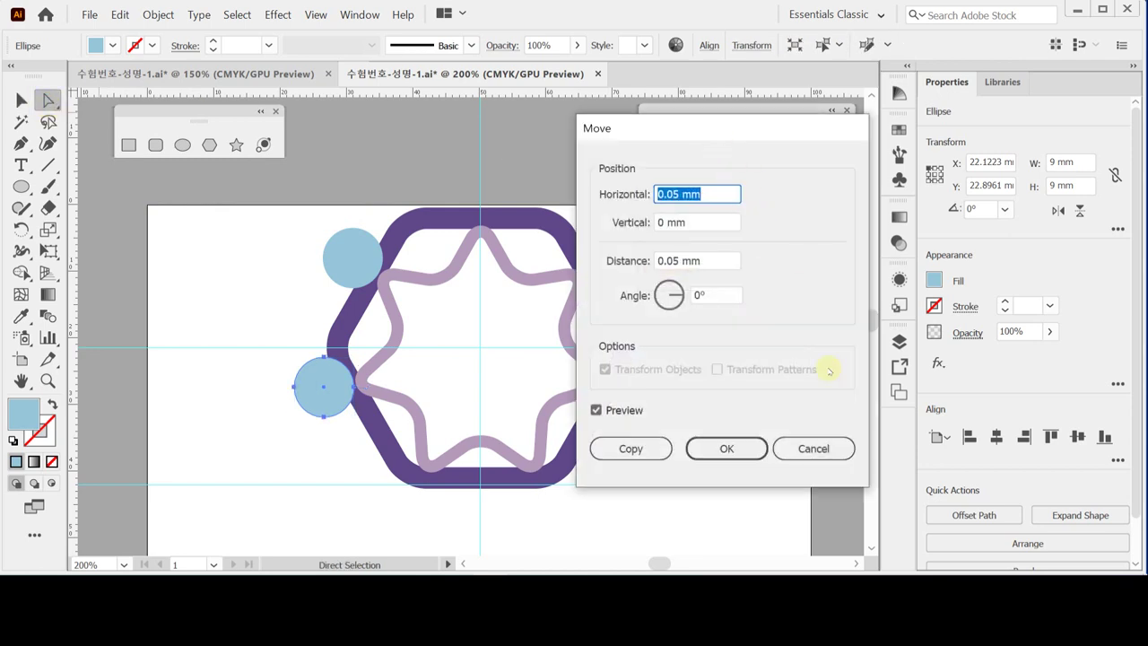
left_click(813, 448)
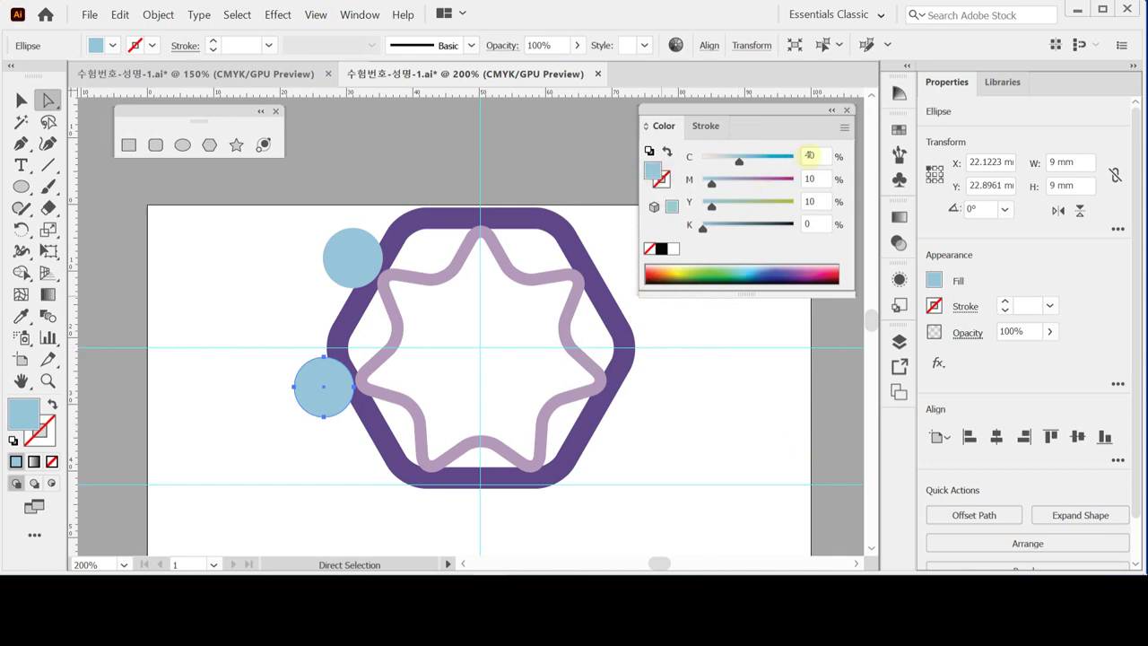
Step: Set the lower circle's fill to C 30, M 40, Y 10, K 0 and save the document
left_click(790, 155)
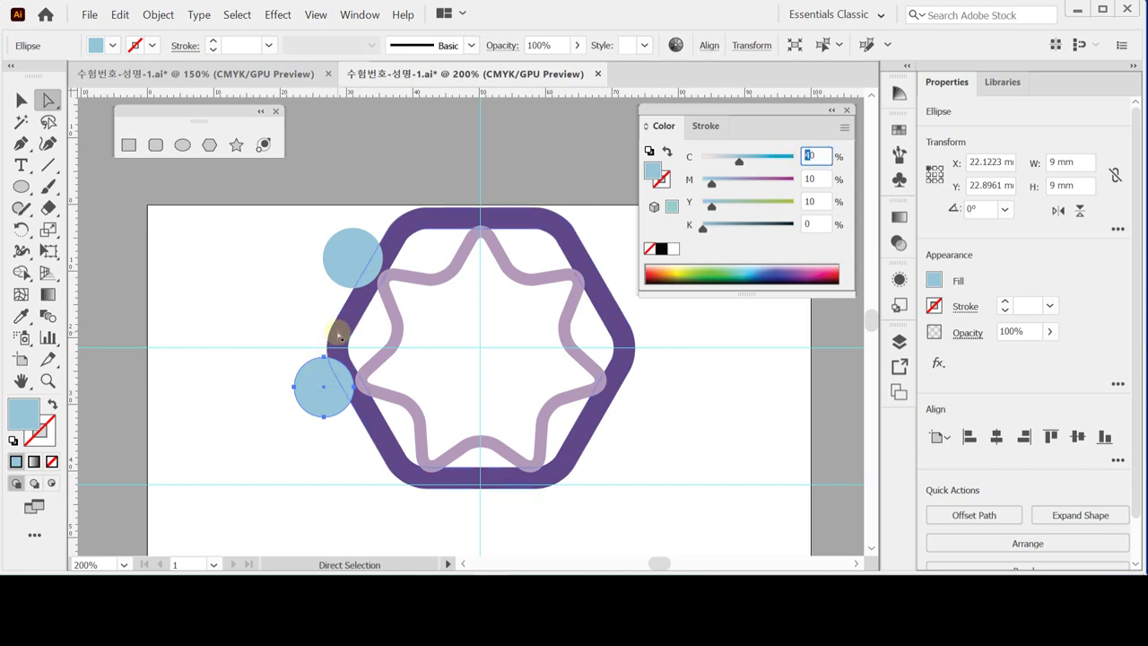
type("0")
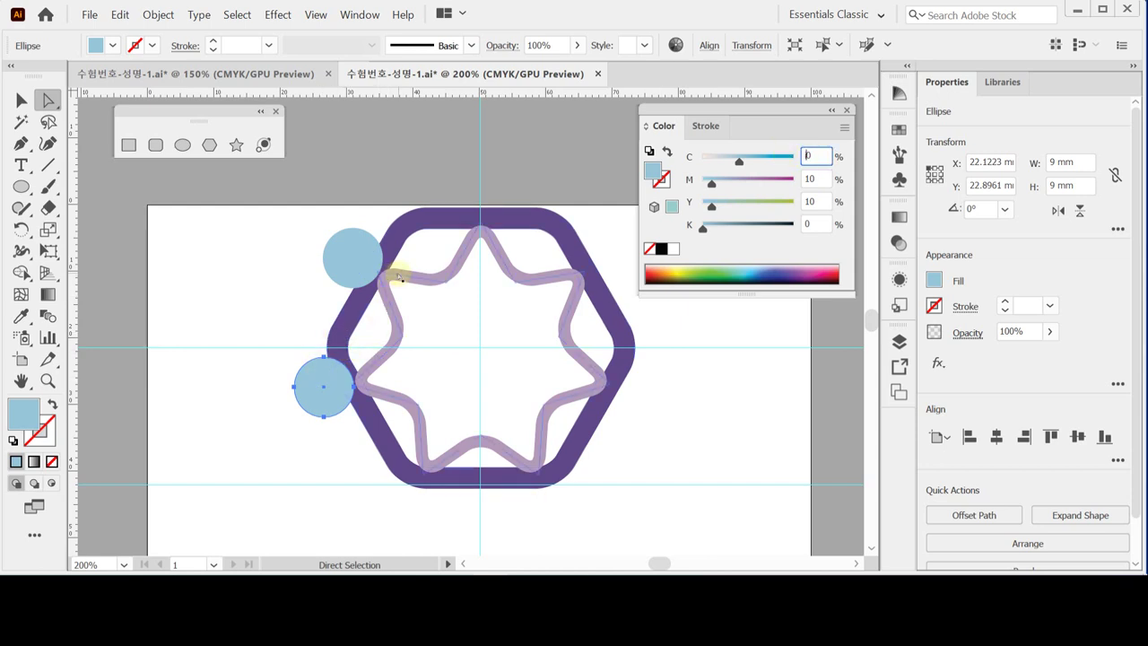
left_click(810, 154)
left_click_drag(812, 155, 779, 157)
type("30")
double_click(810, 178)
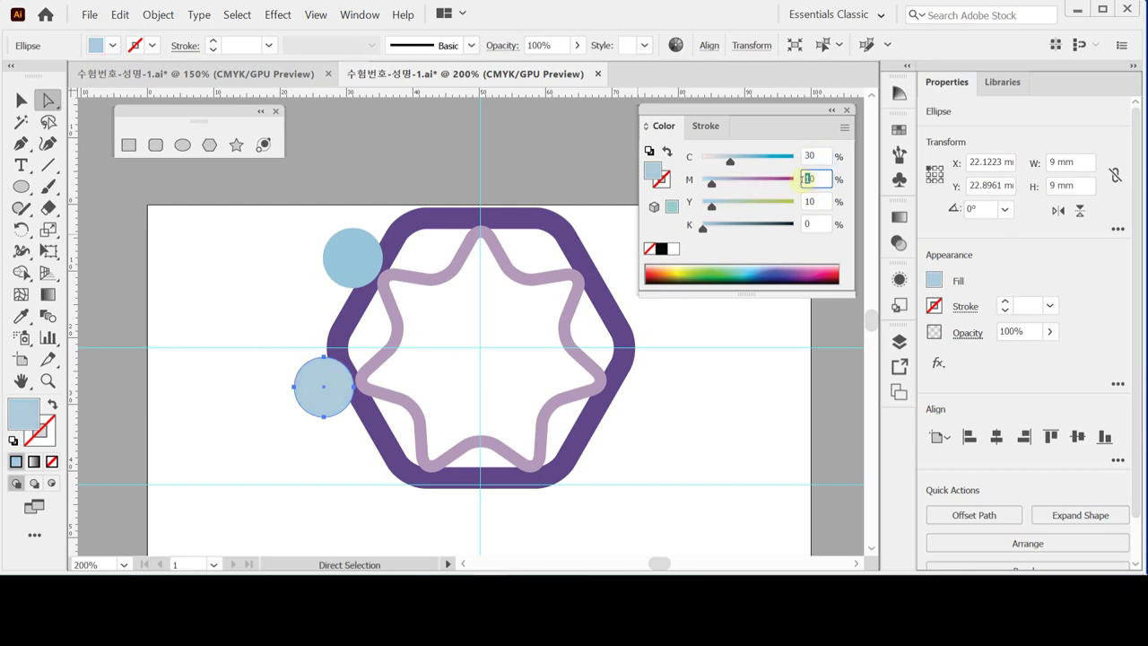
type("40")
double_click(809, 203)
type("40")
key("Return")
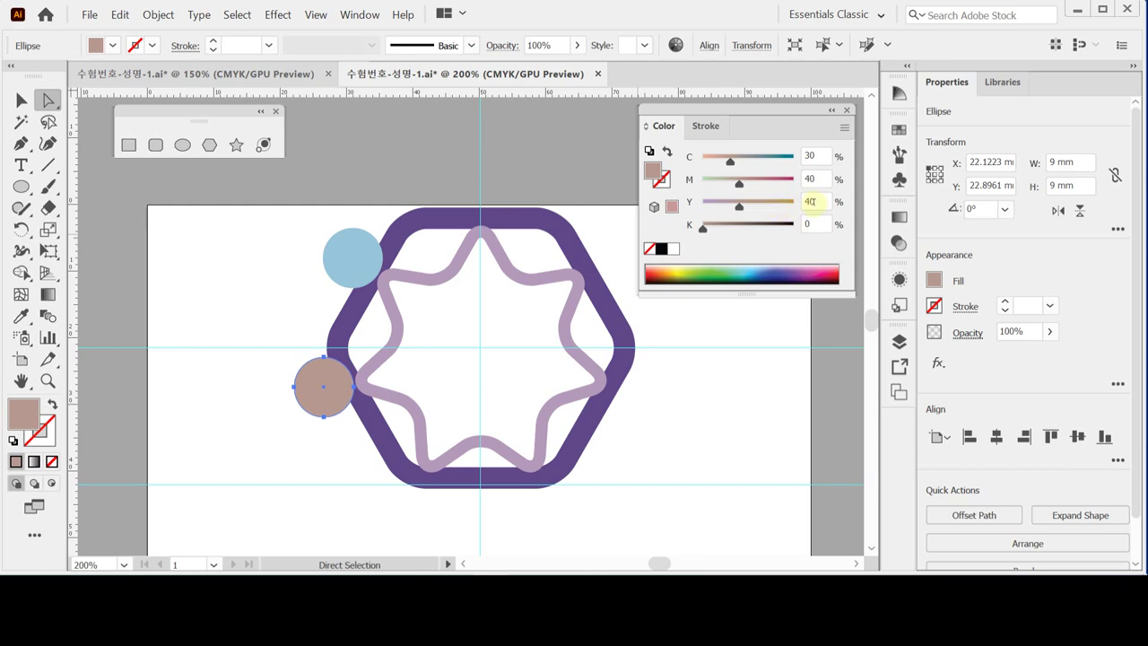
double_click(810, 202)
type("10")
key("Return")
key("ctrl+s")
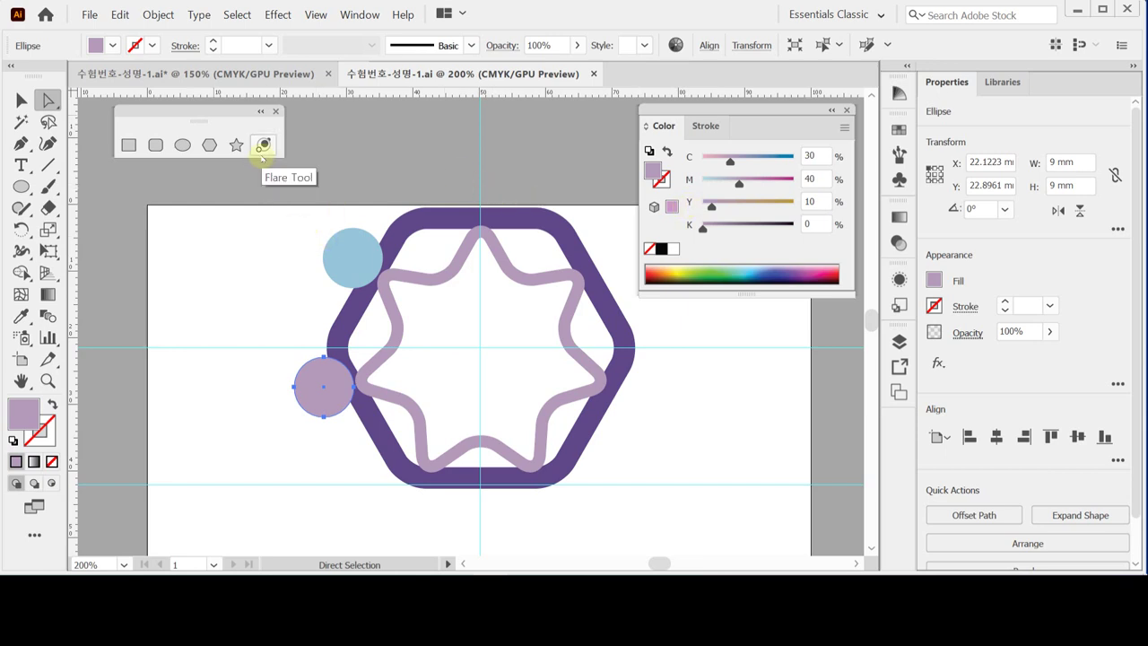
Step: Select both the light blue and purple circles together and activate the Reflect tool
left_click(22, 100)
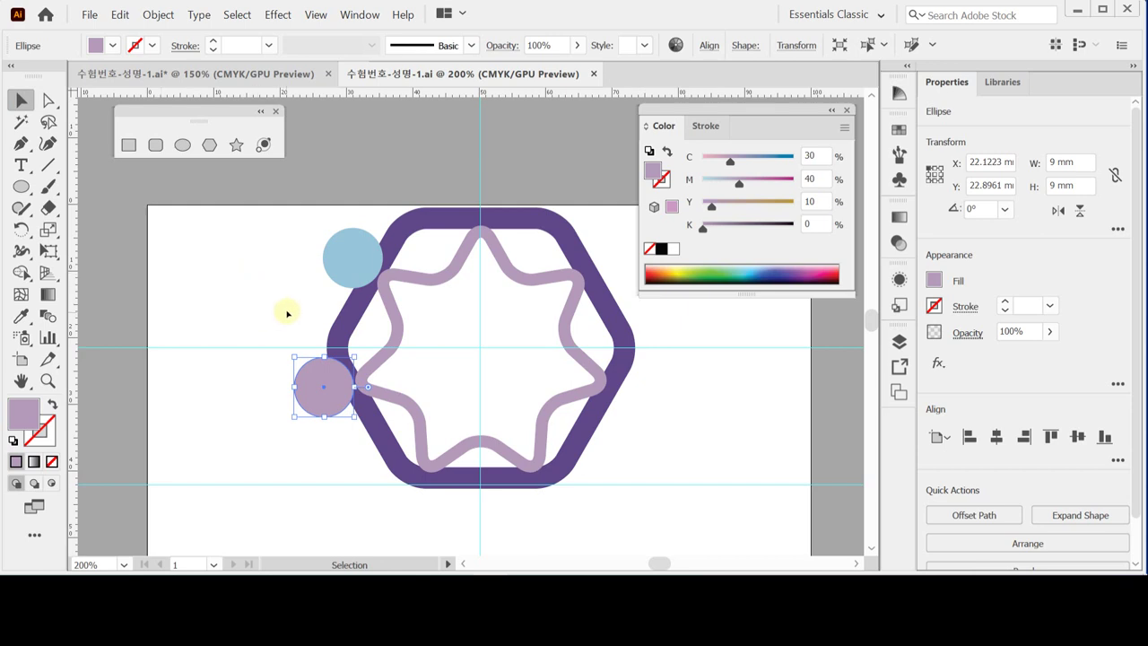
left_click(341, 266, "shift")
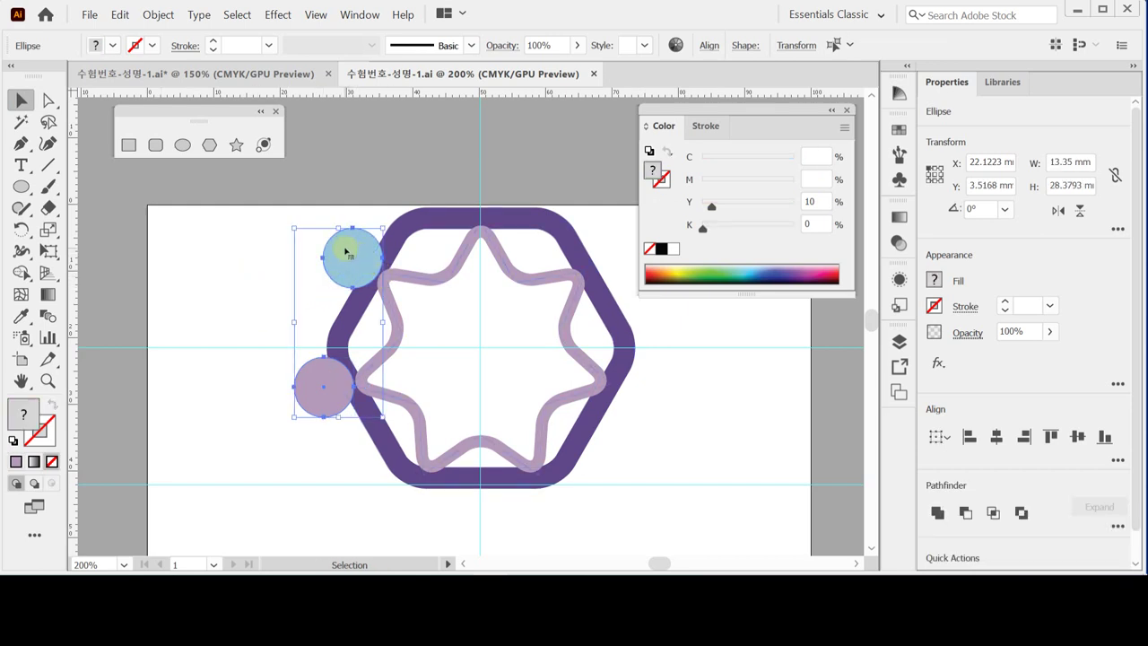
key("space")
left_click_drag(337, 301, 287, 295)
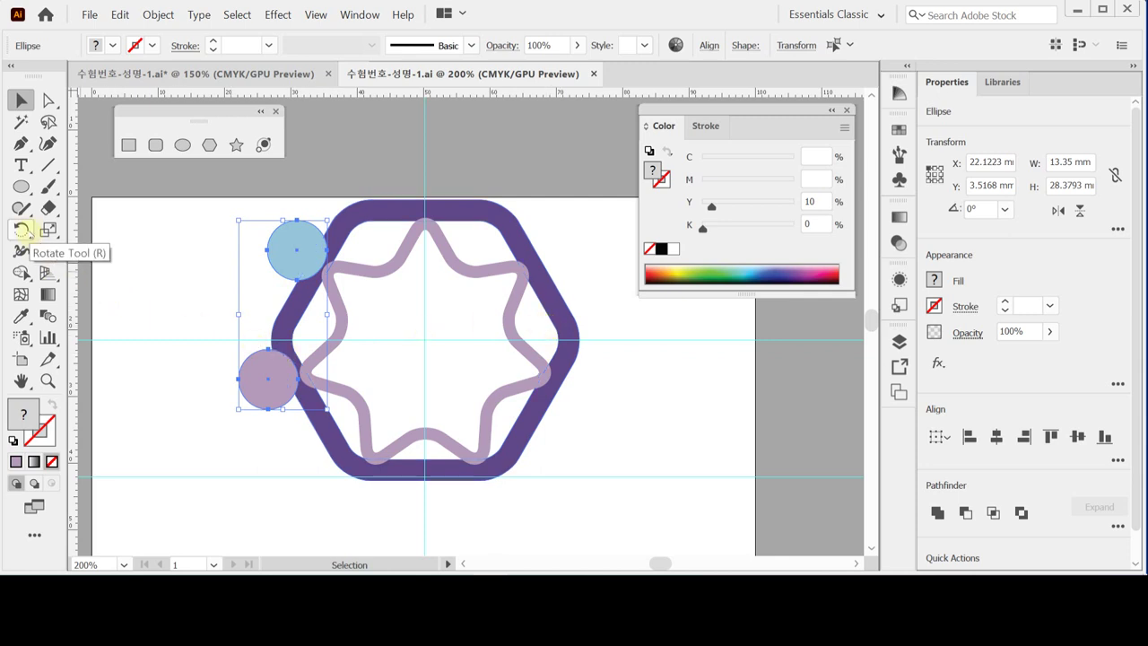
left_click_drag(24, 231, 63, 253)
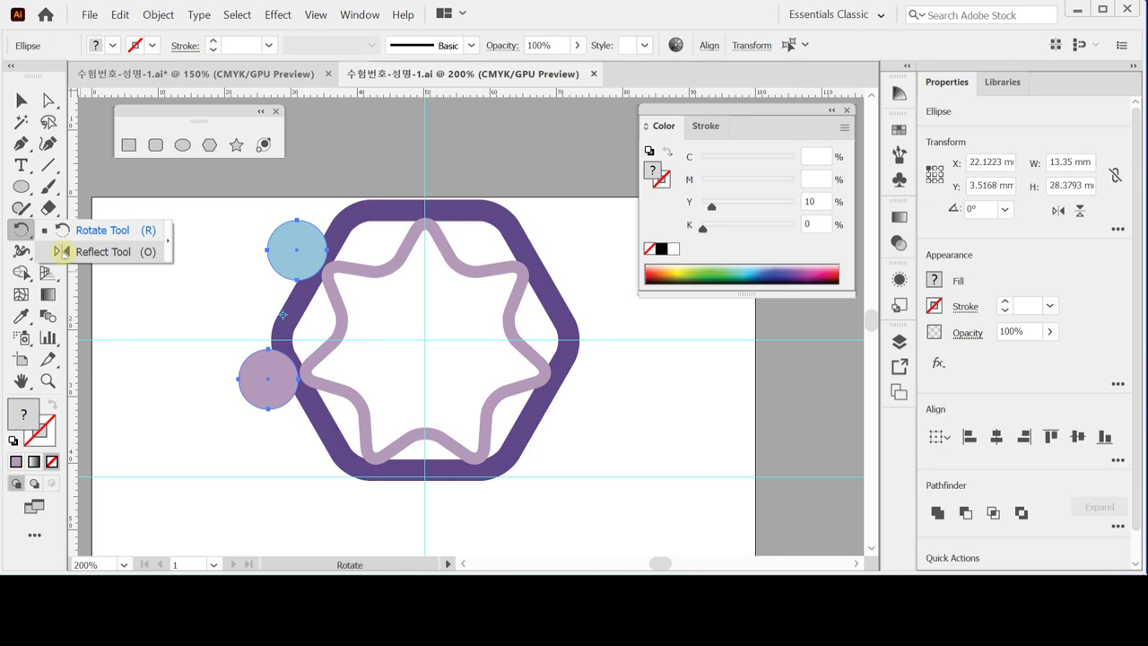
left_click_drag(62, 254, 65, 253)
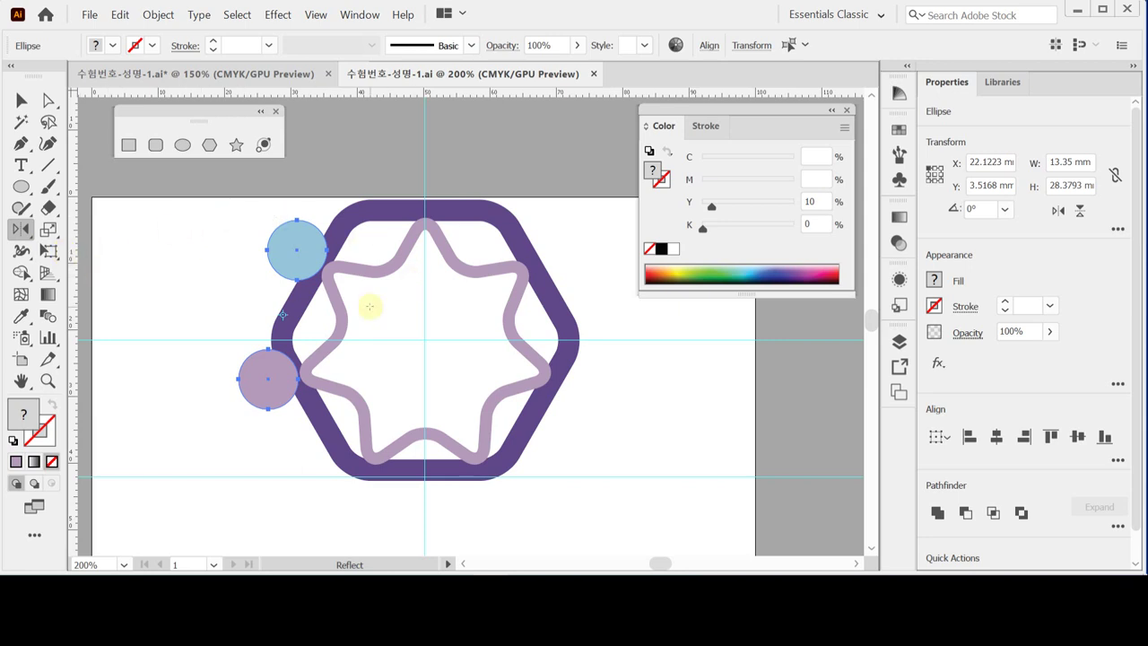
double_click(19, 229)
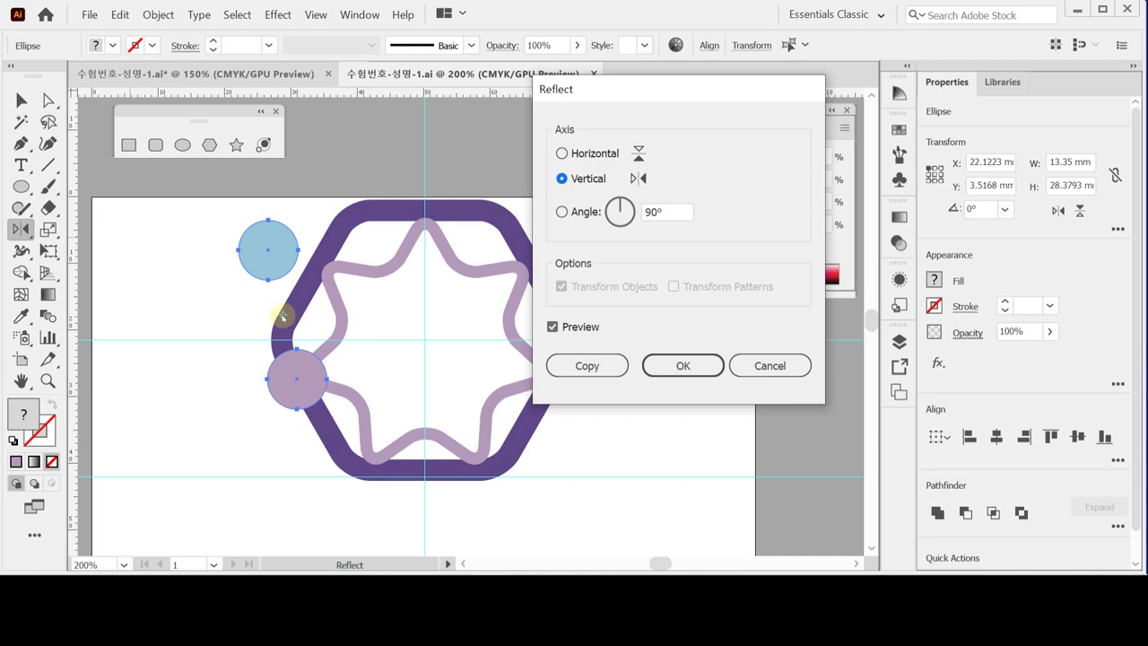
left_click(760, 365)
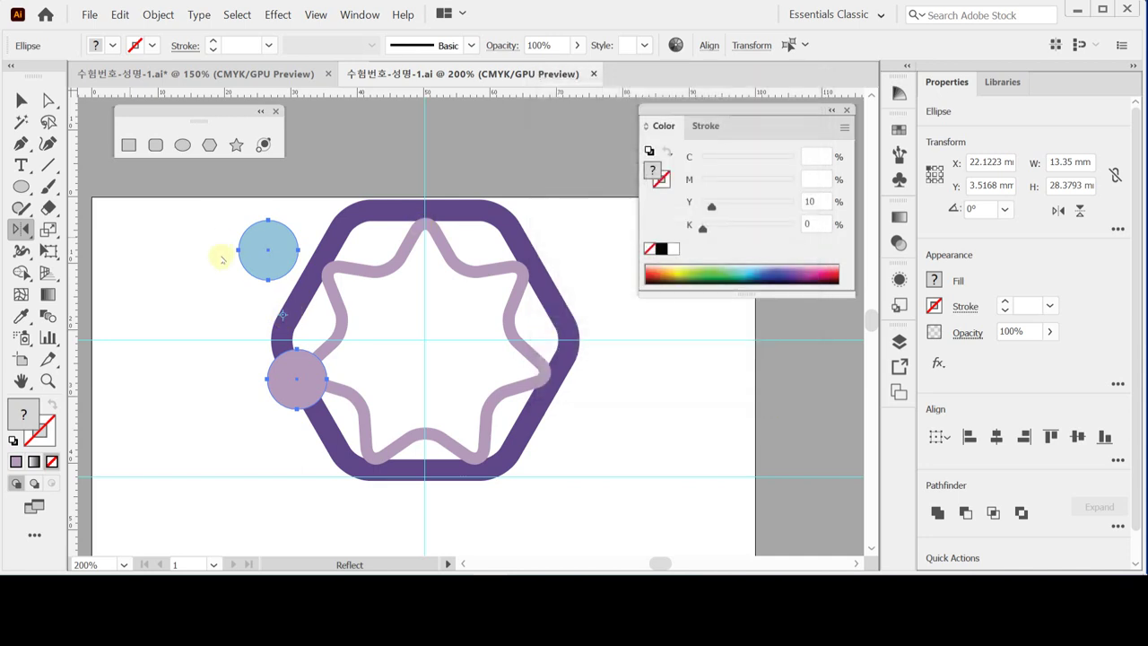
left_click_drag(223, 259, 240, 236)
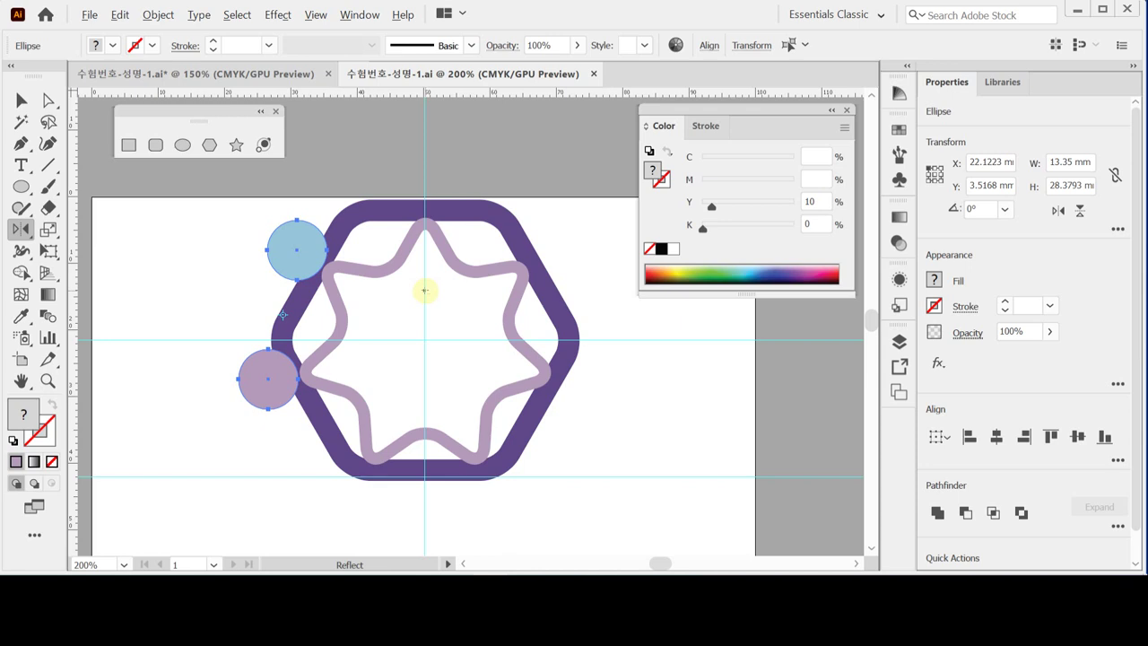
Step: Try a vertical Reflect copy of both circles about a point on the vertical centre guide, and undo it
left_click(425, 289, "alt")
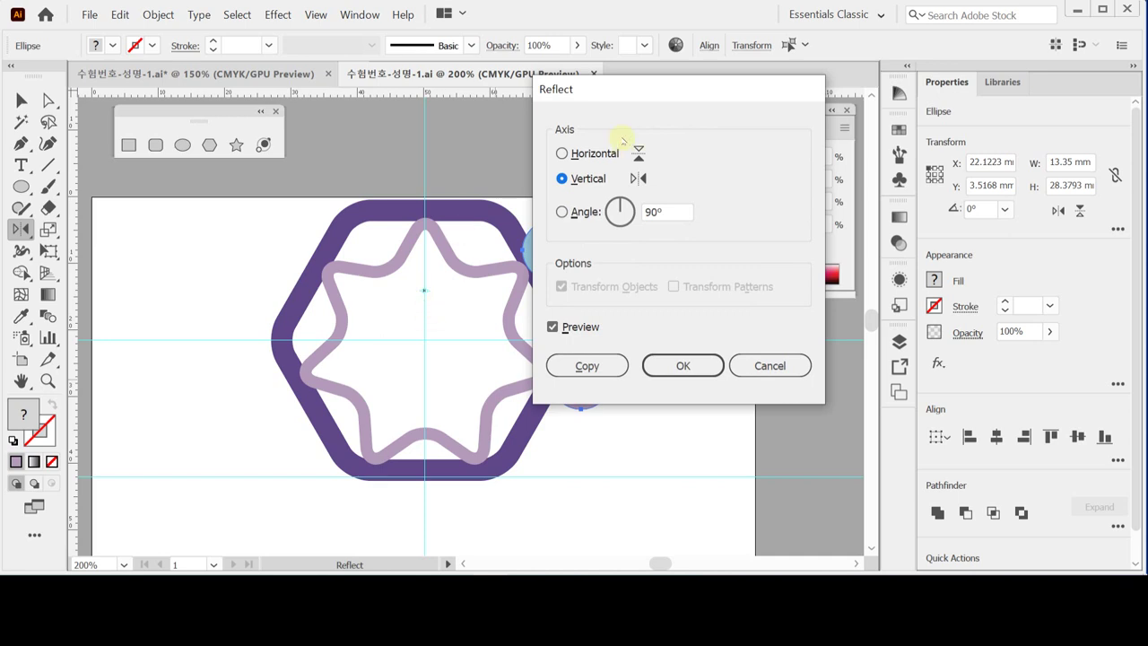
left_click_drag(593, 95, 650, 112)
left_click(642, 172)
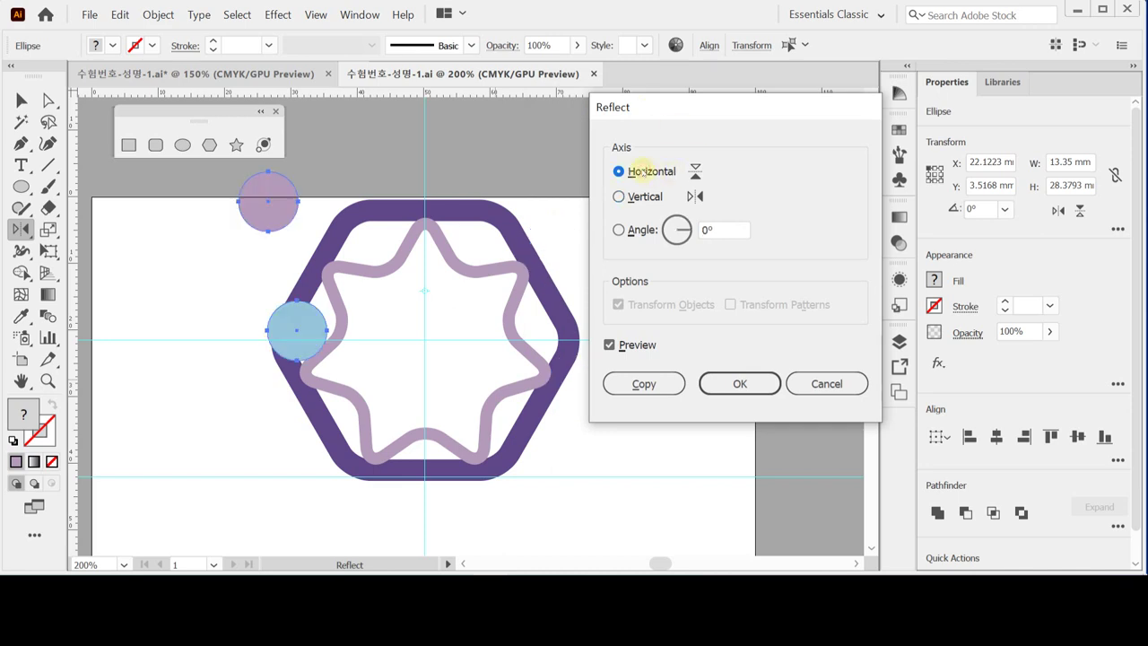
left_click(639, 198)
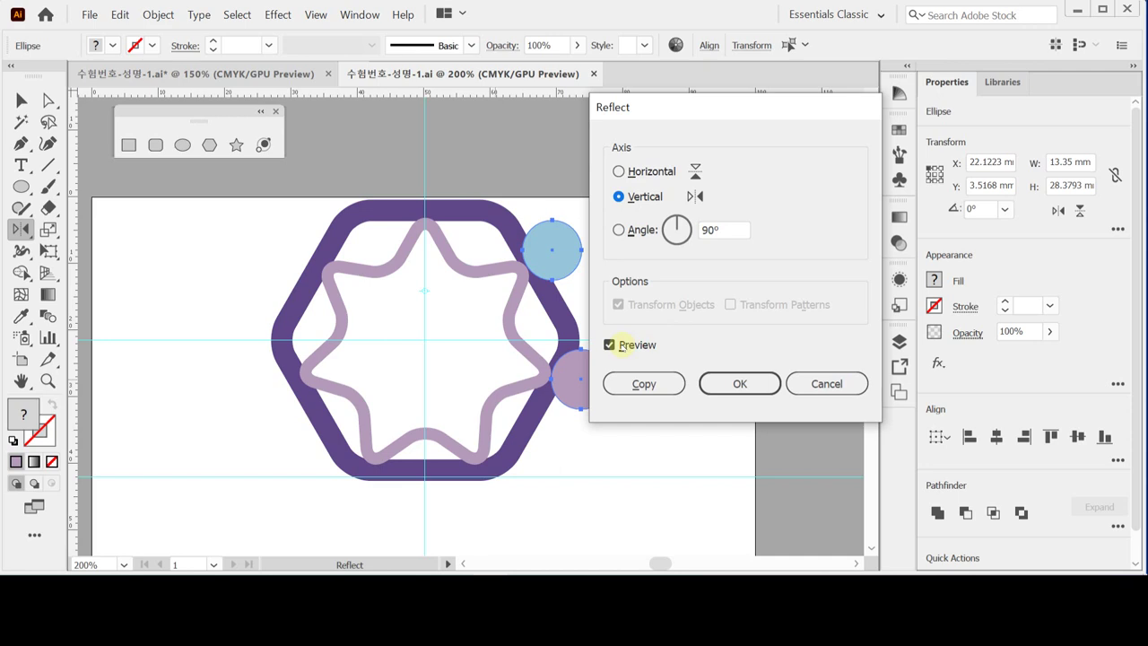
left_click(652, 385)
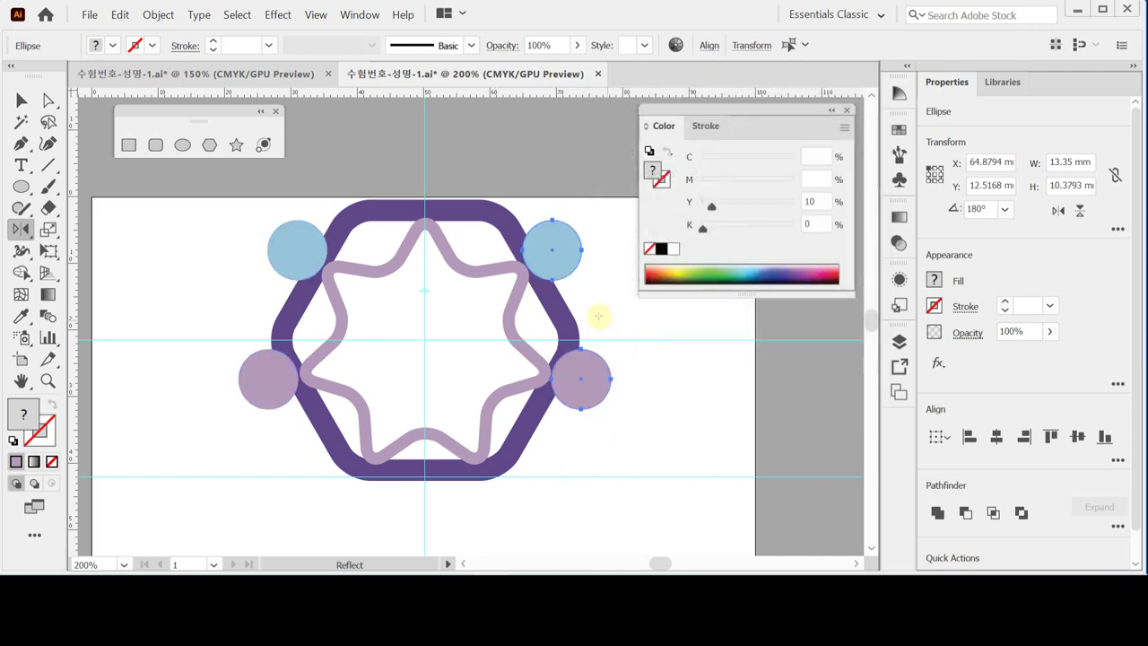
key("ctrl+z")
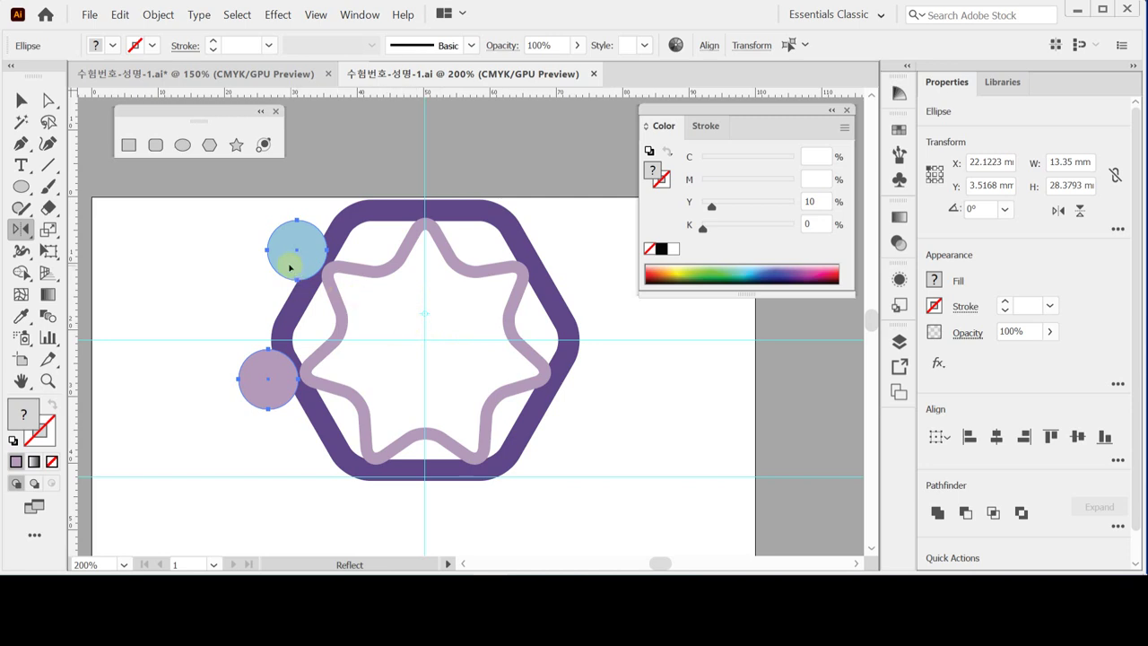
Step: Try reflecting both circles freehand about the vertical guide, and undo the attempt
left_click_drag(295, 249, 556, 261)
key("ctrl+z")
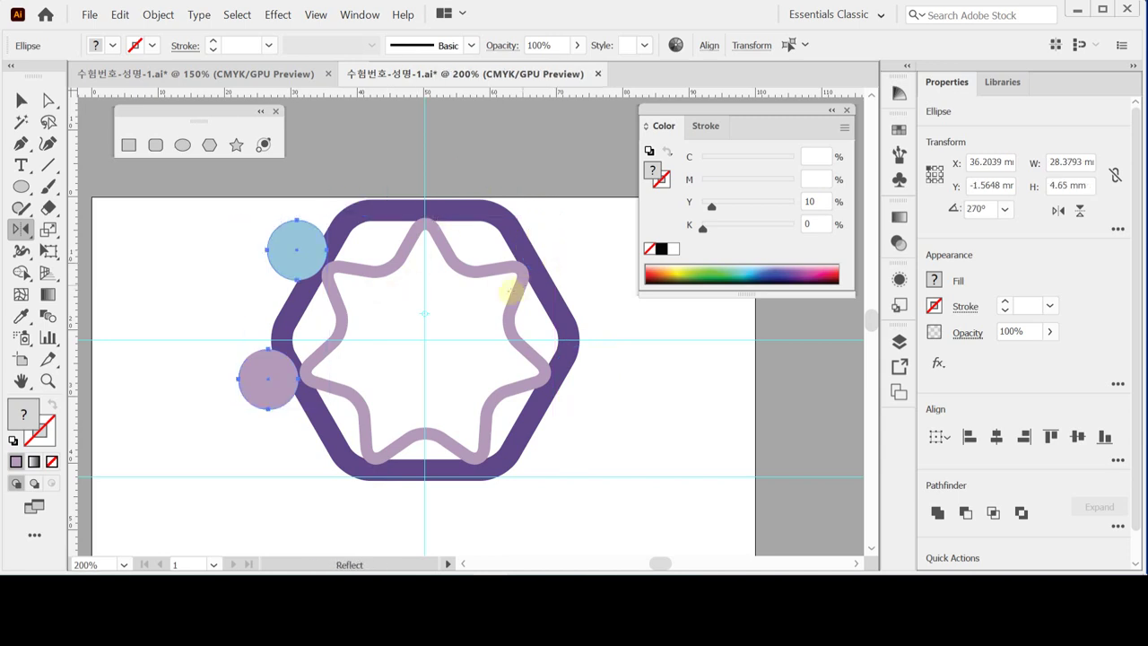
key("ctrl+z")
Step: Try a freehand constrained reflected copy of the blue and purple circles about the vertical centre guide, and undo it
left_click(425, 281)
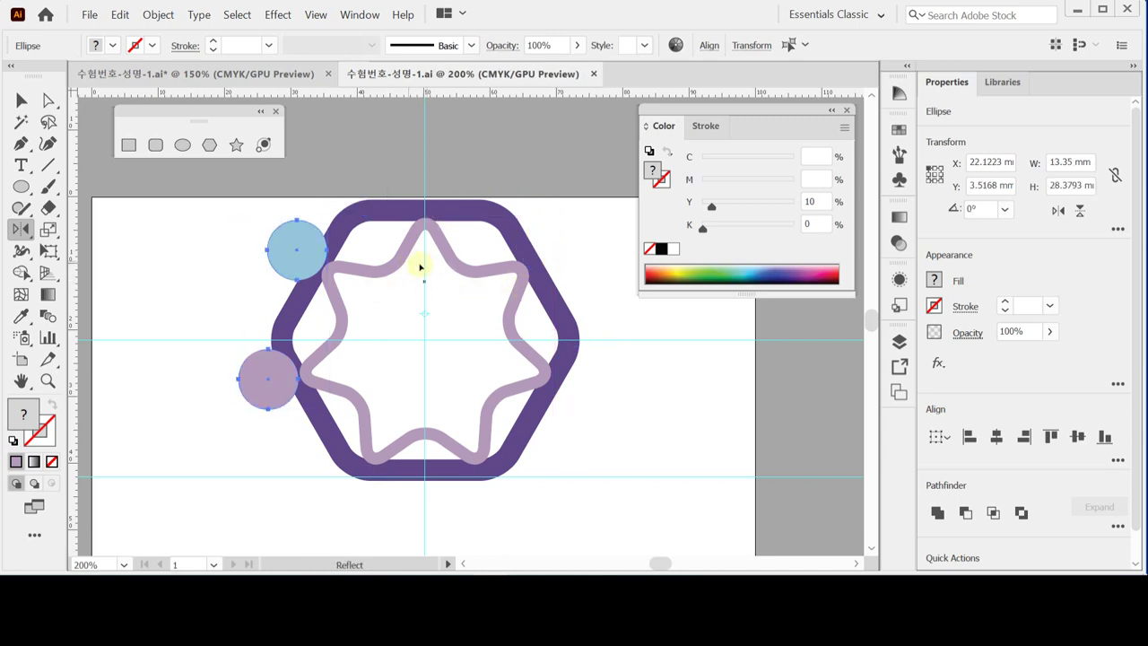
left_click_drag(533, 266, 424, 258)
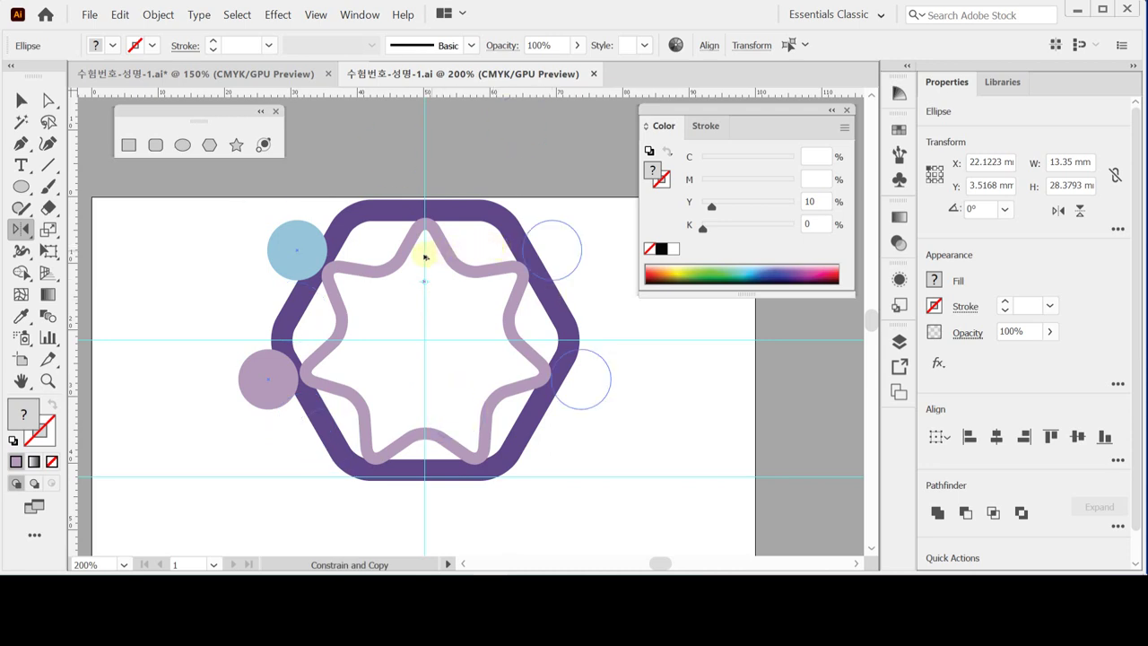
left_click_drag(425, 257, 424, 255)
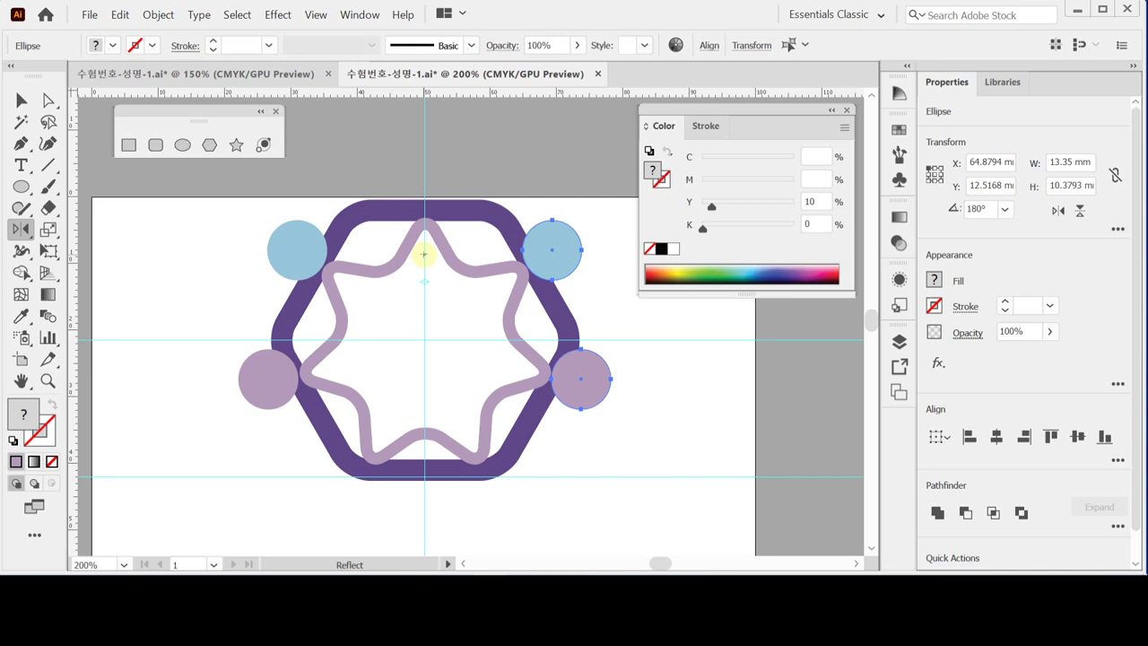
key("ctrl+z")
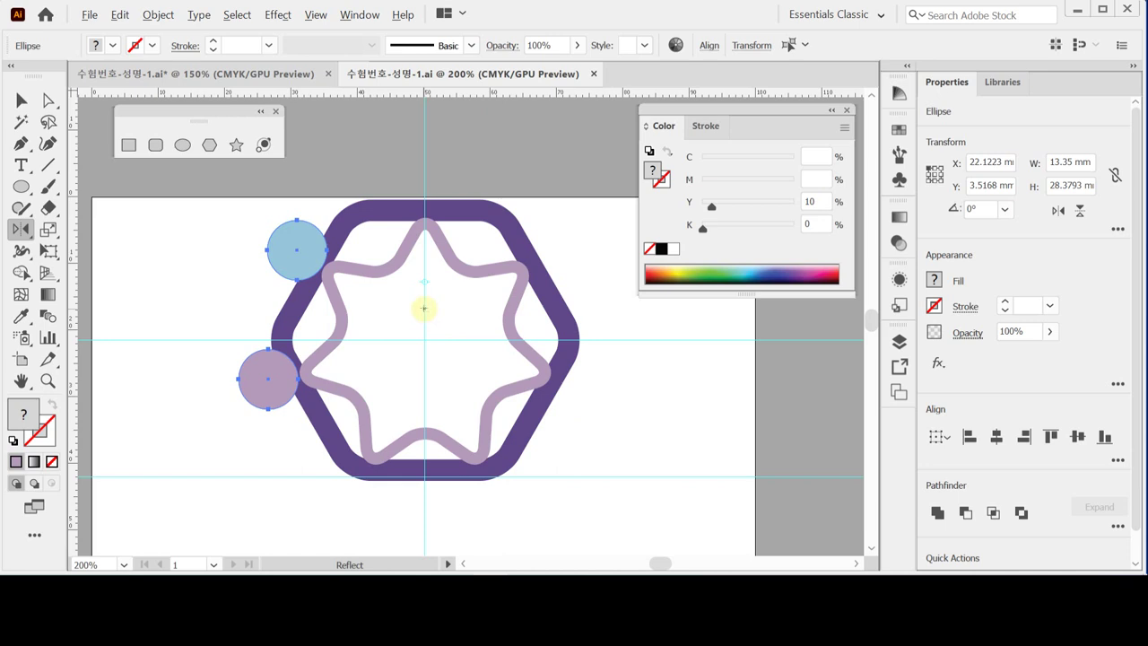
Step: Reflect a copy of both circles across the vertical axis about a point on the vertical centre guide, and save the document
left_click(436, 306, "alt")
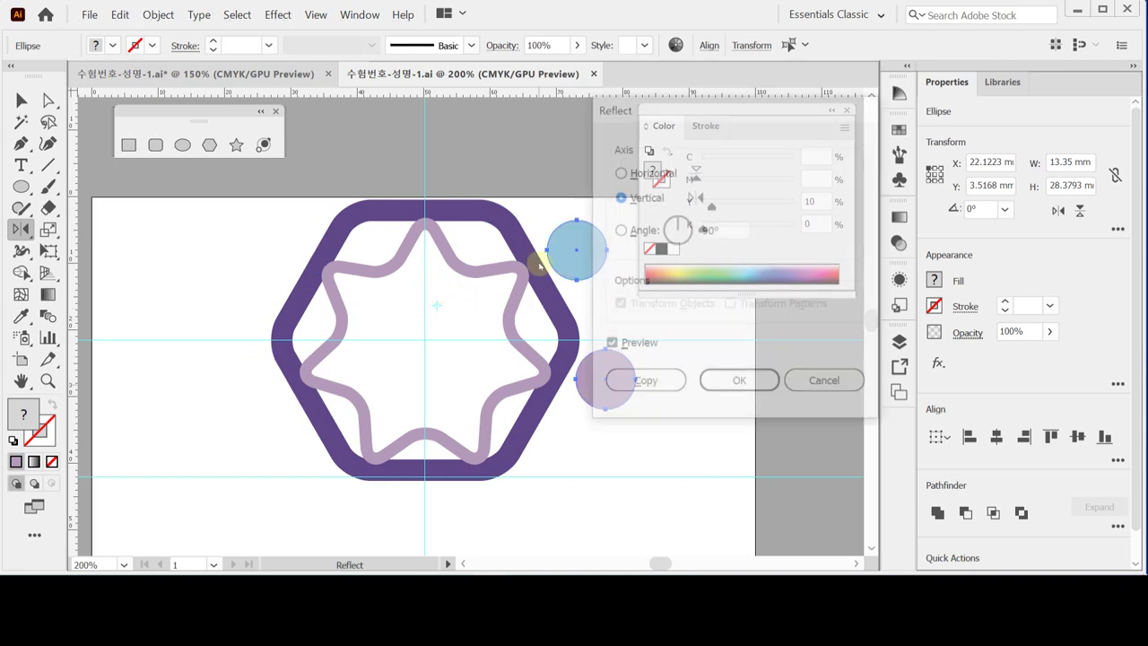
key("Escape")
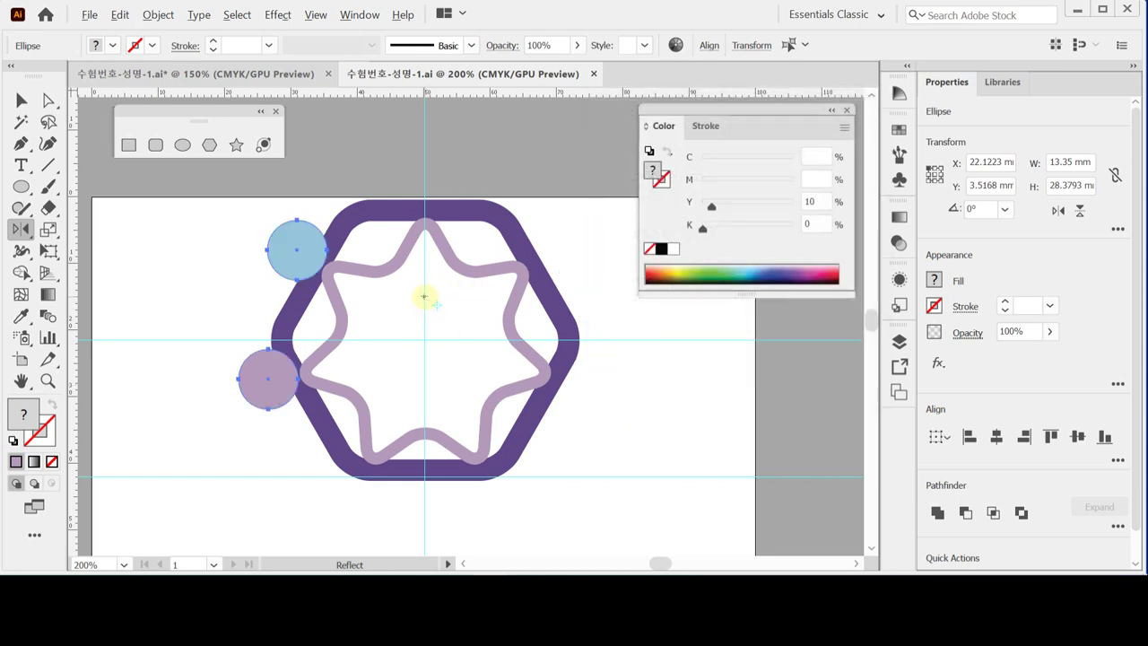
left_click(423, 296, "alt")
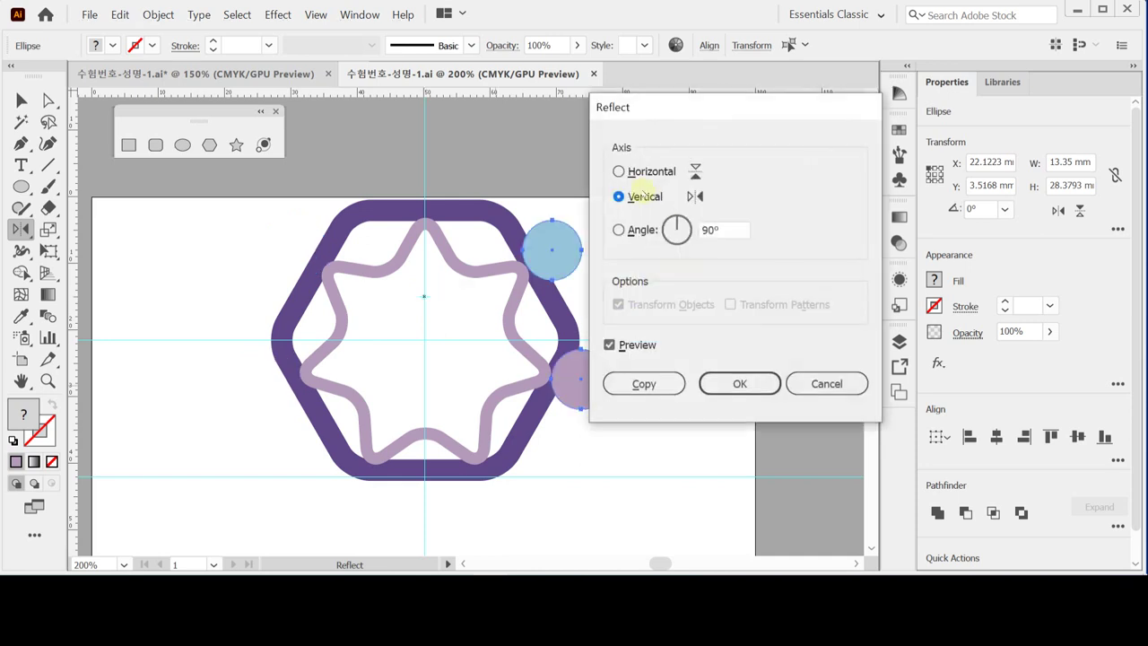
left_click(633, 383)
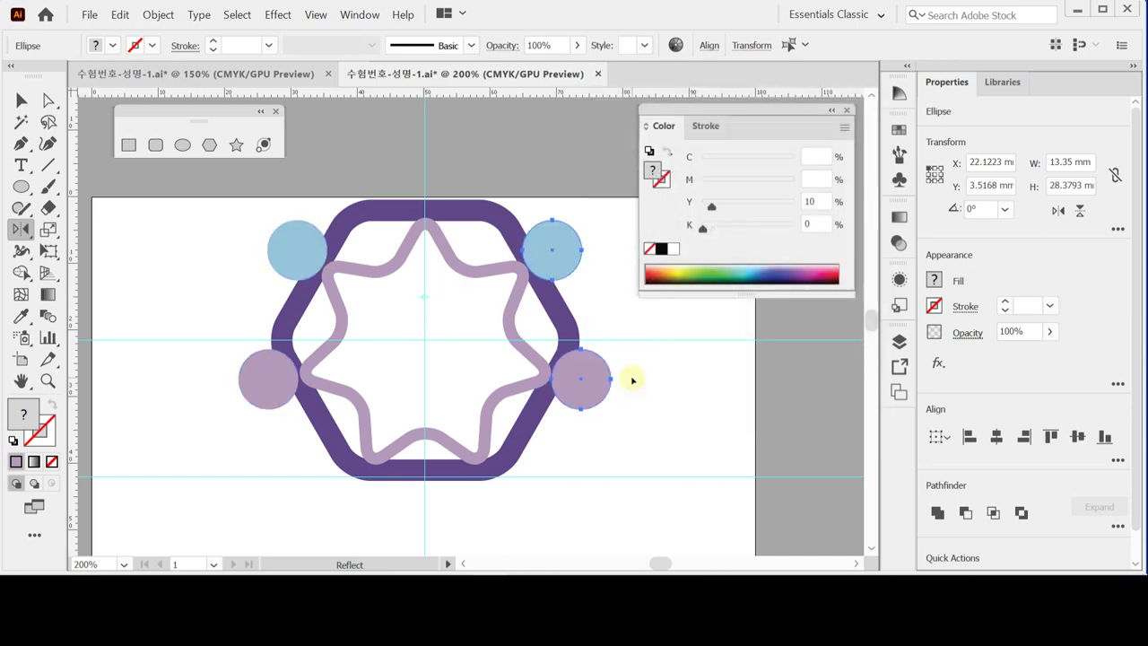
key("v")
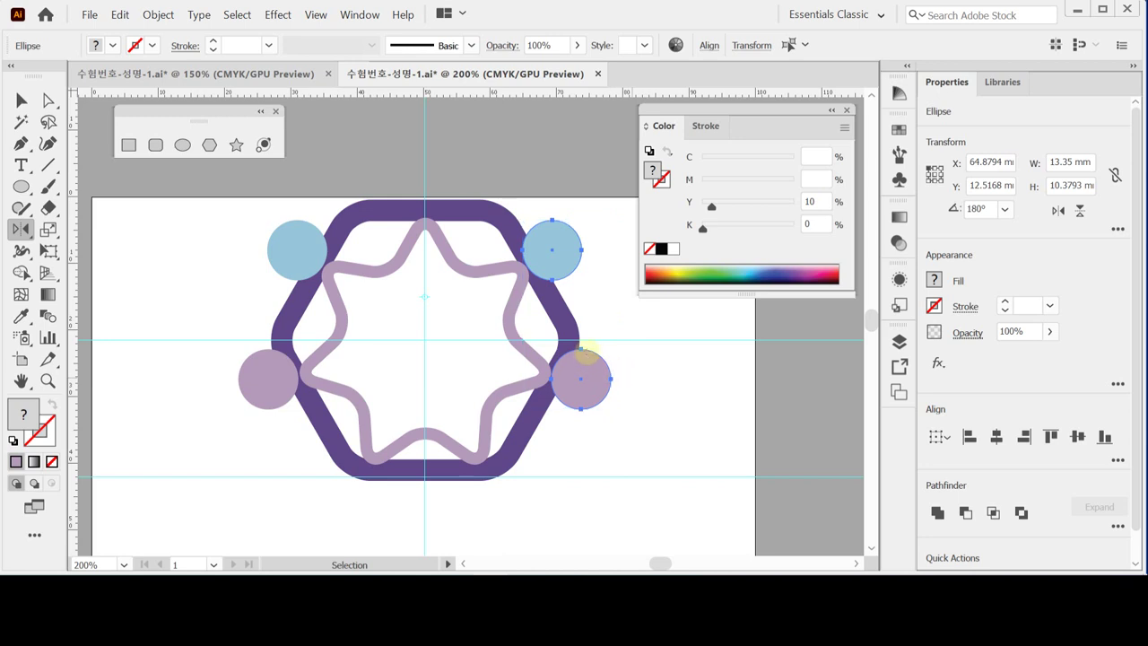
key("ctrl+s")
Step: Select the hexagonal frame and all four circles without the star, and split them with Pathfinder Divide
key("ctrl+a")
key("o")
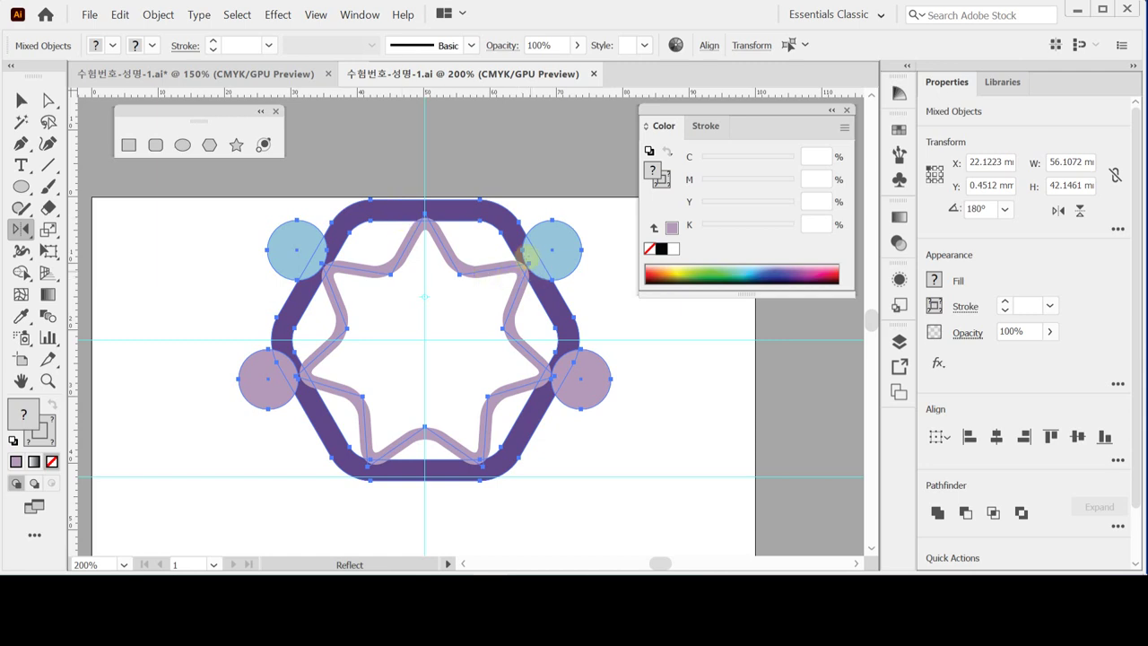
key("ctrl")
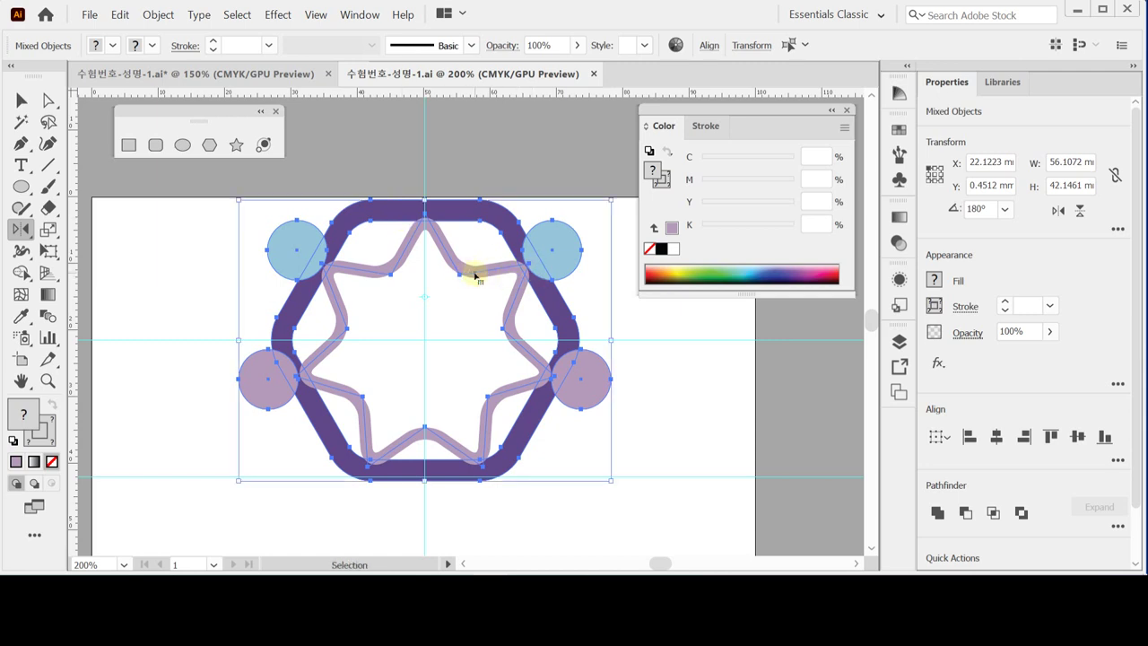
key("ctrl")
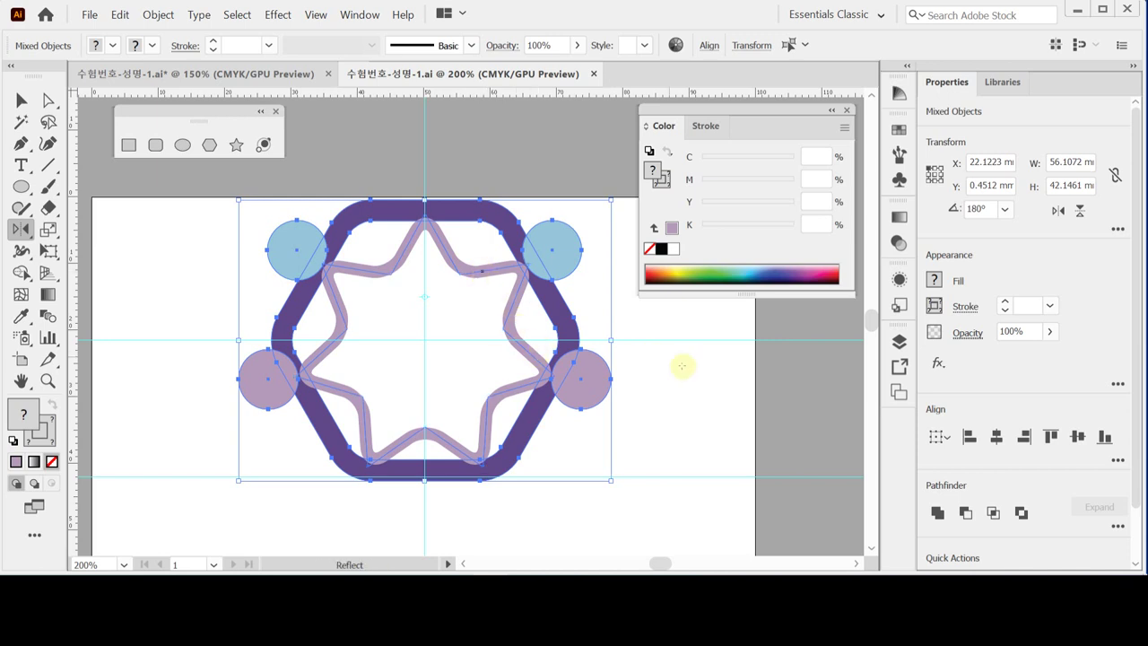
key("ctrl+z")
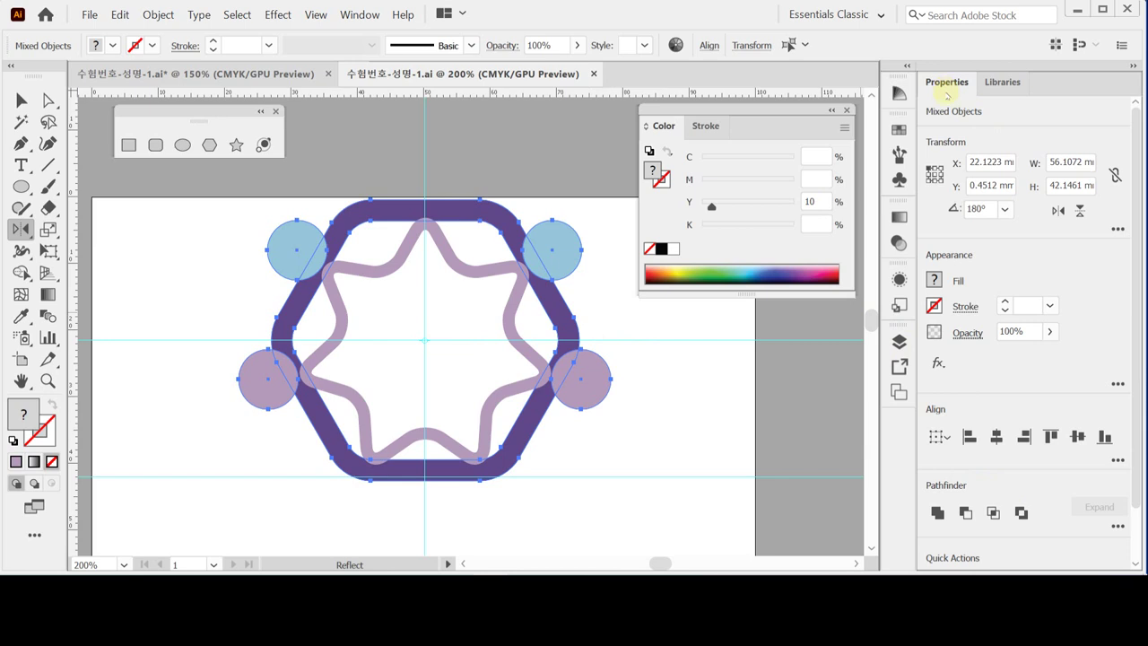
scroll(1132, 534, "down", 2)
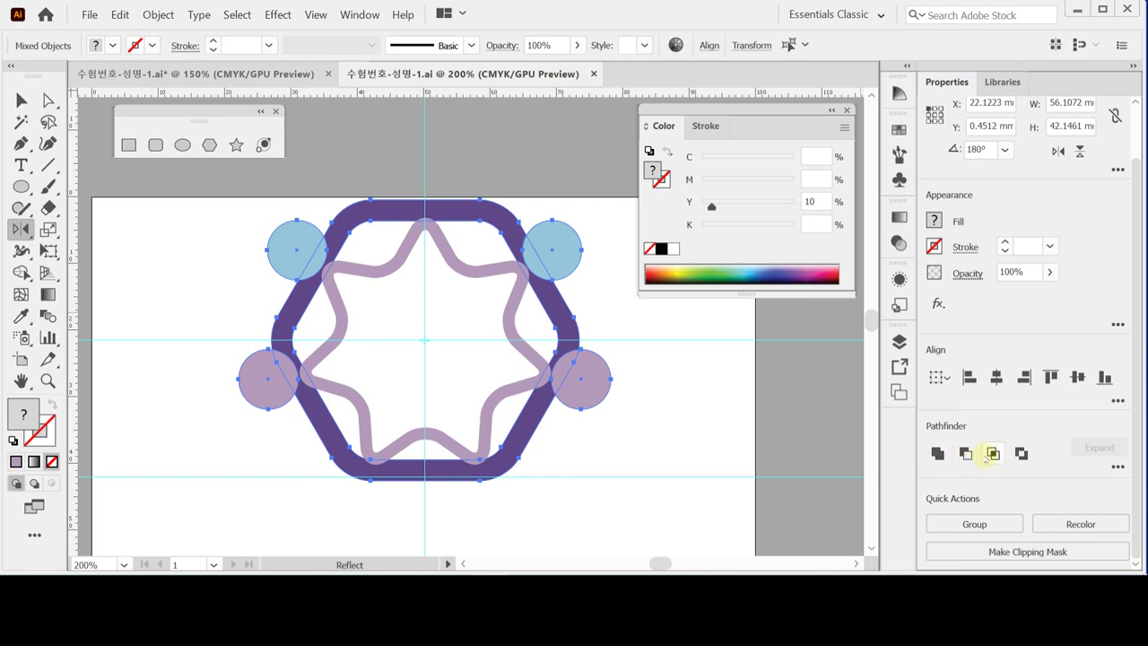
left_click(1117, 468)
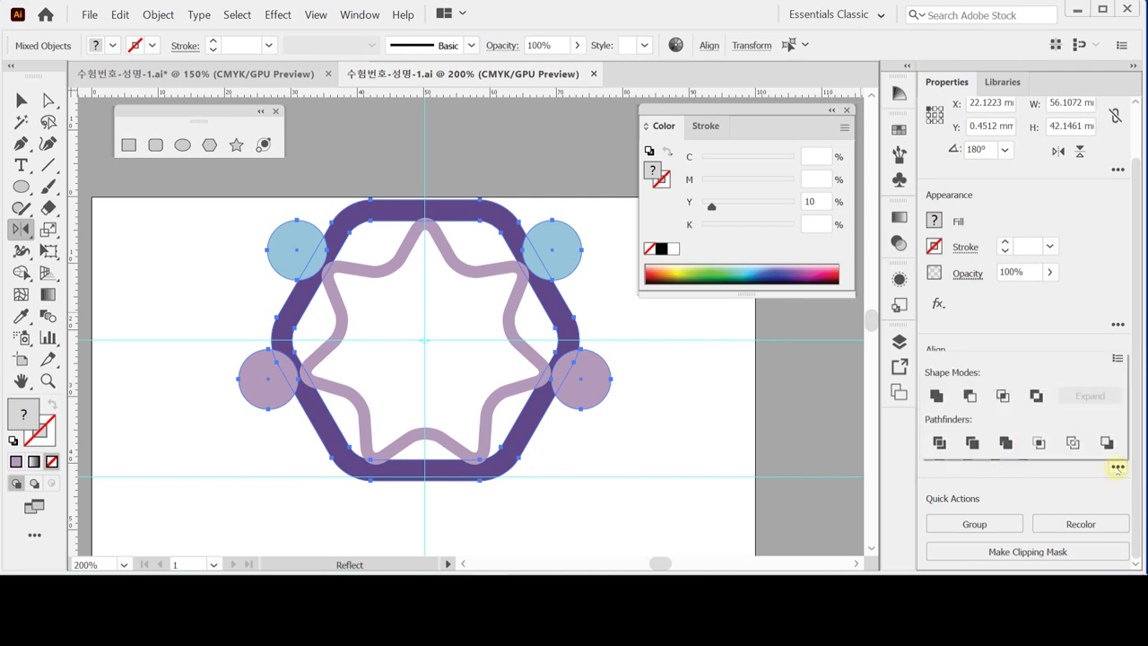
left_click(938, 442)
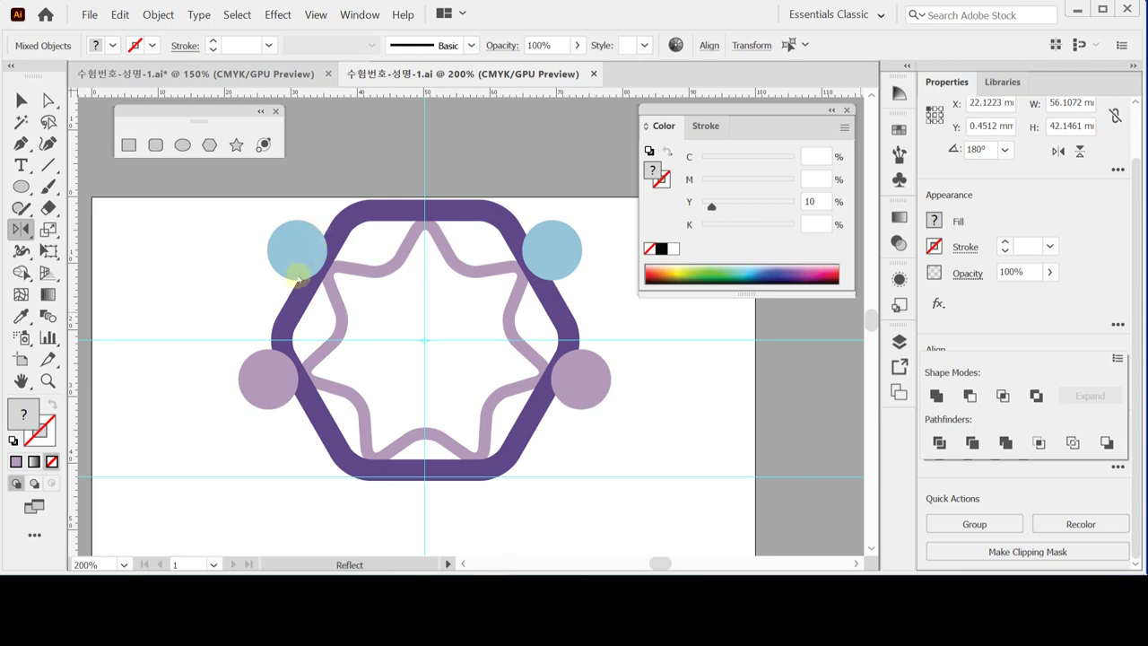
left_click(235, 243)
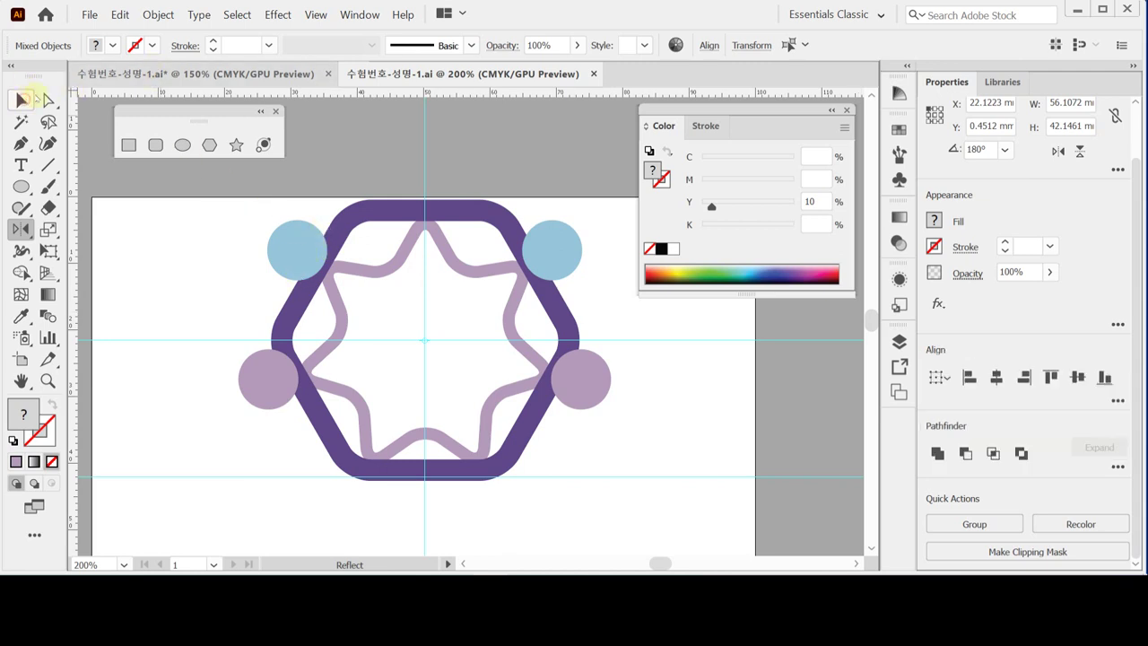
Step: Open the divided frame group in isolation mode and move the floating shape tools clear of the isolation breadcrumb
left_click(23, 100)
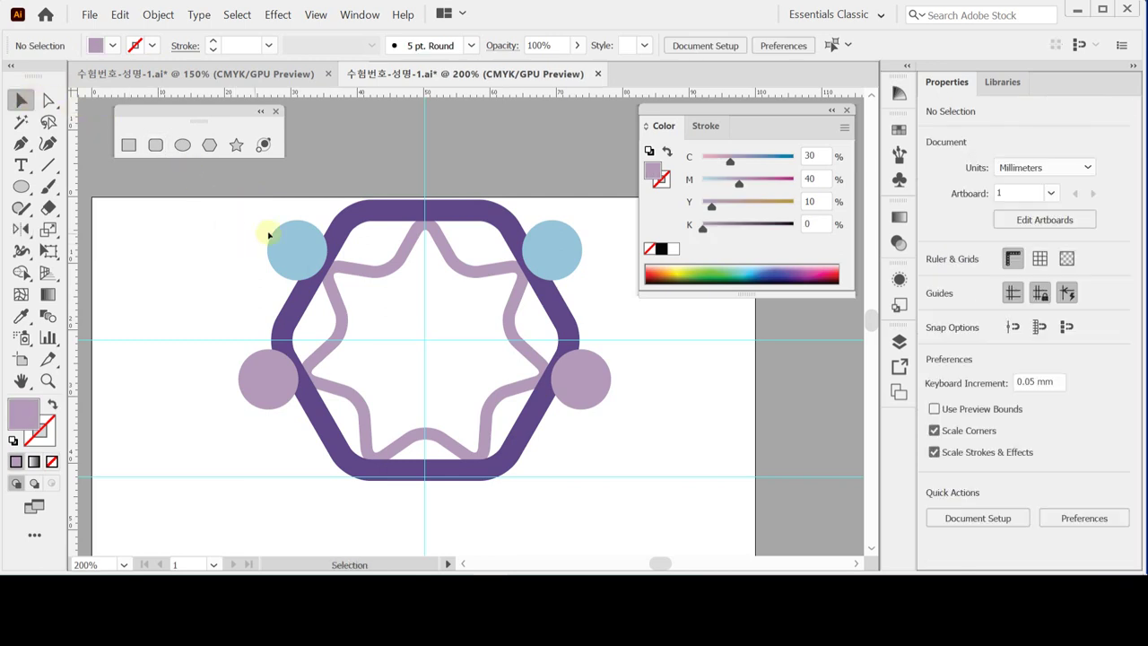
left_click(299, 239)
key("ctrl+h")
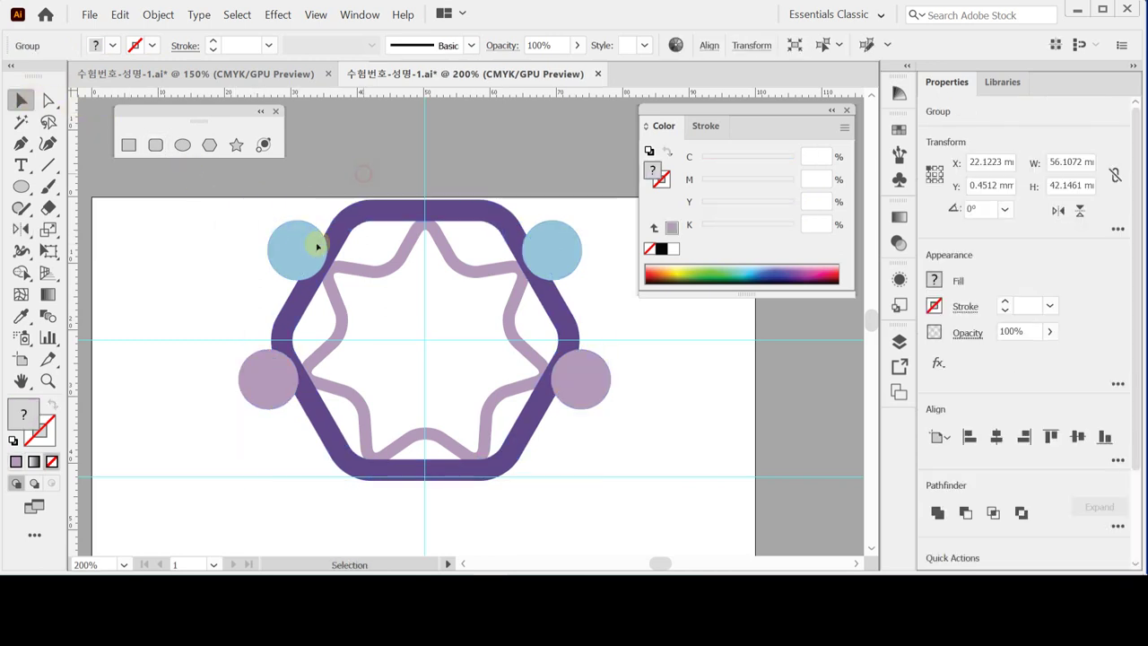
left_click(299, 248, "shift")
left_click(300, 249)
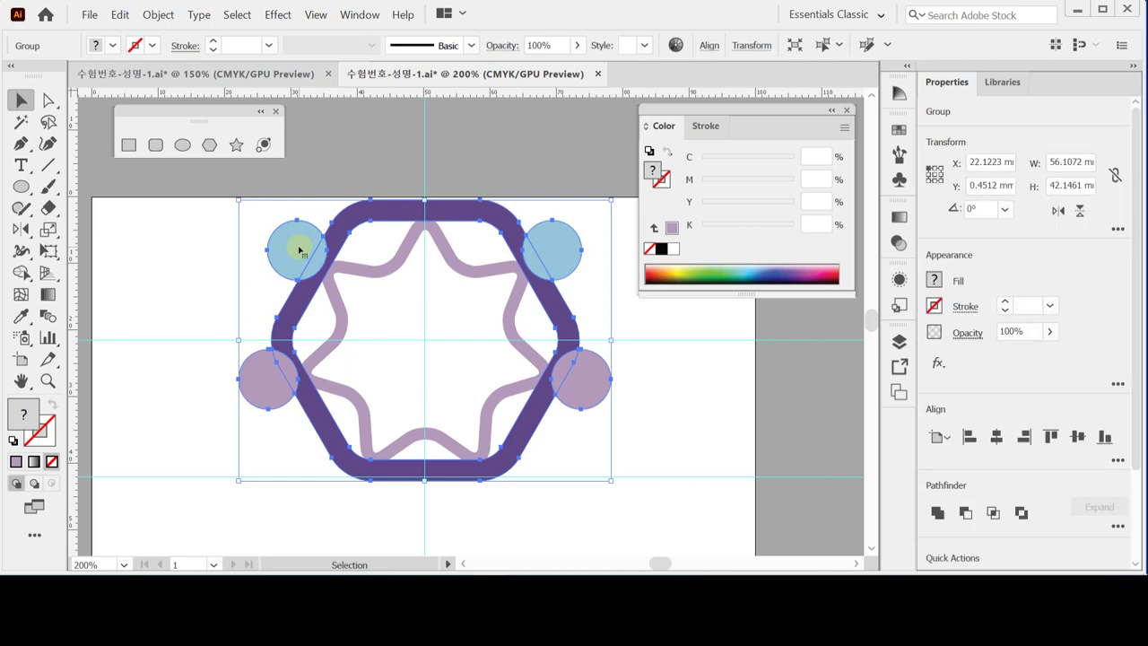
double_click(300, 250)
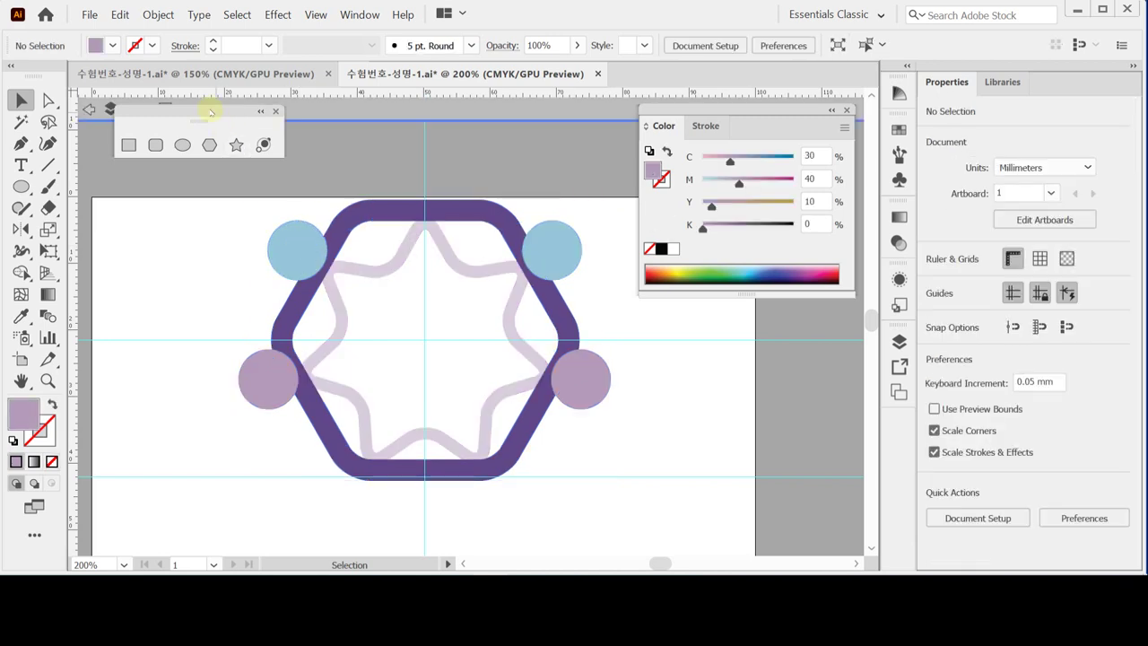
left_click_drag(210, 114, 203, 158)
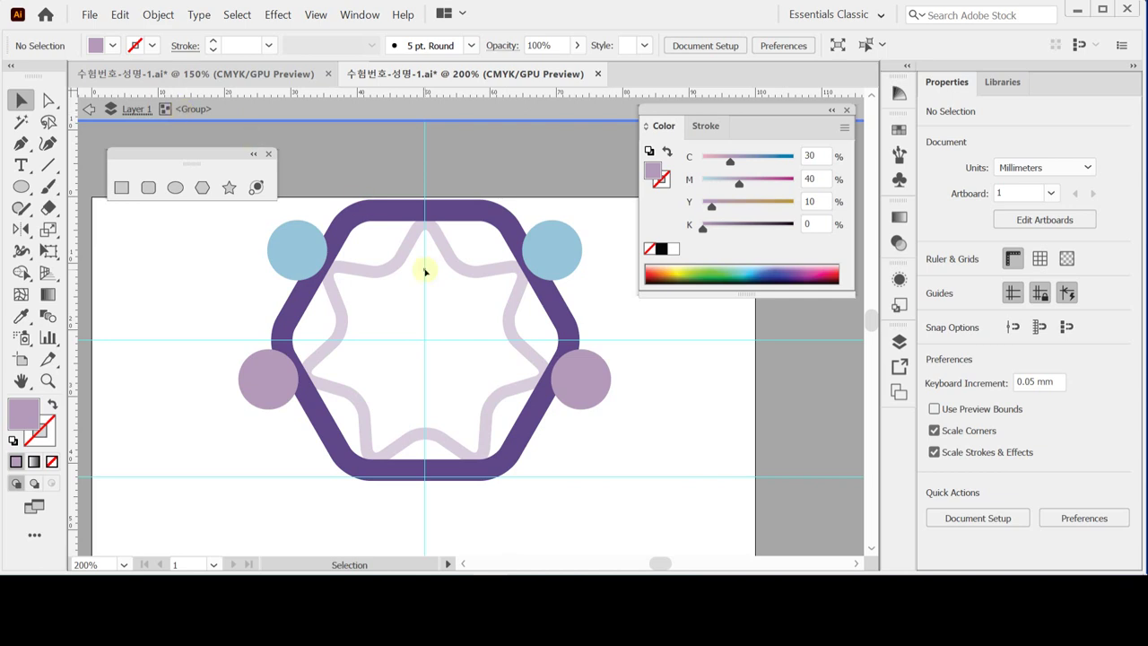
Step: Delete the parts of the four circles that lie outside the hexagonal frame, and exit isolation mode
left_click(283, 255)
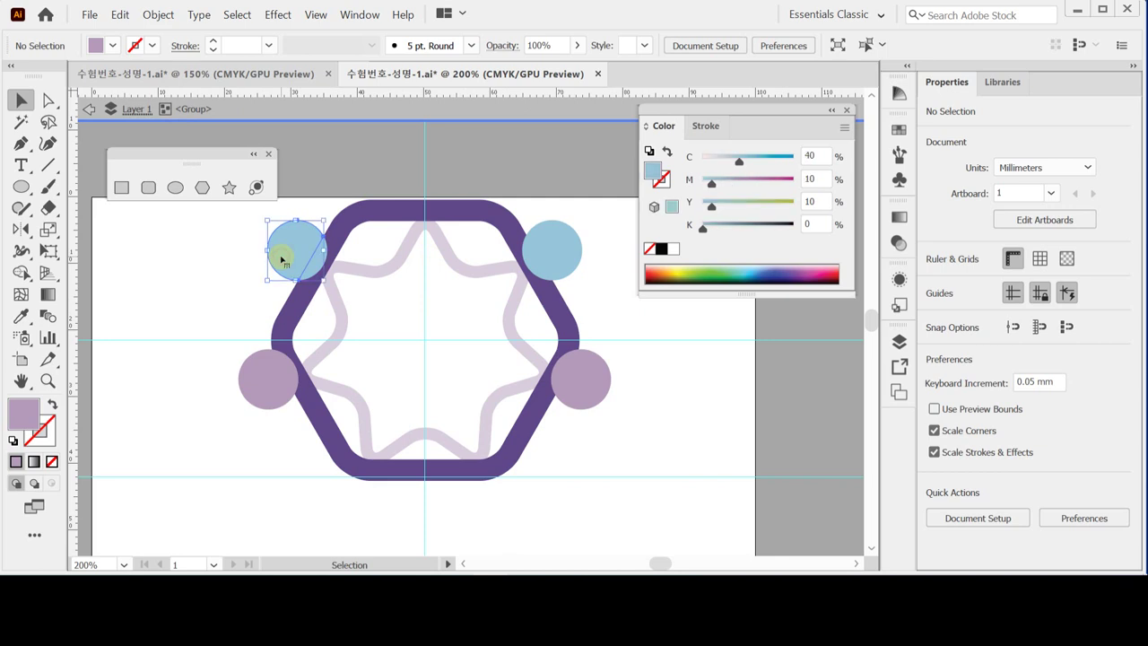
left_click(274, 376, "shift")
left_click(562, 255, "shift")
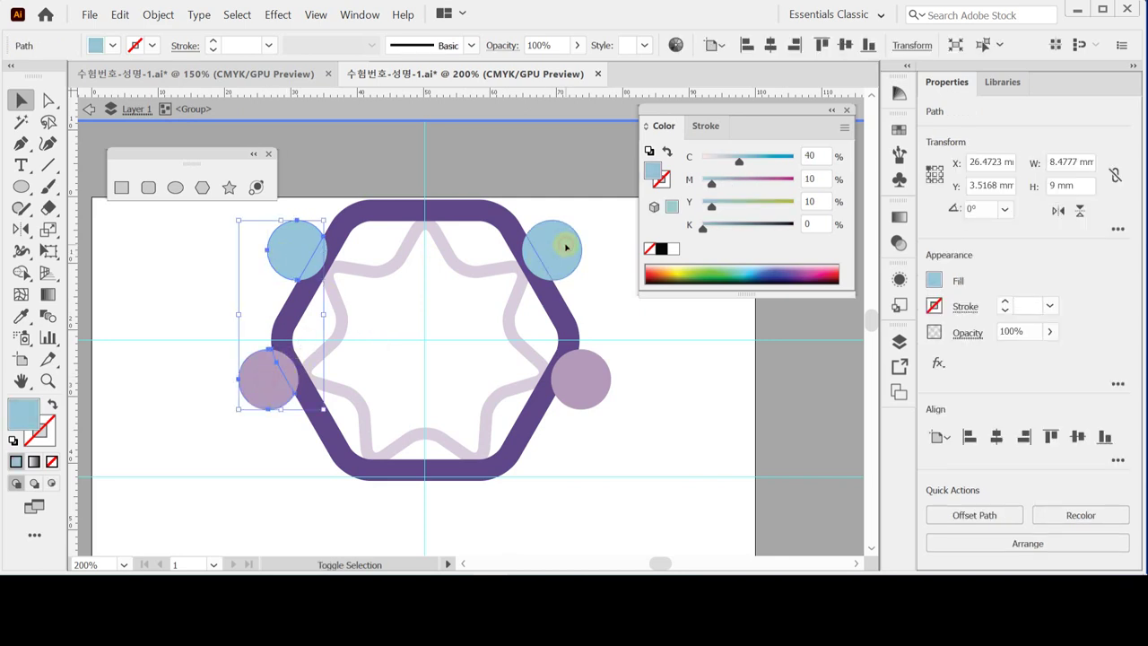
left_click(597, 385, "shift")
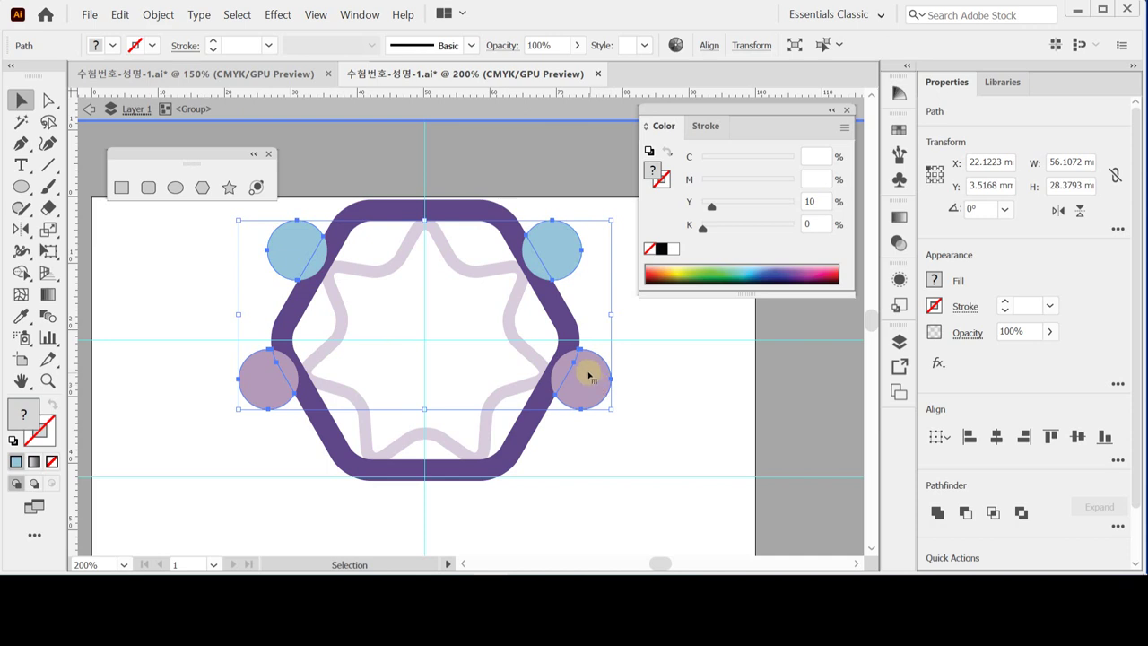
key("ctrl+shift+[")
left_click(594, 356)
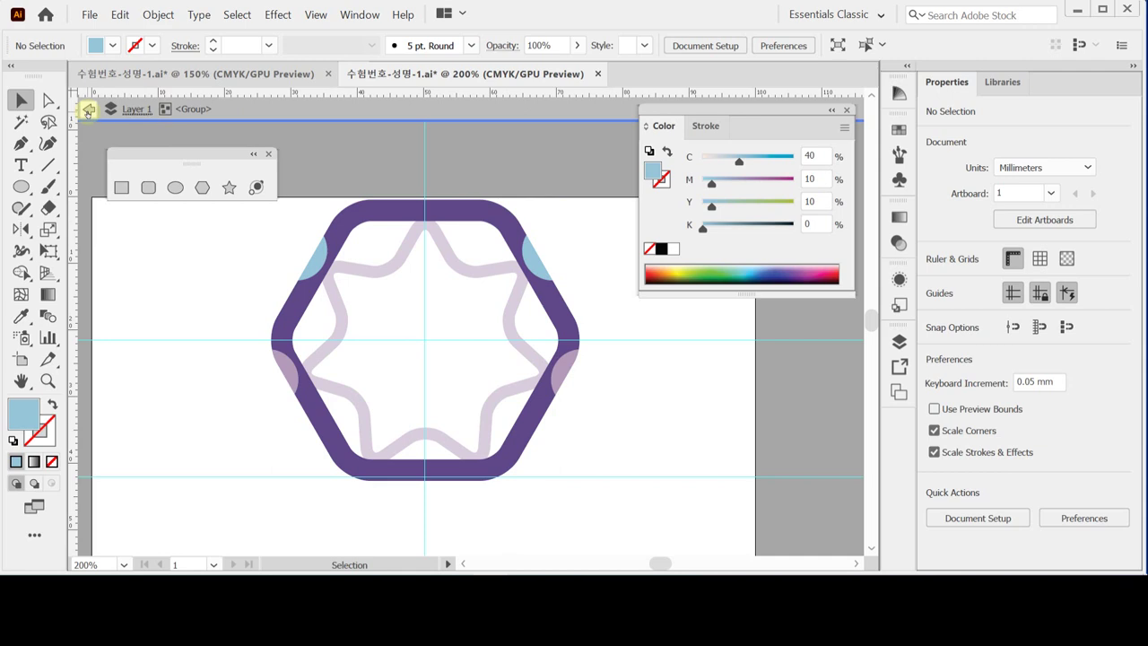
double_click(173, 253)
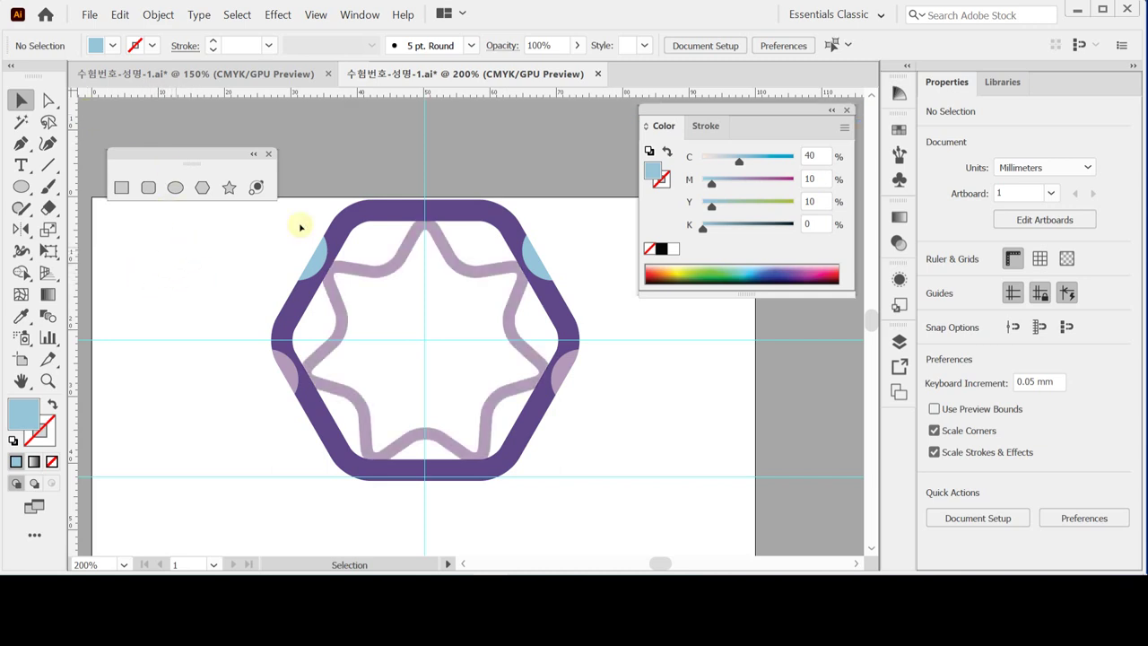
double_click(350, 218)
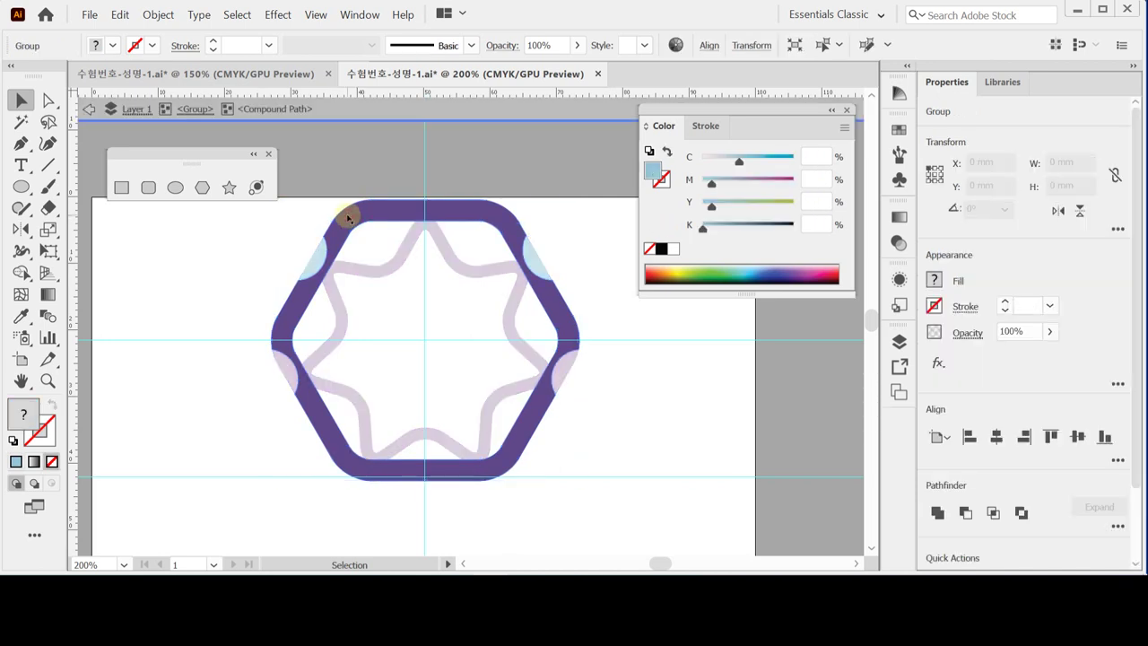
key("Escape")
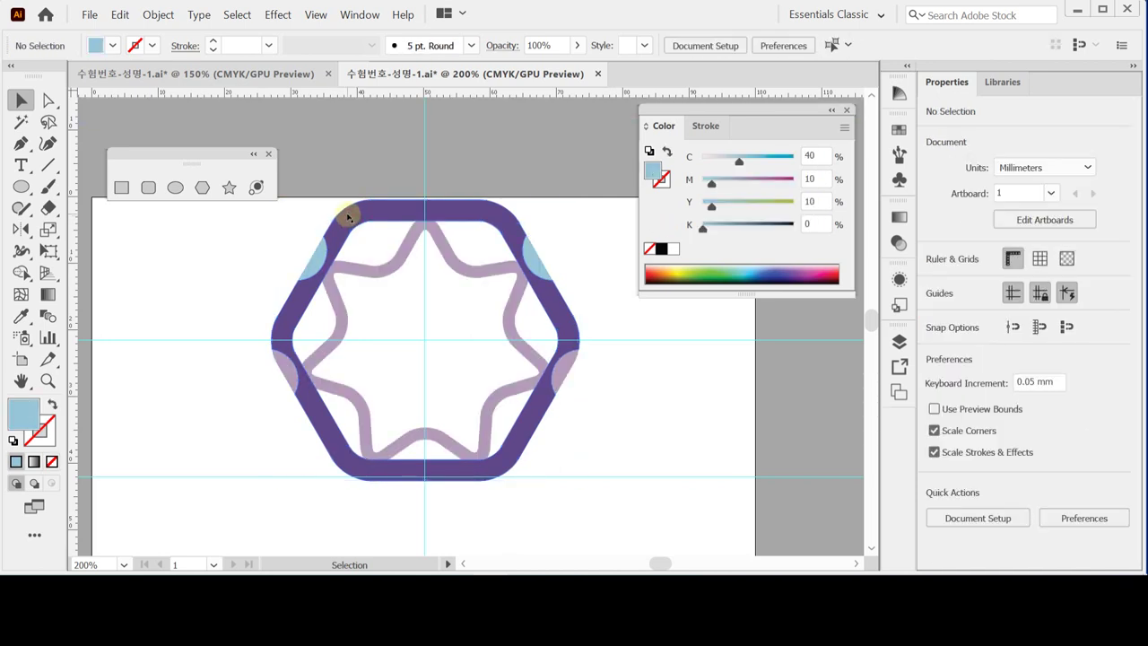
Step: Convert the light purple star's 5 pt stroke to a filled shape with Outline Stroke, and save the document
left_click(453, 262)
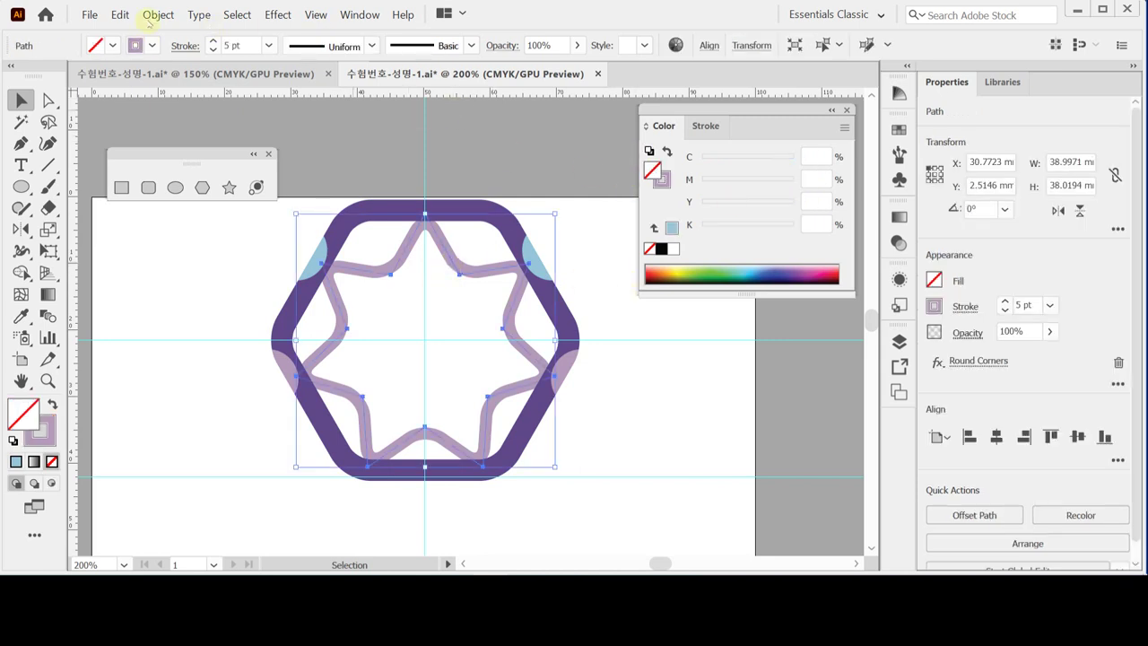
left_click(158, 15)
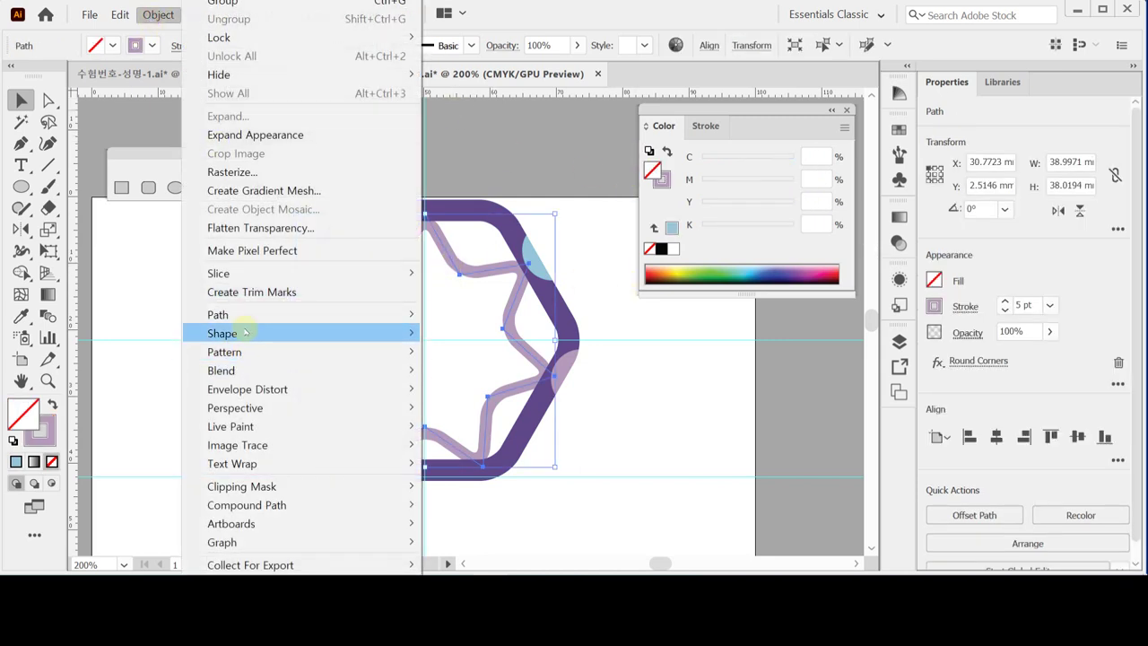
mouse_move(246, 316)
left_click(525, 357)
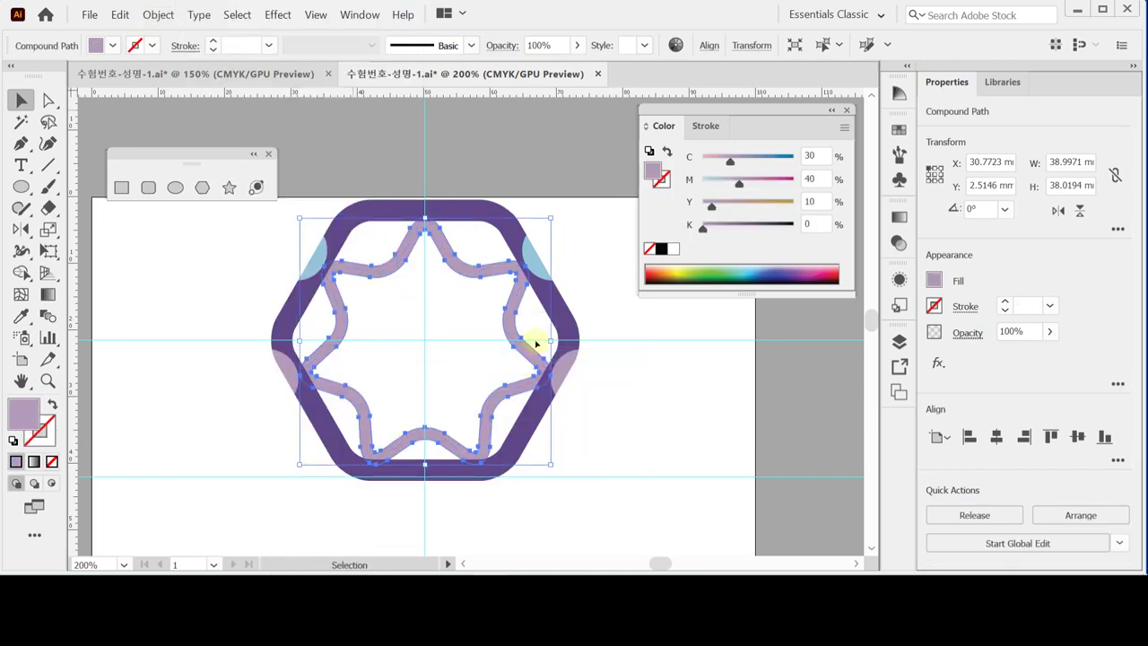
key("a")
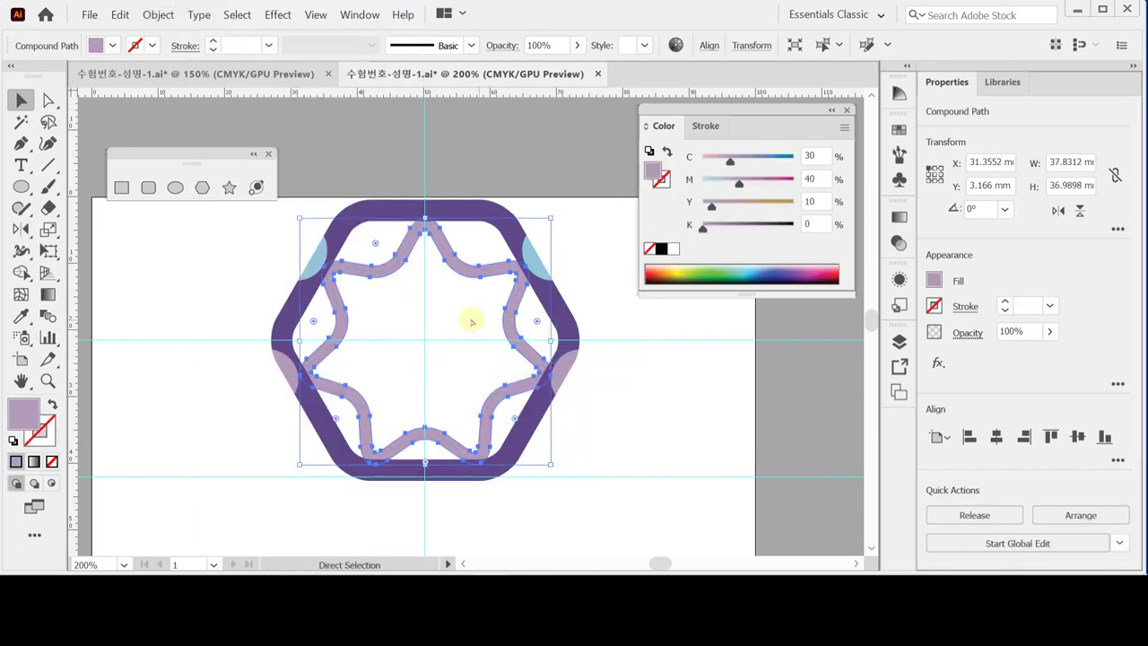
left_click(618, 405)
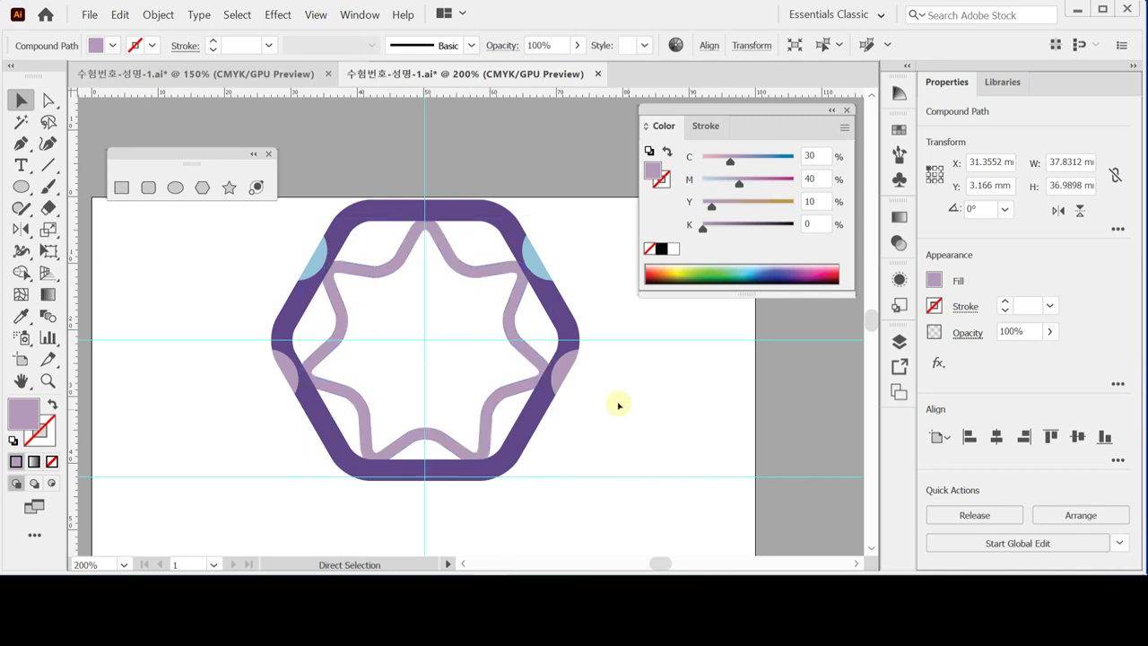
key("v")
key("ctrl+s")
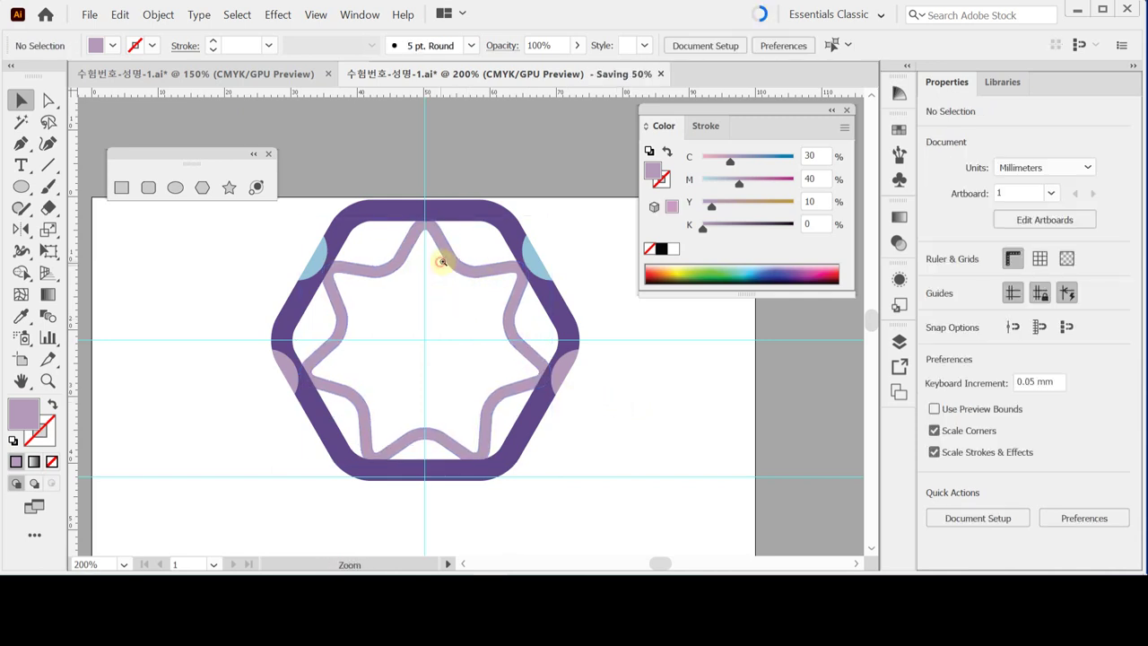
Step: Draw a vertical line about 4.1 mm long across the hexagonal frame's upper bar, just left of the vertical centre guide
scroll(443, 261, "up", 3)
left_click_drag(461, 295, 415, 275)
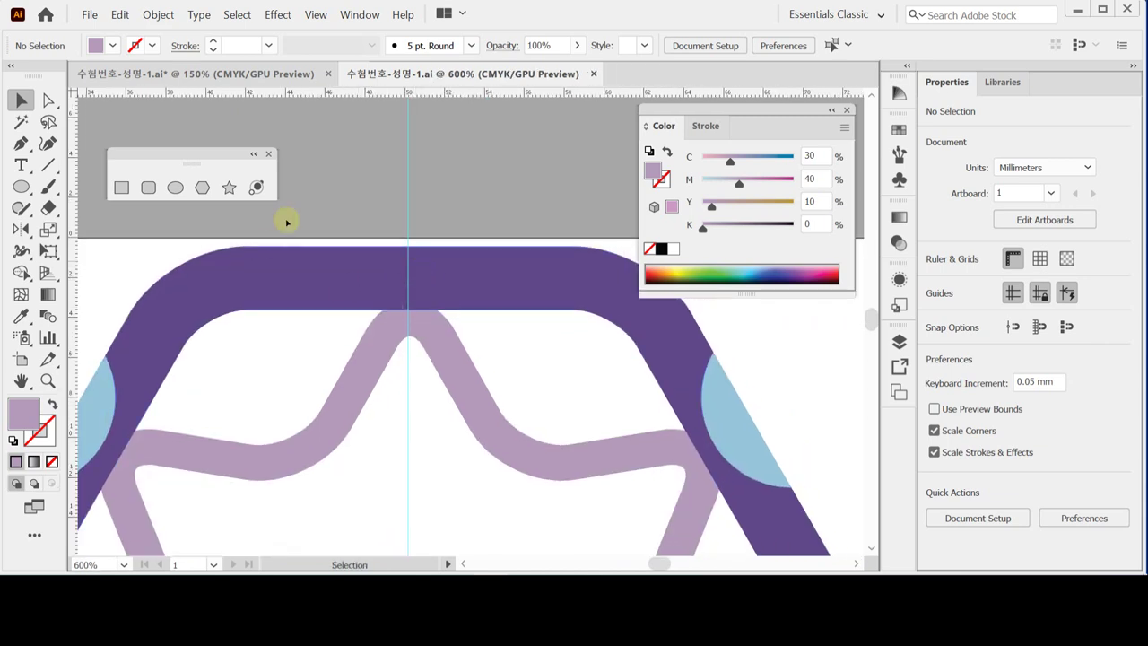
left_click(48, 165)
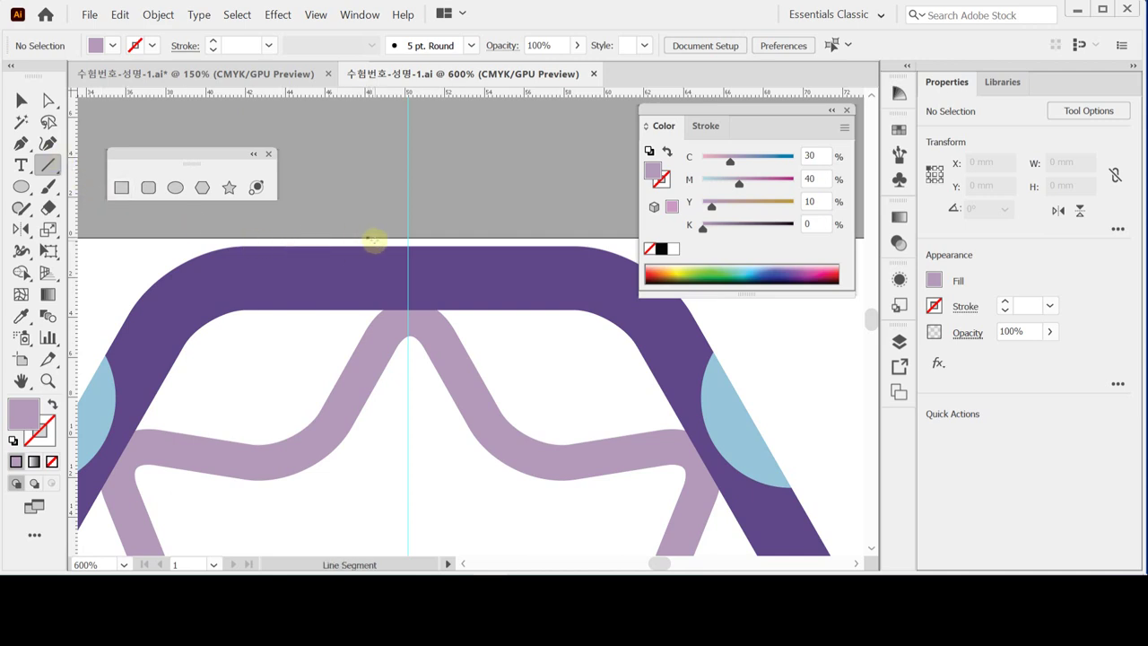
left_click_drag(377, 240, 382, 324)
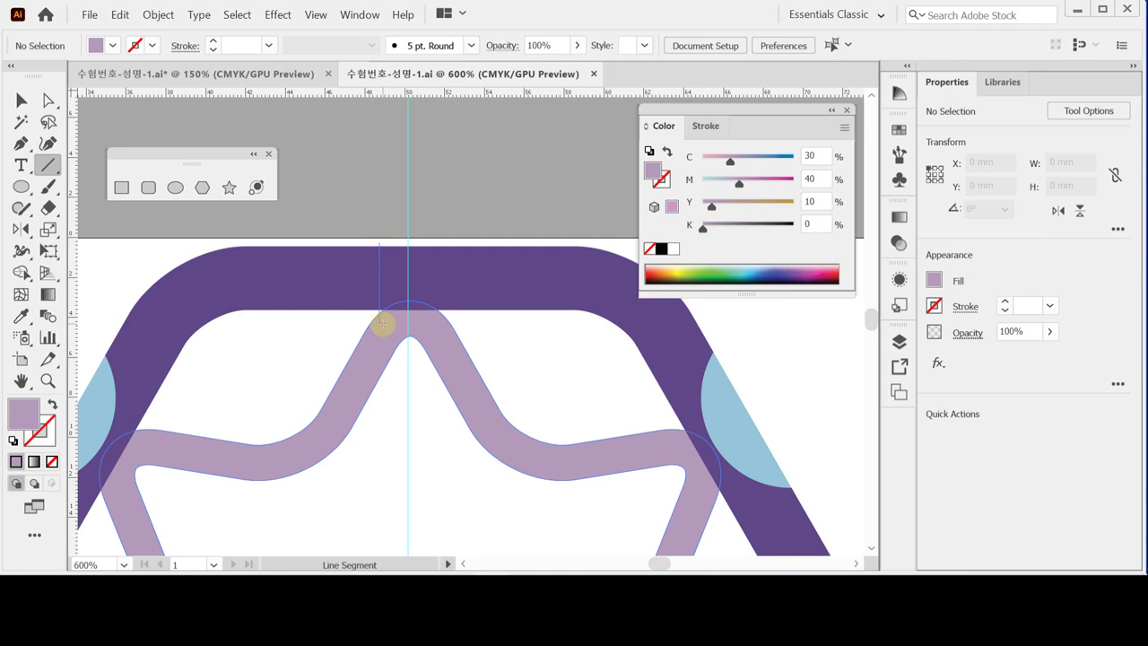
left_click_drag(380, 323, 380, 322)
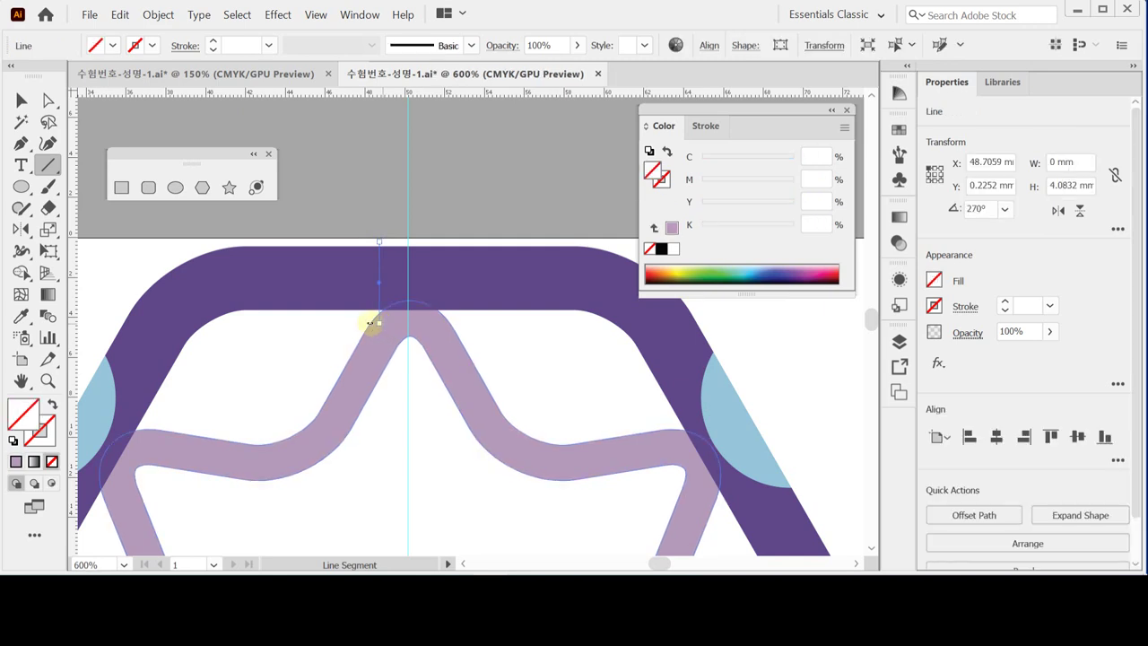
Step: Give the vertical line a light purple stroke (C30 M40 Y10 K0), 3 pt weight and round caps
left_click(661, 179)
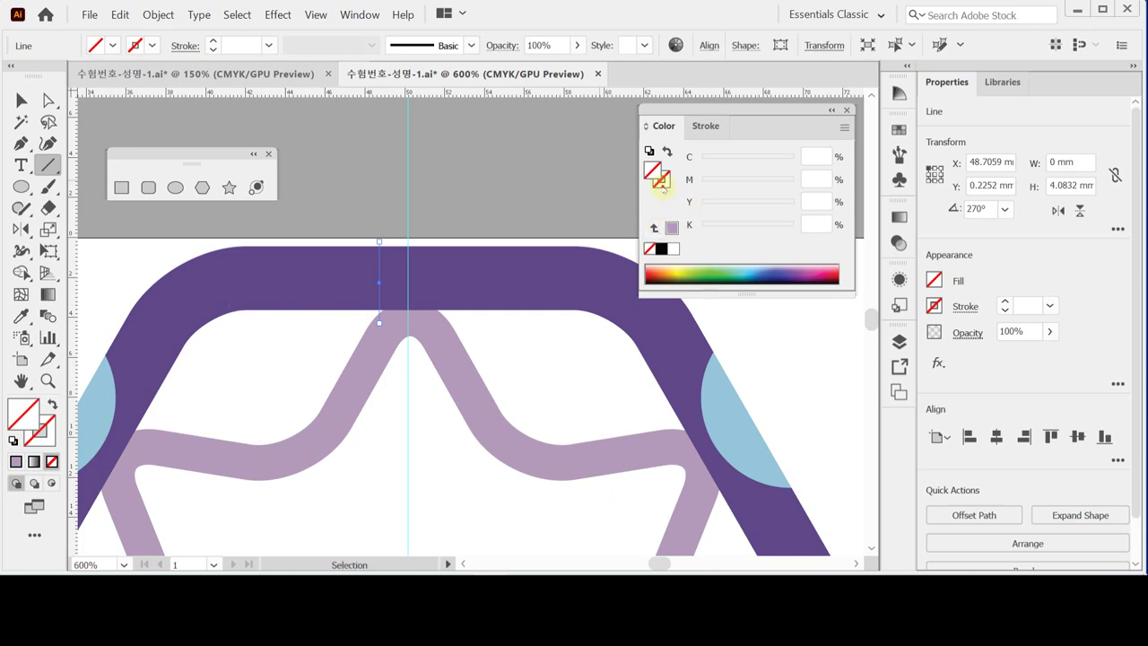
left_click(672, 230)
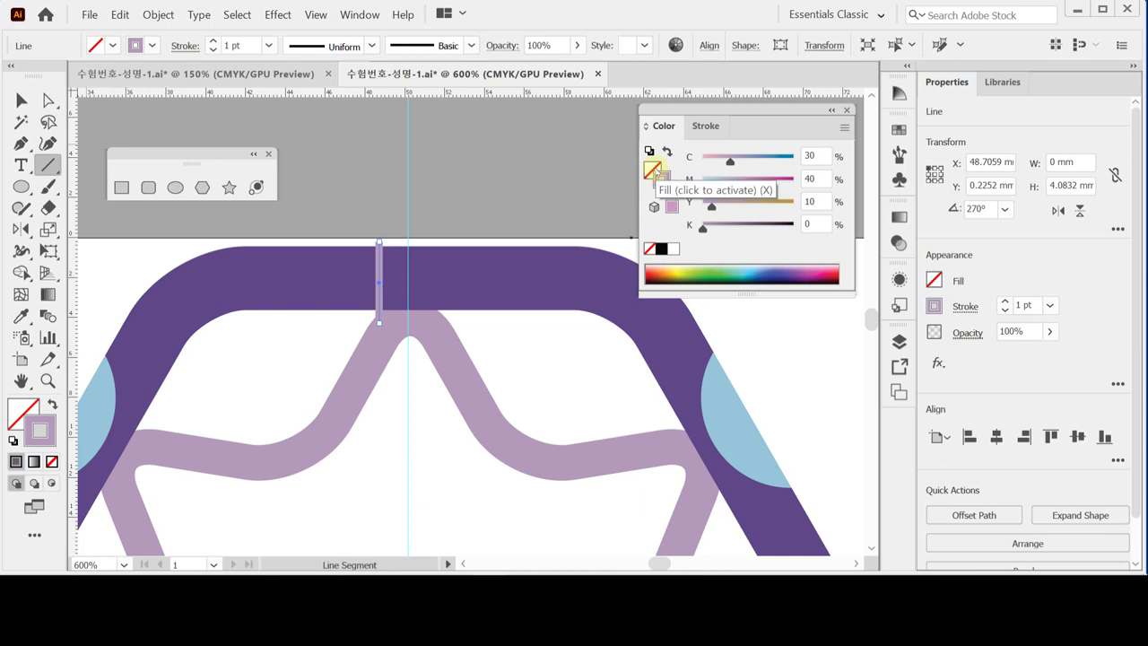
left_click(965, 307)
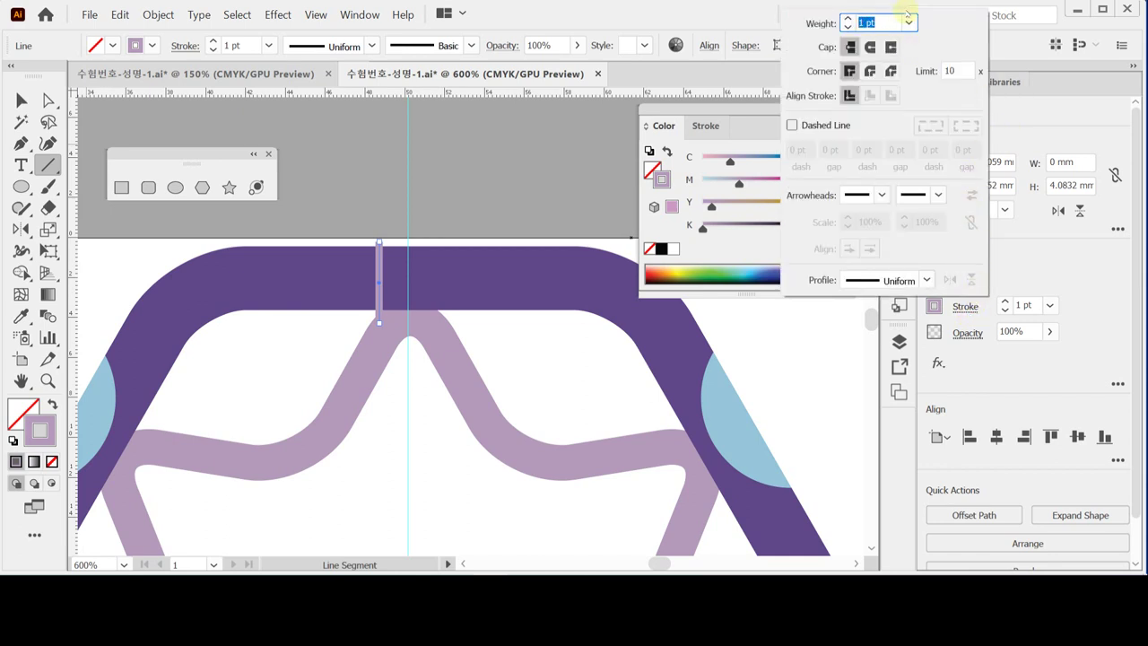
left_click(846, 18)
left_click(847, 18)
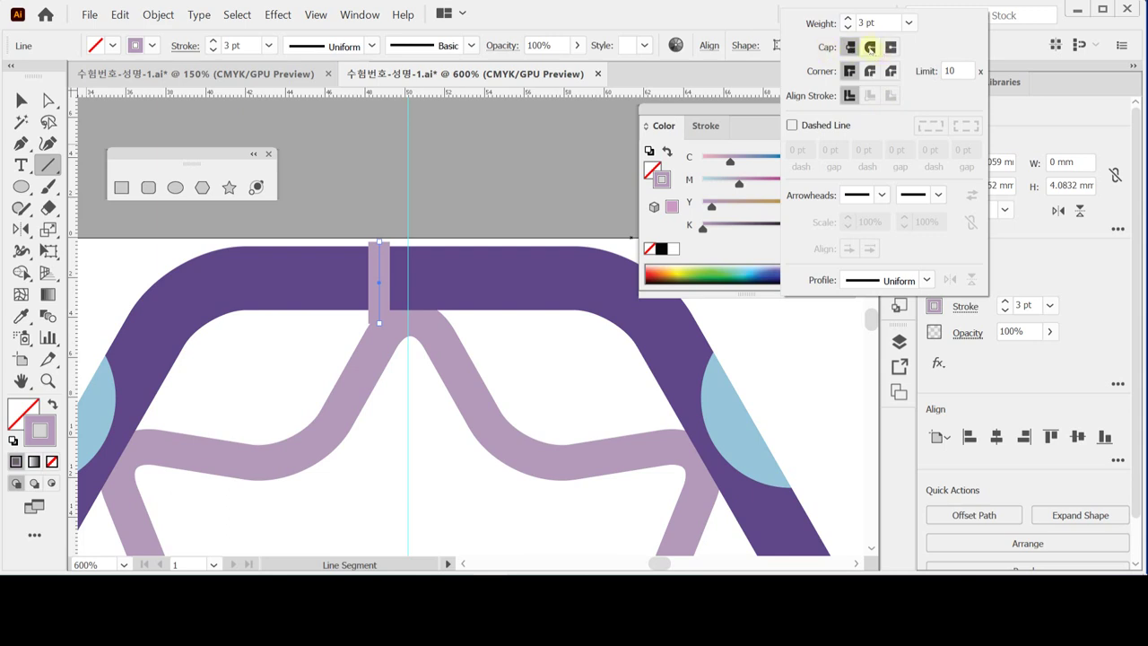
left_click(868, 47)
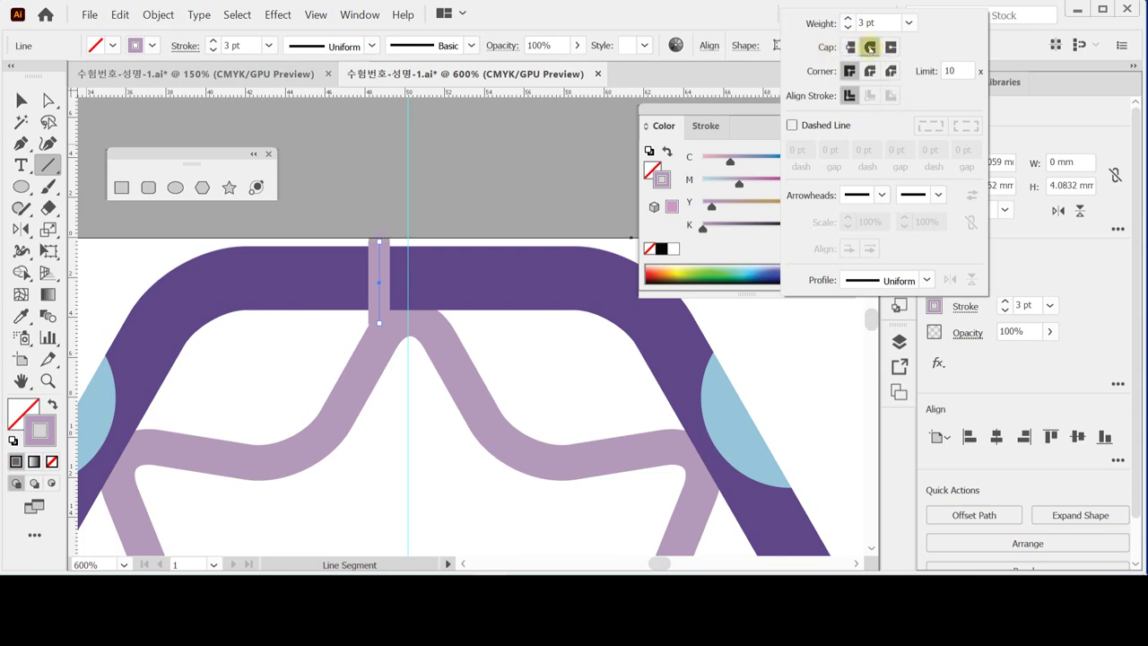
Step: Reposition the light purple line over the left side of the star's upper tip, at about X 48.56 mm
left_click(397, 299, "ctrl")
left_click(515, 318, "ctrl")
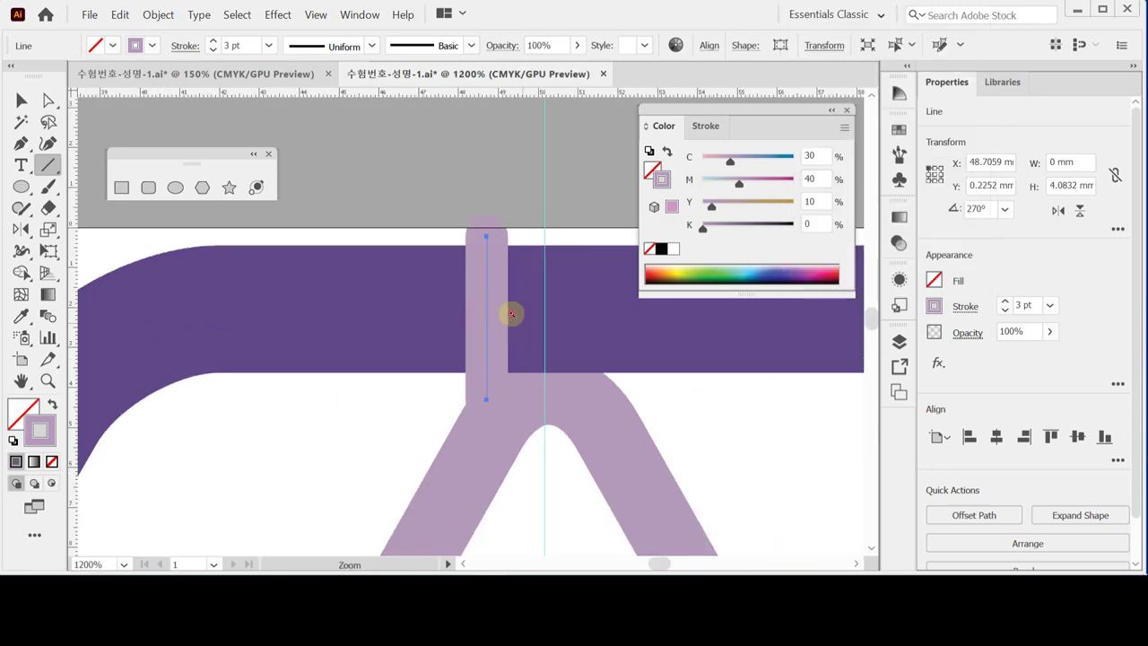
left_click(498, 296, "ctrl")
left_click_drag(487, 278, 438, 283)
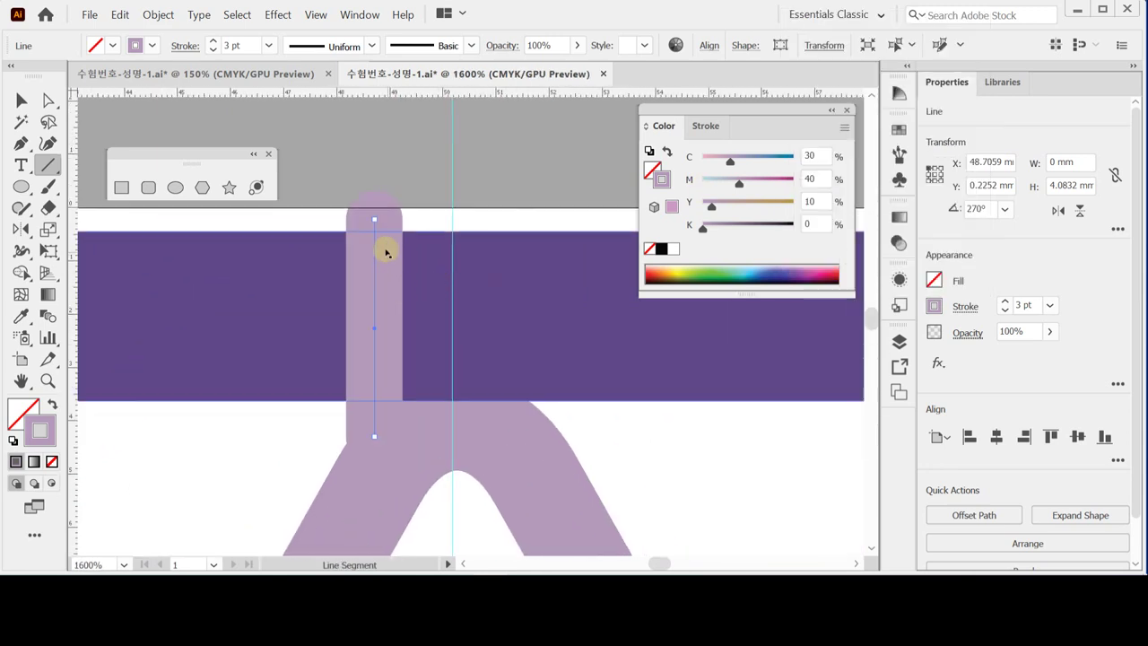
left_click_drag(385, 249, 368, 228)
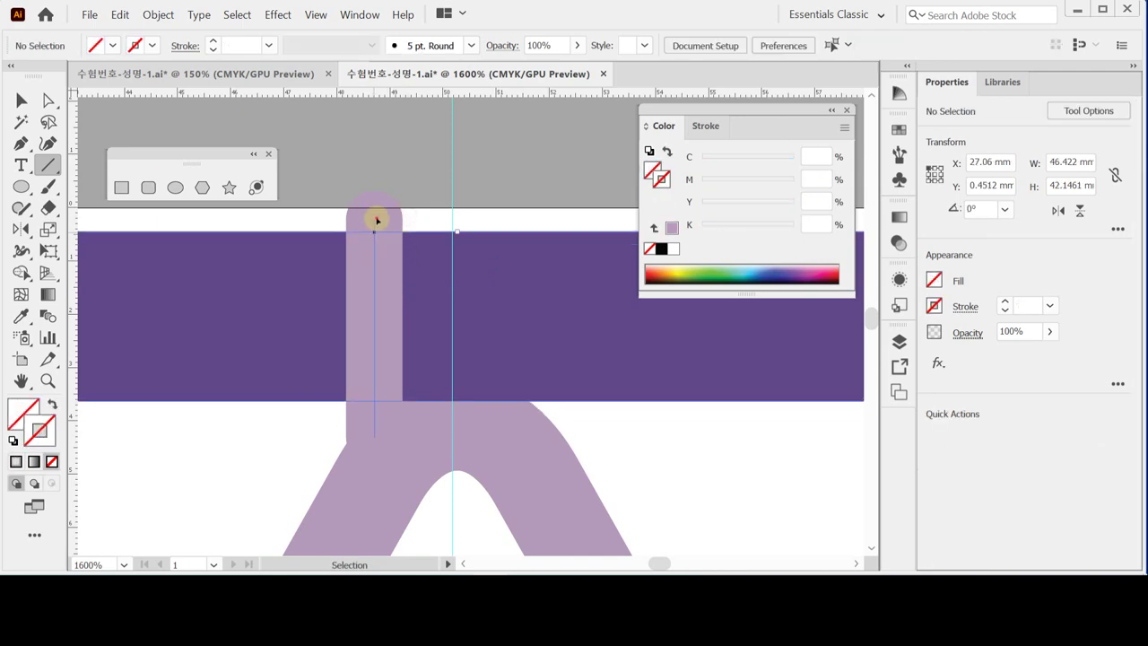
left_click(377, 224, "ctrl")
left_click(341, 178, "ctrl")
left_click(377, 223, "ctrl")
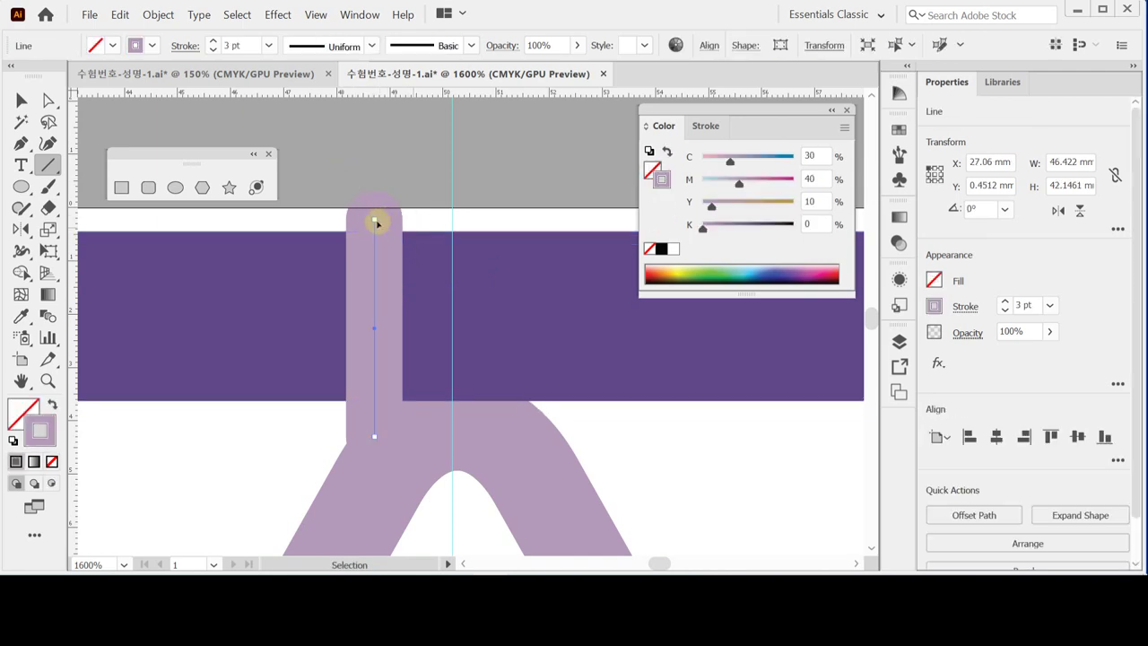
mouse_move(376, 223)
left_mouse_down()
mouse_move(239, 391)
mouse_move(358, 296)
mouse_move(384, 236)
left_mouse_up()
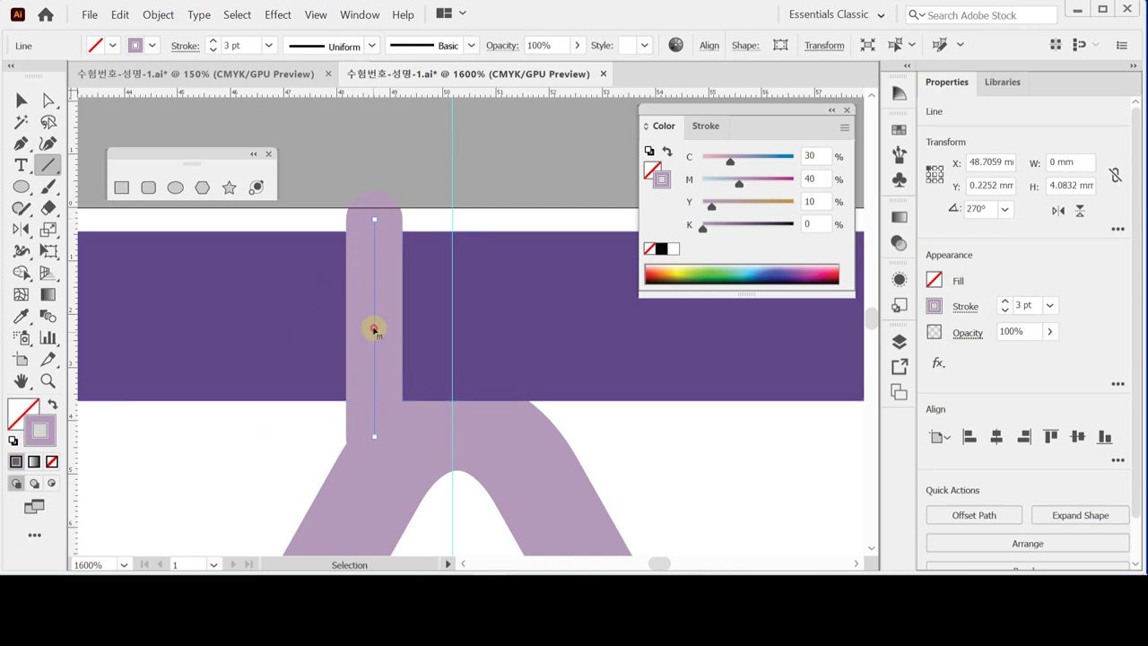
left_click_drag(374, 328, 295, 328)
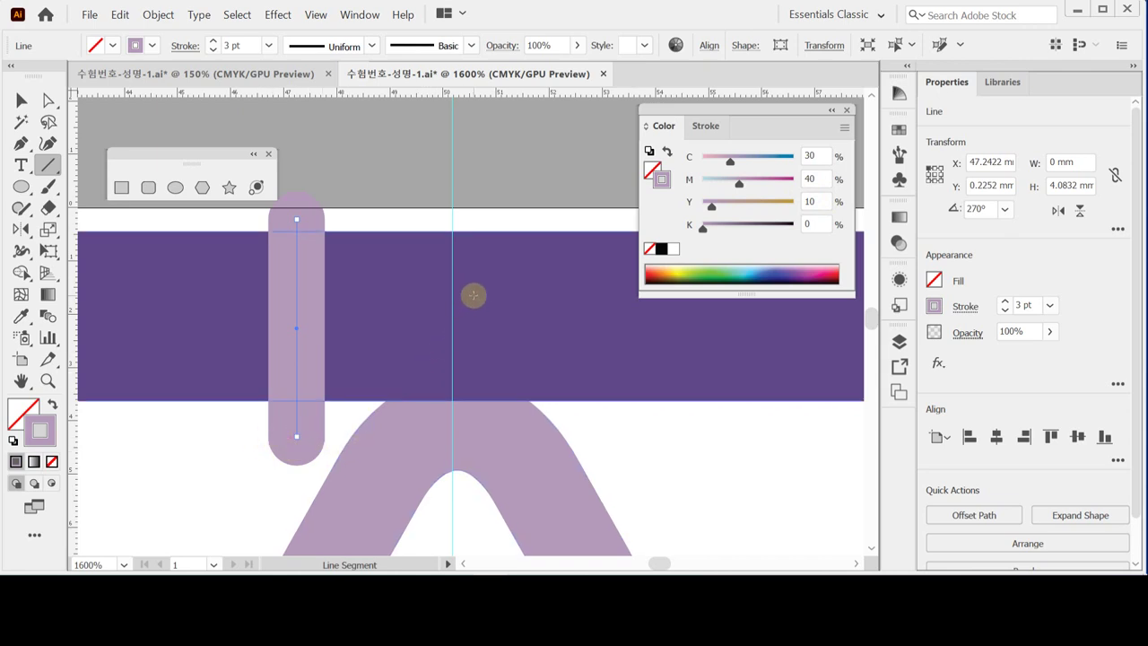
left_click(335, 186, "ctrl")
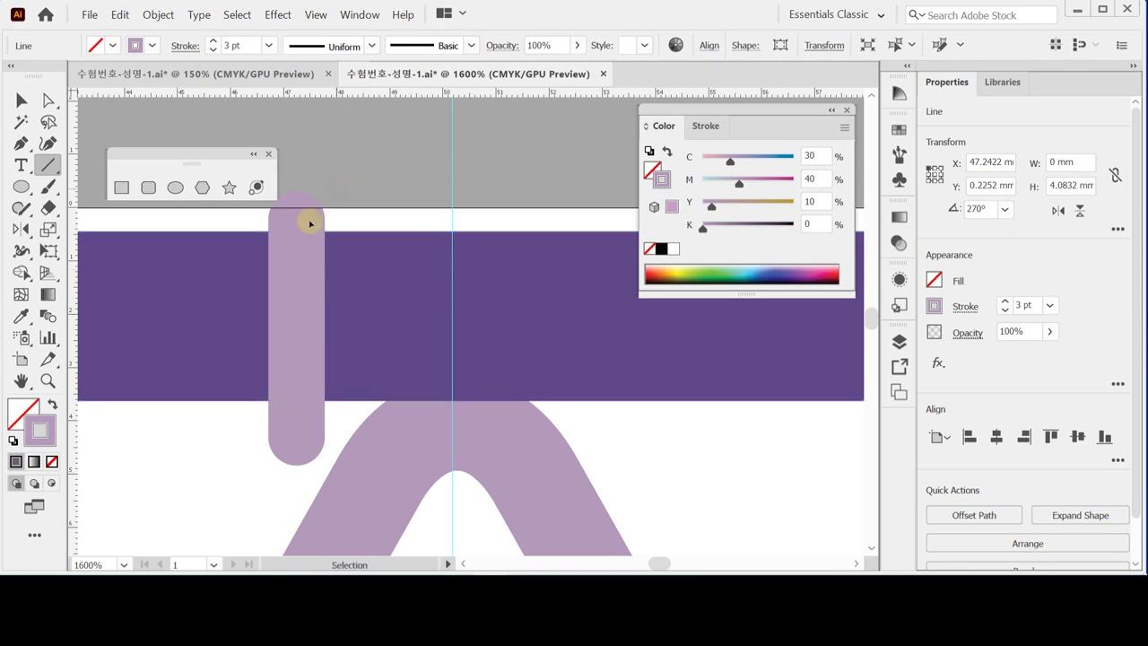
left_click_drag(300, 248, 367, 240)
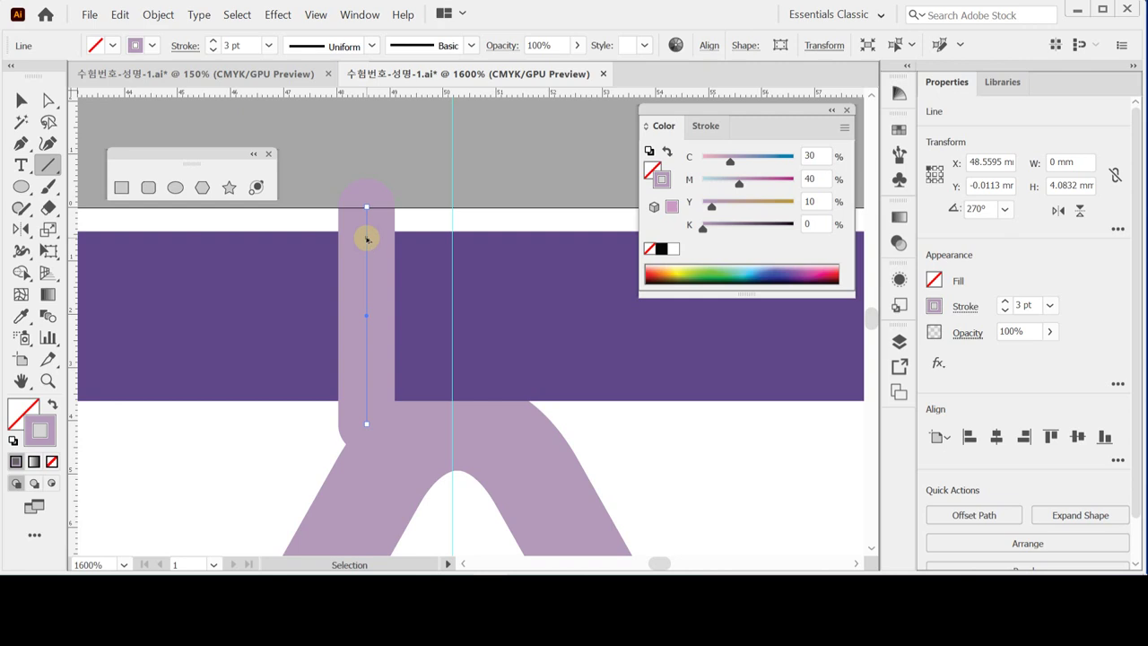
left_click_drag(367, 239, 456, 248)
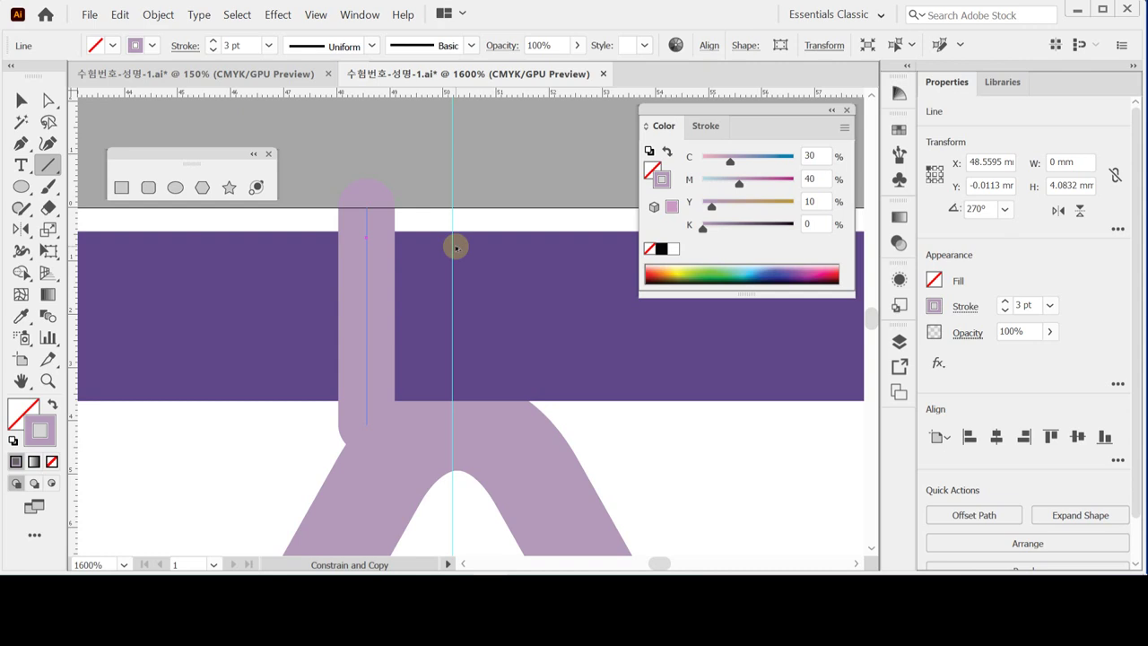
left_click_drag(456, 248, 449, 223)
key("ctrl+z")
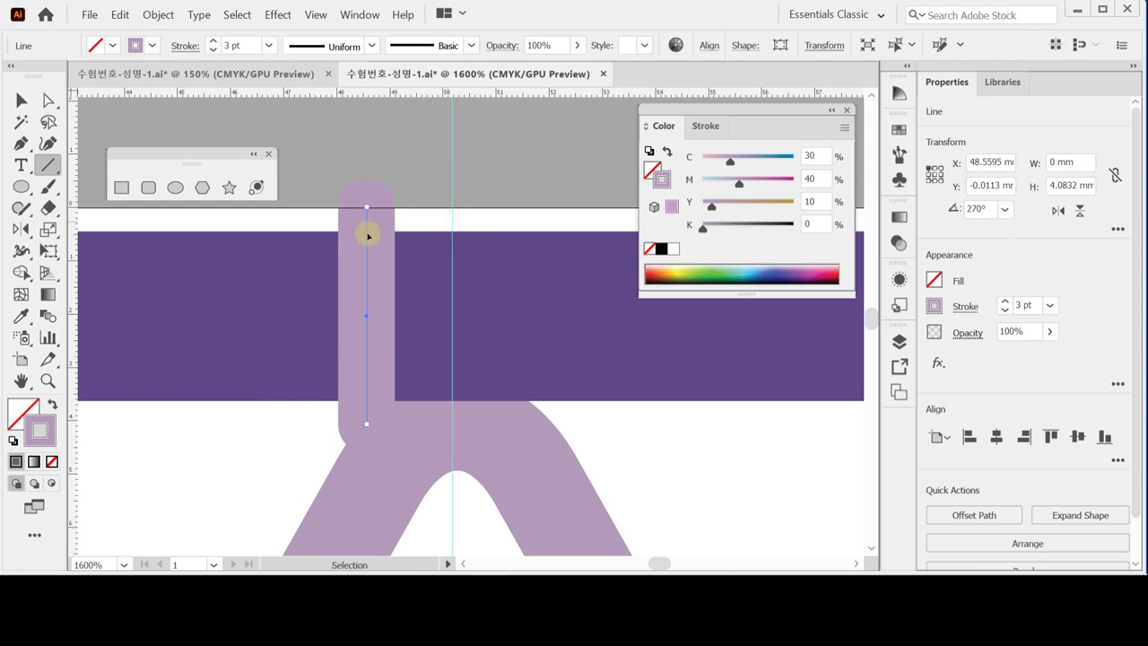
left_click_drag(367, 235, 455, 237)
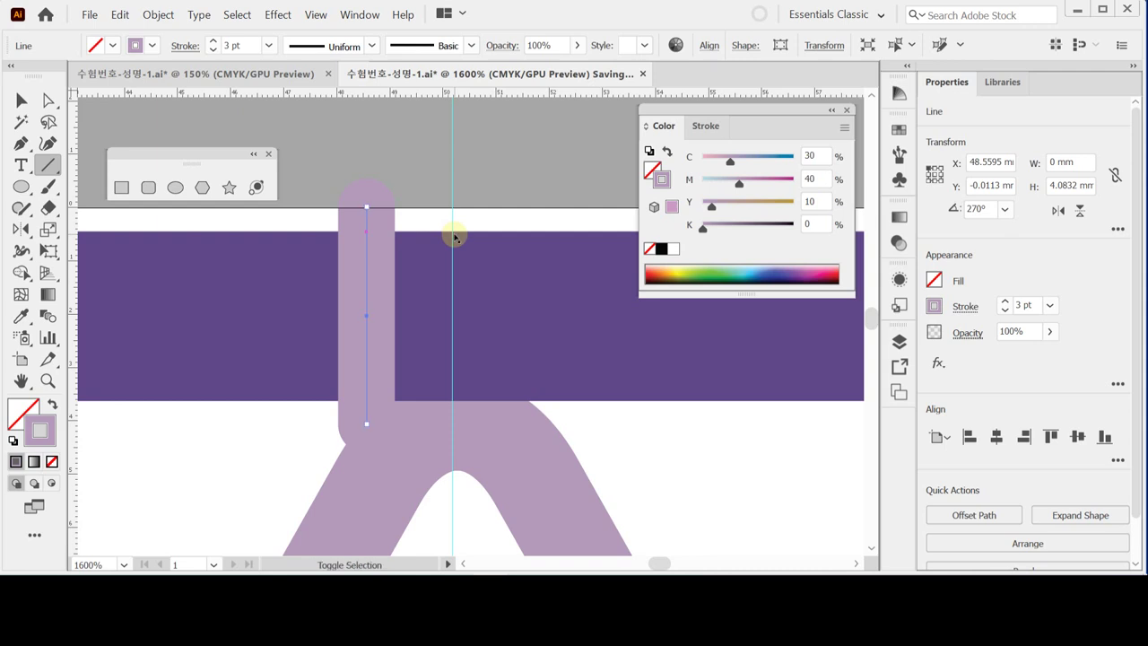
left_click(455, 237, "shift")
left_click(367, 223)
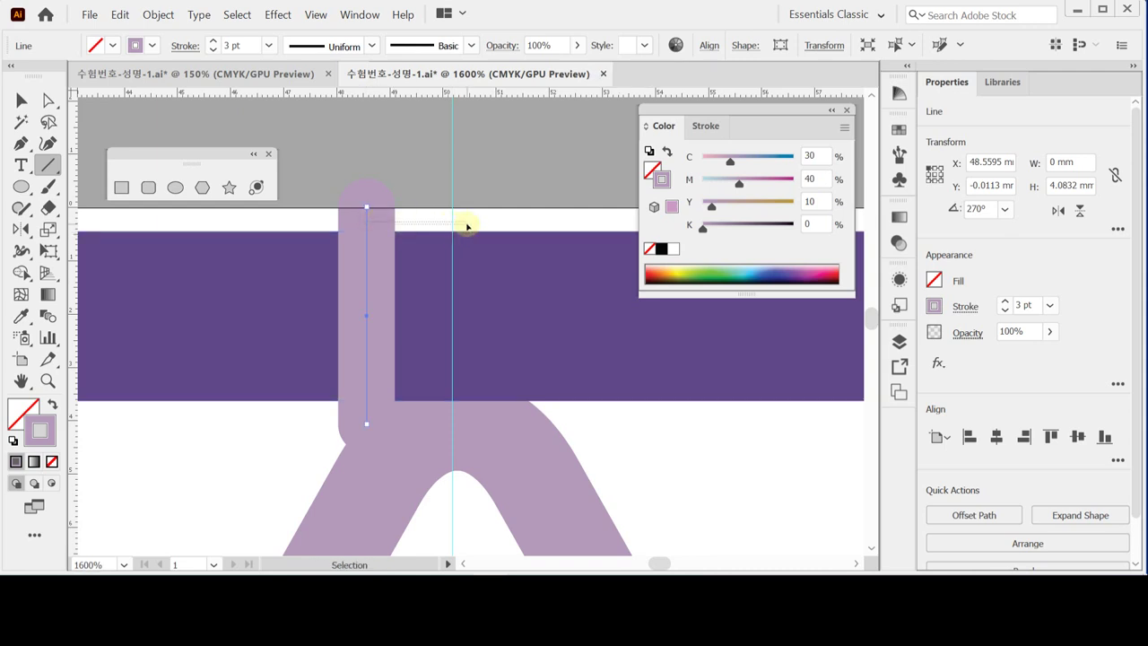
left_click(385, 206)
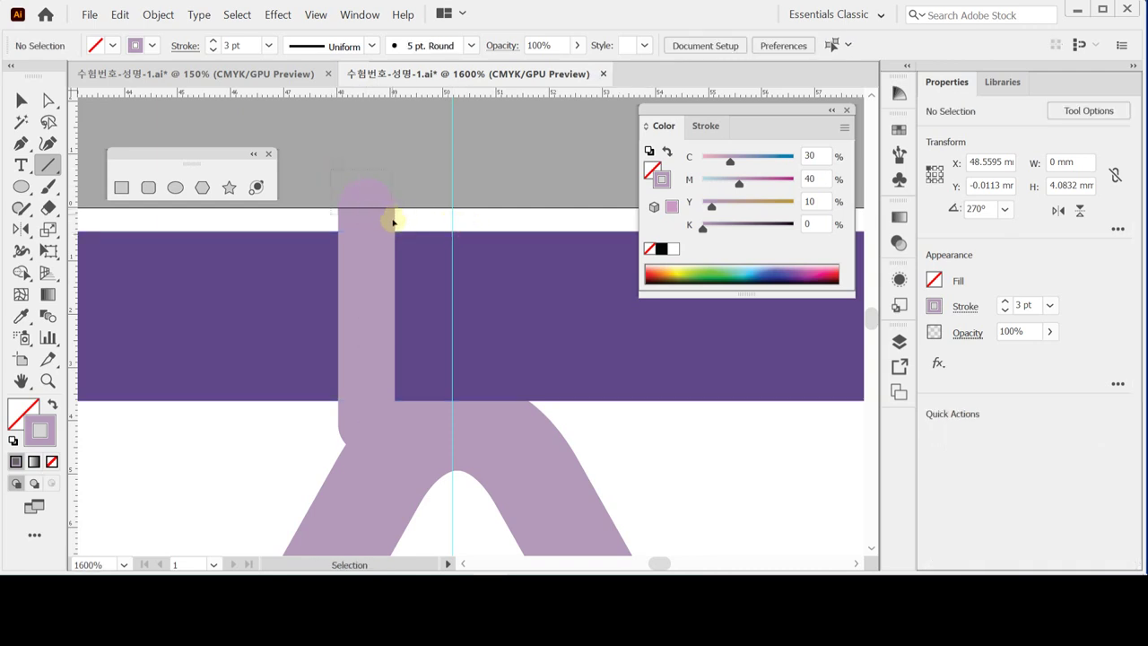
Step: Copy the light purple line horizontally onto the vertical centre guide, and repeat the copy at equal spacing for a third line
left_click_drag(368, 227, 452, 224)
key("alt")
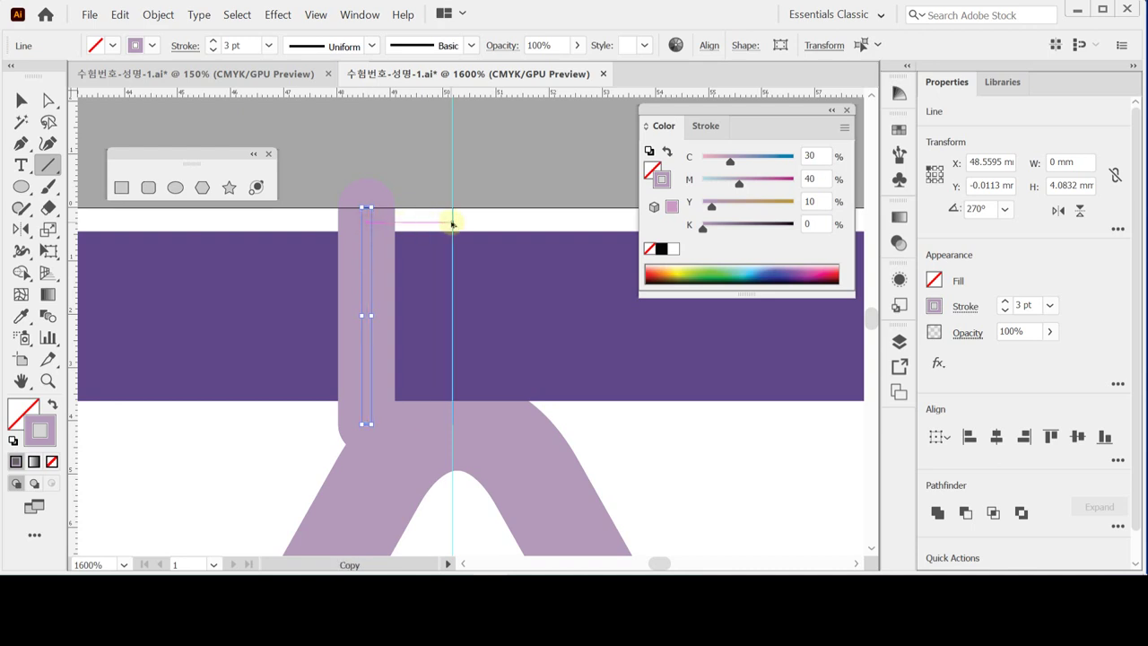
left_click_drag(452, 224, 453, 224)
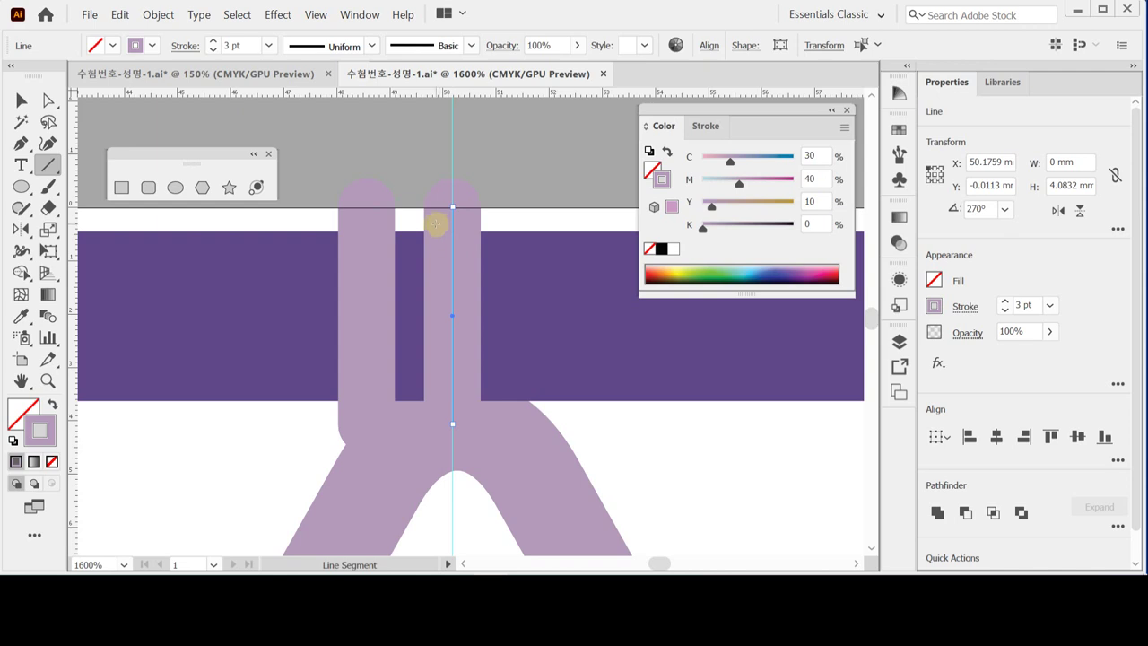
key("ctrl+d")
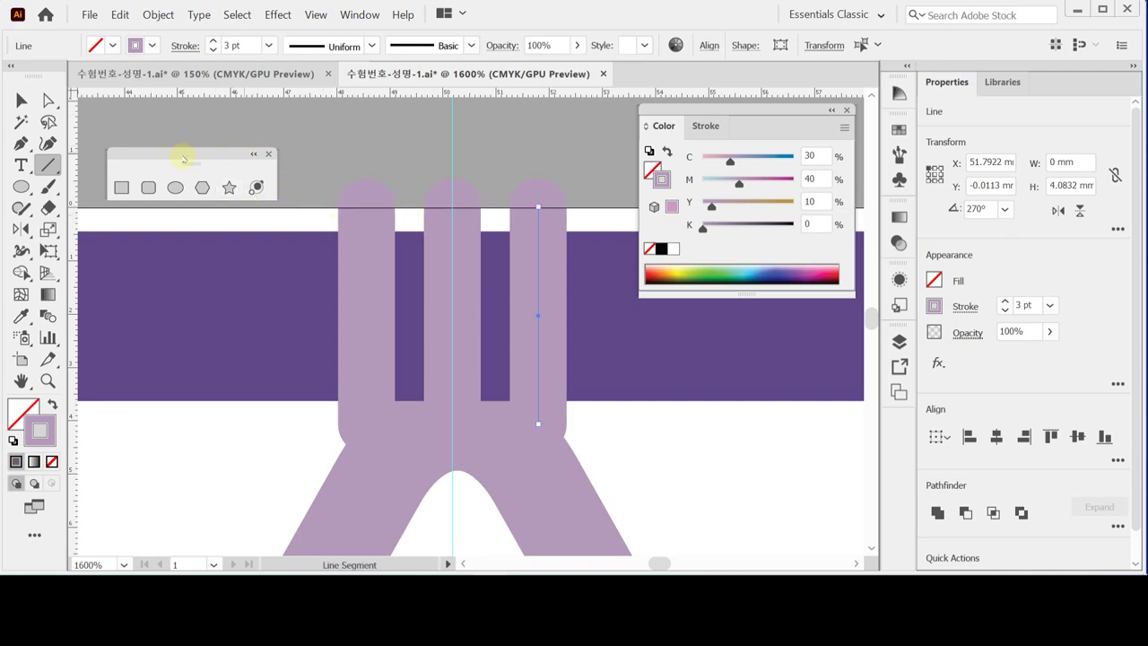
left_click(165, 20)
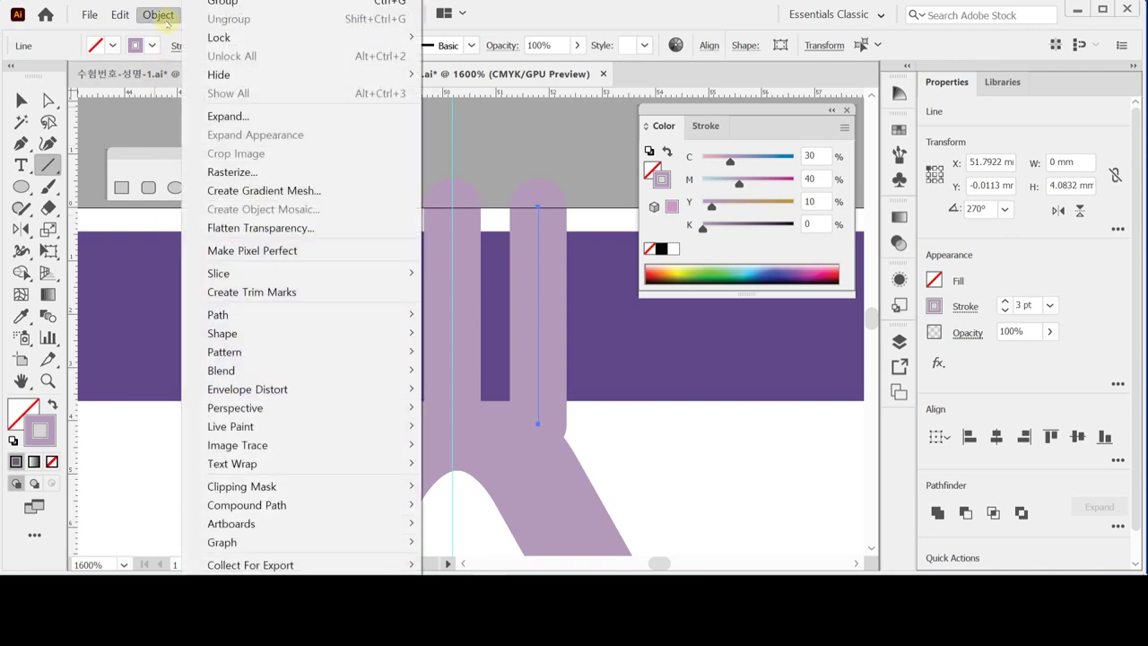
left_click(165, 19)
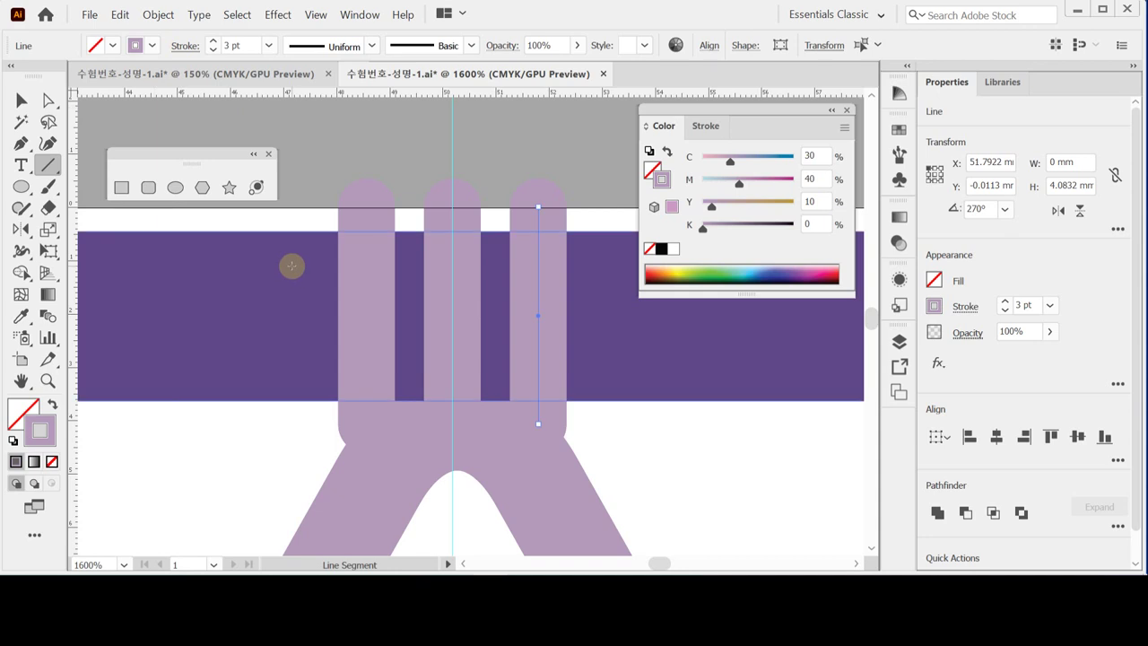
Step: Select all three light purple lines and nudge them down to Y 0.1387 mm
left_click(19, 100)
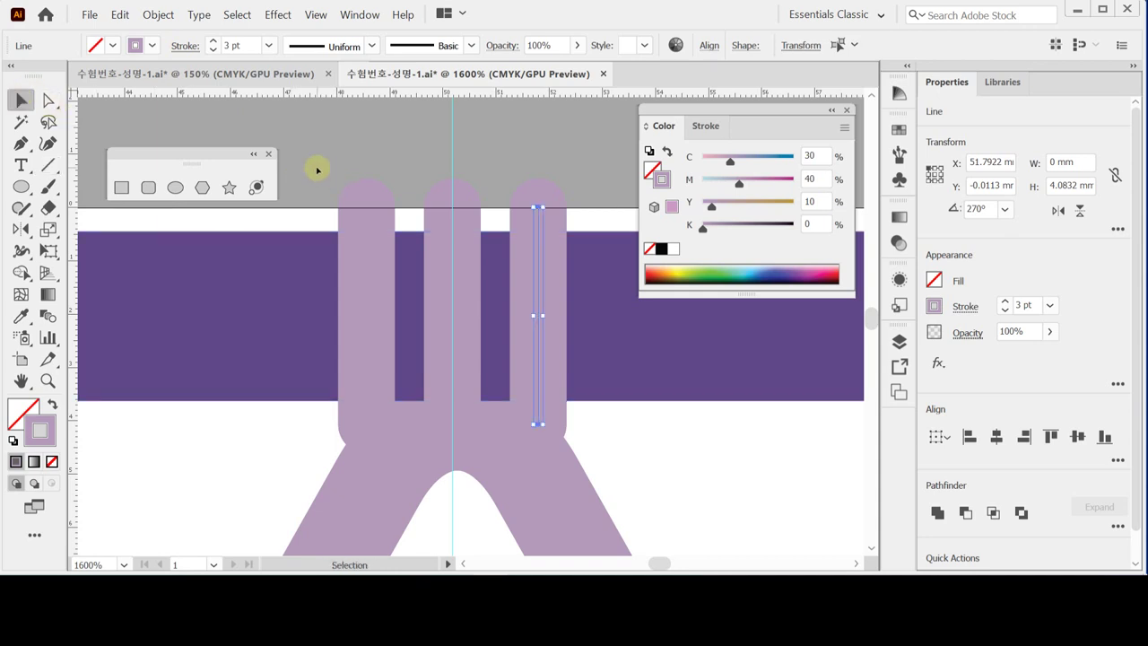
left_click_drag(317, 169, 574, 218)
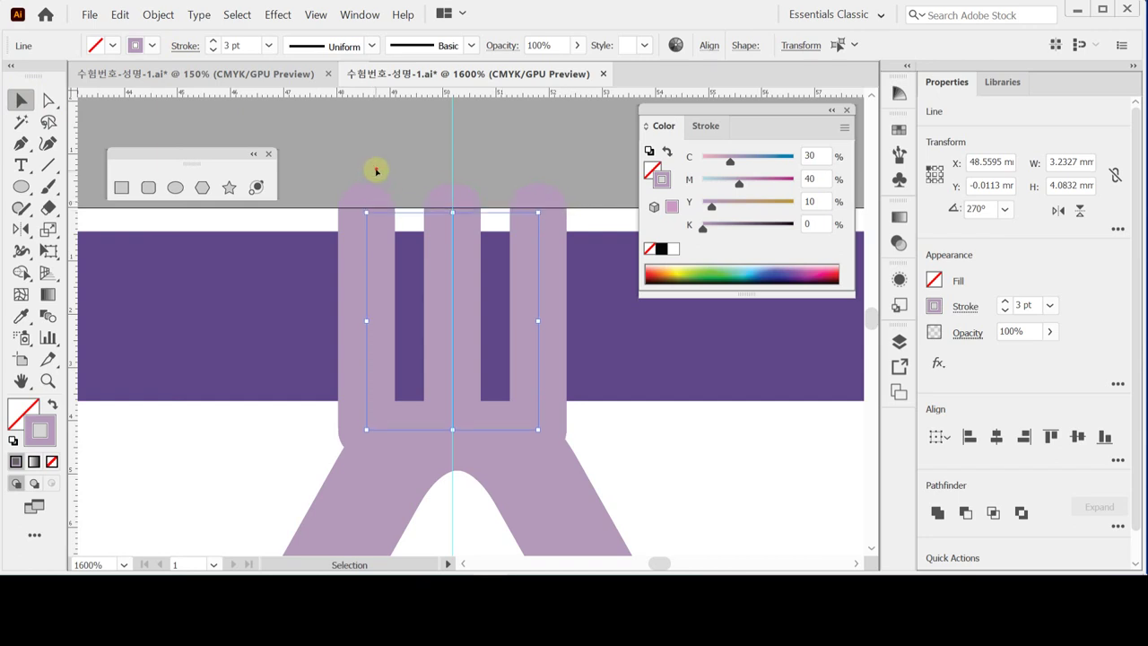
left_click(376, 170)
Step: Nudge the left line toward the middle one, to about X 48.81 mm
left_click_drag(325, 174, 402, 232)
key("Right")
key("Right")
key("Right")
key("Right")
key("Right")
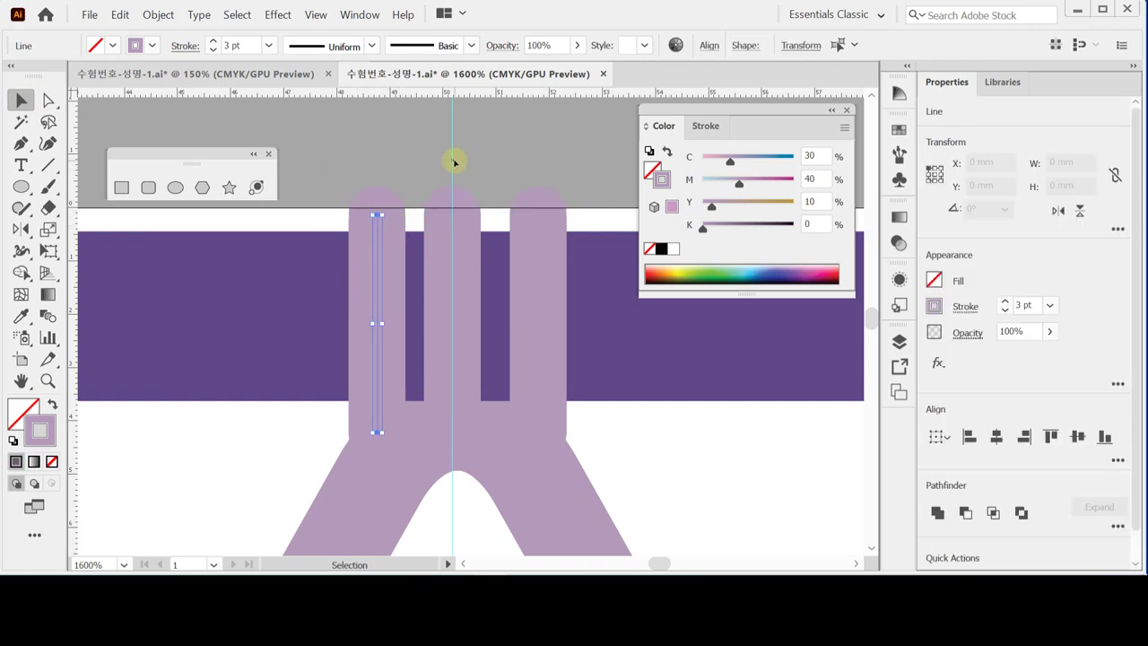
key("Right")
key("a")
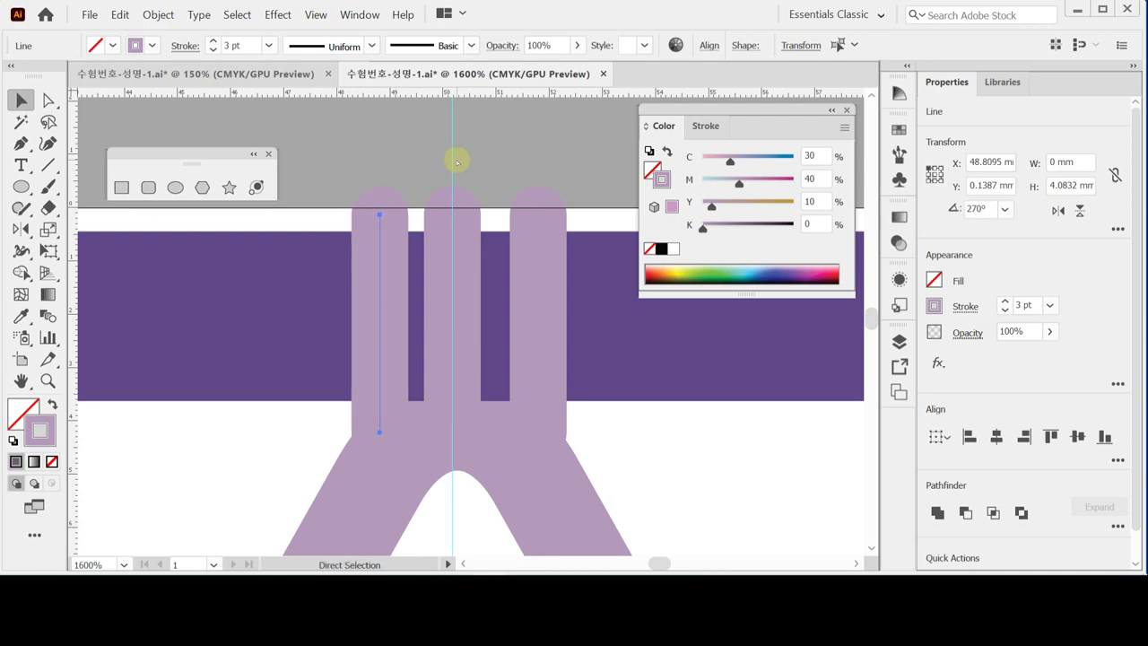
Step: Nudge the right line toward the middle one, to about X 51.59 mm
key("v")
left_click(557, 218)
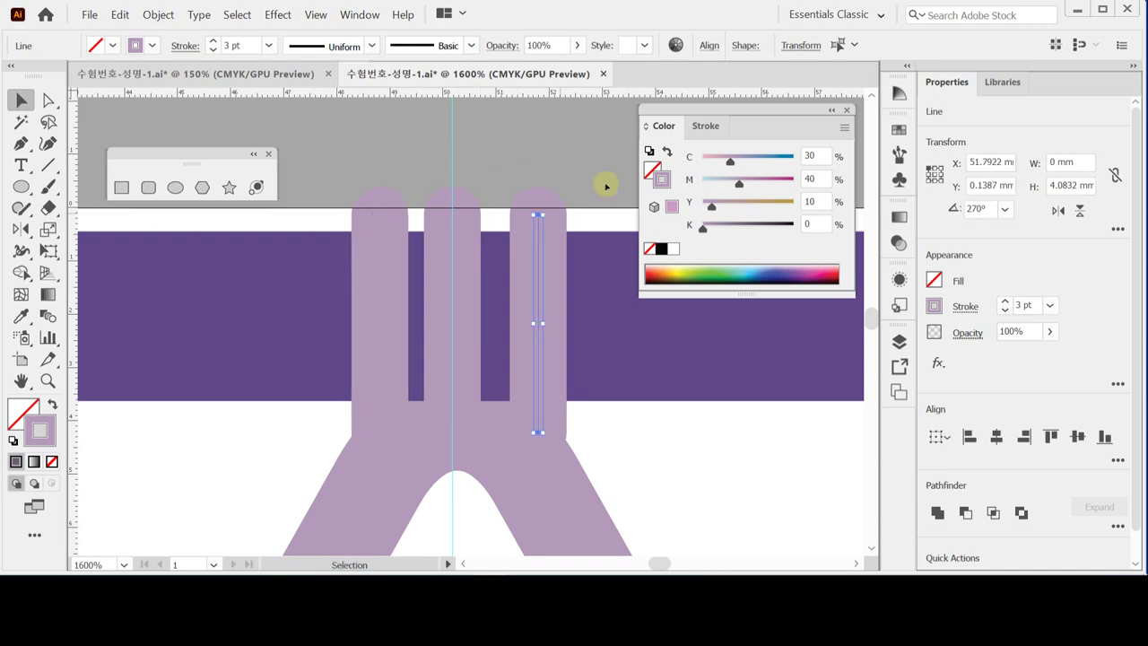
key("Left")
key("Left")
key("Left")
key("Left")
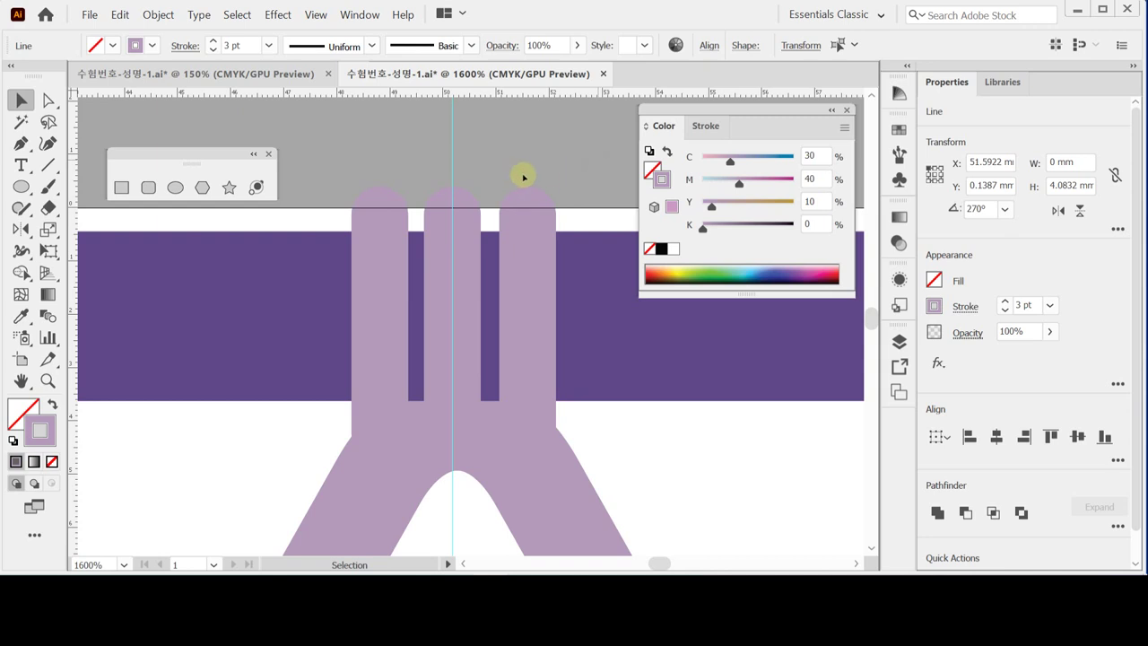
left_click(520, 172)
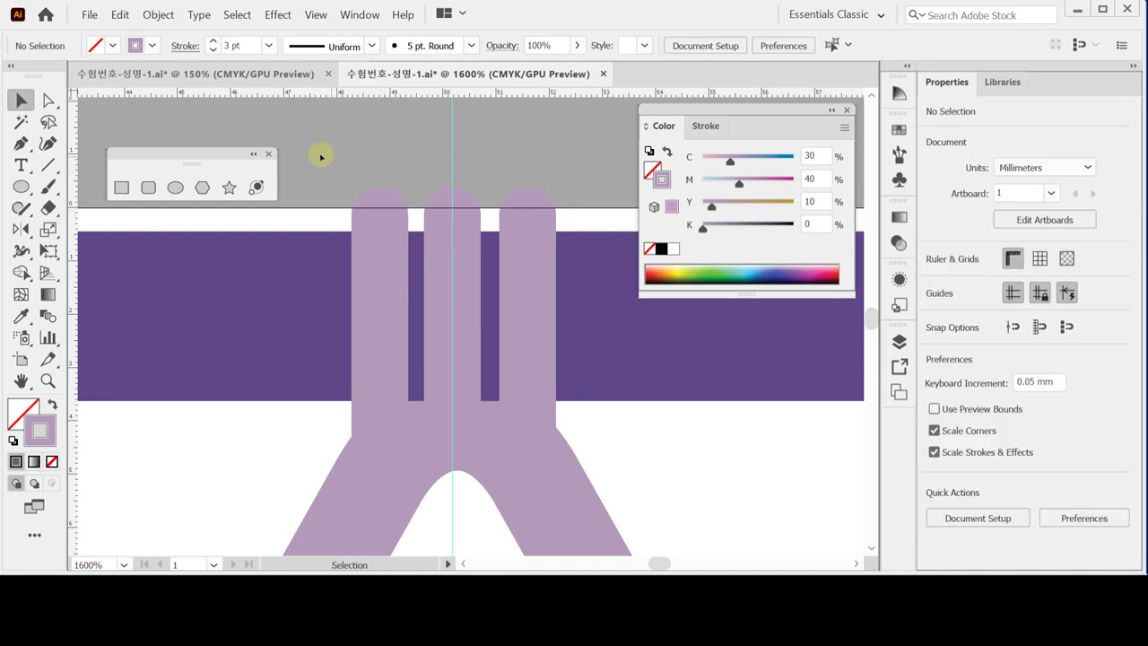
Step: Try to distribute the three light purple lines evenly by their horizontal centres
left_click(547, 230)
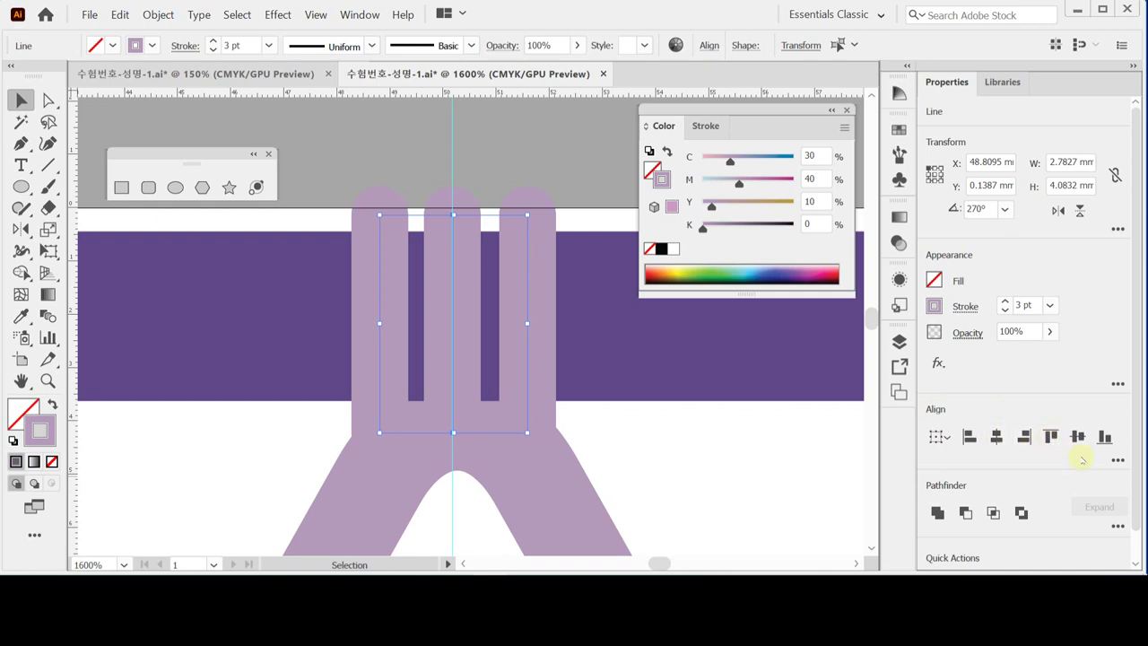
left_click(1117, 459)
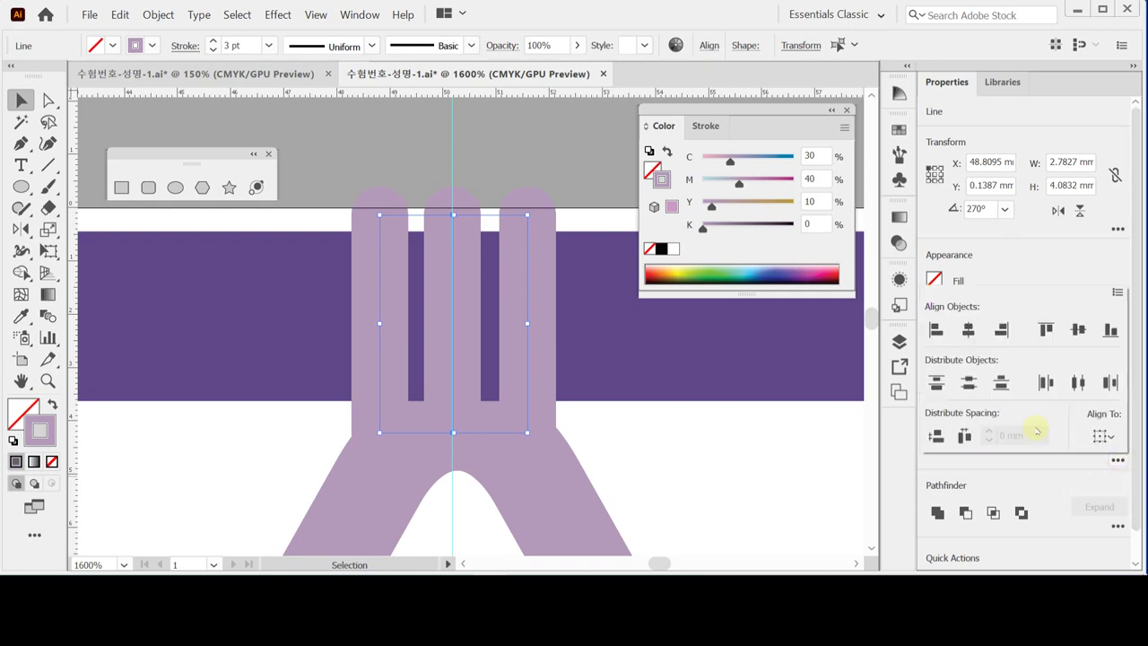
left_click(1078, 382)
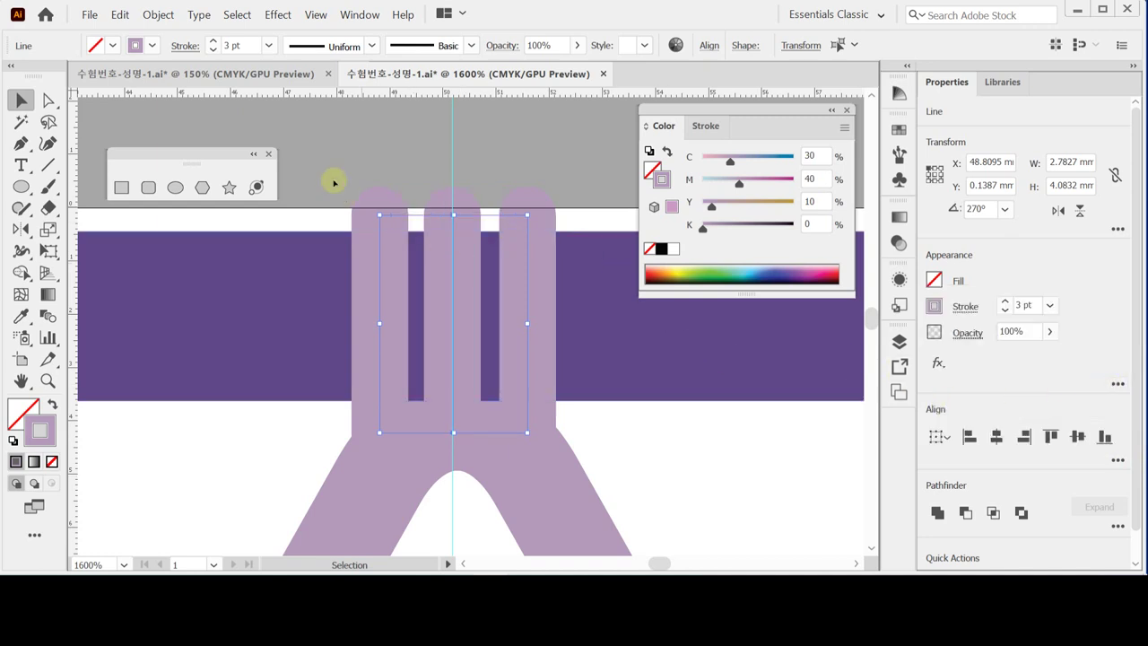
left_click_drag(331, 173, 565, 221)
left_click(1114, 460)
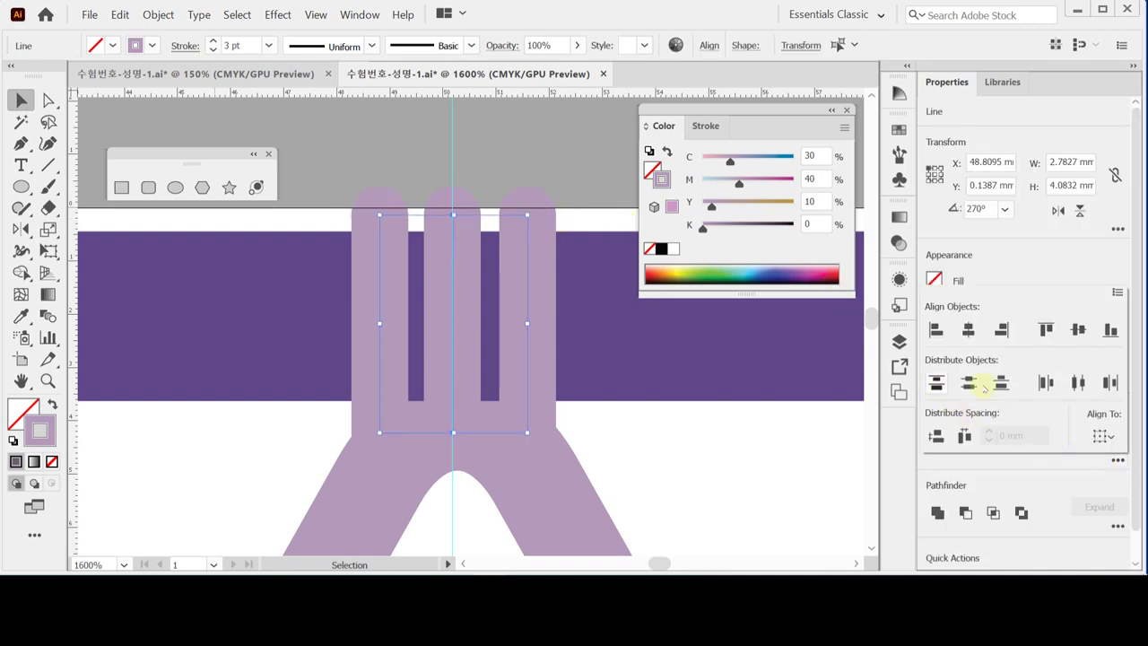
left_click(1046, 383)
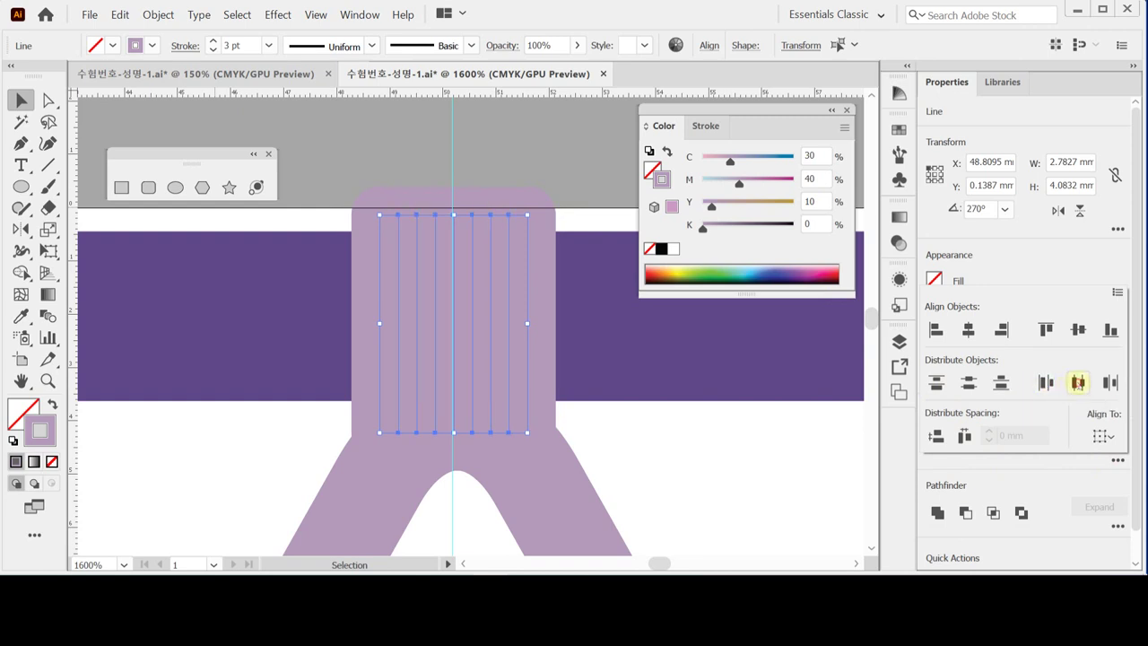
left_click(1073, 384)
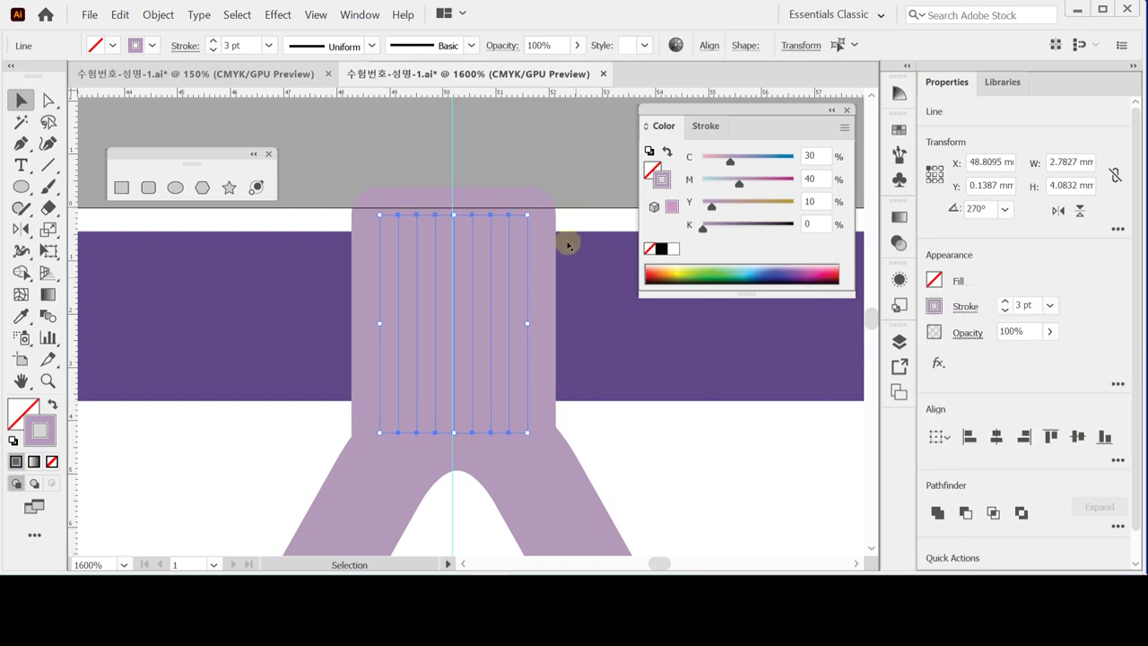
key("a")
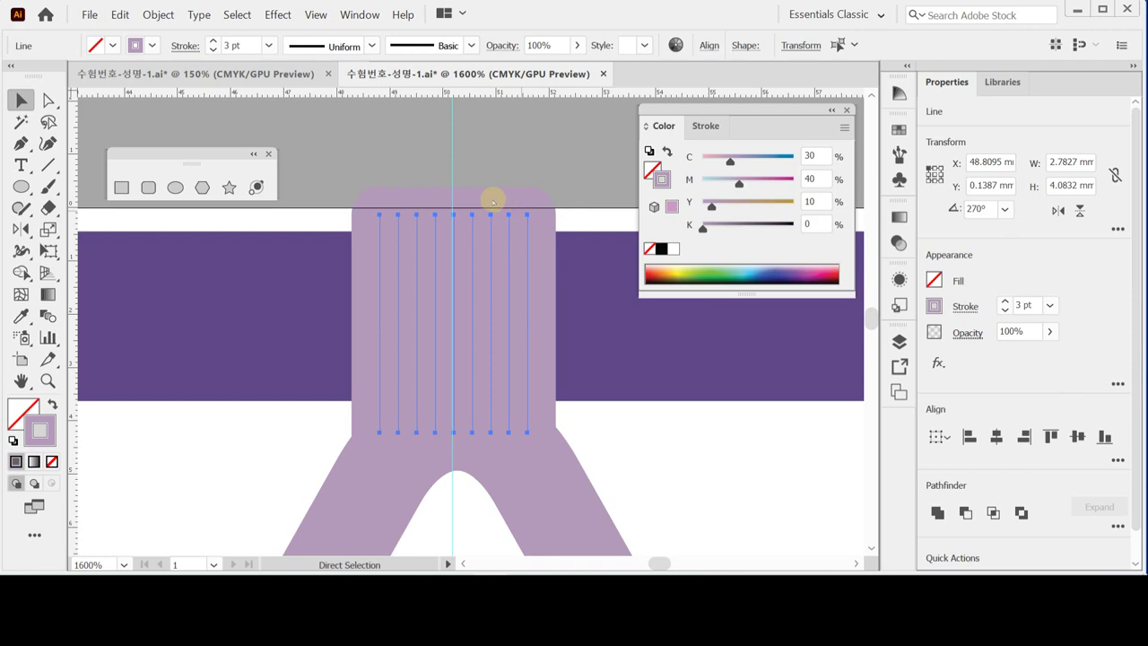
left_click(515, 184)
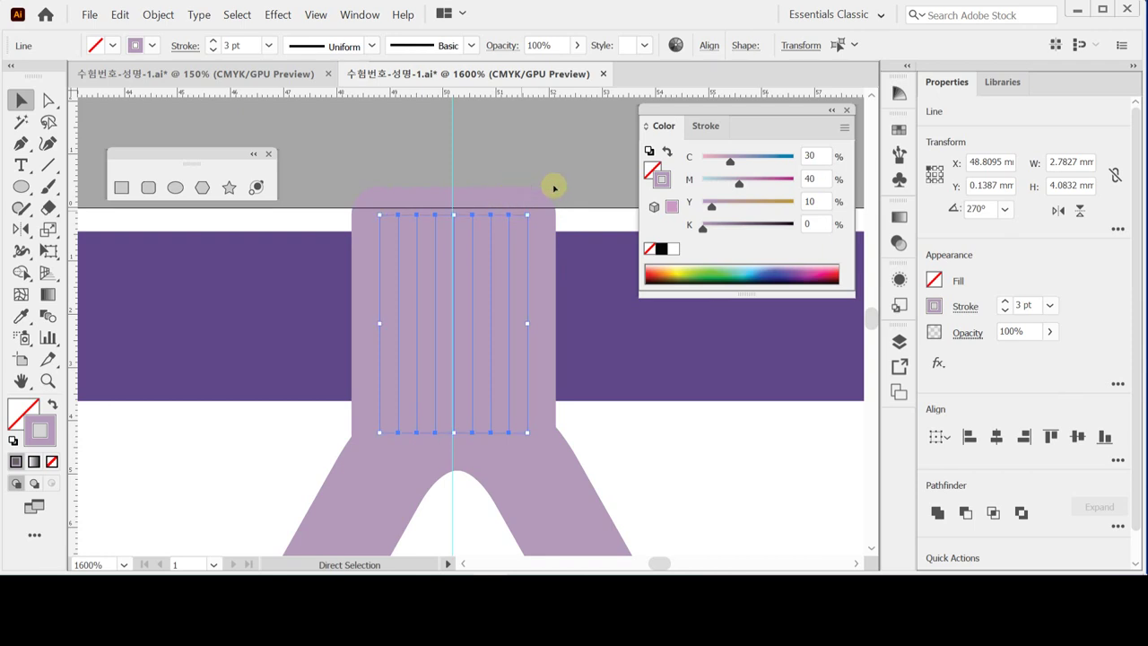
key("ctrl+s")
key("ctrl+z")
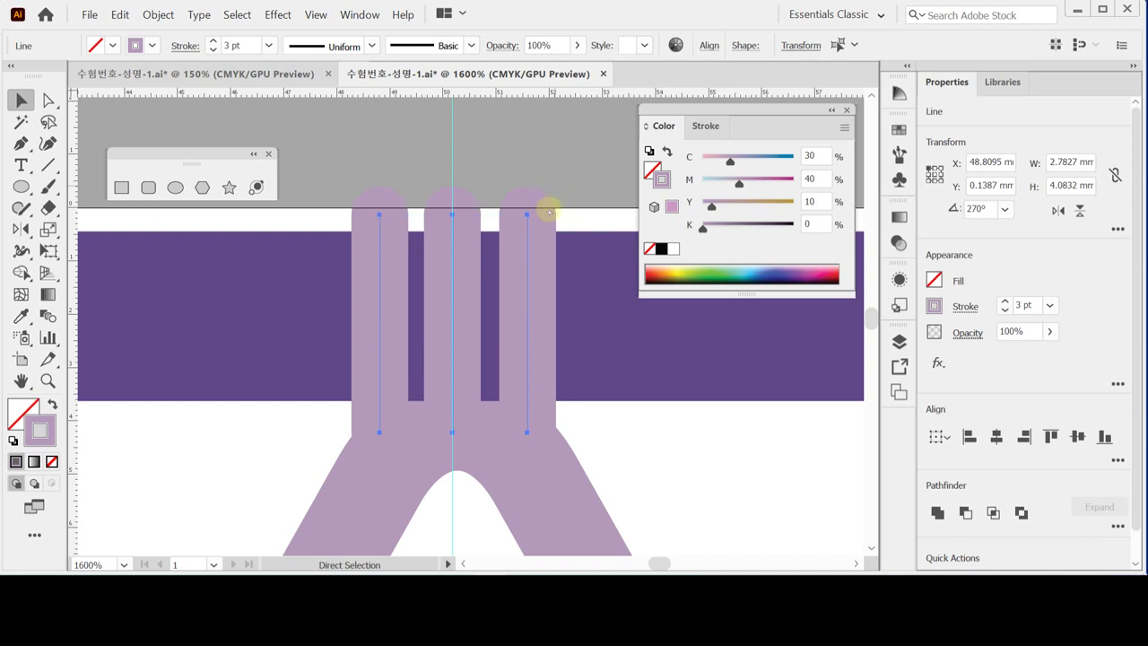
Step: Save the document and convert the strokes of the three light purple lines to outlined shapes
key("ctrl+s")
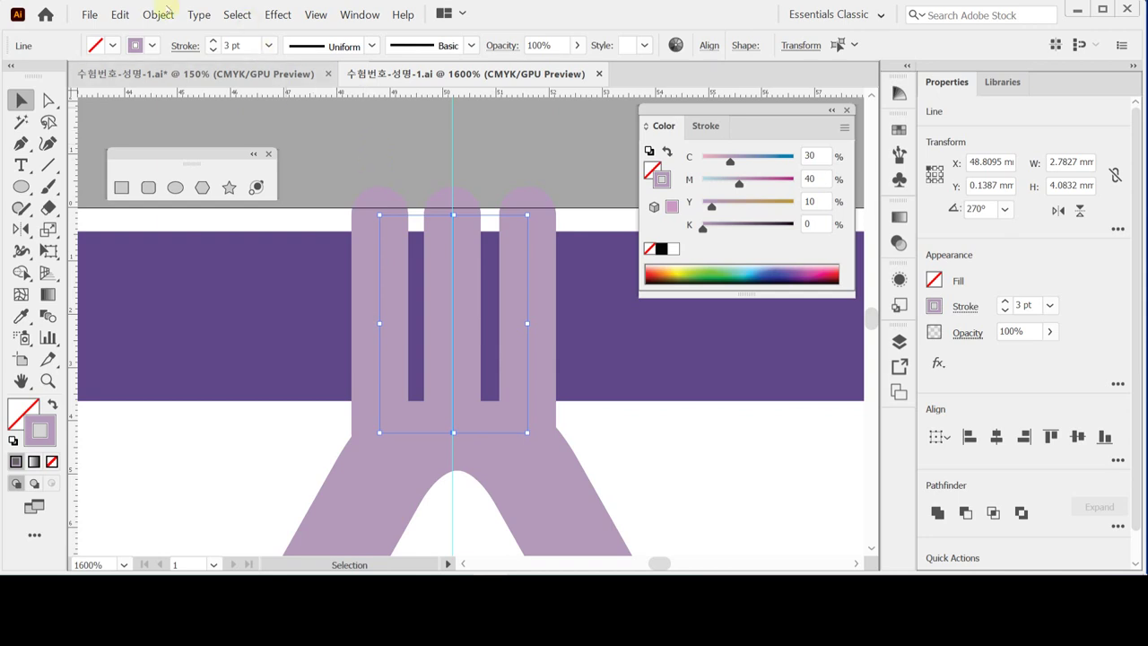
left_click(158, 14)
mouse_move(267, 314)
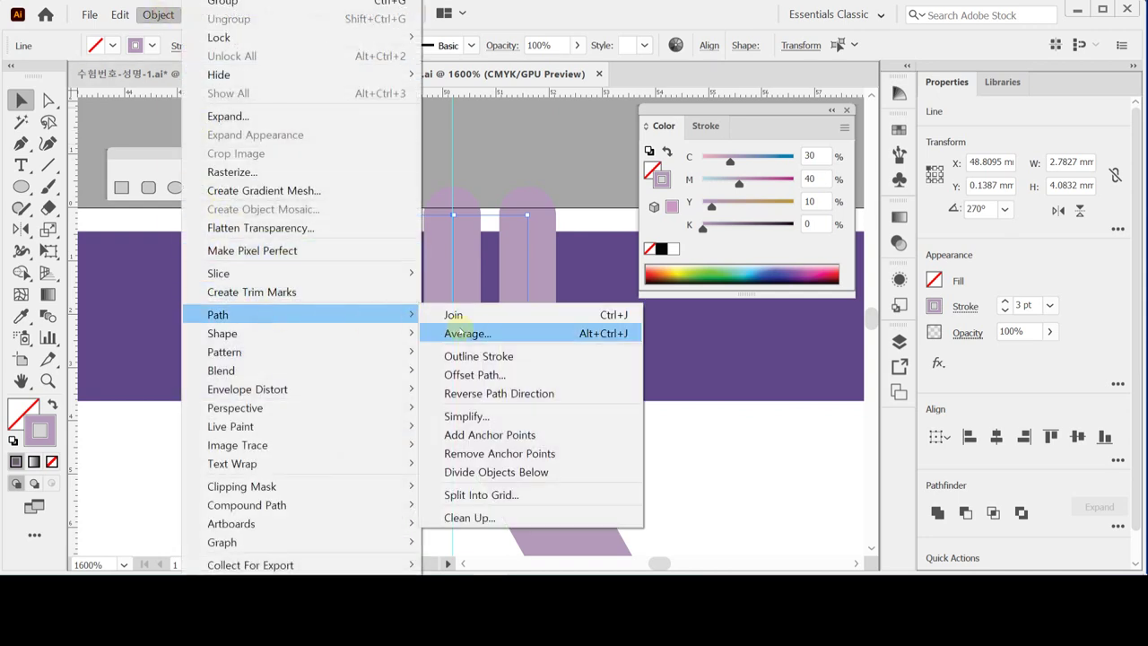
left_click(479, 356)
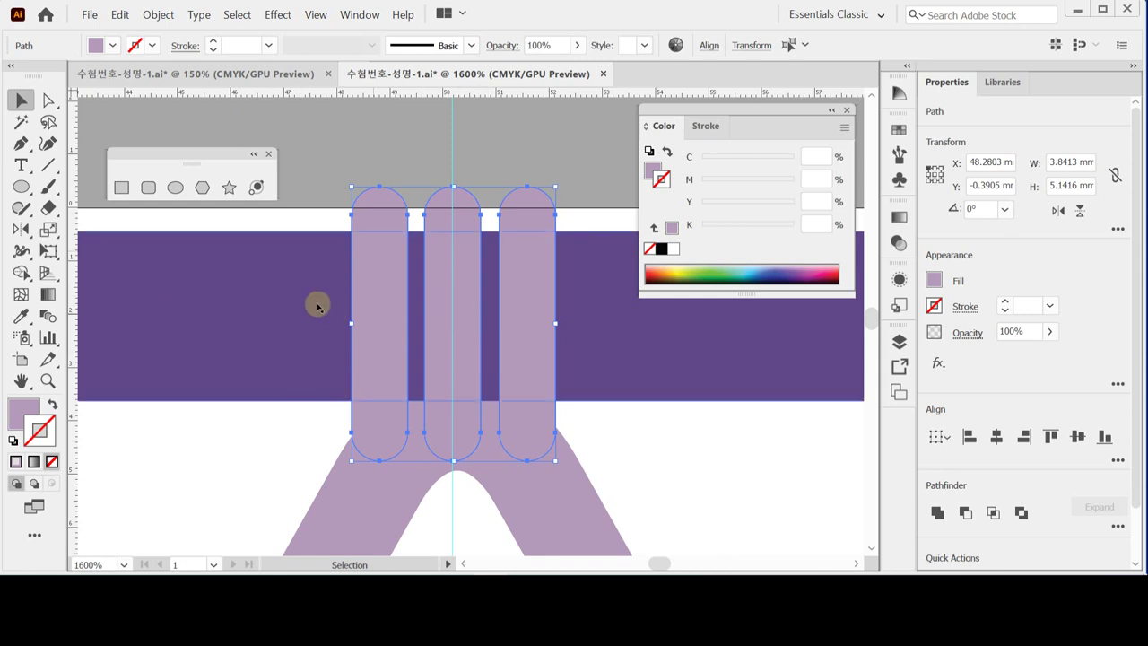
left_click(386, 162)
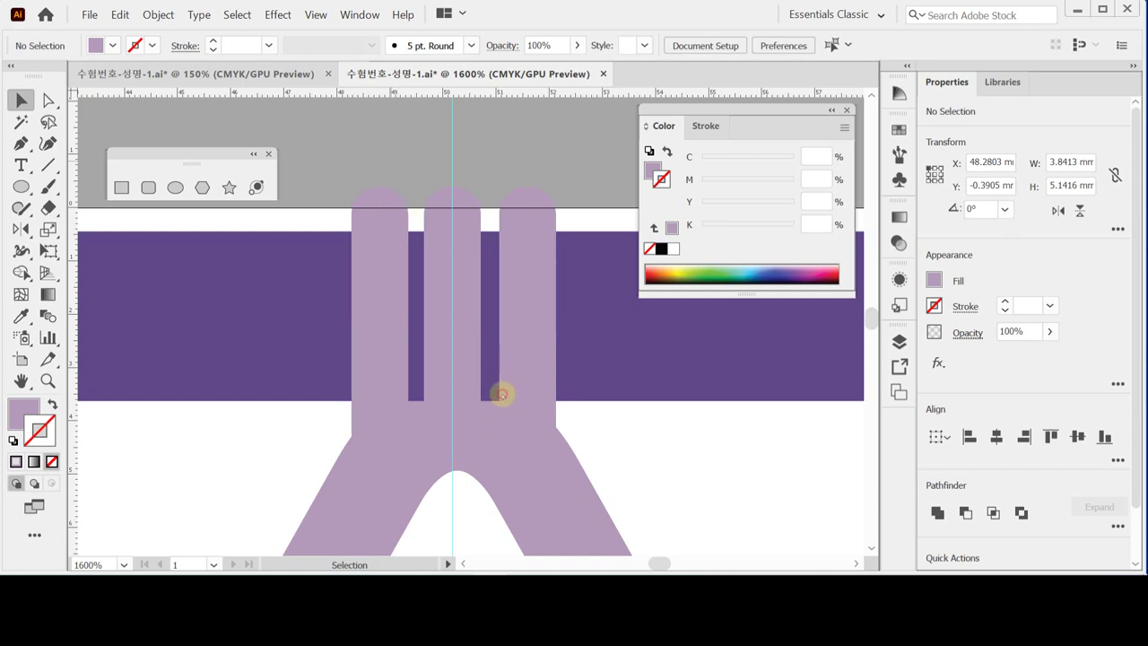
Step: Create a 26 x 26 mm circle centred on the guide intersection inside the hexagonal frame
key("ctrl+plus")
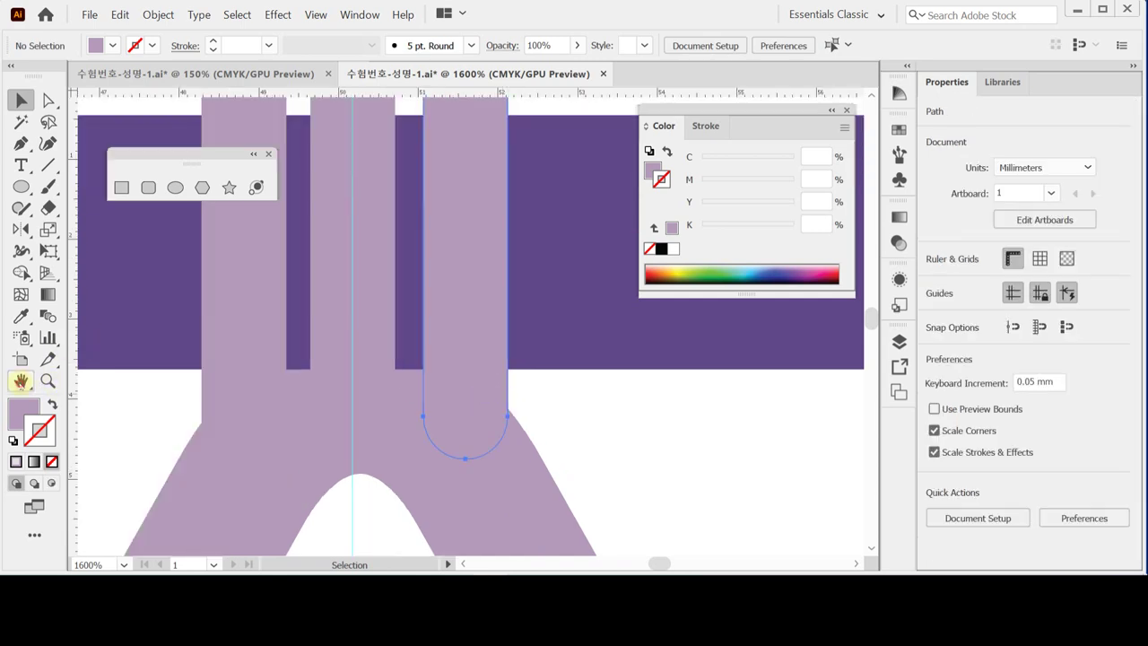
double_click(21, 381)
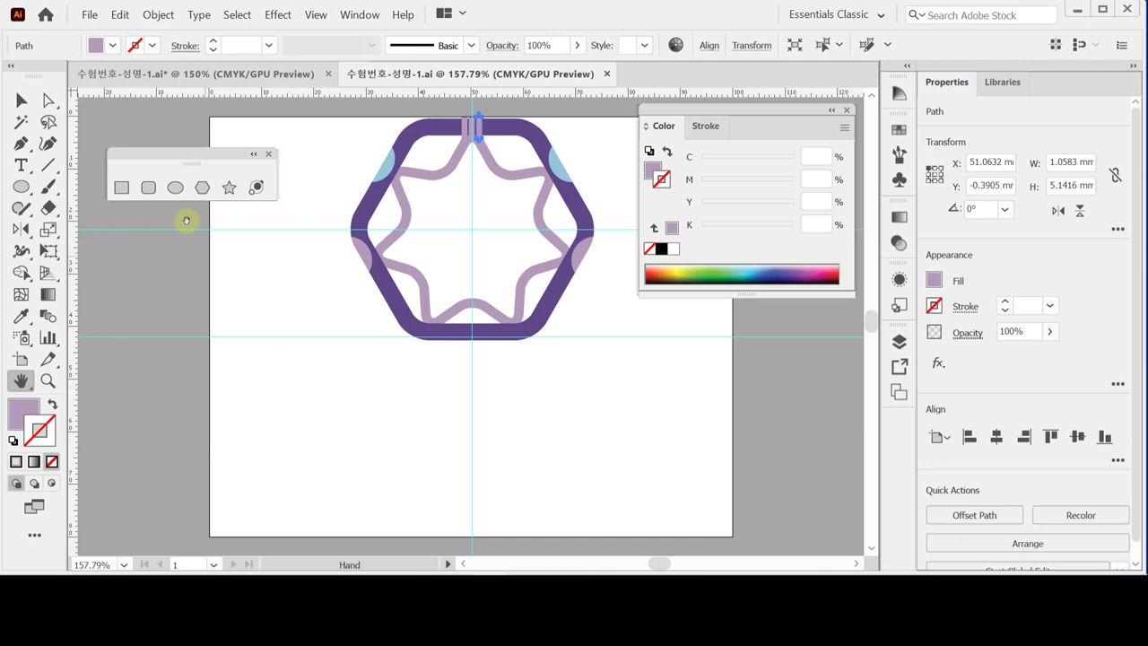
left_click(176, 189)
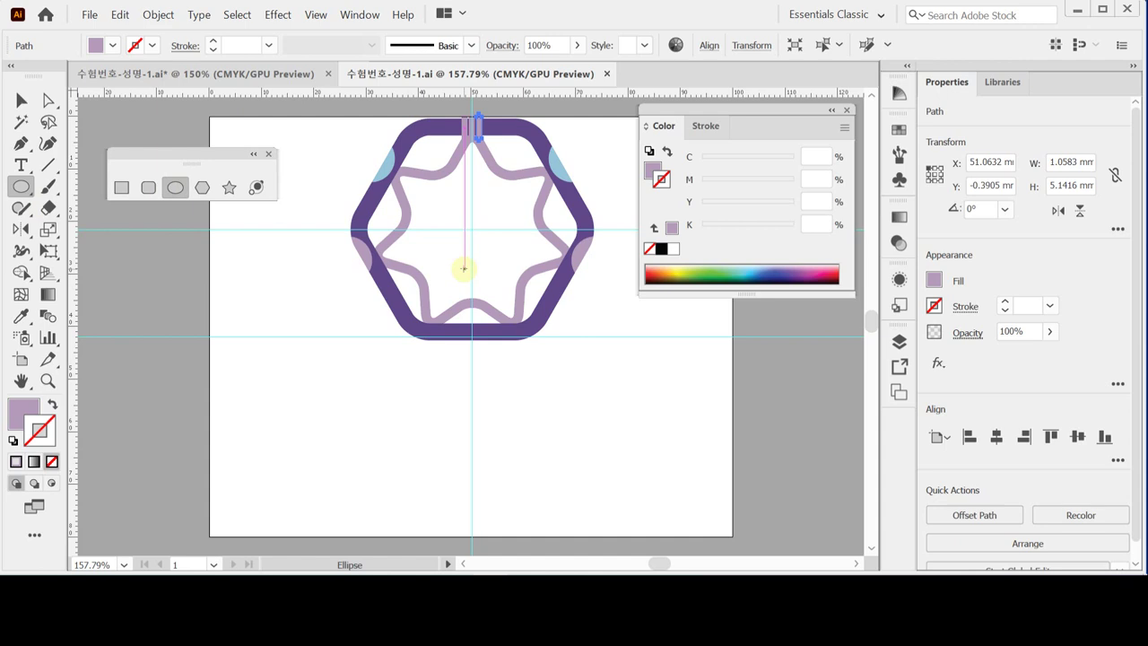
scroll(384, 312, "up", 2)
scroll(384, 313, "right", 2)
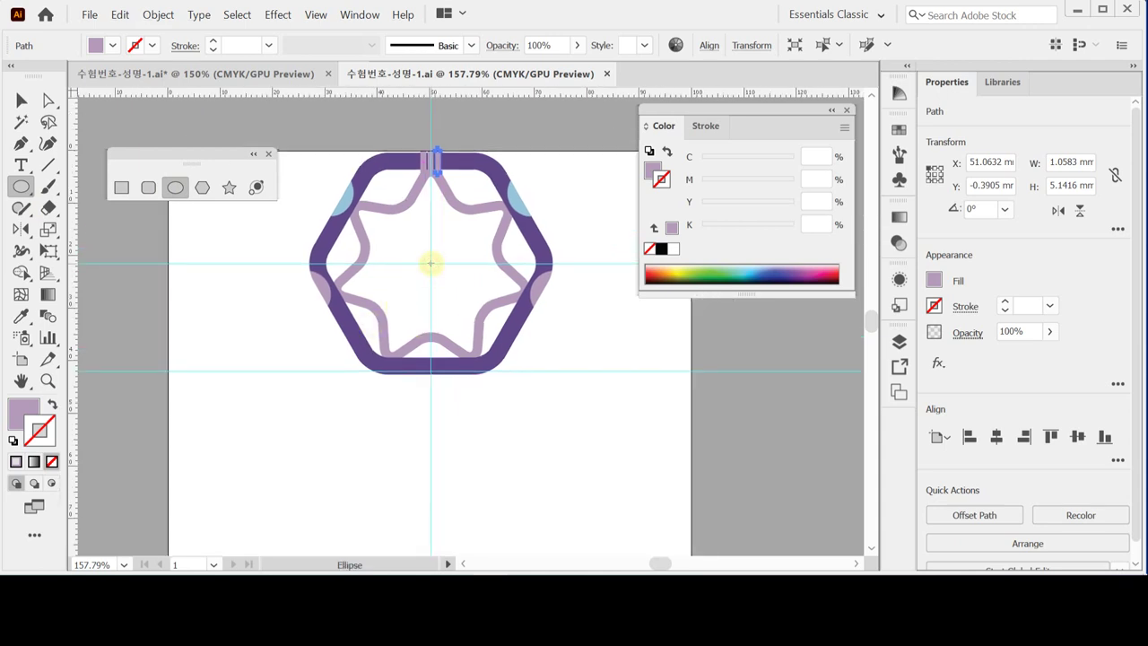
left_click(430, 263)
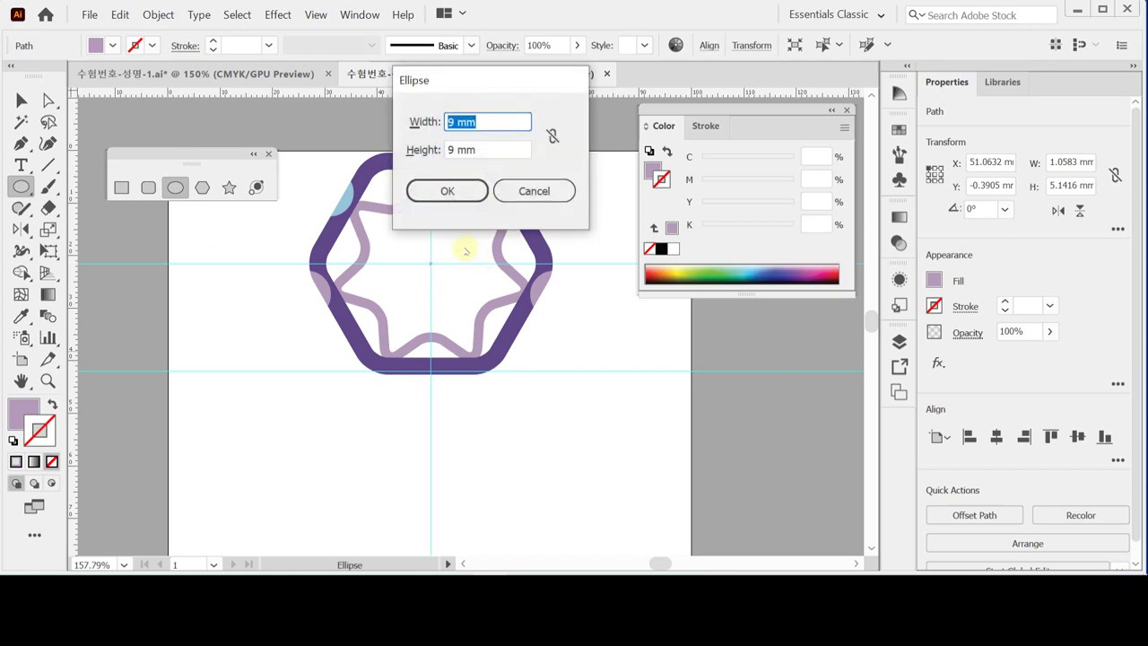
type("26")
key("Tab")
type("26")
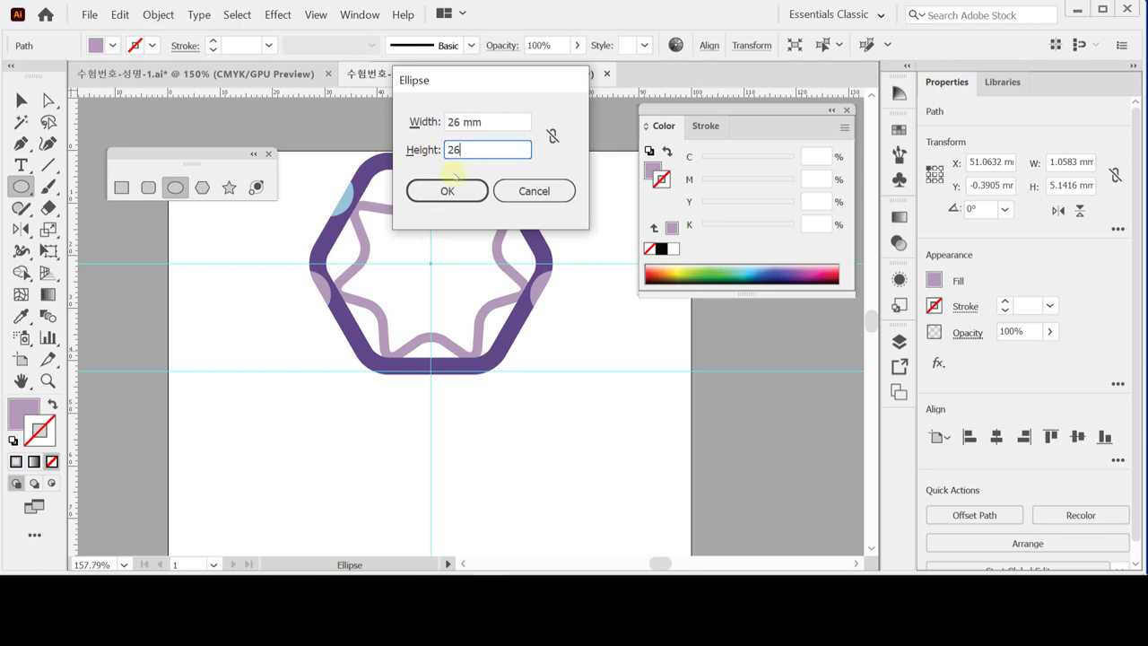
left_click(450, 188)
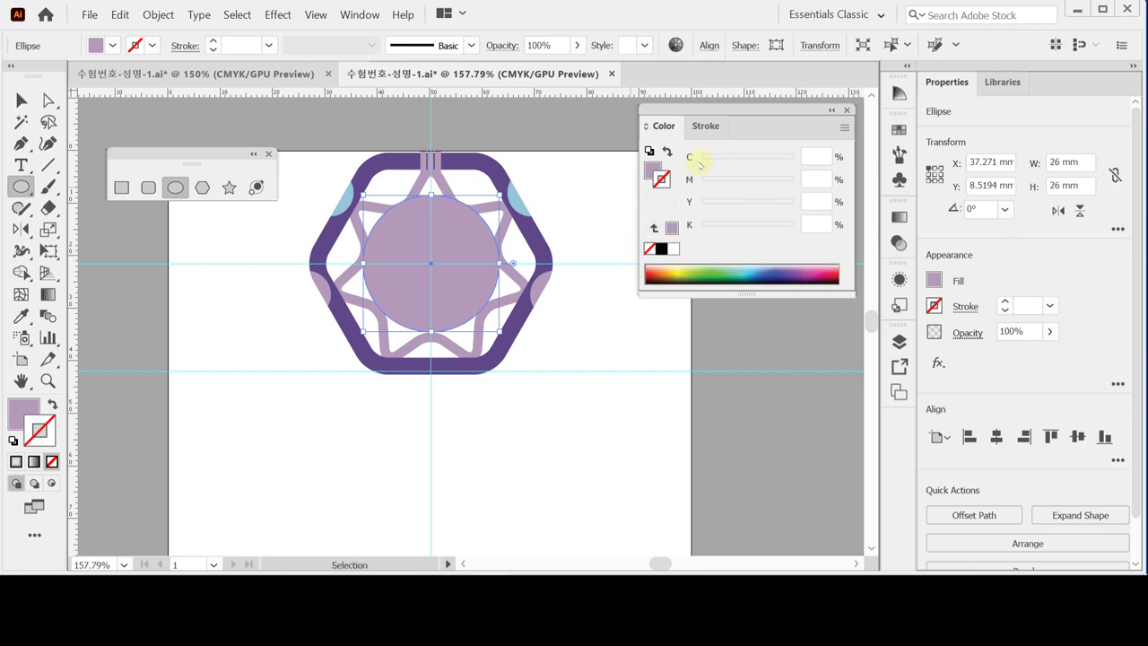
Step: Set the 26 mm circle's fill to C 10, M 60, Y 60, K 0
left_click(655, 169)
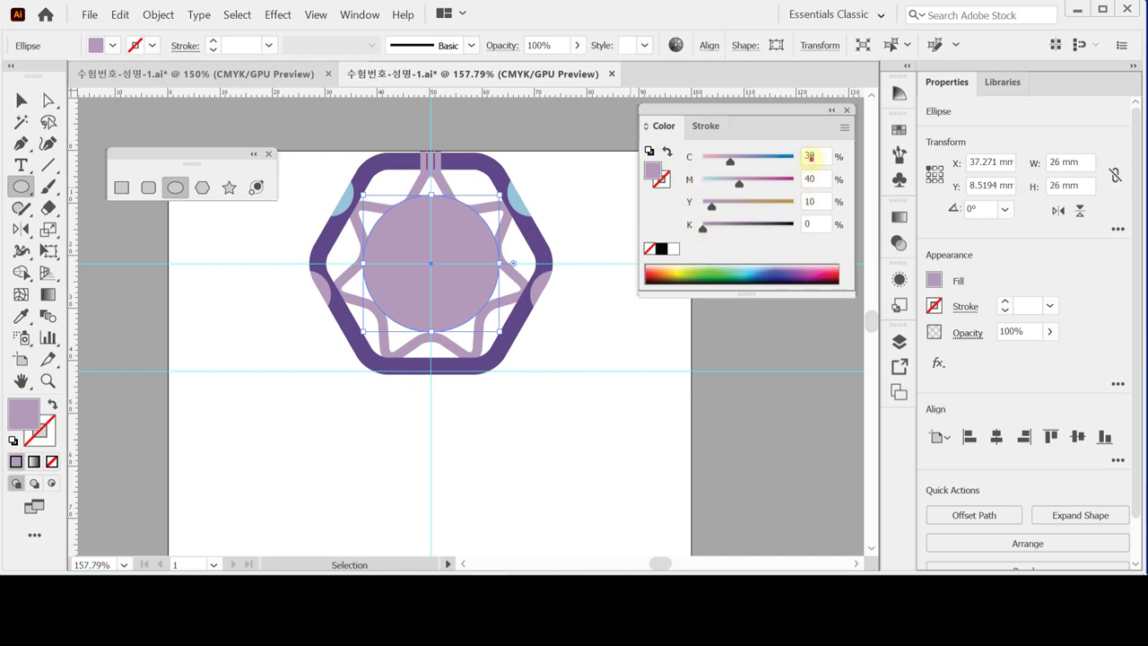
left_click(808, 156)
type("10")
key("Tab")
type("60")
key("Tab")
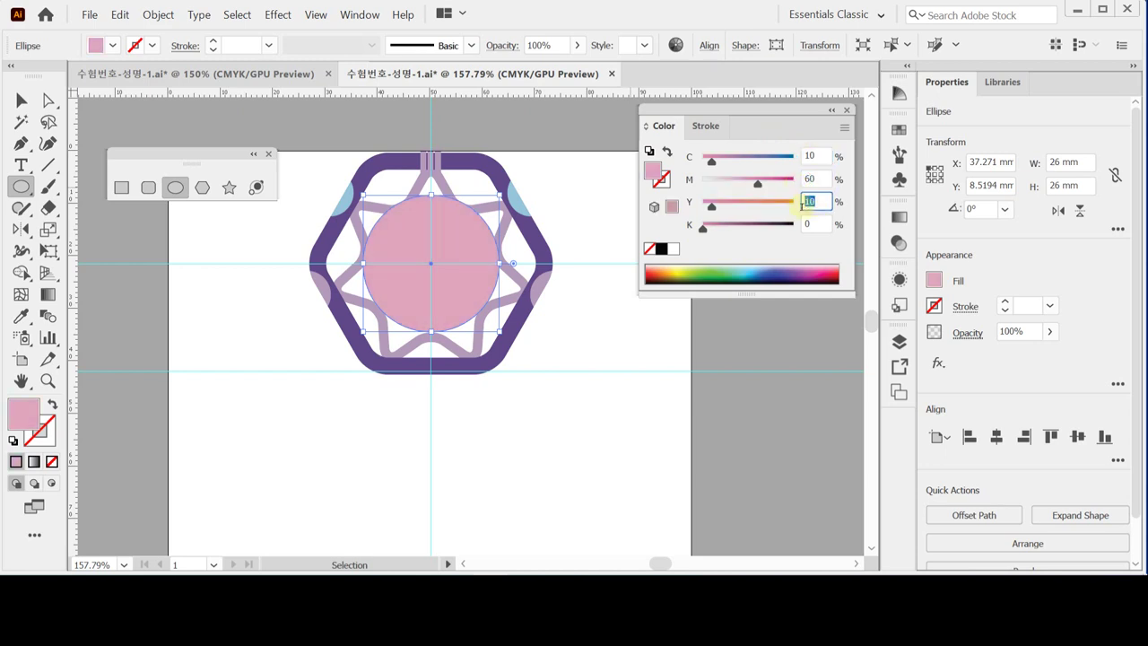
type("60")
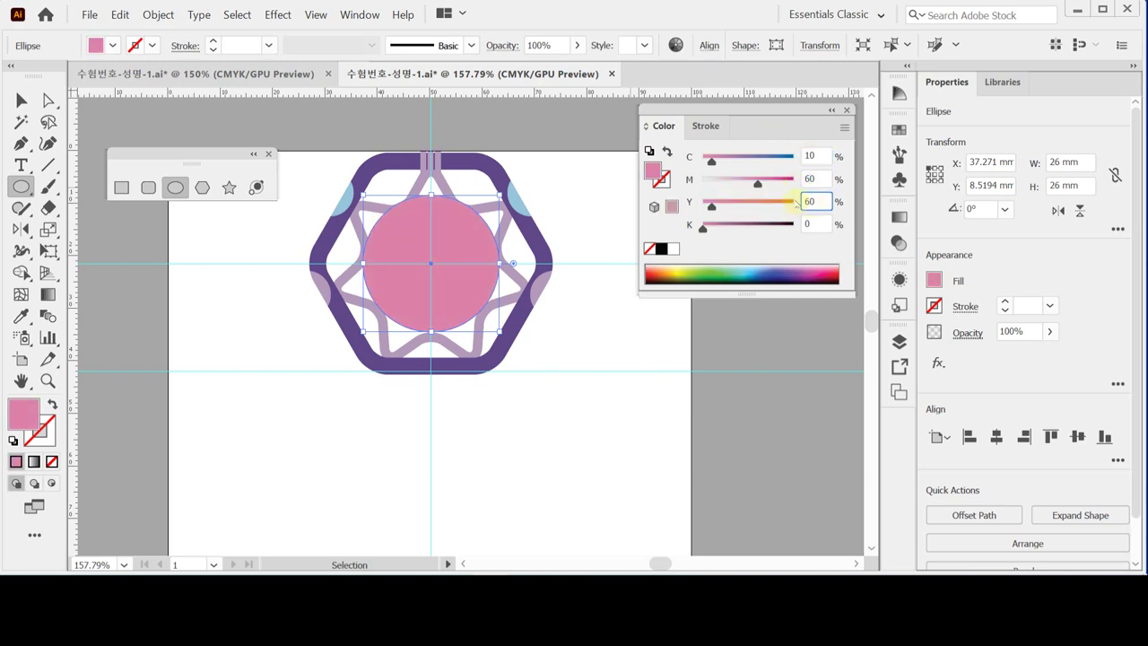
key("Return")
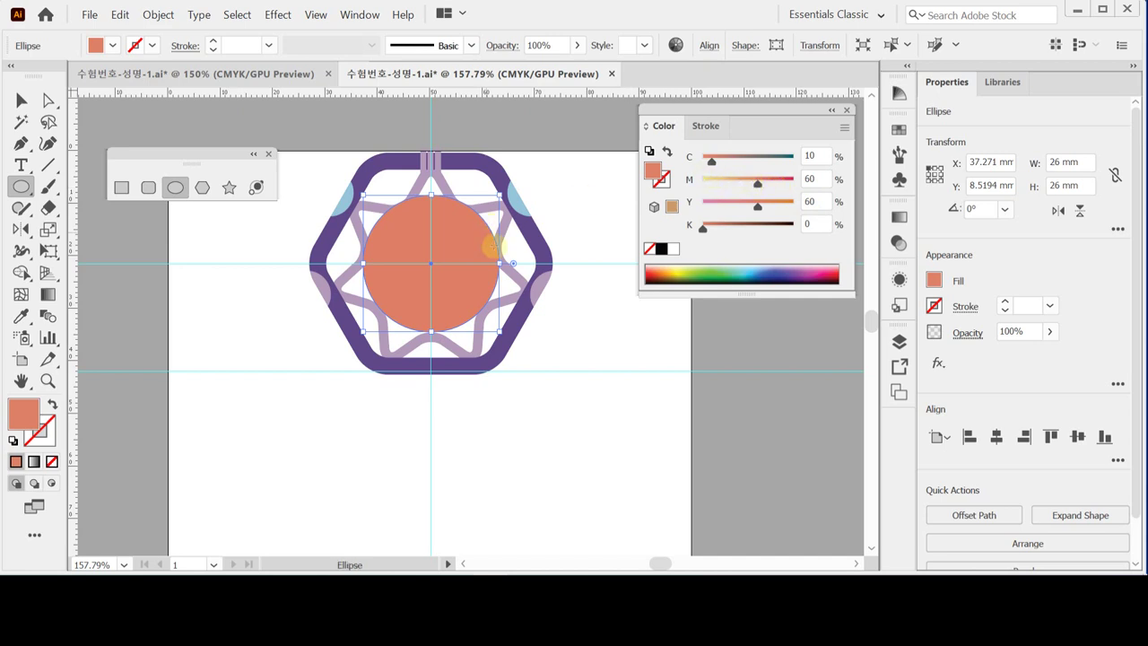
Step: Align the circle, star and hexagonal frame by their horizontal and vertical centres, and save the document
left_click(21, 102)
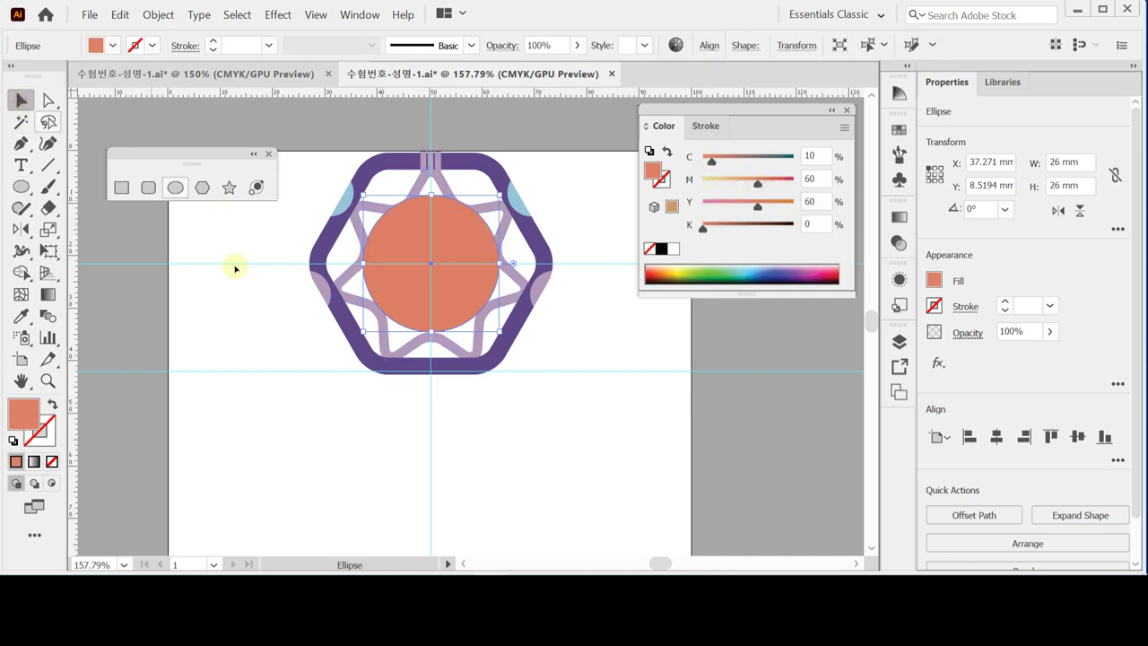
left_click(273, 317)
left_click_drag(319, 228, 535, 350)
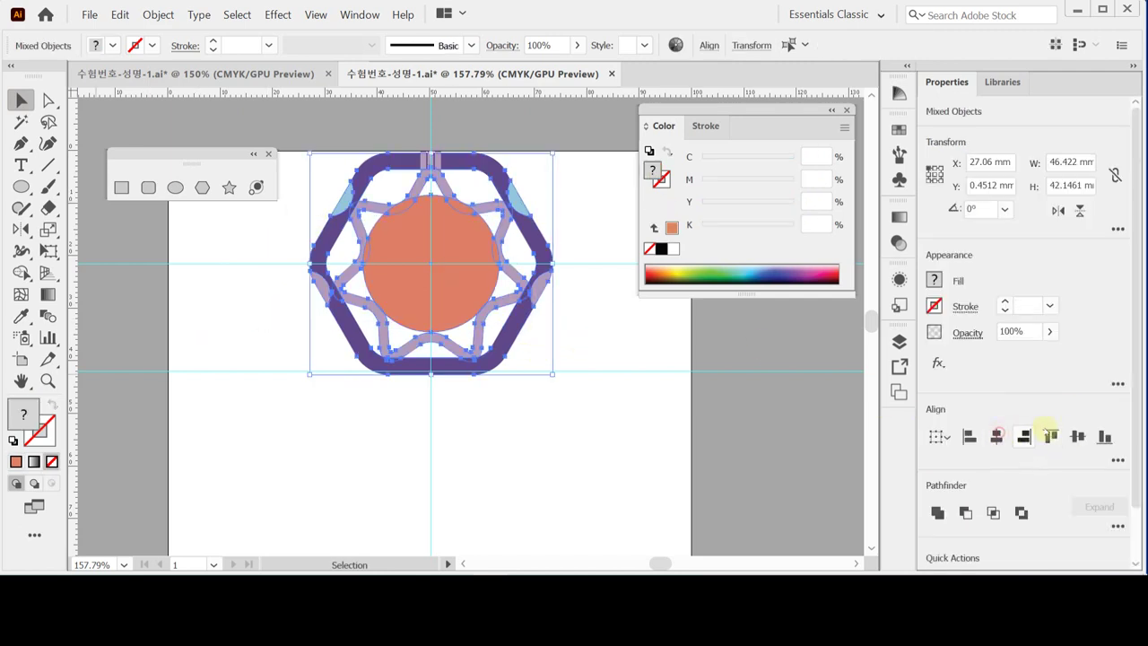
left_click(1079, 436)
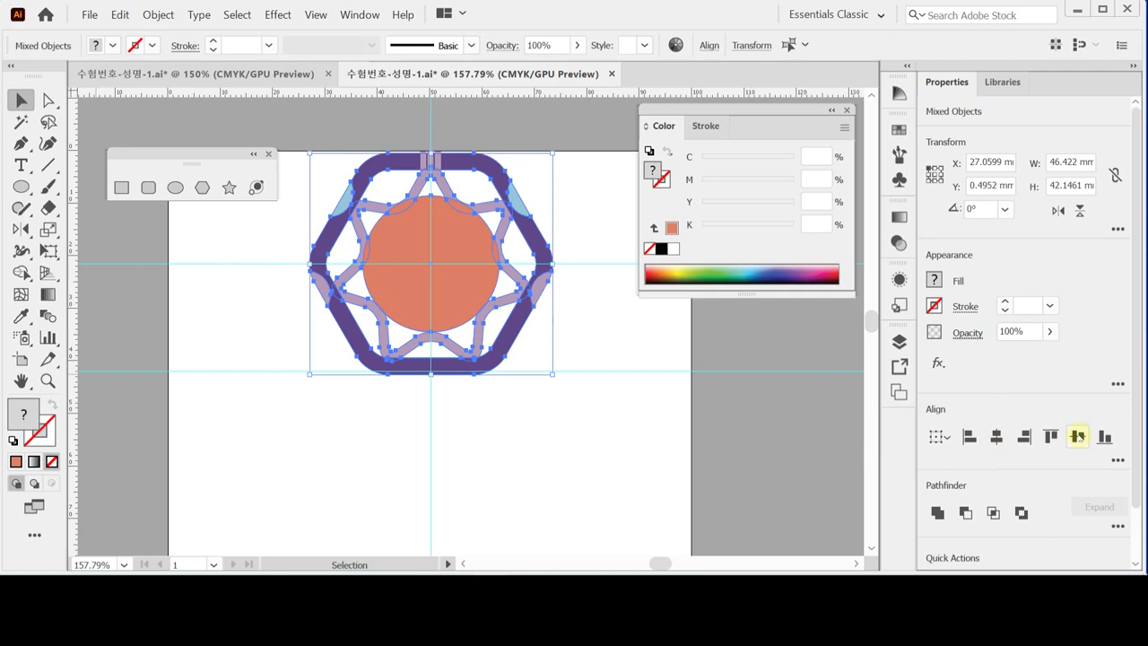
left_click(541, 409)
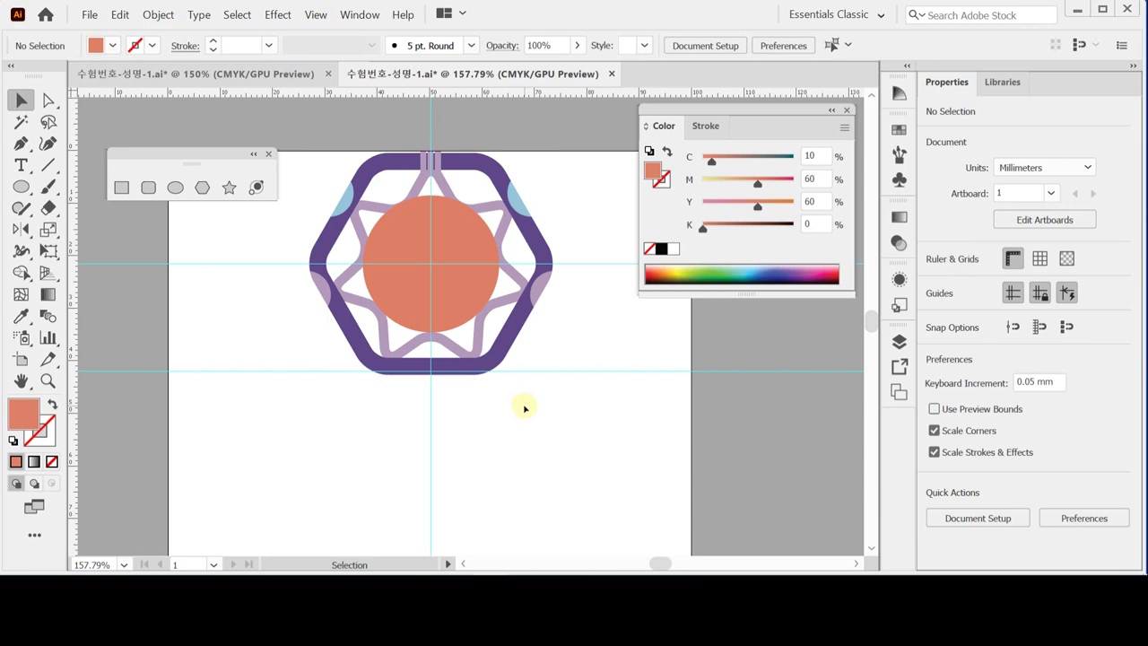
key("ctrl")
key("ctrl+s")
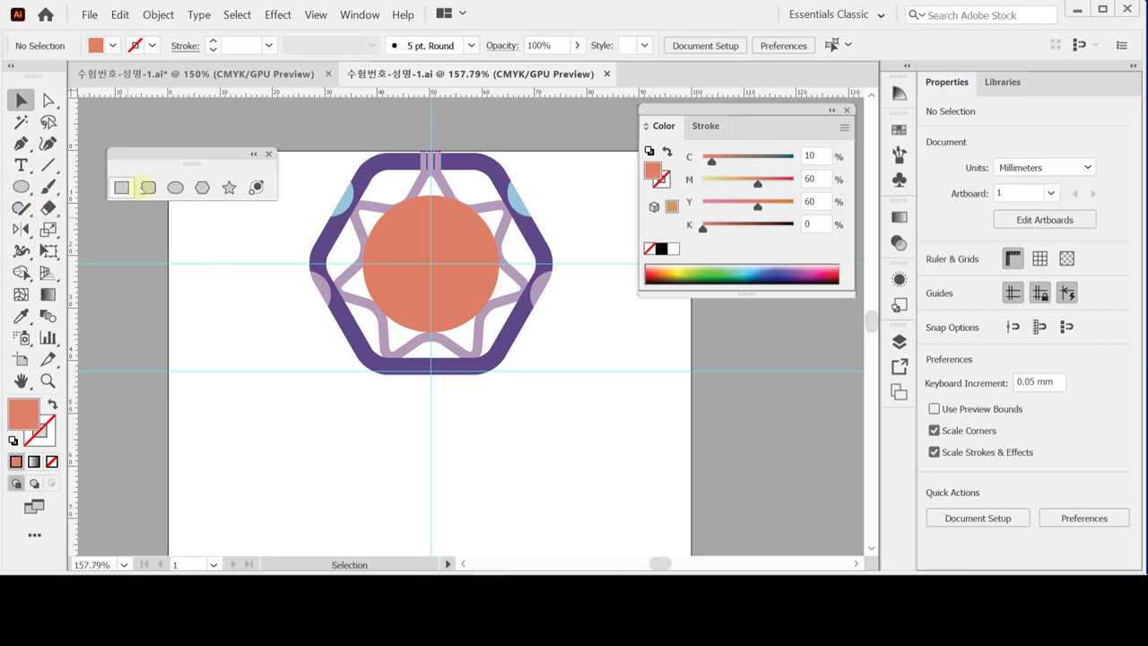
Step: Draw a circle about 7.1 mm wide in the orange circle's upper-left area, with the default white fill and 1 pt black stroke
left_click(175, 187)
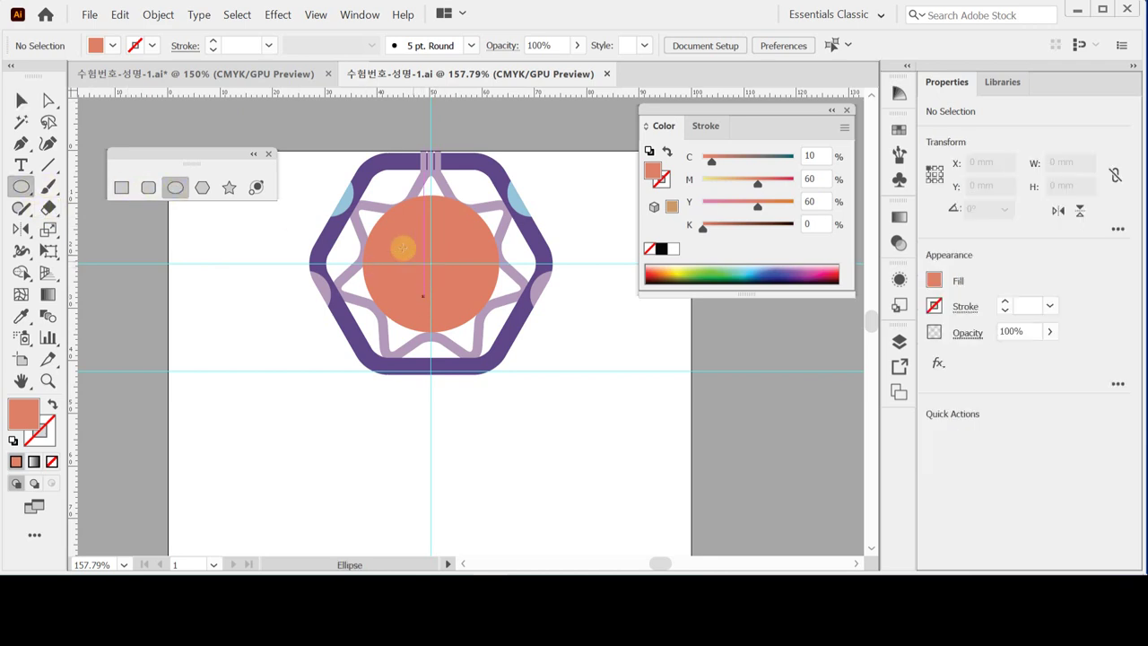
scroll(455, 312, "up", 3)
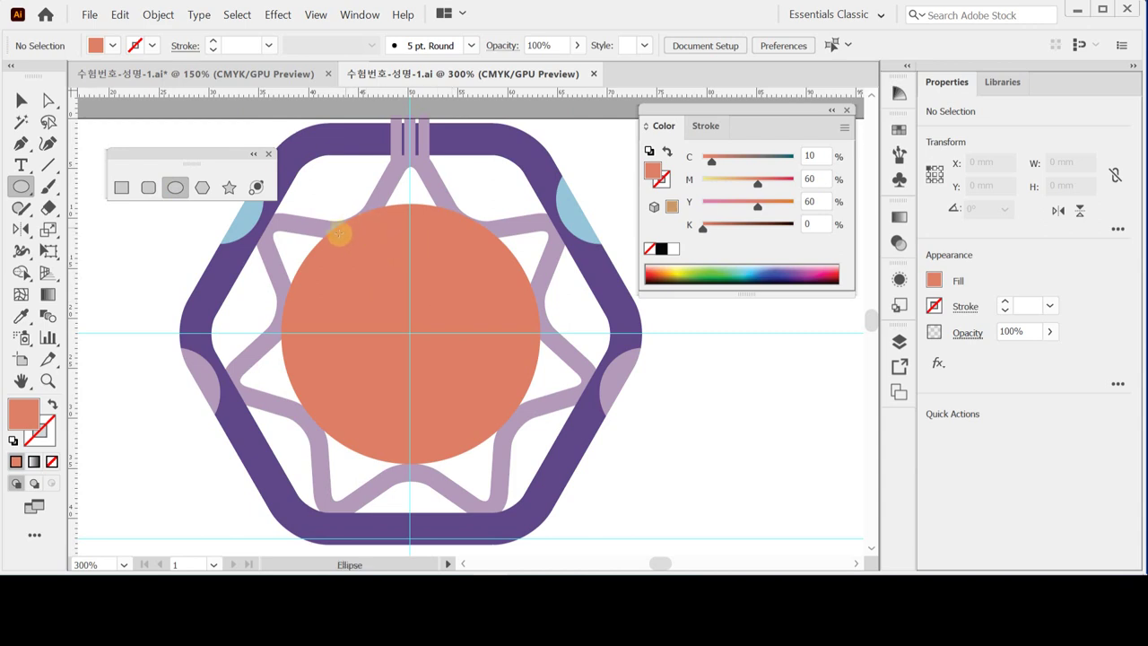
left_click_drag(323, 226, 389, 285)
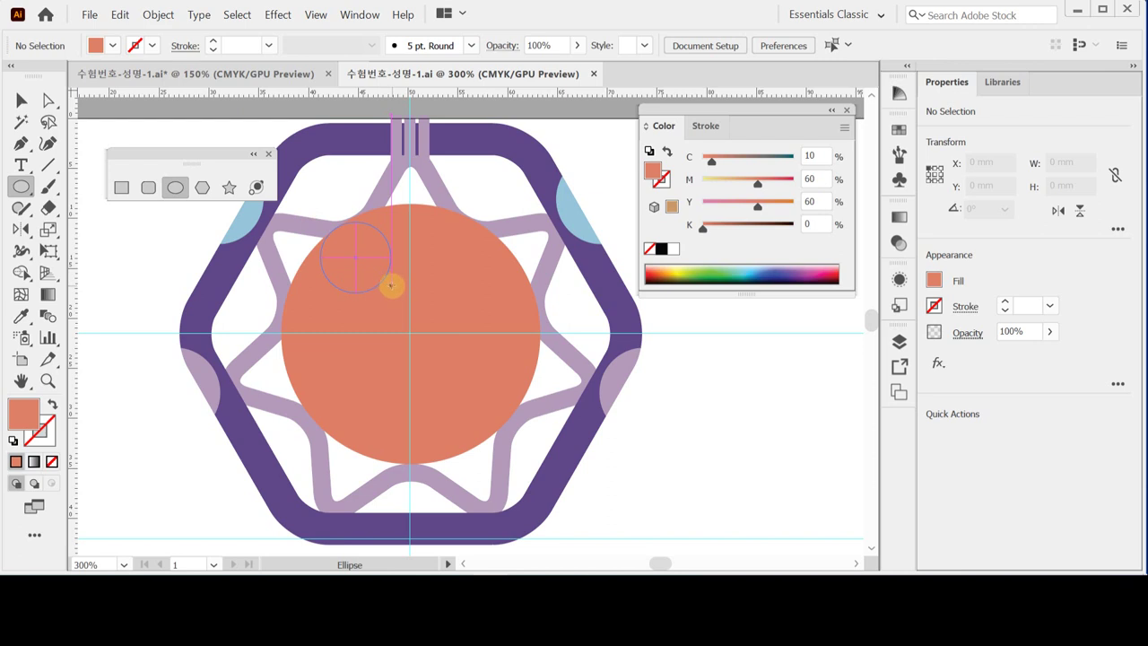
left_click_drag(391, 285, 391, 285)
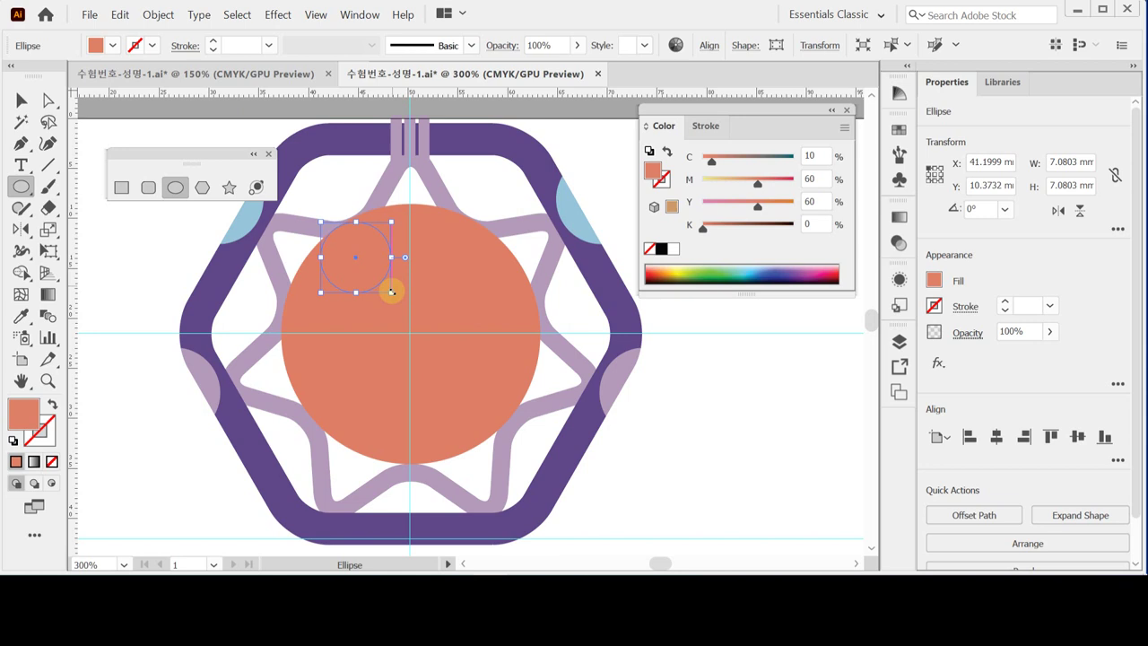
key("ctrl")
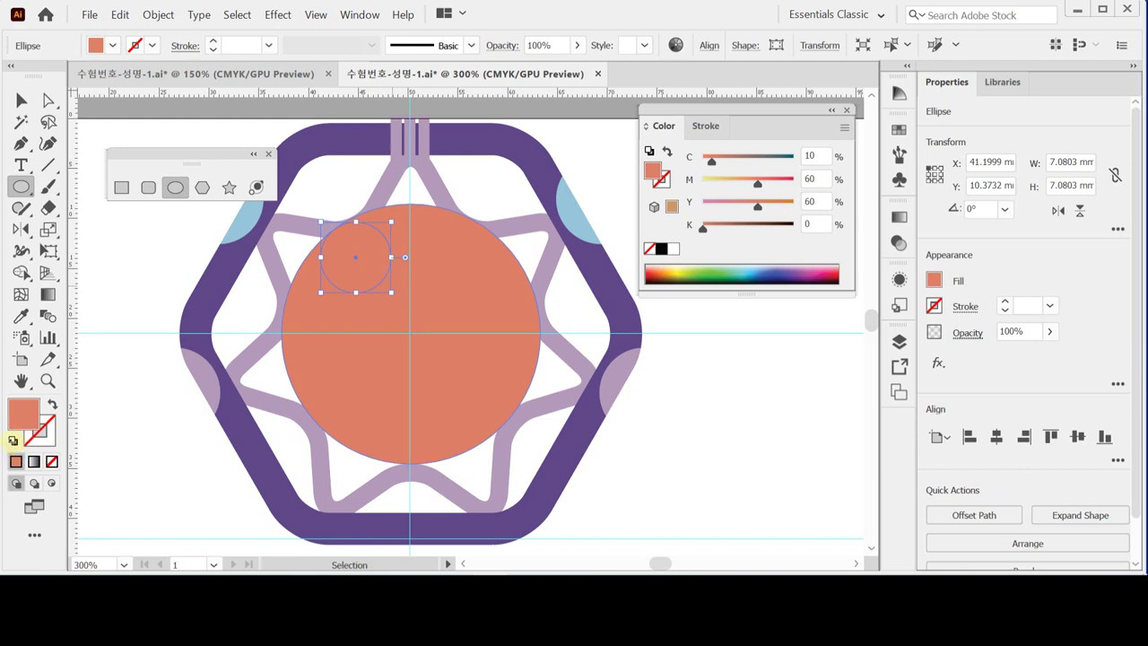
key("ctrl+s")
left_click(14, 439)
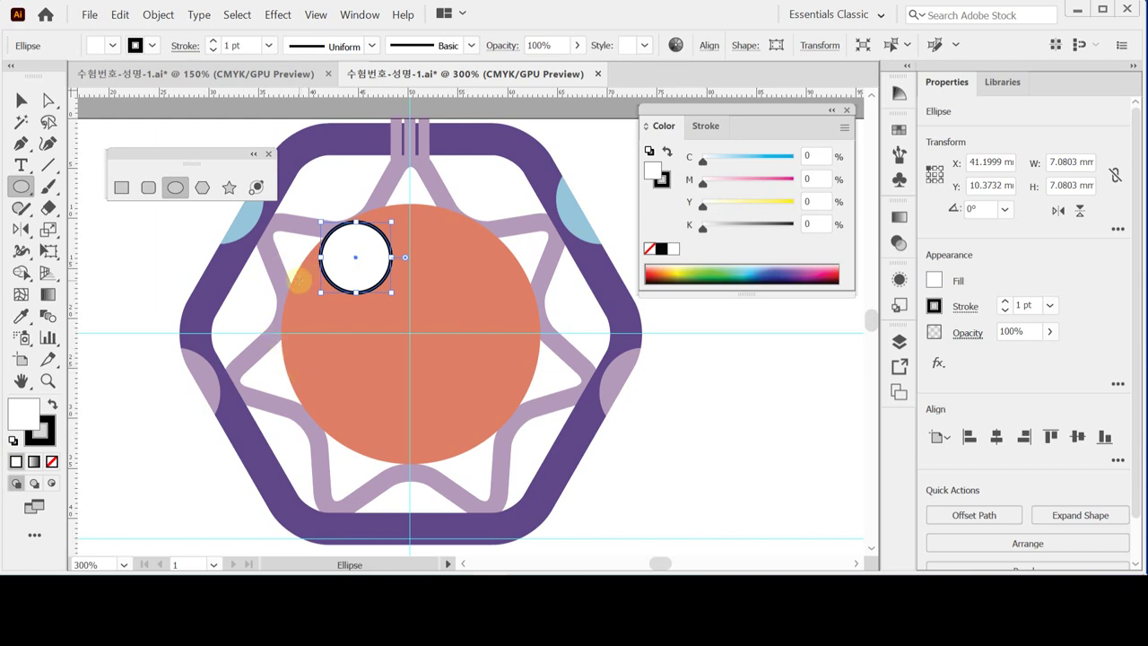
Step: Duplicate the small circle slightly up and to the left, and subtract the copy from the original with Minus Front to form a crescent
key("ctrl")
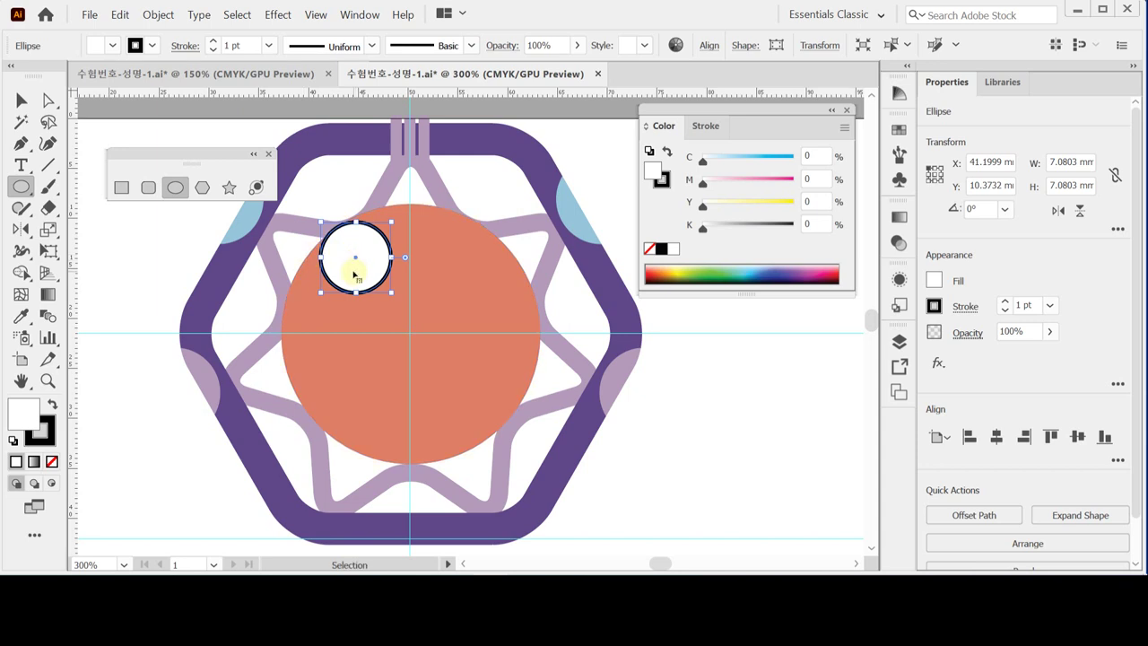
left_click_drag(350, 271, 332, 257)
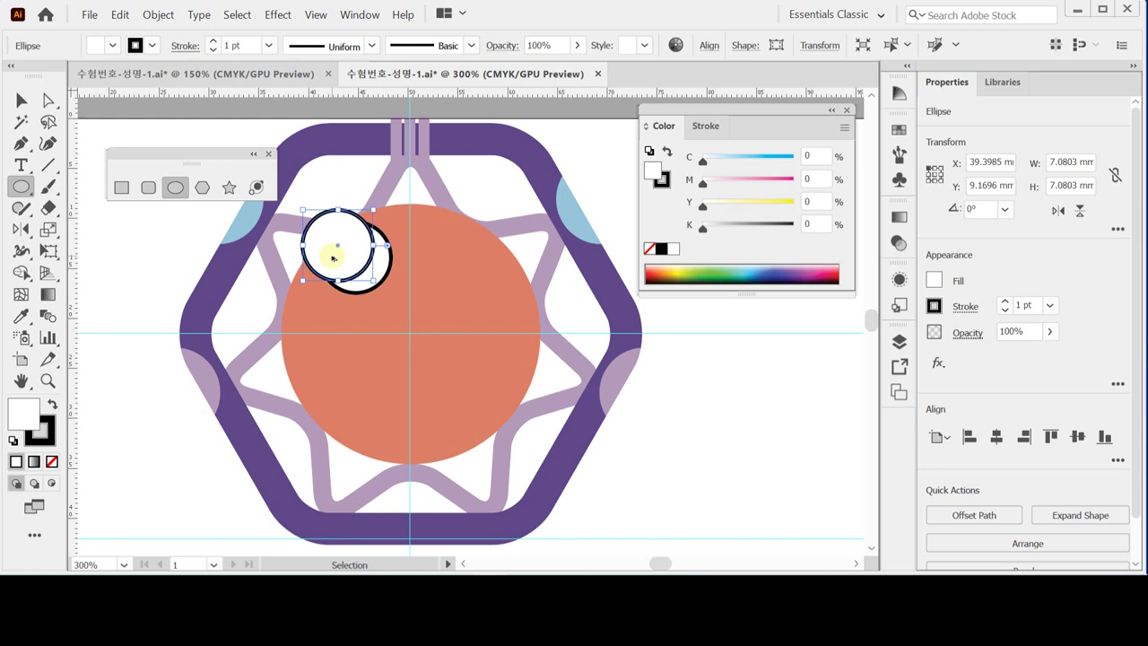
left_click(384, 266, "shift")
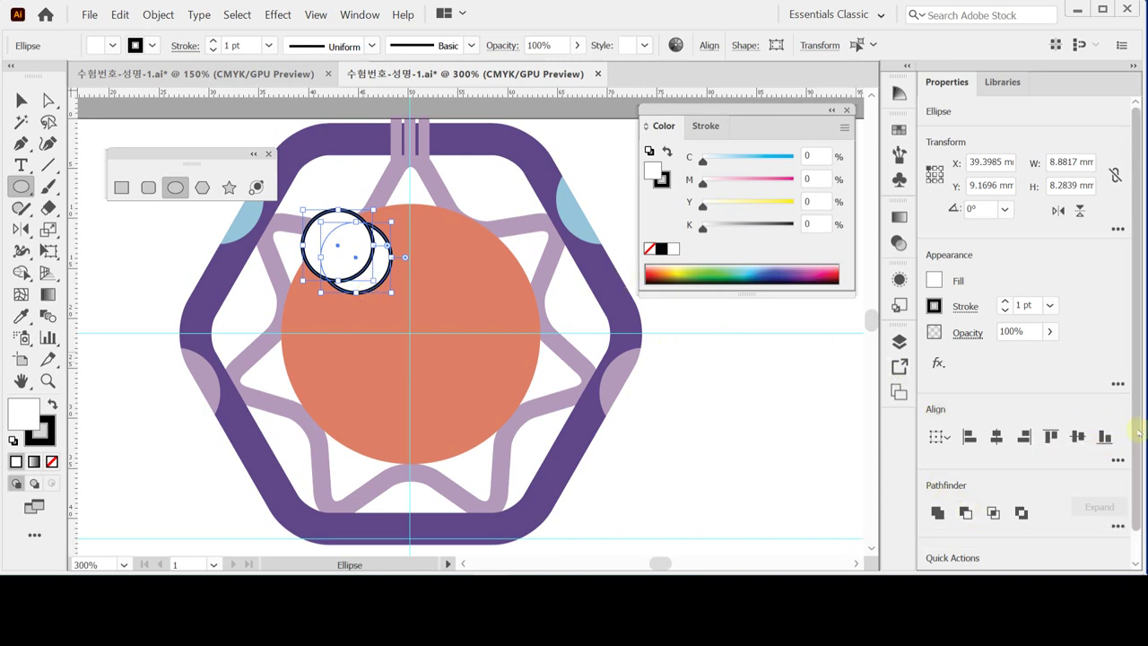
scroll(1139, 432, "down", 2)
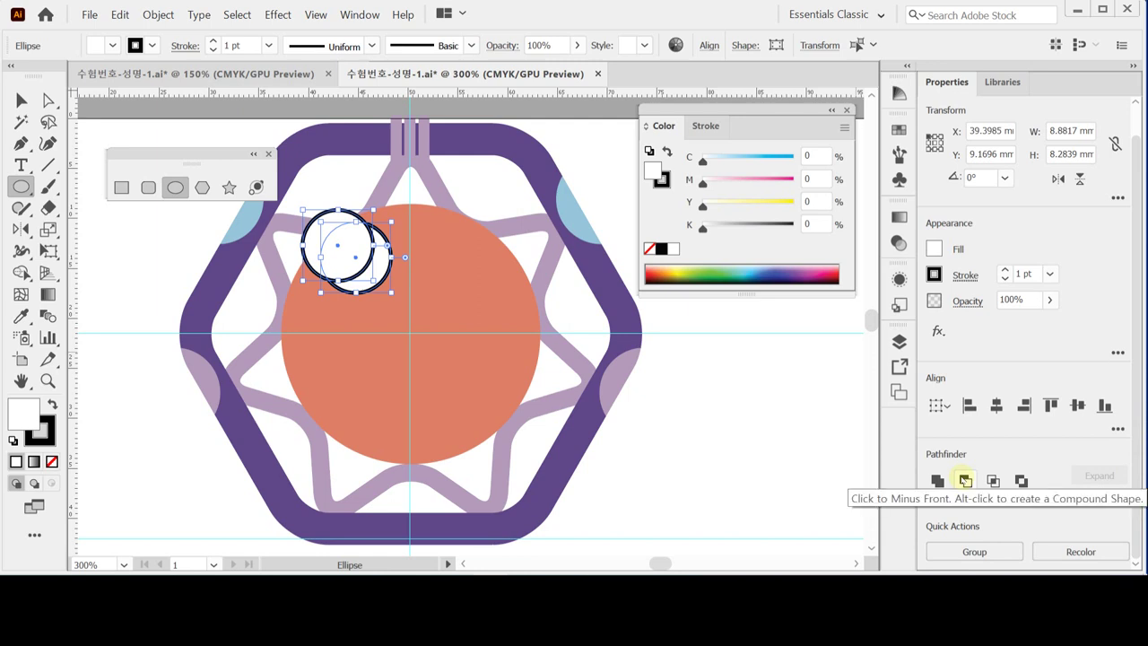
left_click(964, 481)
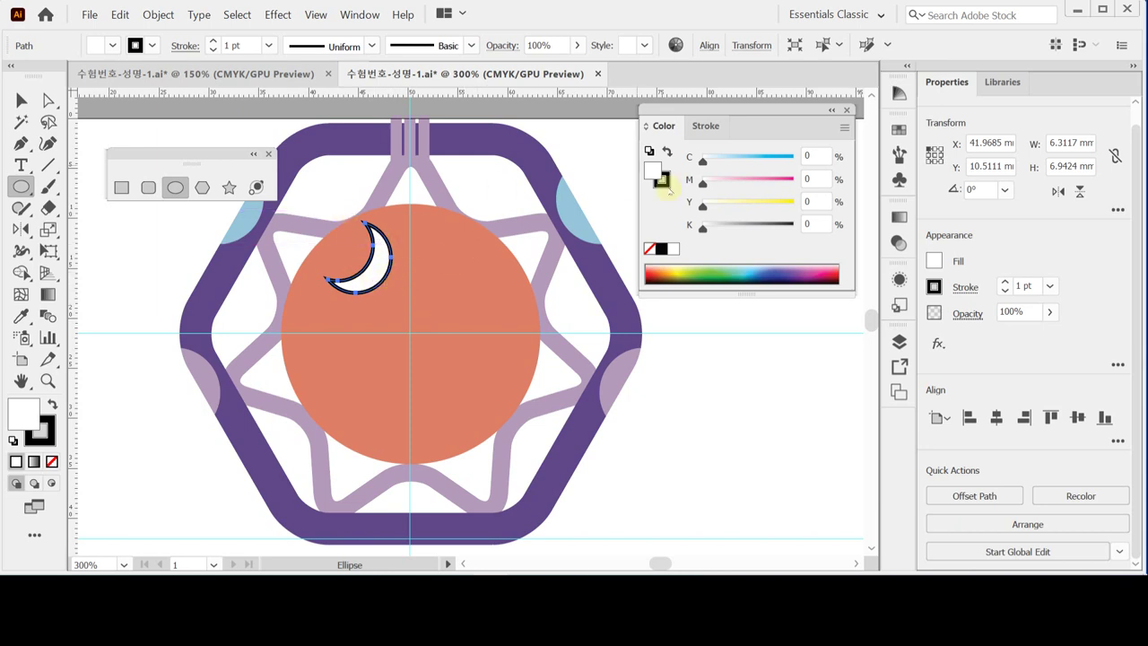
Step: Remove the crescent's stroke, set its fill to Y 30, and save the document
left_click(663, 183)
left_click(651, 248)
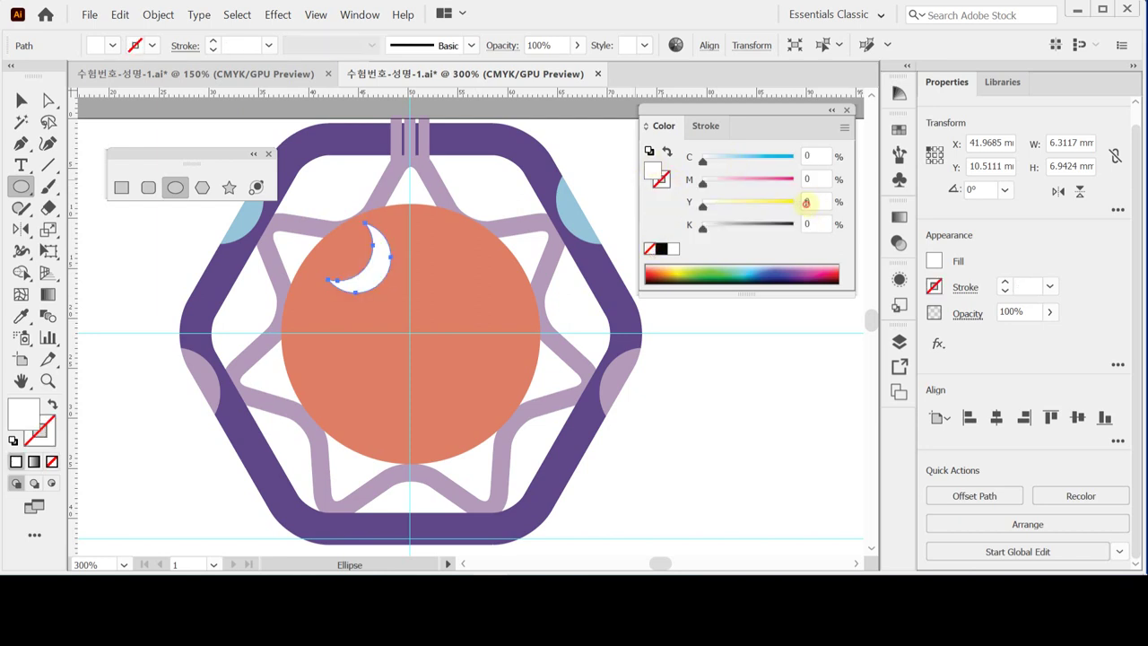
left_click(805, 203)
type("3")
key("Return")
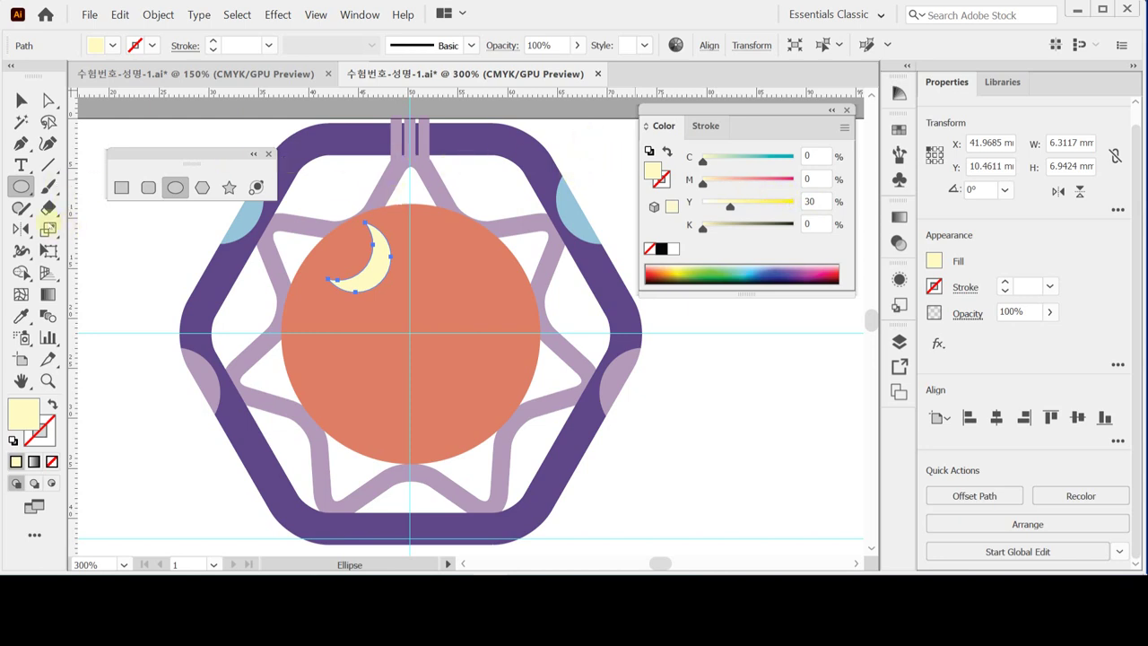
key("ctrl+s")
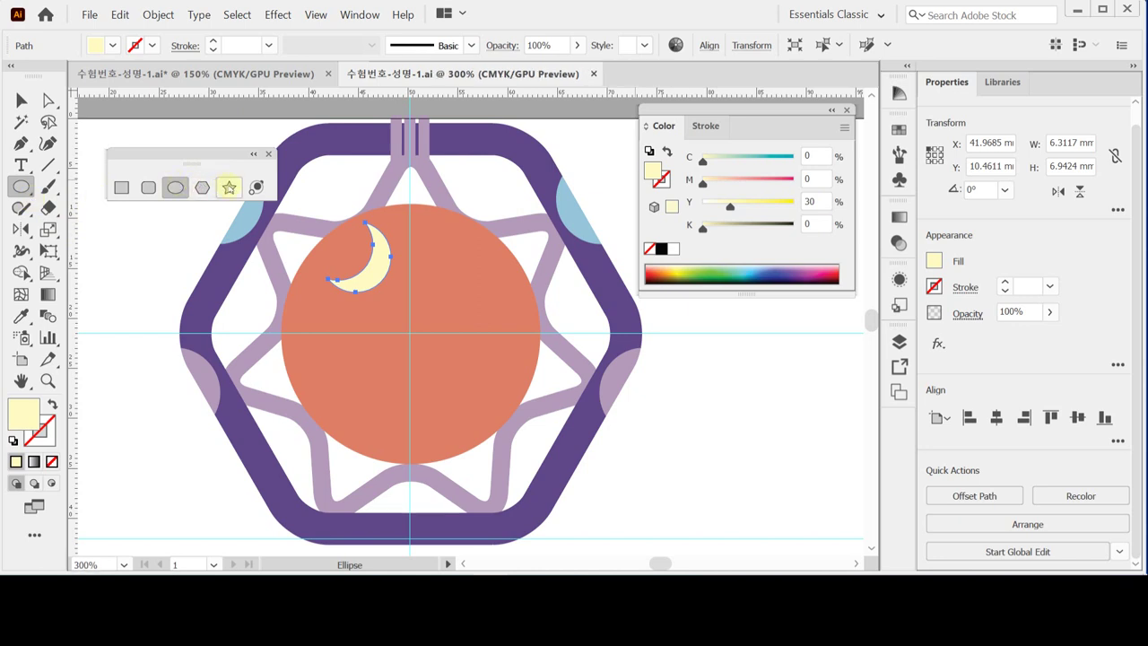
Step: Draw an upright five-pointed star about 3.9 mm wide in the orange circle's upper-right area, fill it white, save, and deselect it
left_click(228, 186)
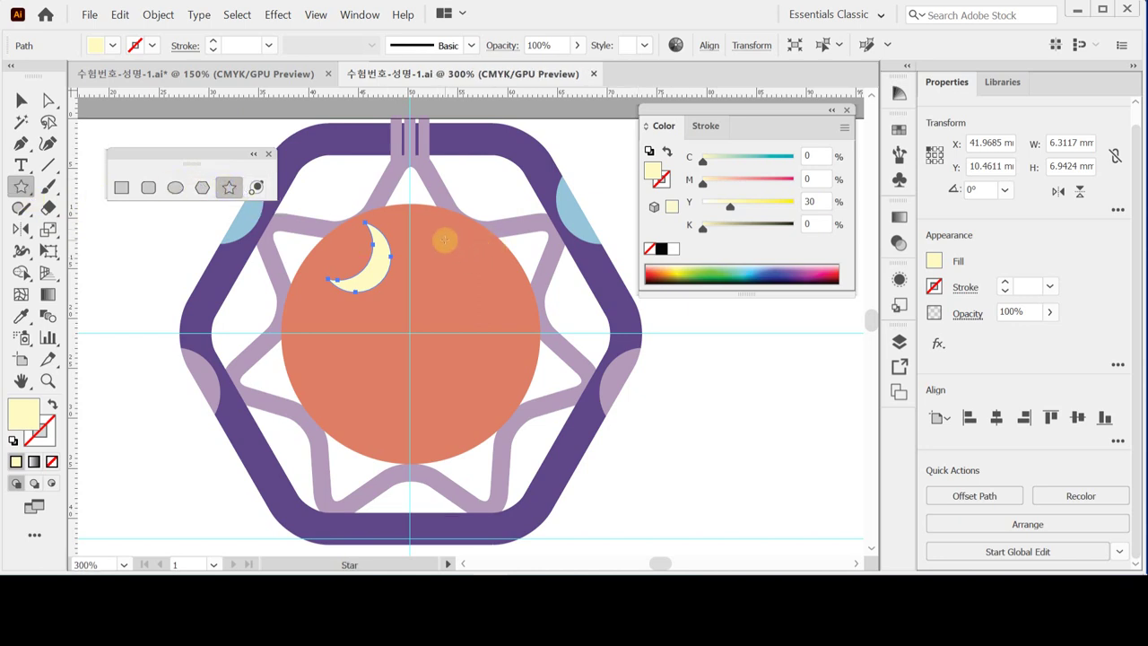
left_click_drag(443, 240, 462, 263)
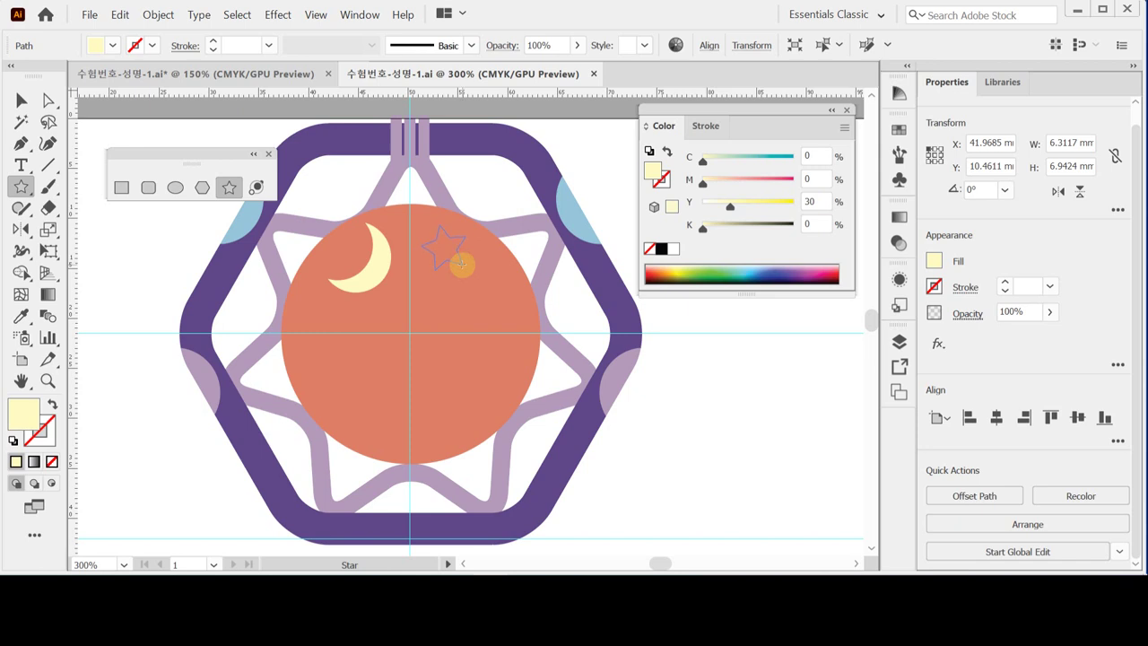
left_click_drag(462, 264, 457, 262)
left_click_drag(457, 263, 468, 233)
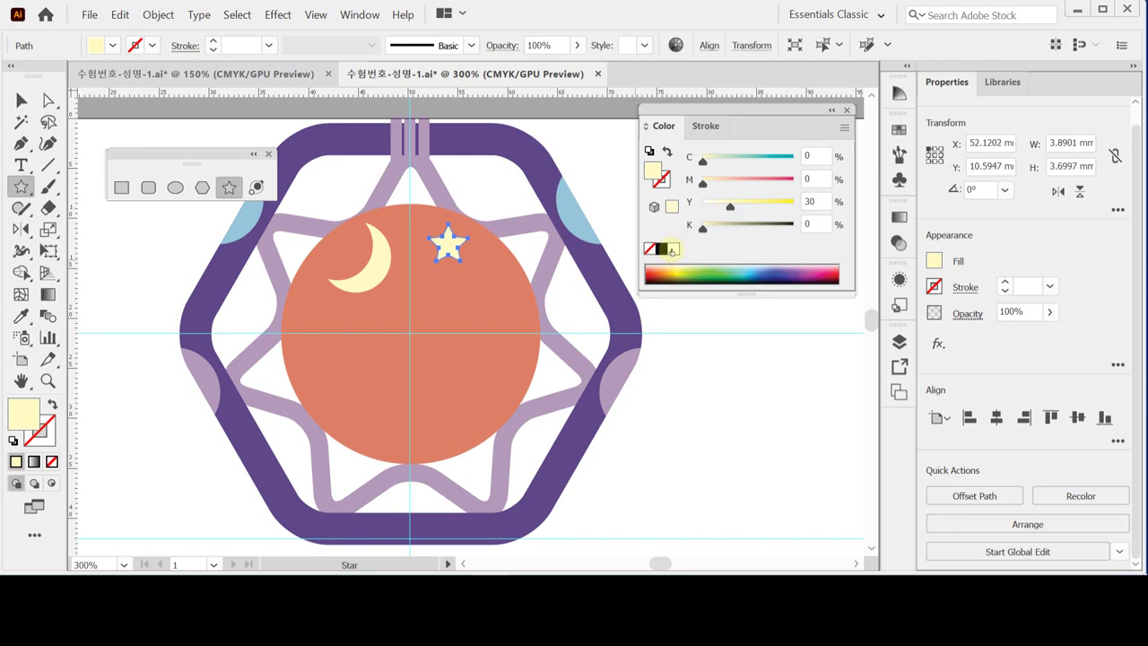
left_click(671, 250)
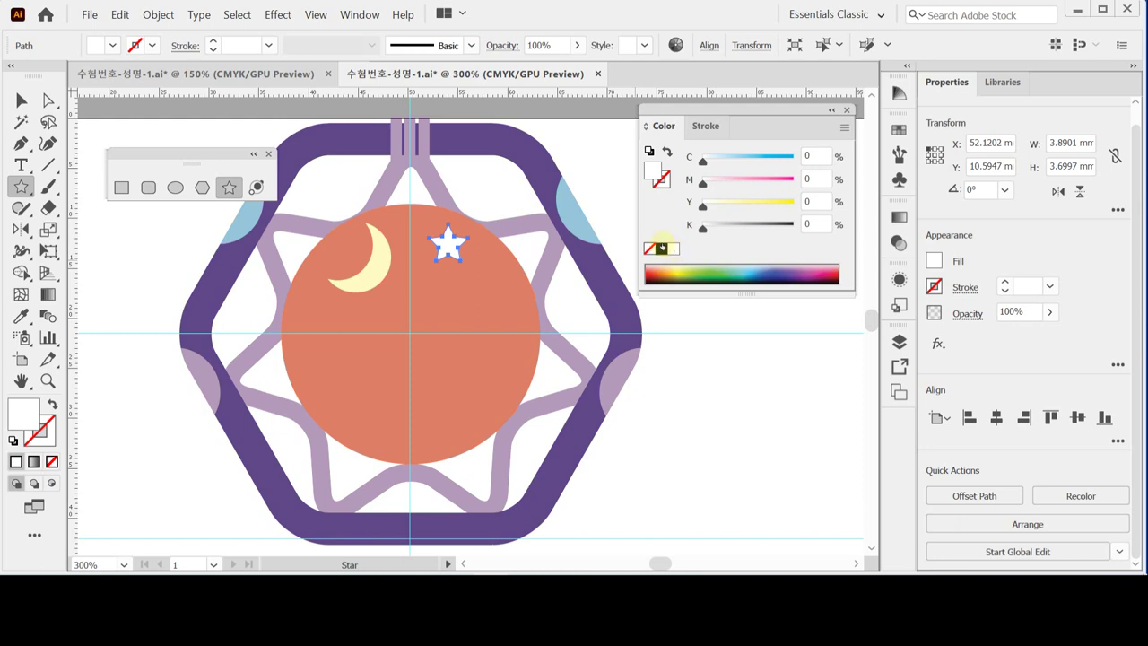
key("ctrl+s")
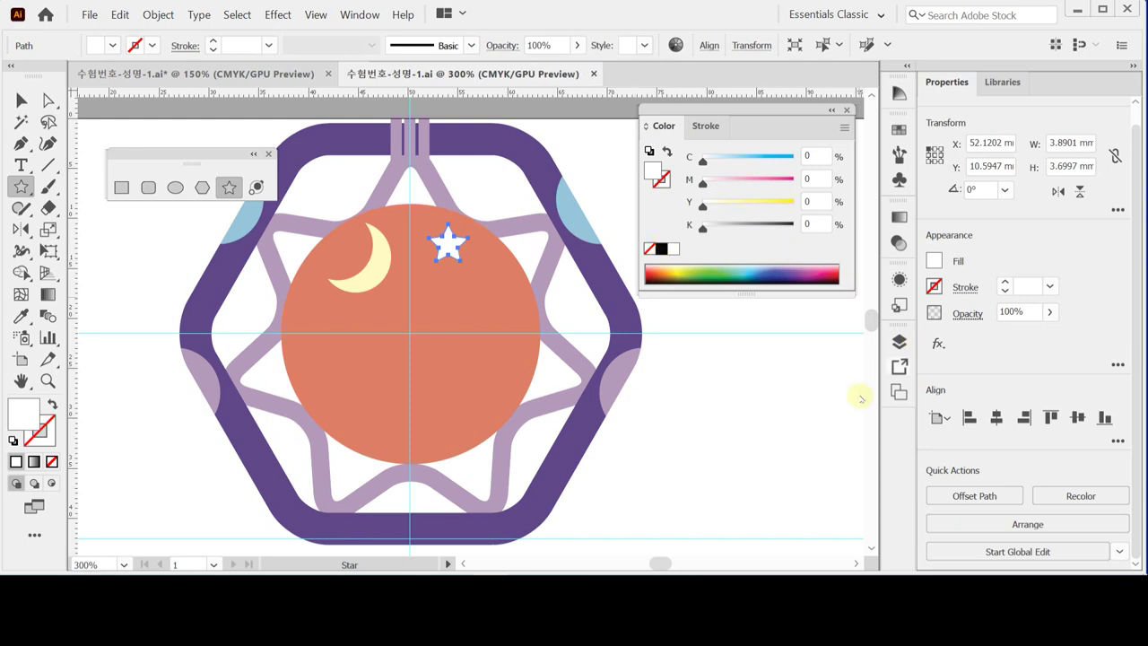
left_click(660, 356)
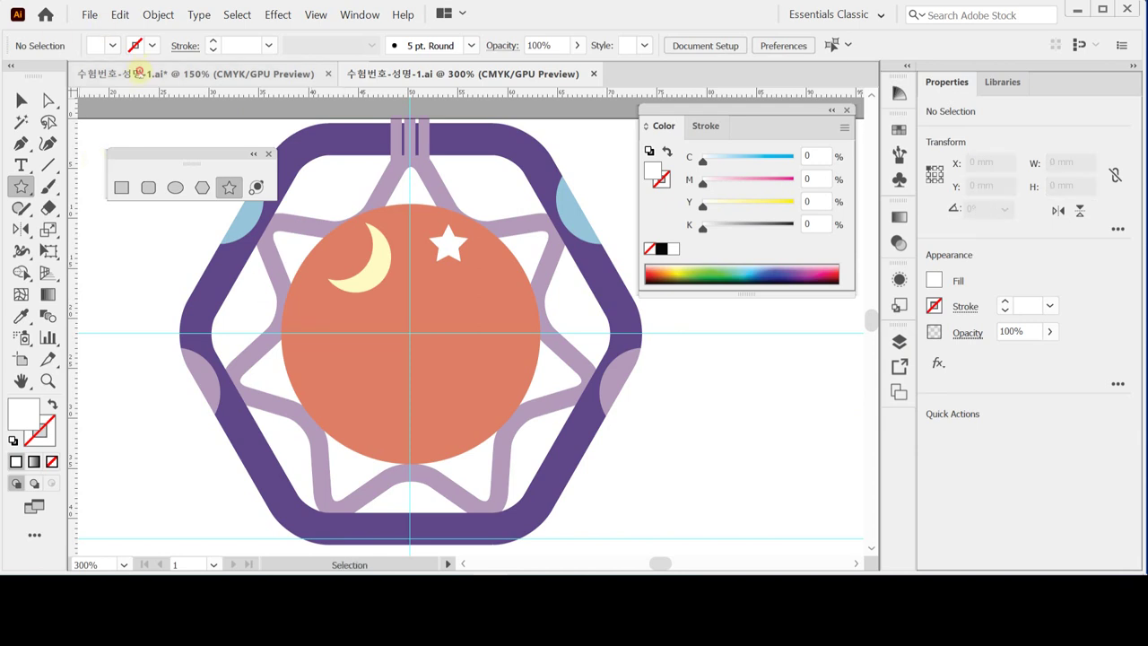
Step: Switch to the document with the finished artwork and examine the large middle feather at 400% zoom
left_click(139, 74)
key("ctrl+equal")
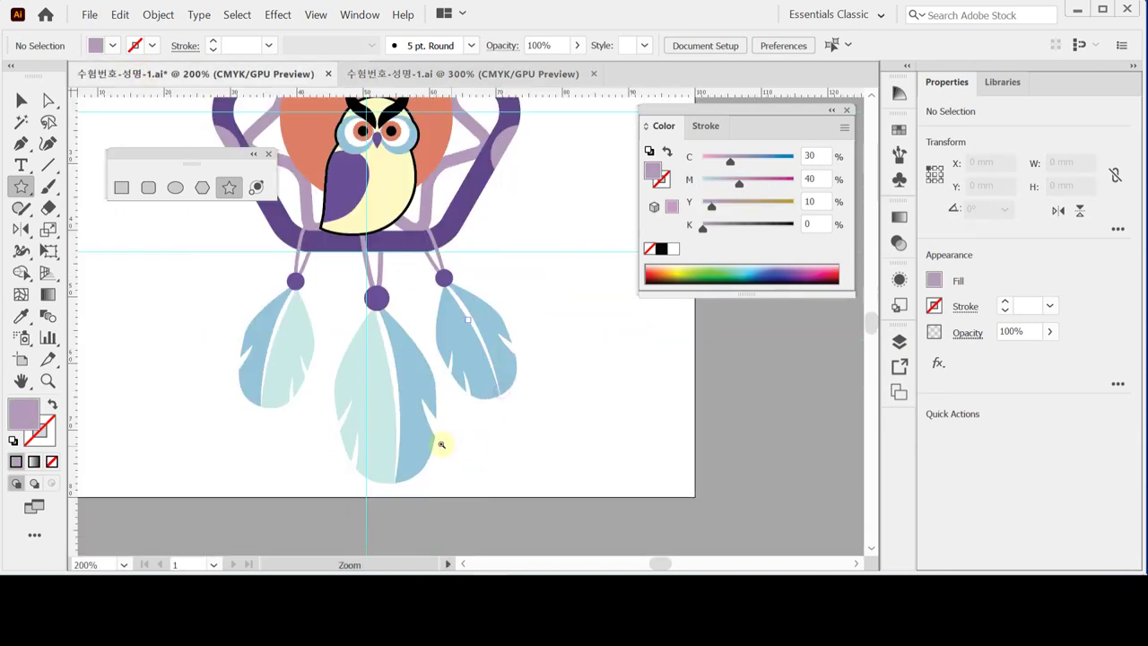
key("ctrl+equal")
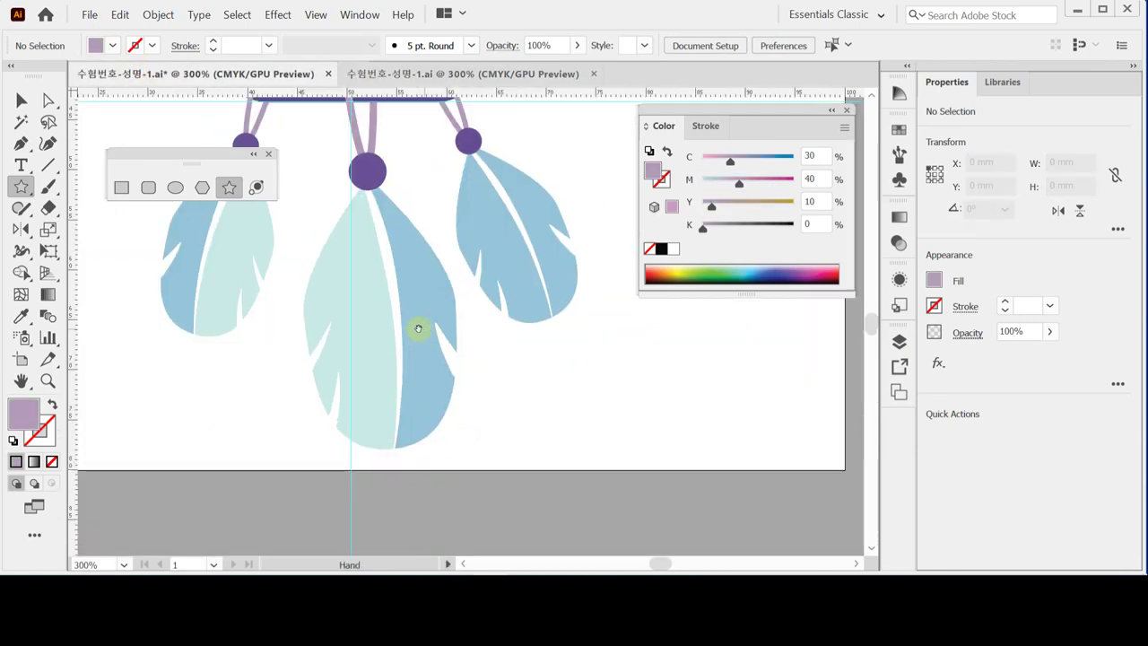
key("ctrl+equal")
scroll(449, 316, "up", 1)
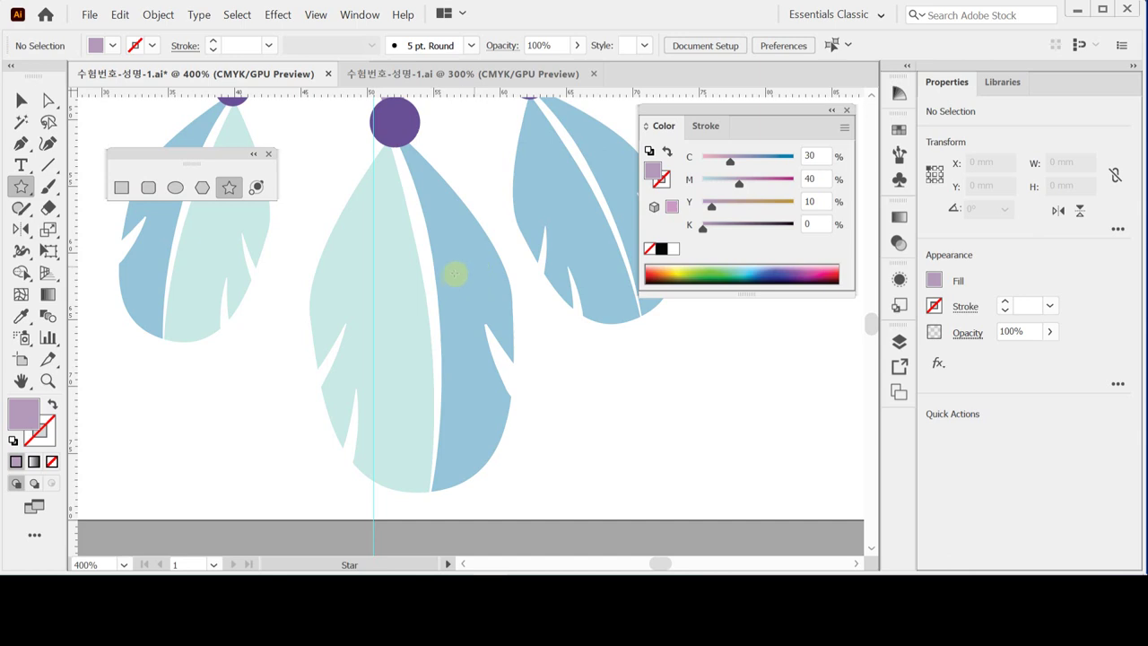
left_click_drag(471, 274, 379, 286)
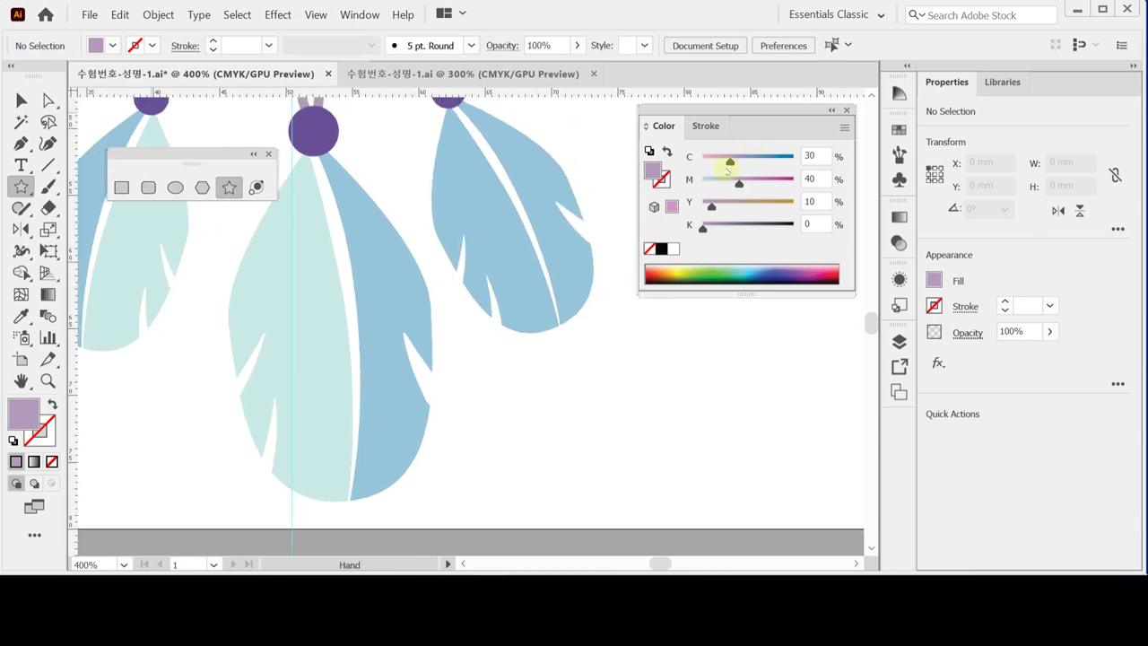
left_click_drag(699, 108, 702, 99)
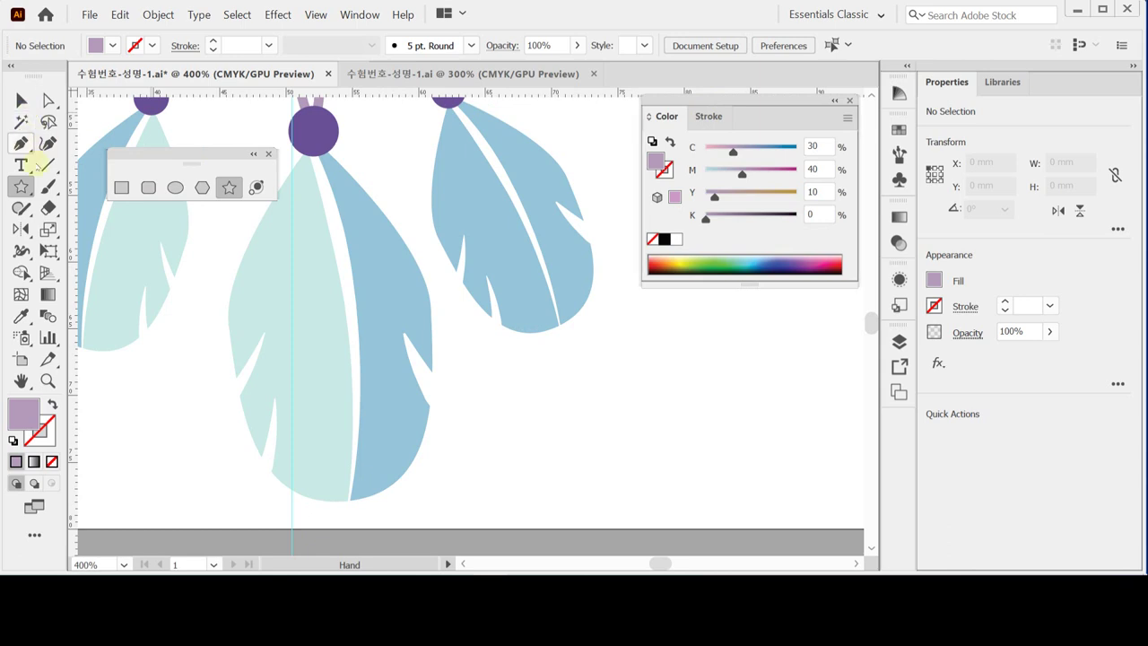
Step: Start a Pen path with no fill and a 1 pt black stroke, curving down beside the large middle feather's left edge
left_click(21, 143)
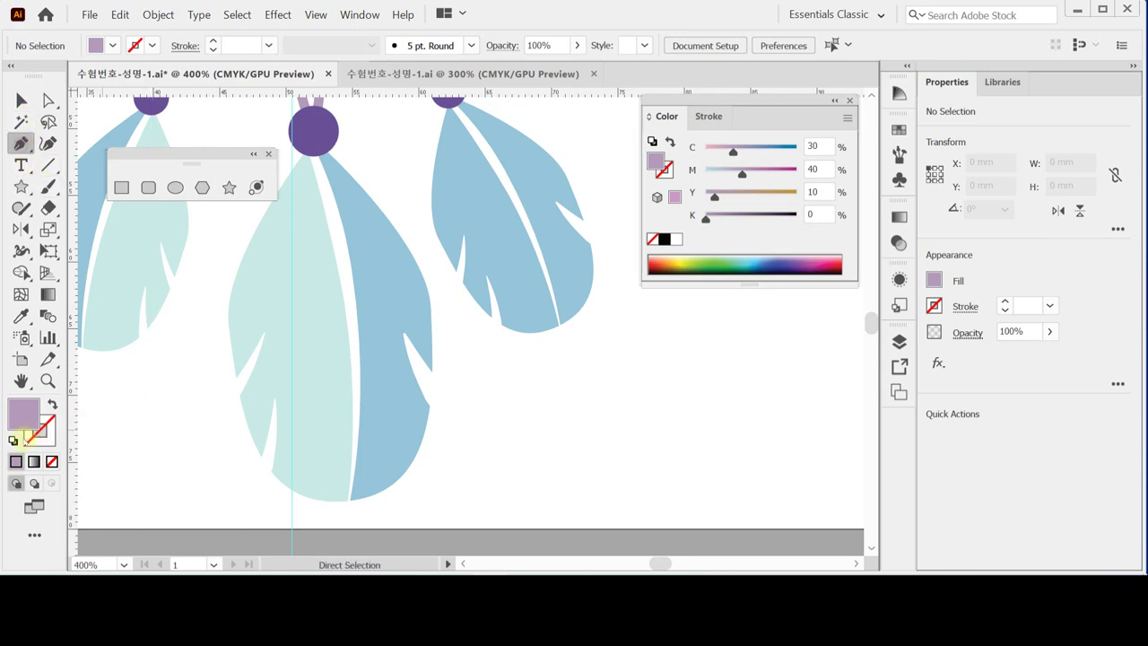
left_click(13, 439)
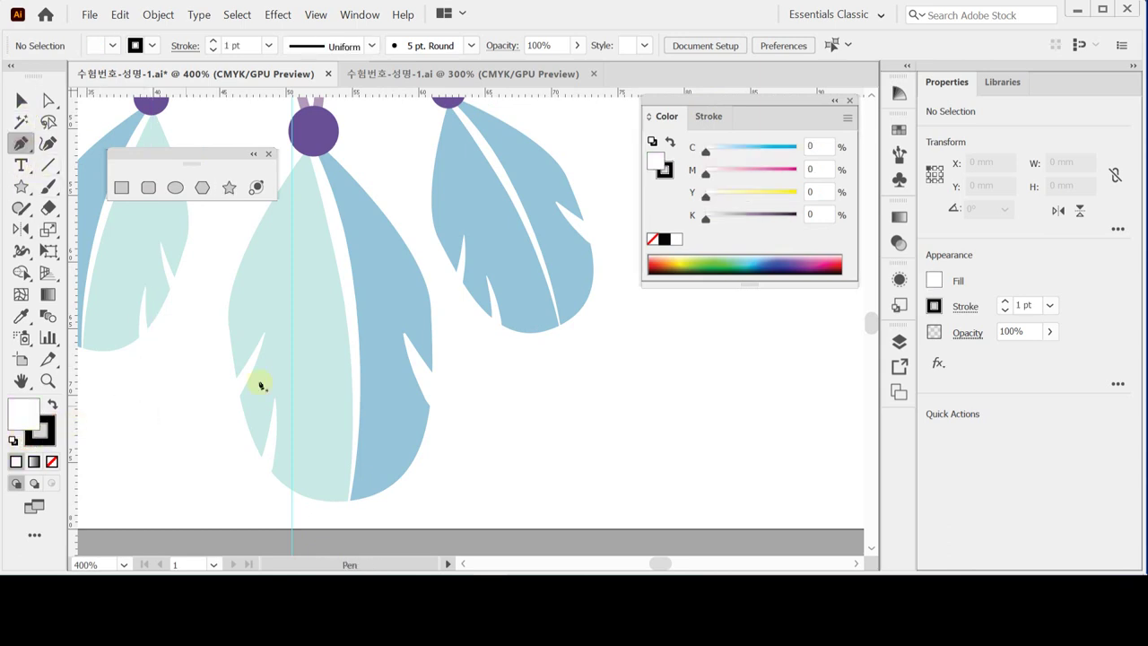
left_click(51, 461)
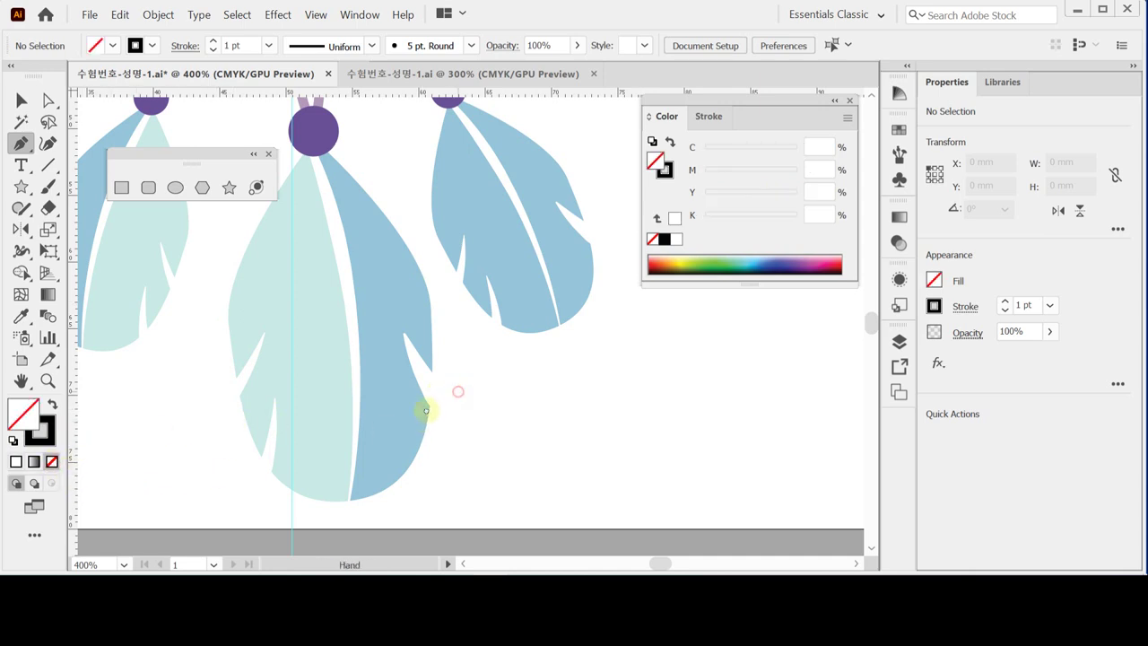
left_click_drag(425, 409, 528, 400)
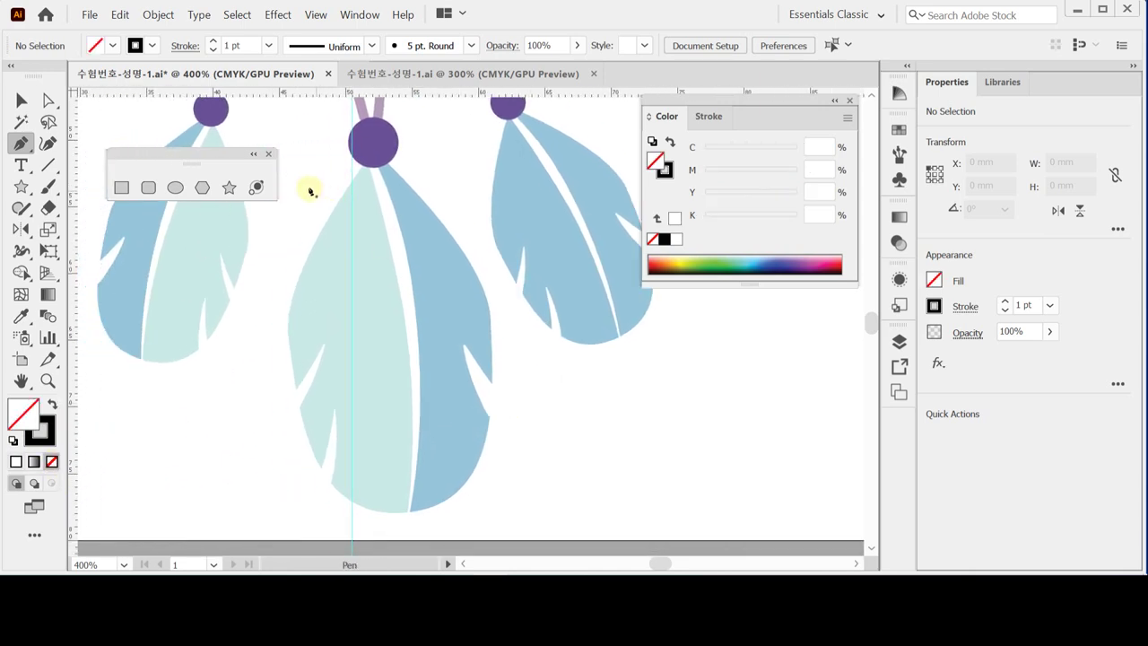
left_click_drag(174, 153, 151, 101)
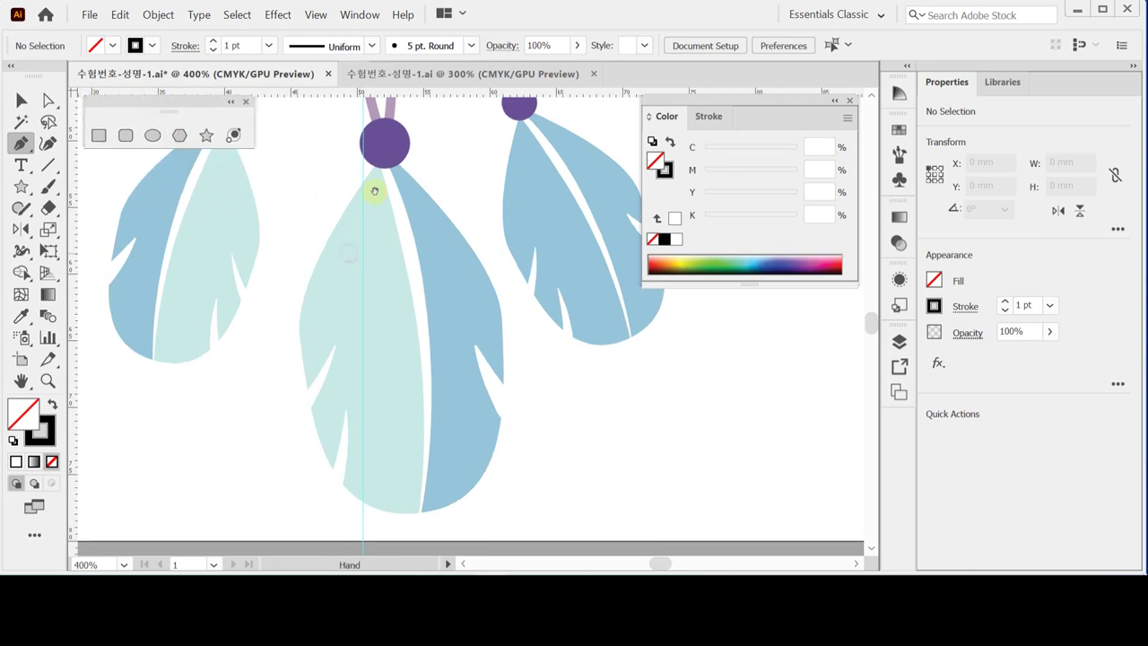
scroll(374, 186, "left", 1)
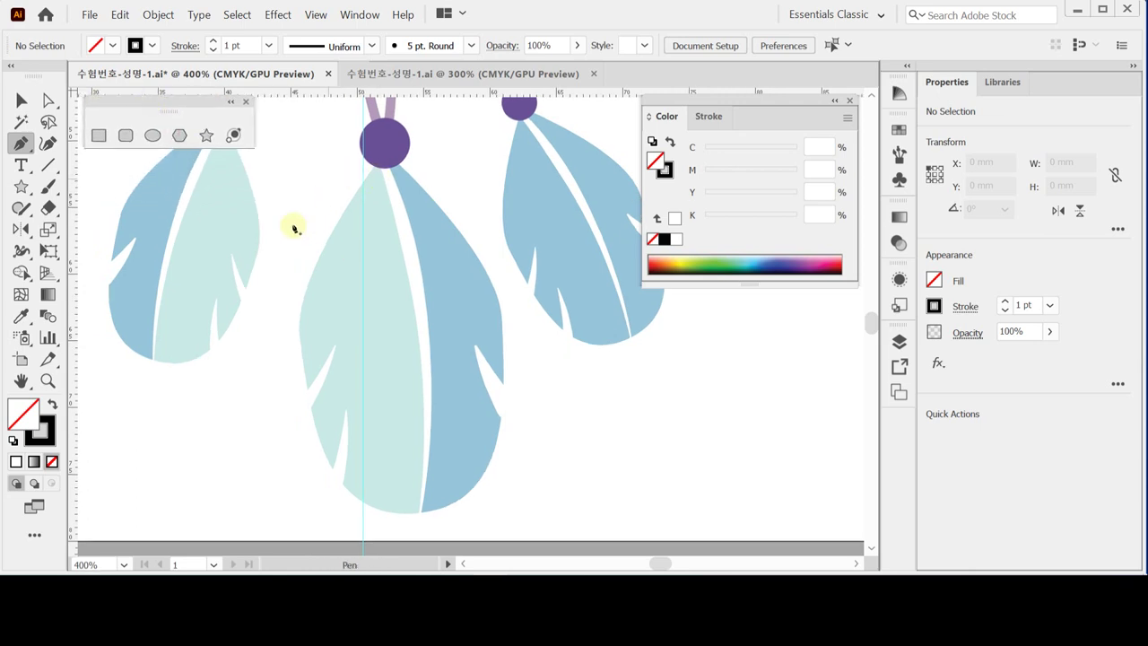
left_click(343, 165)
left_click(263, 336)
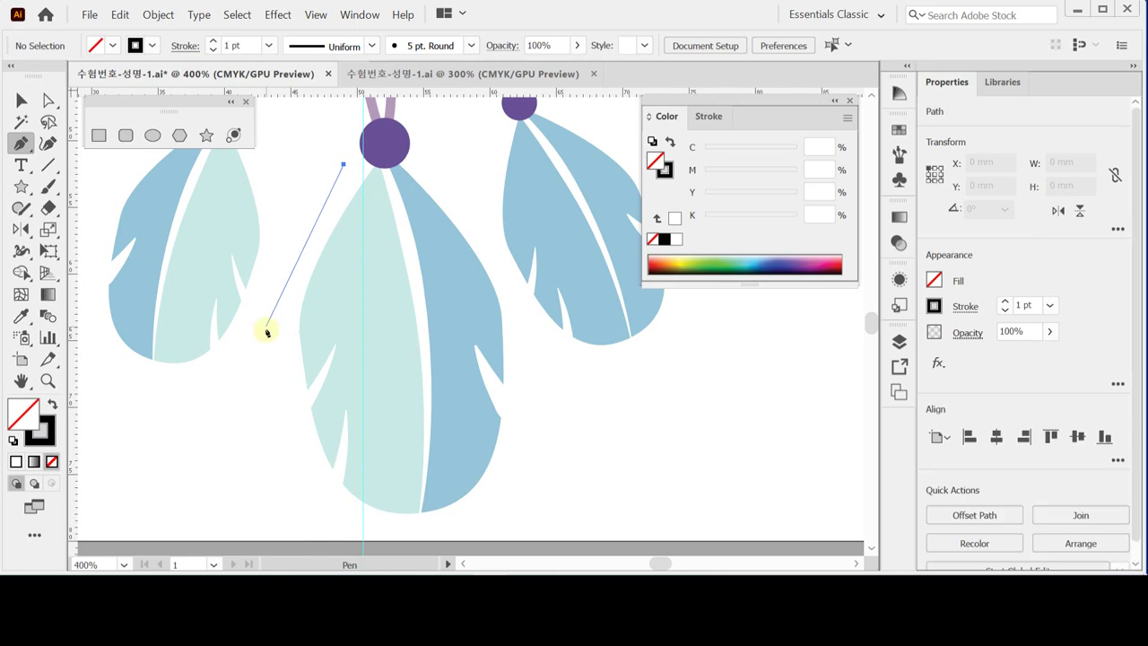
left_click_drag(260, 371, 261, 410)
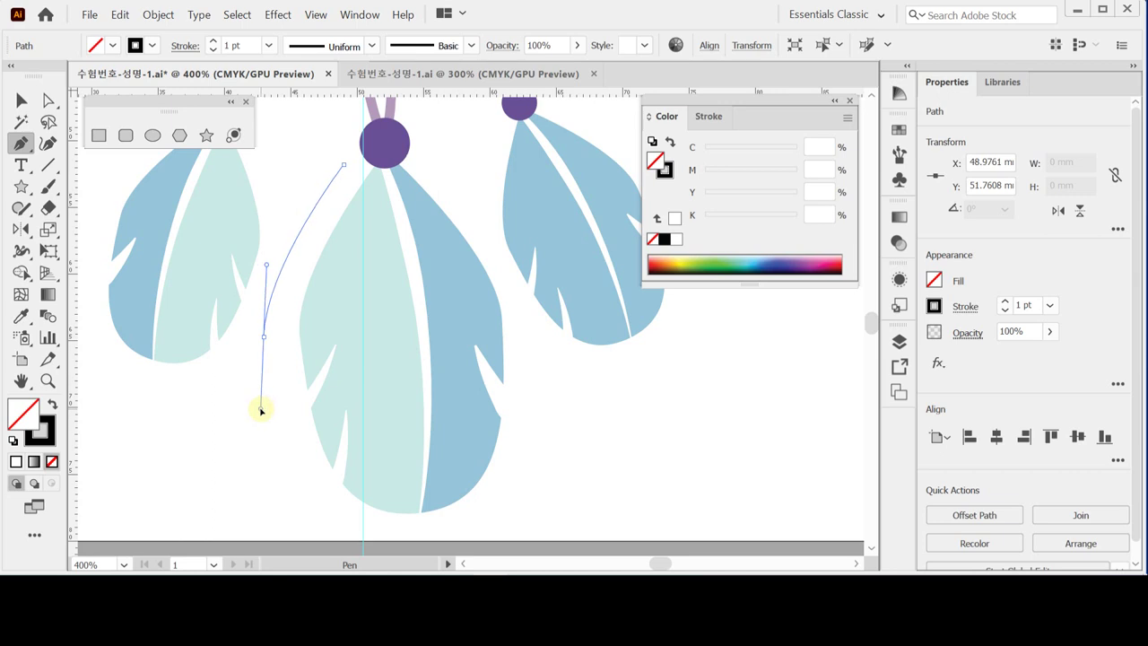
left_click_drag(261, 411, 279, 431)
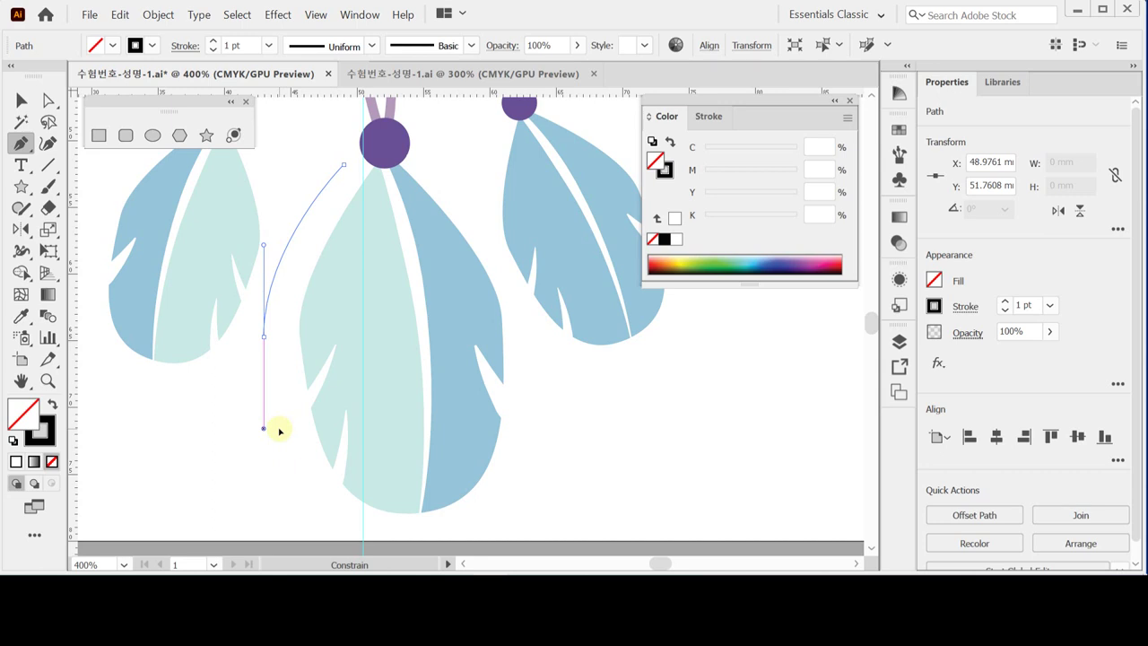
left_click_drag(279, 431, 278, 432)
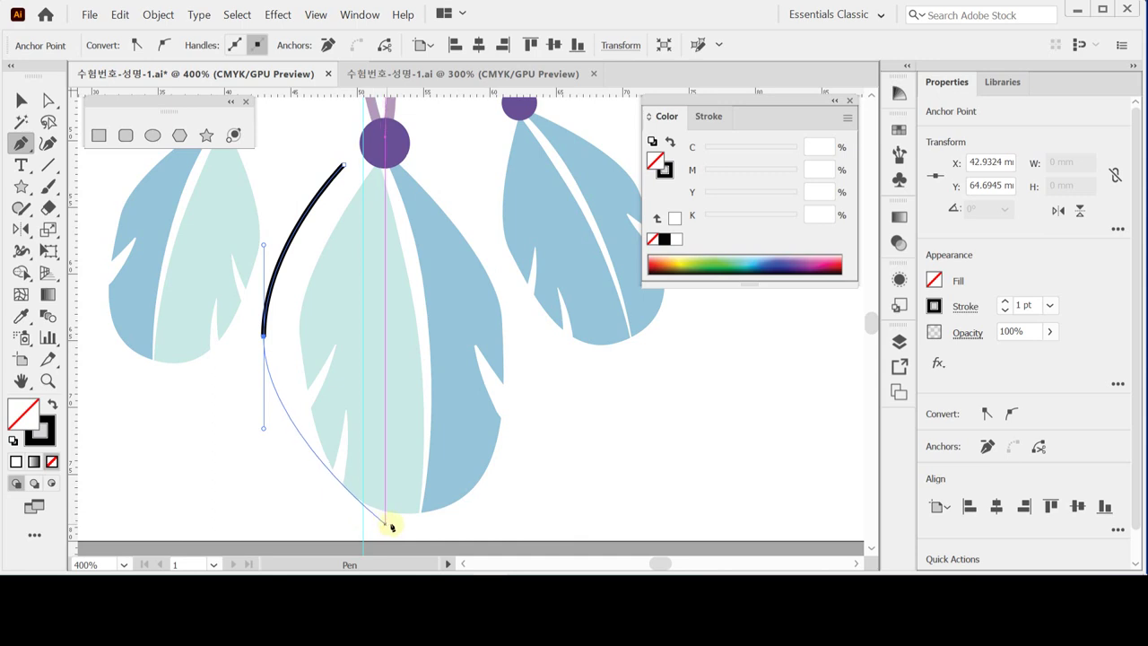
Step: Finish the open black curve with a smooth anchor beneath the middle feather, making it about 9 mm wide and 27 mm high
left_click_drag(386, 524, 451, 523)
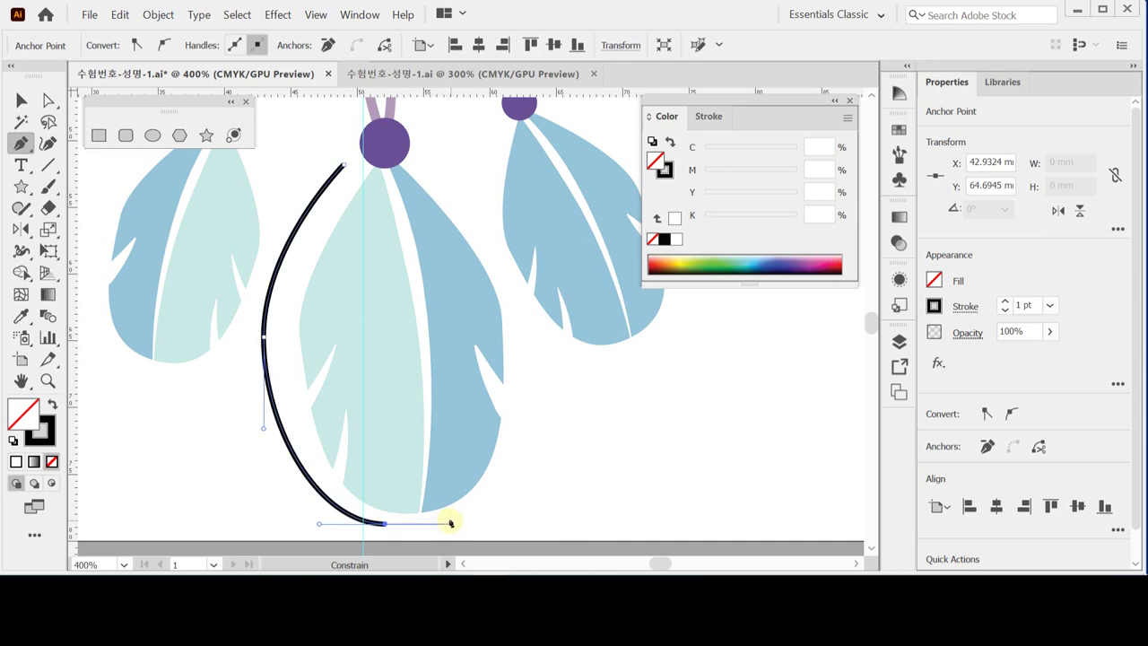
key("ctrl")
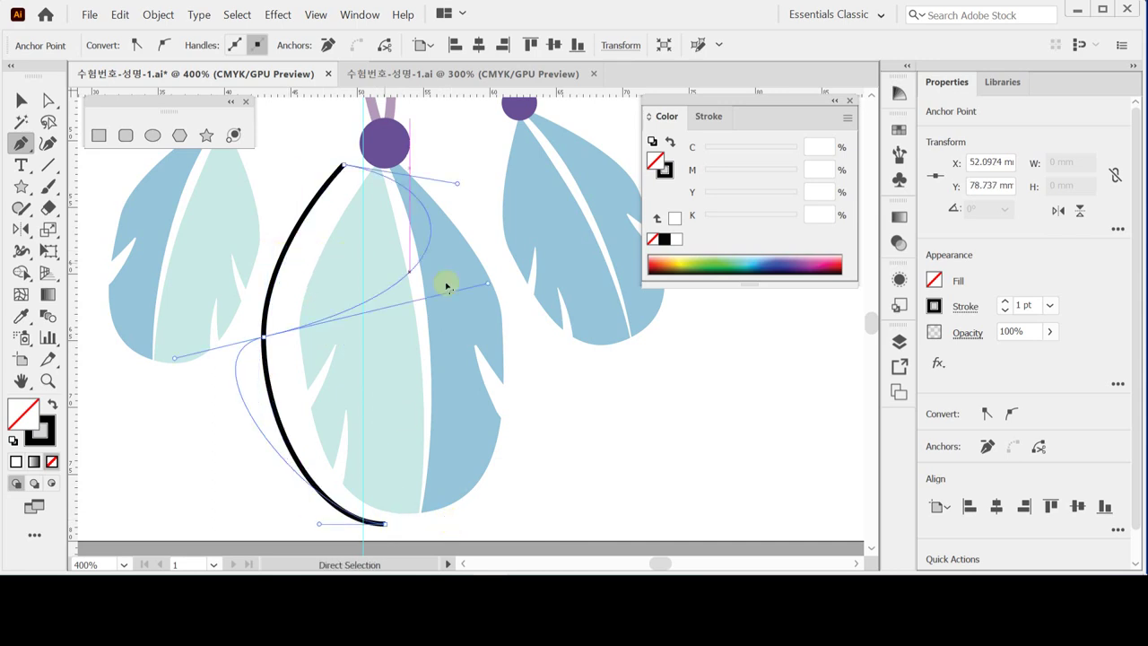
key("Escape")
left_click(23, 104)
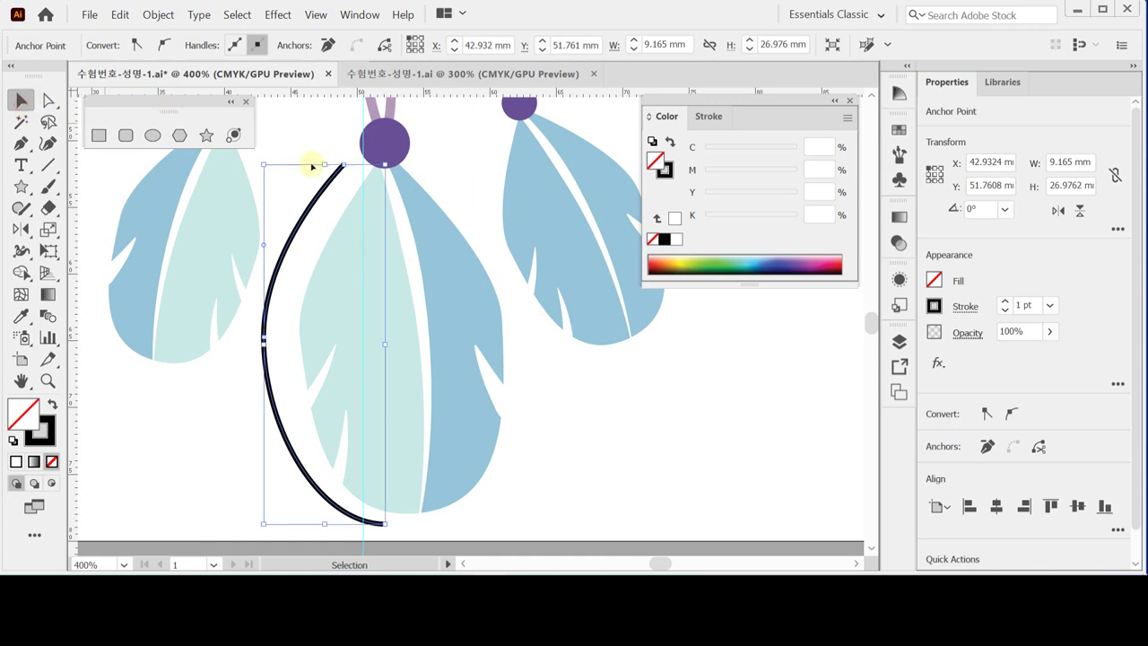
Step: Move the black curve clear of the middle feather, to about X 63.7 mm and Y 50.8 mm
left_click_drag(307, 214, 339, 263)
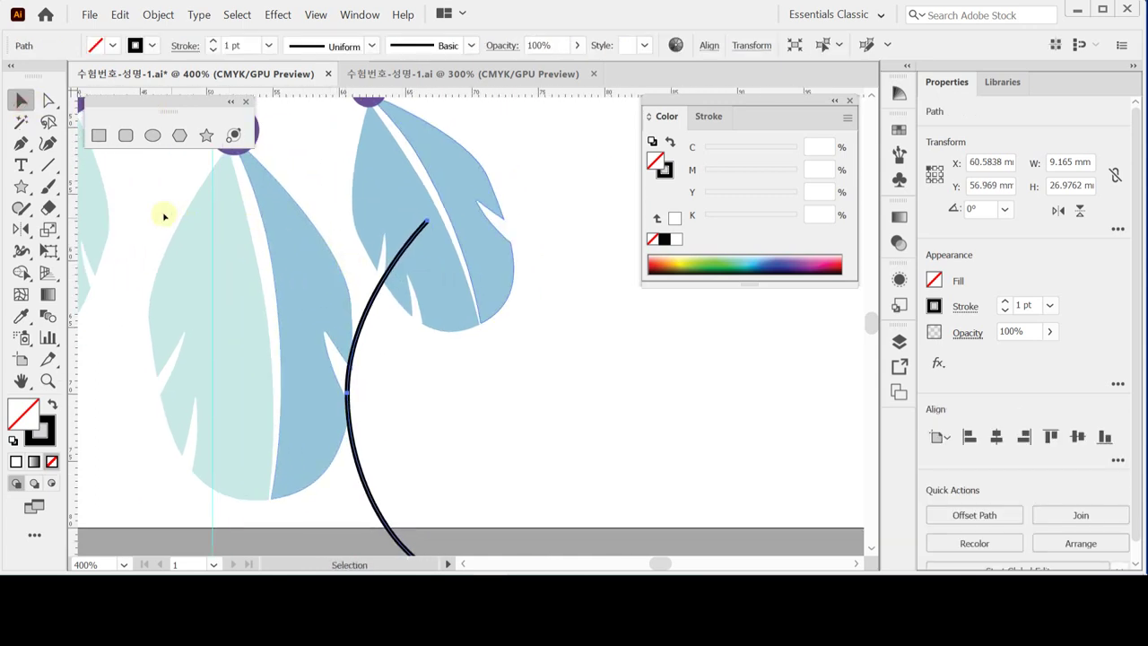
key("a")
left_click_drag(153, 179, 401, 232)
key("ctrl+shift+a")
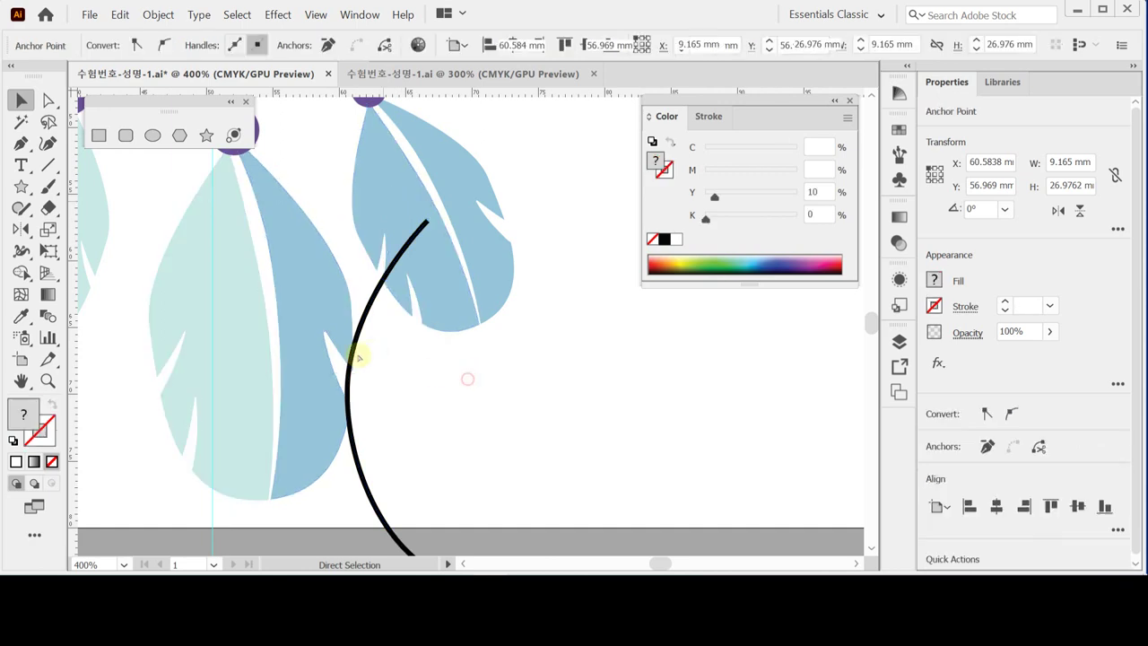
key("v")
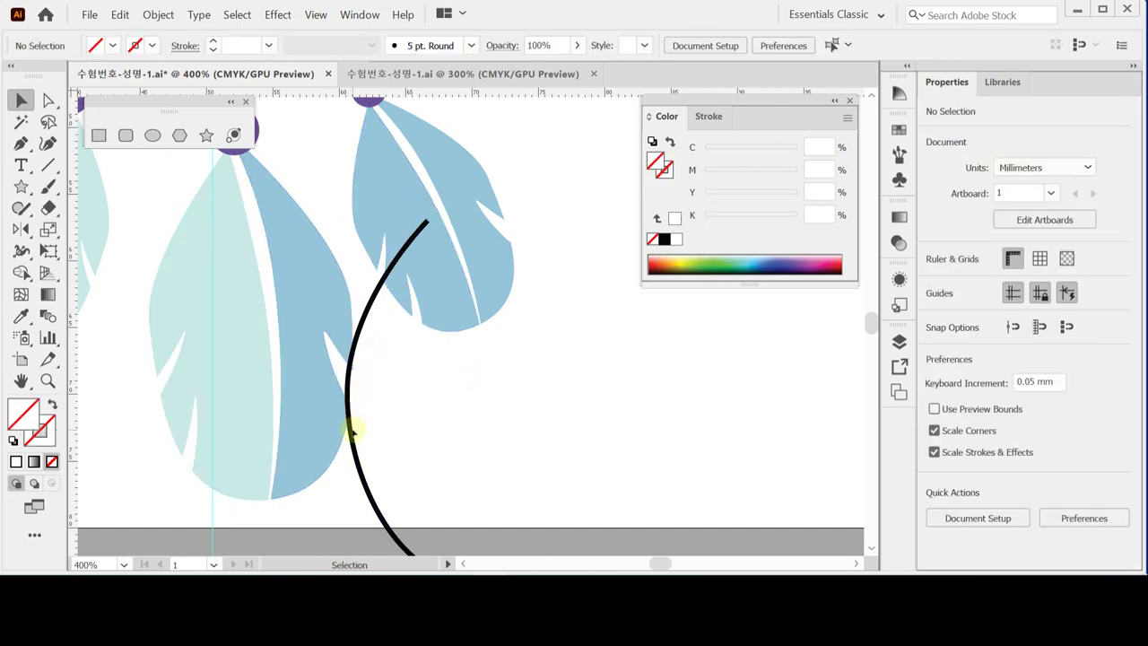
left_click(354, 335)
left_click_drag(359, 336, 395, 289)
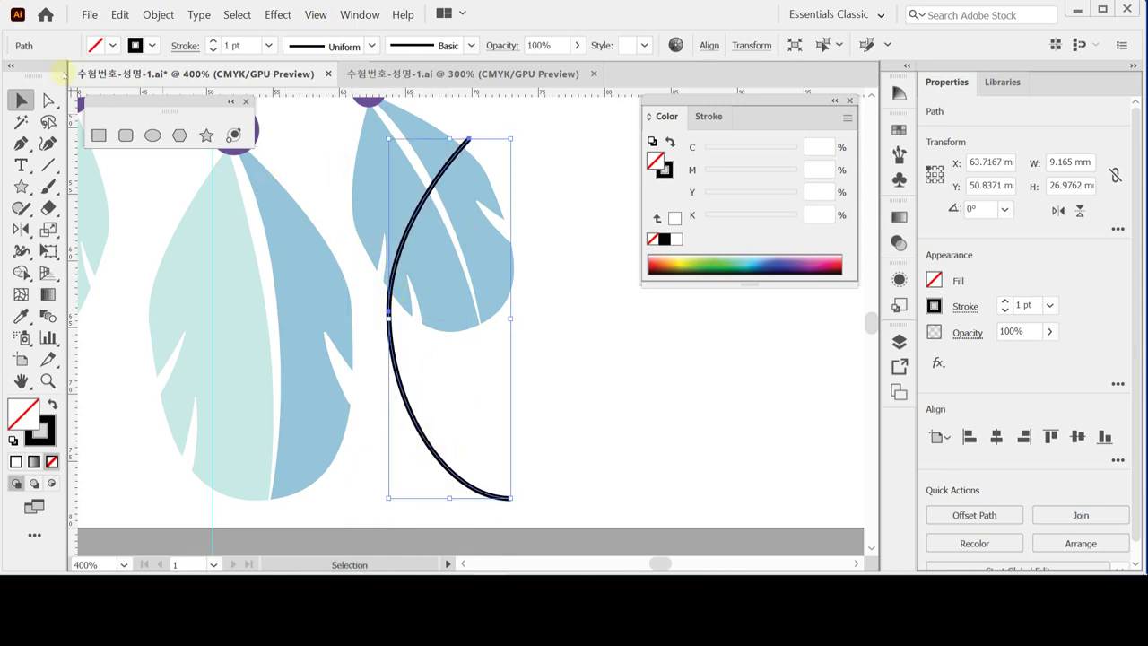
Step: Reshape the curve by moving its upper endpoint outward, placing the middle anchor at about X 63.9 mm, Y 64.3 mm, and tilting its handles slightly
left_click(49, 99)
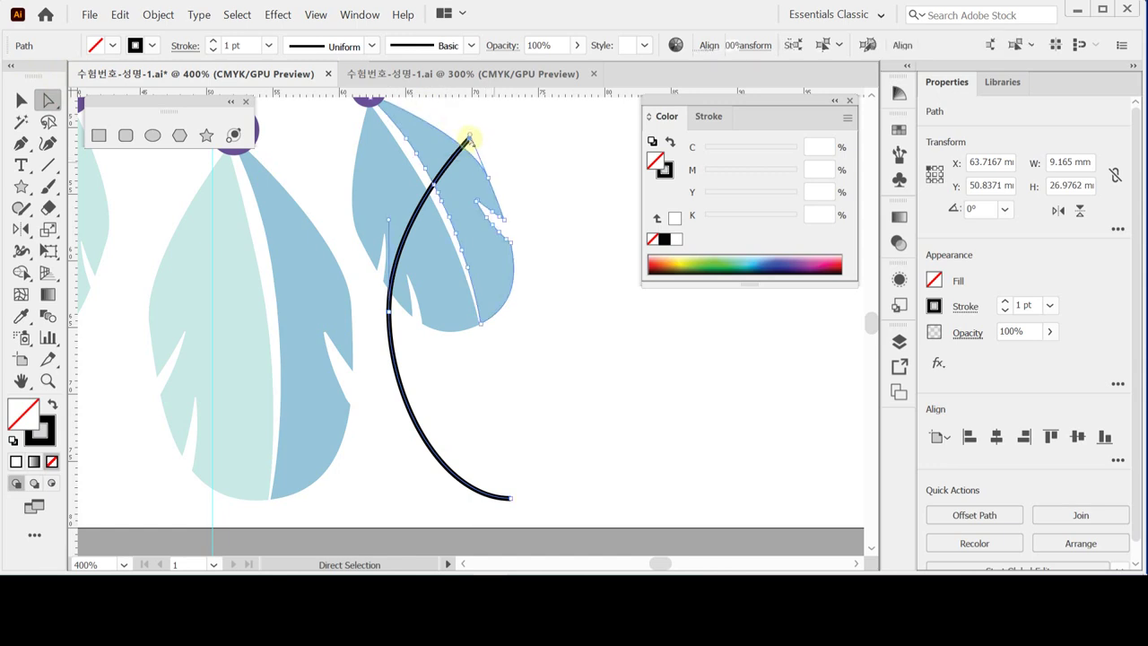
left_click(469, 142)
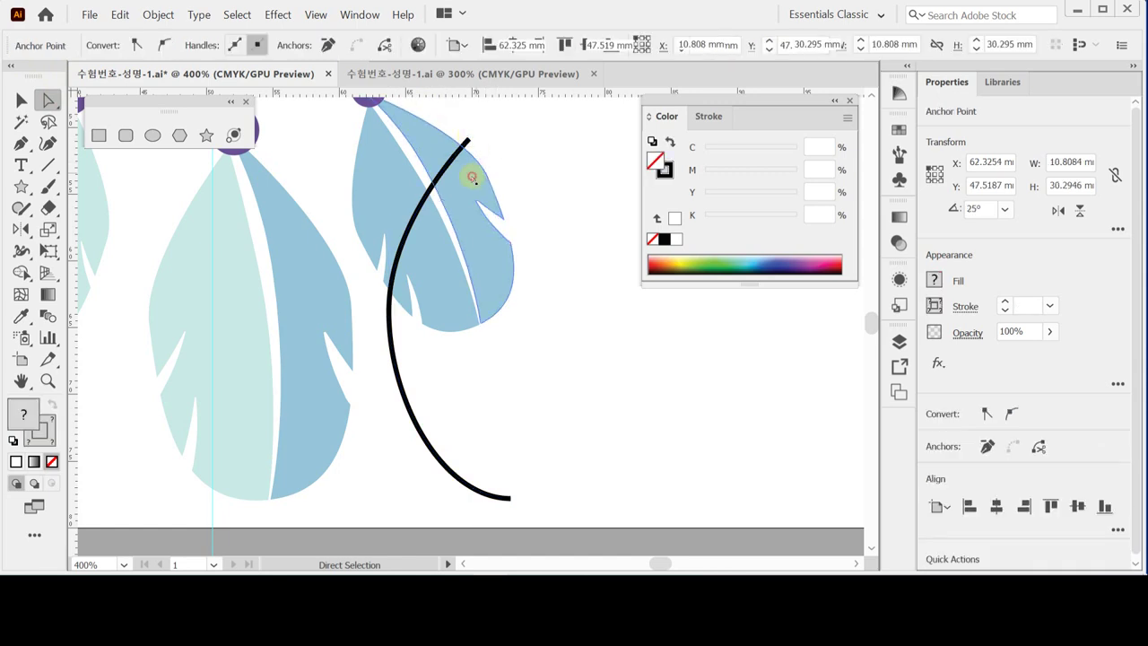
left_click(473, 174)
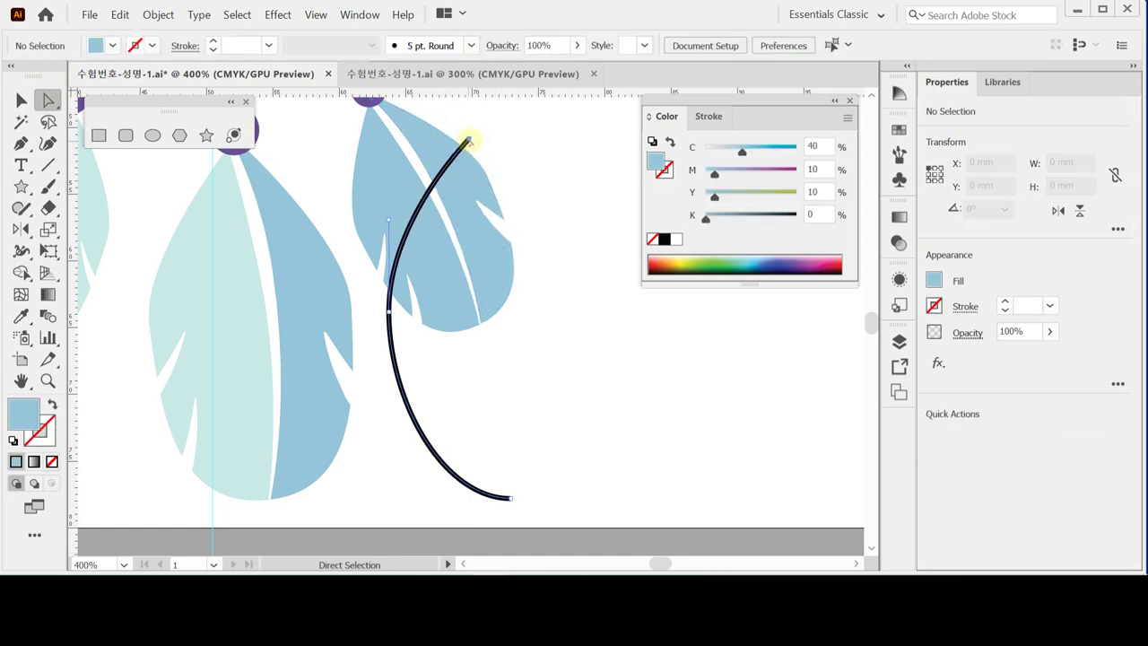
left_click_drag(467, 142, 490, 135)
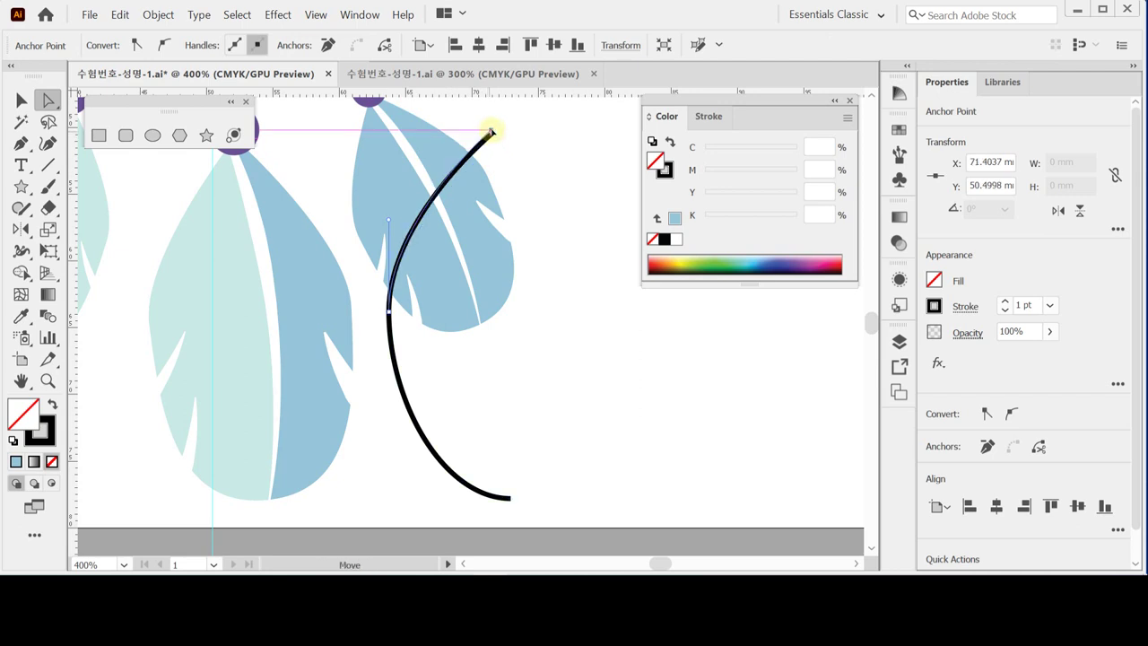
left_click_drag(492, 133, 490, 130)
left_click(489, 131)
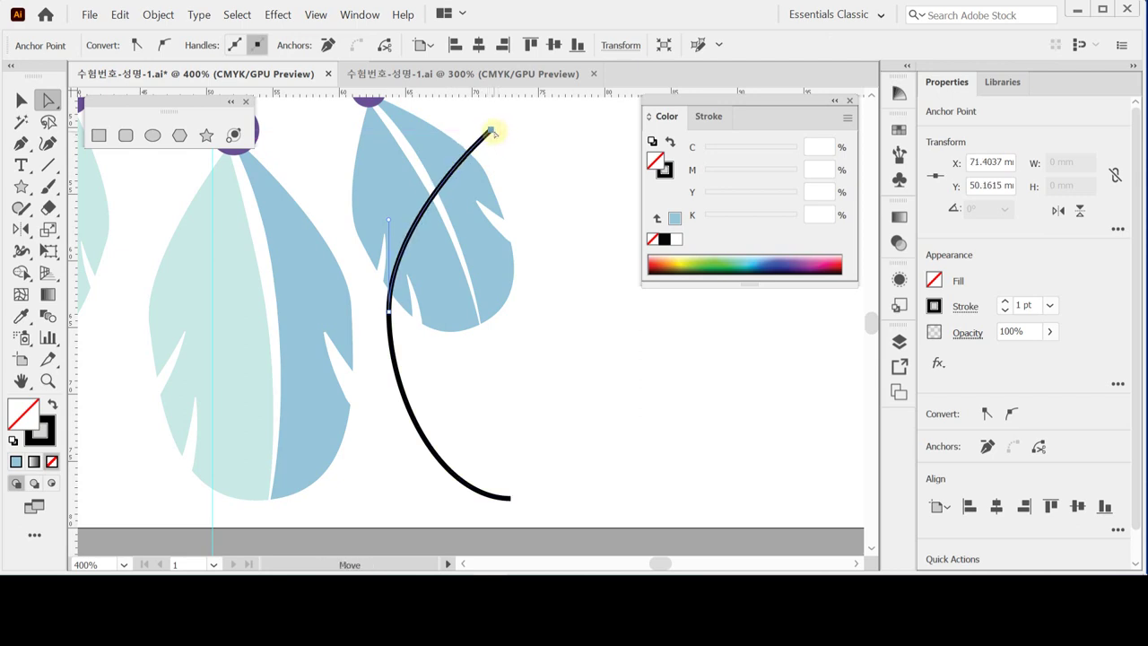
left_click_drag(492, 132, 494, 135)
left_click_drag(389, 315, 391, 321)
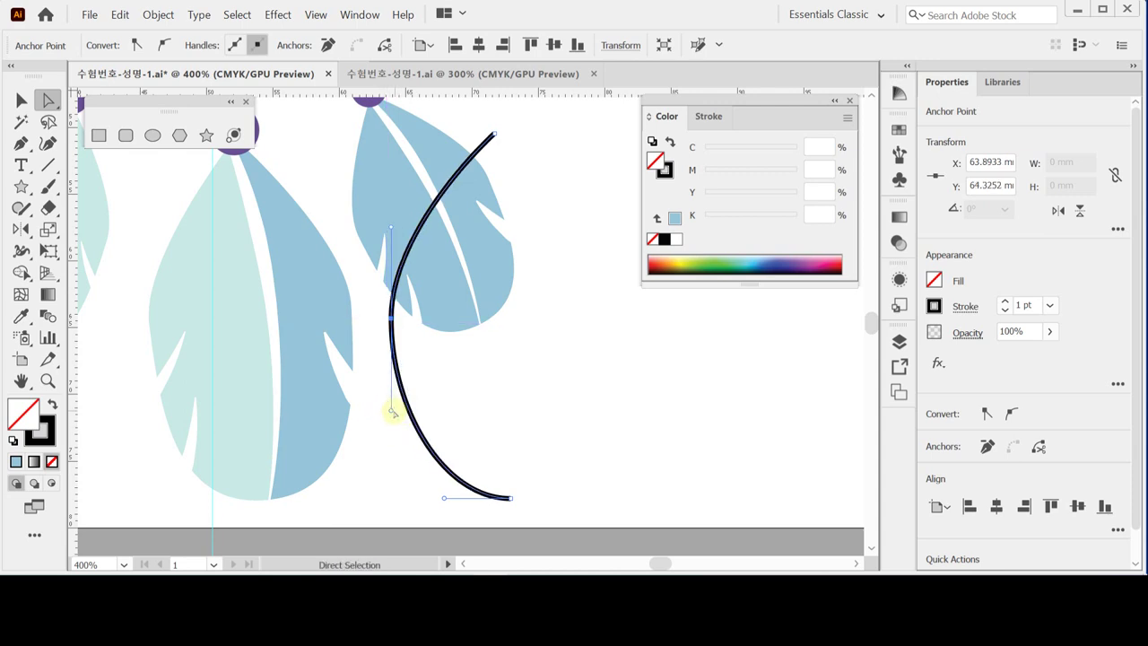
left_click_drag(391, 410, 399, 416)
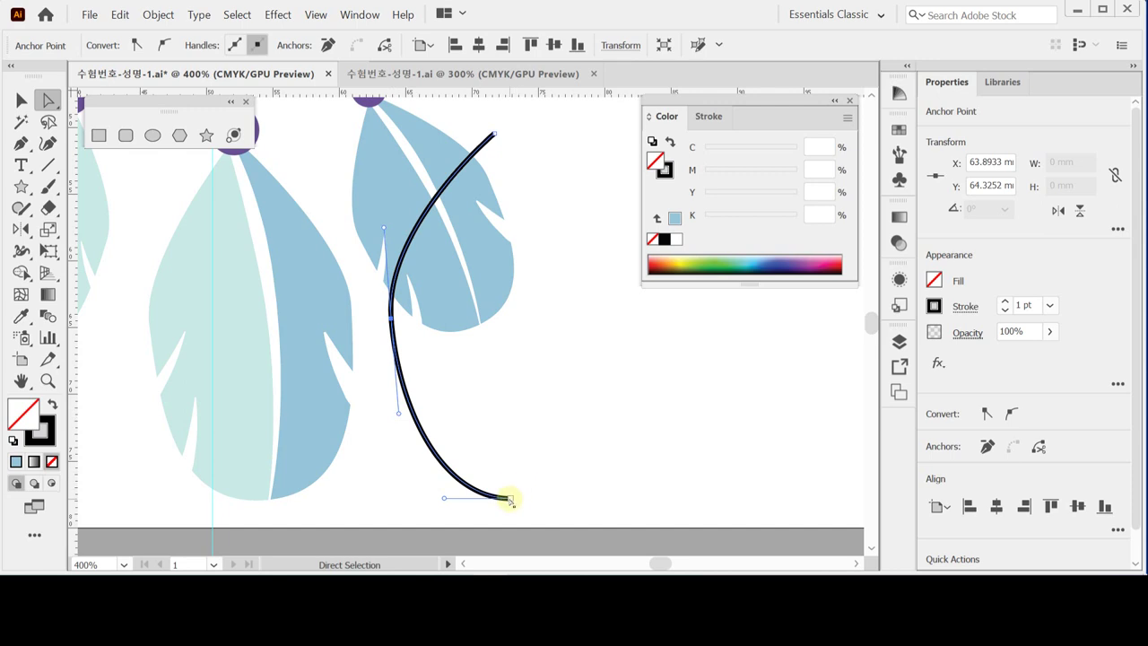
Step: Average the curve's upper and lower endpoints along the Vertical axis so they line up
left_click_drag(484, 112, 533, 511)
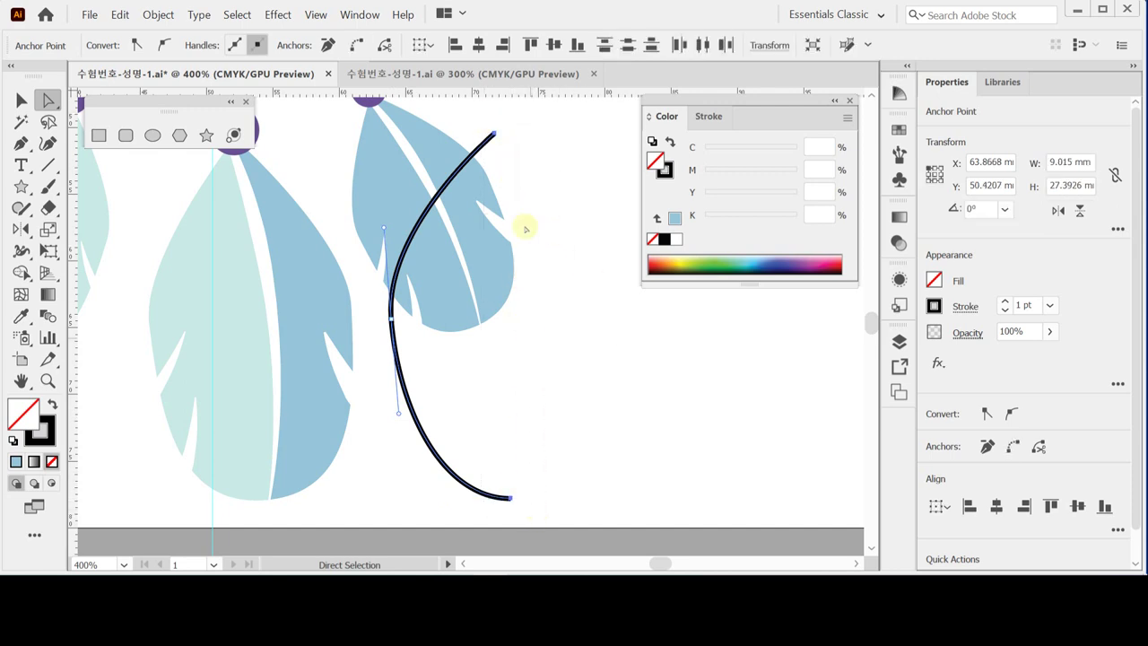
right_click(533, 154)
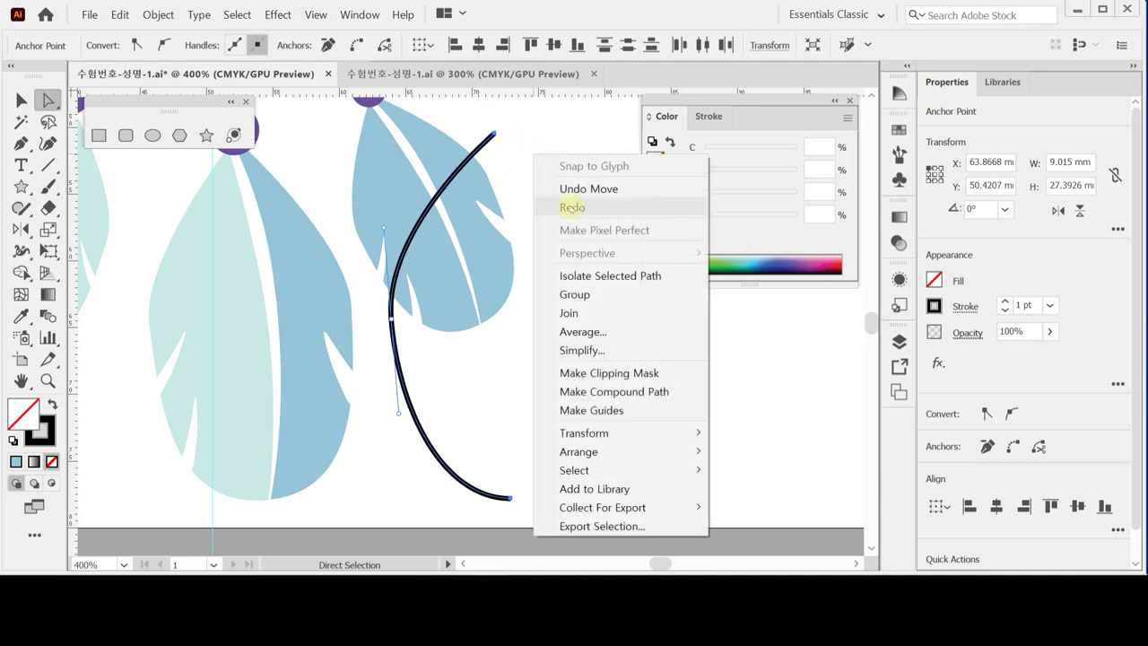
left_click(615, 330)
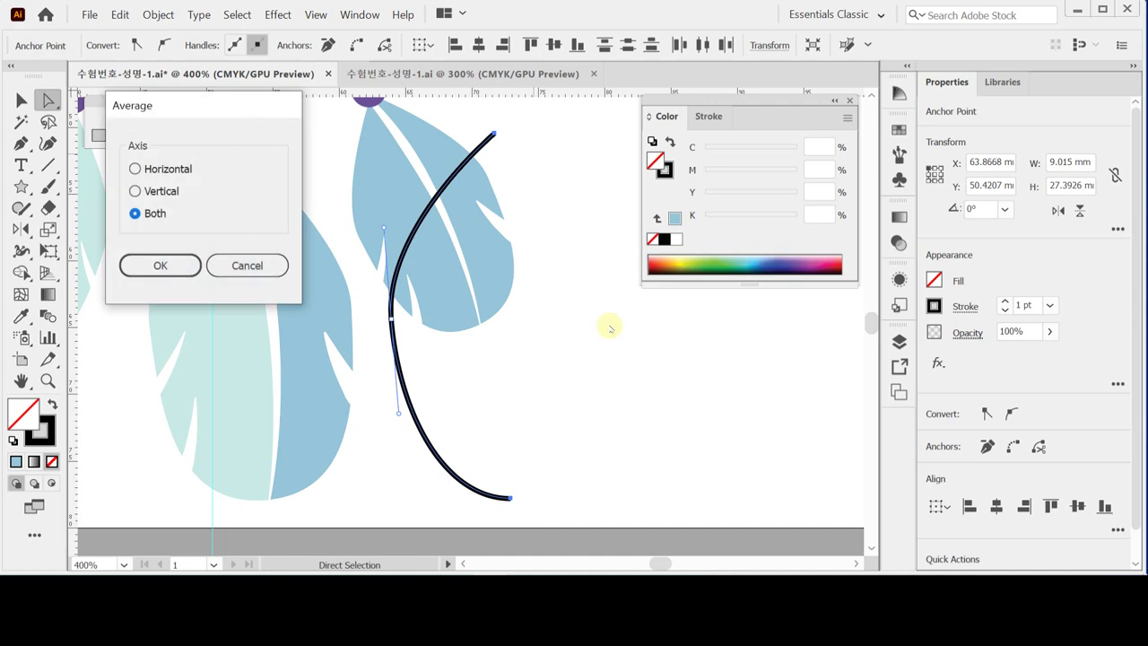
left_click_drag(197, 107, 222, 156)
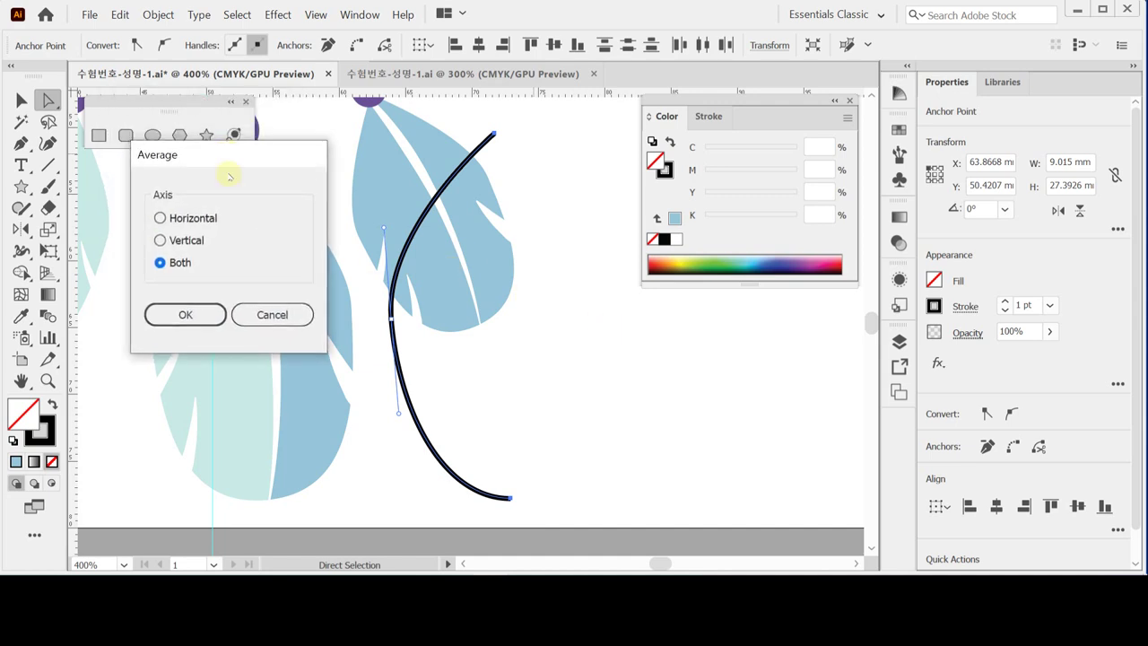
left_click(183, 240)
left_click(196, 313)
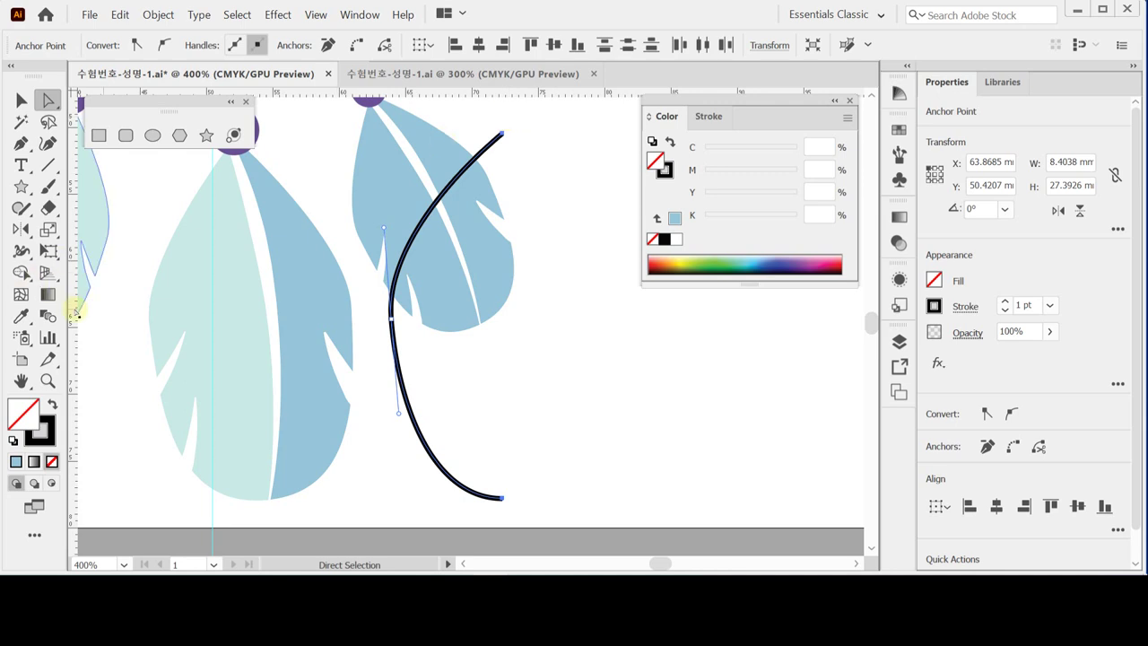
Step: Place a vertical guide through the curve's endpoints and reflect a copy of the curve across it about the Vertical axis
left_click_drag(72, 302, 503, 307)
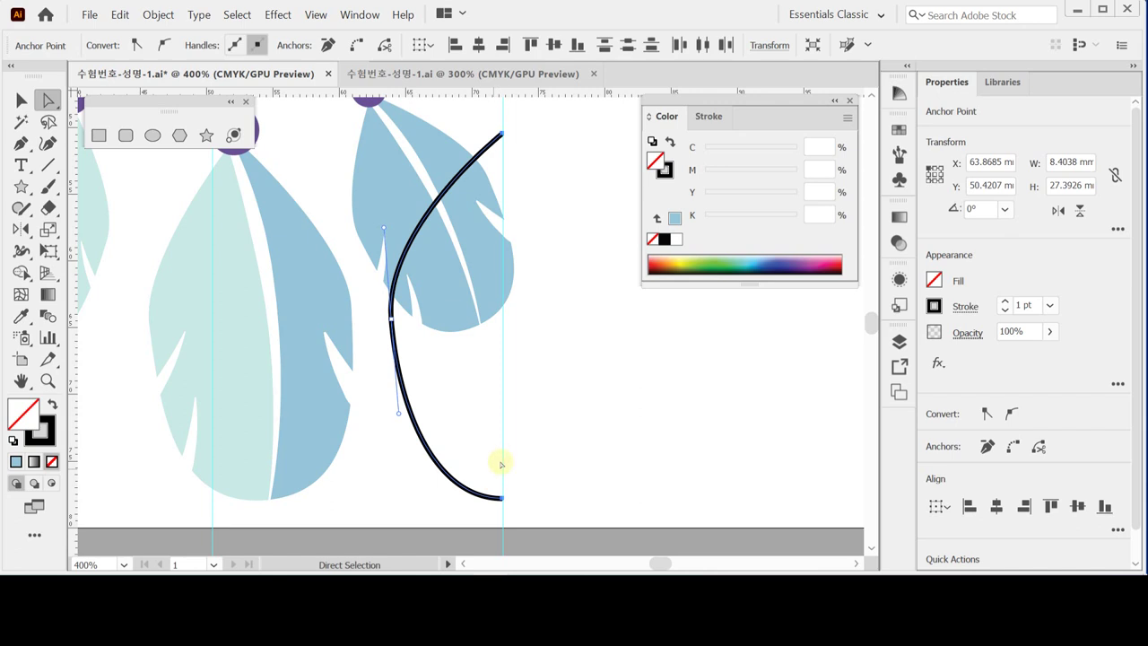
left_click(21, 99)
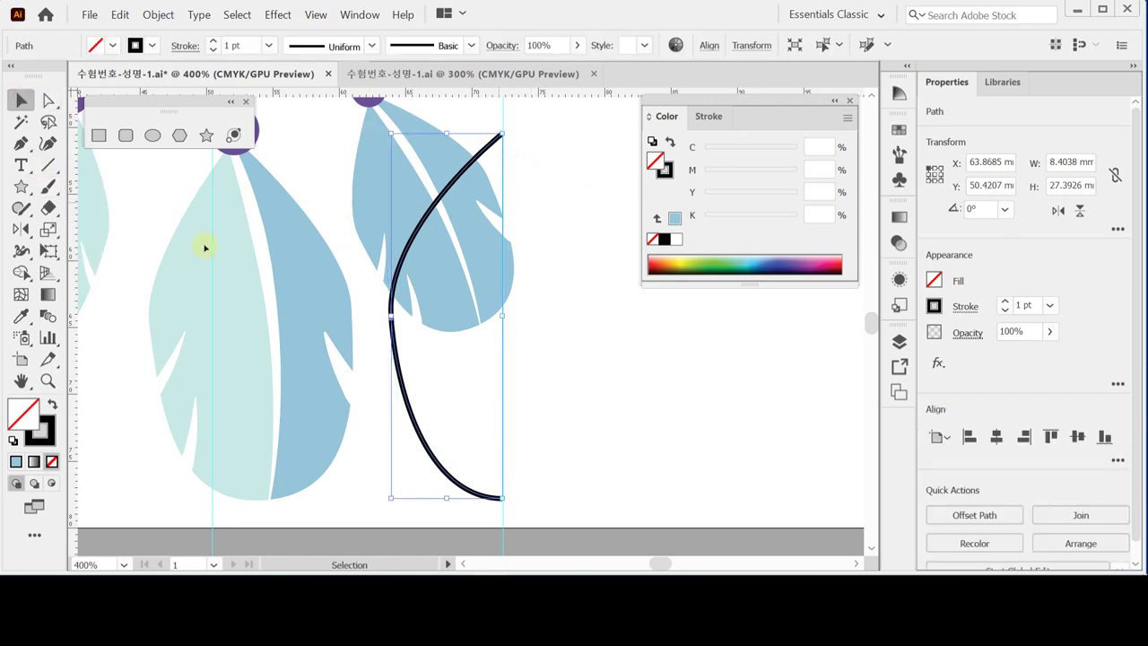
left_click_drag(476, 113, 508, 135)
left_click(45, 101)
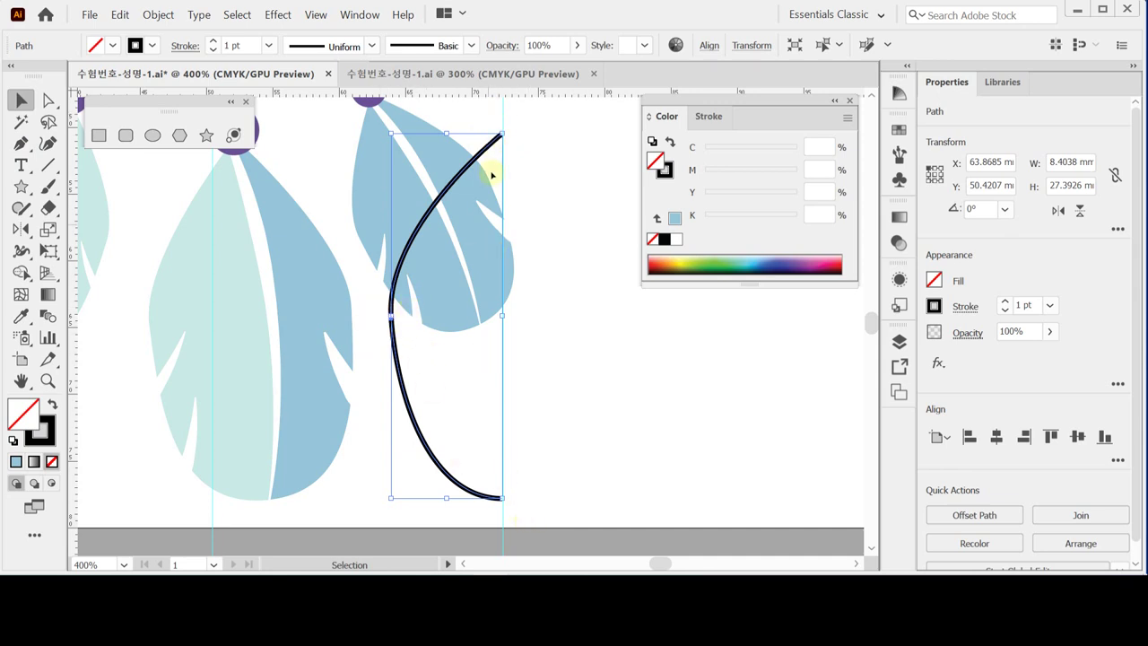
left_click_drag(486, 117, 504, 146)
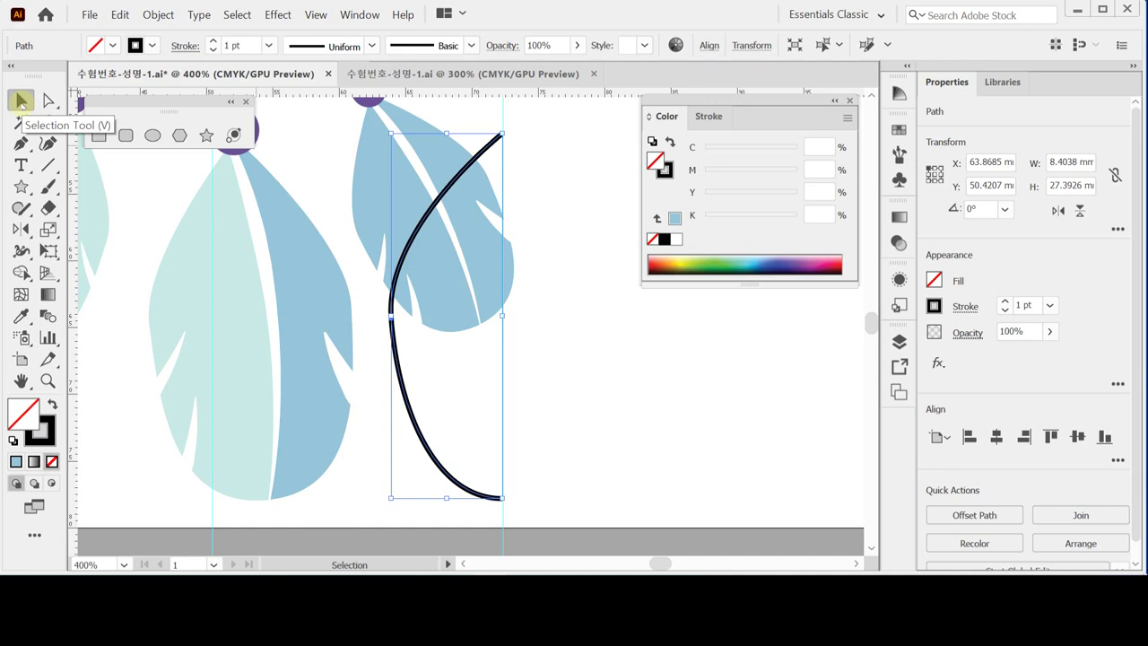
left_click(25, 230)
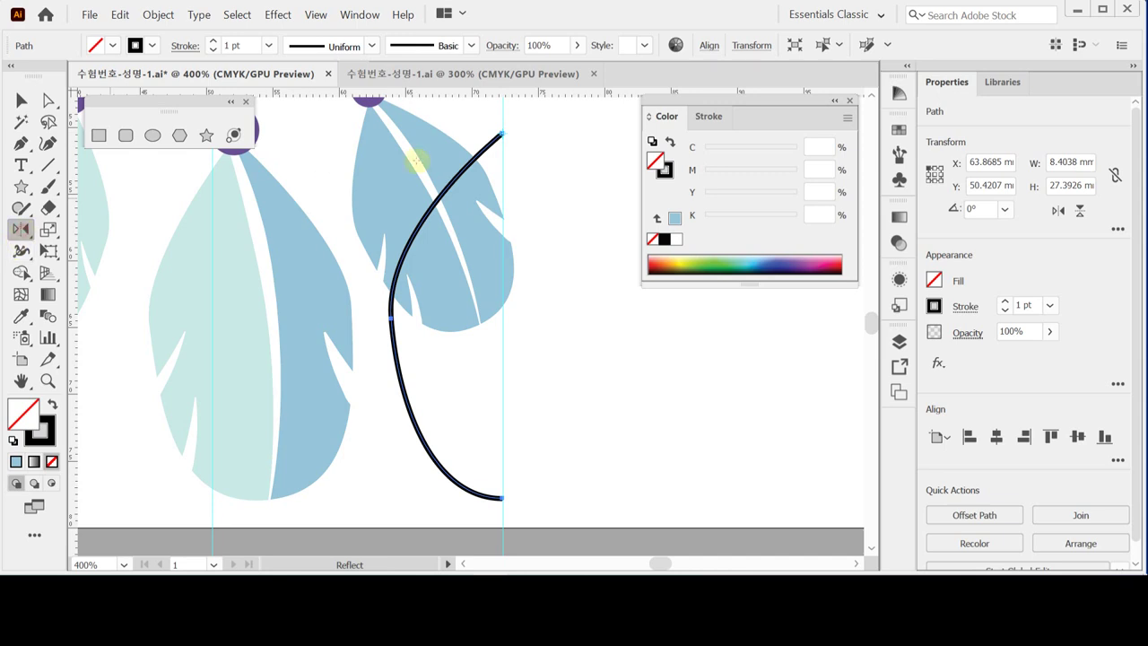
left_click(502, 134, "alt")
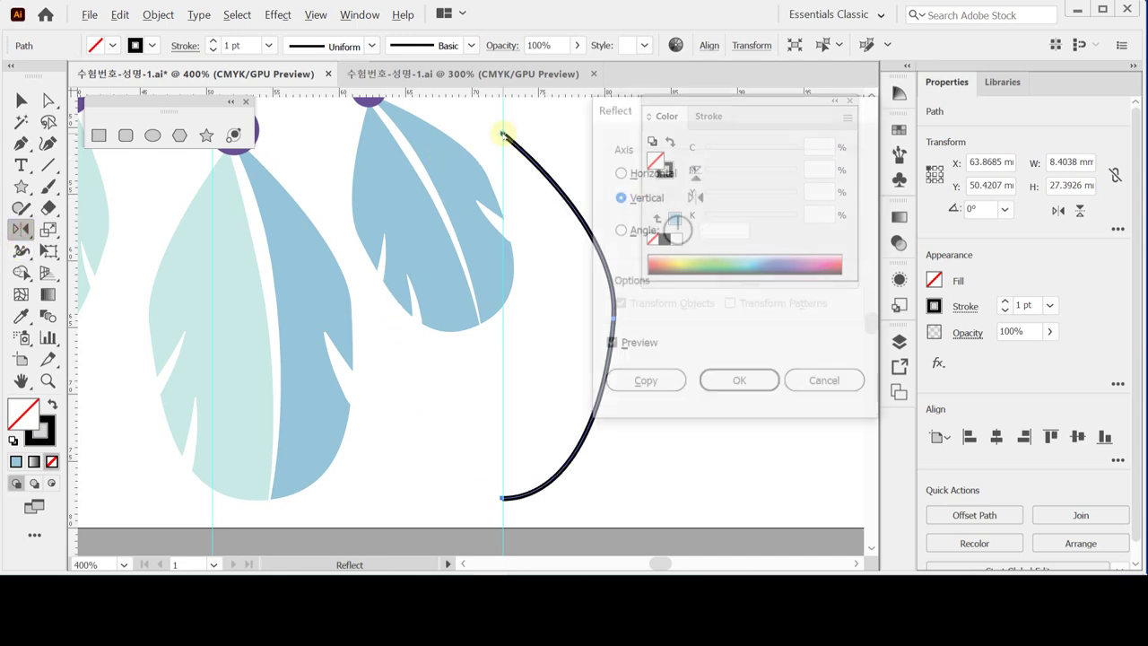
left_click(658, 393)
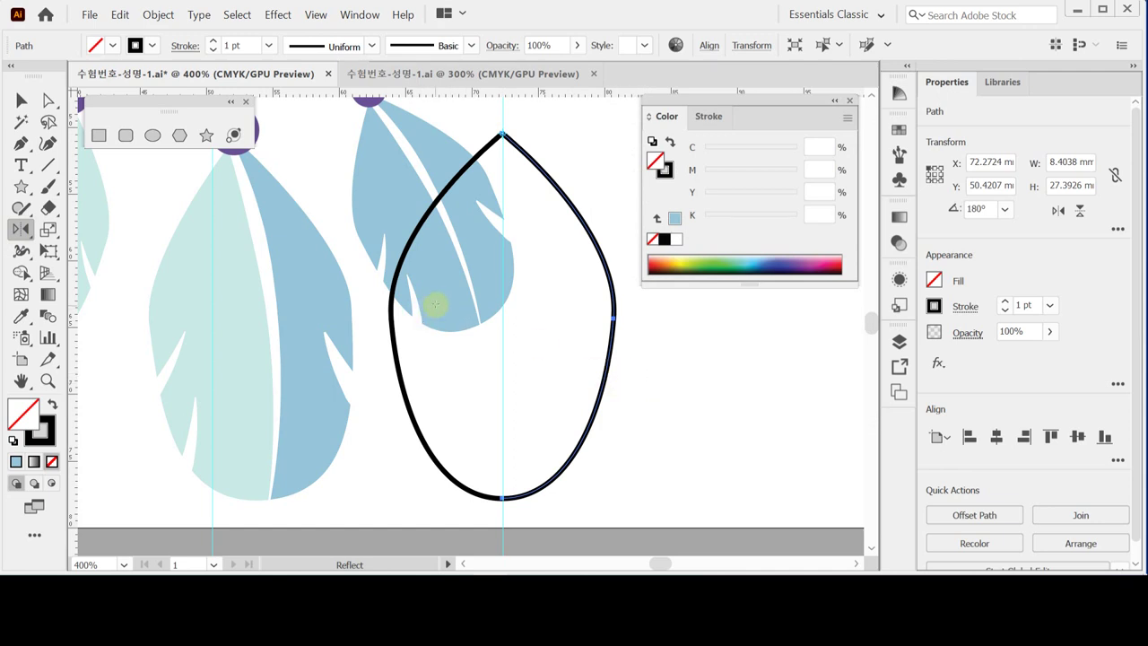
Step: Widen the base of the feather outline by lengthening the bottom anchor handles outward on both halves
left_click(50, 100)
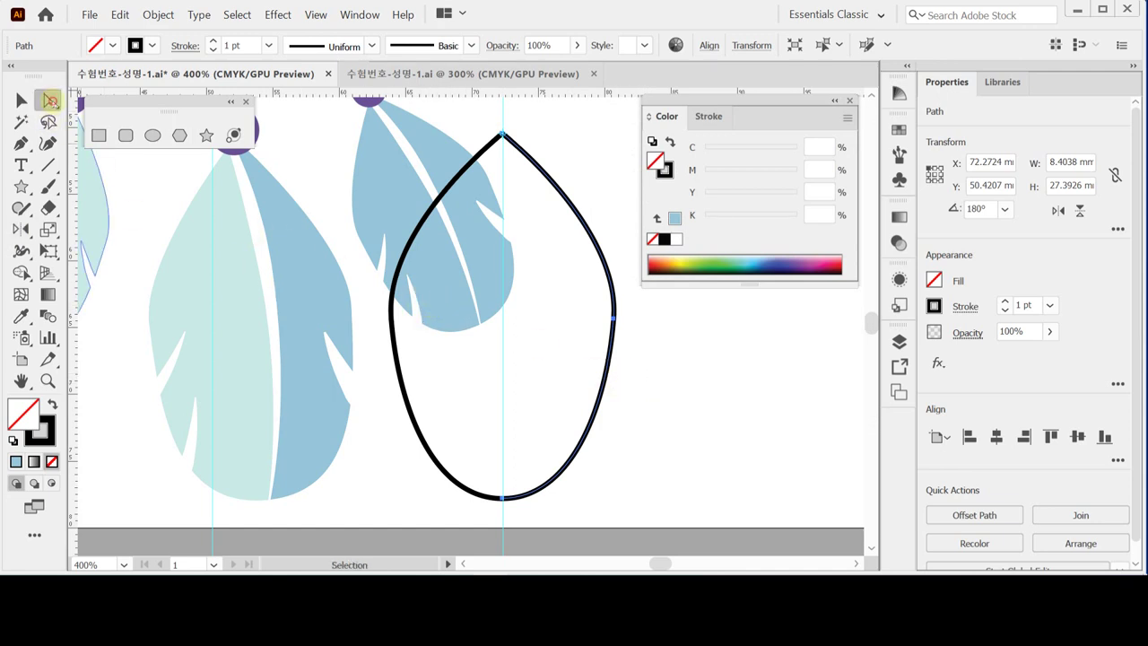
left_click(489, 517)
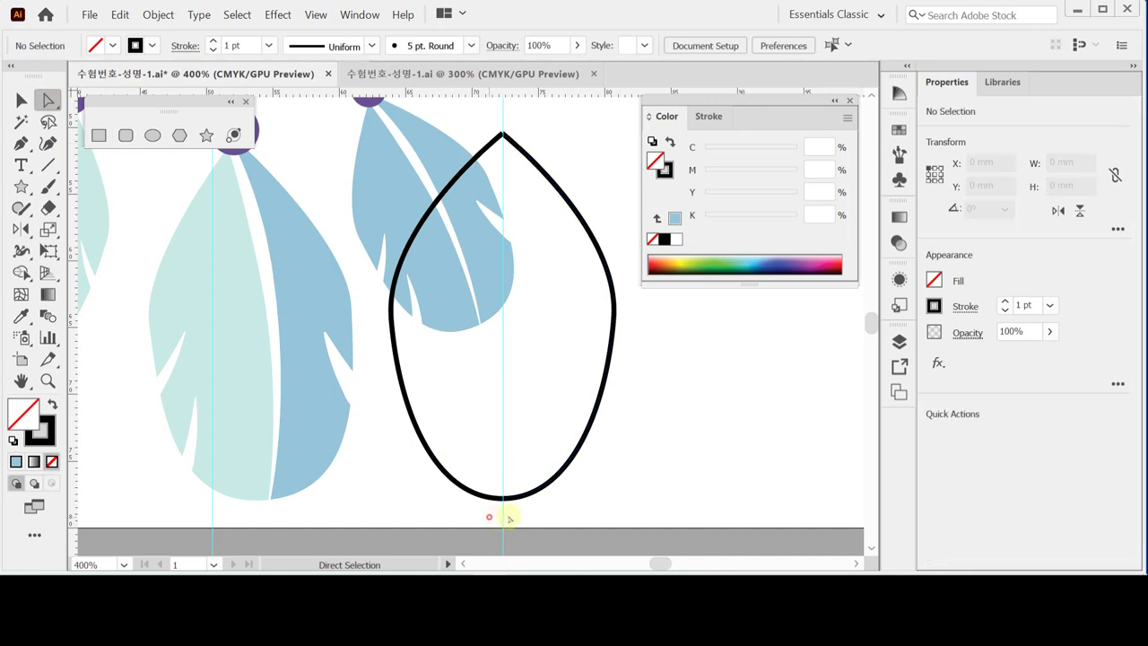
left_click(554, 481)
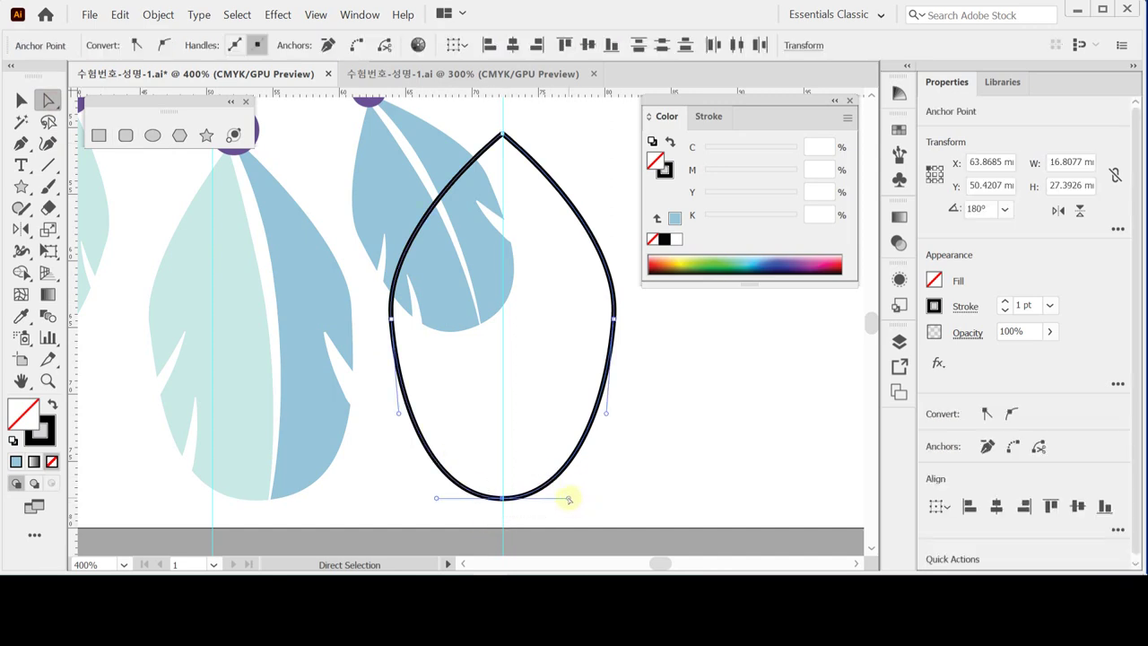
left_click_drag(569, 498, 589, 498)
left_click(436, 500)
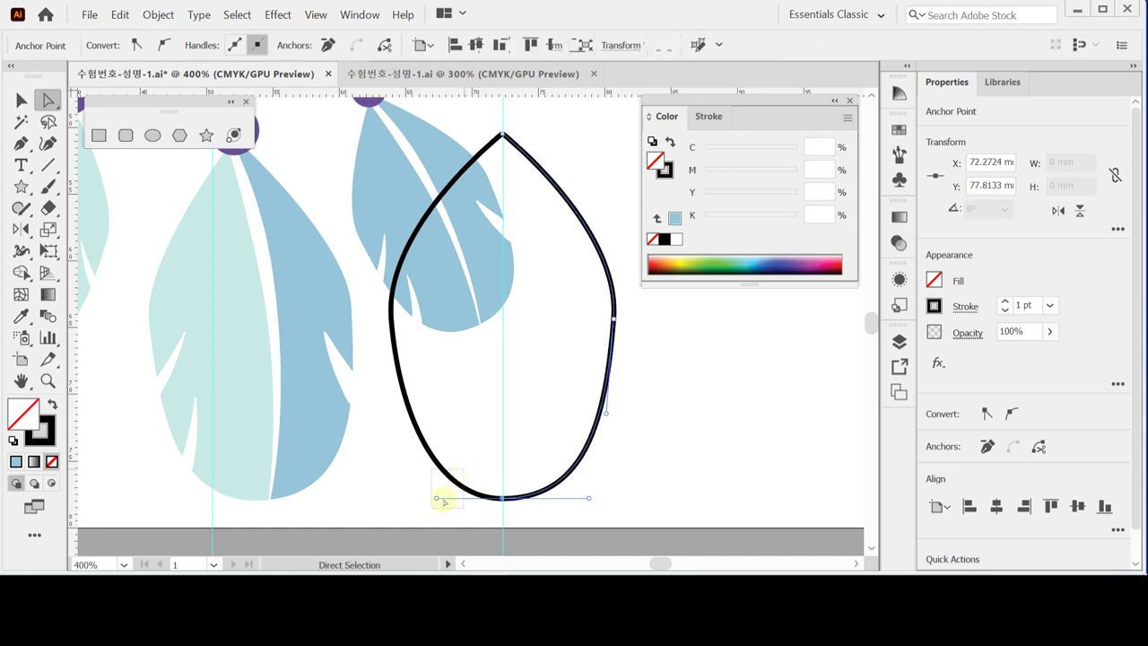
left_click_drag(437, 500, 425, 499)
left_click(543, 464)
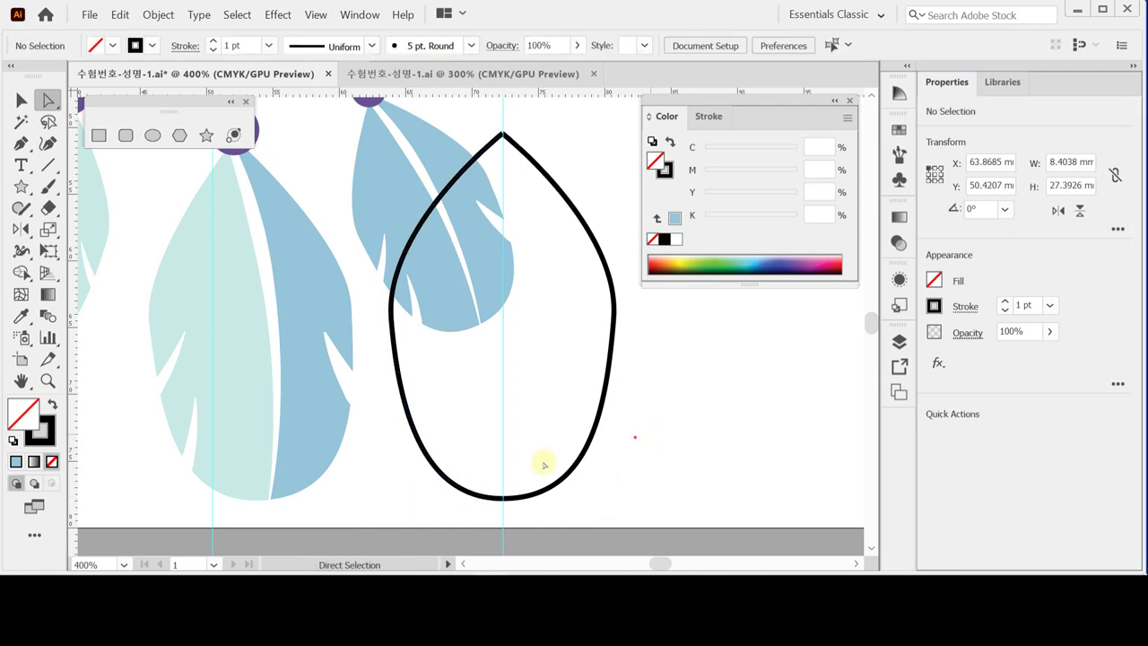
Step: Unite the two mirrored halves into a single closed outline with the Pathfinder Unite operation
left_click(440, 494)
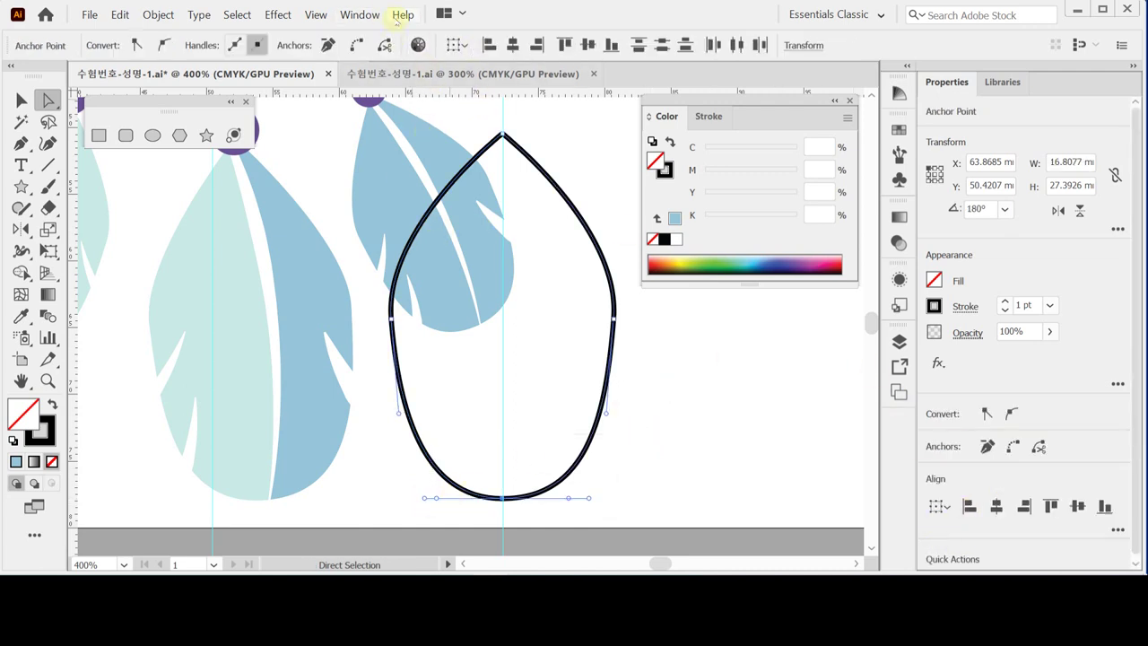
left_click(363, 15)
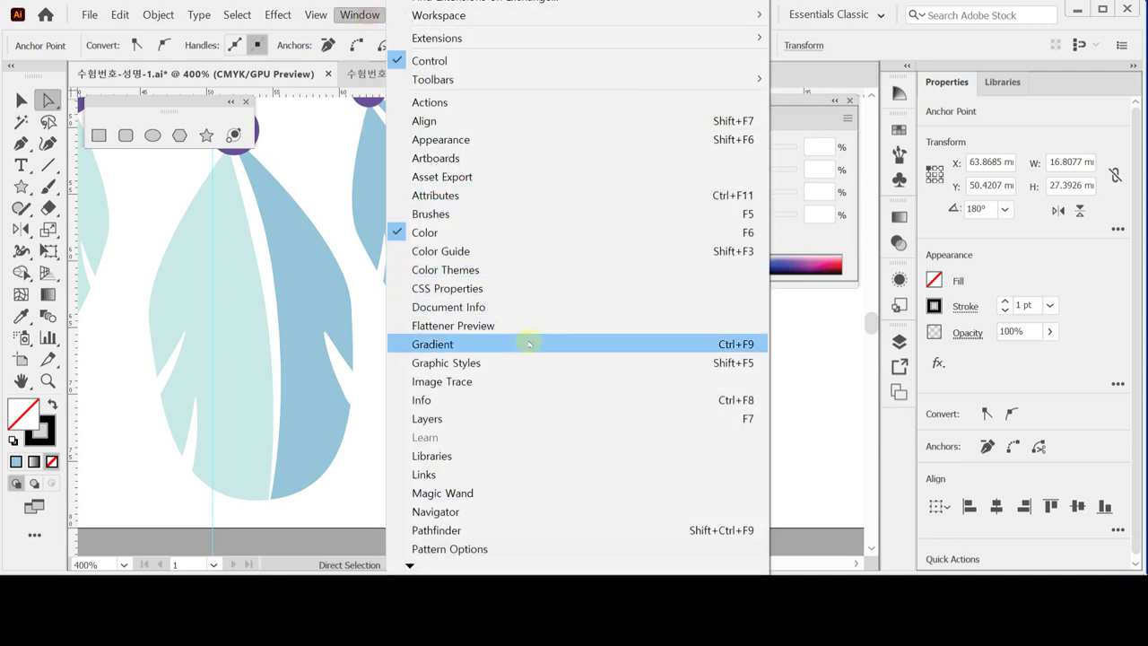
left_click(529, 525)
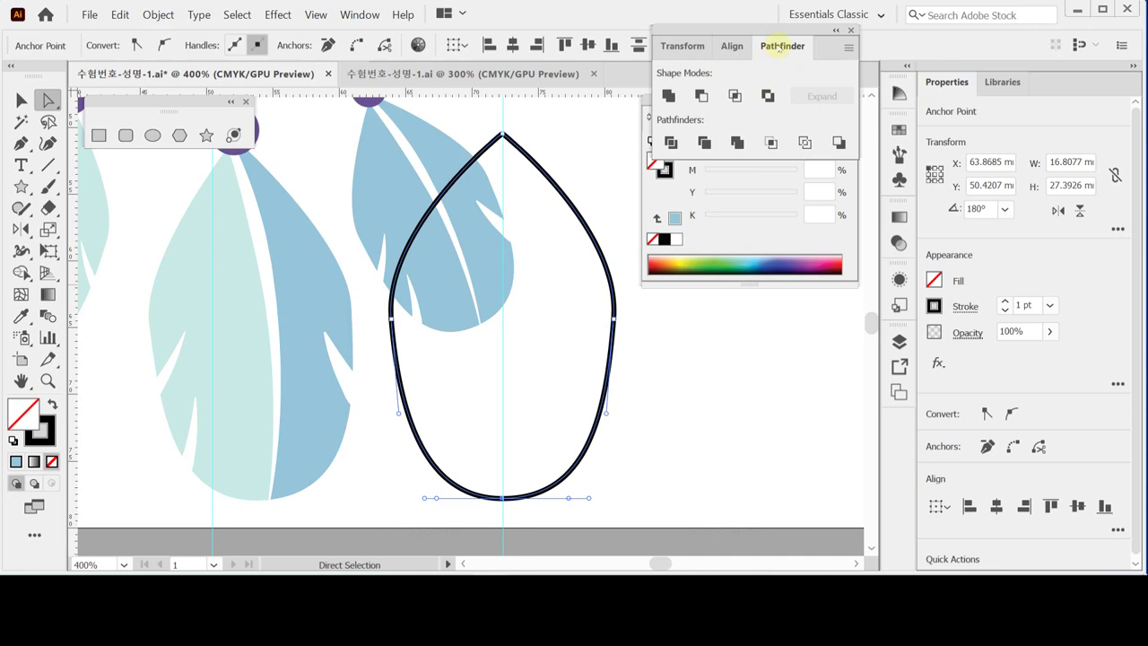
left_click(668, 96)
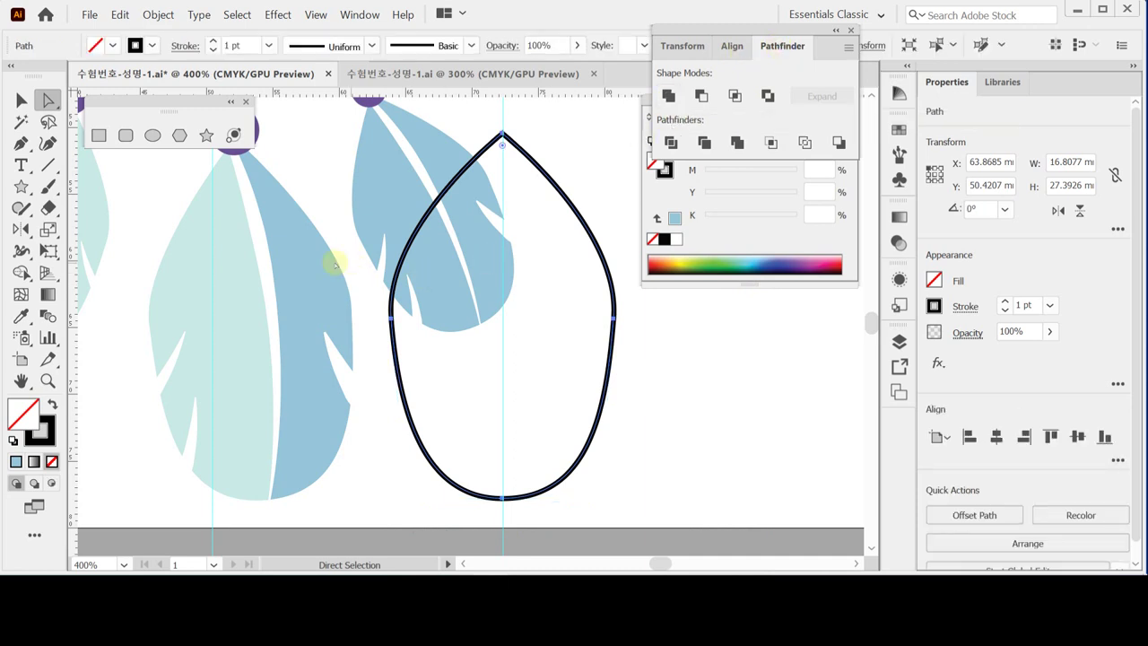
Step: Fill the new feather outline with the light mint sampled from the neighbouring feather, without a stroke, and save the document
key("i")
left_click(215, 275)
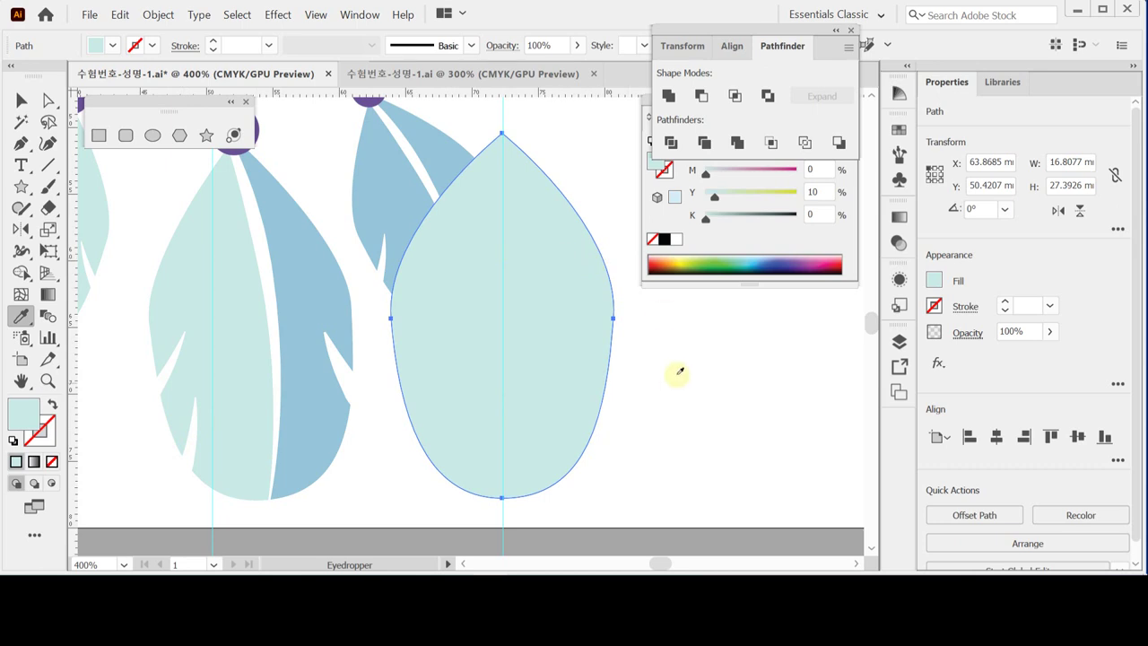
left_click(680, 371, "ctrl")
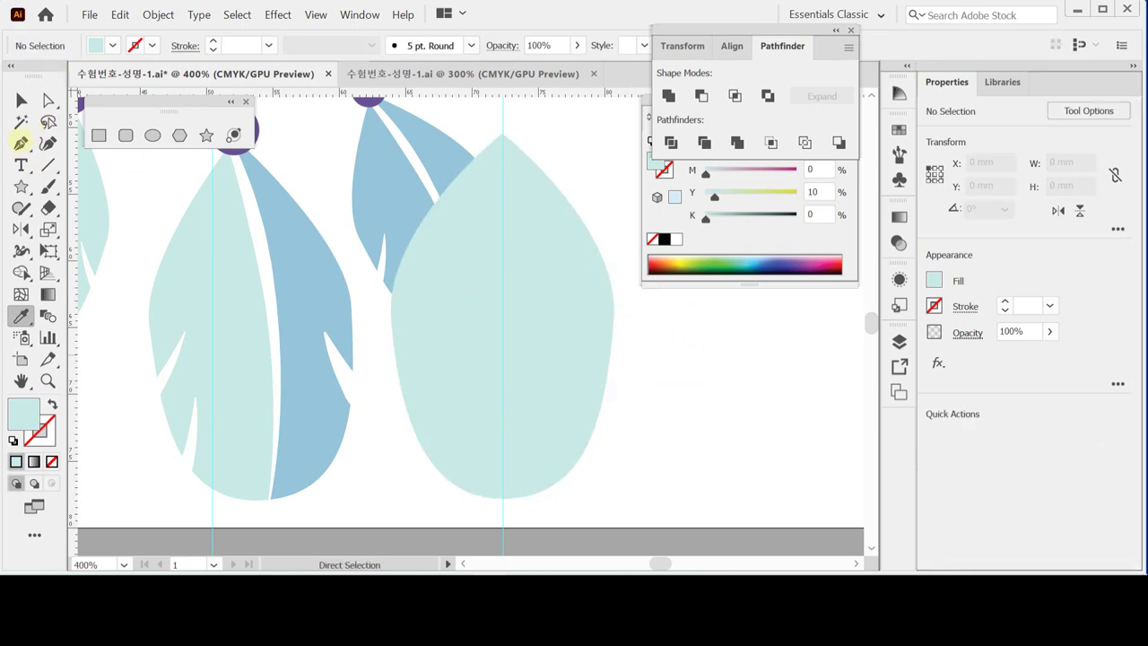
left_click(19, 143)
key("ctrl+s")
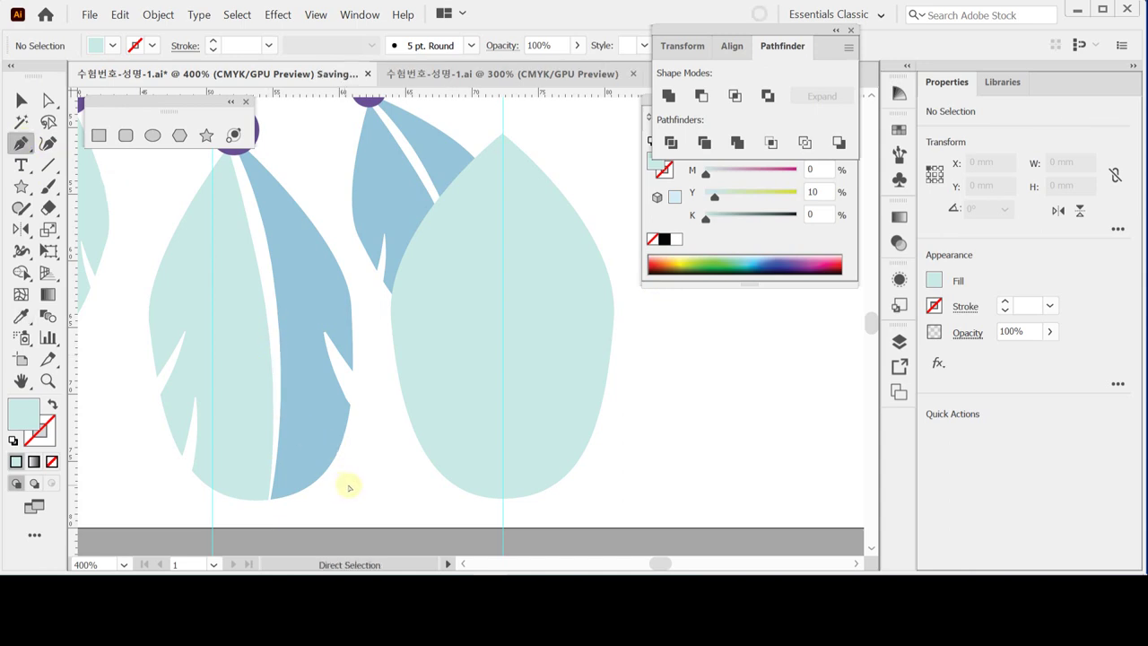
Step: Draw an unfilled, black-stroked curve along the feather's centre, from below the base to above the tip, bowing slightly to the right
left_click(13, 441)
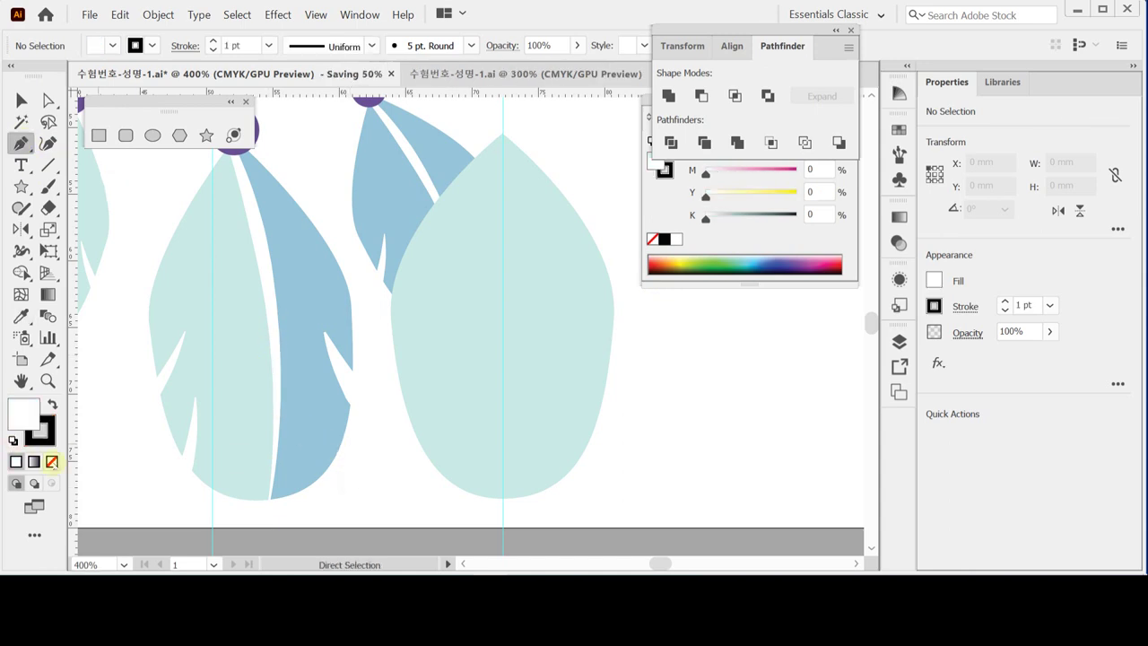
left_click(52, 460)
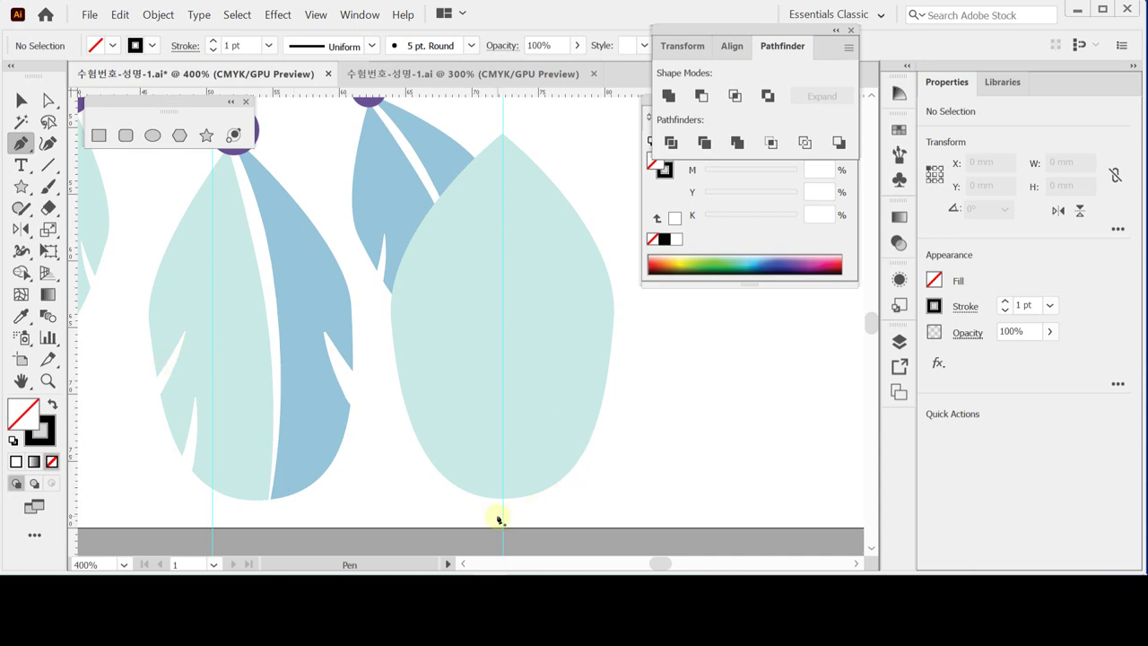
key("space")
key("ctrl+minus")
left_click_drag(510, 464, 494, 310)
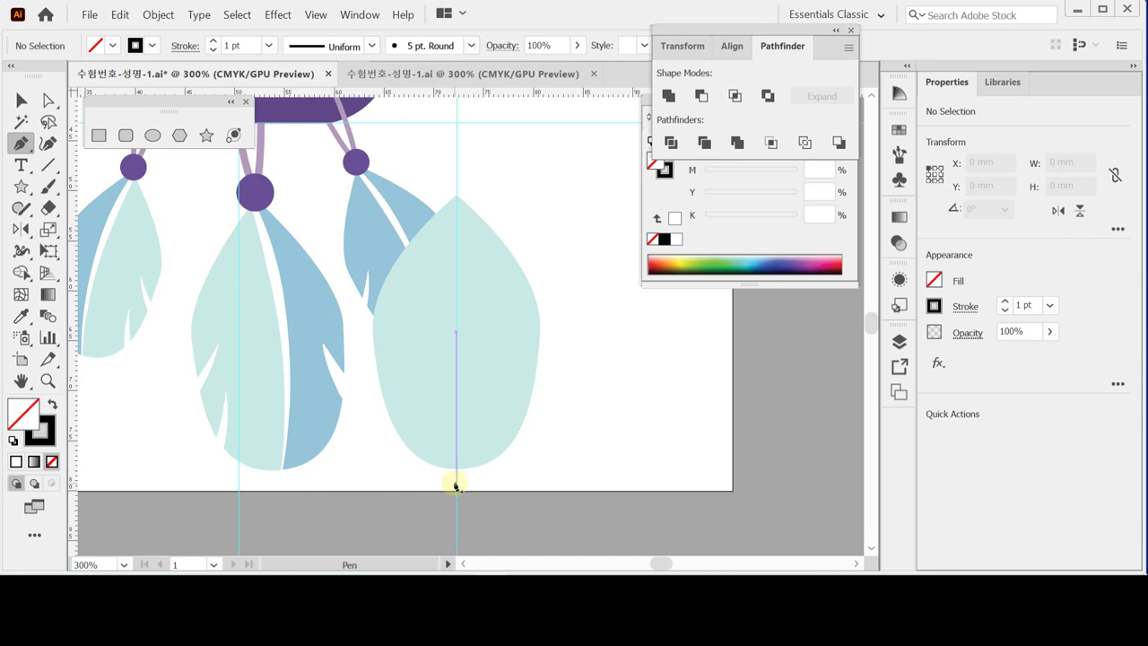
left_click(454, 486)
left_click(453, 182)
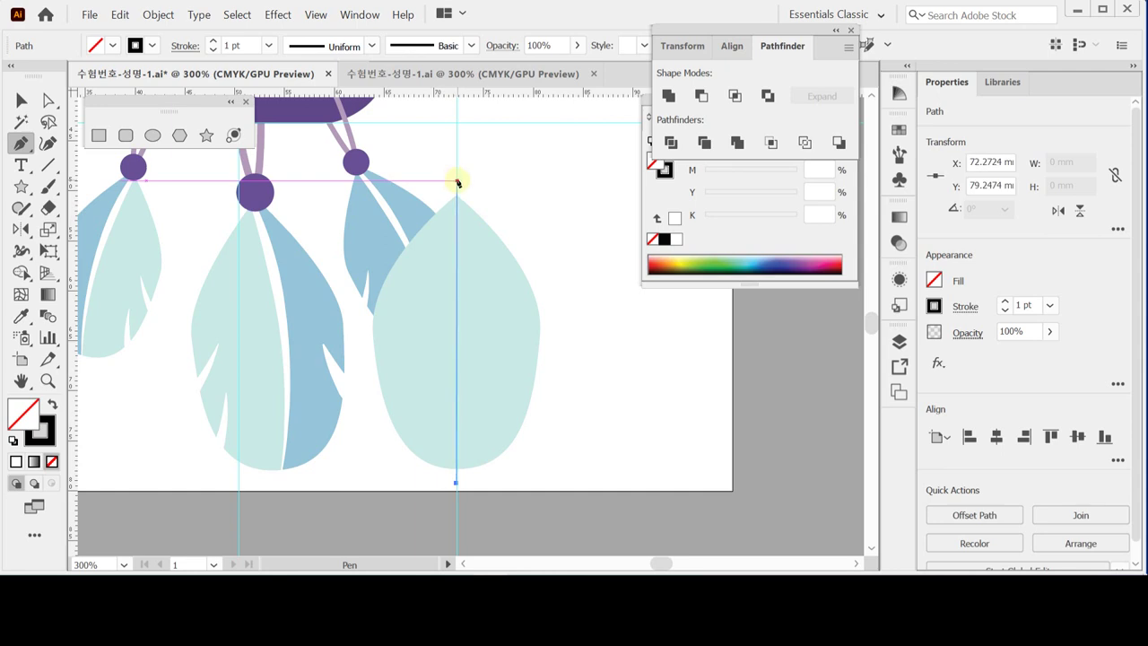
left_click_drag(457, 182, 427, 98)
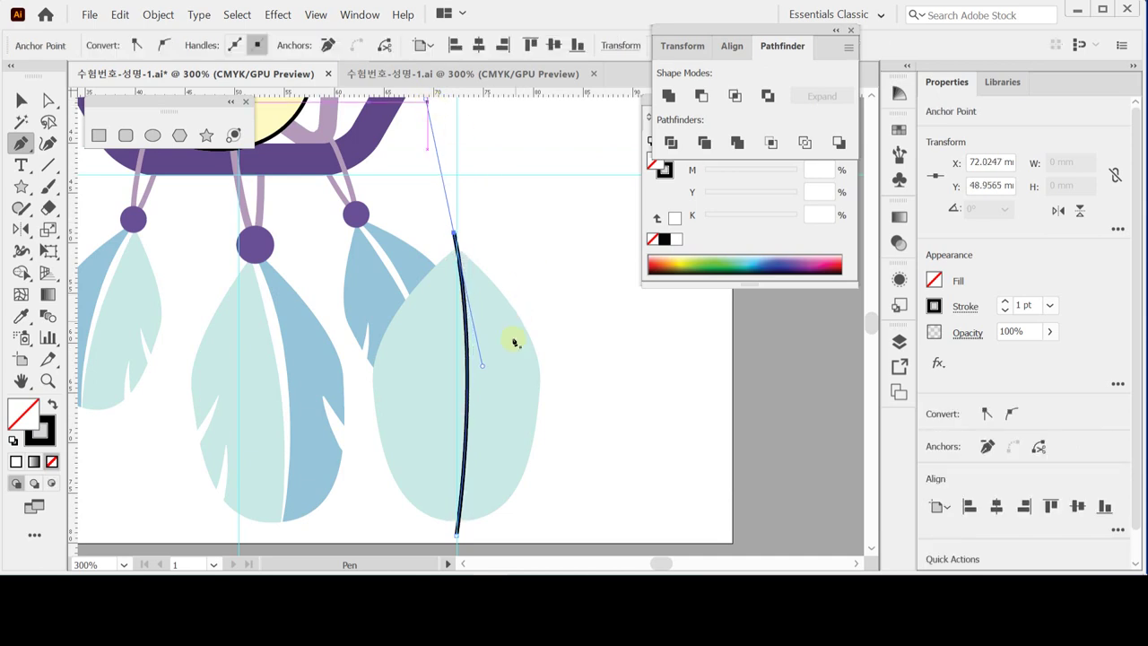
scroll(509, 278, "down", 3)
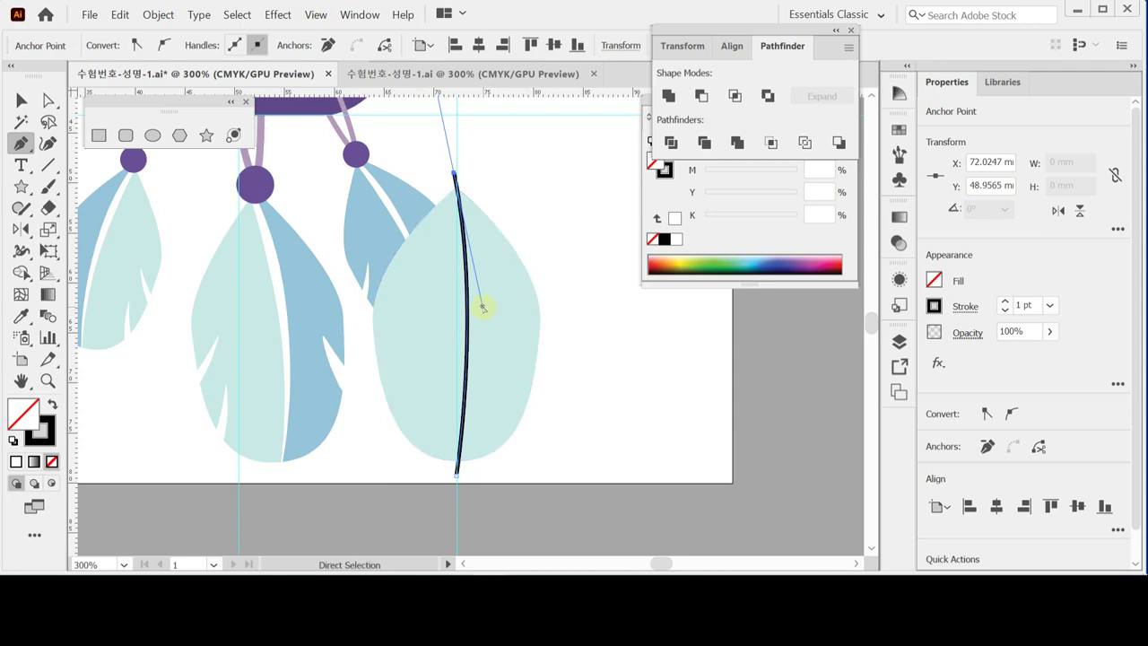
left_click_drag(488, 310, 490, 313)
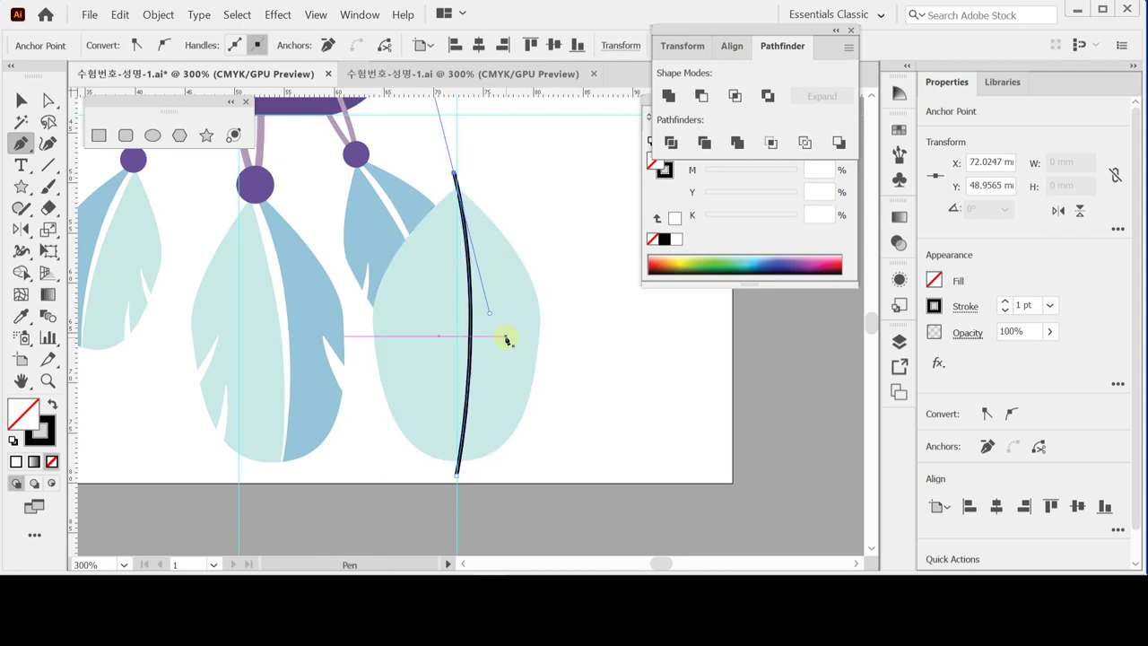
Step: Apply the asymmetric leaf-shaped width profile to the central curve and set its stroke weight to 3 pt
left_click(965, 306)
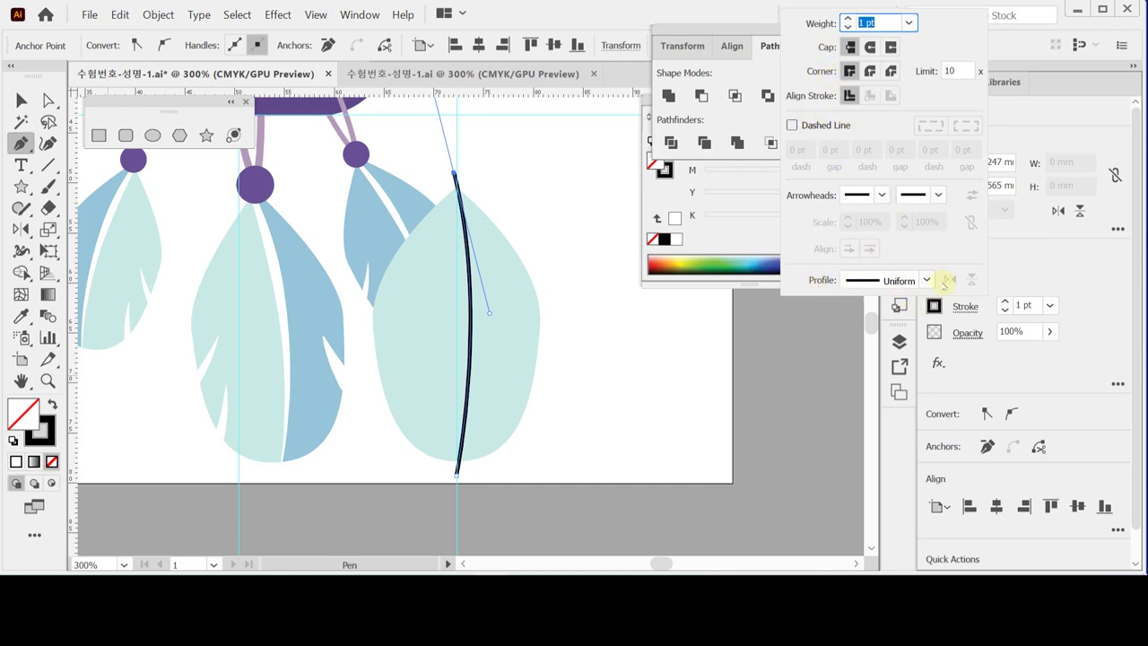
left_click(927, 281)
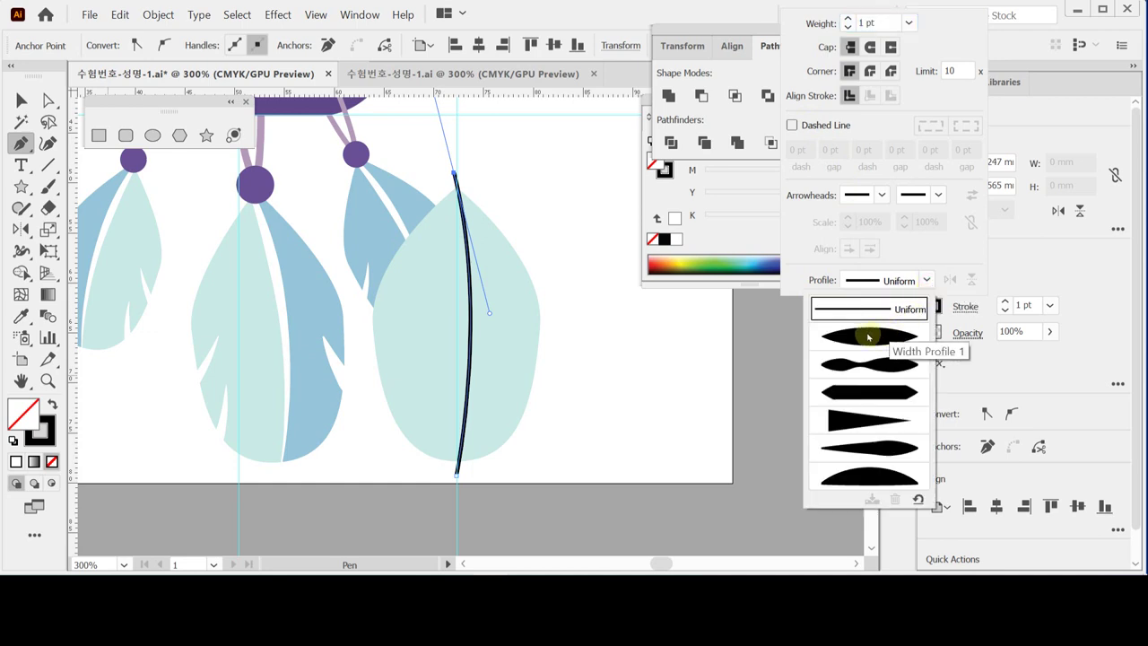
left_click(852, 451)
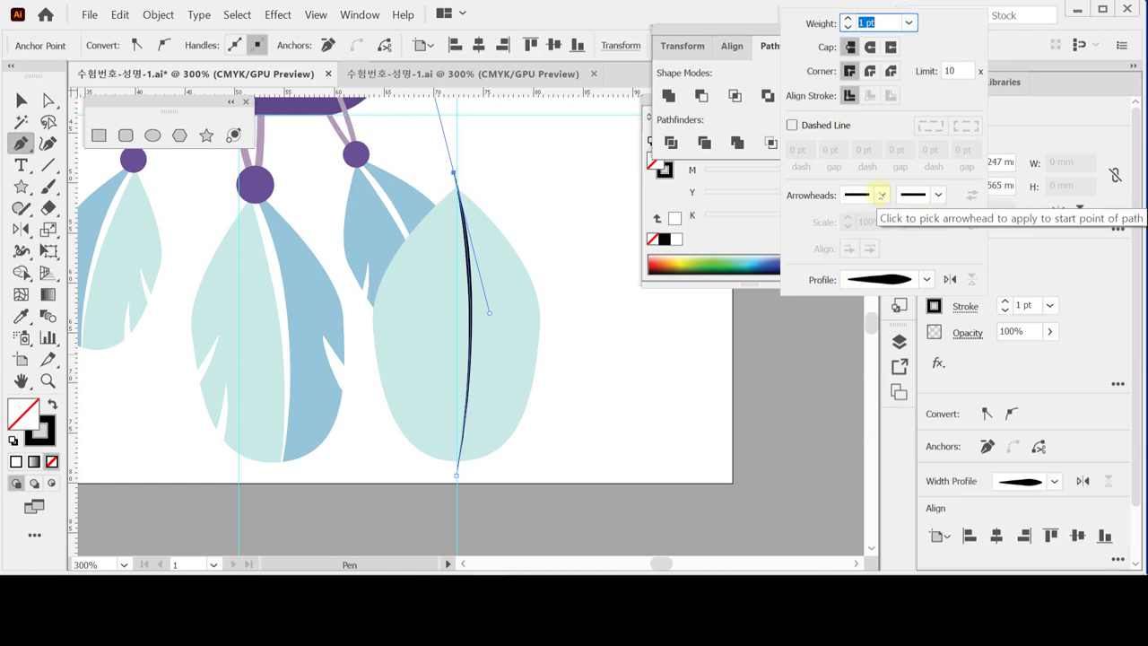
left_click(1004, 302)
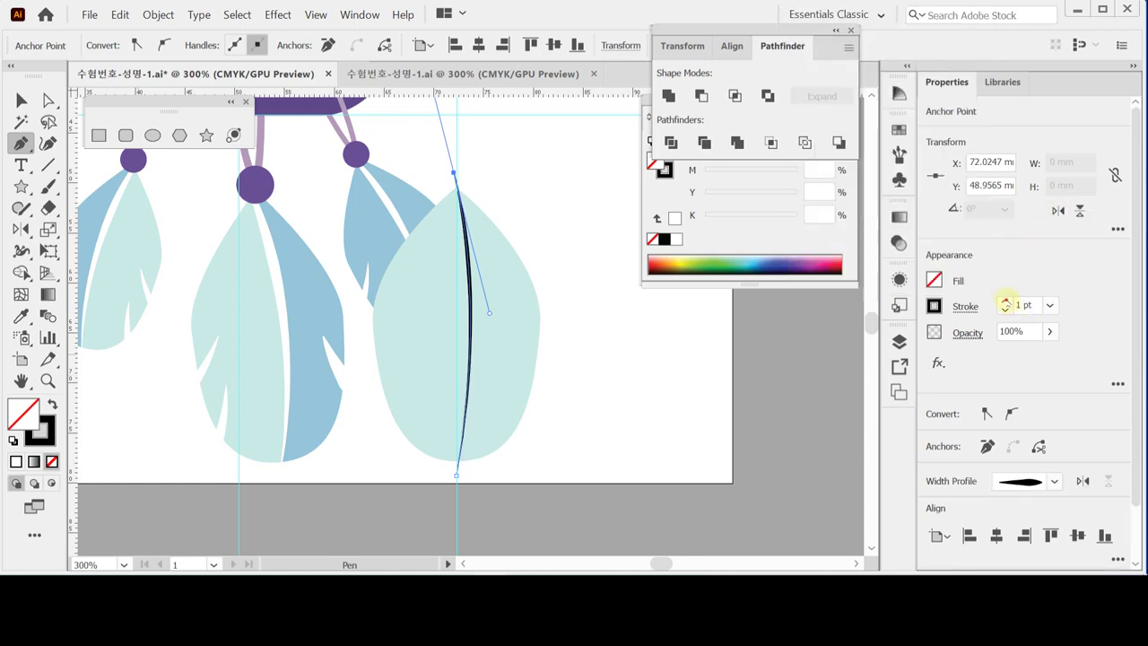
left_click(1004, 301)
left_click(1004, 301)
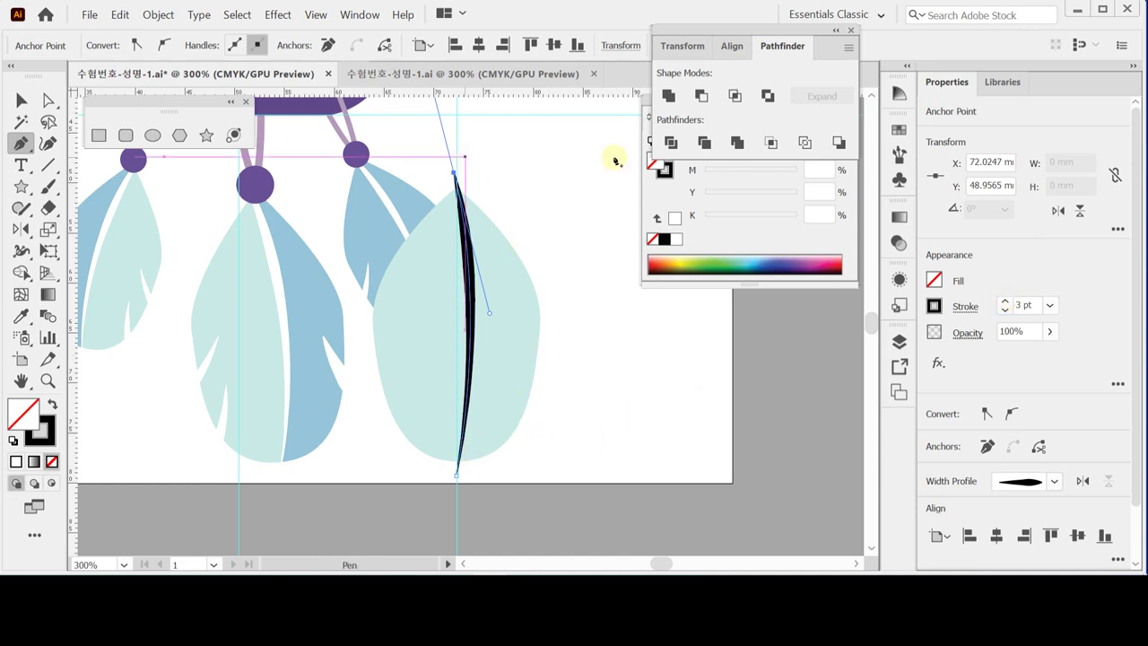
key("ctrl")
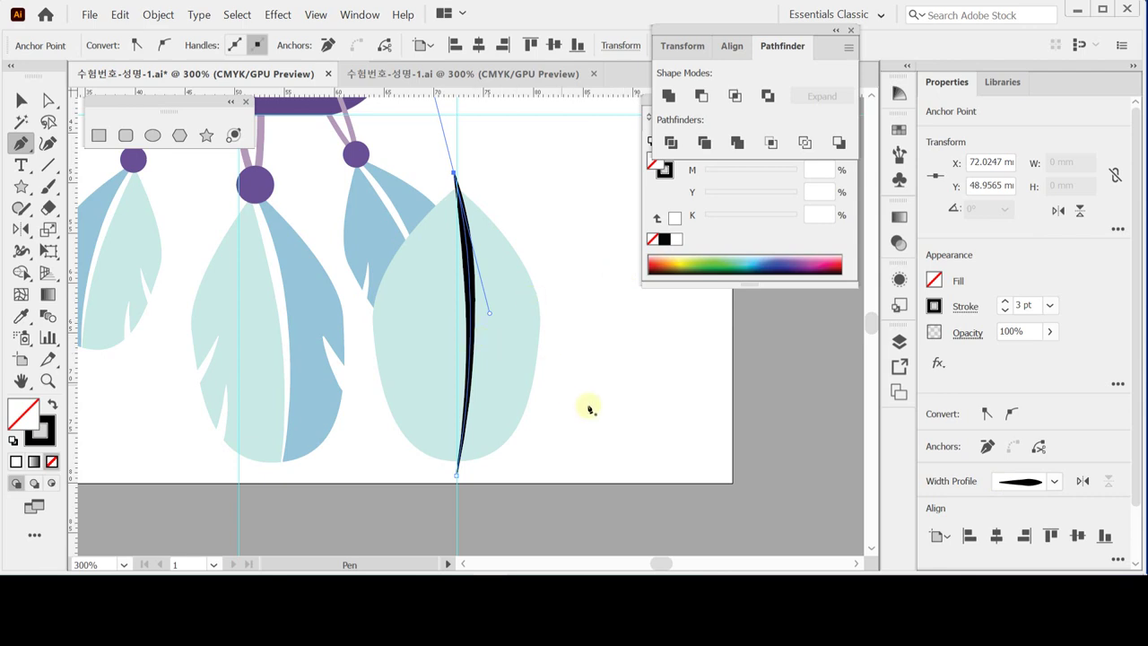
key("ctrl")
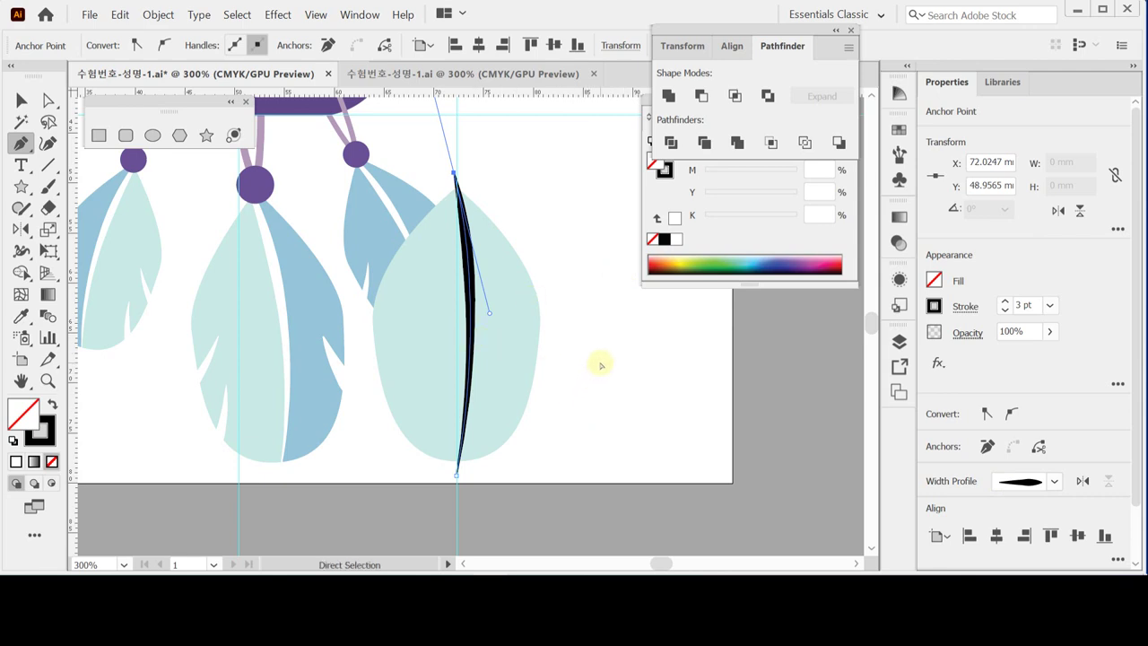
left_click(601, 364, "ctrl")
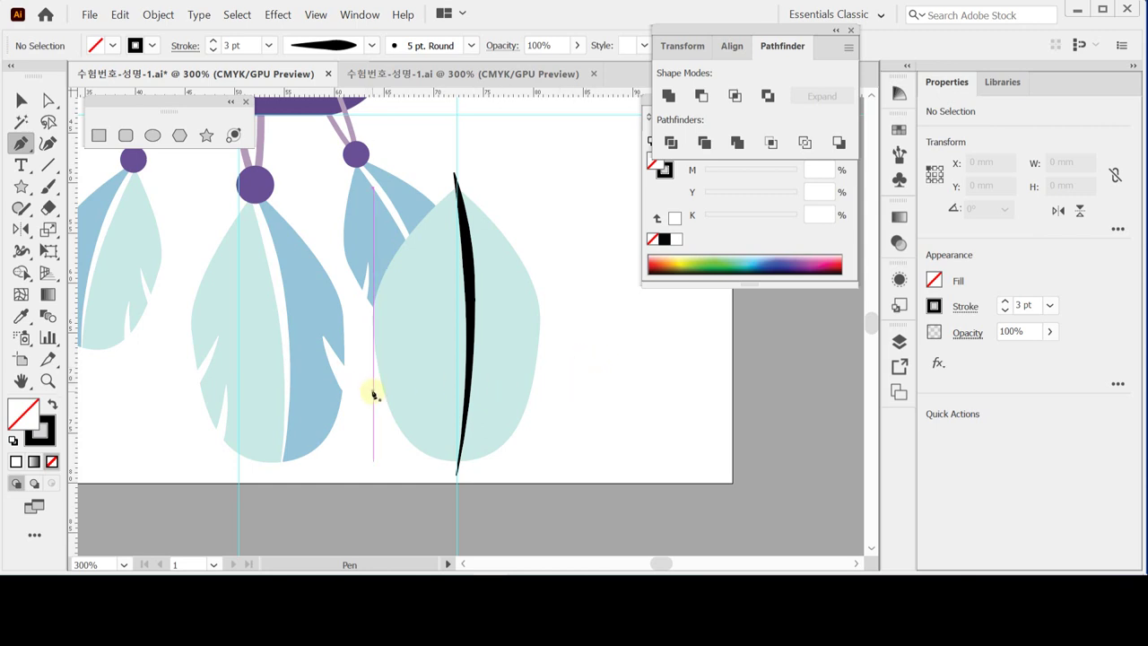
Step: Draw a short curved notch across the feather's lower left edge with a 3 pt stroke and the leaf-shaped width profile
left_click(413, 330)
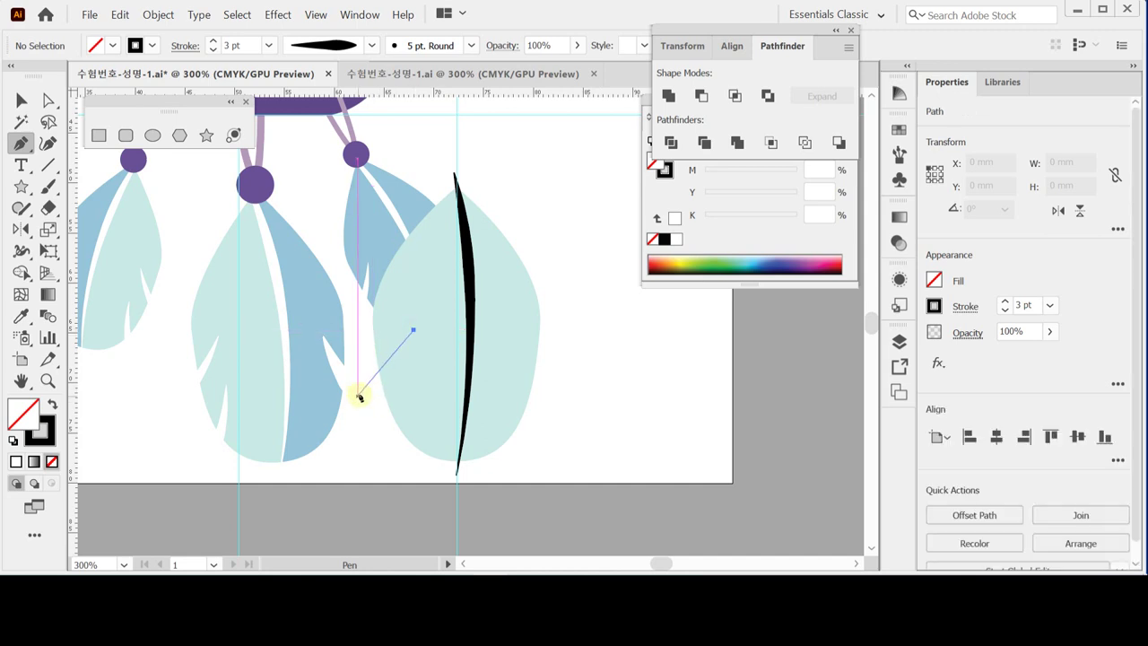
left_click_drag(373, 392, 346, 410)
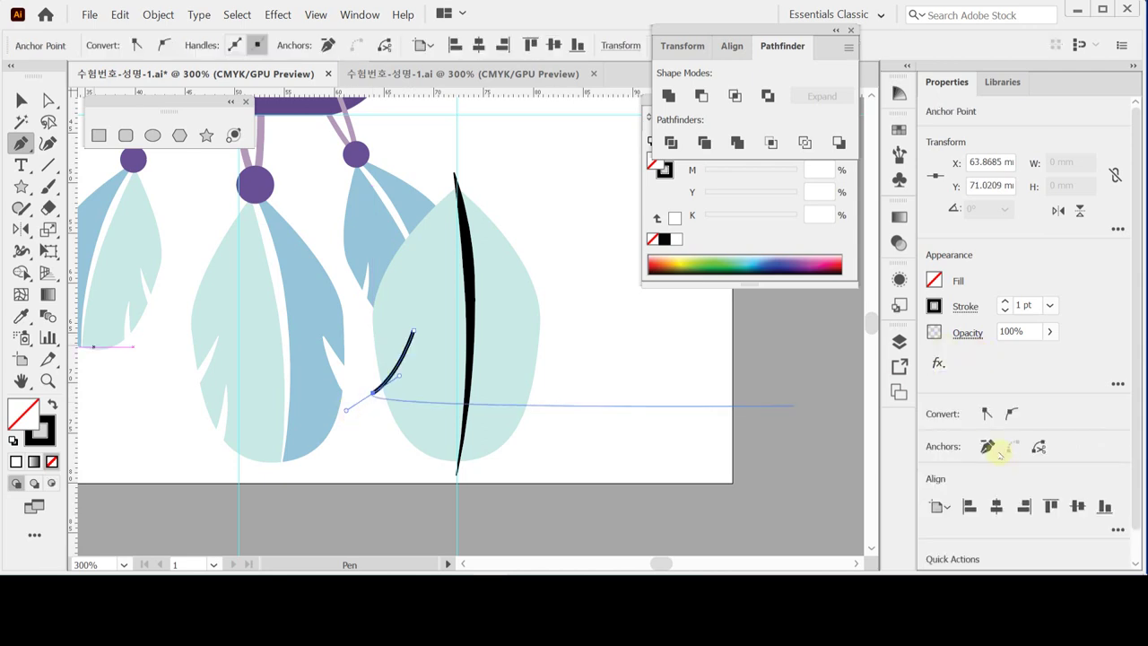
left_click(962, 306)
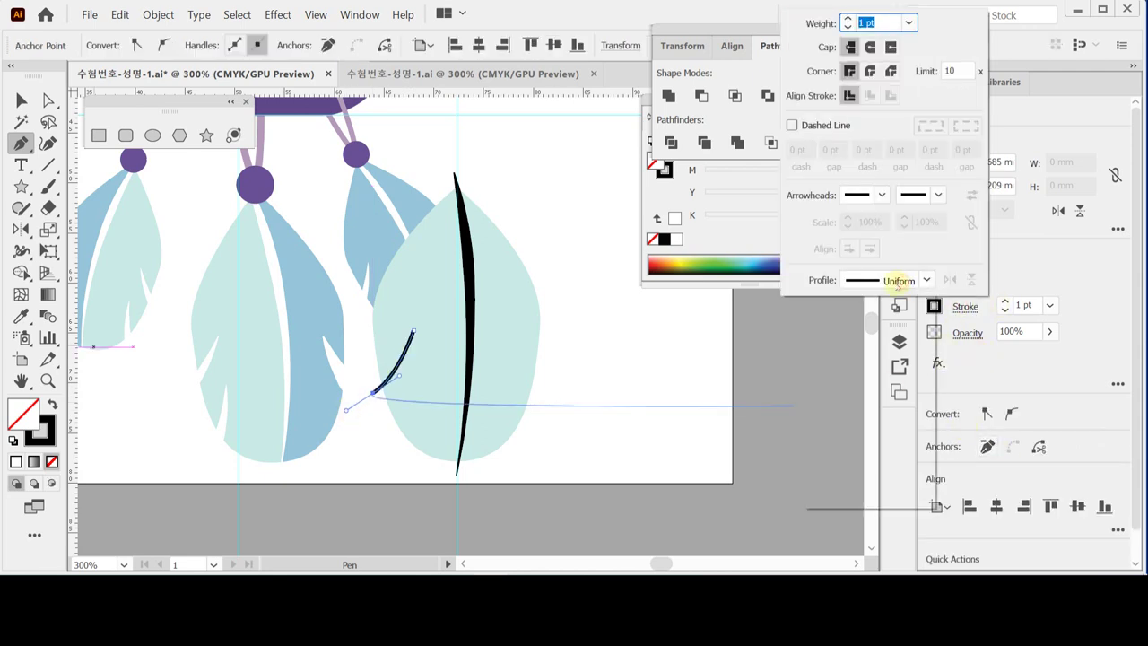
left_click(901, 282)
left_click(857, 452)
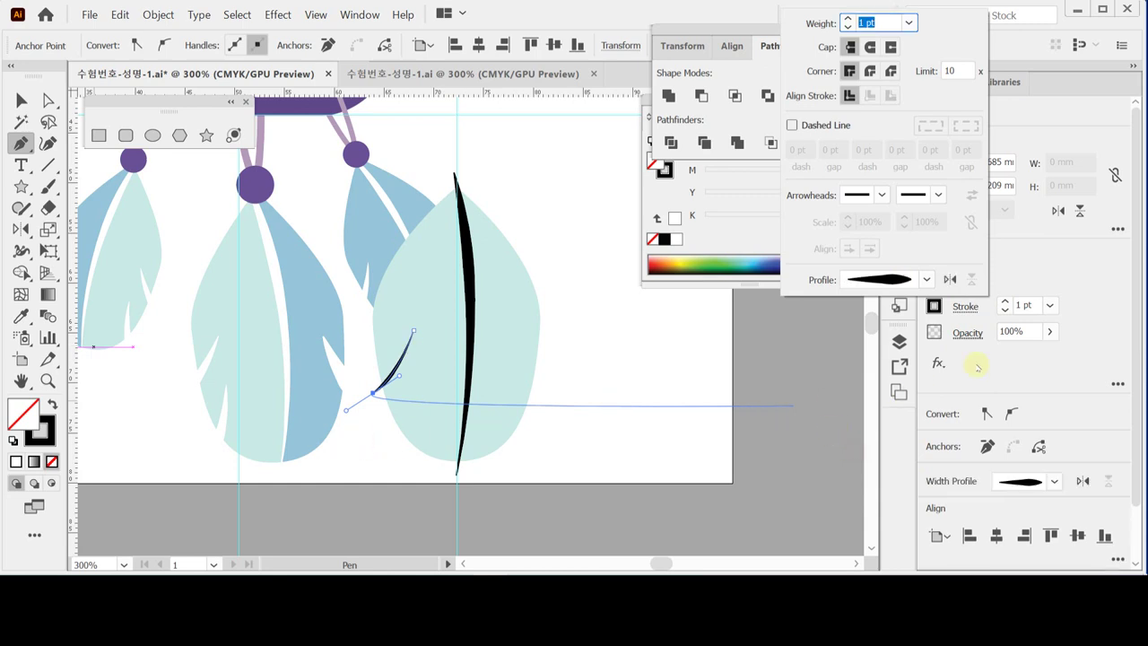
left_click(1005, 302)
left_click(1004, 302)
left_click(1004, 303)
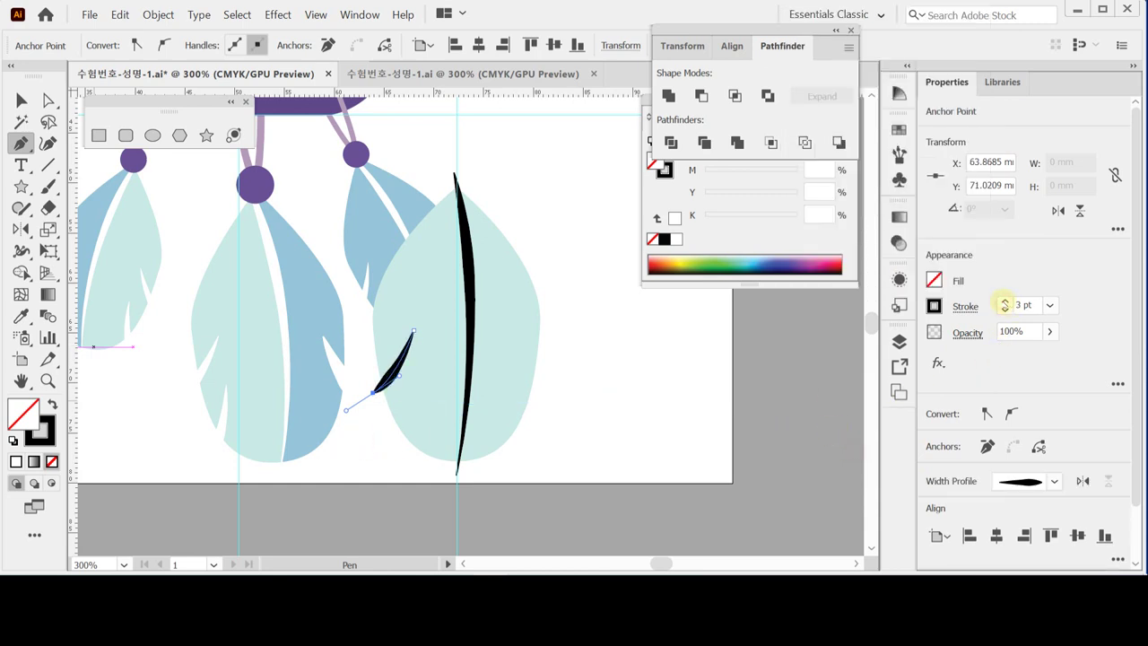
left_click(415, 454, "ctrl")
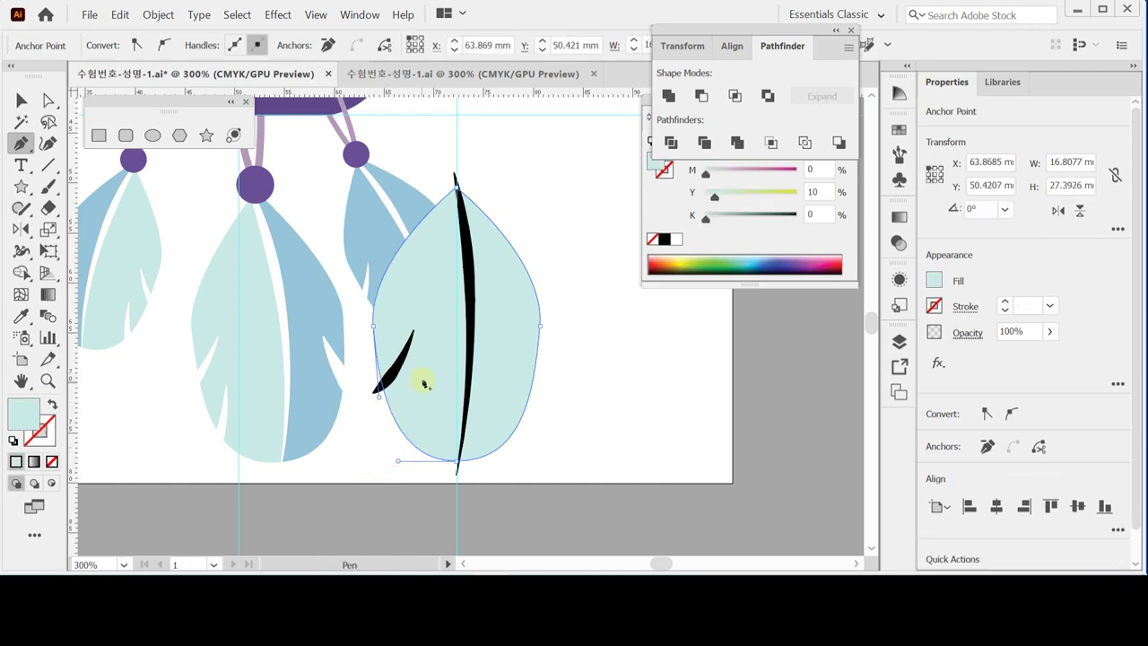
left_click(359, 440, "ctrl")
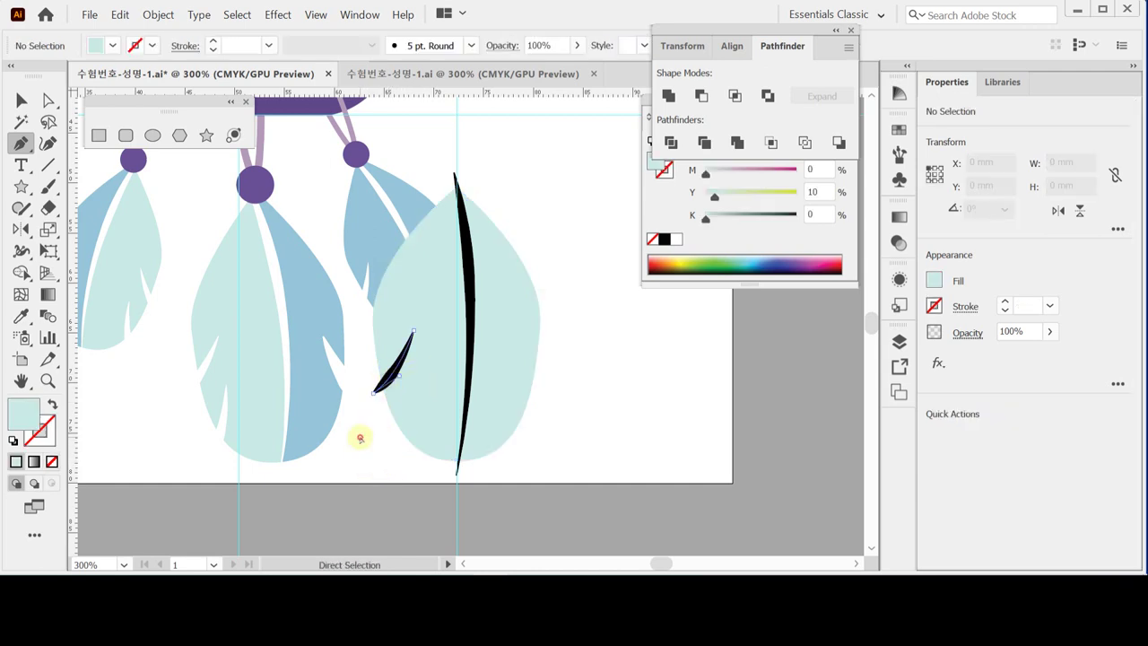
left_click(408, 368, "ctrl")
left_click(426, 384, "ctrl")
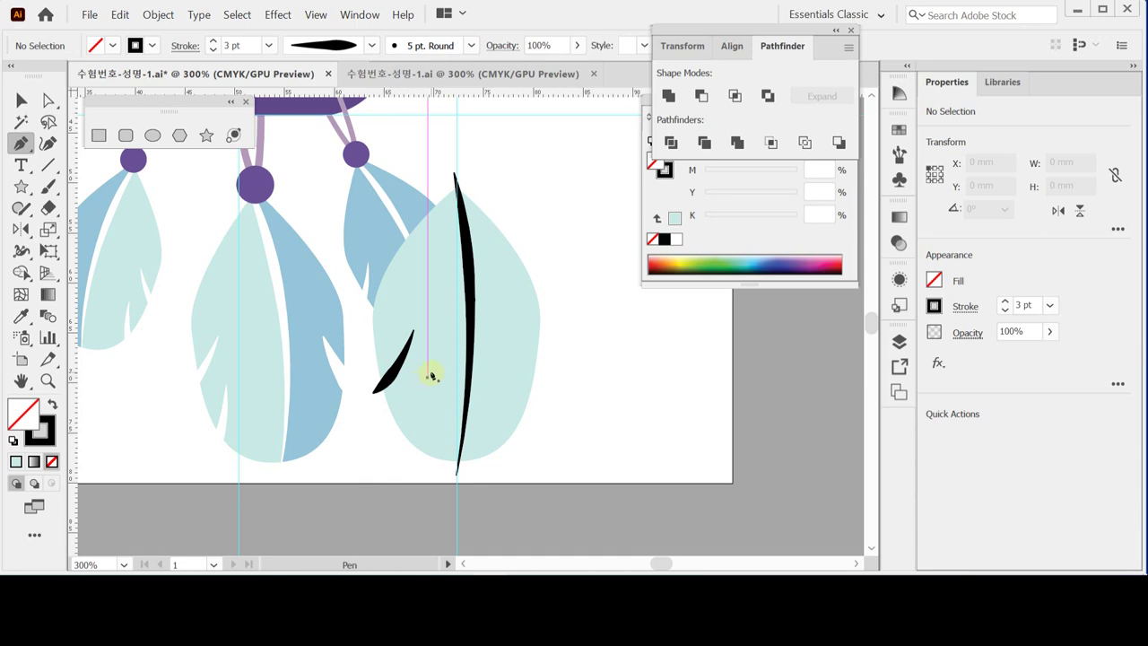
Step: Draw a second curved notch below the first on the feather's left edge and adjust its two endpoints
left_click(431, 370)
mouse_move(383, 456)
left_mouse_down()
mouse_move(359, 472)
mouse_move(371, 455)
mouse_move(359, 456)
mouse_move(359, 467)
mouse_move(392, 445)
left_mouse_up()
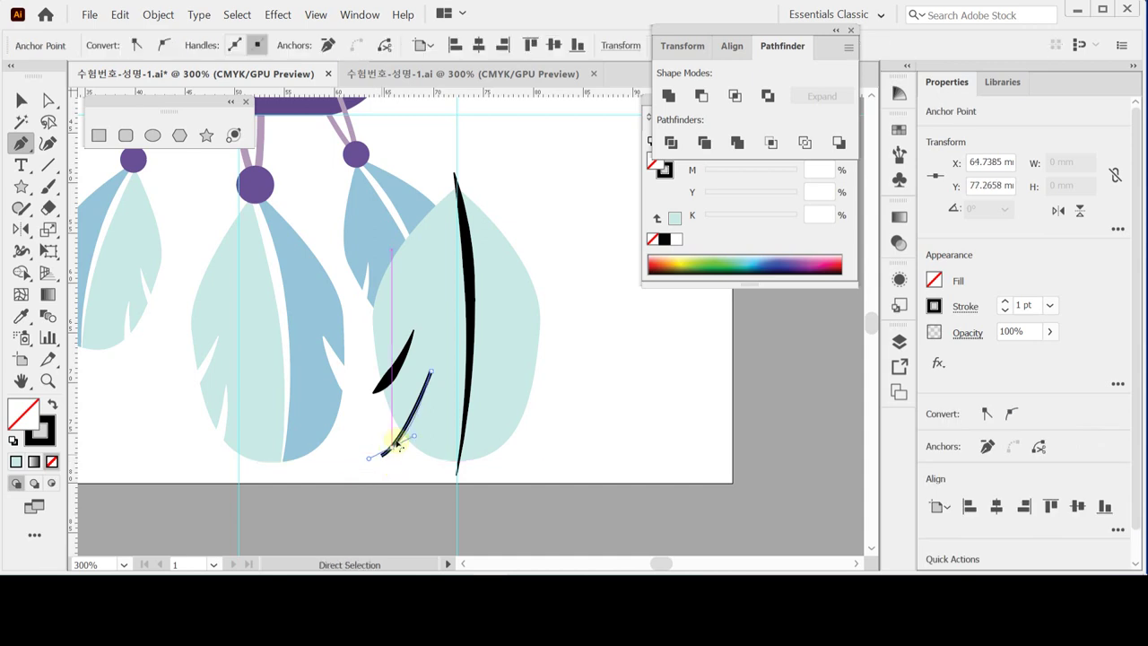
left_click_drag(430, 373, 425, 377)
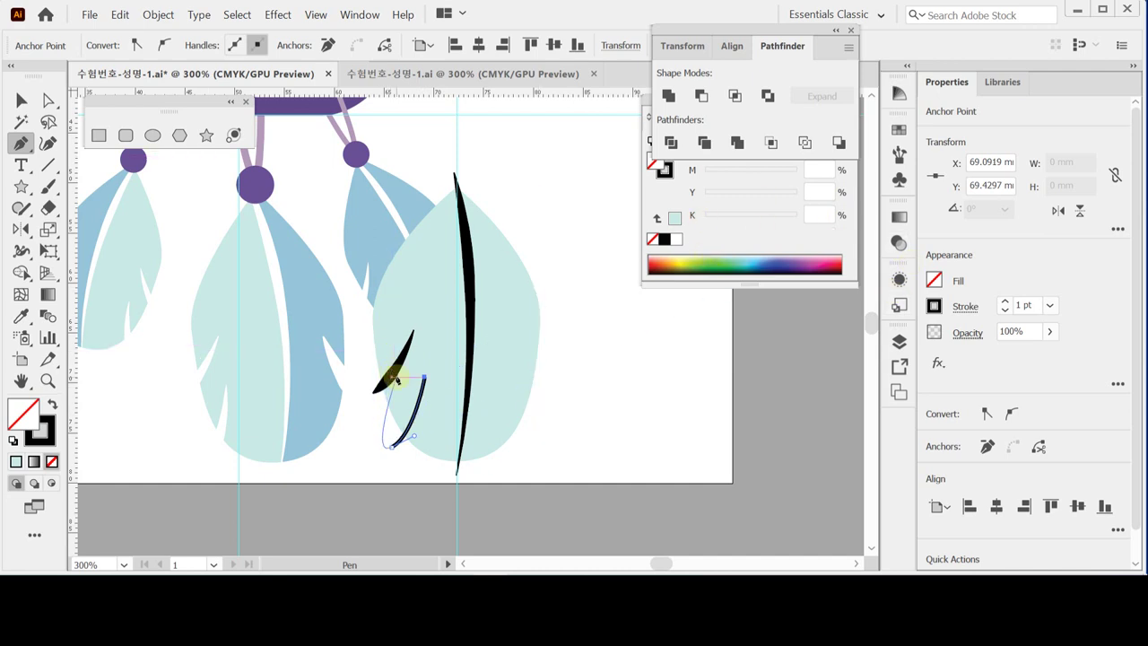
Step: Sample the first notch's 3 pt black stroke onto the second notch and apply the leaf-shaped width profile
key("i")
left_click(391, 380)
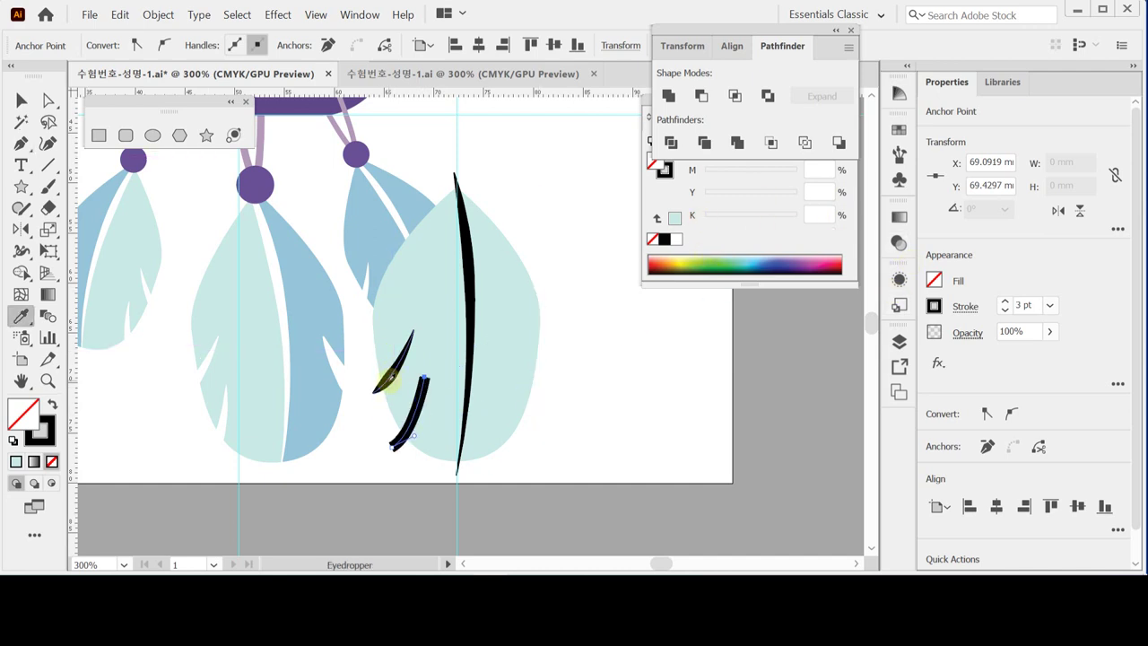
left_click(965, 306)
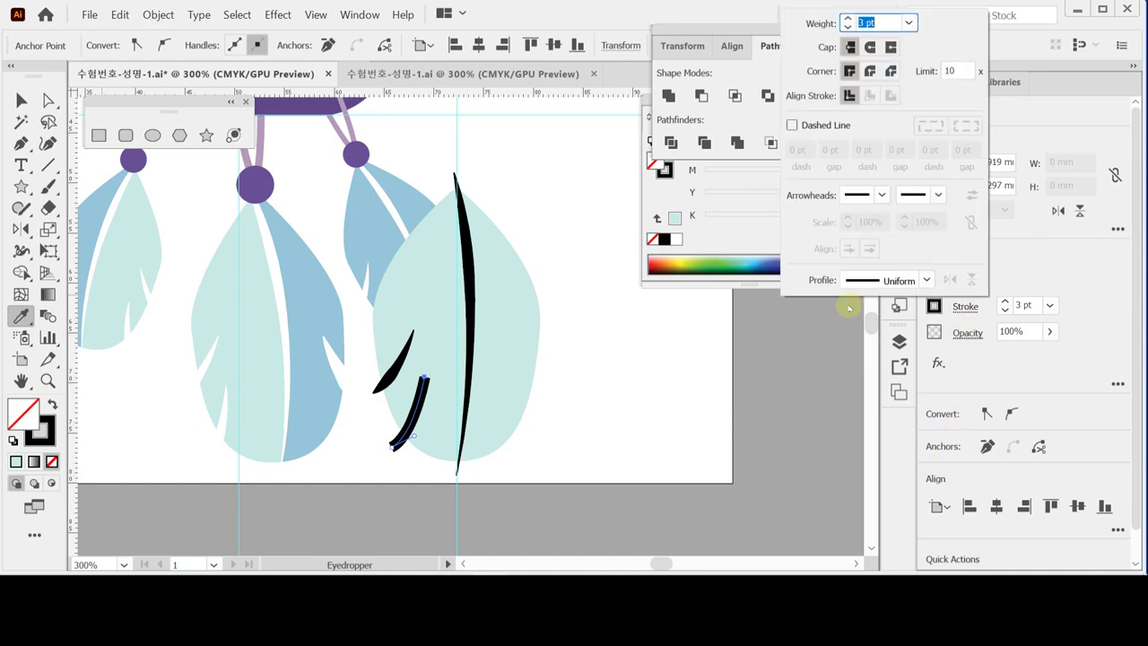
left_click(849, 278)
left_click(868, 446)
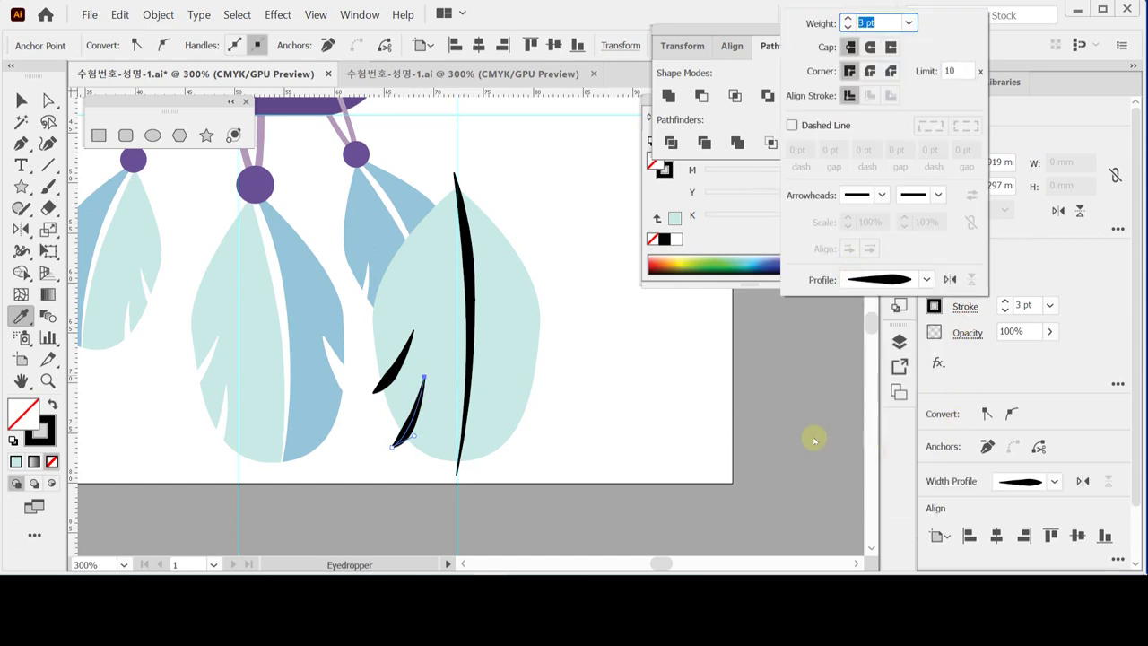
left_click(556, 413)
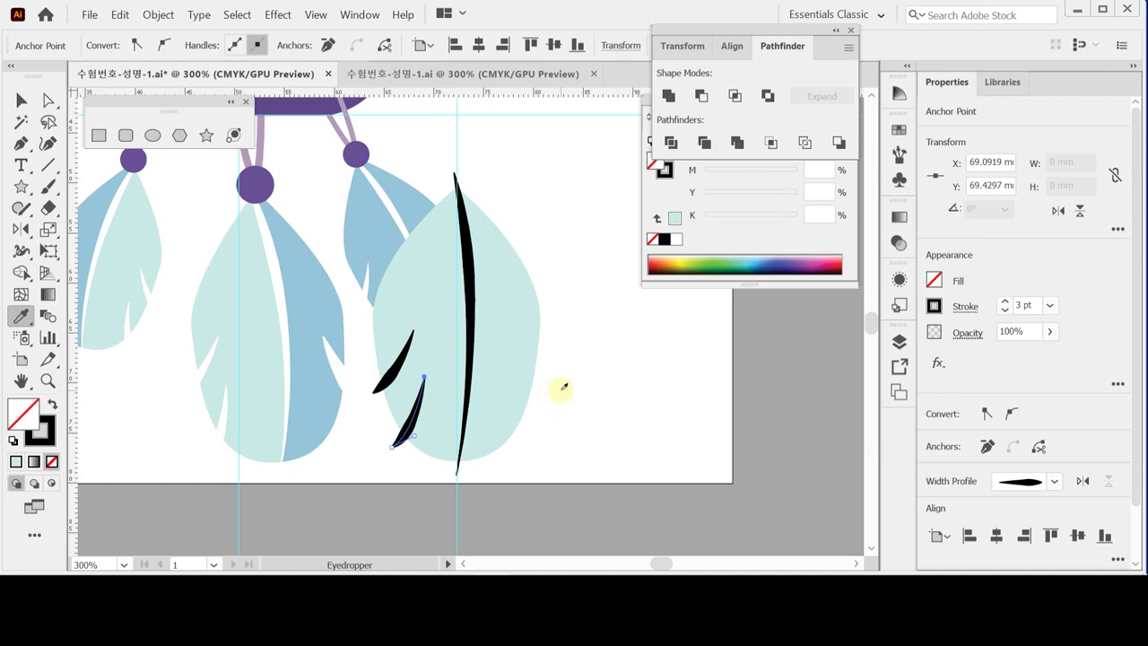
left_click(570, 393, "ctrl")
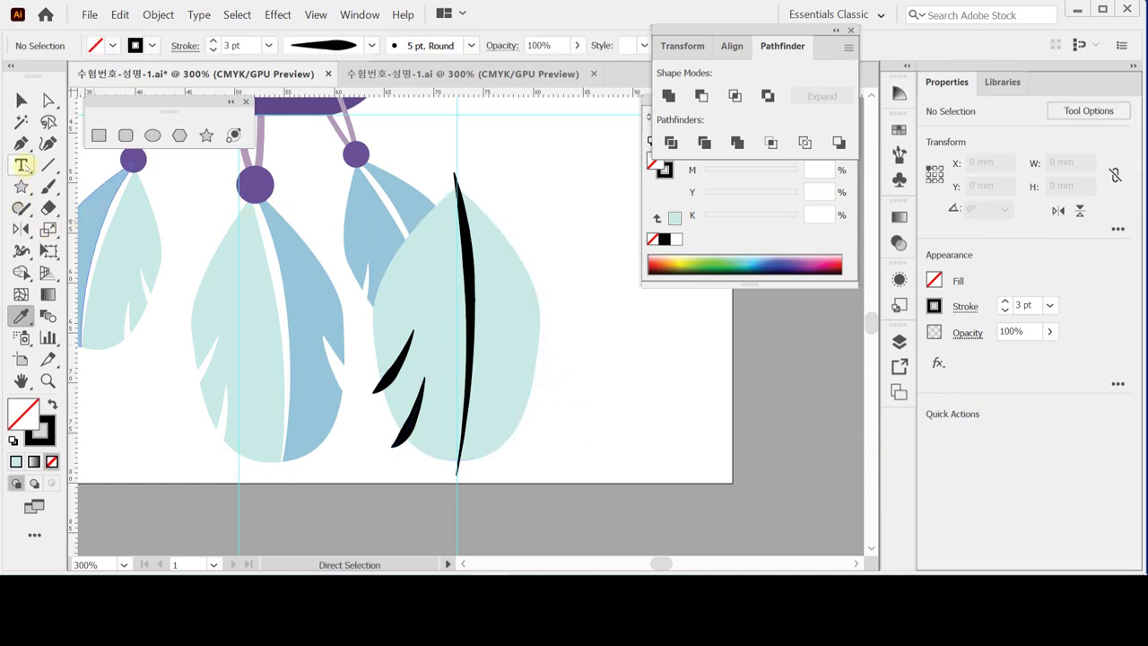
Step: Draw a short curved notch path with the Pen tool across the mint feather's lower right edge
left_click(21, 165)
key("p")
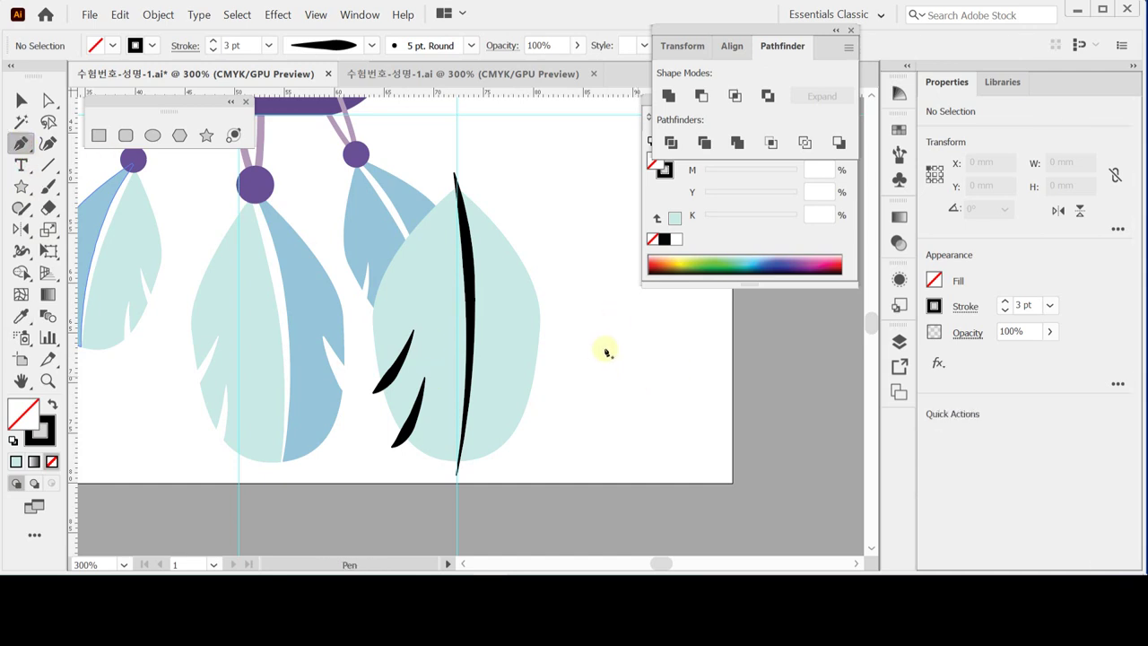
left_click(514, 336)
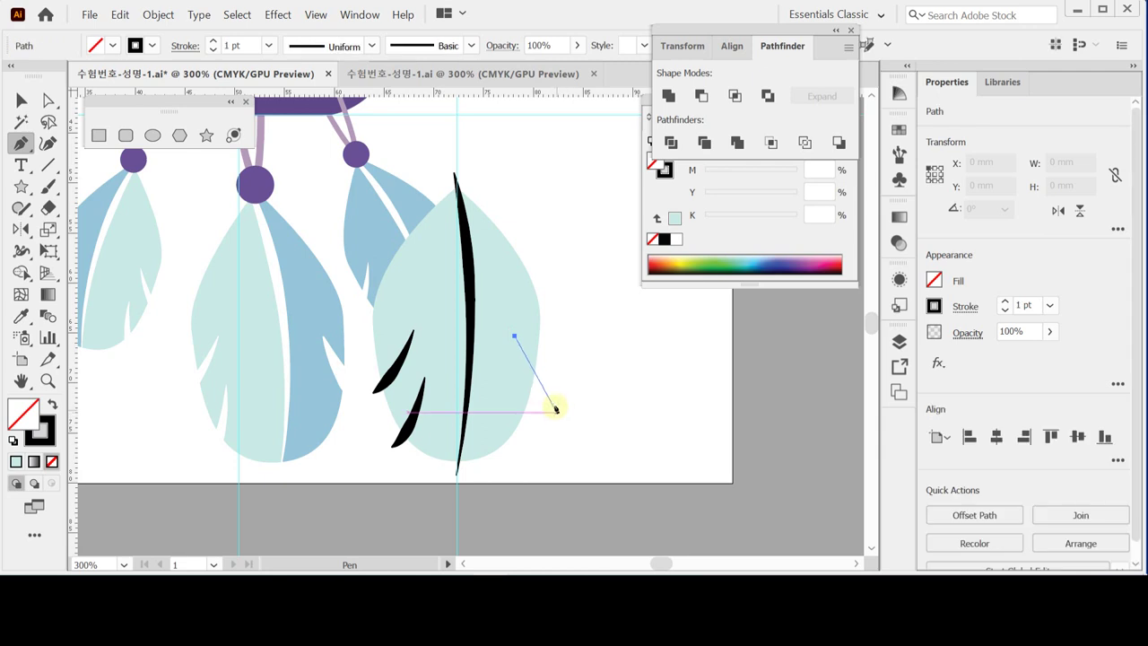
left_click_drag(554, 404, 574, 418)
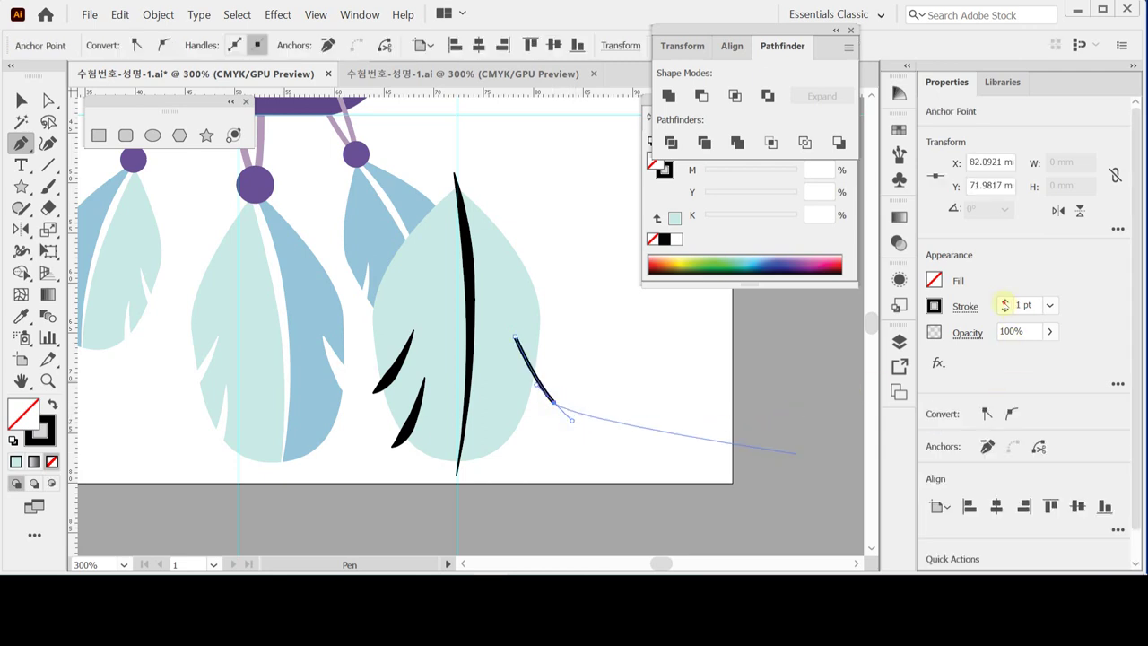
Step: Set the right notch's stroke weight to 5 pt and apply the asymmetric leaf-shaped width profile
left_click(1005, 302)
left_click(1004, 301)
left_click(1005, 301)
left_click(1004, 301)
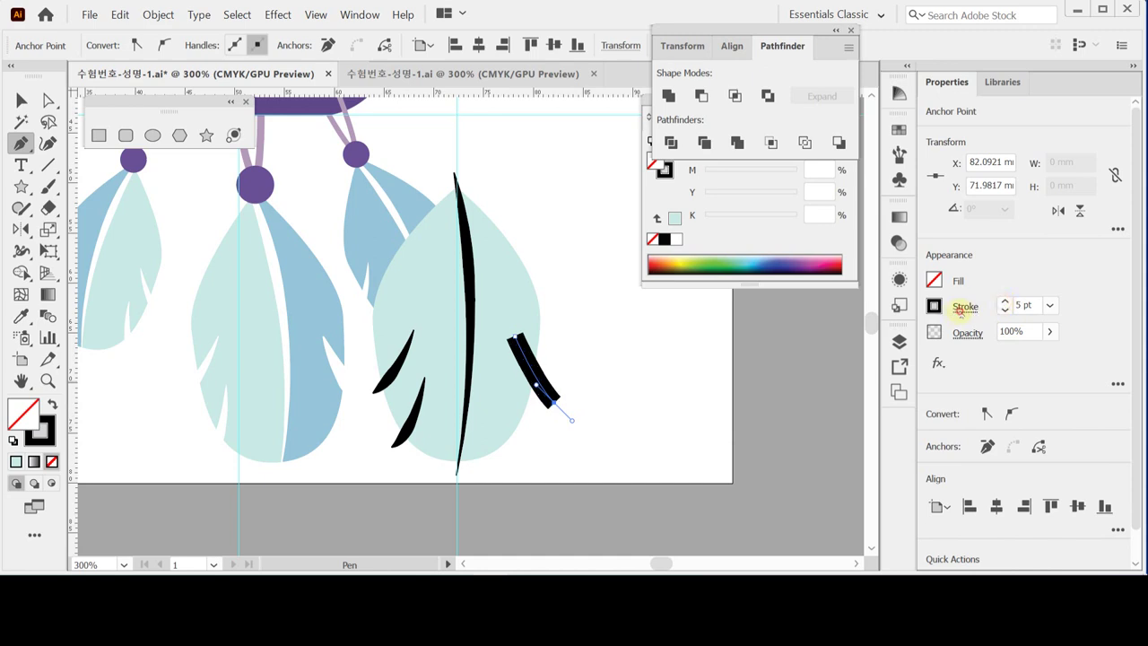
left_click(960, 309)
left_click(874, 282)
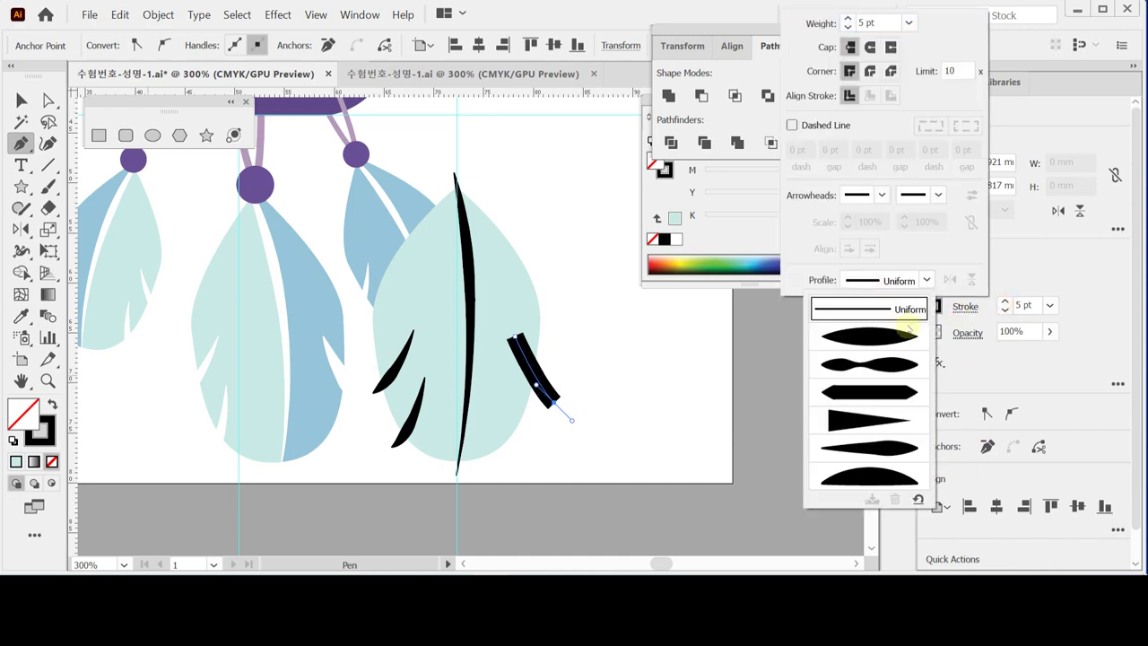
left_click(875, 449)
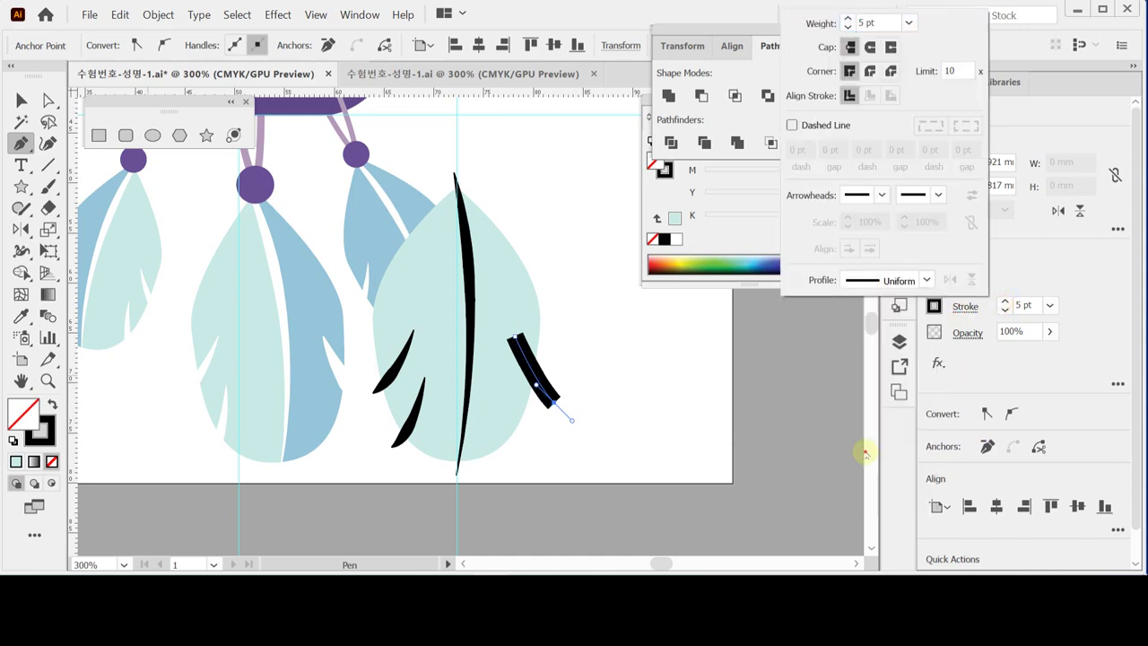
left_click(646, 405)
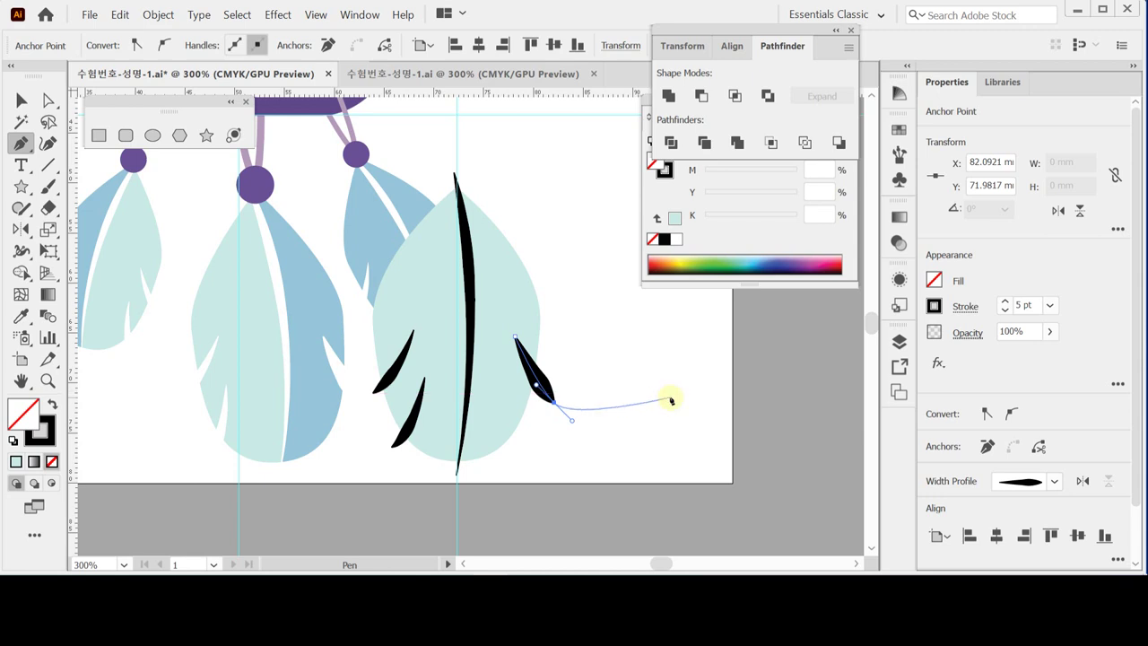
Step: Select the central vein and the three notch strokes without the feather outline and convert them to shapes with Outline Stroke
left_click(22, 100)
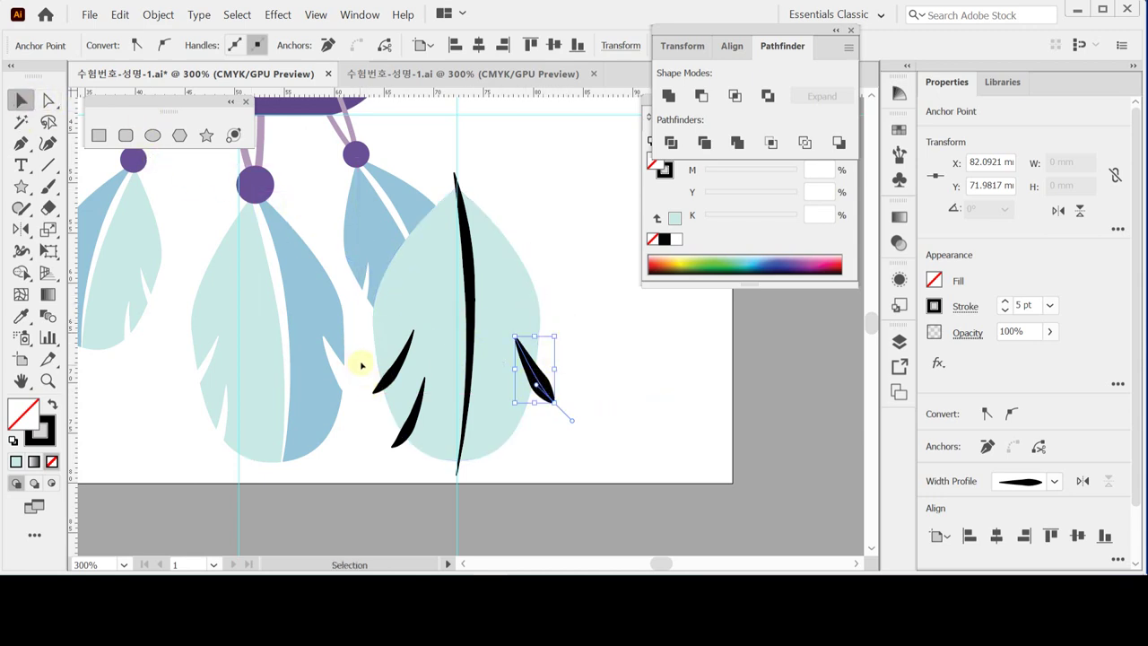
left_click_drag(363, 362, 596, 456)
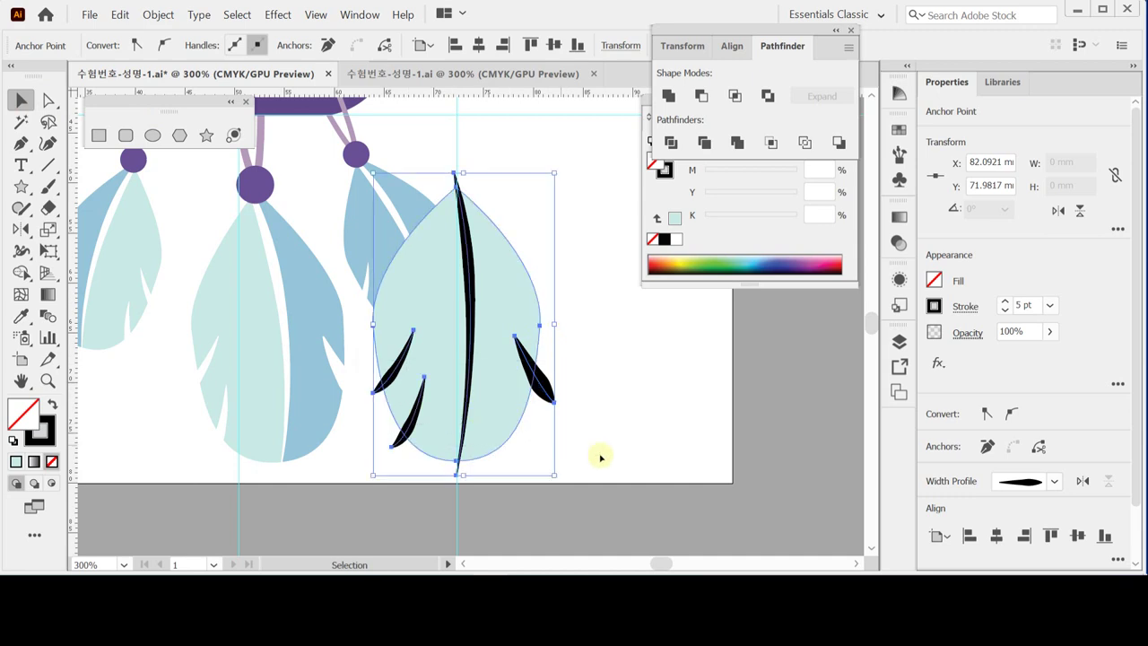
left_click(507, 281, "shift")
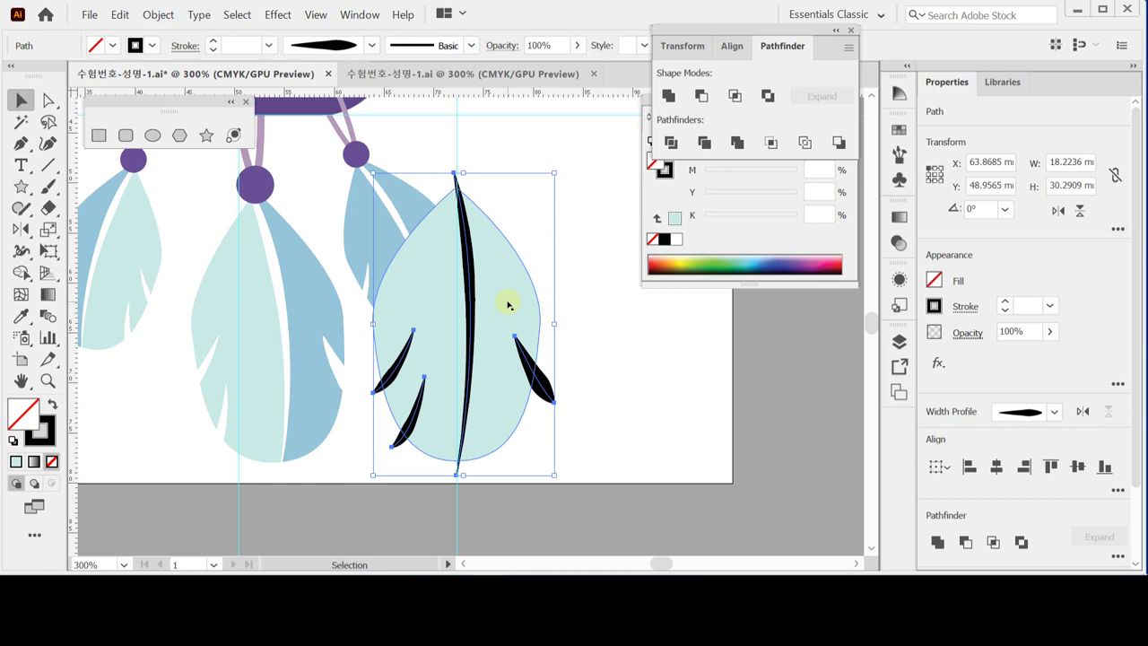
left_click(158, 14)
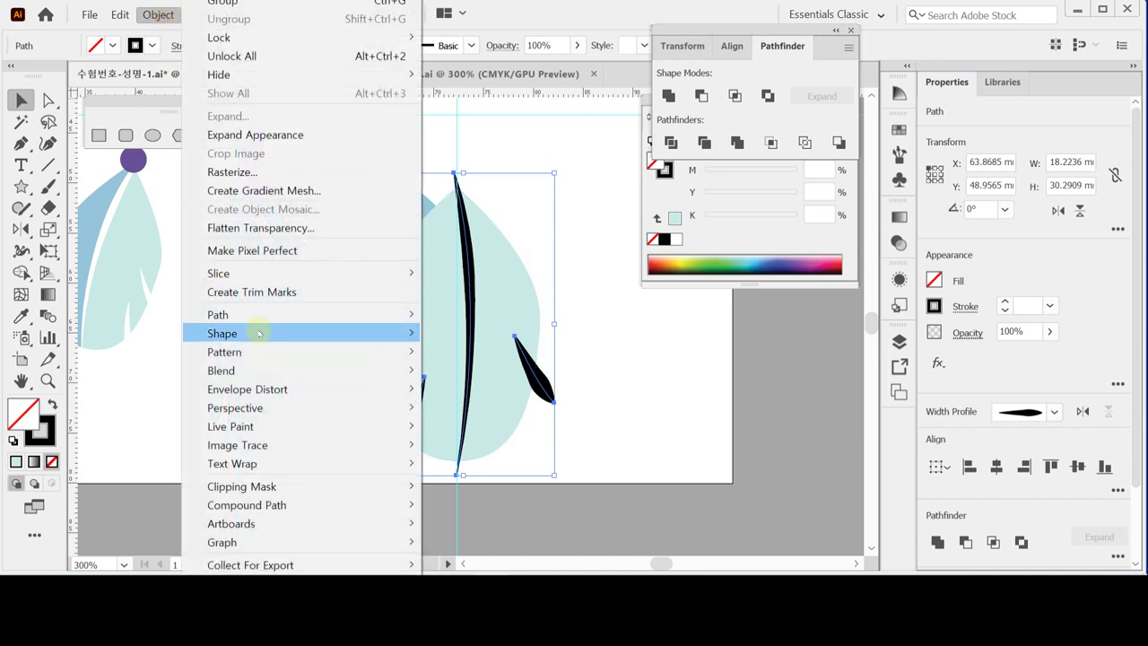
mouse_move(256, 313)
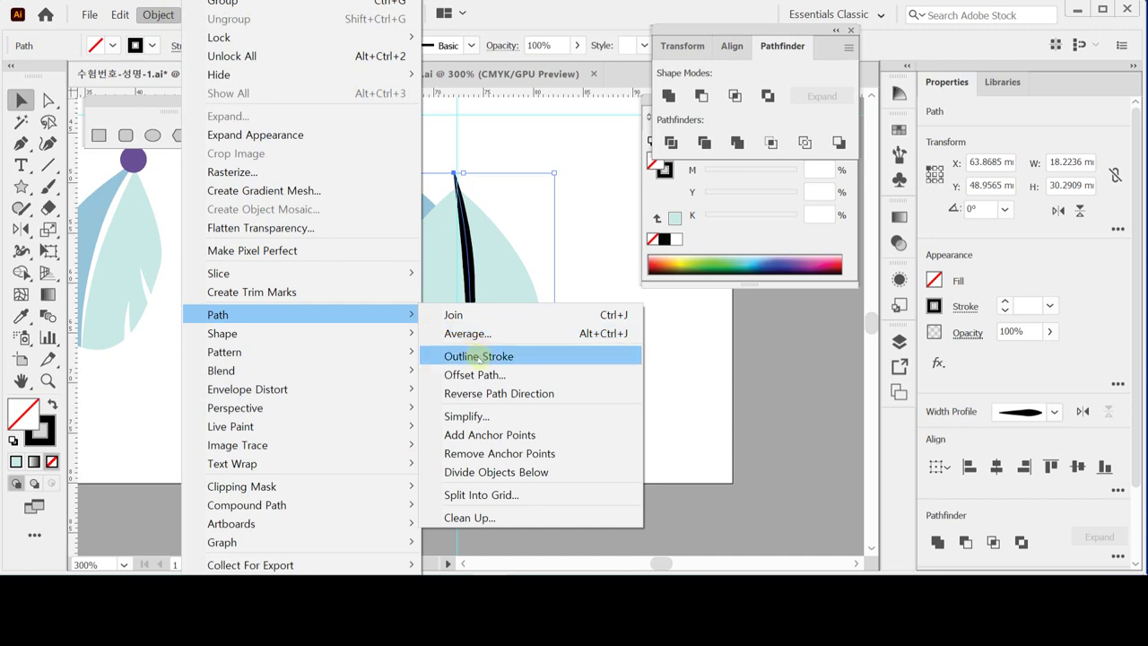
left_click(478, 357)
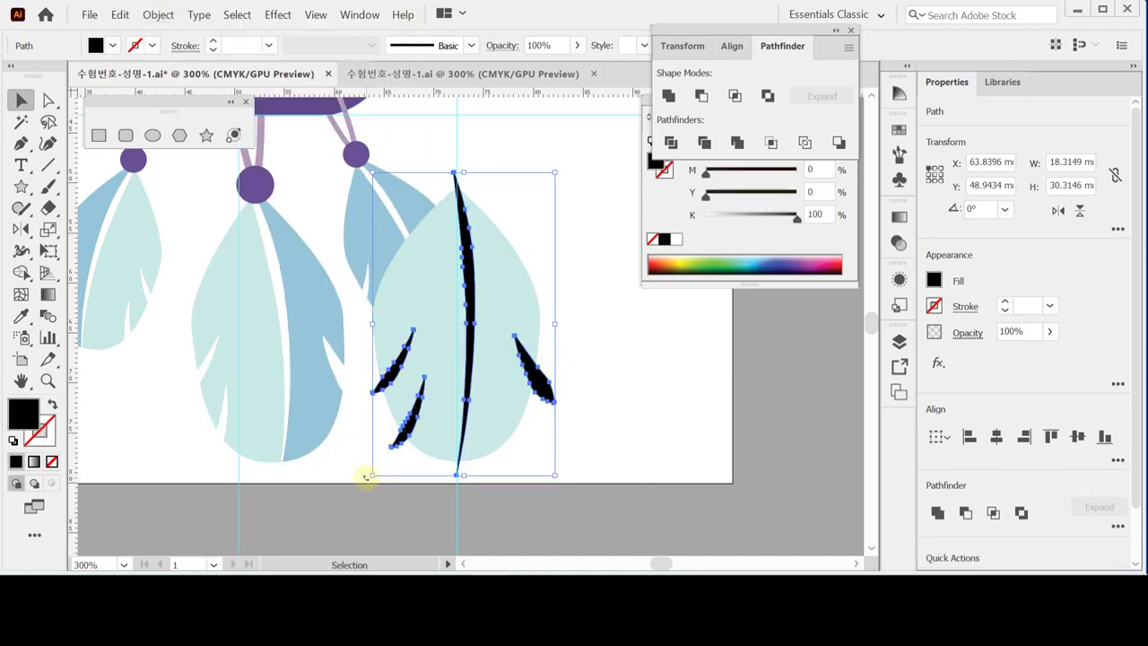
Step: Add the mint feather outline to the selection and cut the vein and notches out of it with Minus Front
left_click(531, 351, "shift")
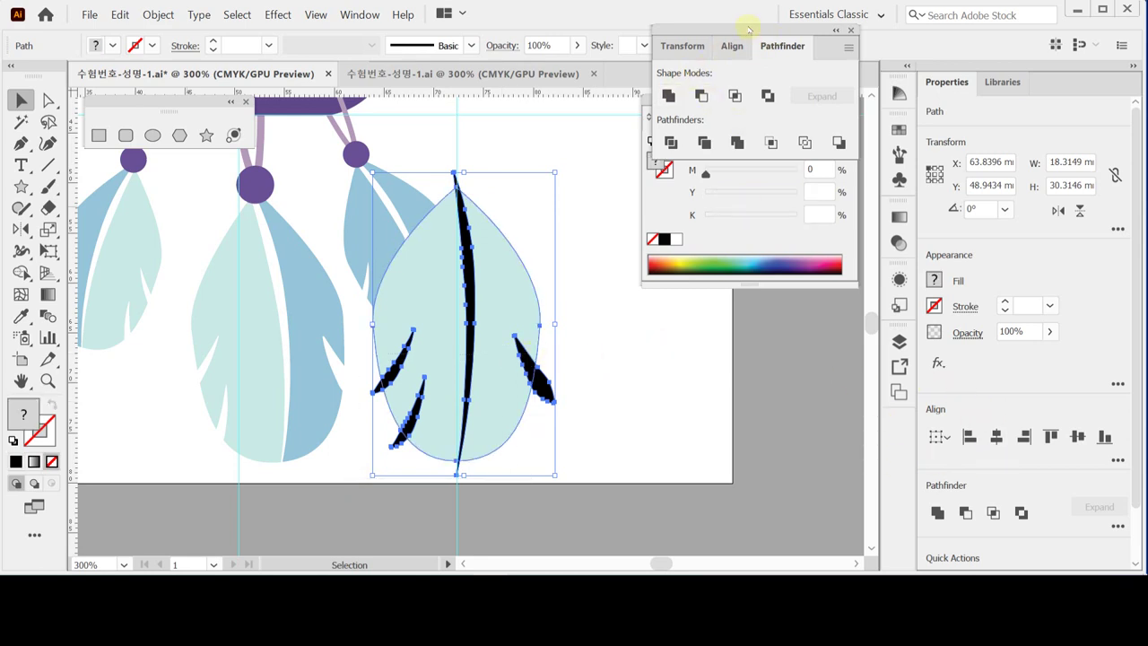
left_click(700, 95)
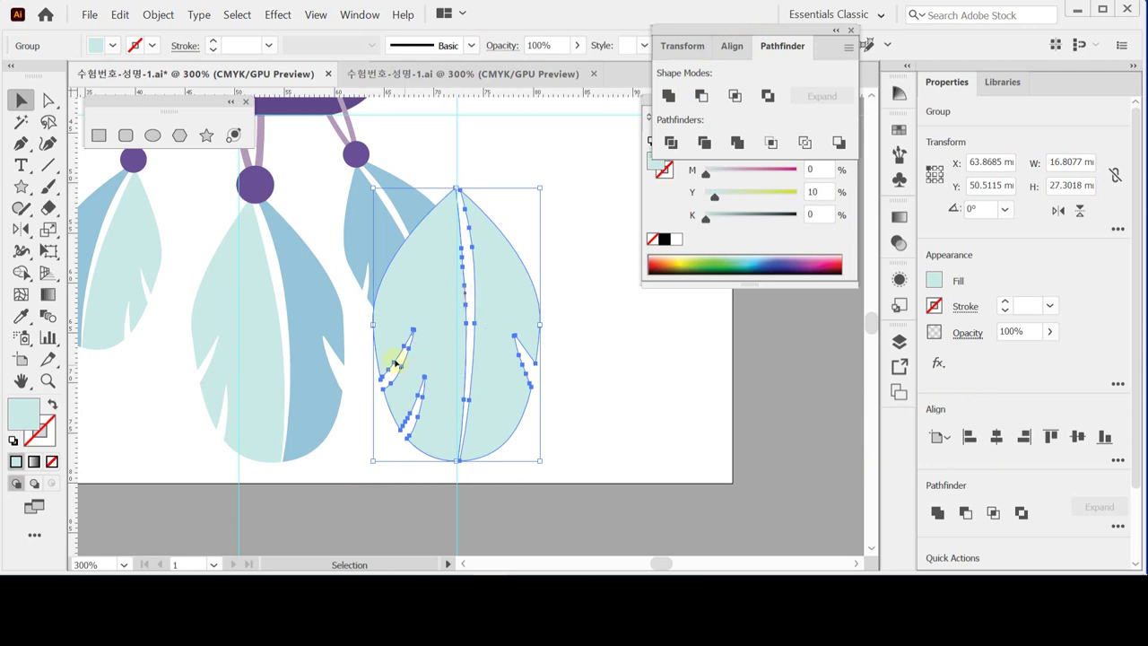
left_click(579, 400)
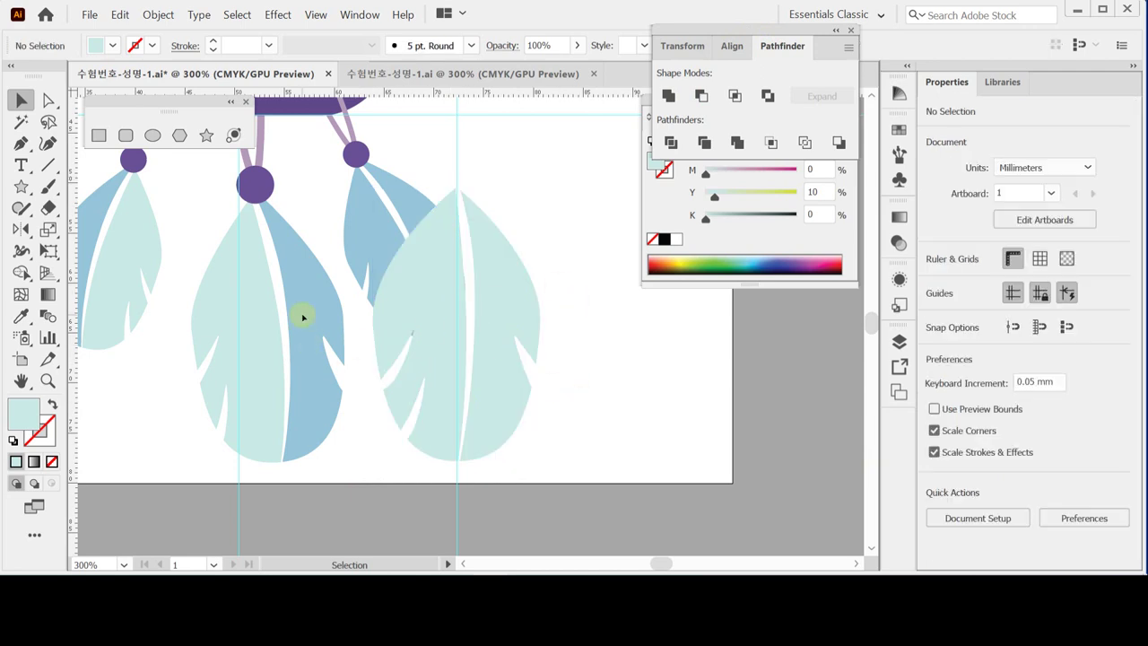
Step: Isolate the feather group and recolor its right half with the blue sampled from the neighbouring reference feather
left_click(508, 325)
double_click(504, 296)
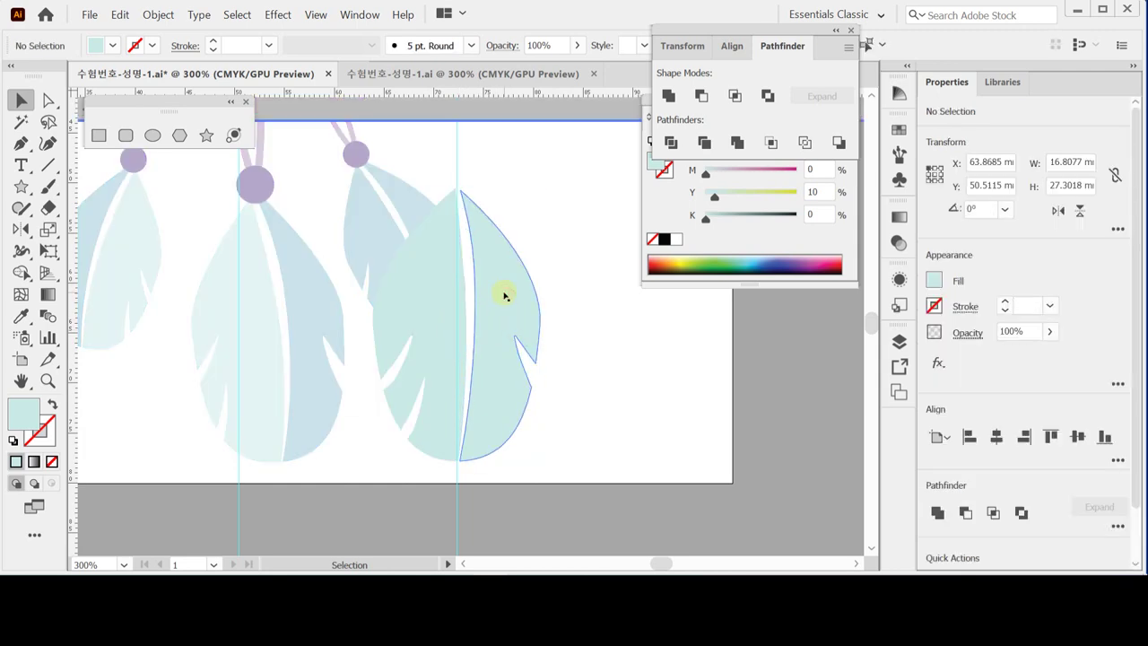
left_click(504, 296)
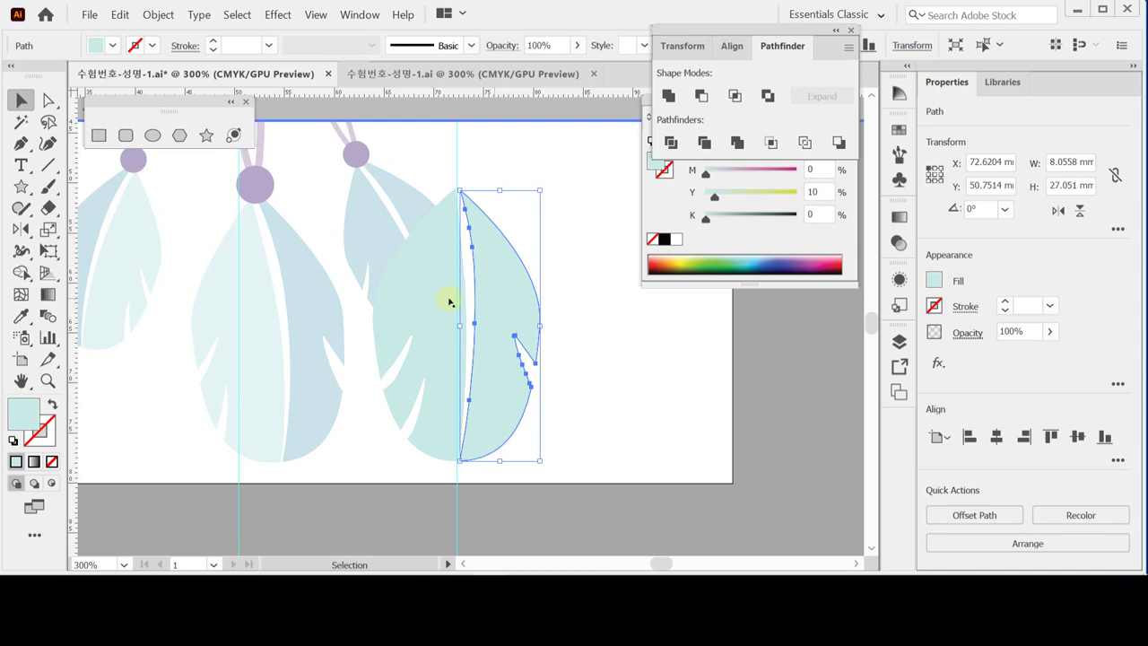
key("i")
left_click(320, 294)
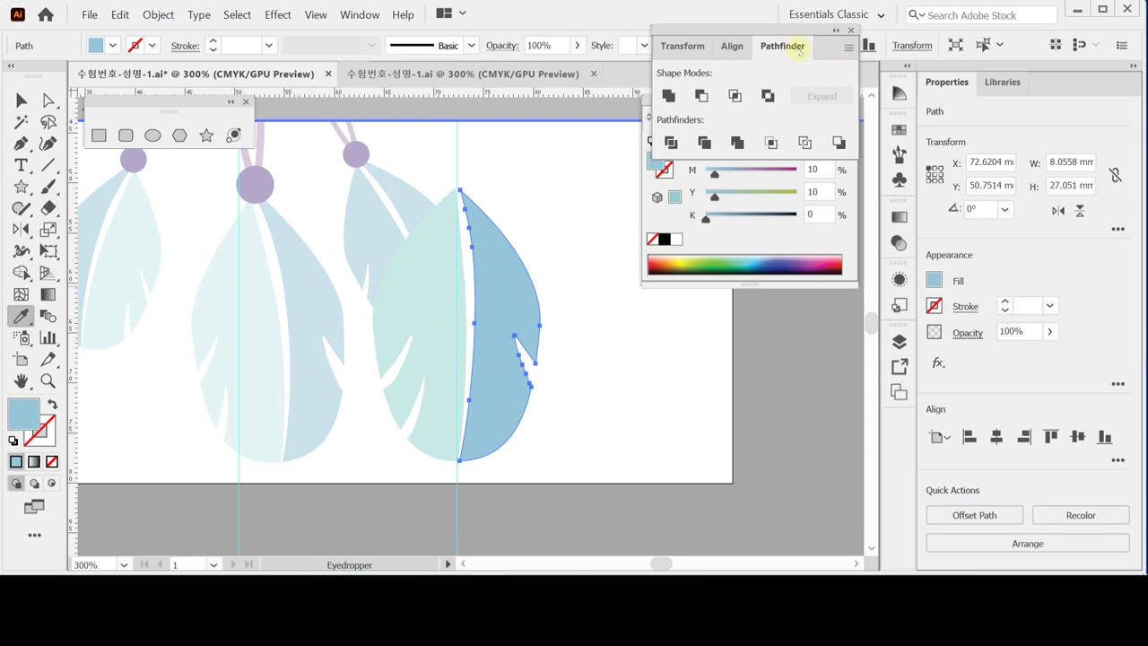
key("ctrl+shift+a")
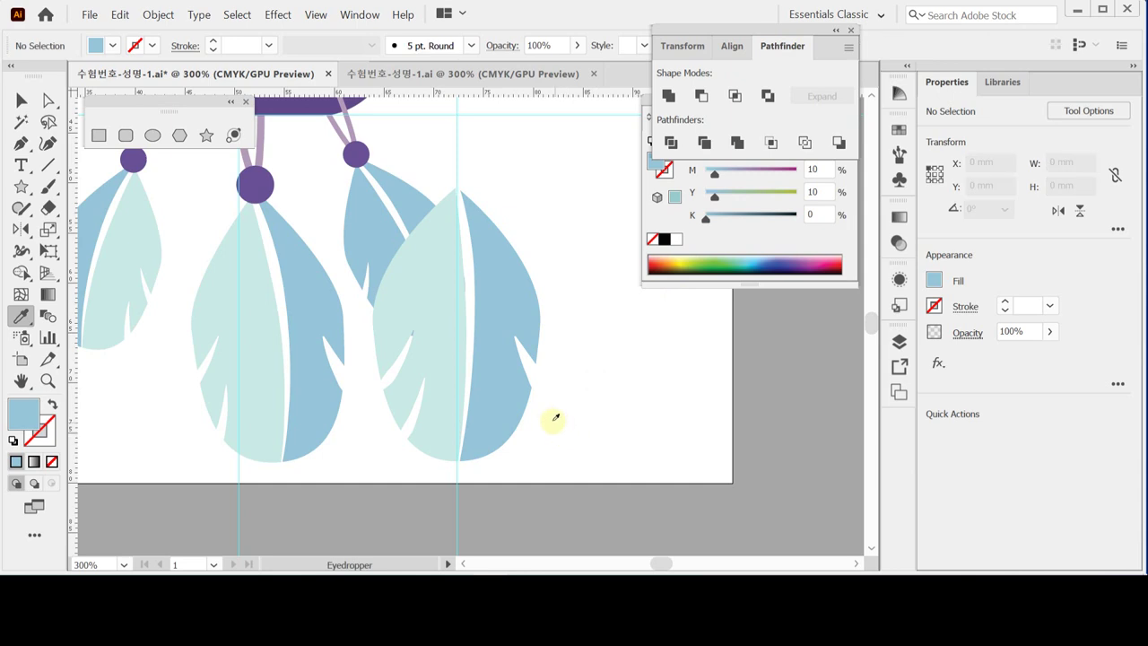
Step: Copy the finished two-colour feather group and paste it into the other open document with the hexagonal frame
left_click(491, 402, "ctrl")
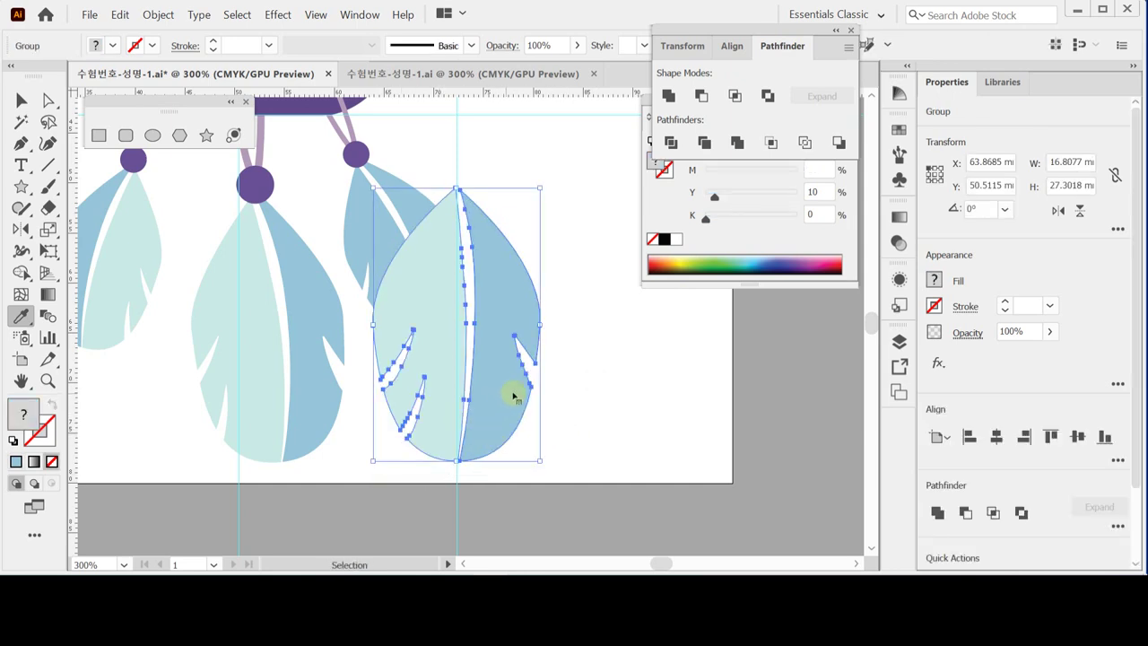
left_click(508, 395)
key("ctrl+shift+a")
left_click(424, 75)
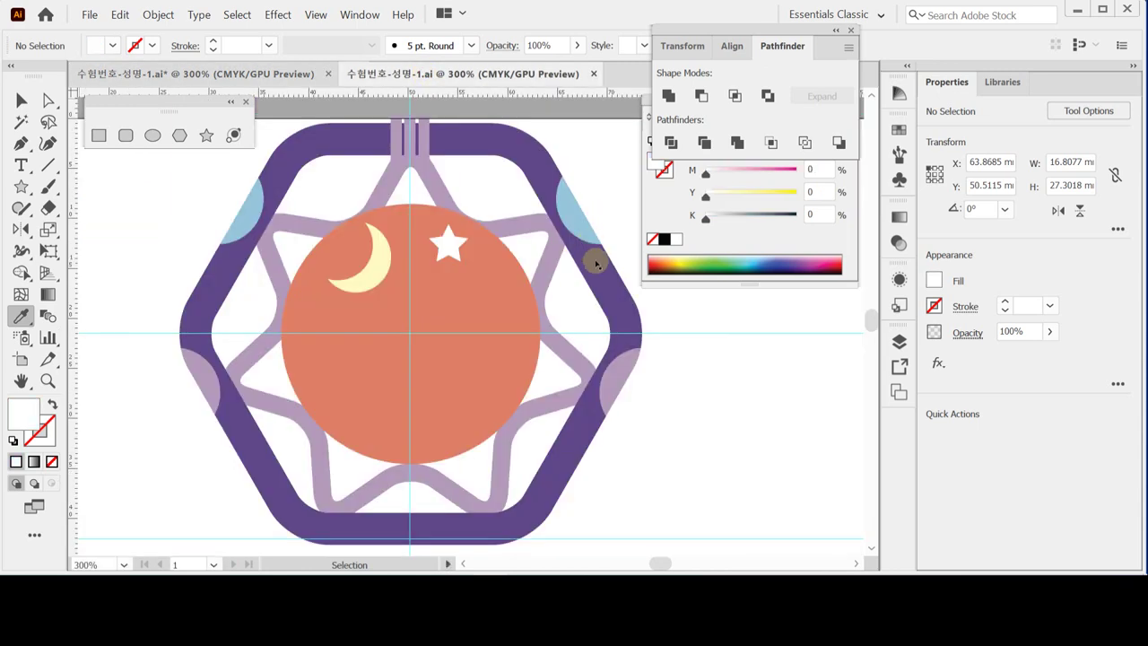
key("ctrl+v")
Step: Move the pasted feather below the hexagonal frame, with its tip near the vertical centre guide, and save the document
left_click_drag(507, 403, 485, 475)
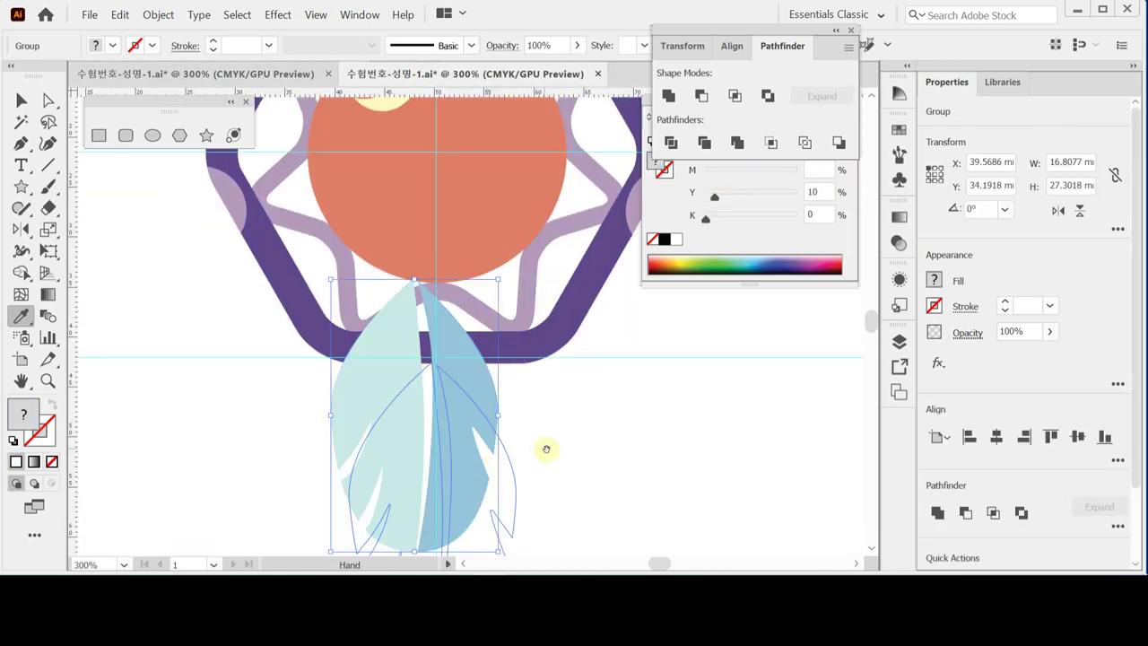
left_click_drag(543, 449, 543, 313)
left_click_drag(476, 335, 485, 384)
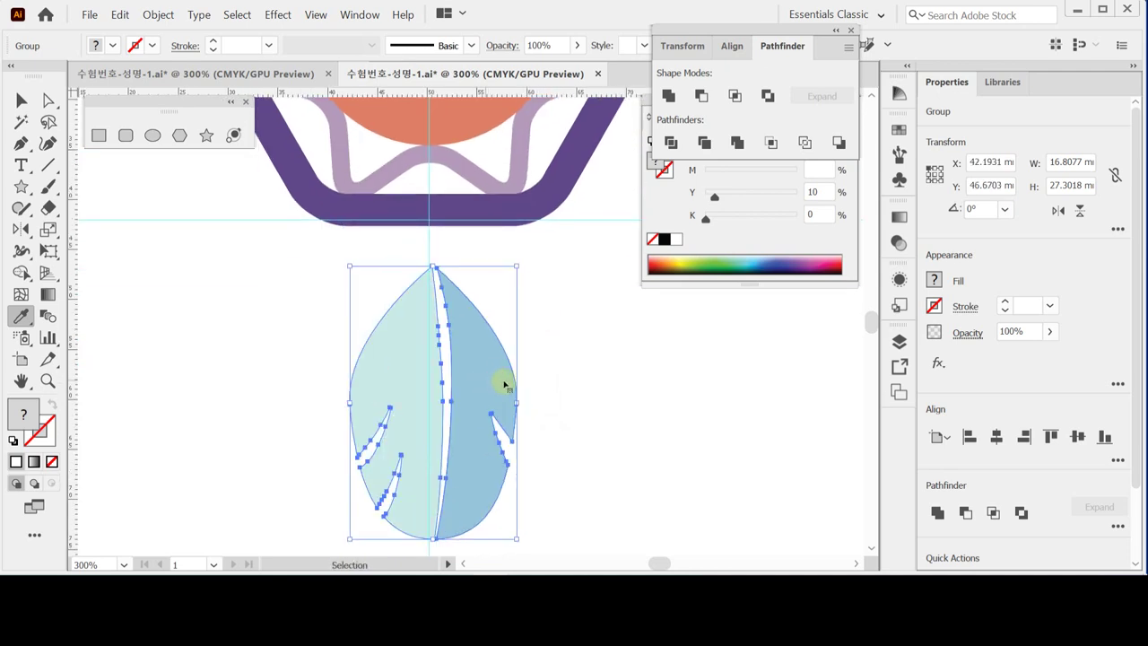
key("ctrl+s")
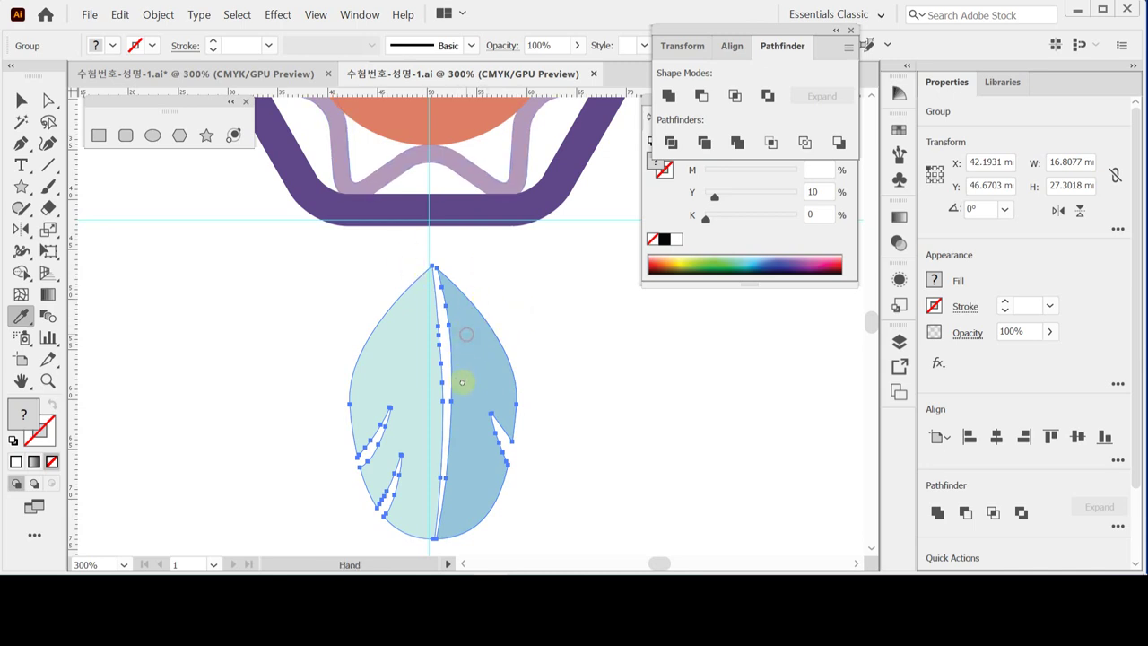
Step: Draw a circle about 4.5 mm across over the feather's upper tip and fill it with the purple sampled from the frame
left_click_drag(464, 379, 478, 356)
key("ctrl")
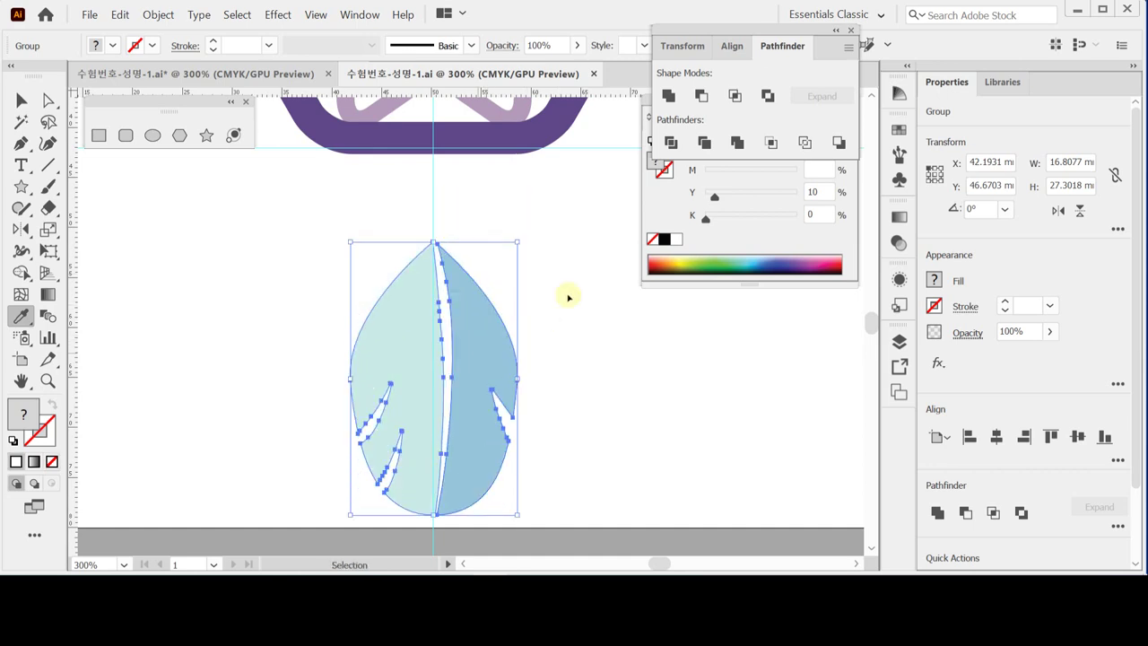
left_click(566, 296, "ctrl")
left_click(153, 135)
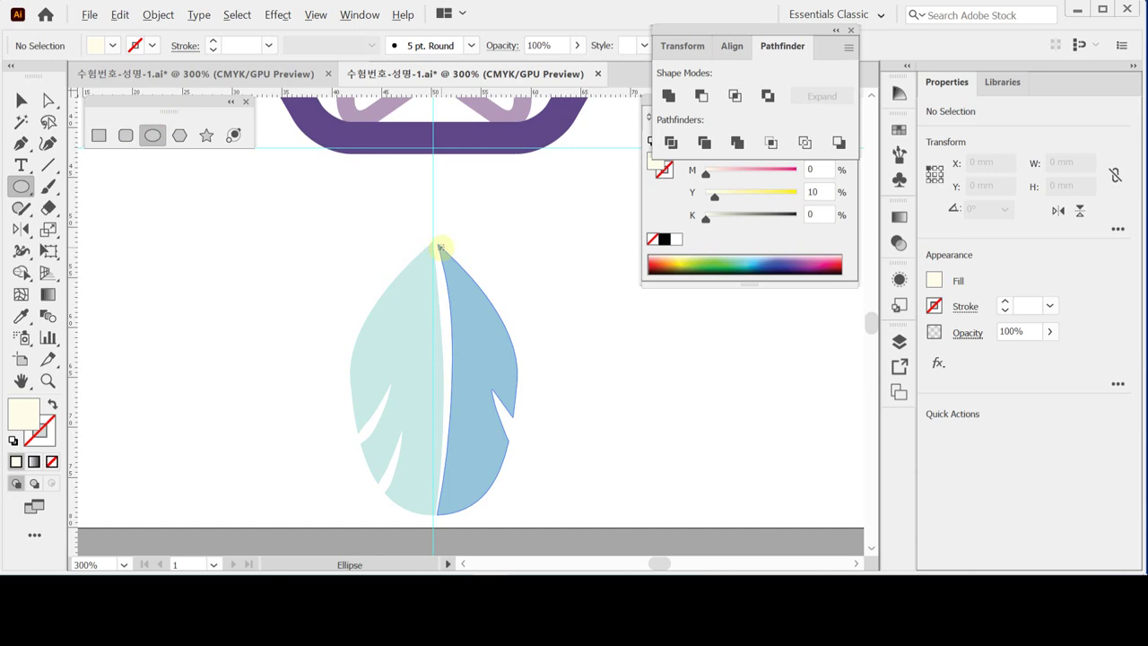
mouse_move(436, 244)
left_mouse_down()
mouse_move(457, 266)
mouse_move(440, 241)
left_mouse_up()
key("i")
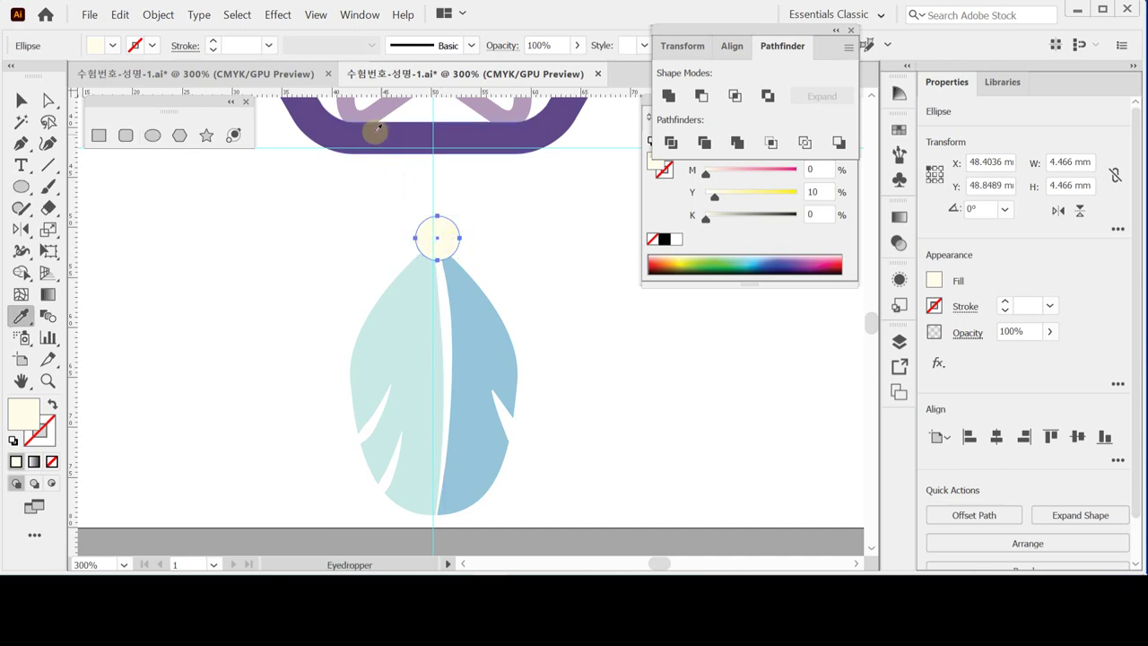
left_click(375, 136)
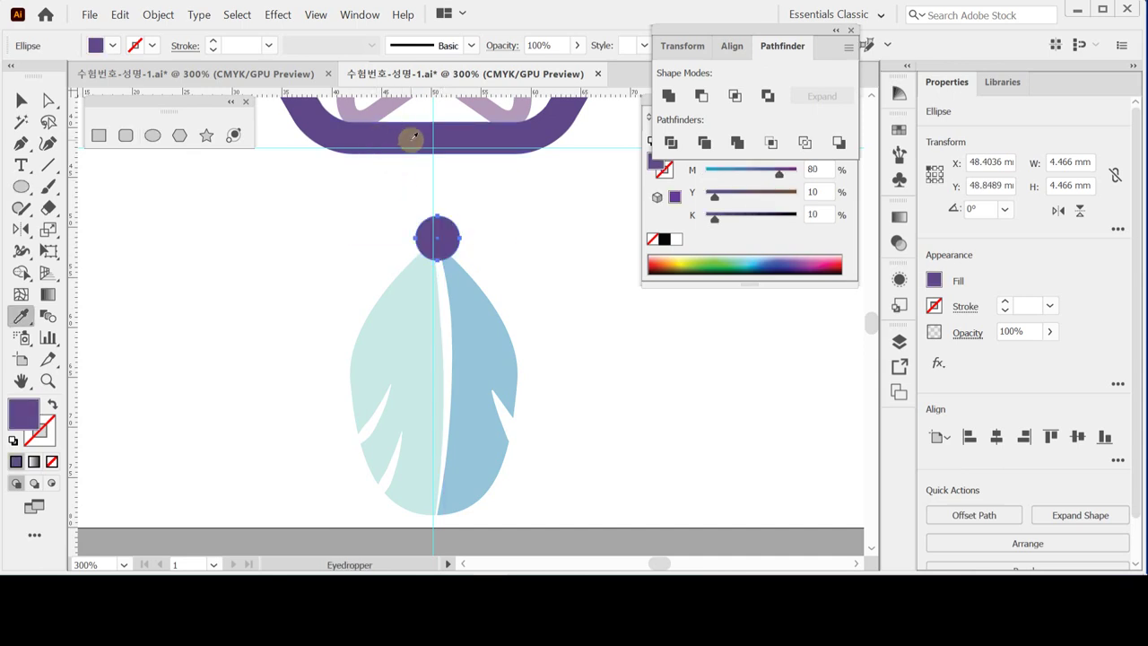
Step: Lighten the purple circle's fill by setting its black (K) value to 0%
key("v")
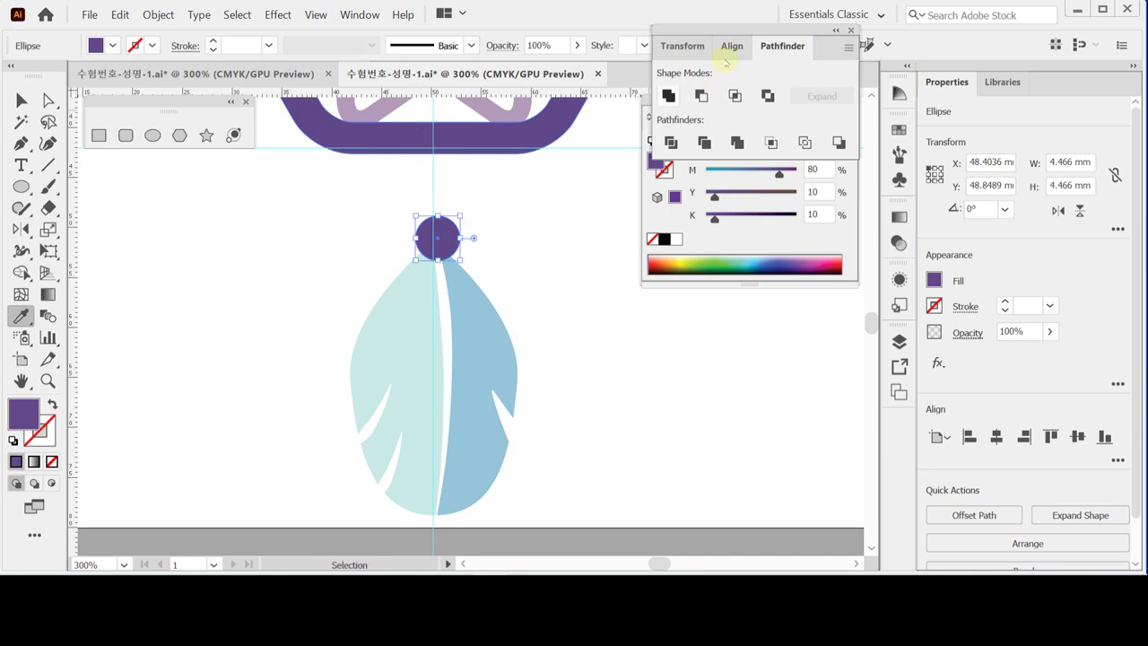
left_click(773, 47)
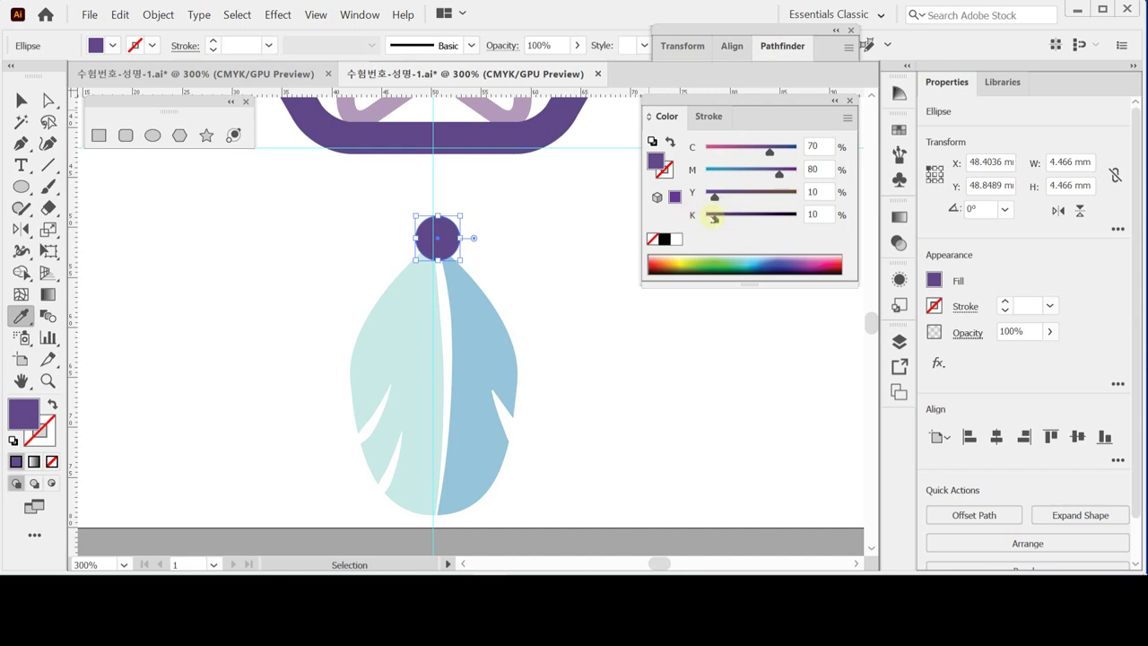
left_click_drag(715, 220, 692, 216)
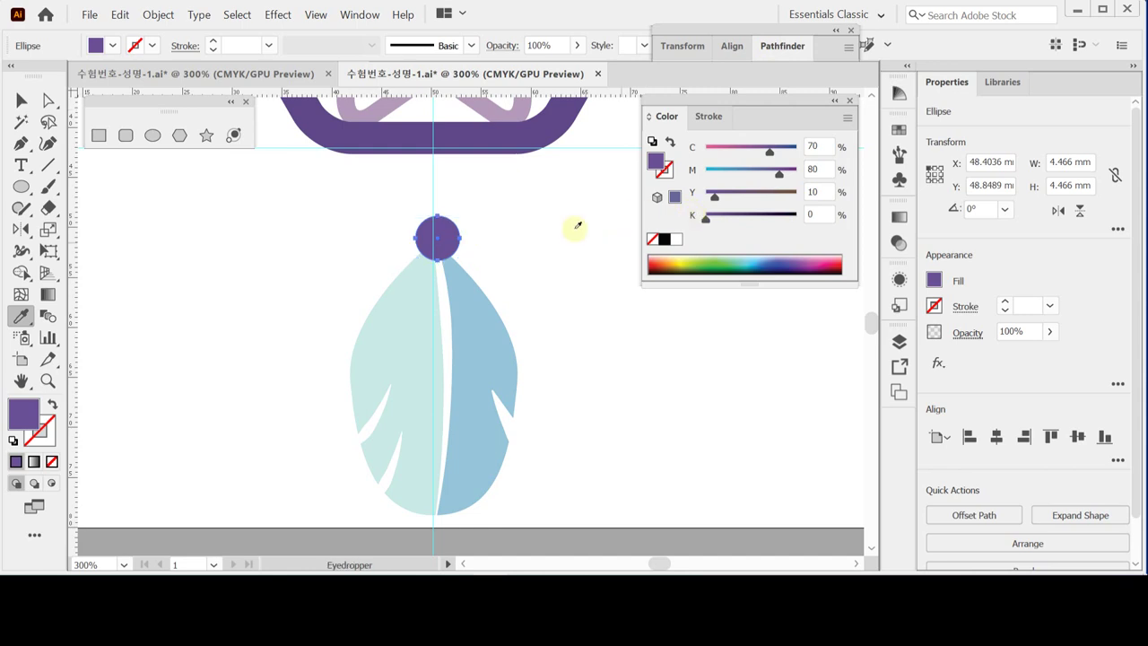
Step: Move the feather and its purple bead up together so the feather's lower end lies inside the artboard
scroll(343, 236, "up", 2)
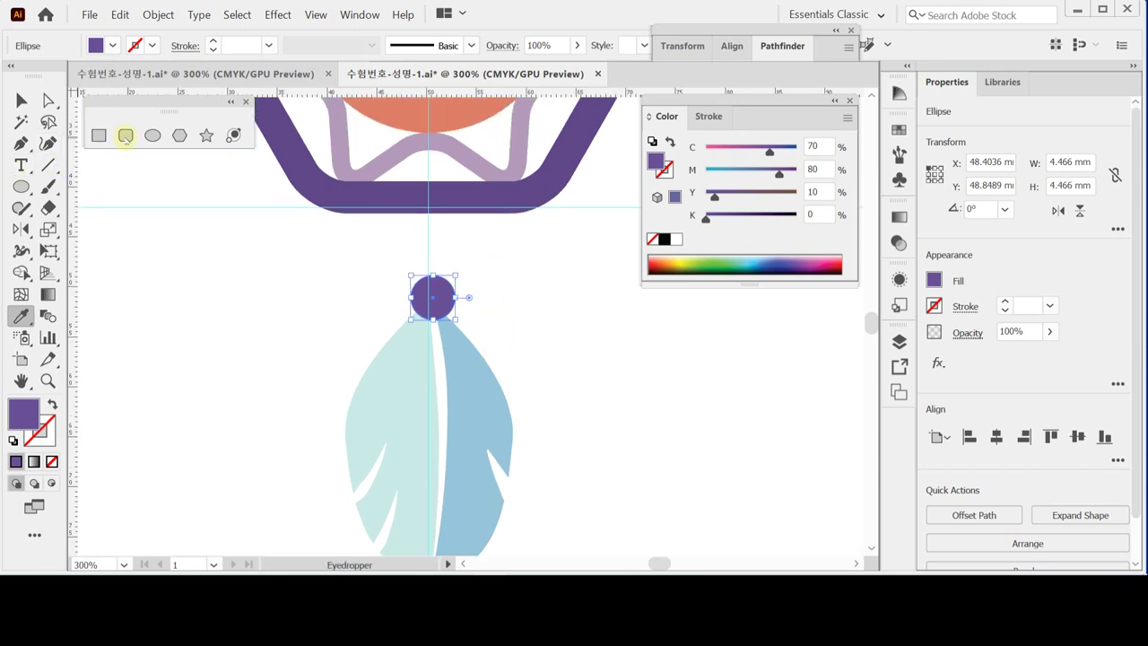
left_click(152, 134)
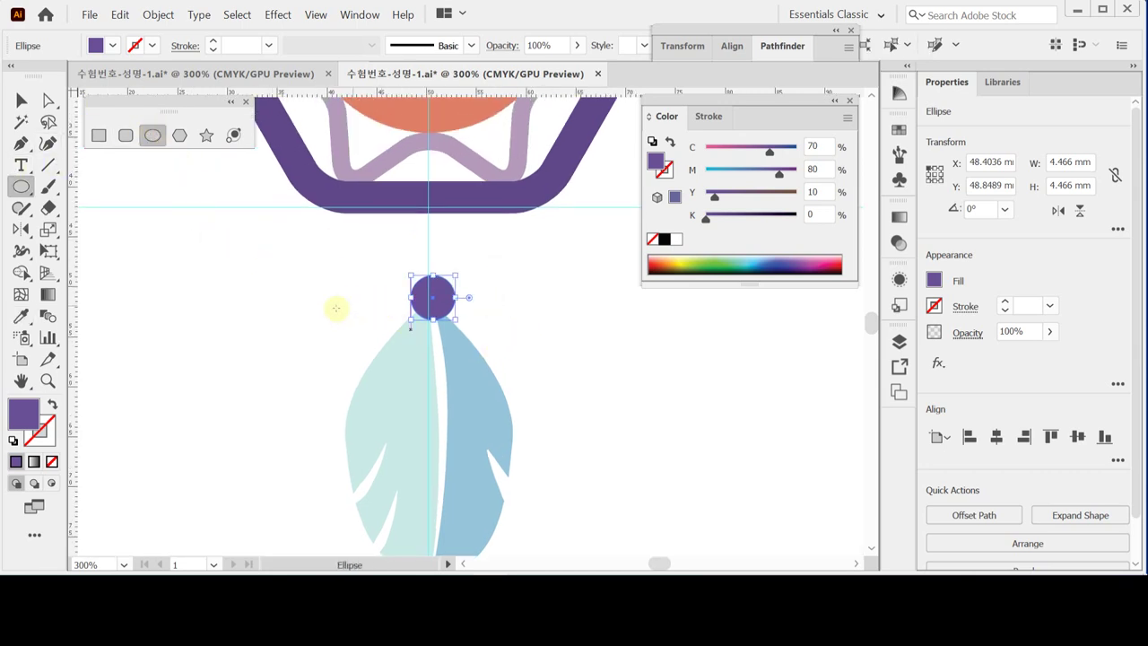
left_click_drag(372, 269, 436, 320)
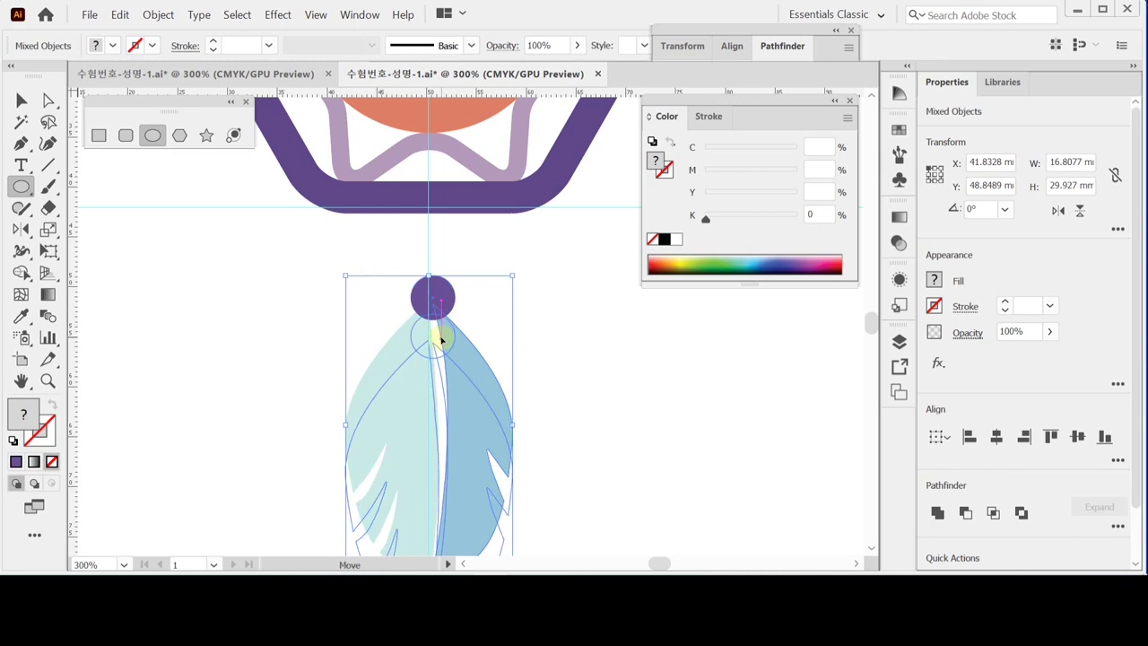
scroll(451, 348, "down", 1)
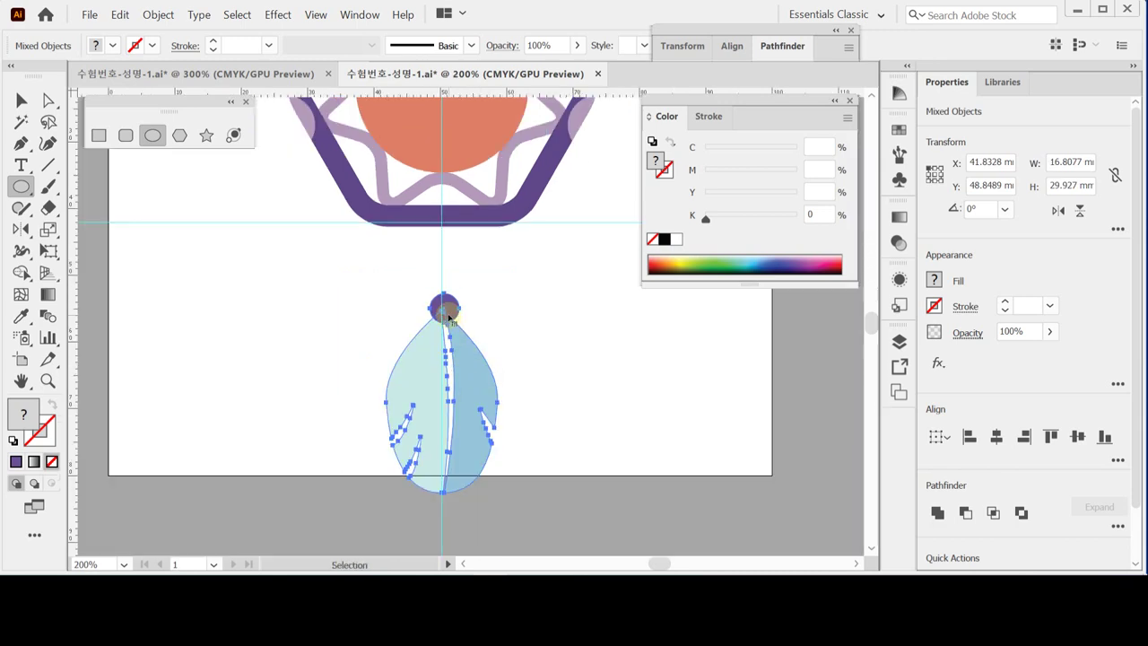
left_click_drag(449, 314, 450, 286)
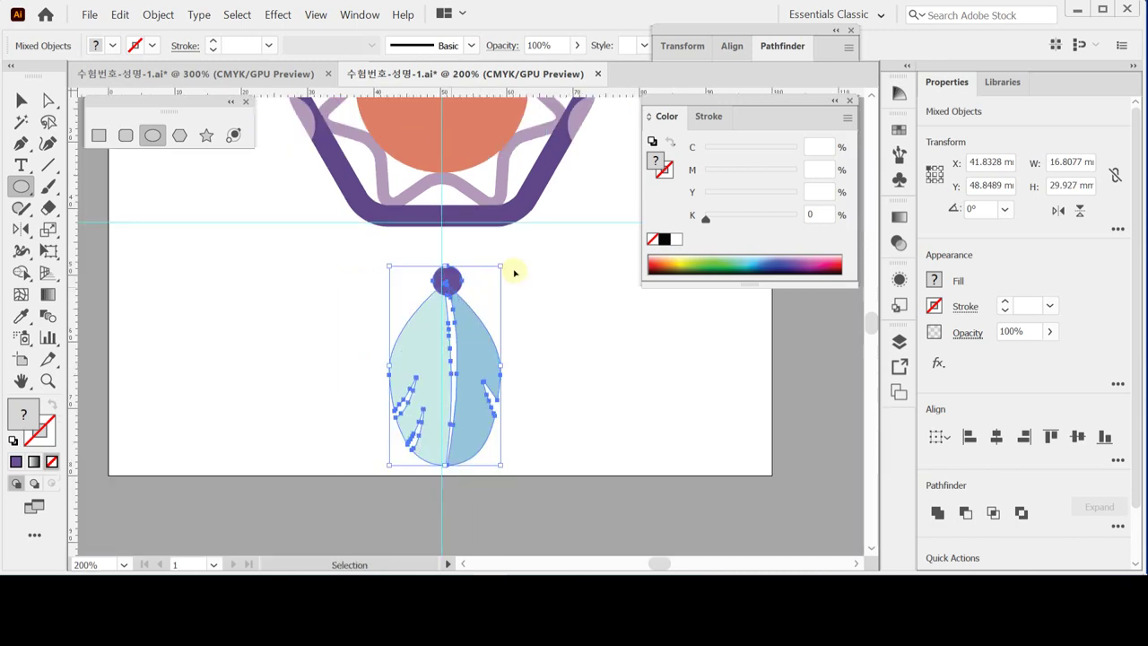
left_click(439, 231, "ctrl")
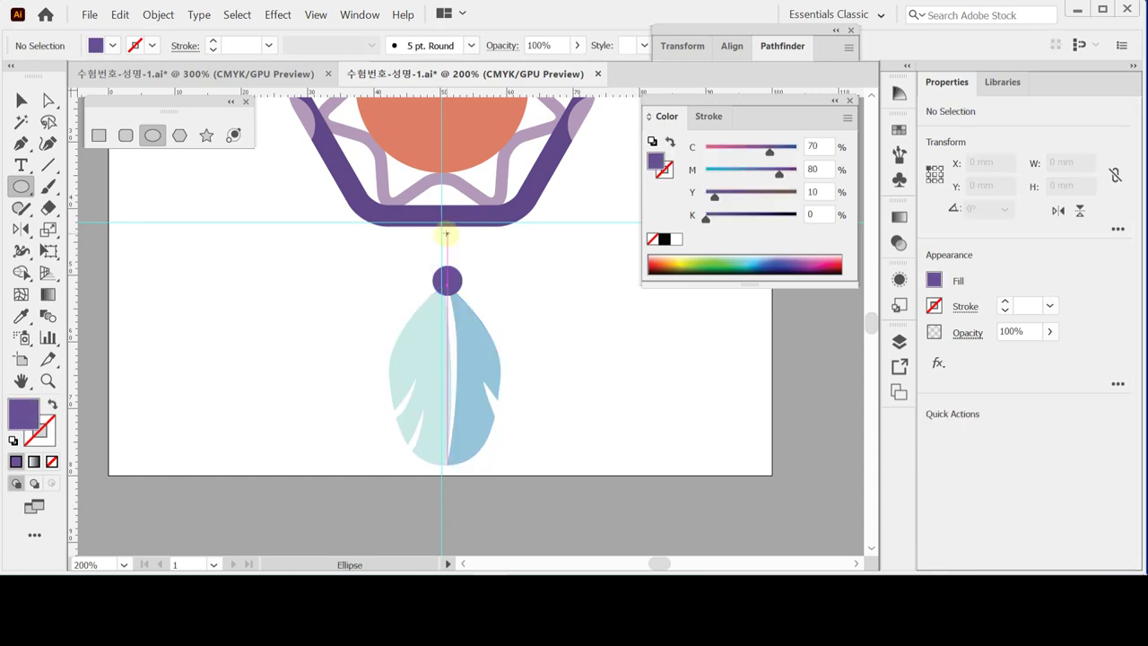
Step: Draw an upright ellipse about 3.1 × 6.6 mm over the frame's lower edge, unfilled, with a 2 pt light-purple stroke sampled from the inner web
left_click_drag(441, 212, 462, 254)
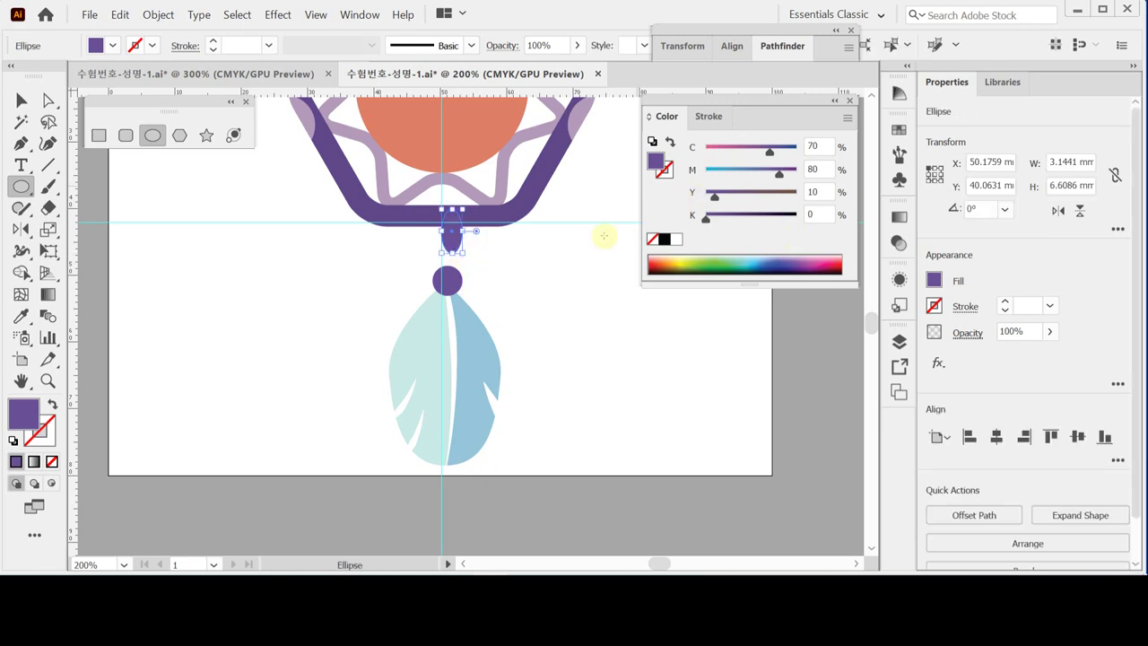
left_click(670, 144)
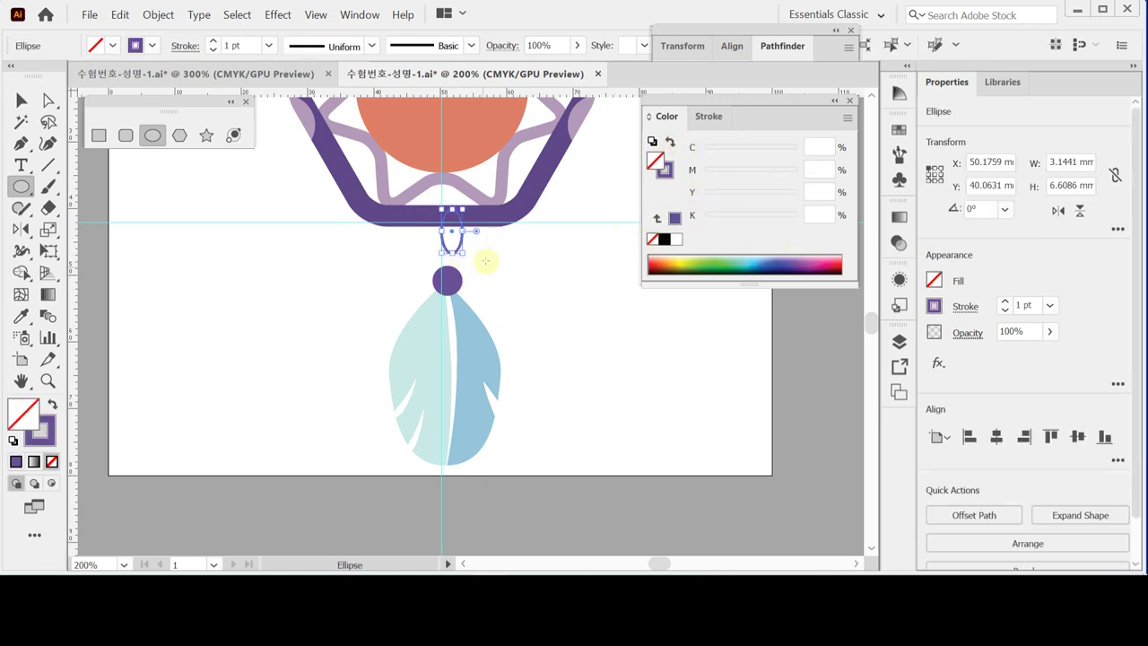
key("i")
left_click(448, 186)
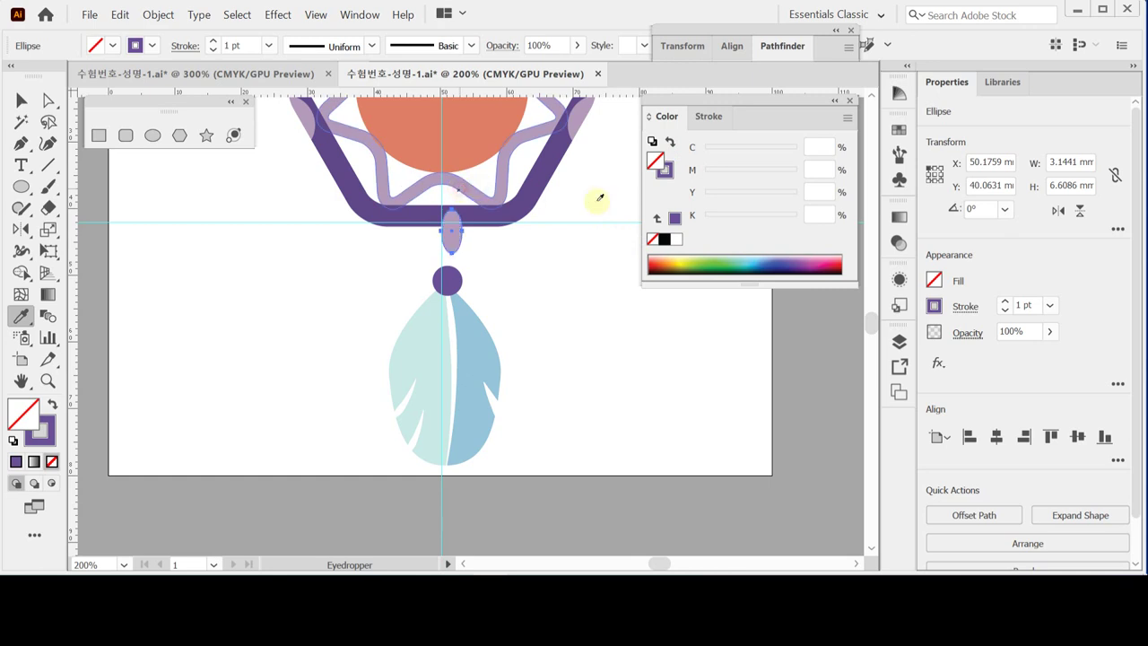
left_click(670, 143)
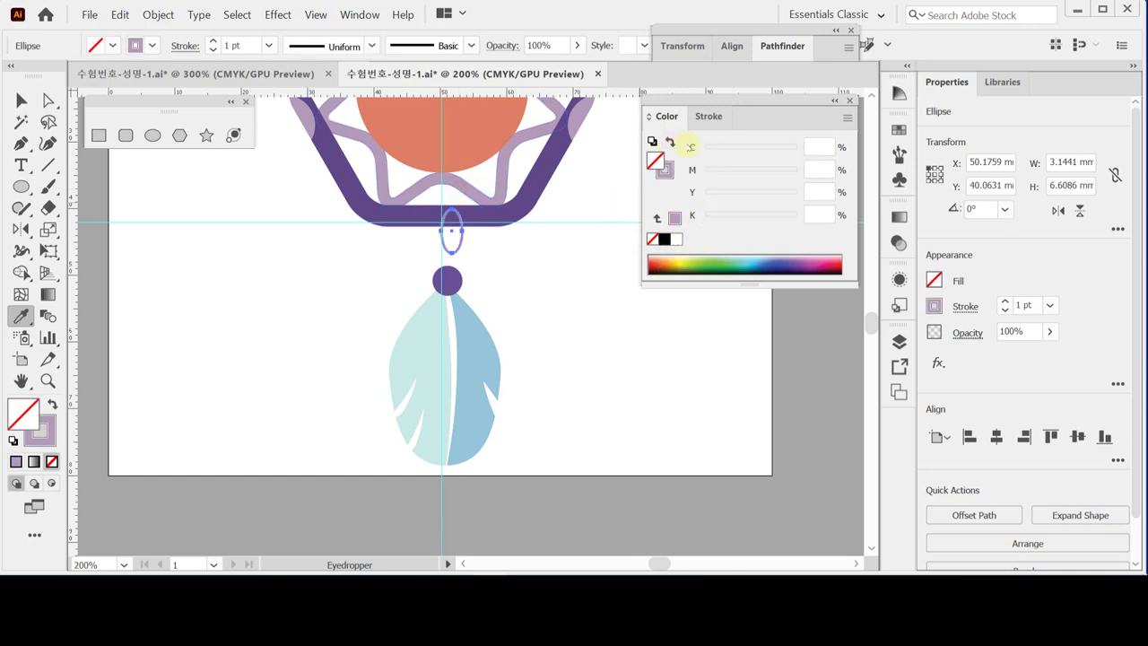
left_click(664, 172)
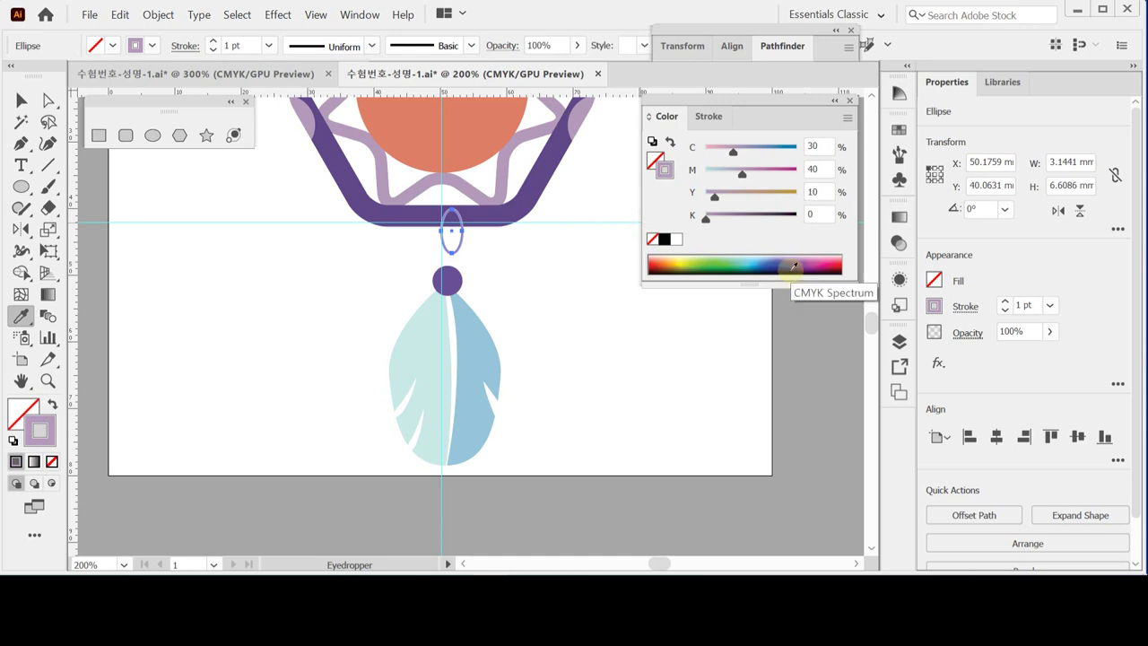
left_click(1005, 302)
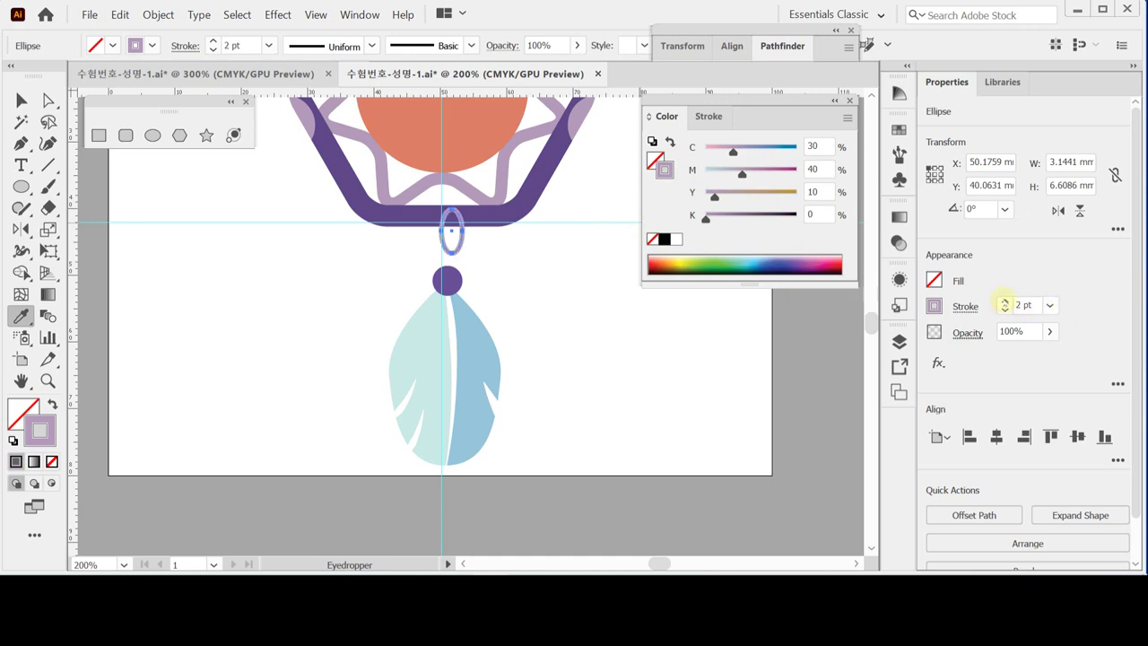
Step: Align the outlined ellipse, the bead and the feather on their horizontal centres
left_click(21, 100)
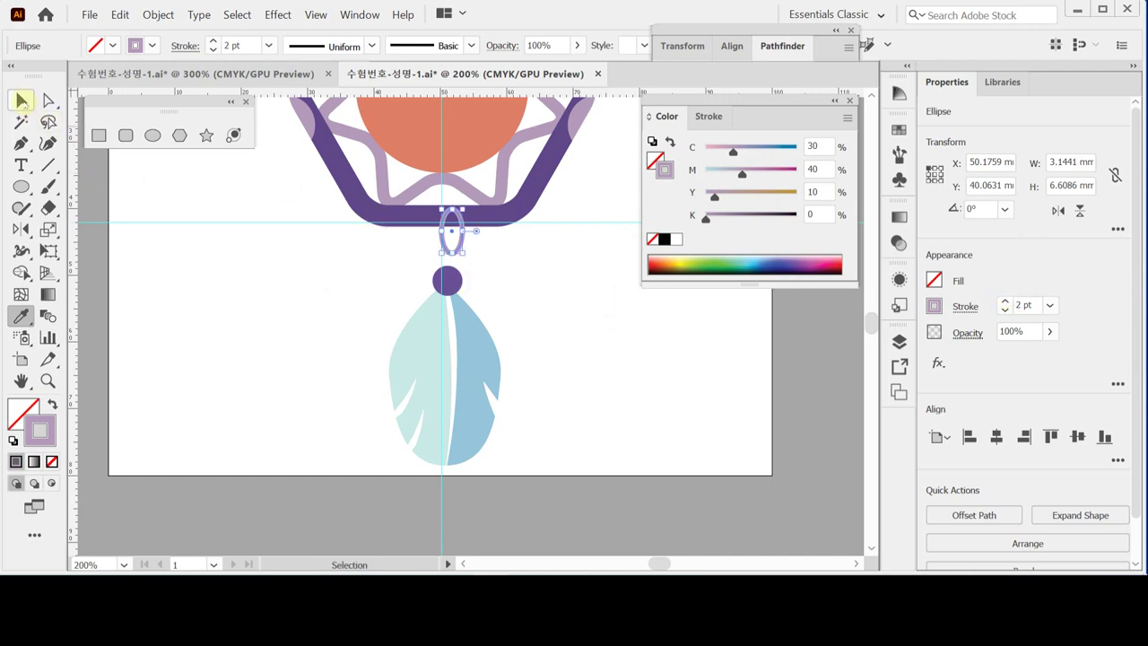
left_click_drag(423, 254, 654, 378)
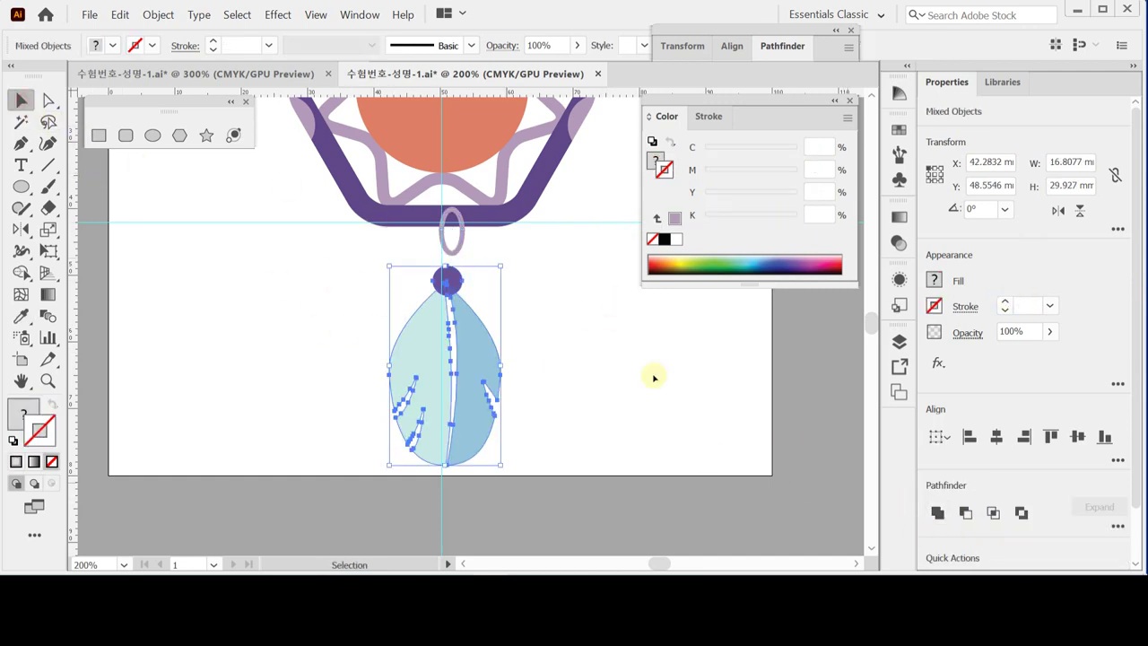
left_click(451, 232, "shift")
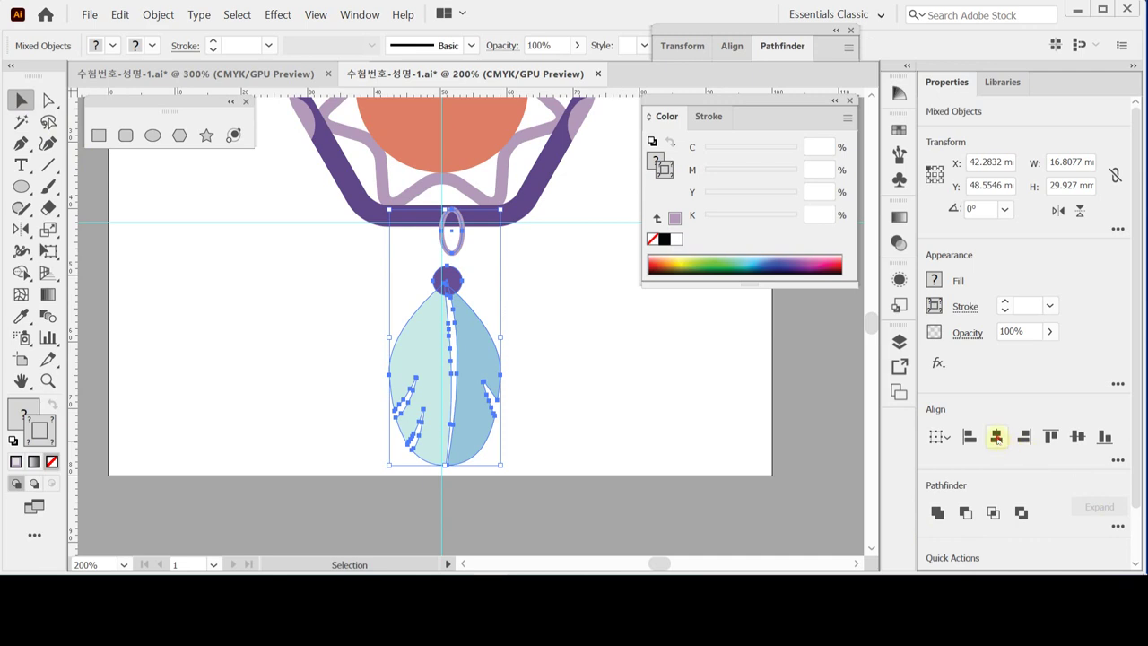
left_click(996, 437)
left_click(567, 300)
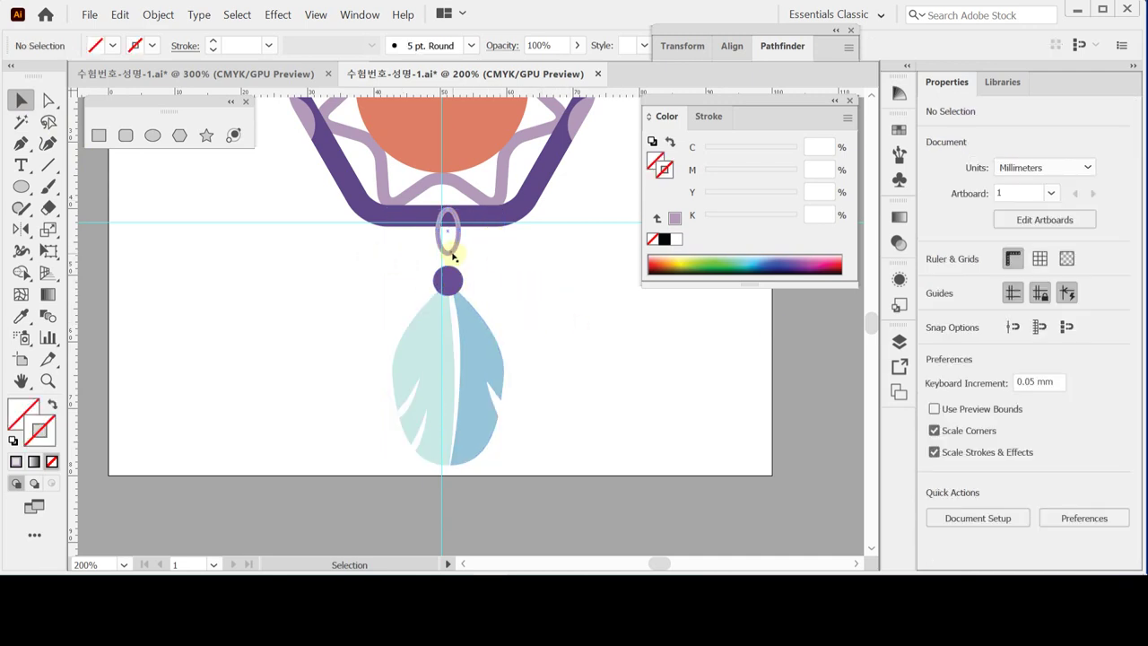
Step: Move the outlined ellipse up over the frame's lower bar and stretch its lowest anchor point down into the bead
left_click_drag(453, 257, 454, 242)
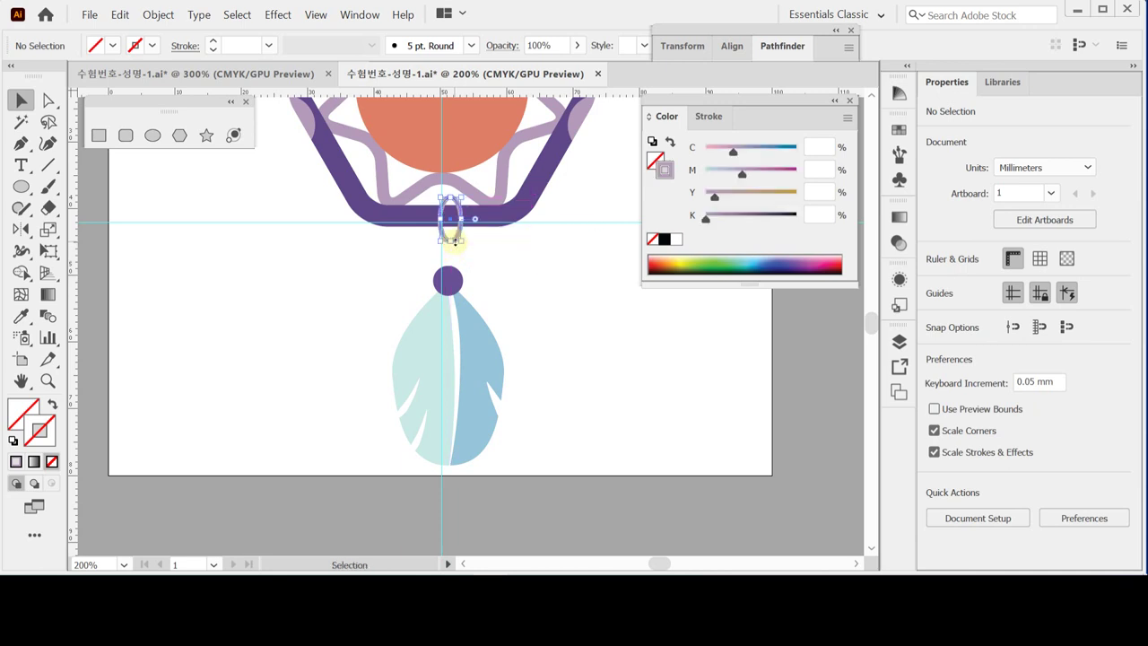
key("shift+Up")
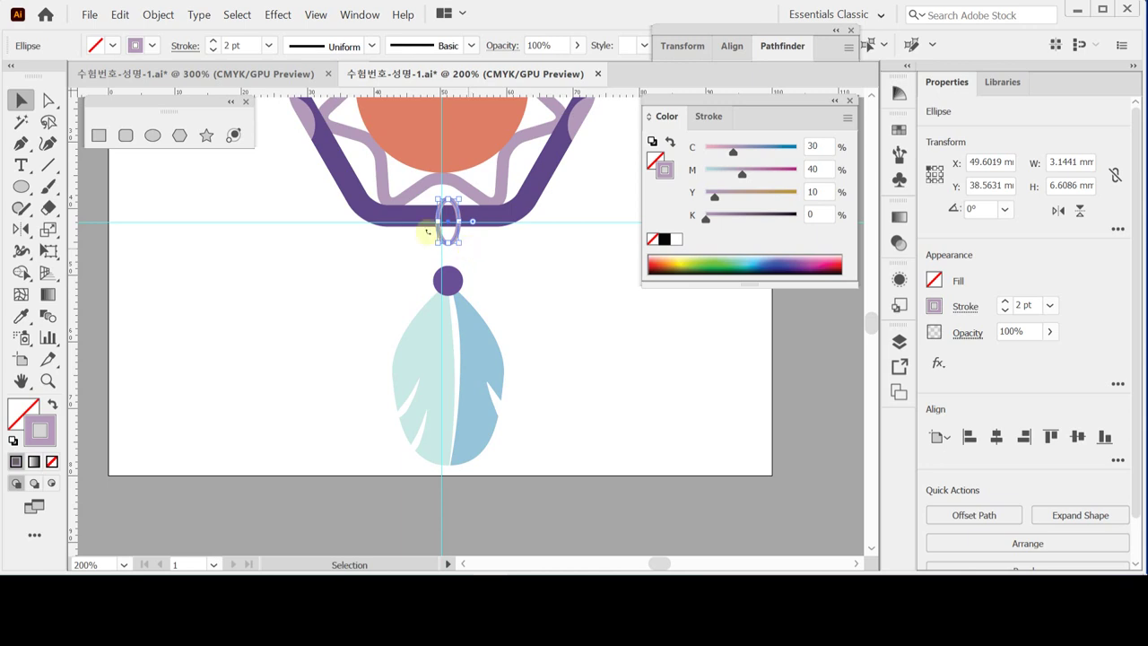
left_click(49, 100)
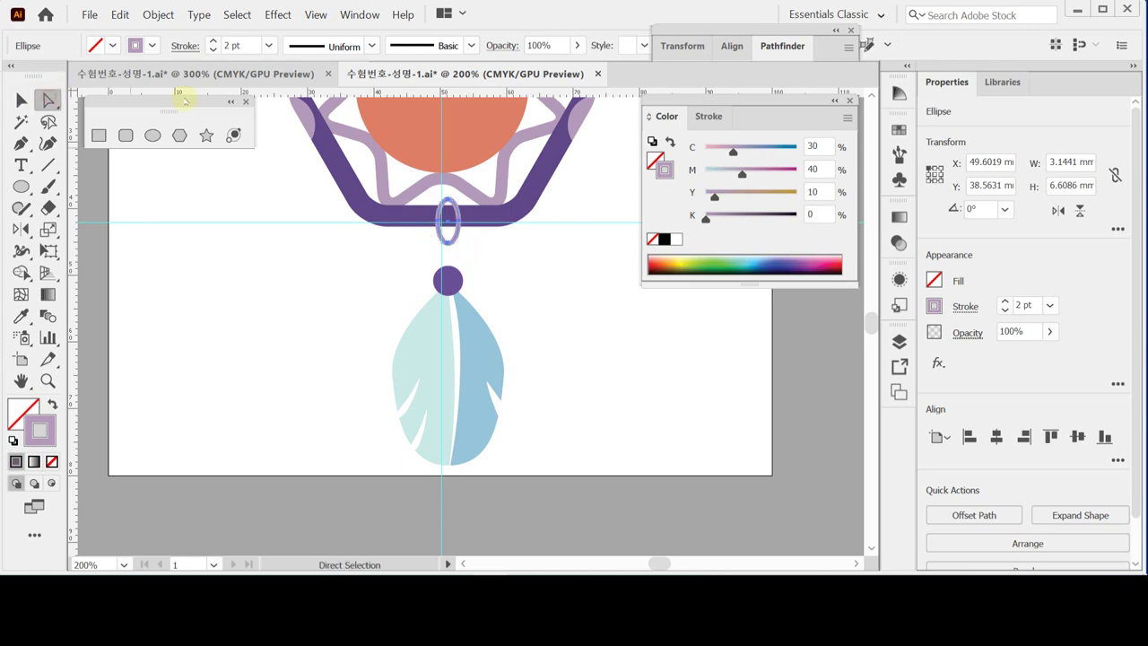
left_click(447, 241)
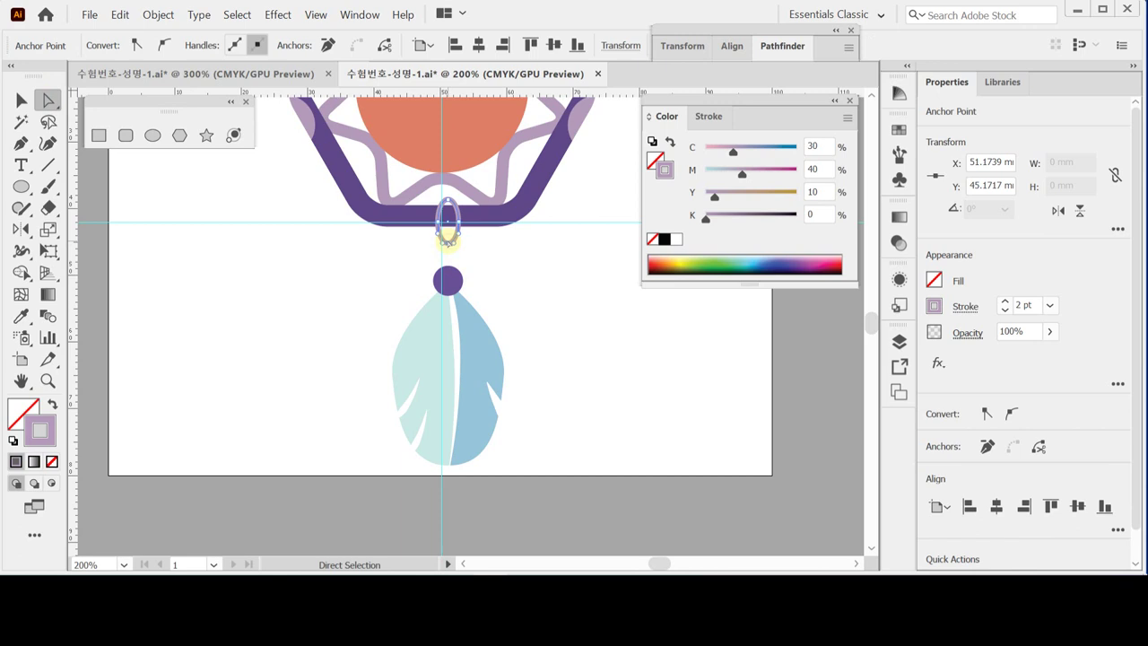
left_click(449, 278, "shift")
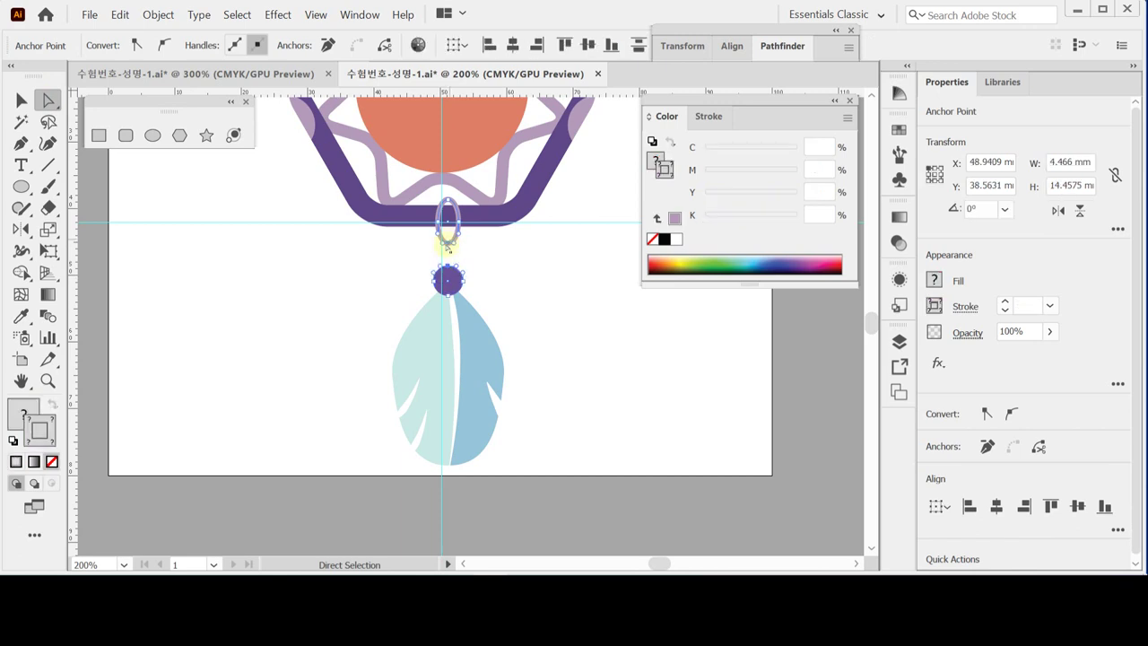
left_click(448, 248)
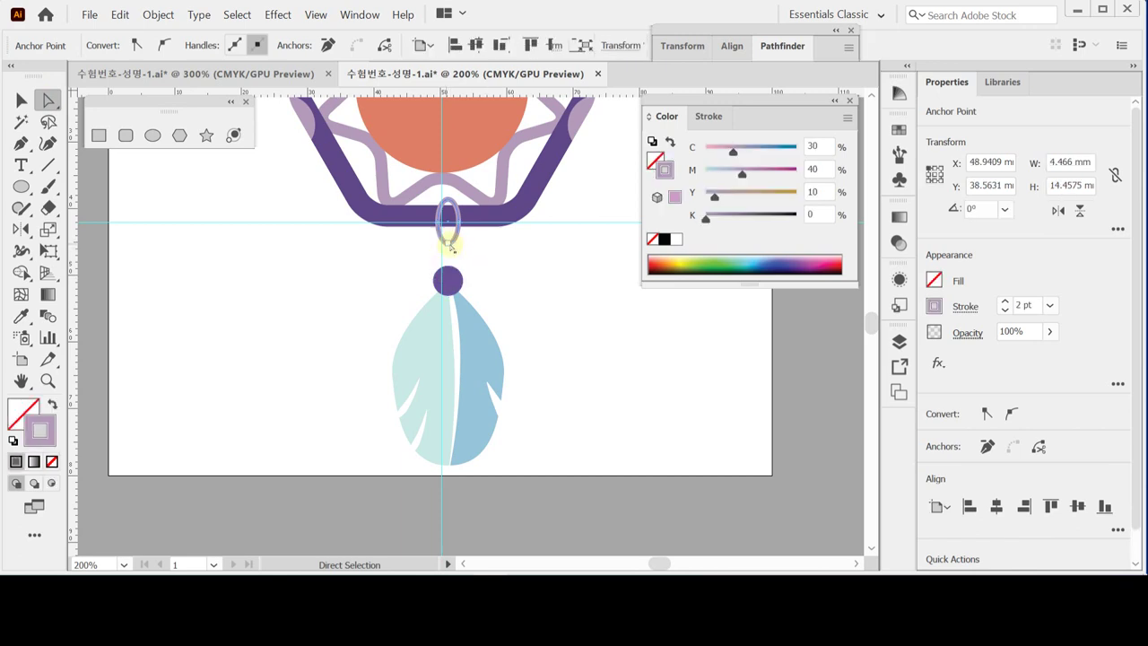
left_click_drag(447, 247, 448, 278)
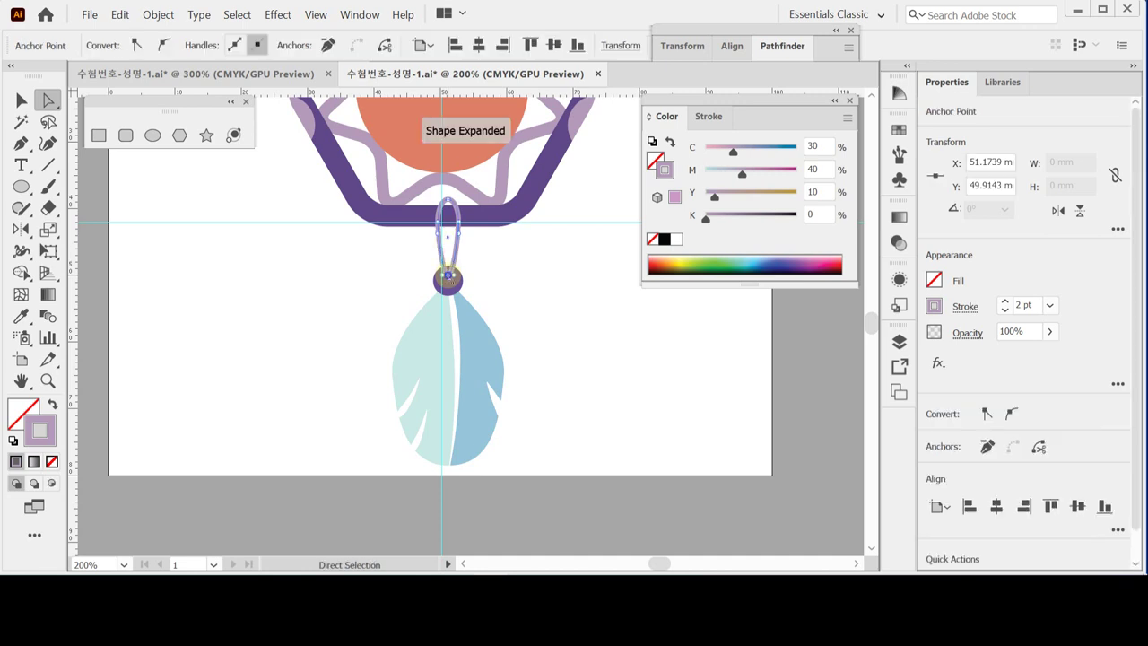
Step: Send the stretched loop behind the frame and the bead, and save the document
right_click(449, 278)
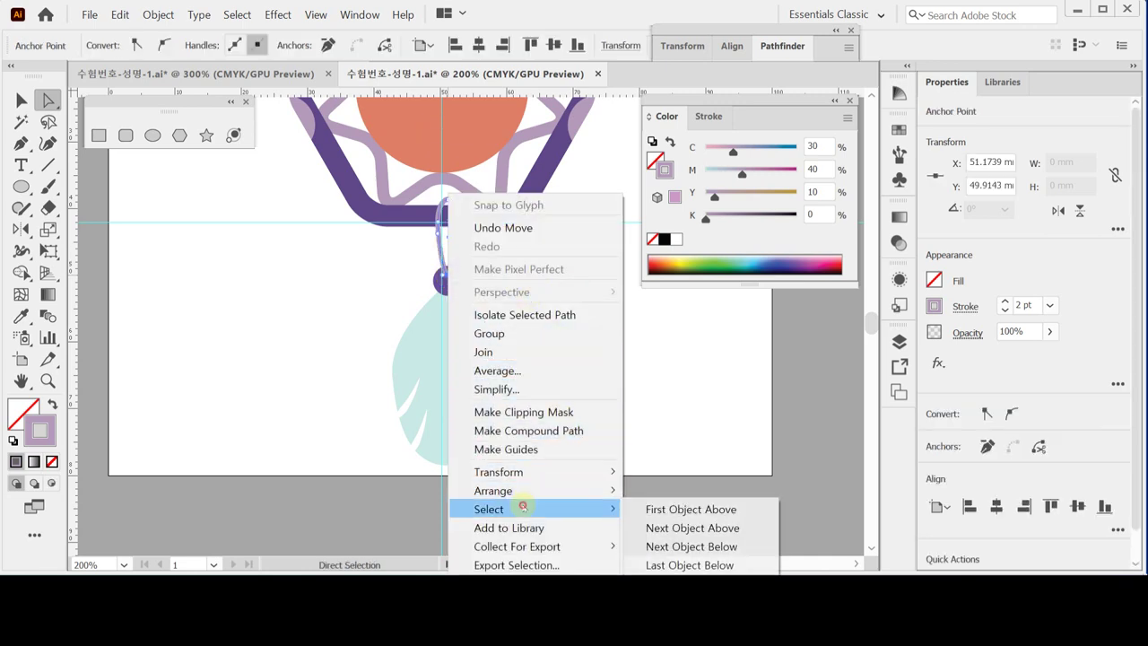
mouse_move(607, 491)
left_click(668, 468)
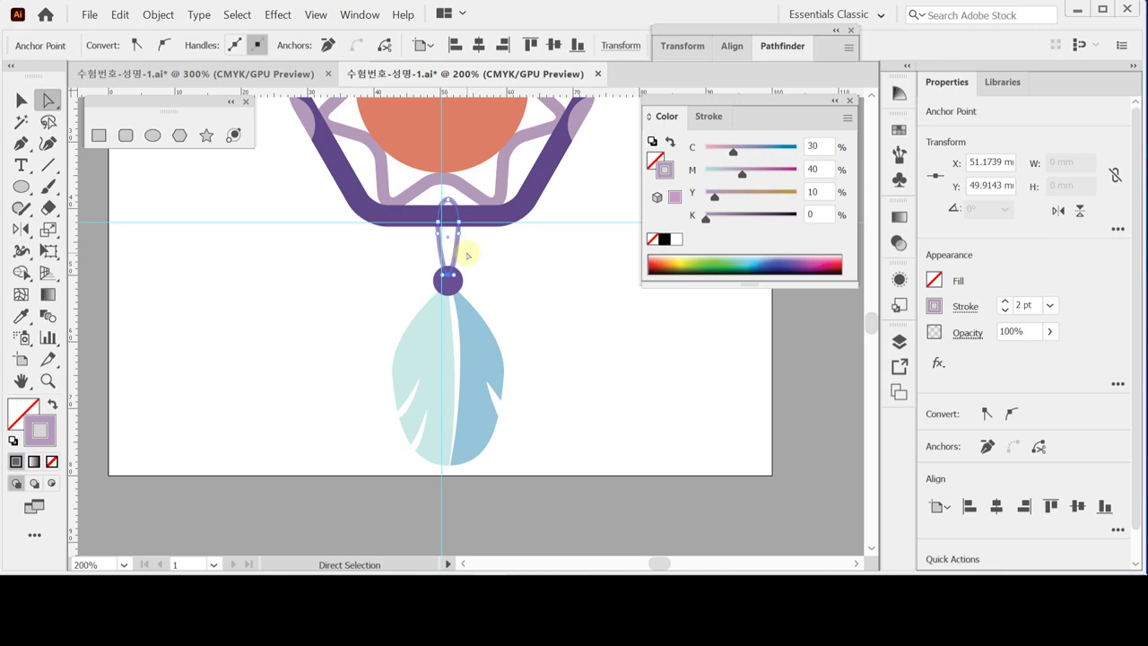
key("v")
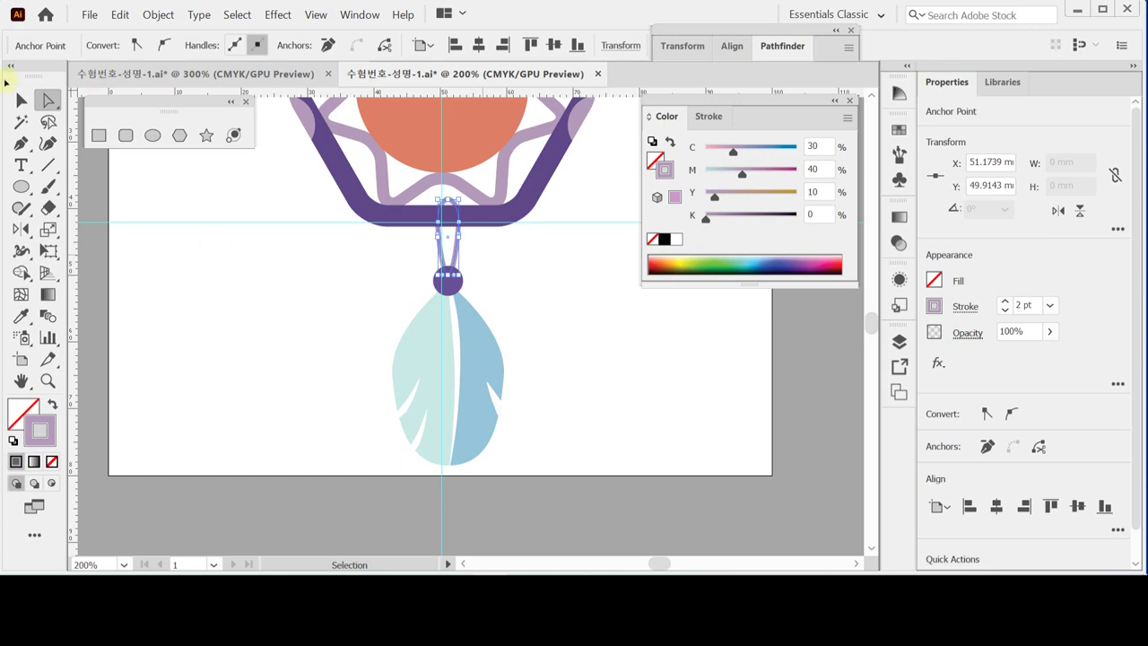
left_click(20, 100)
key("ctrl+s")
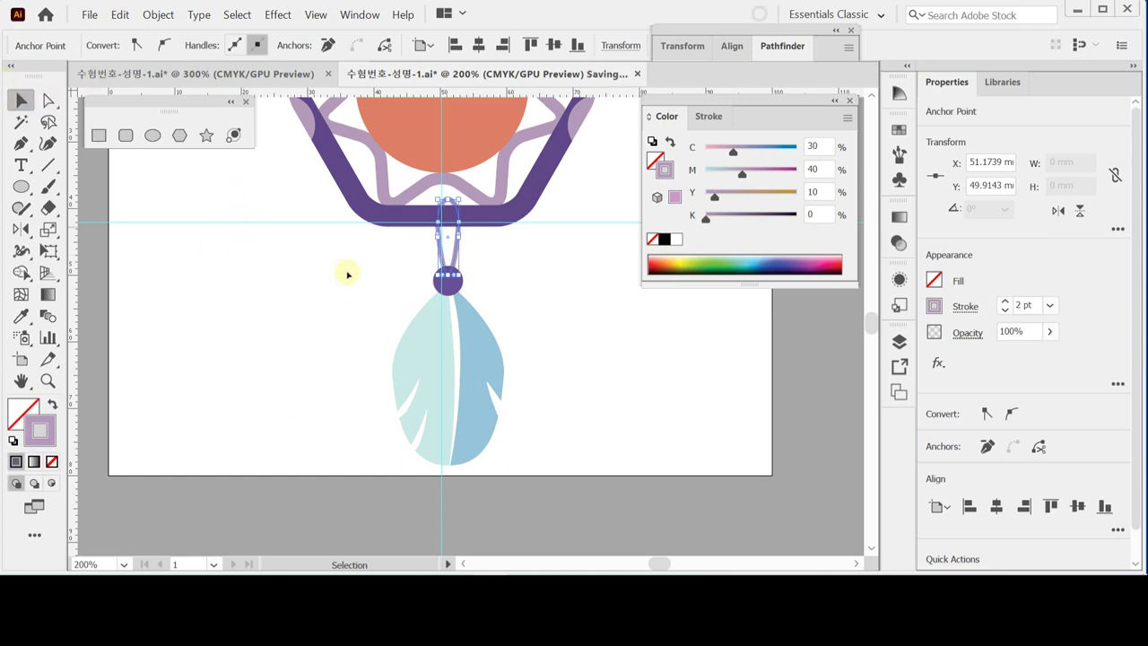
left_click(344, 260)
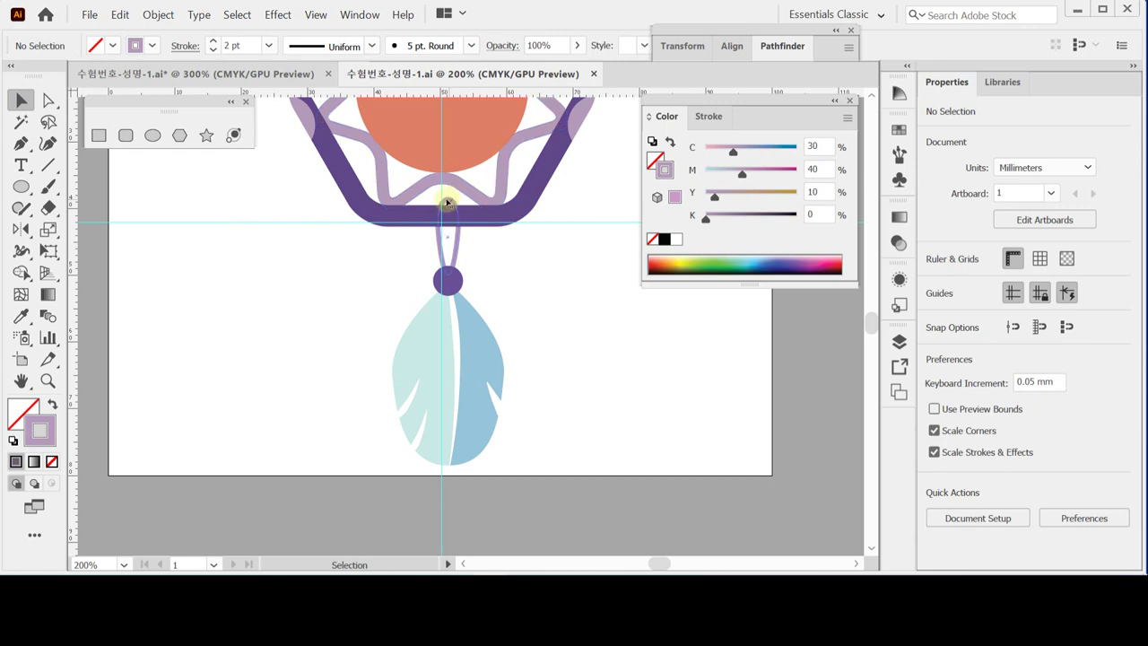
Step: Shorten the loop slightly from its upper end and move it up a little together with the bead and feather
left_click(450, 203)
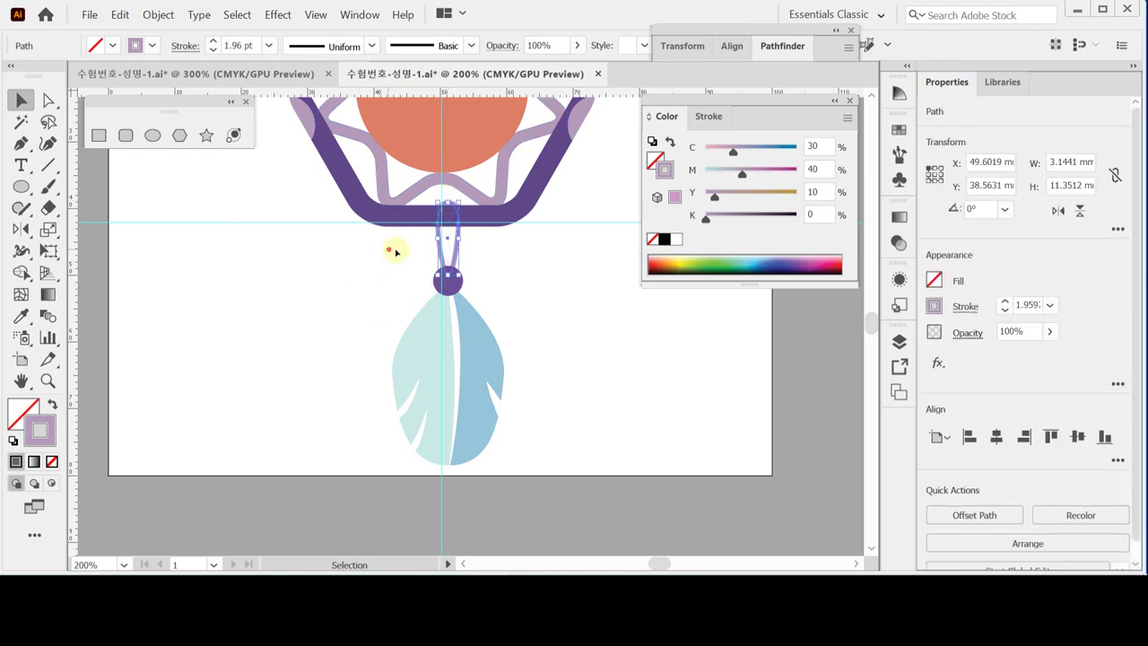
left_click(469, 366, "shift")
key("Up")
key("Up")
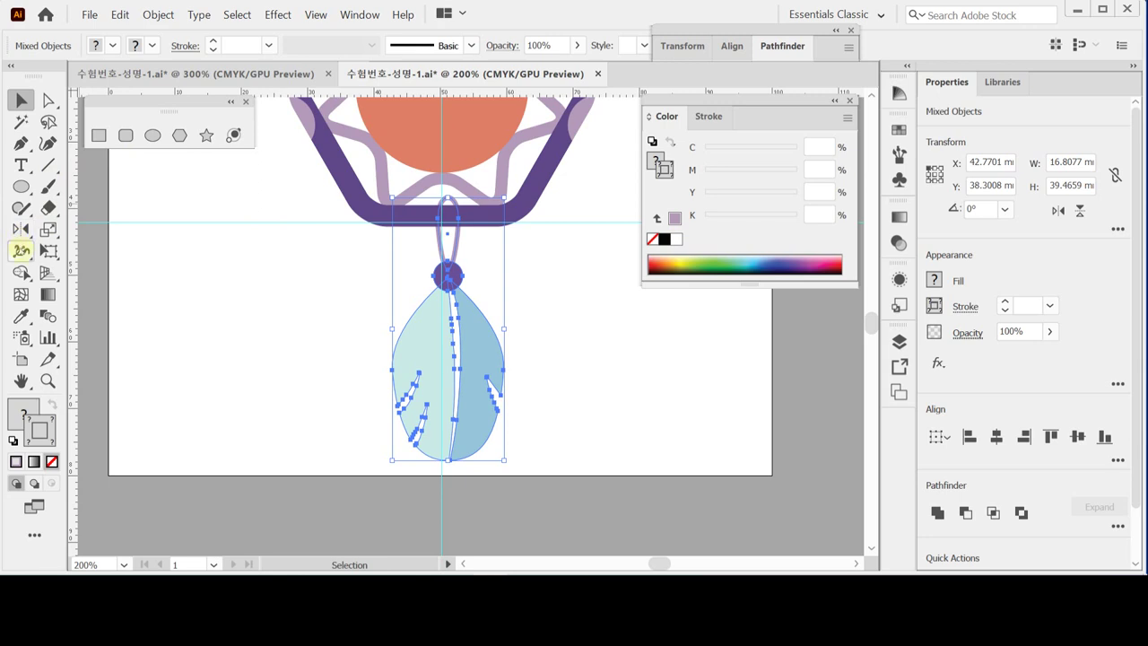
Step: Rotate the loop, bead and feather together by 5° and nudge them up slightly
left_click(20, 229)
left_click_drag(21, 229, 54, 231)
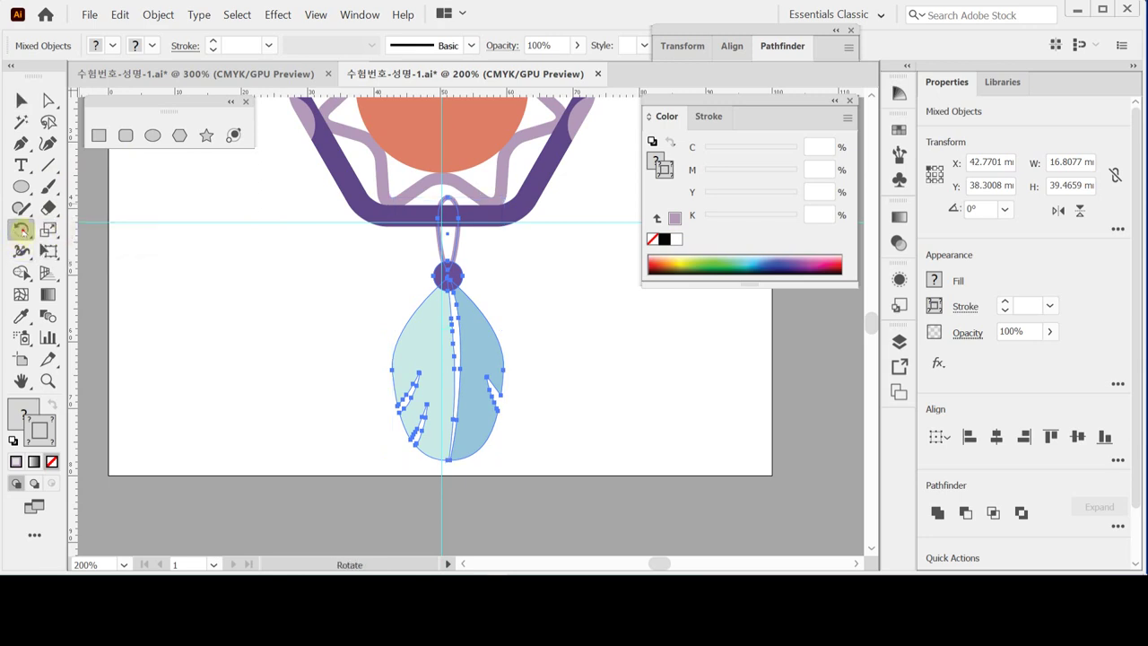
double_click(21, 230)
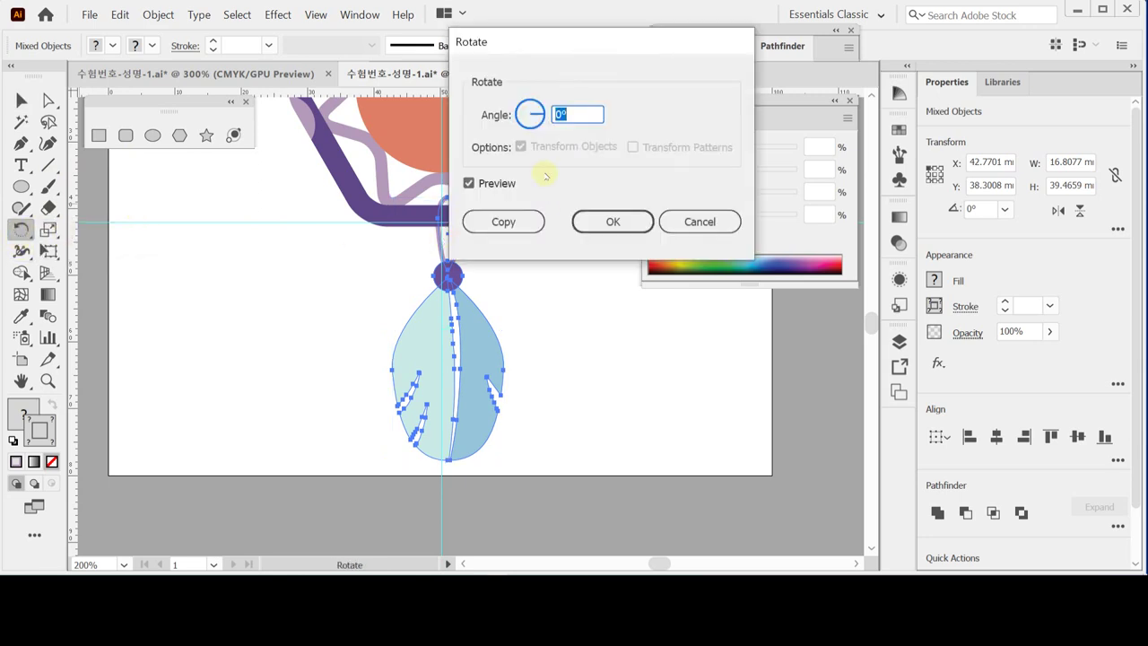
type("5")
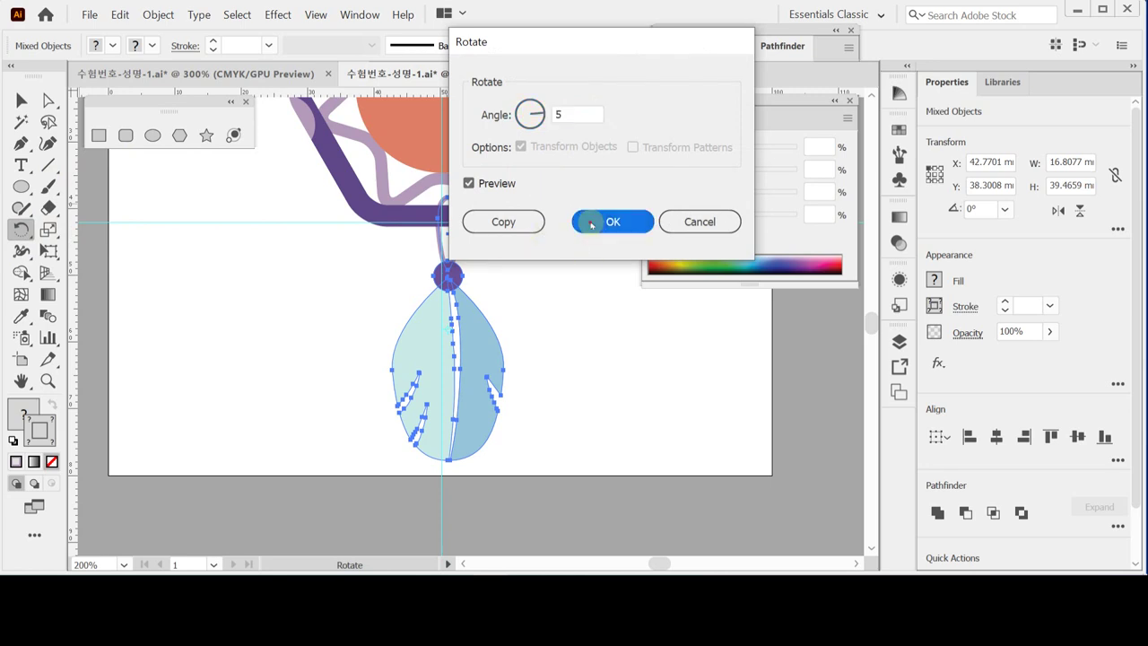
left_click(584, 221)
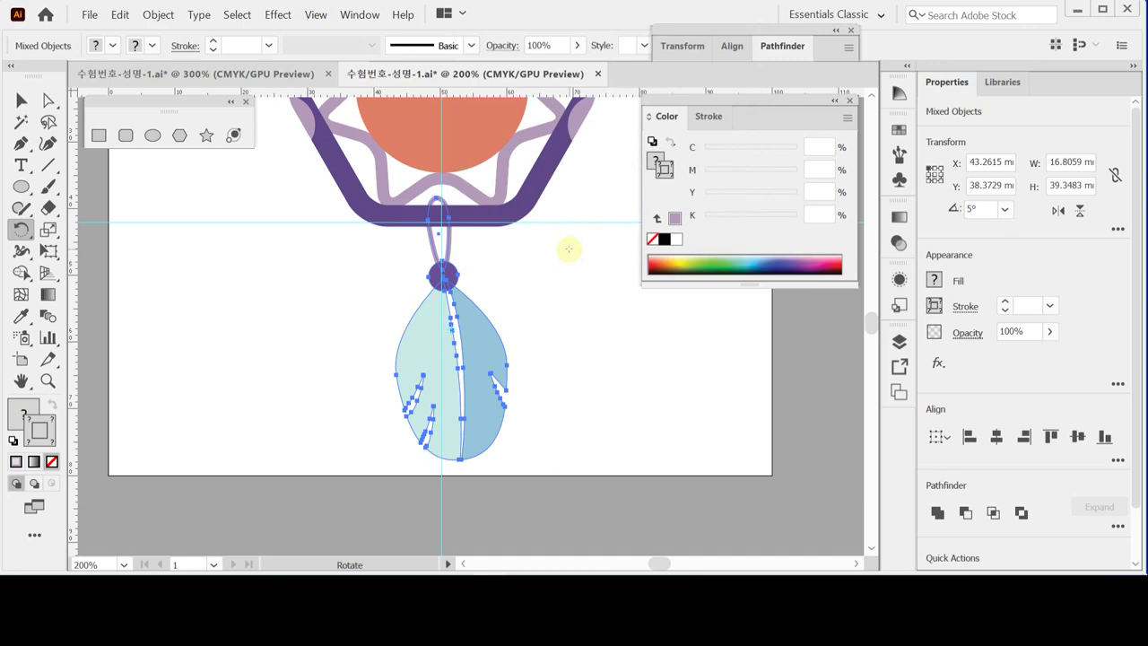
key("Up")
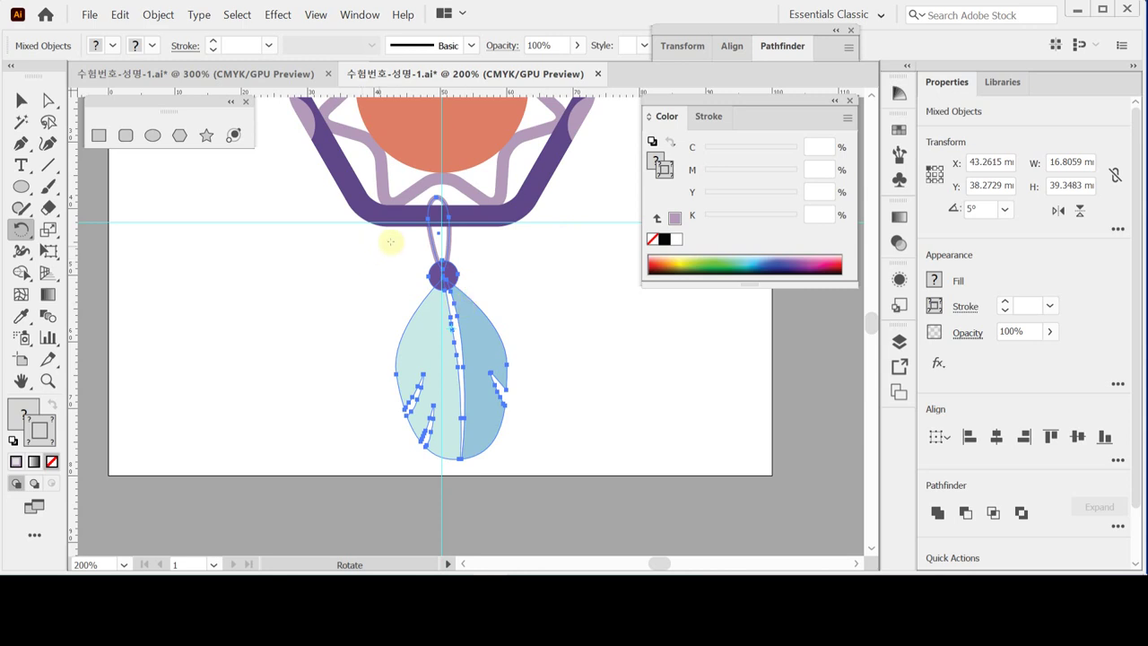
Step: Cut the light-purple loop into two halves with the Scissors tool at its uppermost and lowest anchor points
left_click(19, 98)
left_click(257, 232)
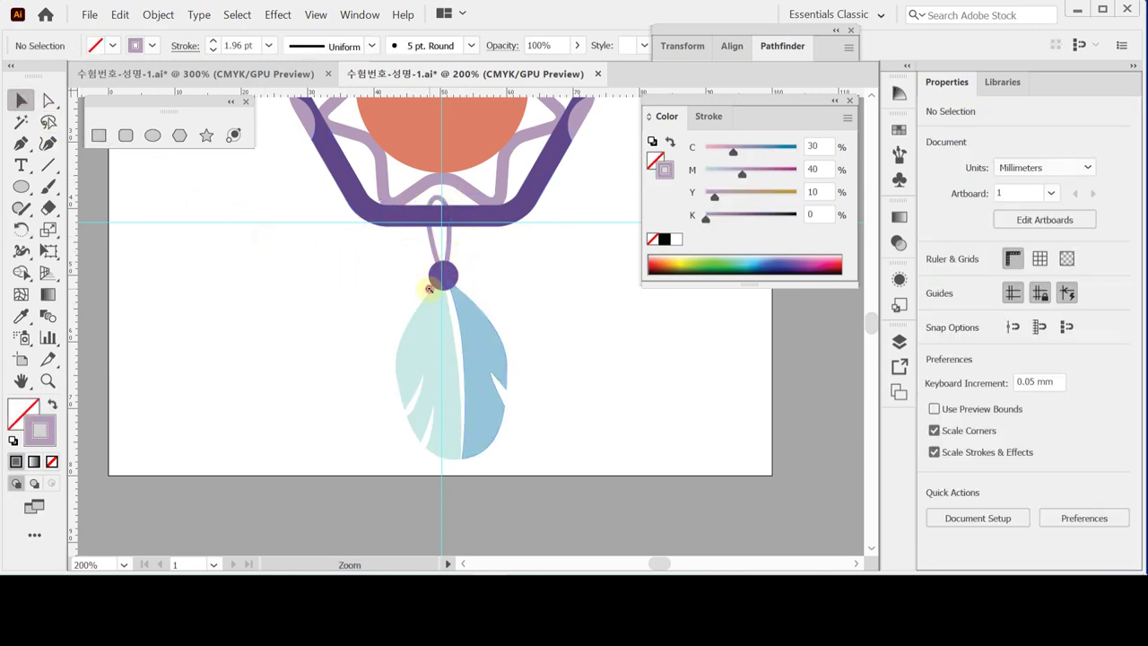
scroll(430, 287, "up", 1)
scroll(512, 266, "up", 1)
left_click_drag(441, 290, 413, 271)
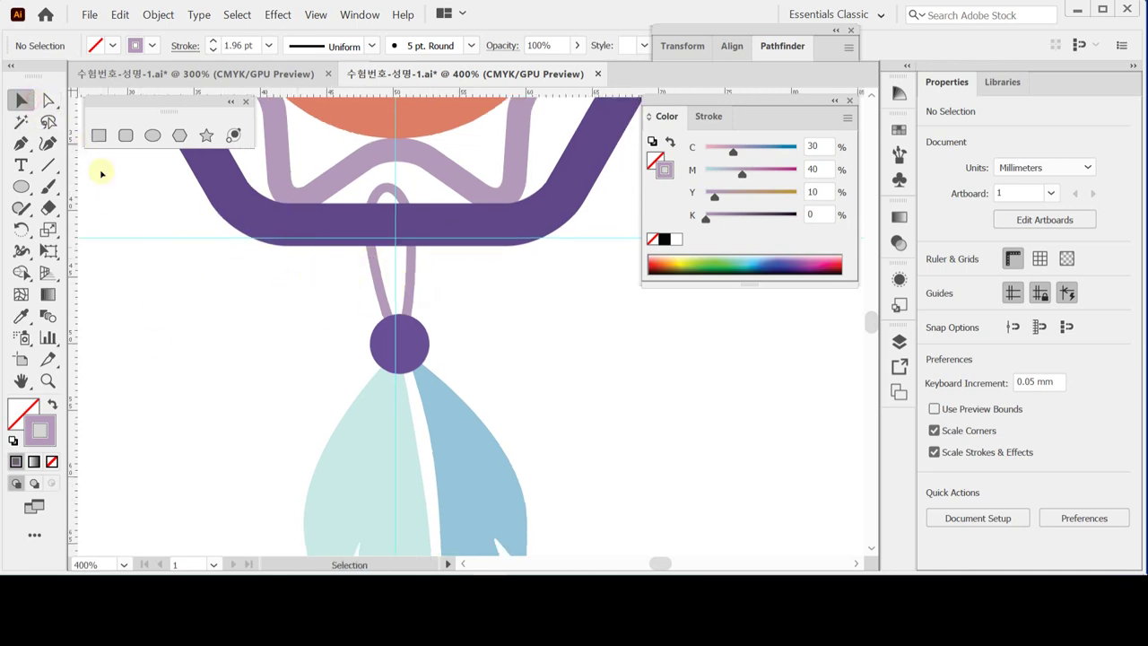
left_click(414, 284)
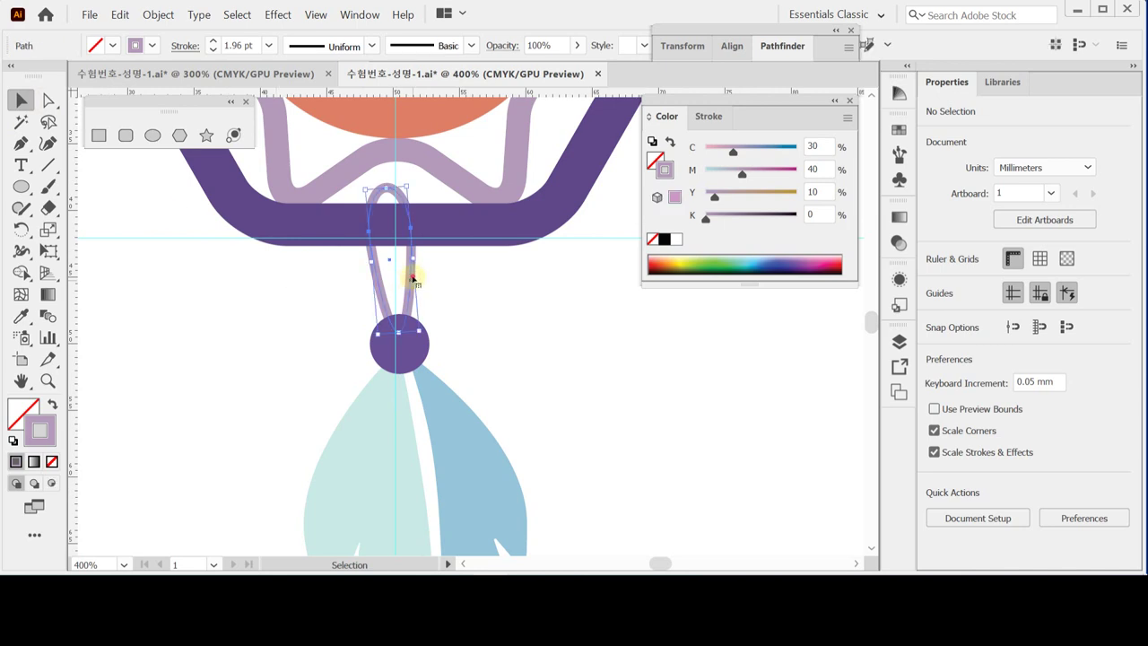
double_click(413, 282)
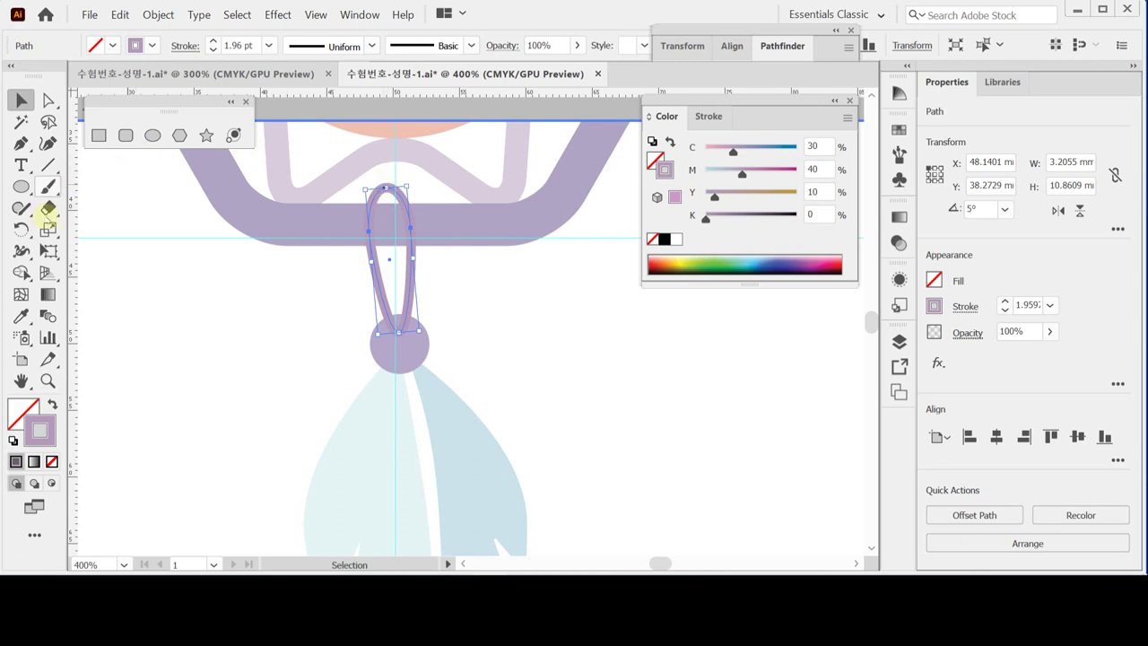
left_click(49, 207)
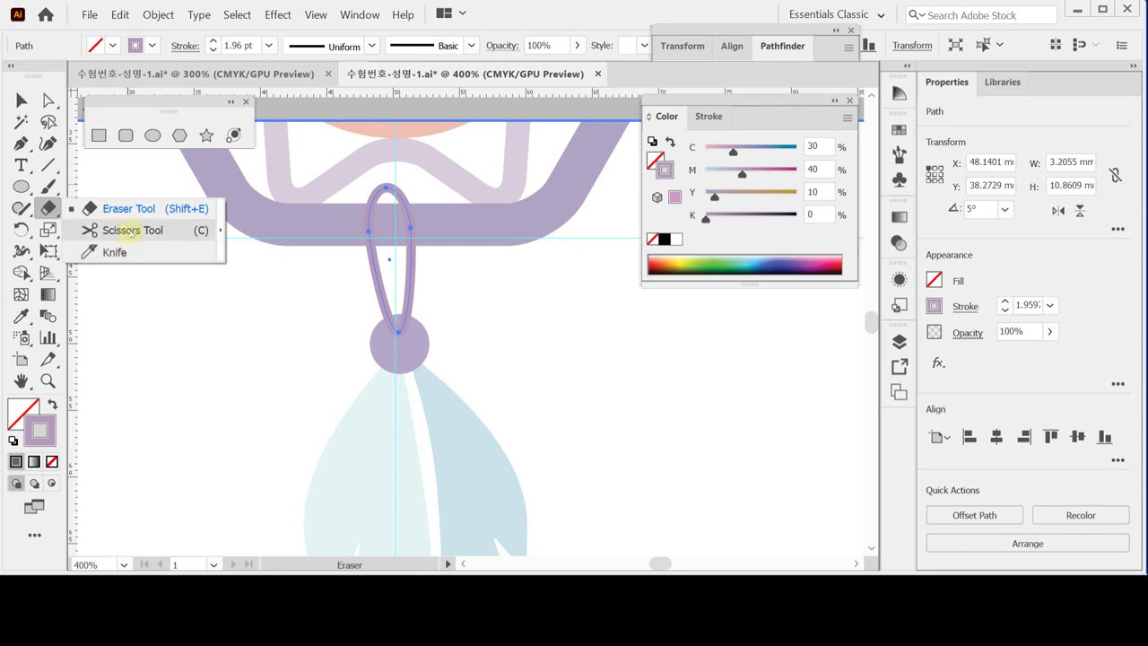
left_click(131, 230)
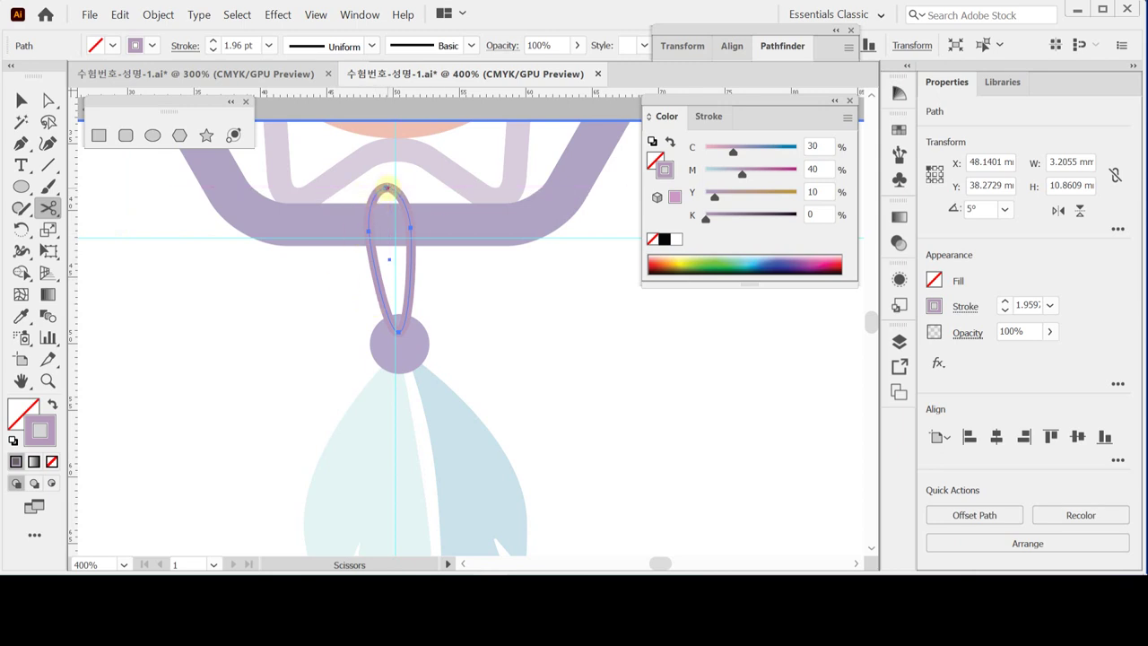
left_click(386, 189)
left_click(398, 332)
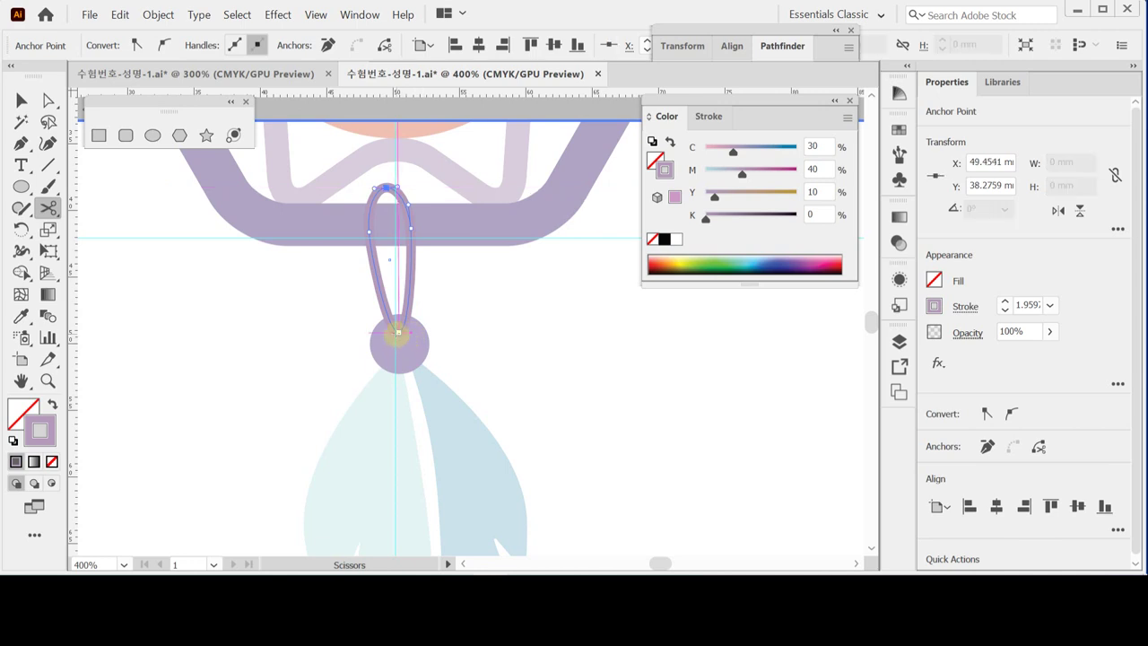
left_click(398, 333)
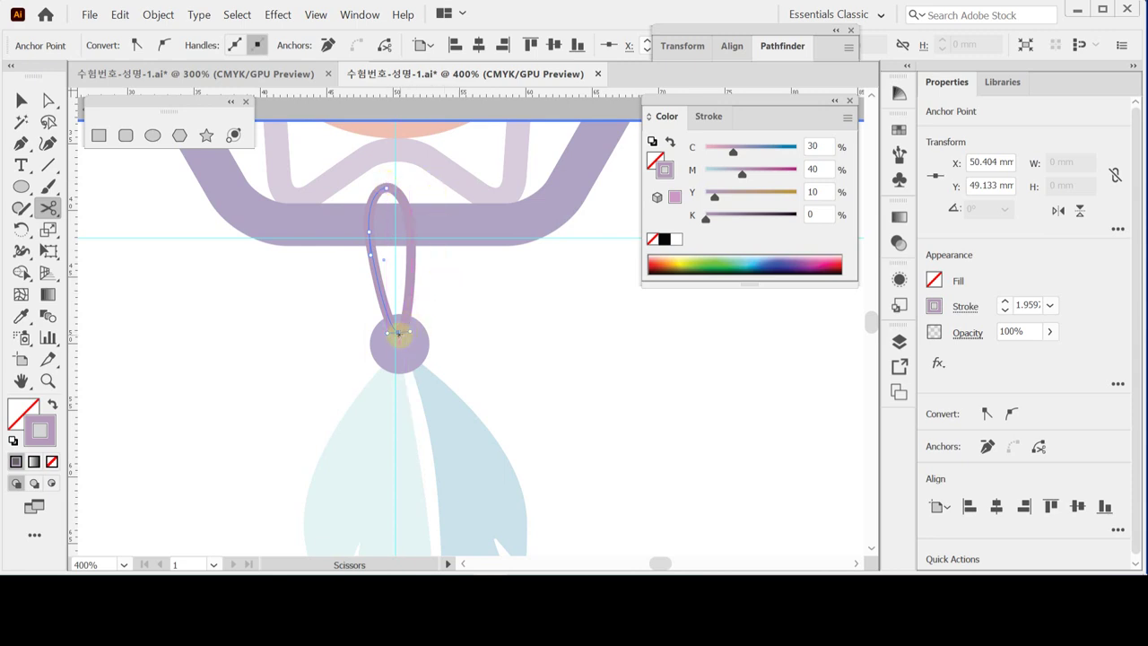
Step: Leave isolation mode, save the document and deselect the cut loop
left_click(396, 187)
left_click(405, 318)
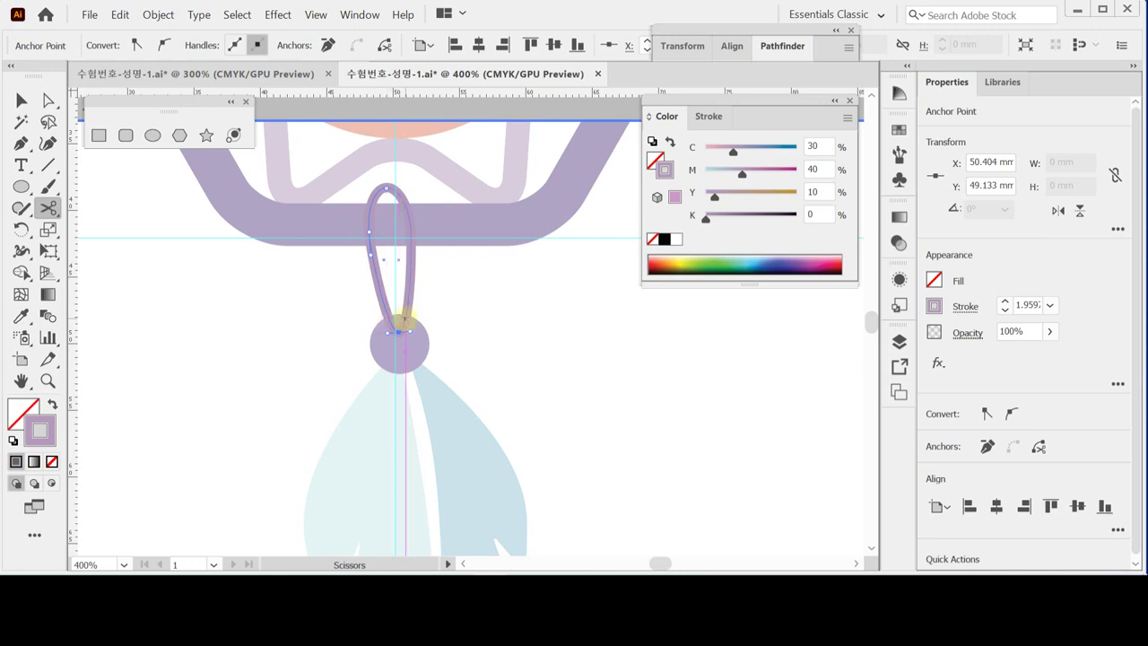
key("Escape")
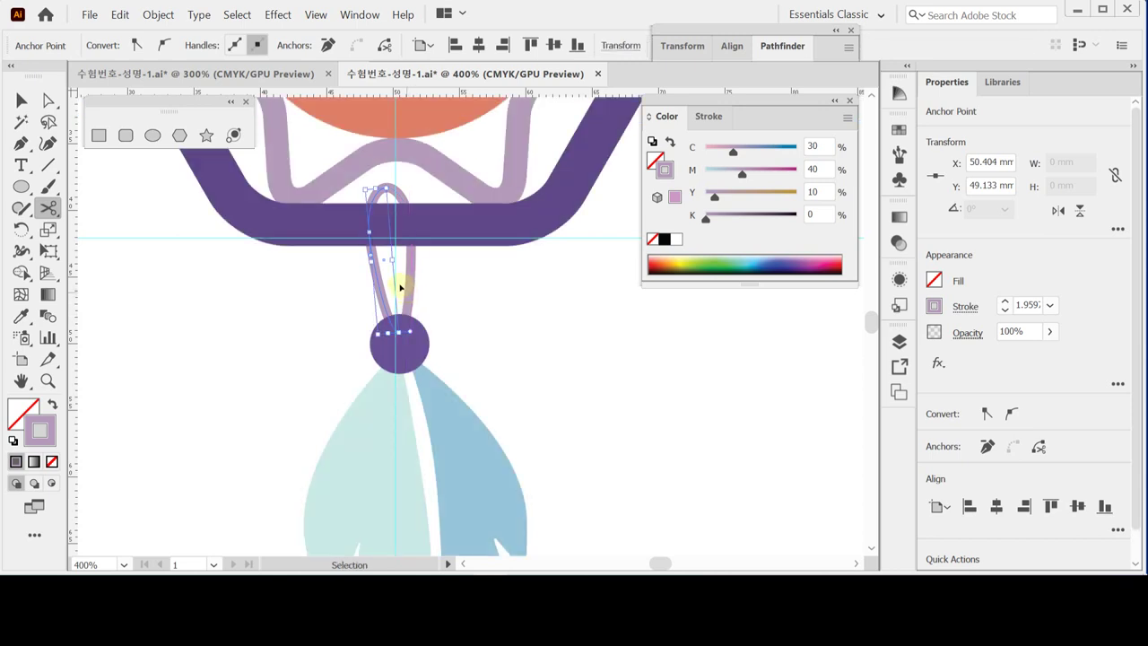
key("ctrl+s")
key("v")
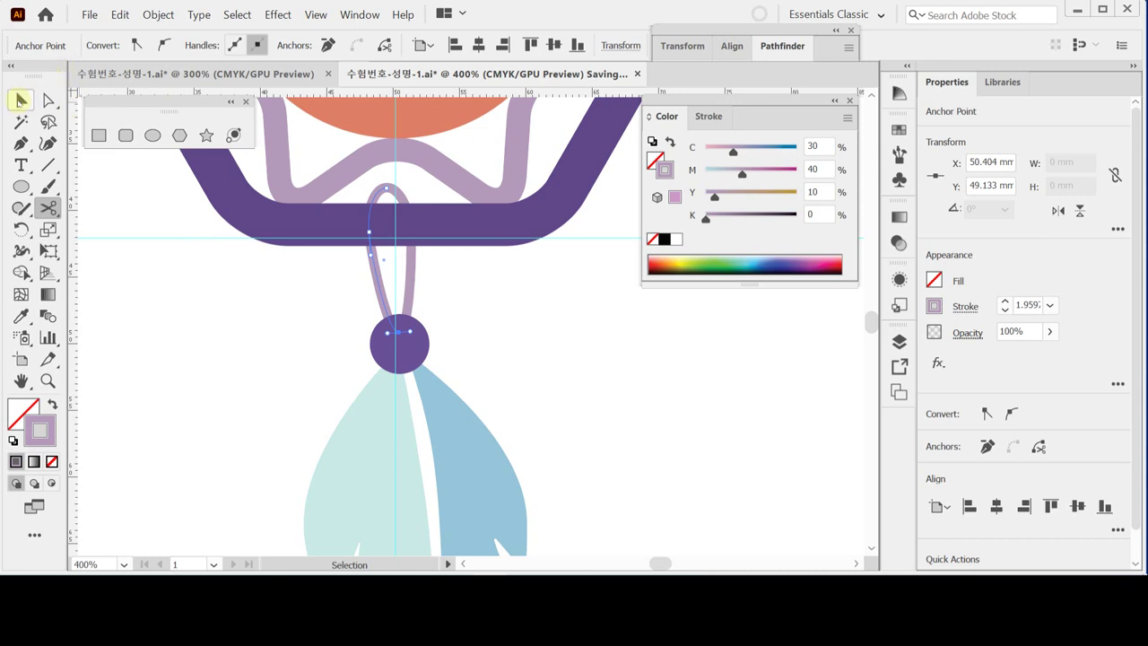
left_click(357, 272)
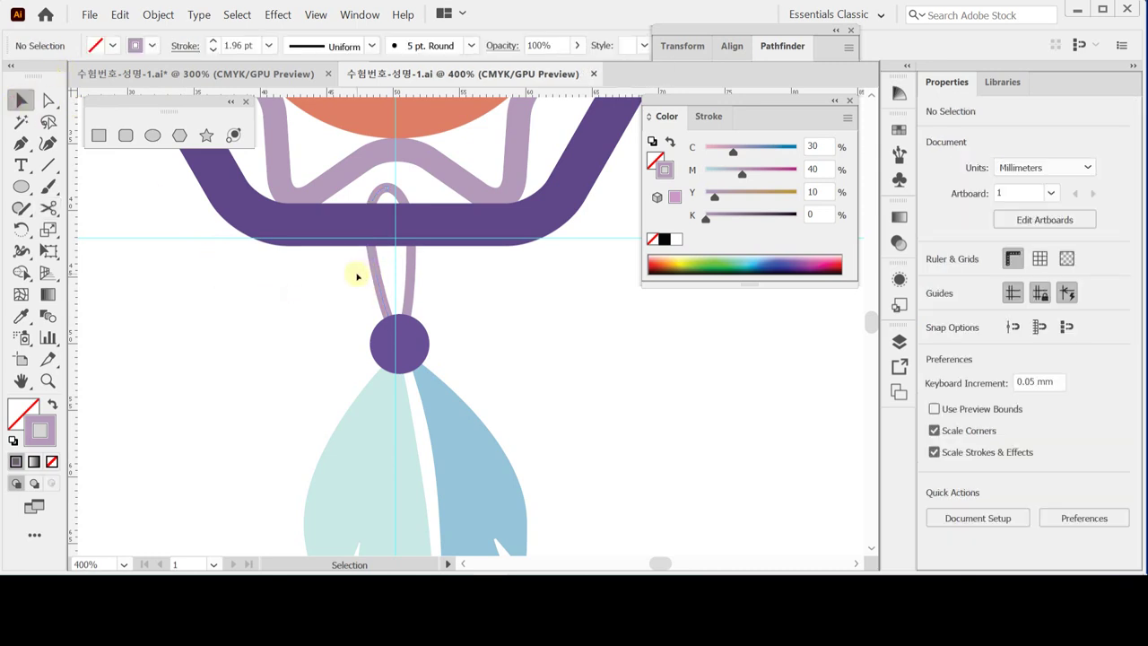
left_click(388, 288)
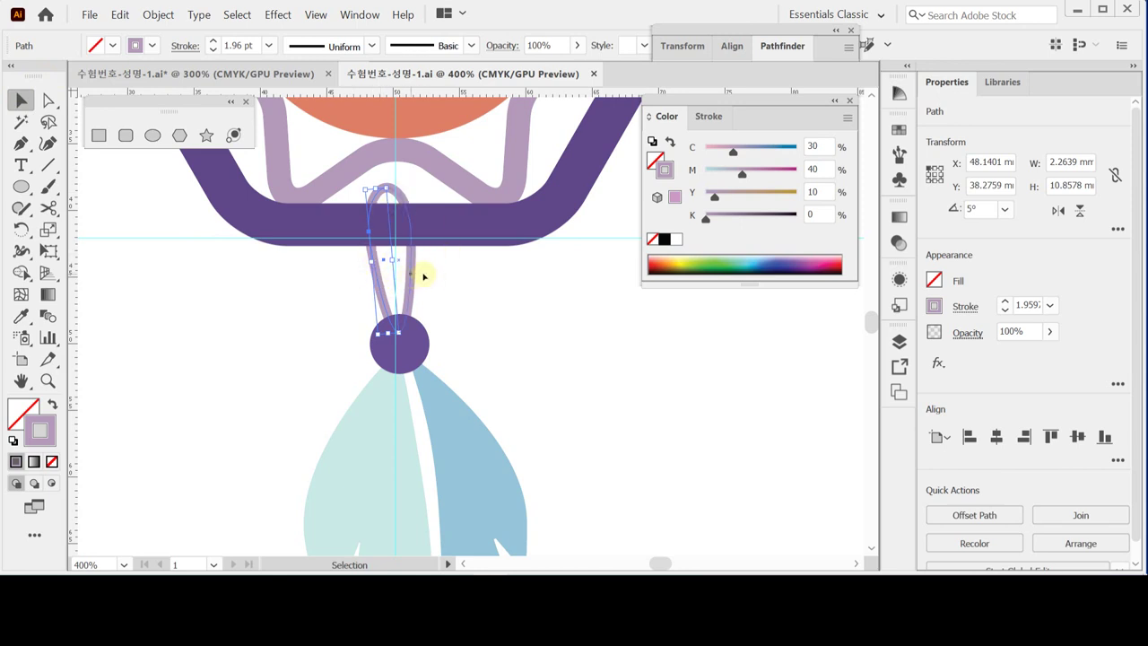
left_click(330, 259)
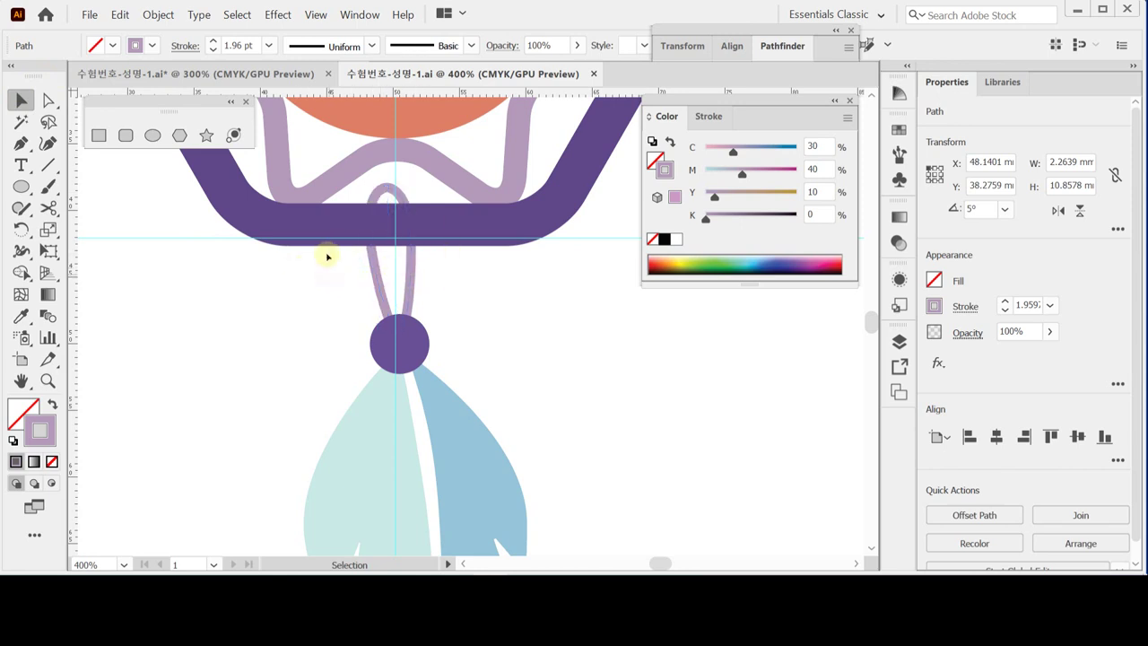
right_click(381, 280)
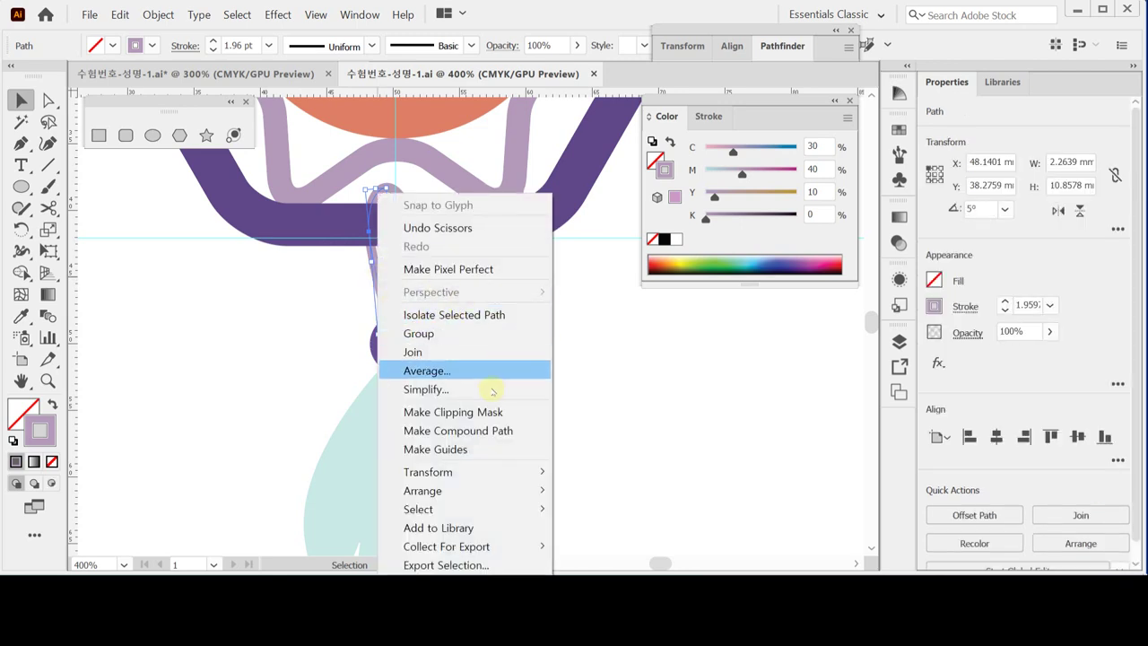
mouse_move(444, 495)
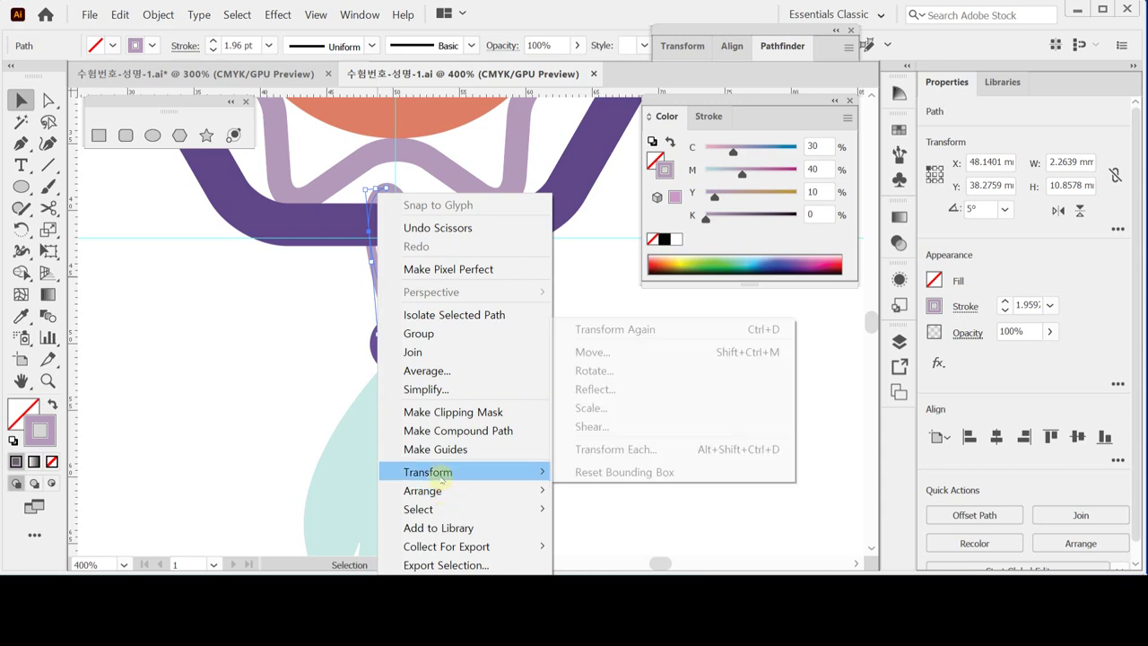
left_click(243, 330)
Step: Bring both loop halves, the bead and the feather to the front of the frame
left_click_drag(295, 302, 440, 413)
right_click(409, 353)
mouse_move(487, 265)
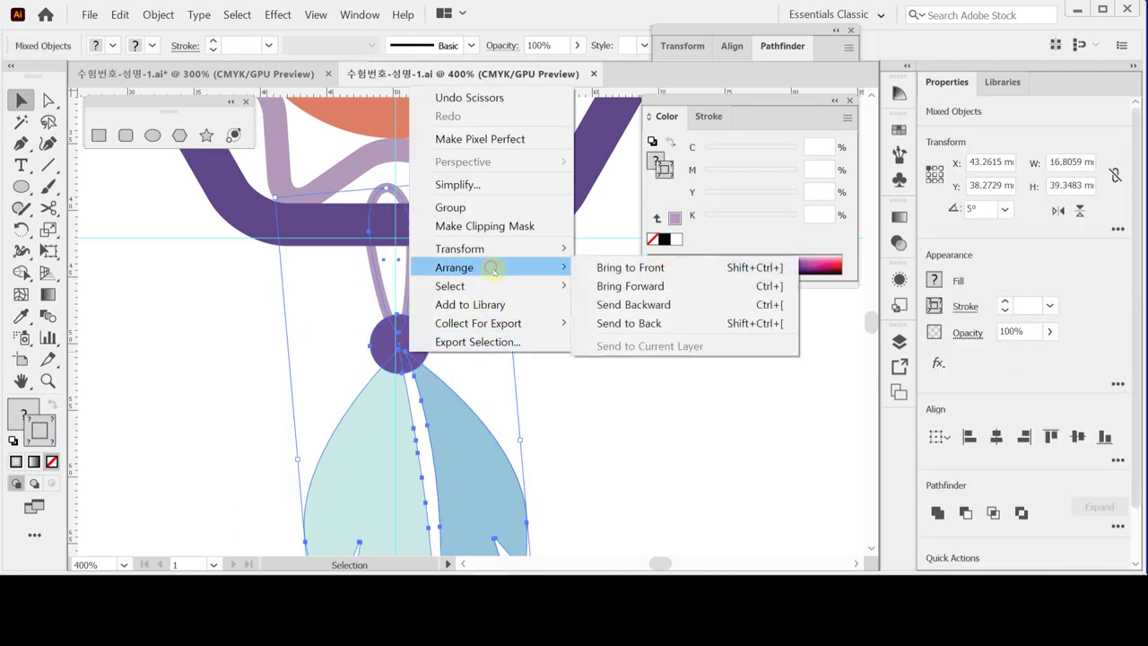
left_click(613, 266)
left_click(559, 352)
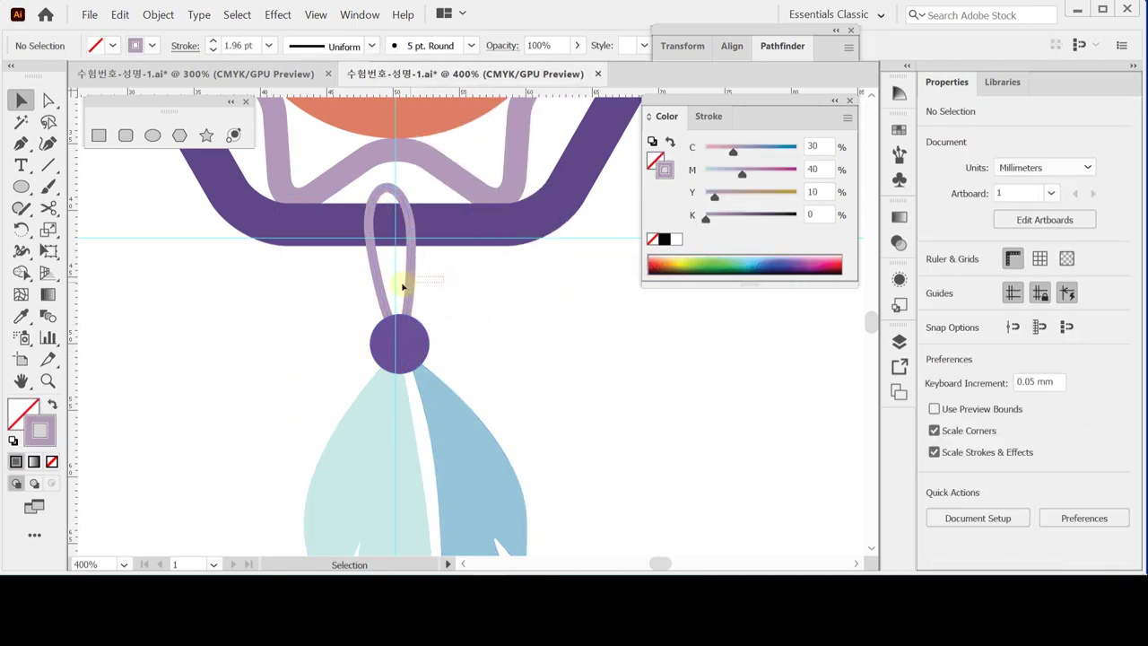
Step: Send the right half of the loop to the back, behind the hexagonal frame
right_click(412, 289)
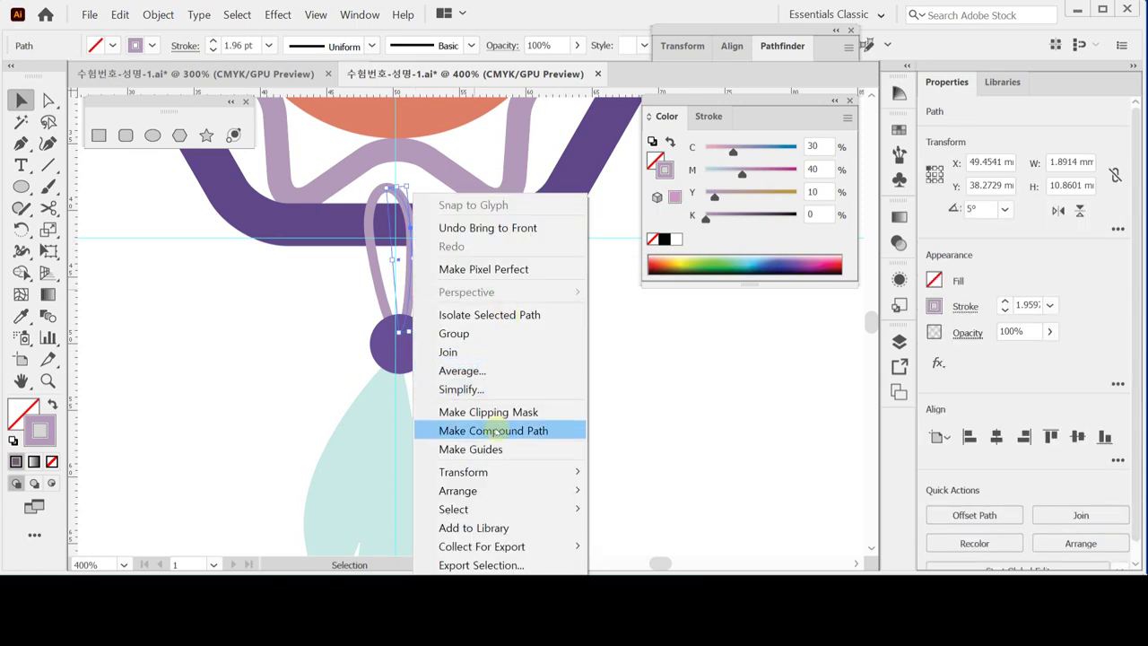
mouse_move(480, 492)
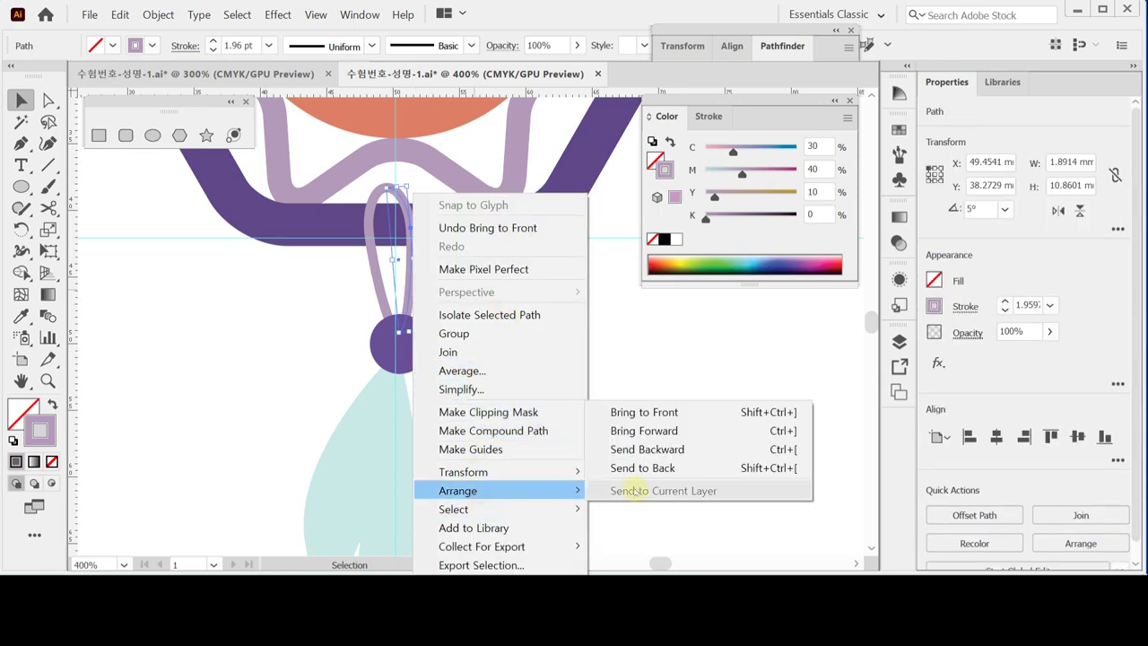
left_click(642, 467)
left_click(481, 301)
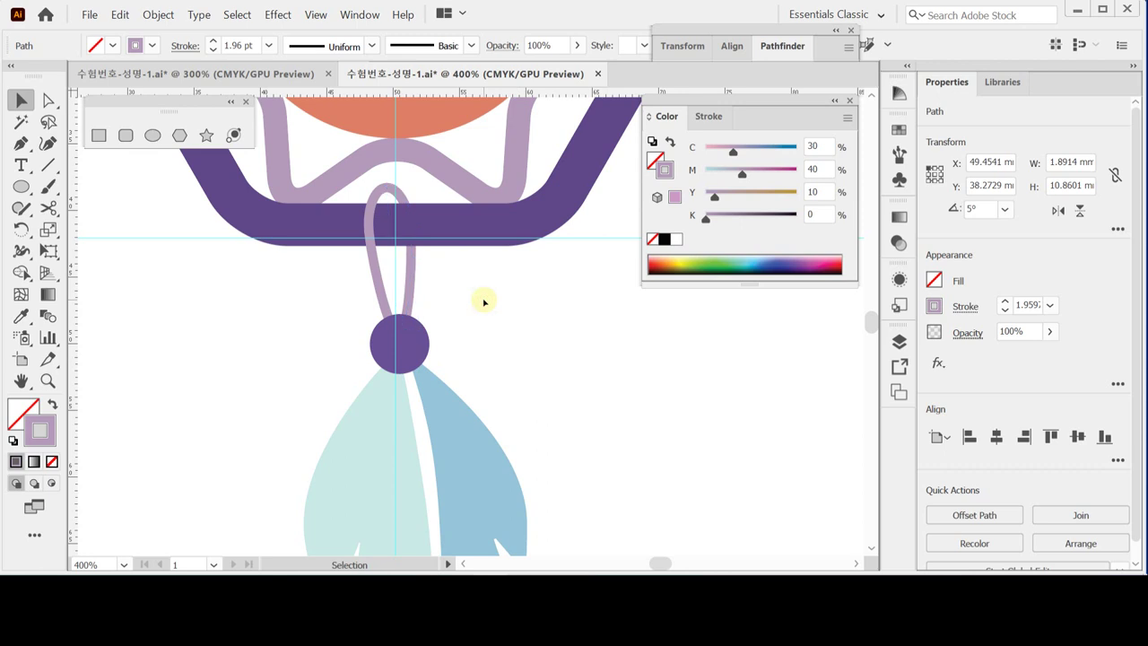
Step: Convert the strokes of both loop halves to outlines with Outline Stroke and save the document
left_click(395, 325)
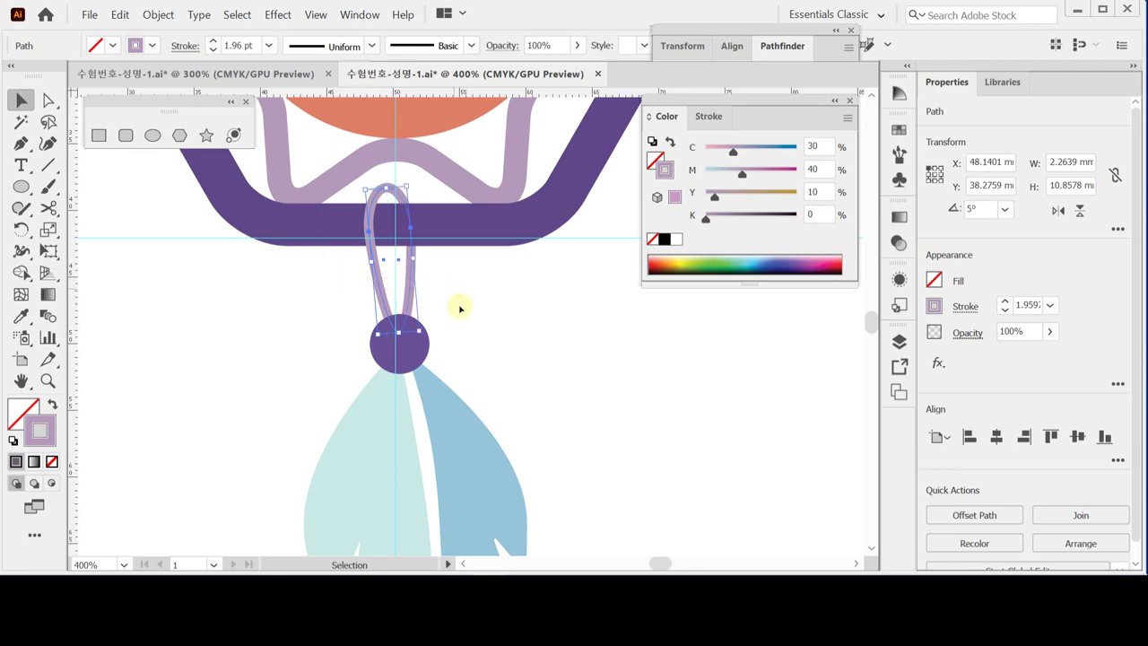
left_click(406, 287, "shift")
left_click(157, 14)
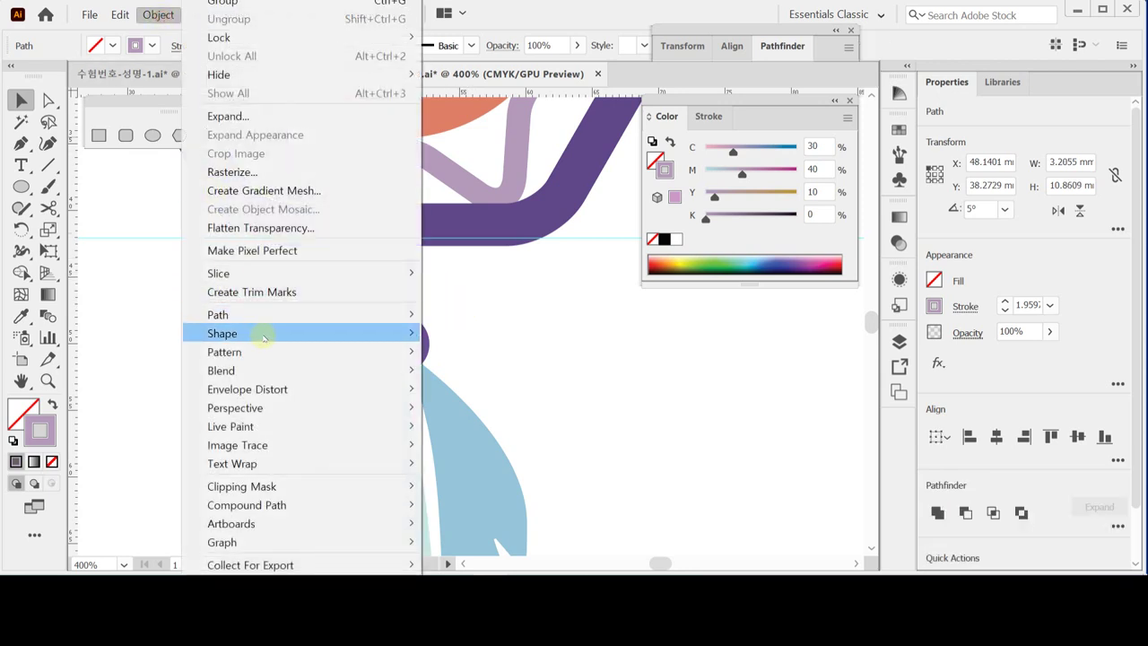
mouse_move(258, 316)
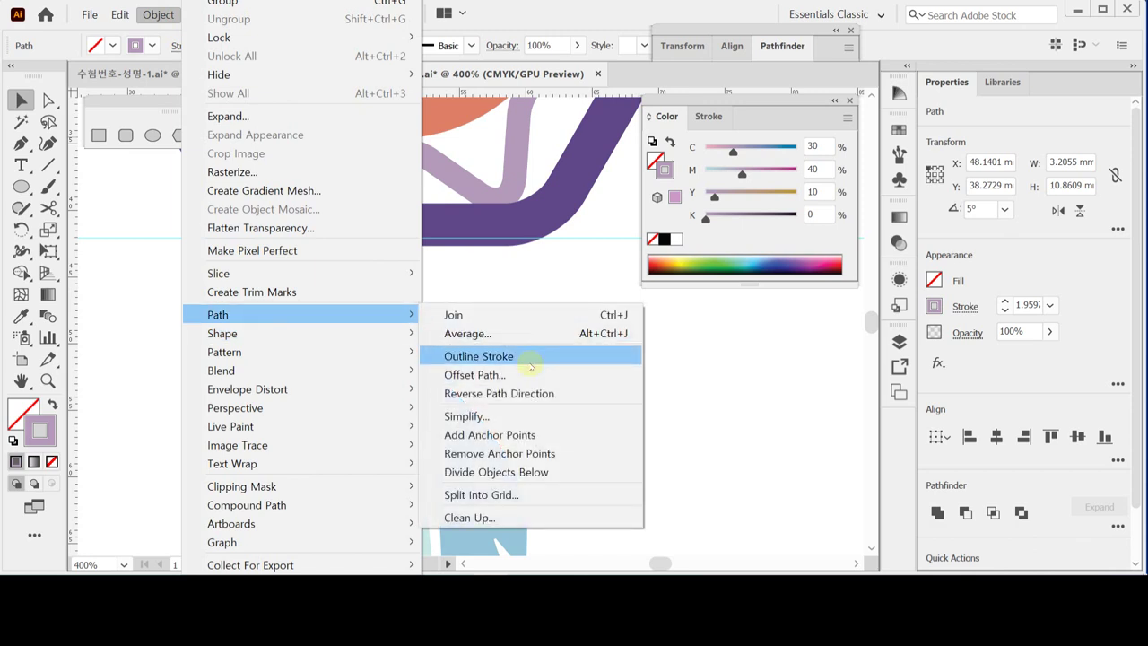
left_click(530, 358)
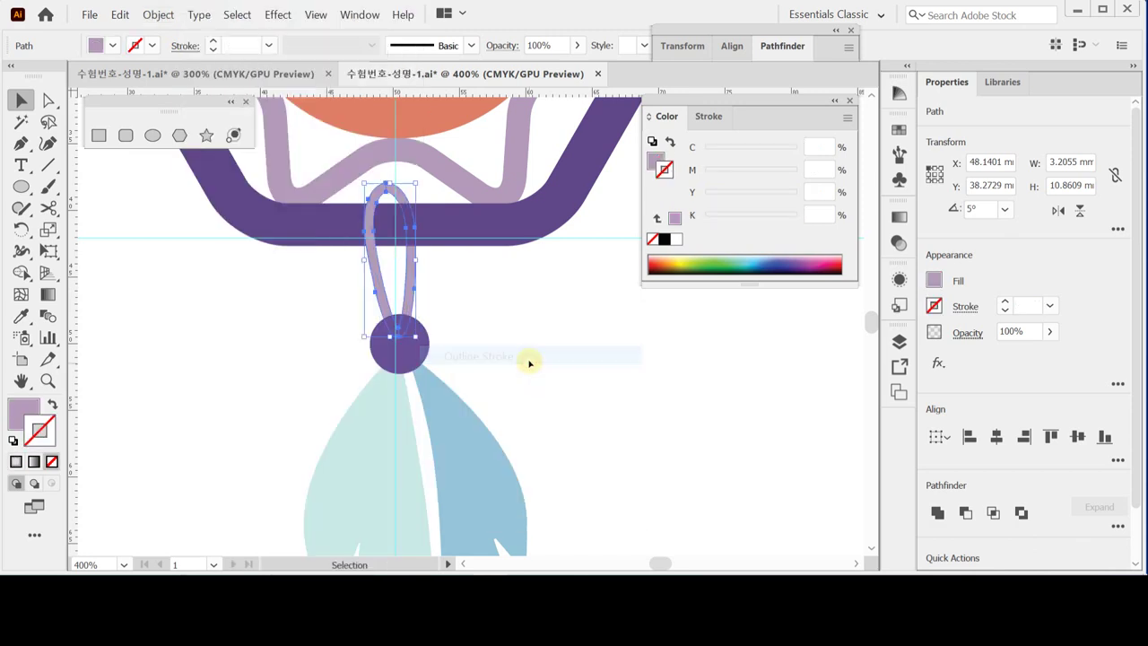
left_click(487, 298)
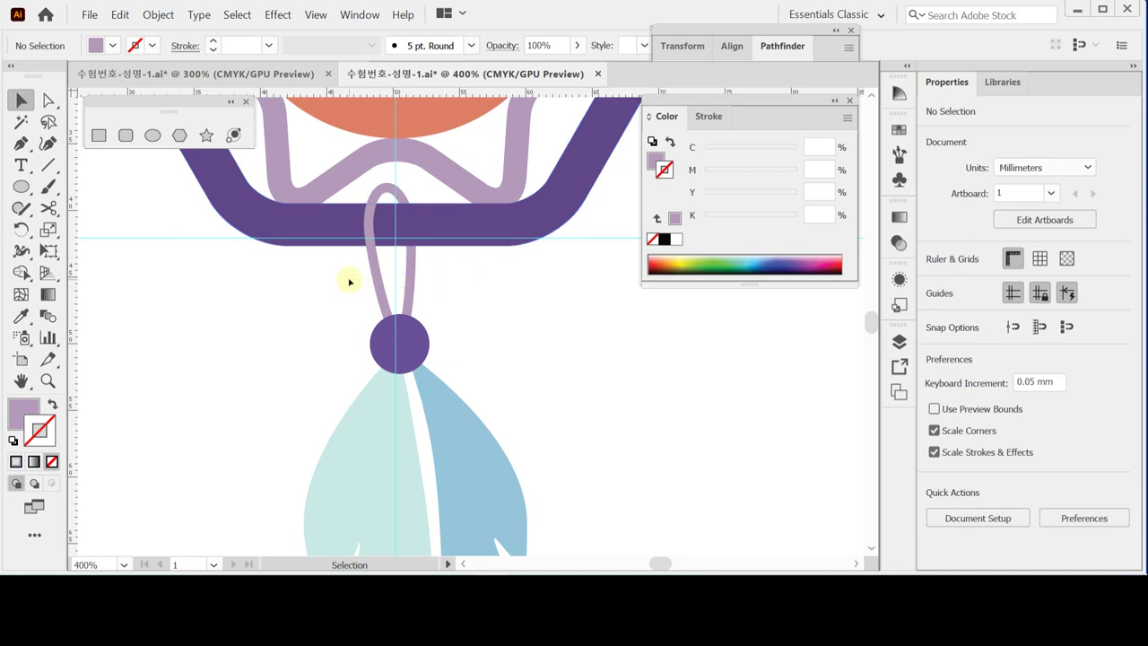
key("ctrl")
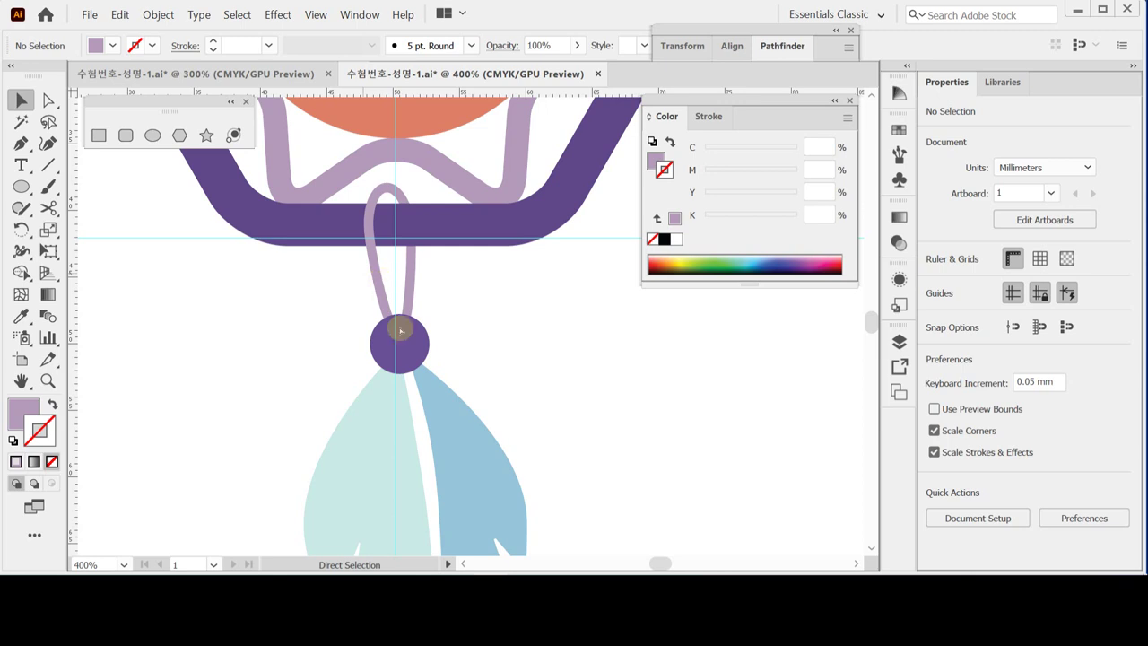
key("ctrl+s")
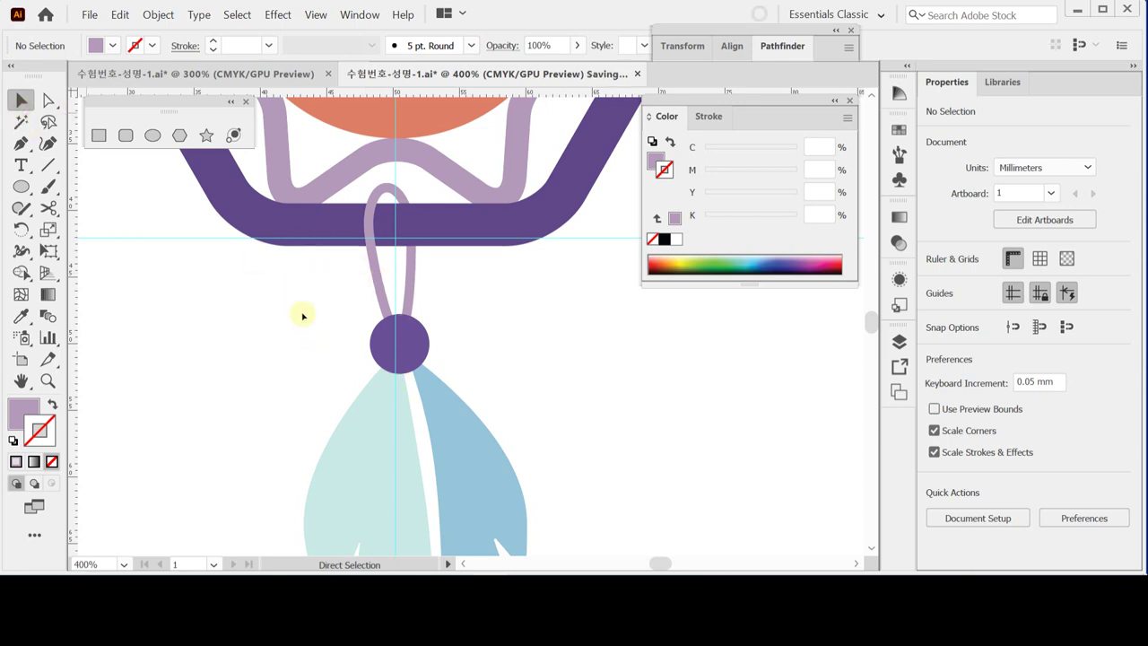
Step: Make a uniformly scaled 70% copy of the loop, bead and feather
left_click_drag(320, 290, 471, 425)
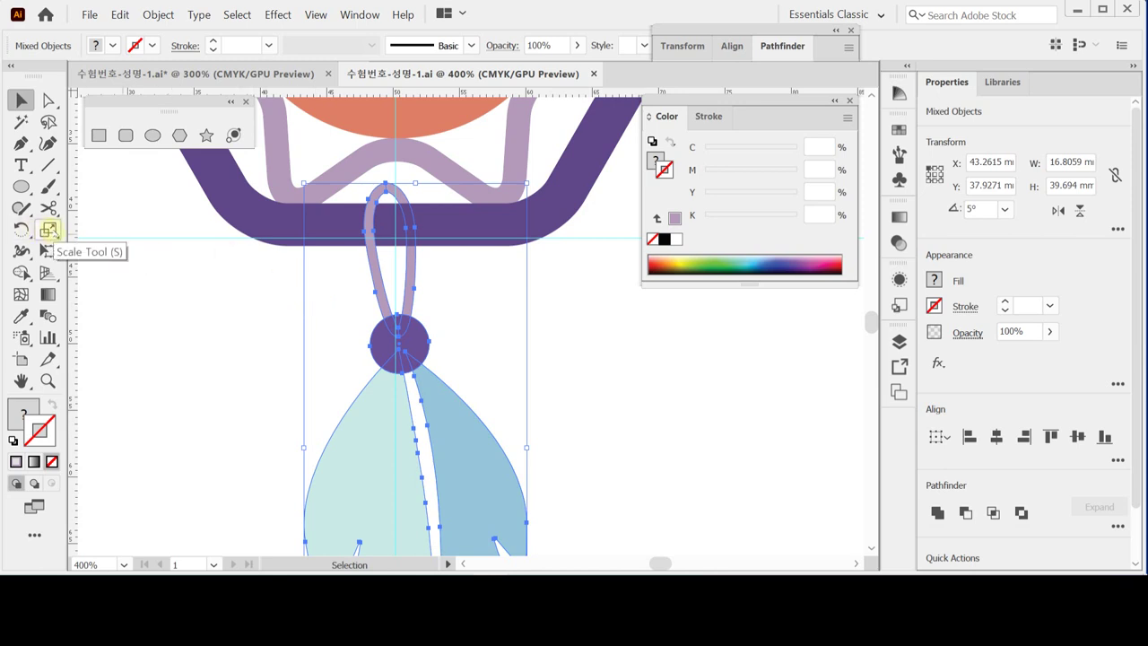
double_click(48, 230)
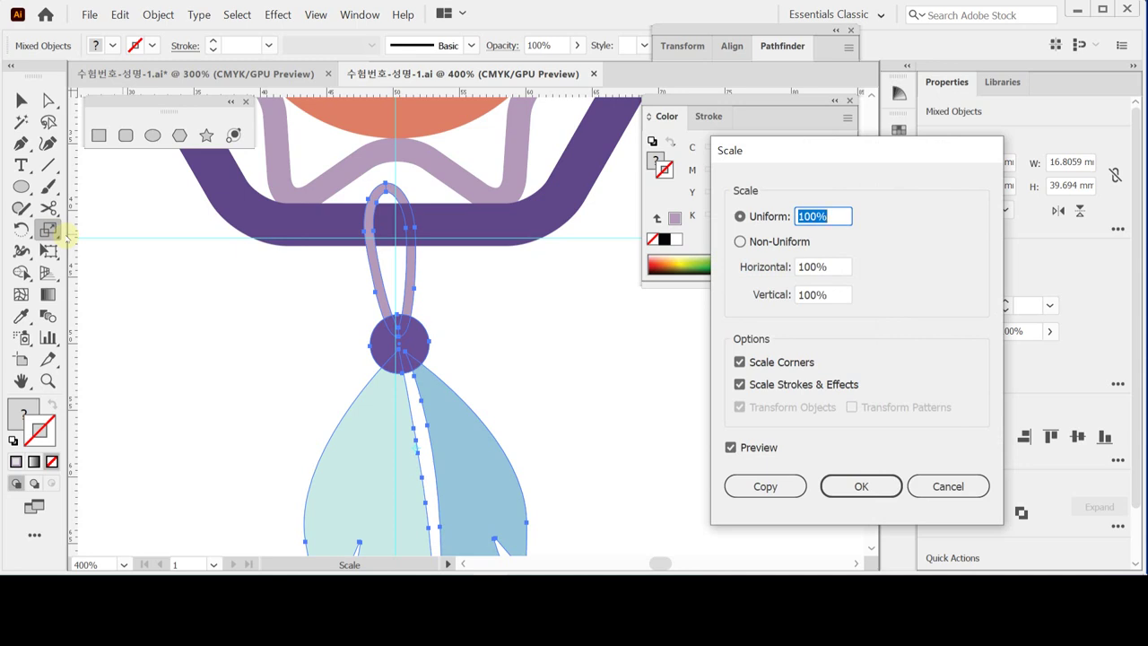
left_click_drag(757, 150, 588, 169)
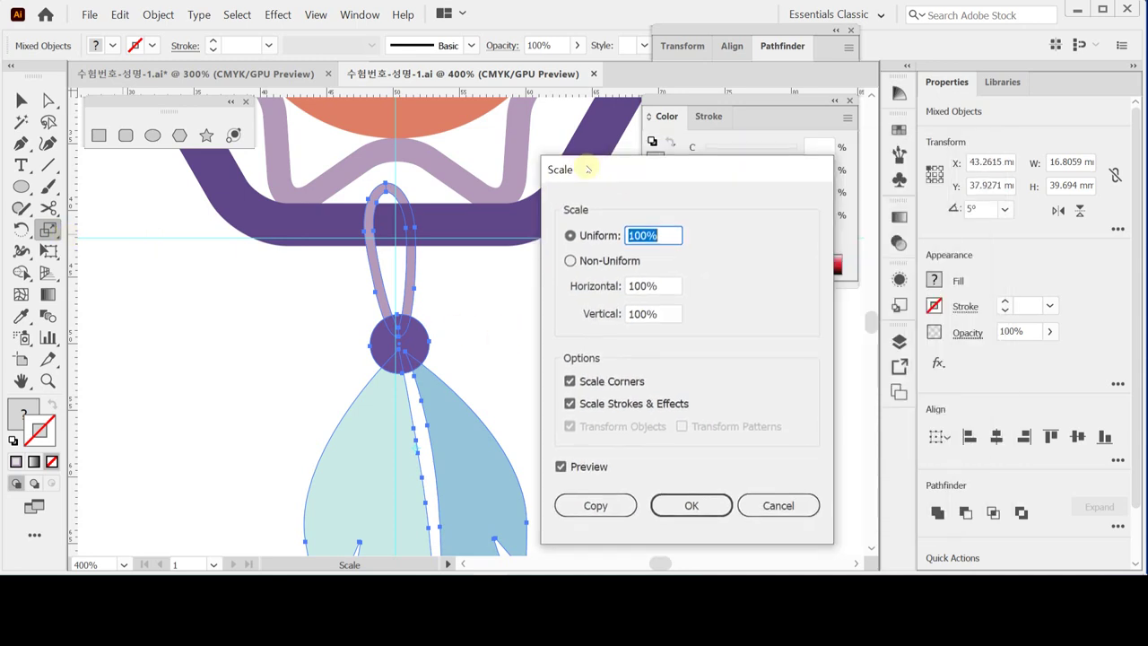
type("70")
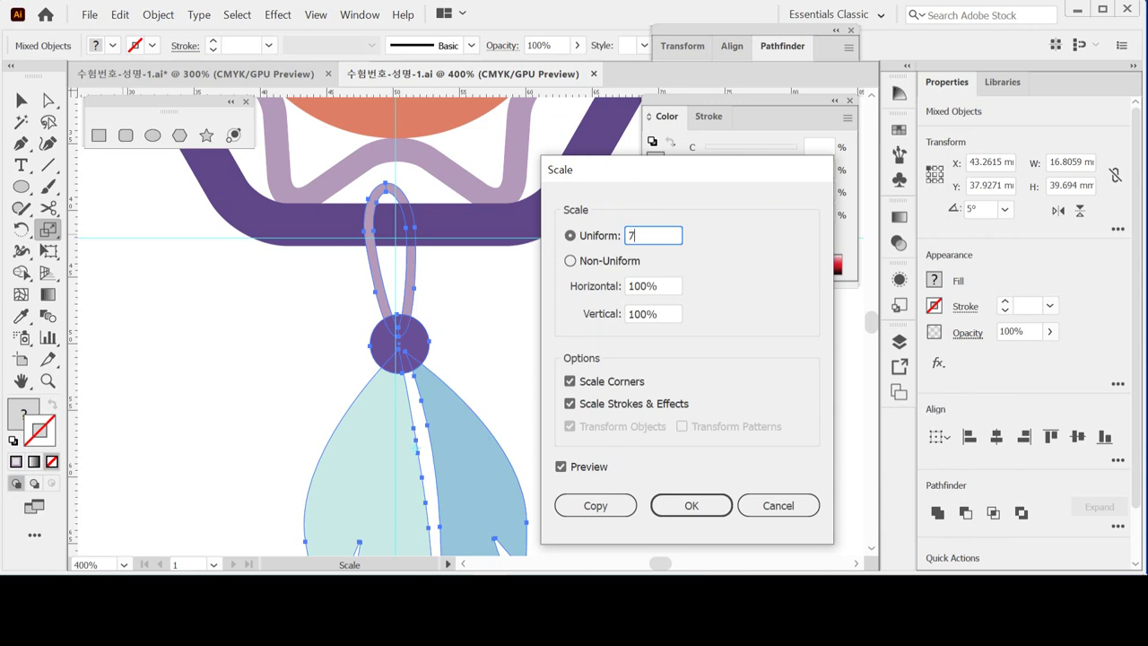
left_click(599, 235)
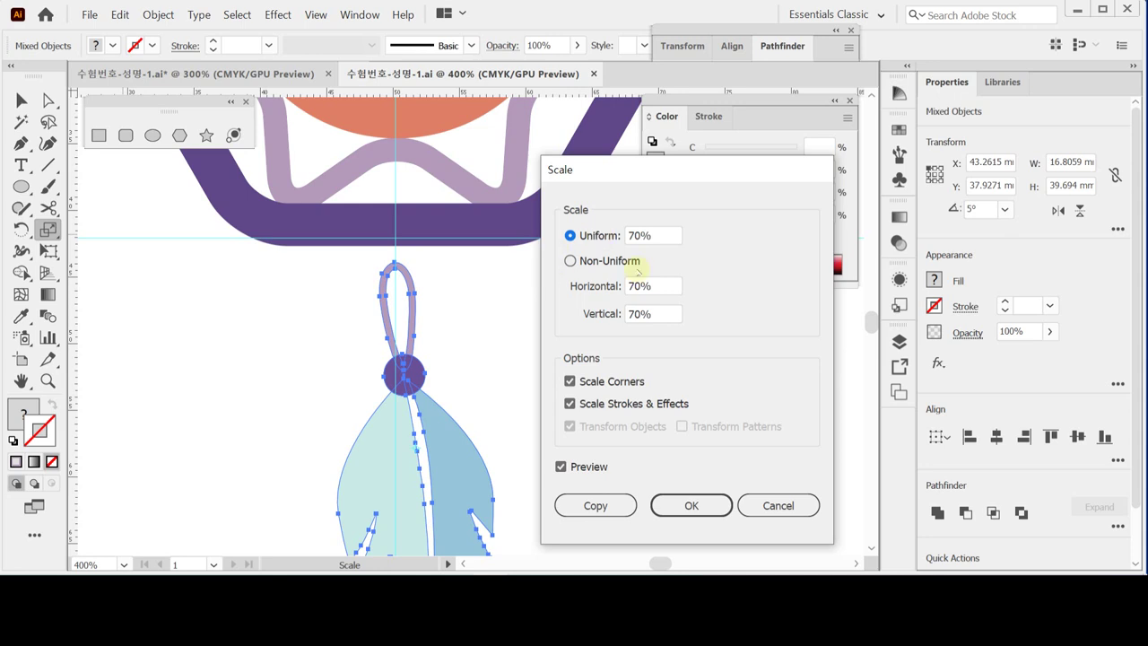
left_click(595, 506)
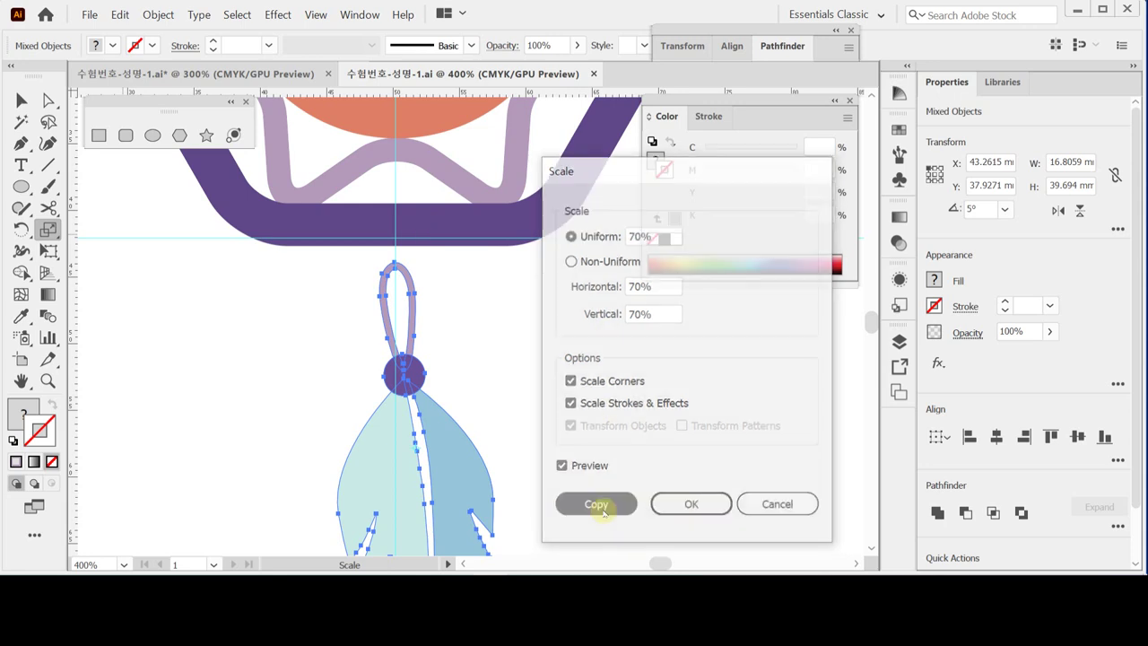
Step: Rotate the smaller loop, bead and feather copy by 20°
left_click(21, 228)
double_click(21, 227)
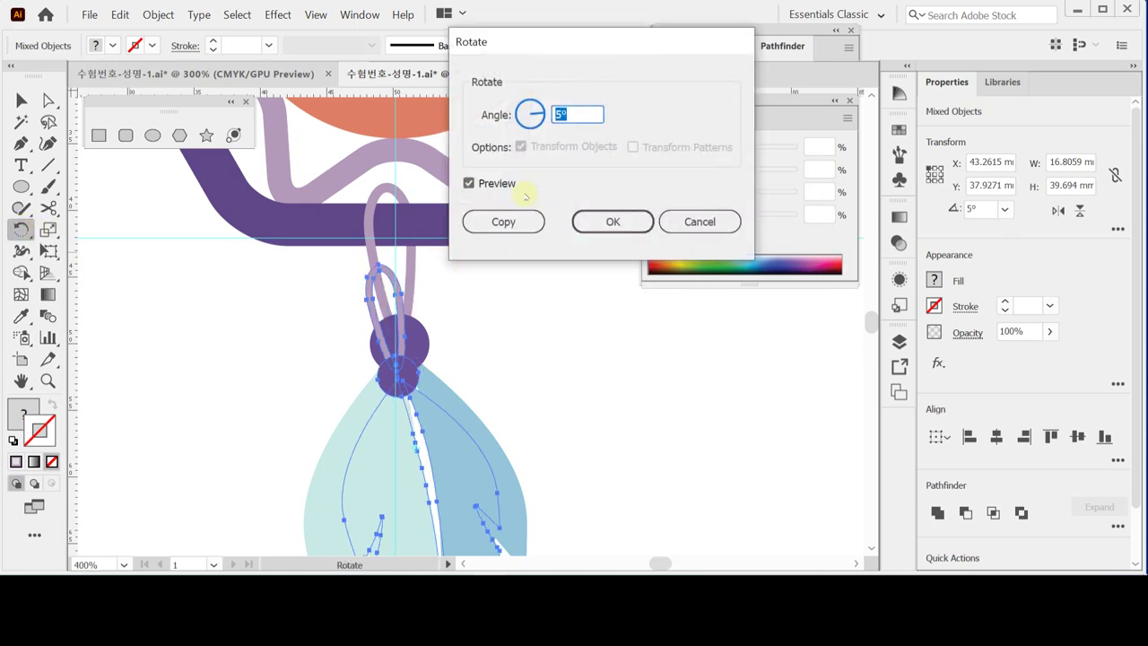
type("20")
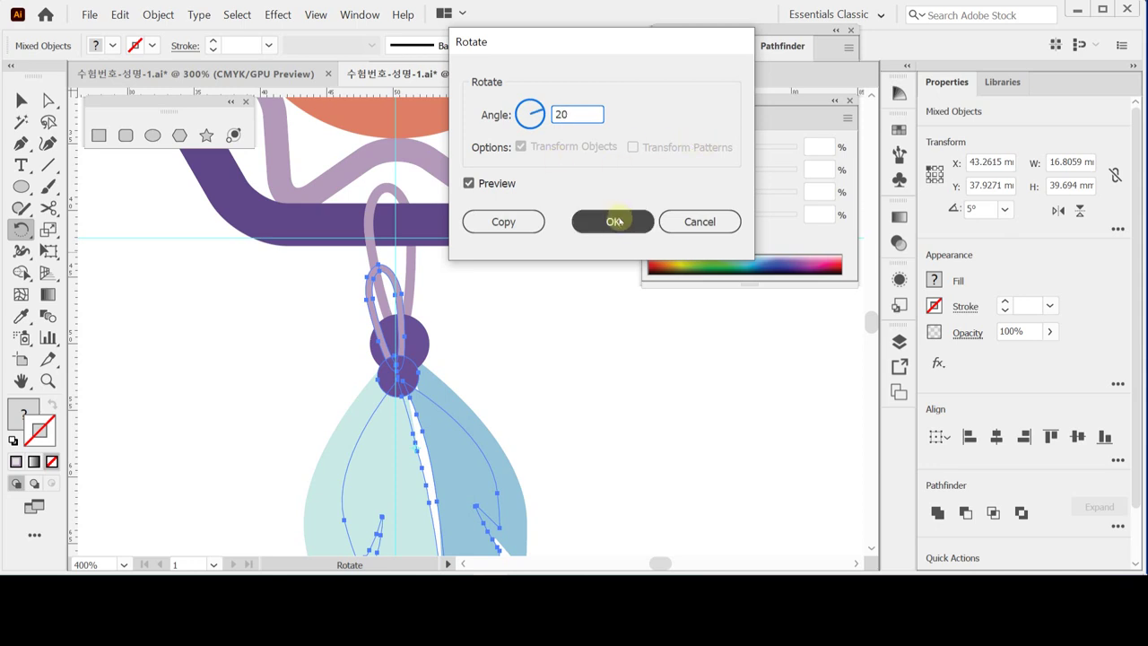
left_click(613, 222)
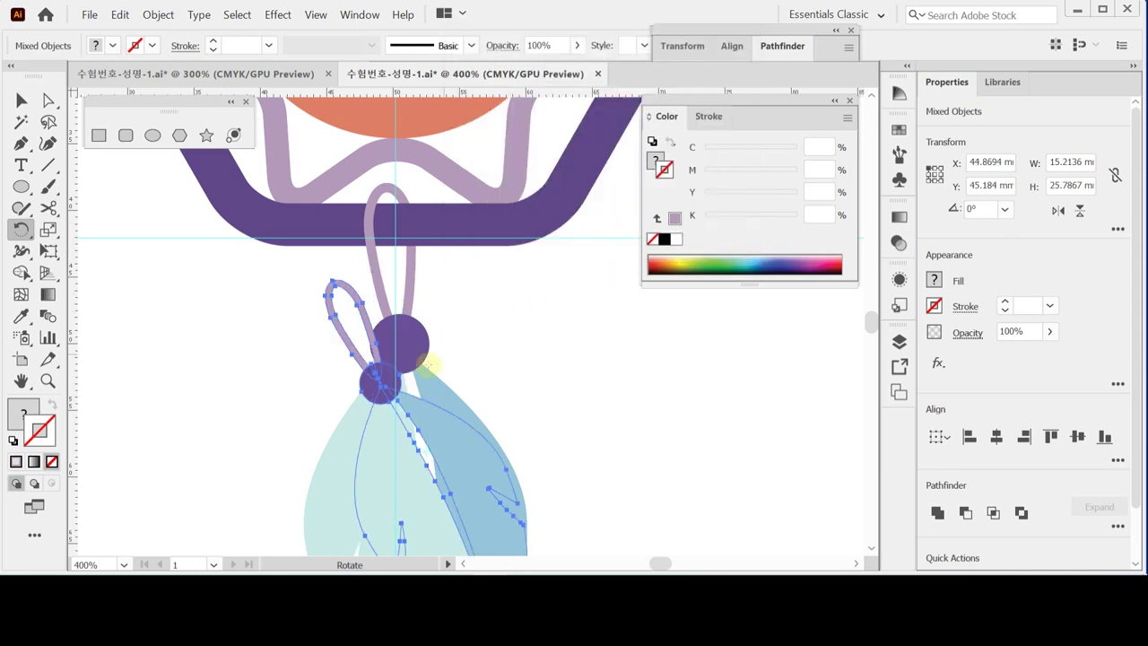
Step: Move the rotated small feather to hang from the frame's lower-right corner, nudge it into place and save the document
left_click_drag(402, 440, 566, 339)
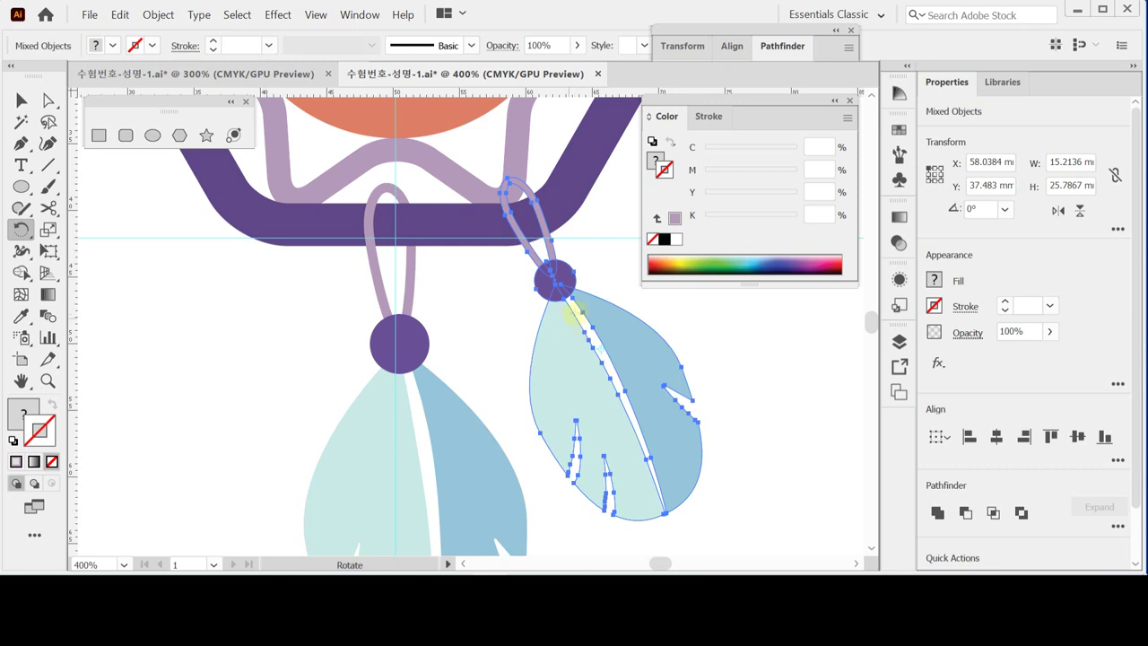
key("Left")
key("Left")
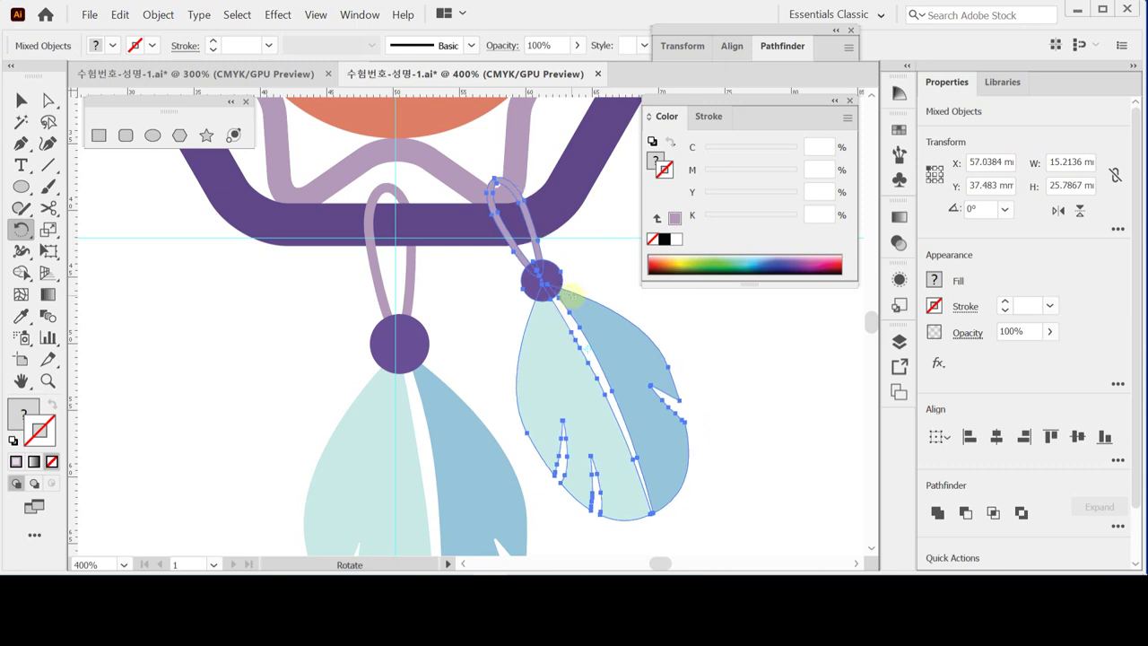
key("Down")
key("Down")
key("Right")
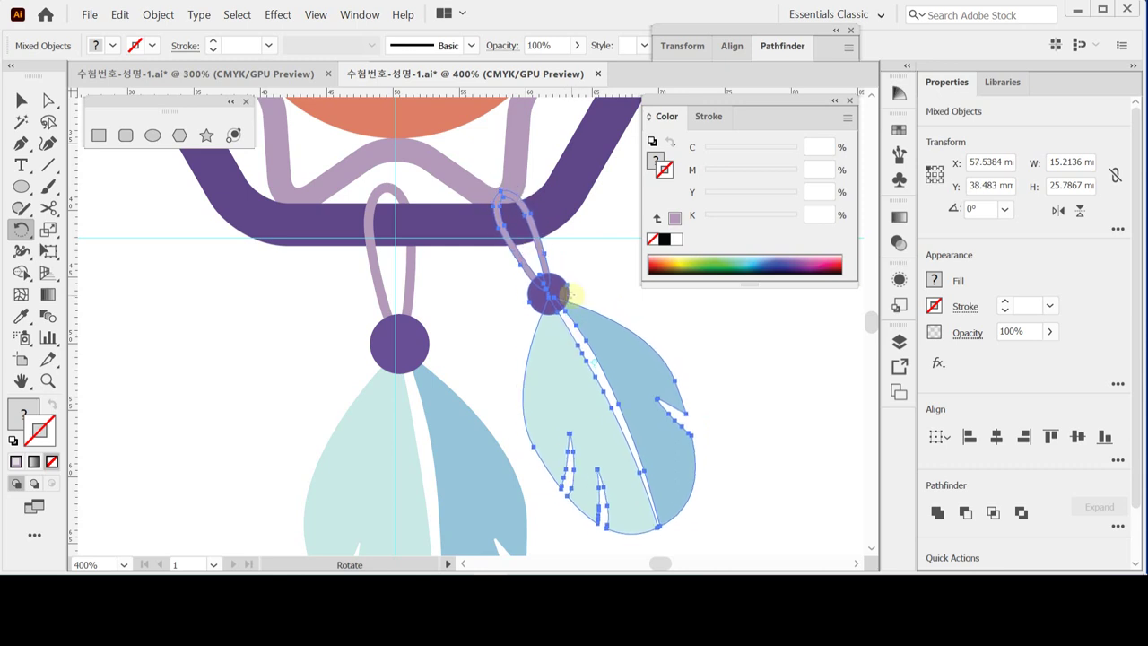
key("Down")
key("Up")
key("Up")
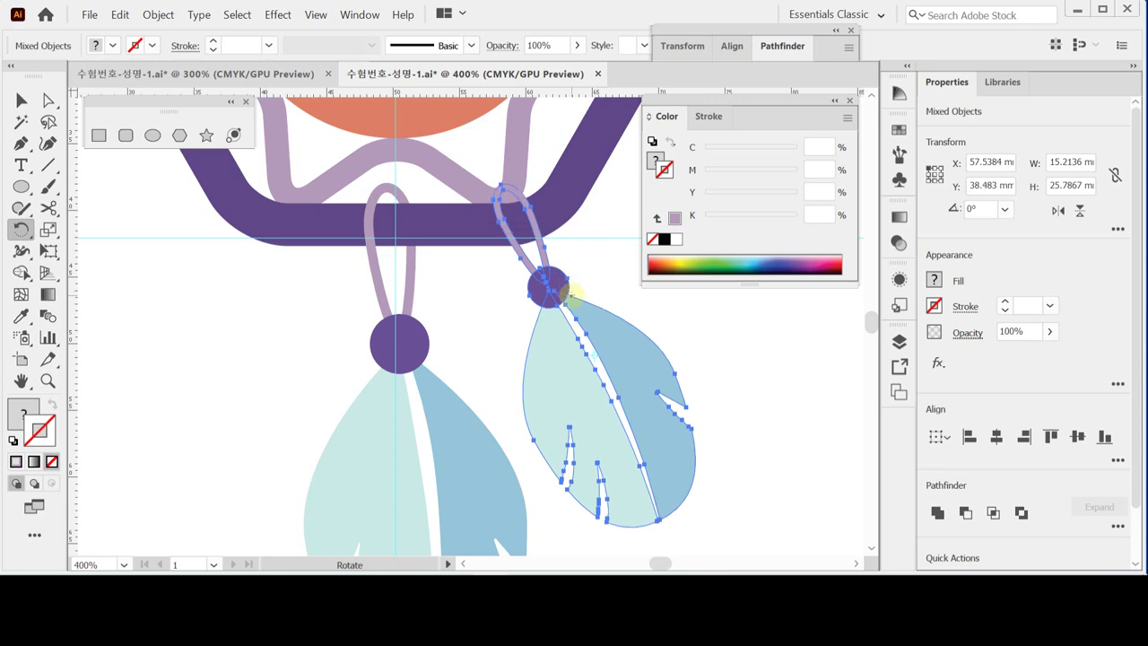
key("Down")
key("v")
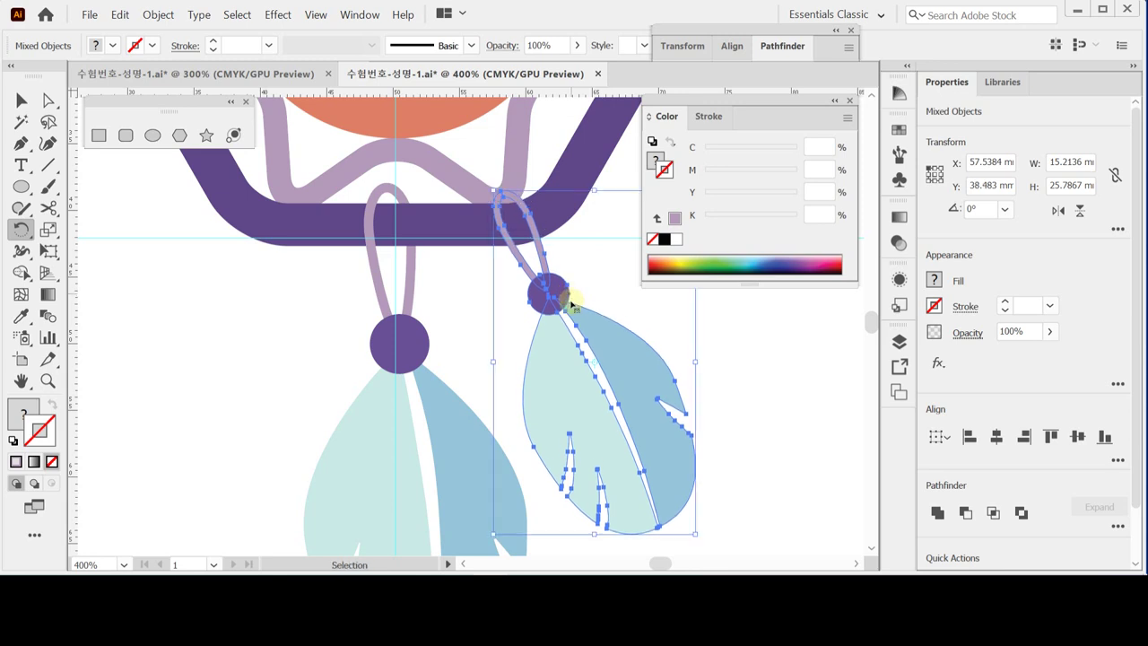
key("r")
key("ctrl+s")
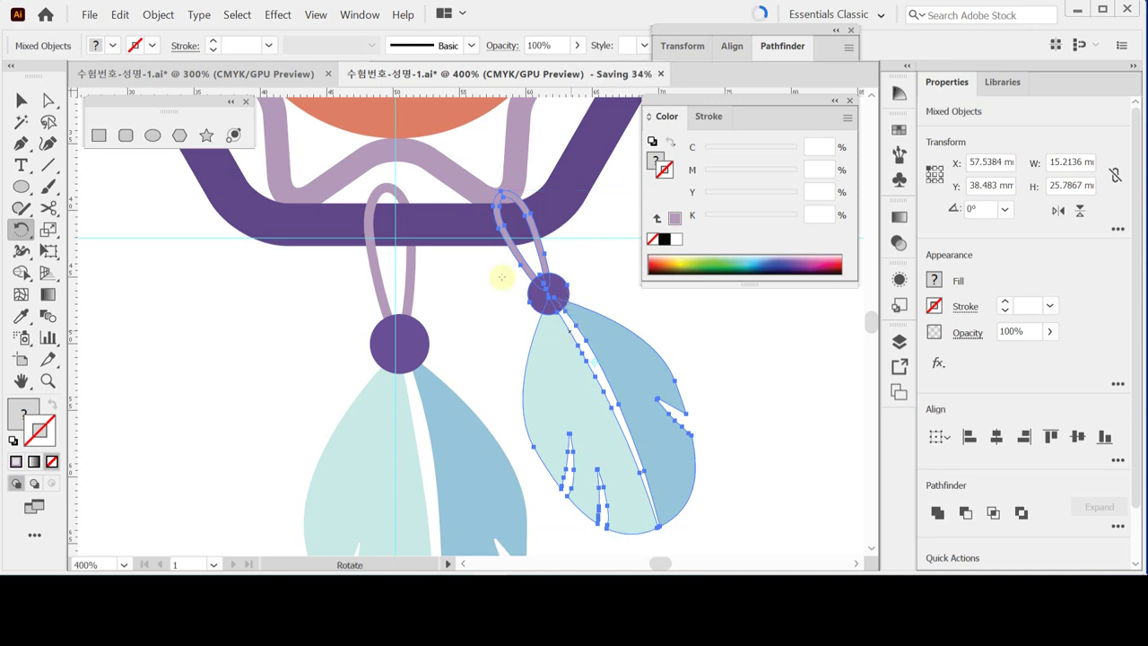
Step: Make a mirrored copy of the small loop, bead and feather with Reflect at a 95° axis angle
left_click(19, 99)
key("ctrl+minus")
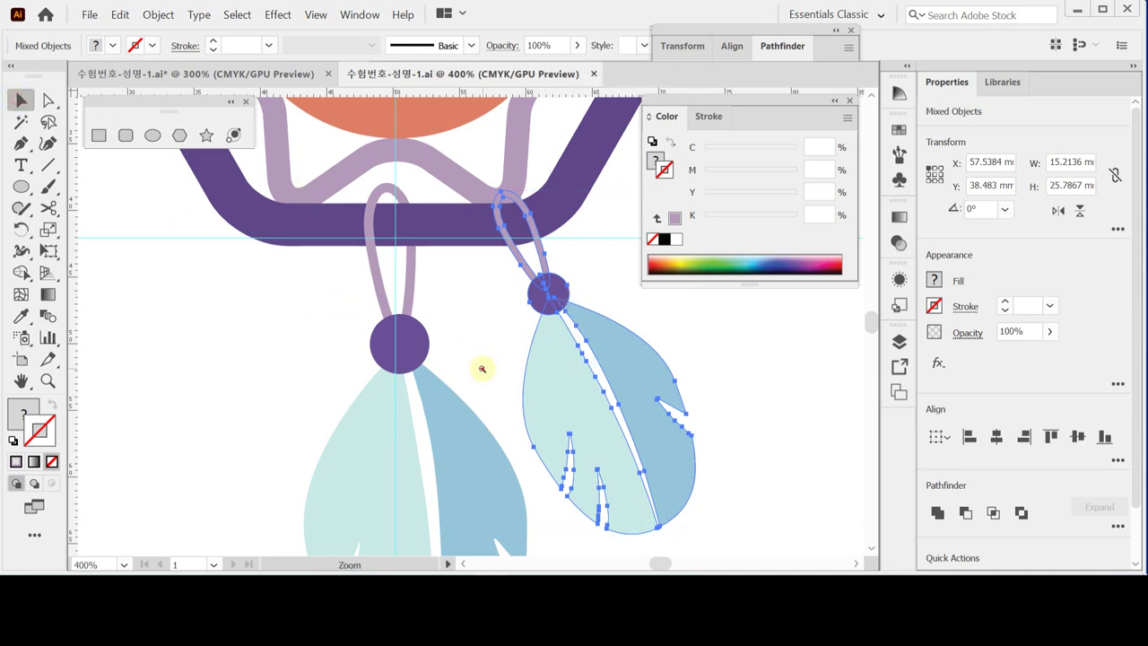
left_click_drag(479, 367, 463, 362)
left_click(487, 341, "ctrl")
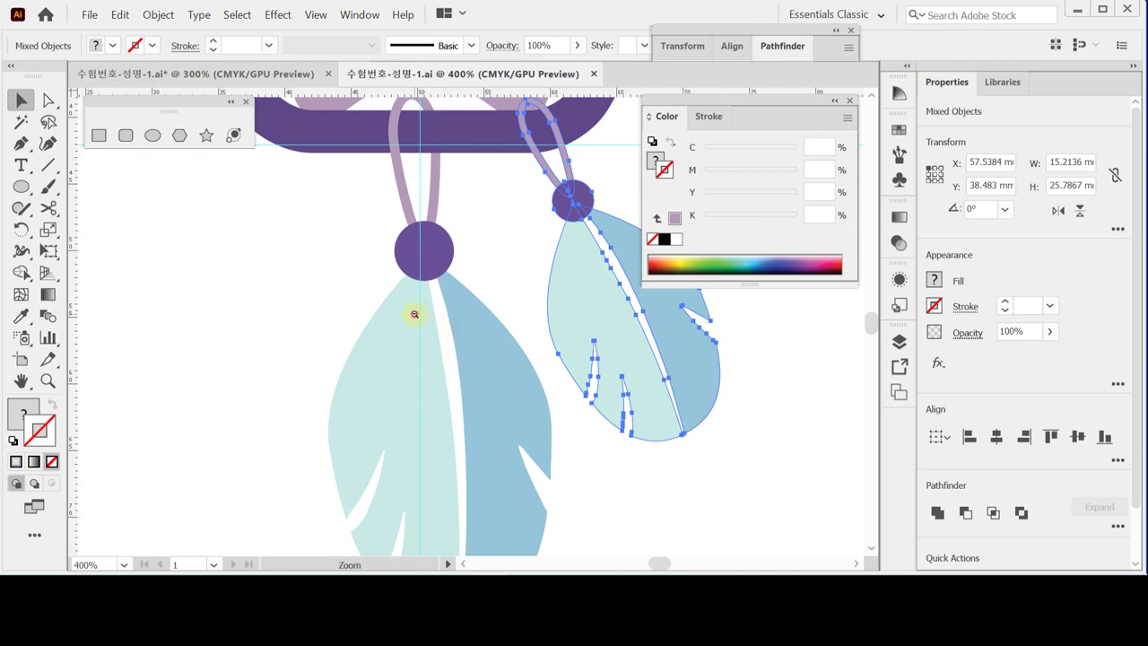
left_click(416, 313, "ctrl+alt")
left_click(487, 320, "ctrl+alt")
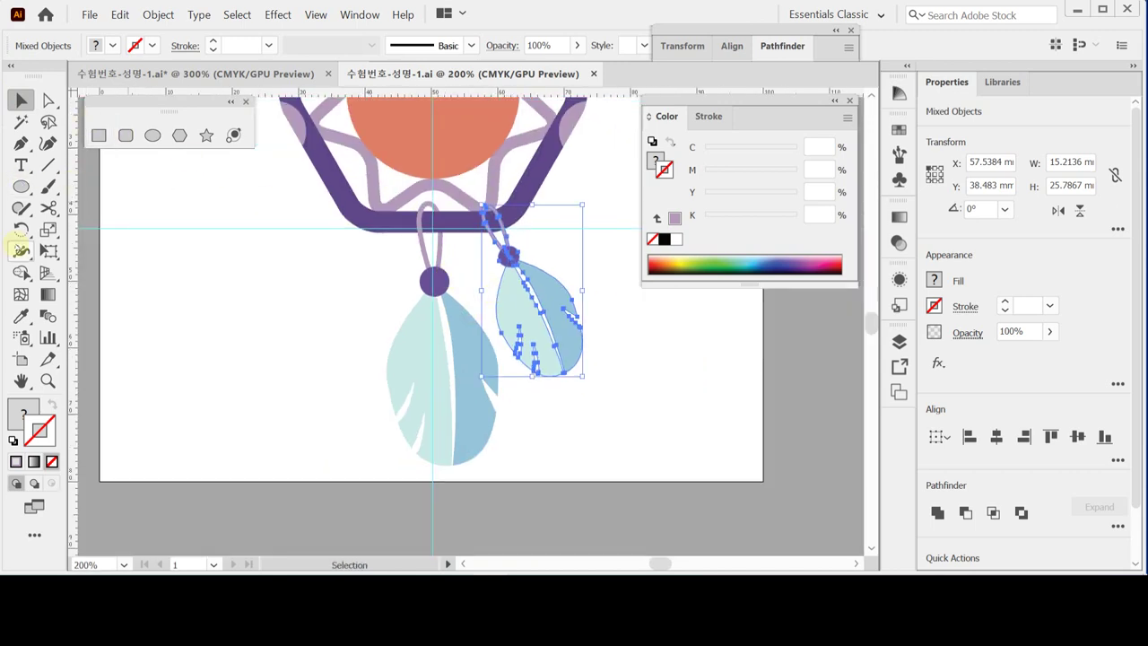
left_click(19, 228)
left_click_drag(20, 229, 86, 248)
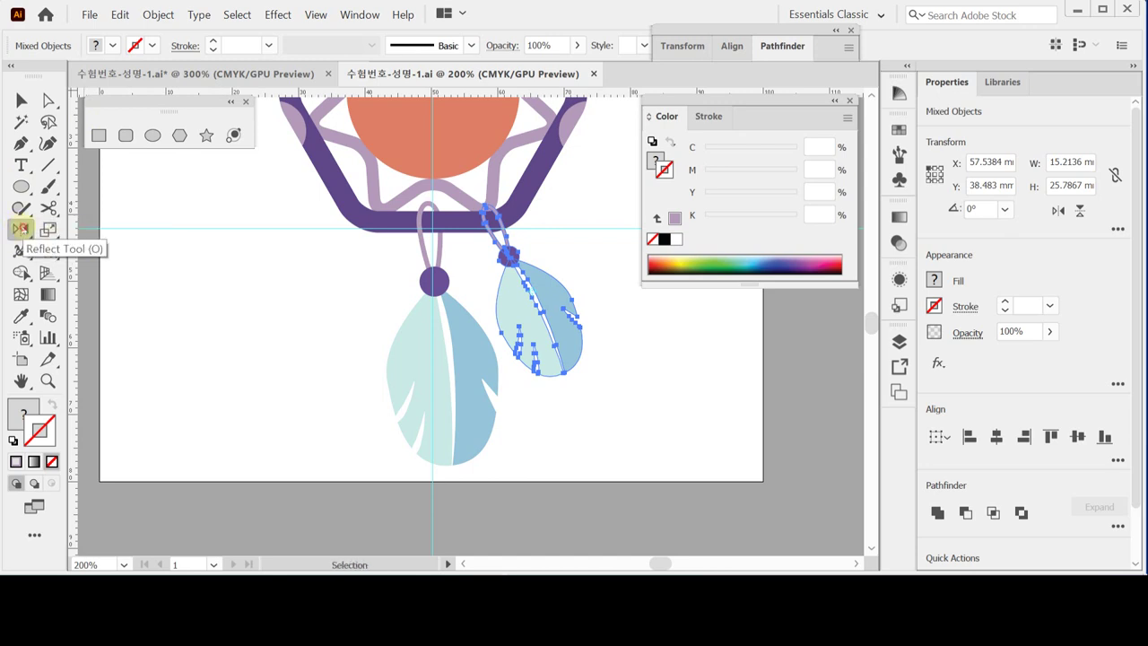
double_click(20, 229)
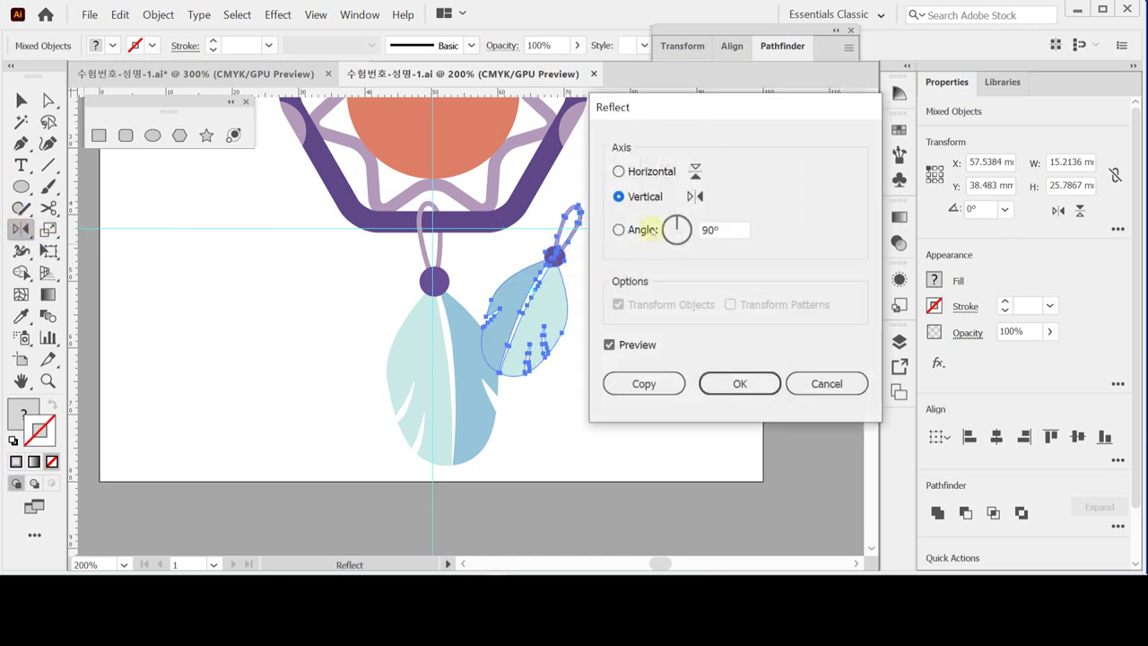
double_click(722, 230)
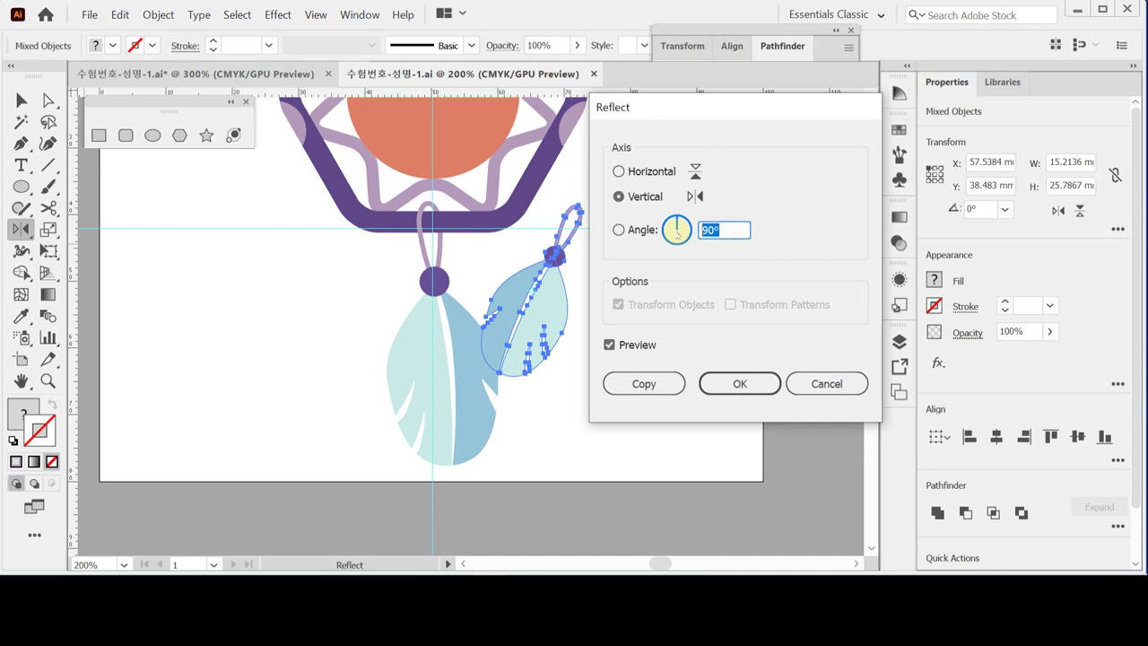
type("95")
left_click(630, 383)
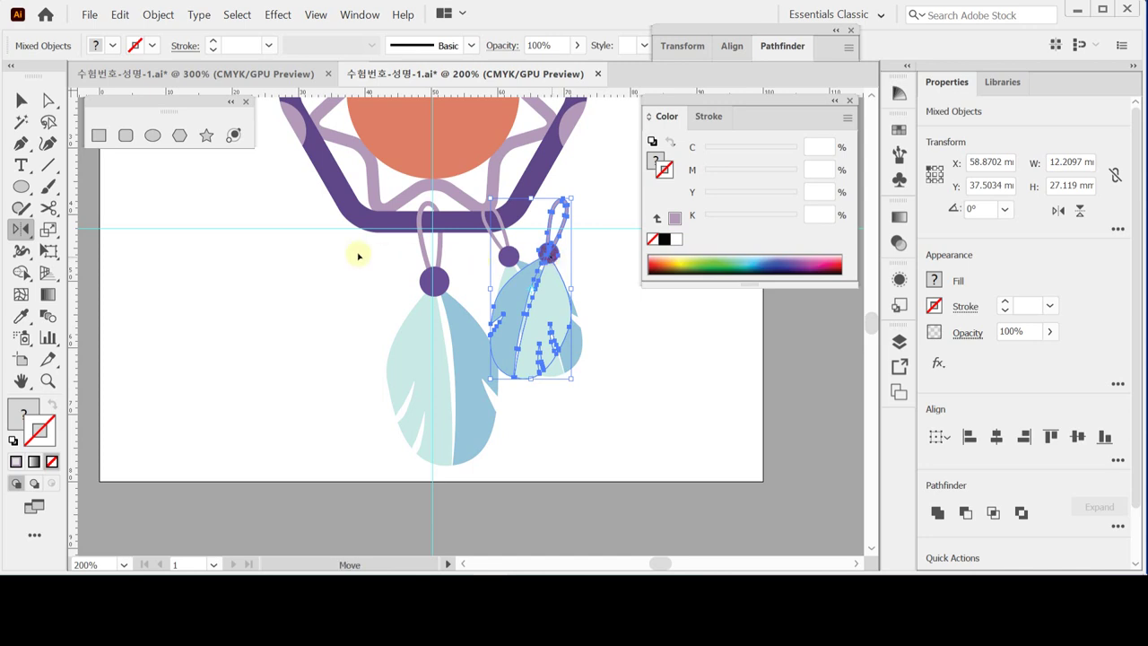
Step: Move the mirrored feather copy to the frame's lower-left corner and save the document
mouse_move(358, 257)
left_mouse_down()
mouse_move(367, 249)
mouse_move(364, 260)
left_mouse_up()
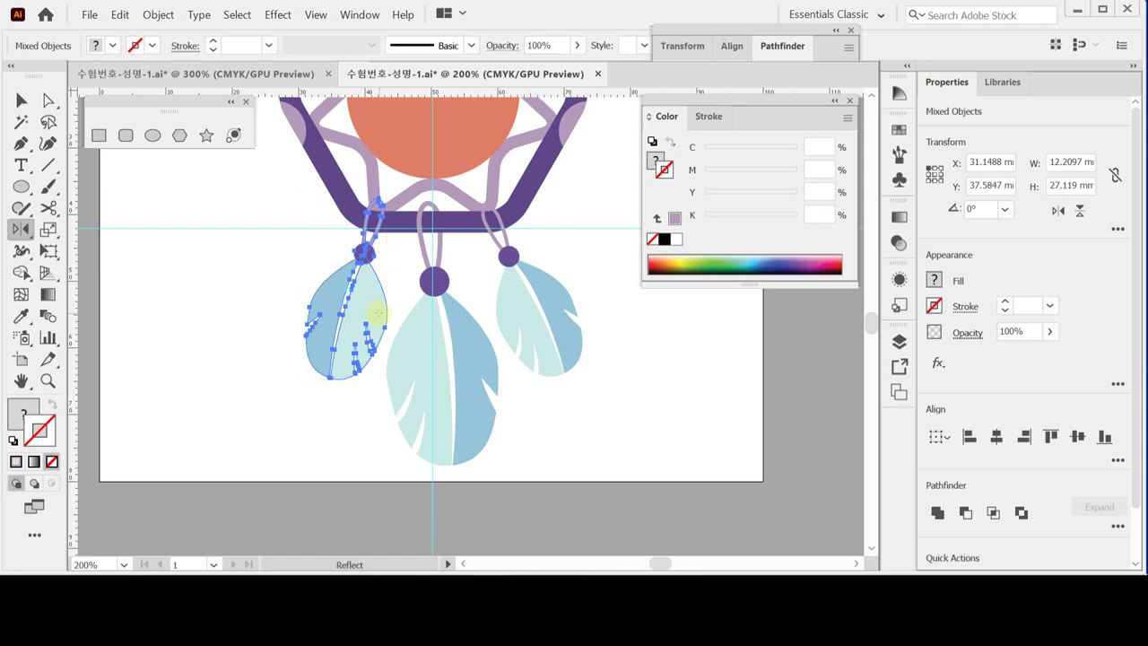
key("ctrl")
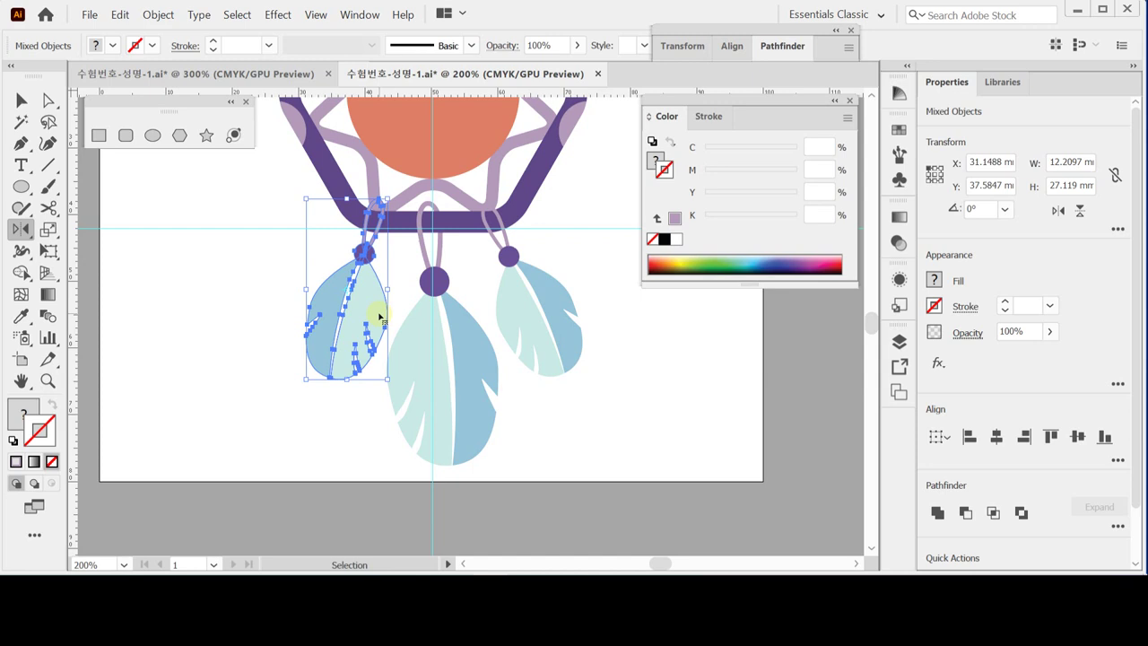
key("ctrl+s")
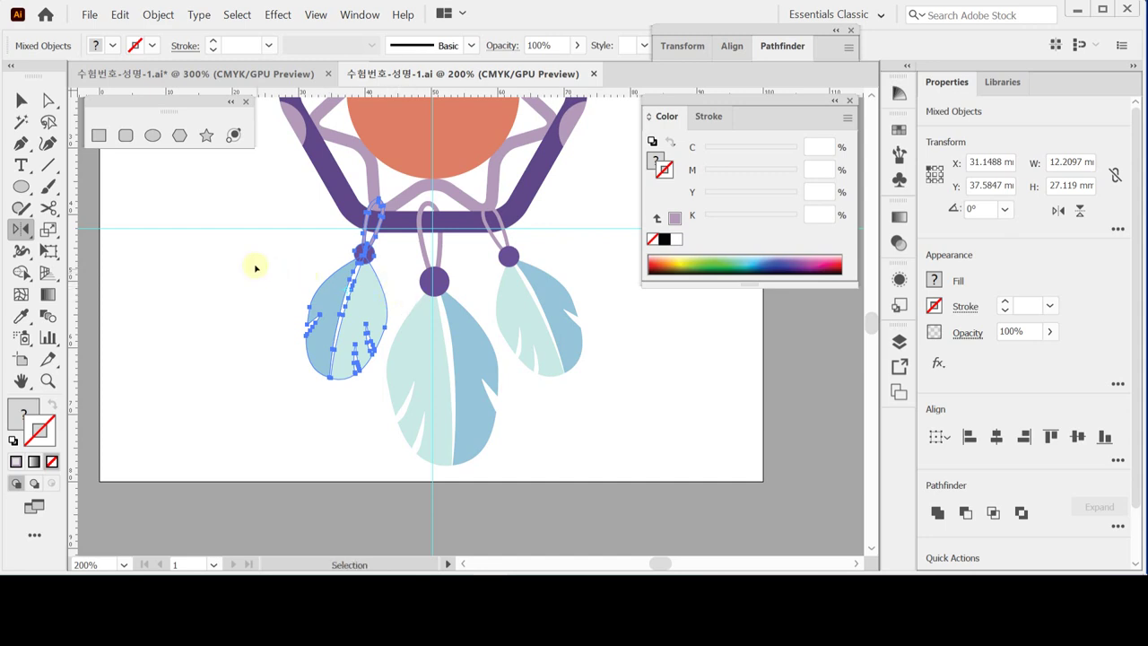
Step: Shift the mirrored feather, bead and loop slightly downward on the frame and deselect it
left_click(315, 240, "ctrl")
left_click(369, 258, "ctrl")
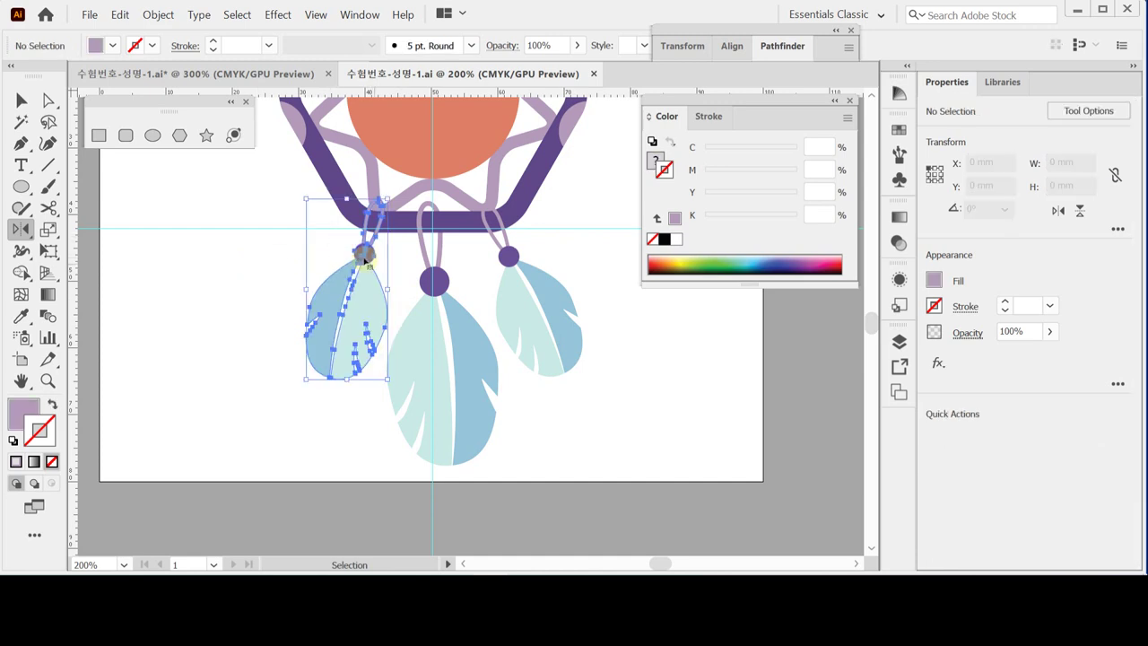
left_click_drag(363, 251, 361, 255)
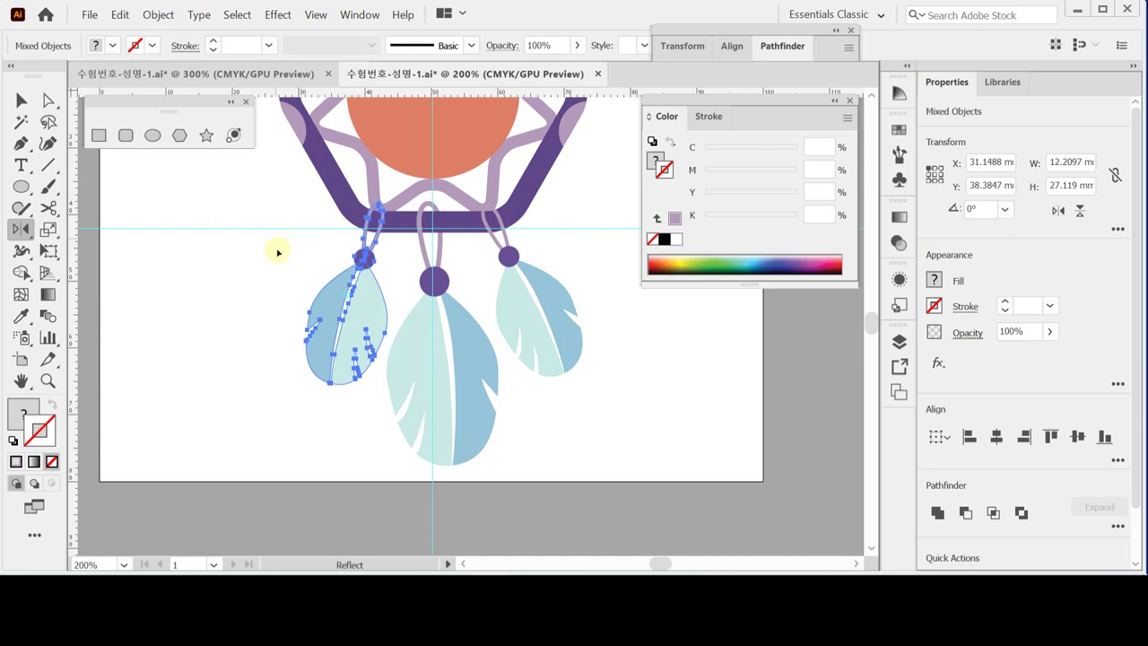
key("v")
left_click(238, 256)
Step: Send the inner halves of both small side loops to the back, behind the hexagonal frame
key("z")
left_click(431, 287)
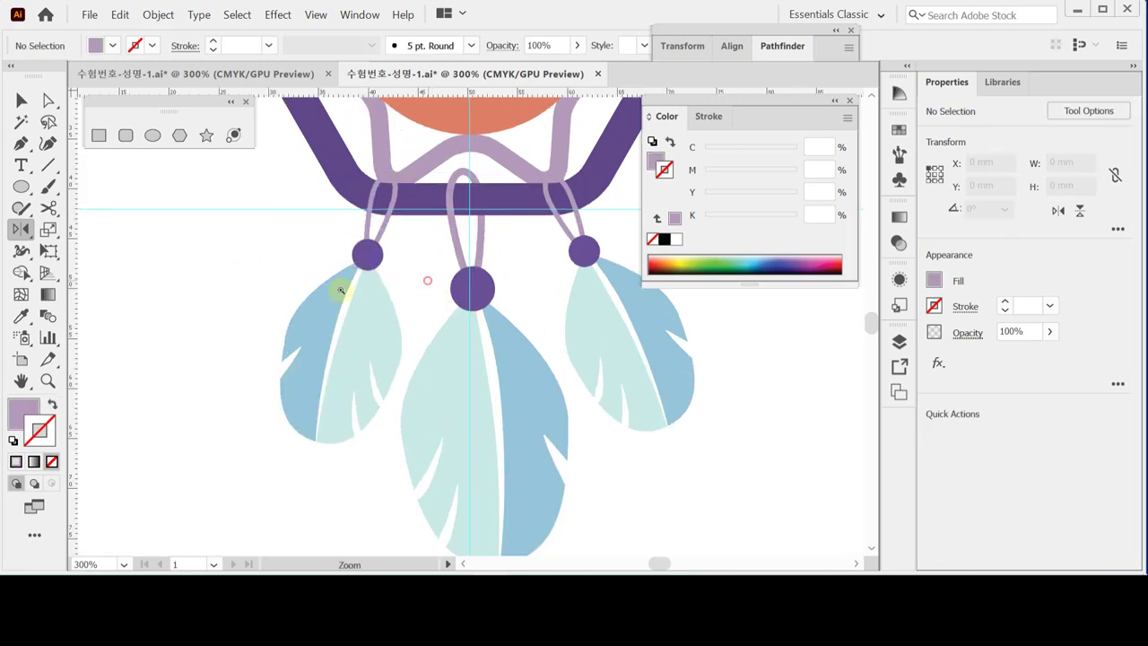
left_click_drag(341, 290, 317, 293)
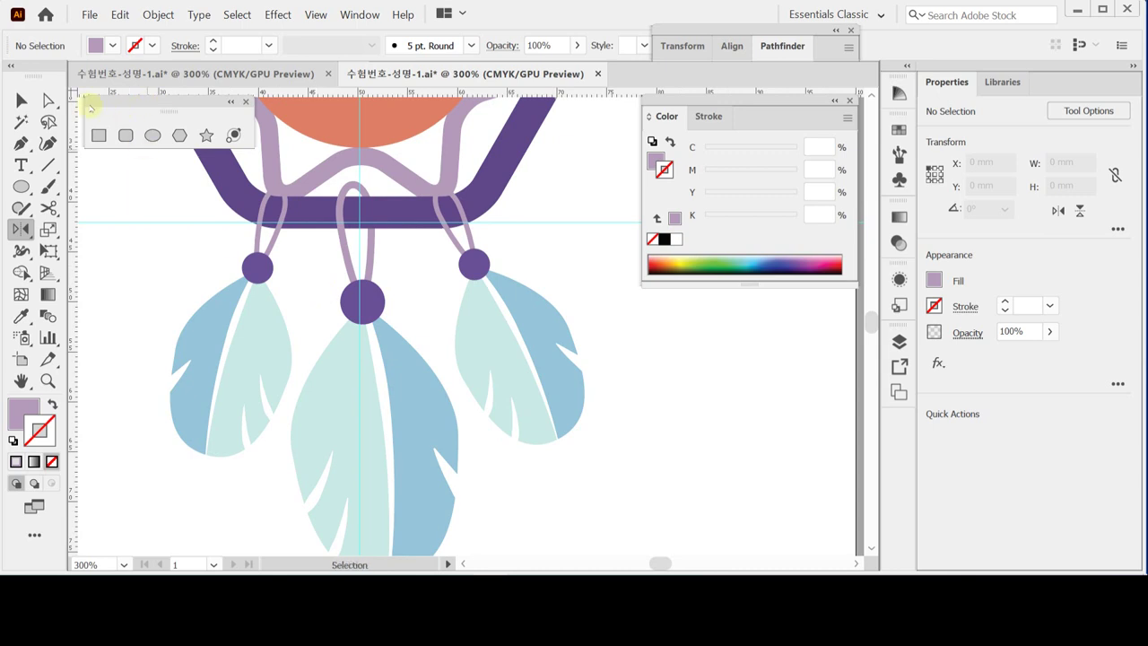
left_click(22, 101)
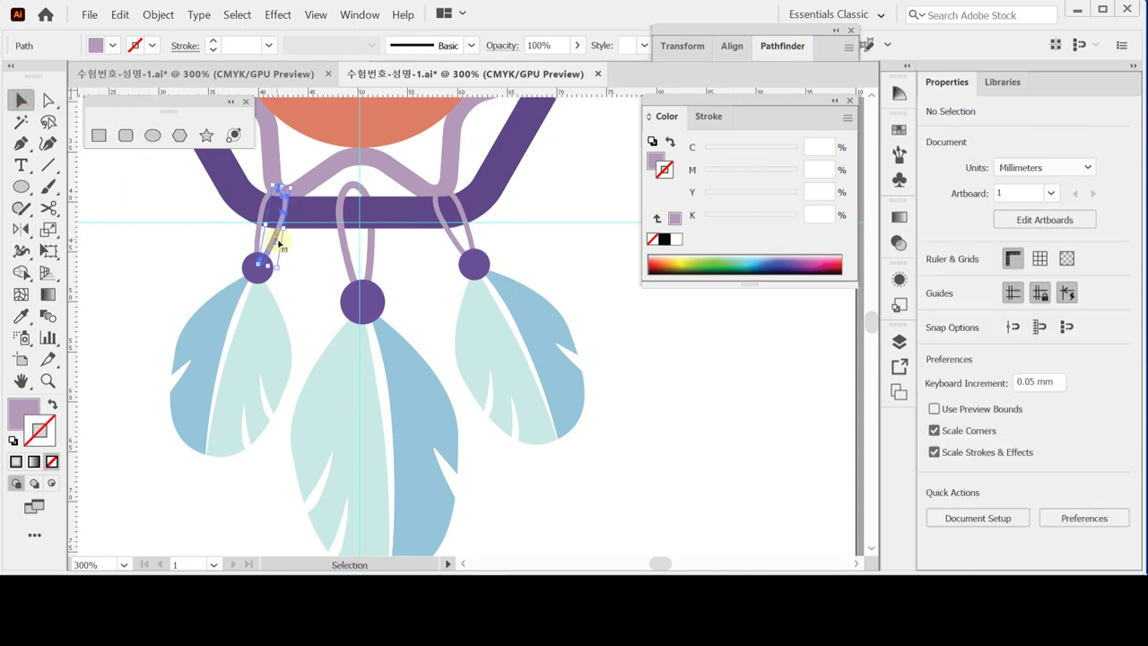
left_click(275, 242)
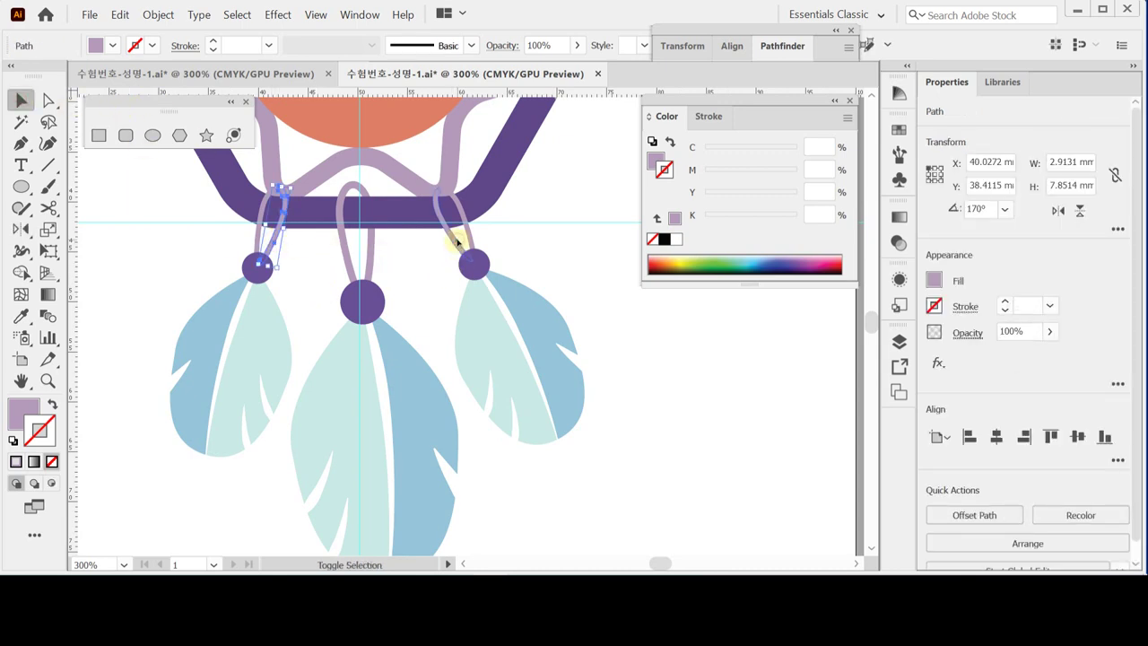
left_click(457, 242, "shift")
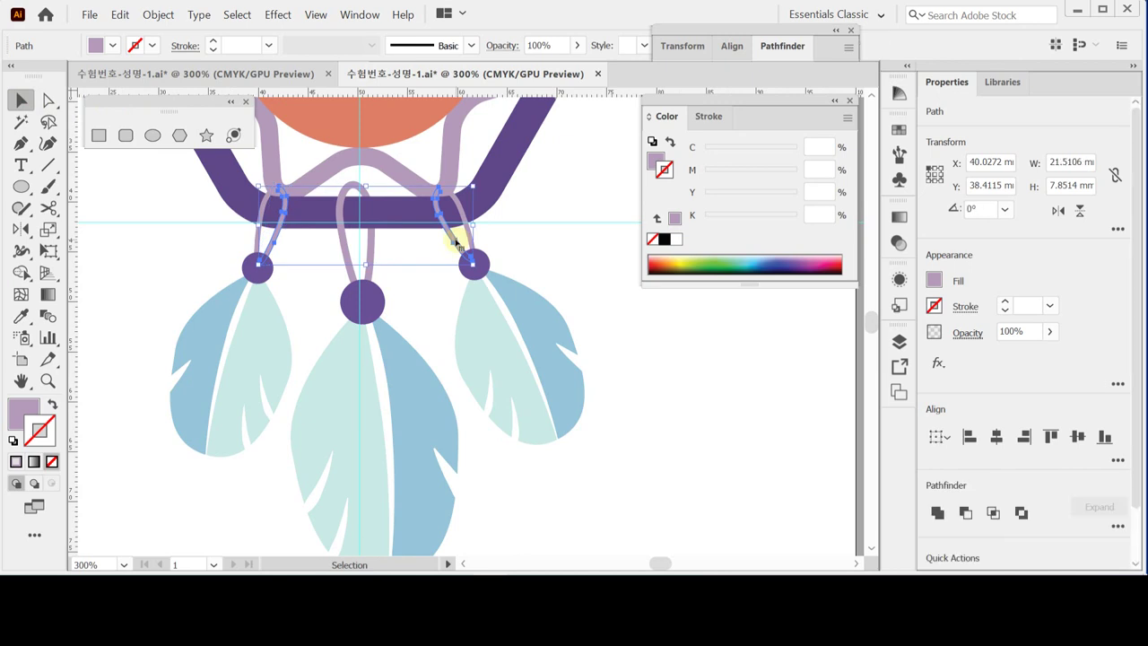
right_click(455, 241)
mouse_move(621, 486)
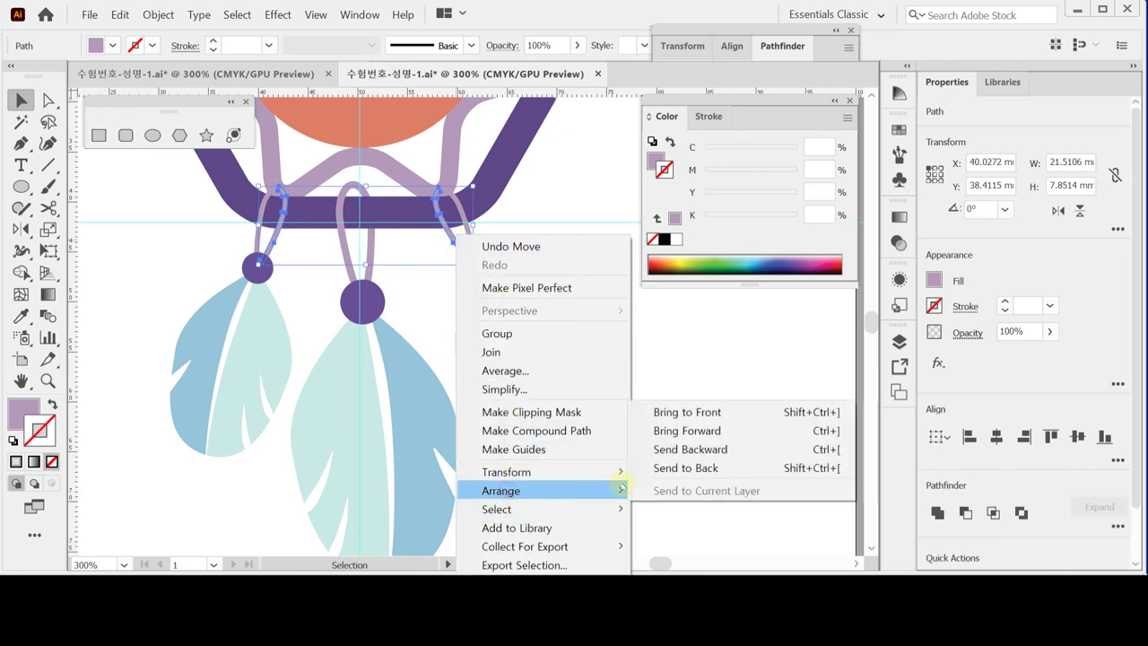
left_click(686, 468)
left_click(574, 286)
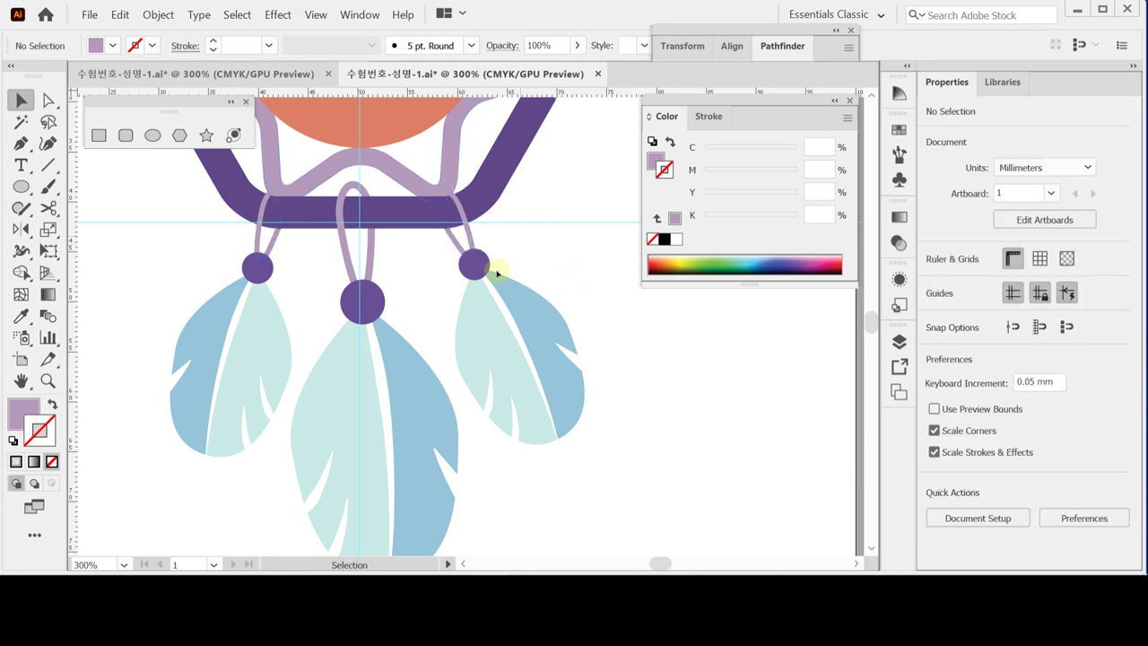
Step: Nudge the large central loop, bead and feather slightly up and to the right
left_click(388, 361)
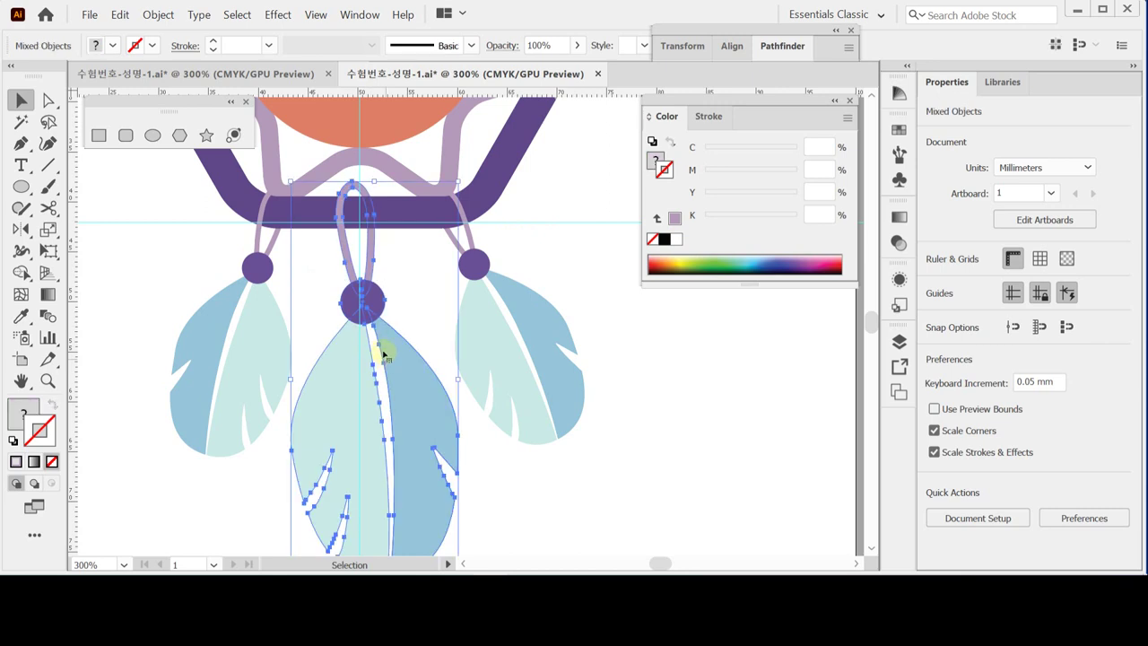
key("Right")
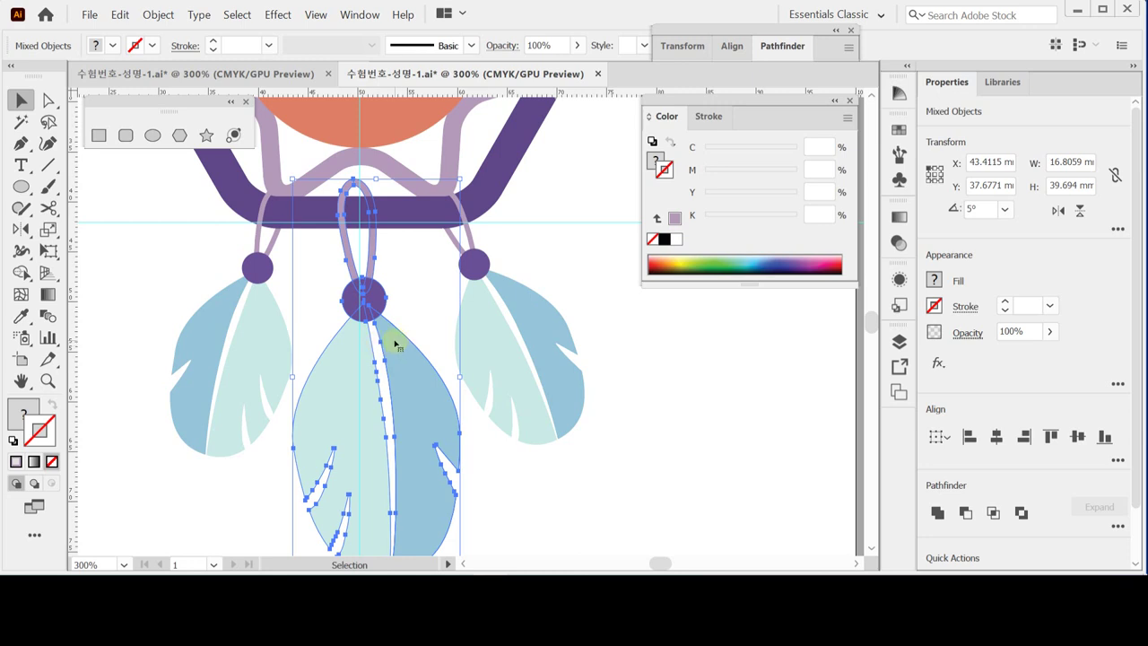
left_click(559, 264)
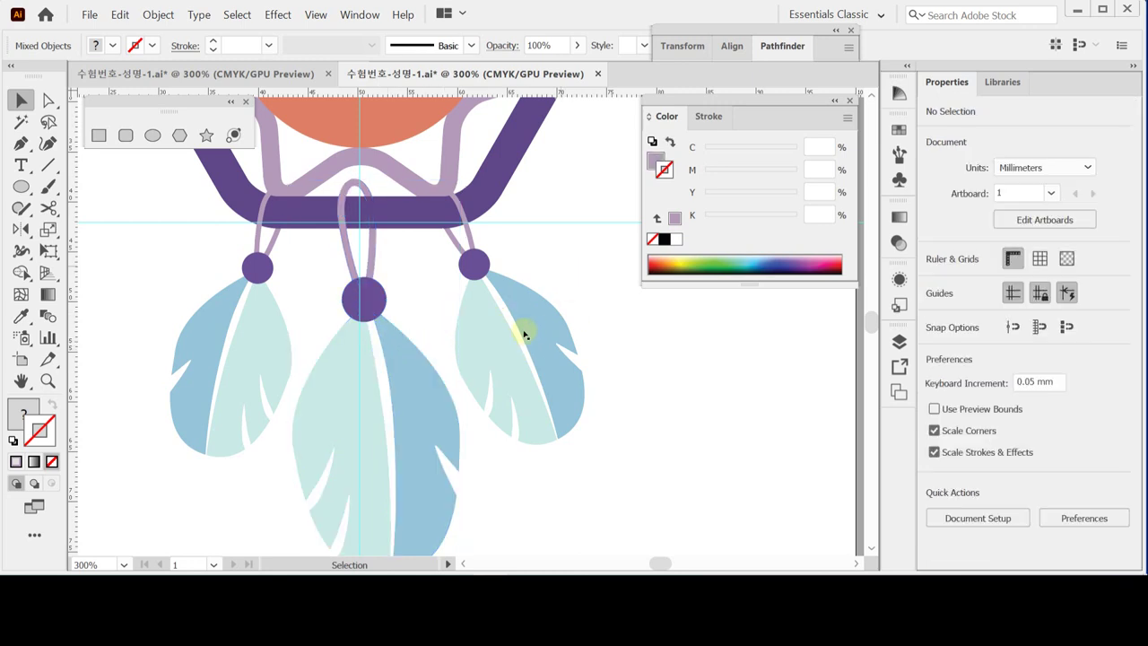
left_click(536, 331)
double_click(525, 320)
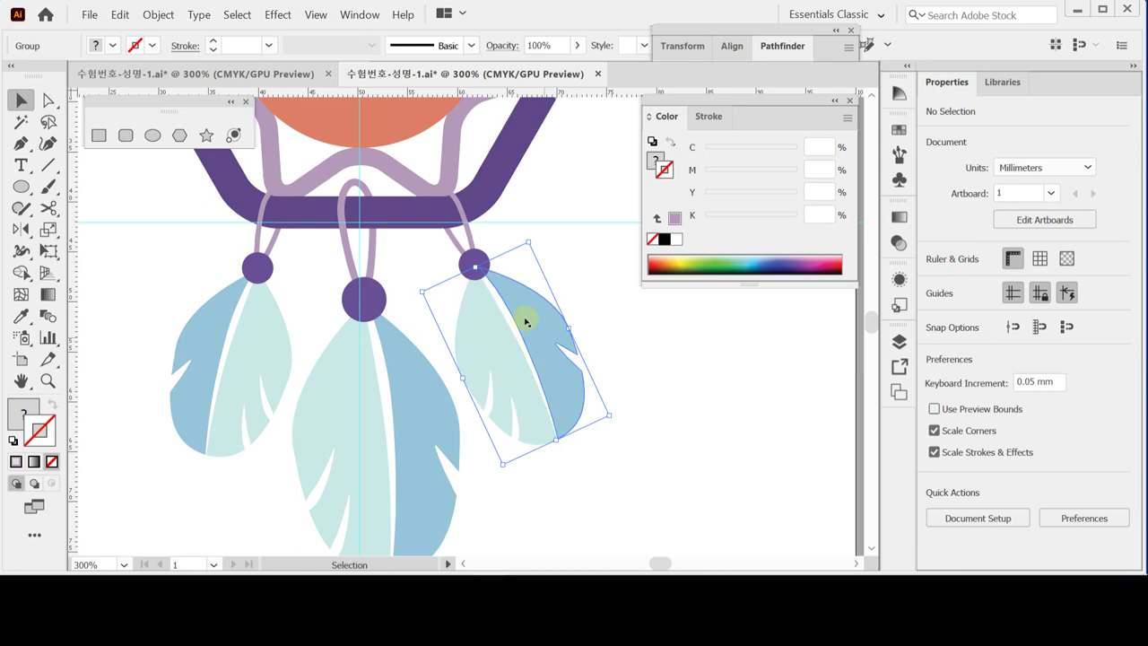
left_click(526, 321)
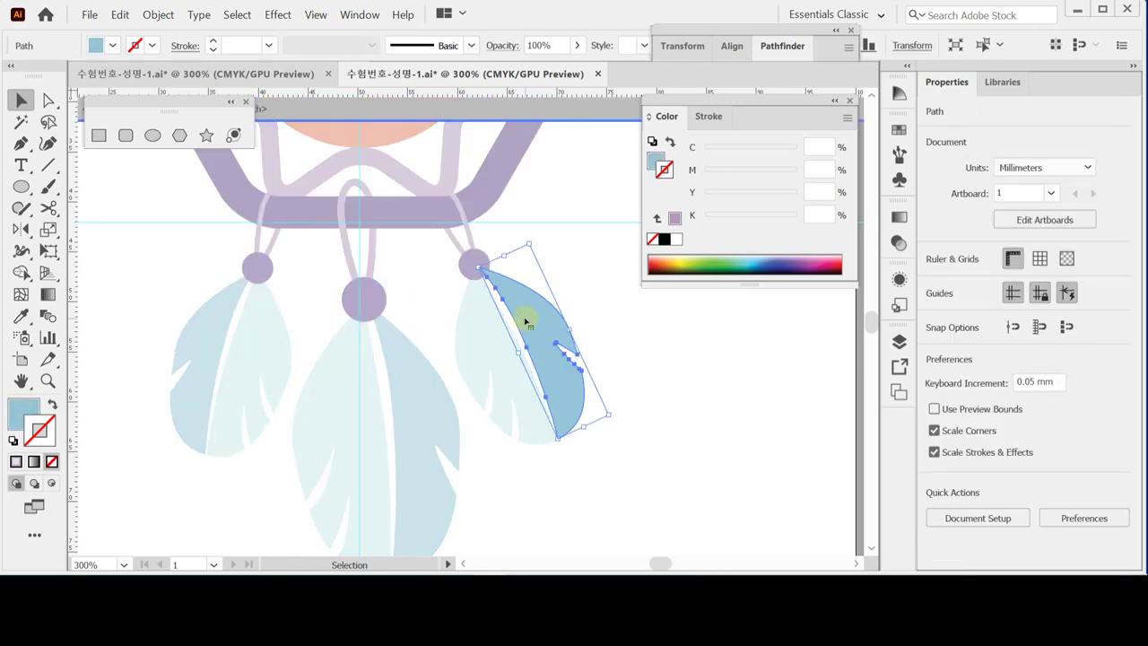
left_click(502, 356)
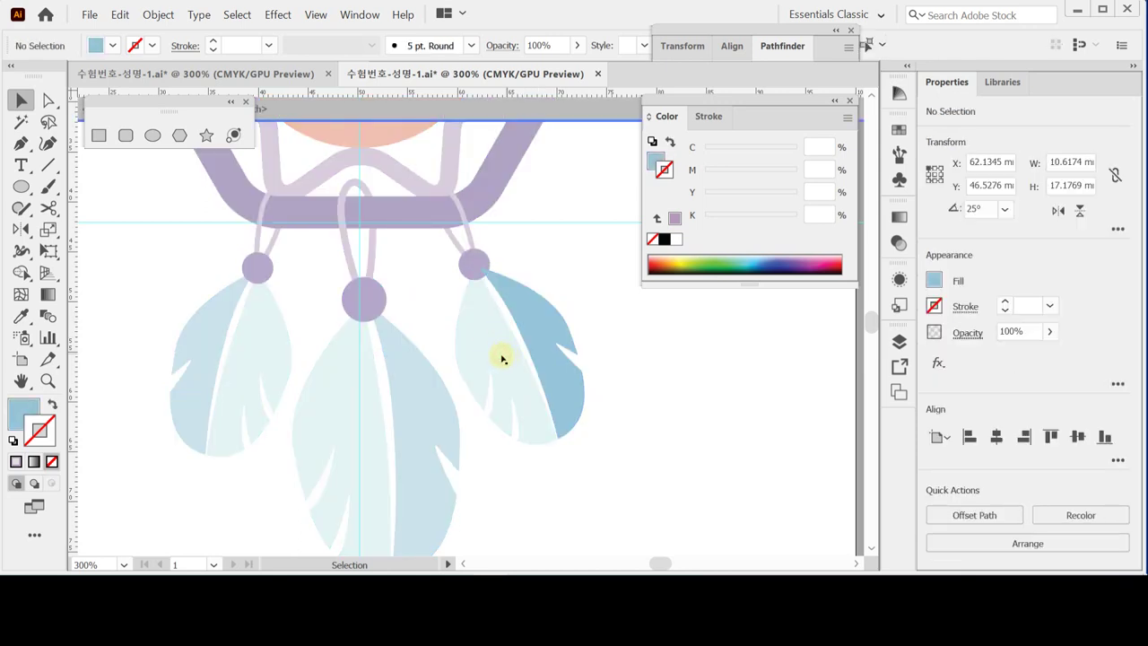
key("Escape")
Step: Recolor the light inner half of the right-hand feather with the blue of its outer half and save the document
left_click(481, 328)
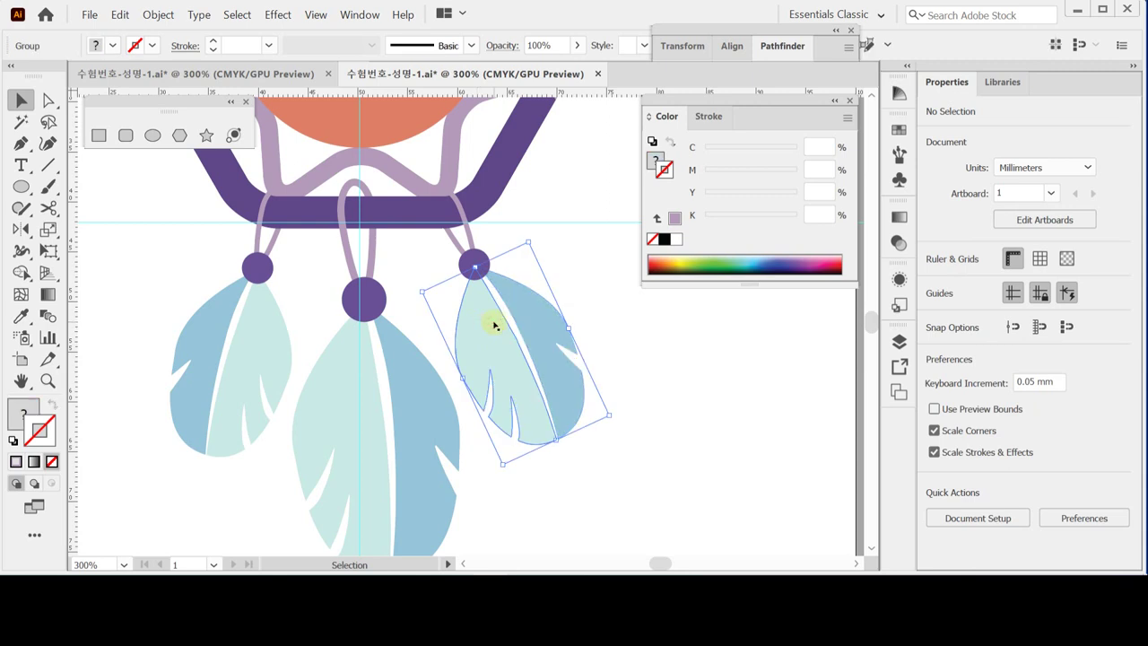
double_click(495, 325)
left_click(493, 324)
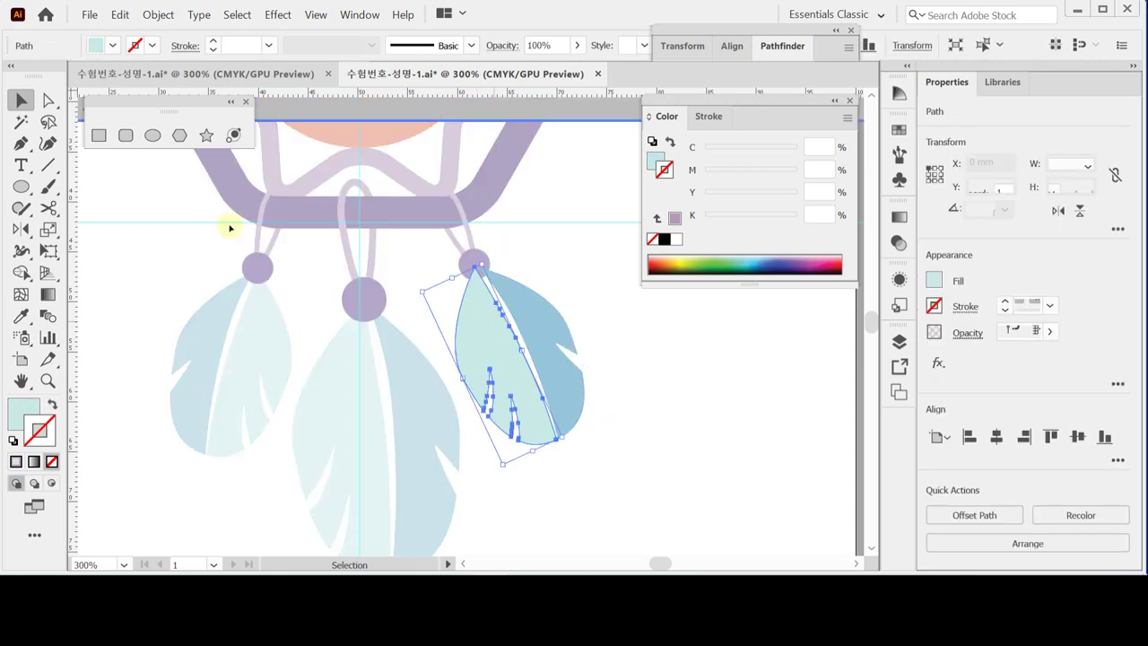
key("i")
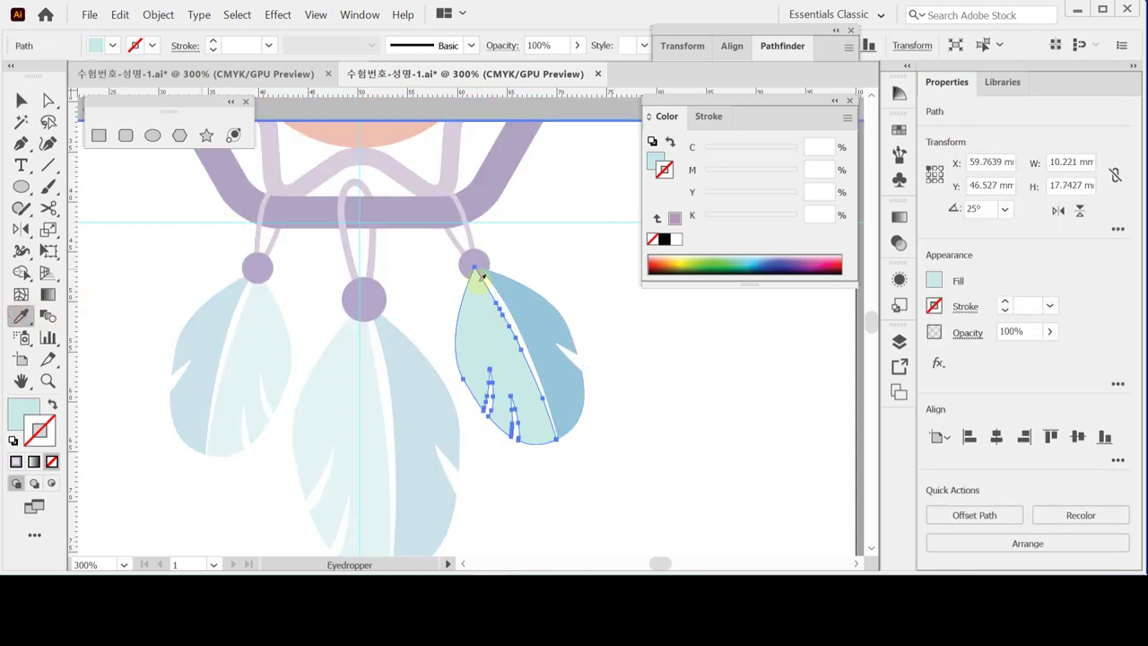
left_click(536, 303)
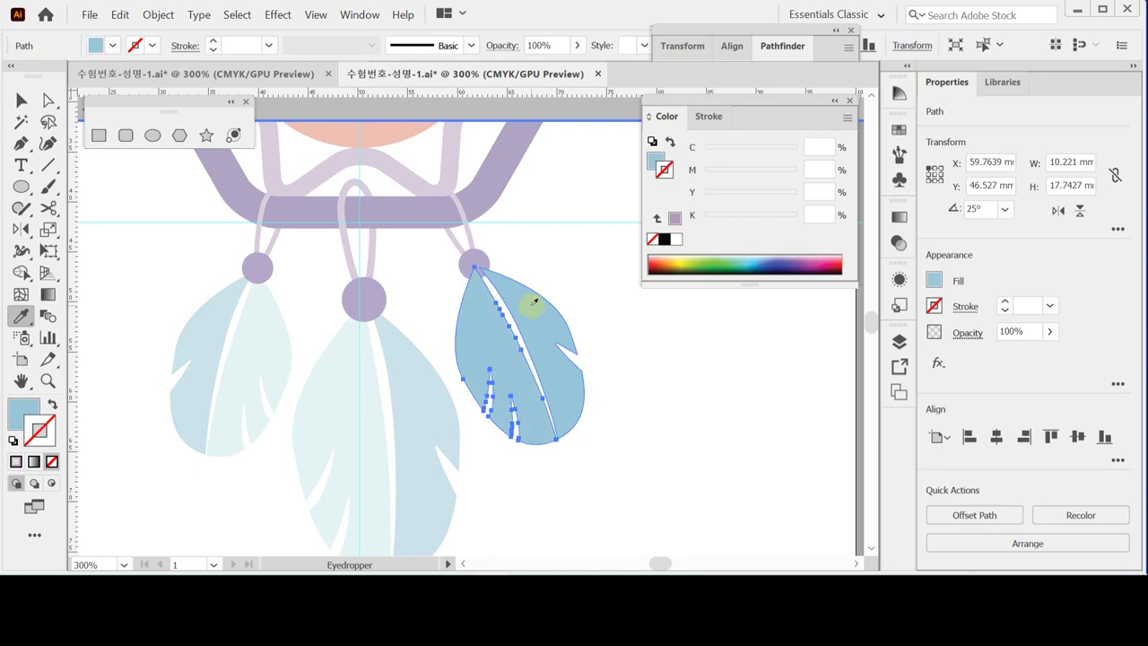
key("v")
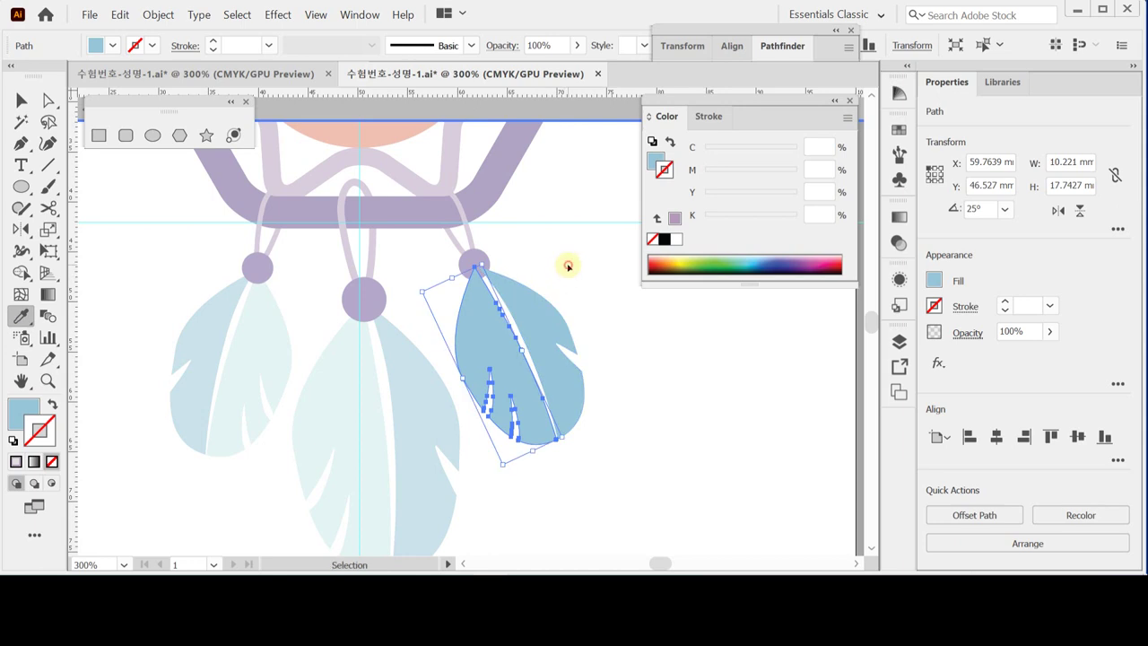
left_click(565, 265)
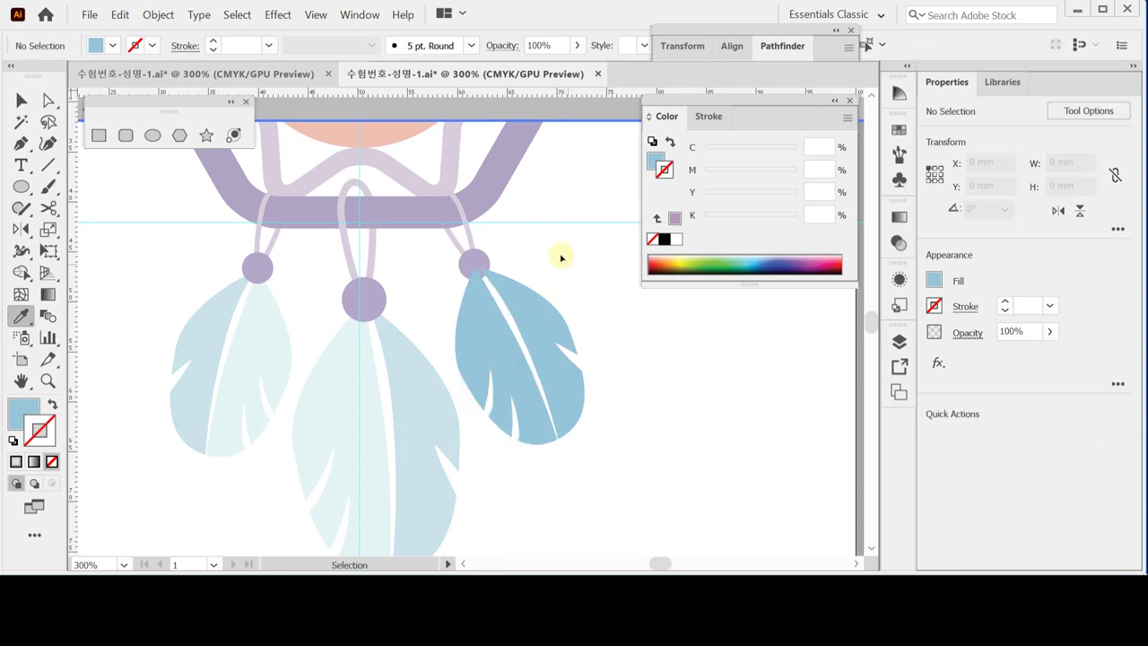
key("ctrl+s")
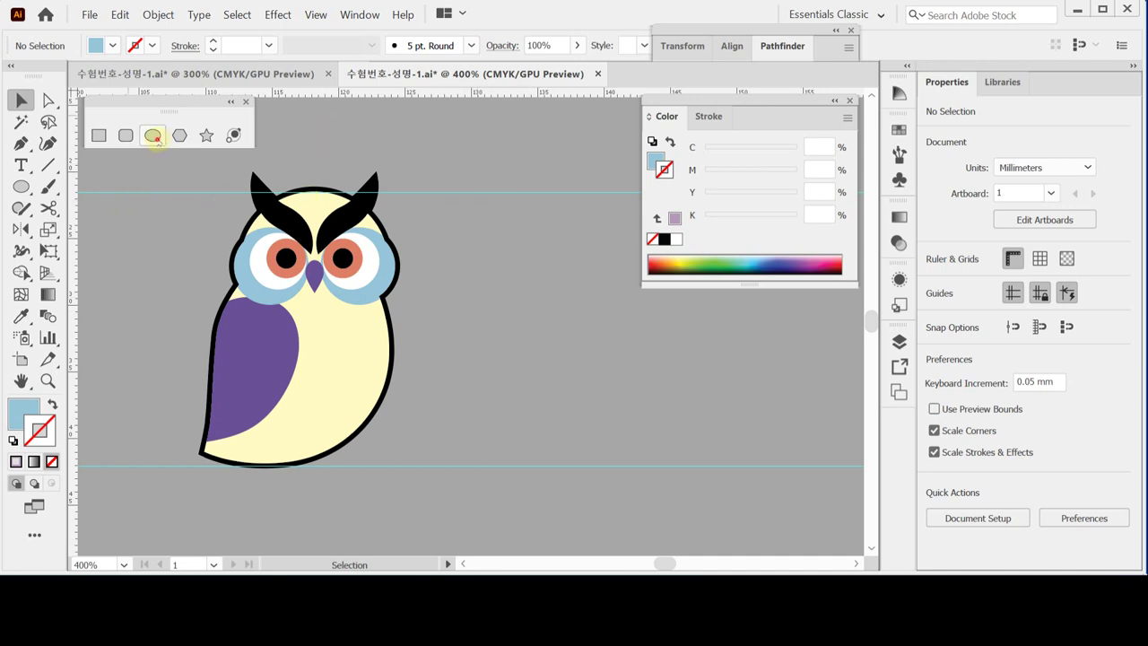
Step: Create an 11.5 × 11 mm ellipse with the default white fill and black stroke, and place it beside the owl just under the upper guide
left_click(152, 136)
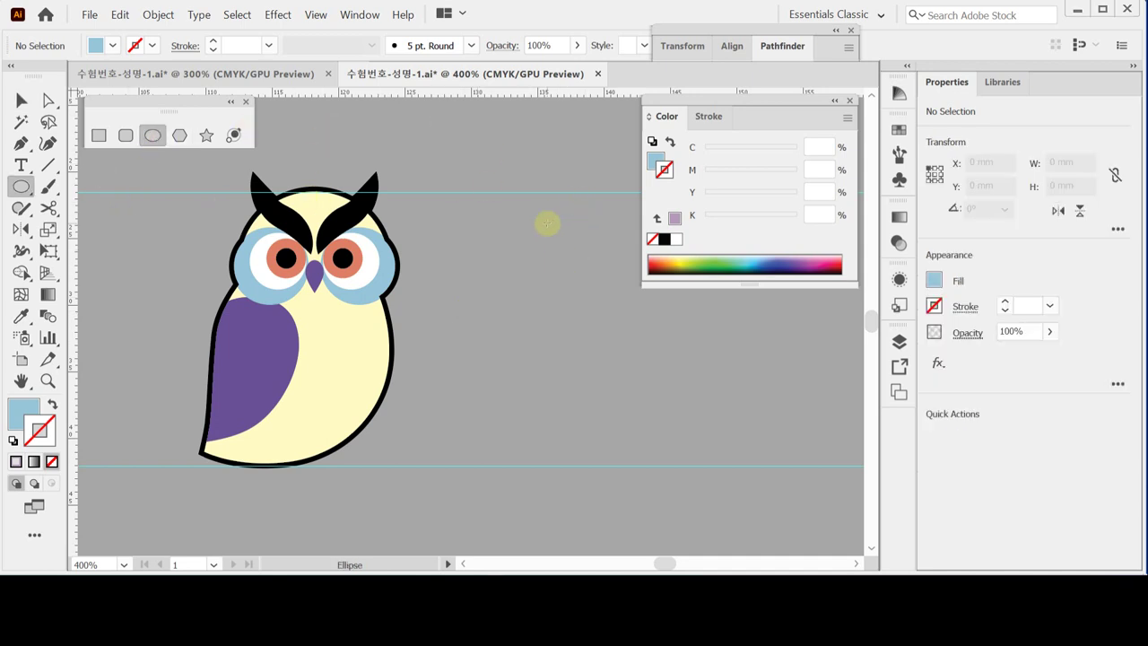
left_click_drag(499, 245, 464, 249)
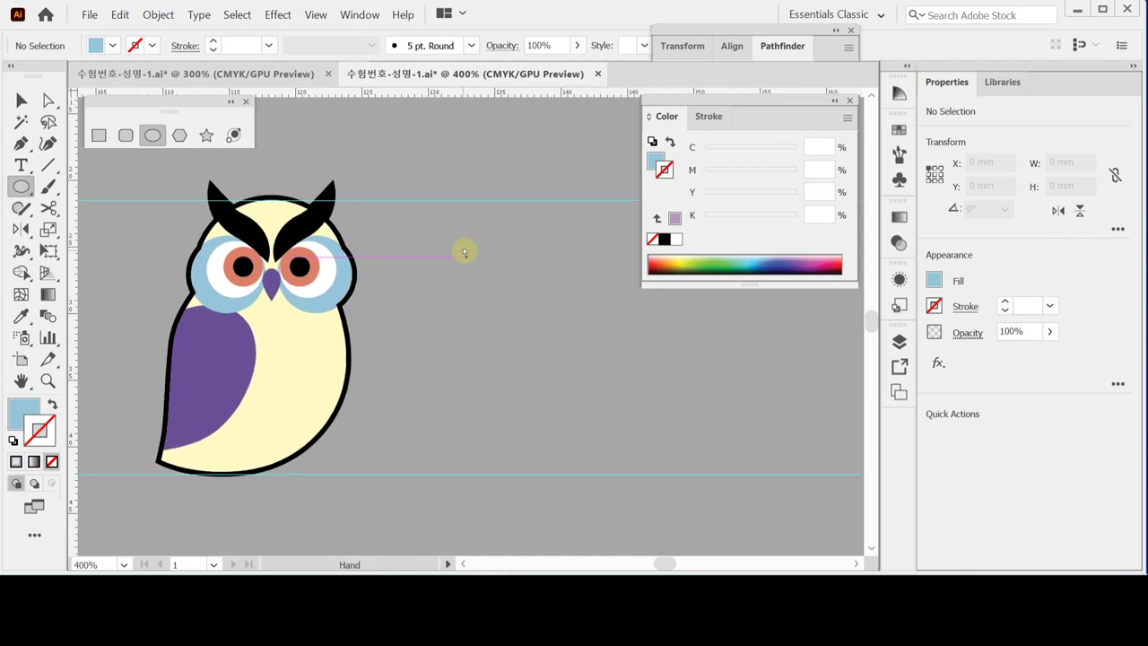
left_click(14, 439)
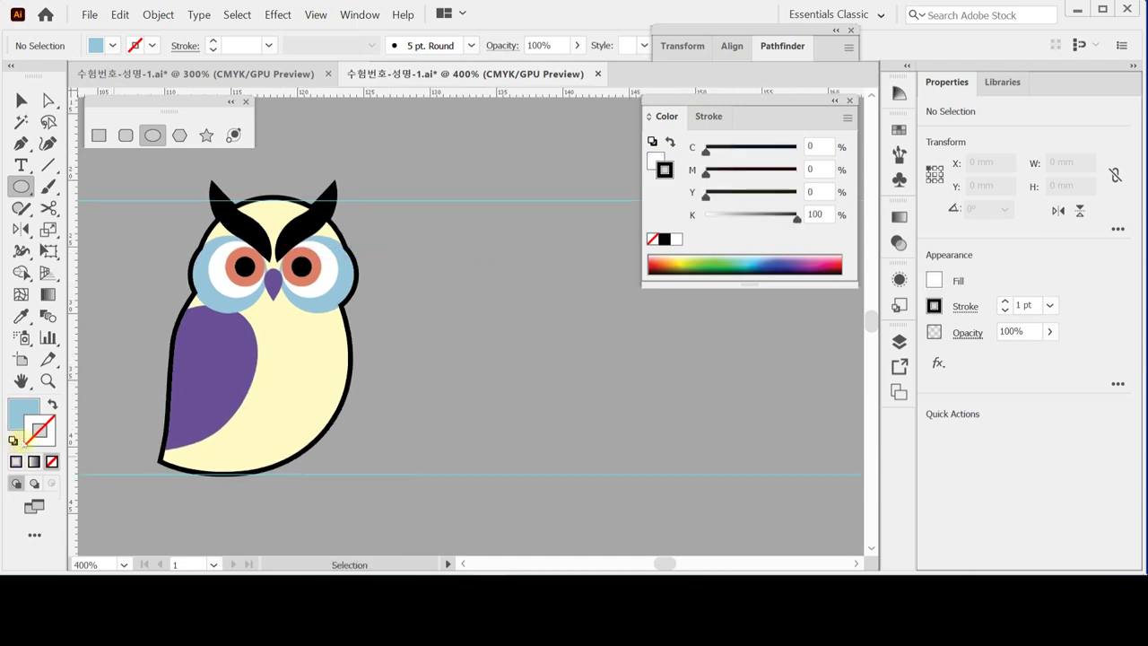
left_click(517, 257)
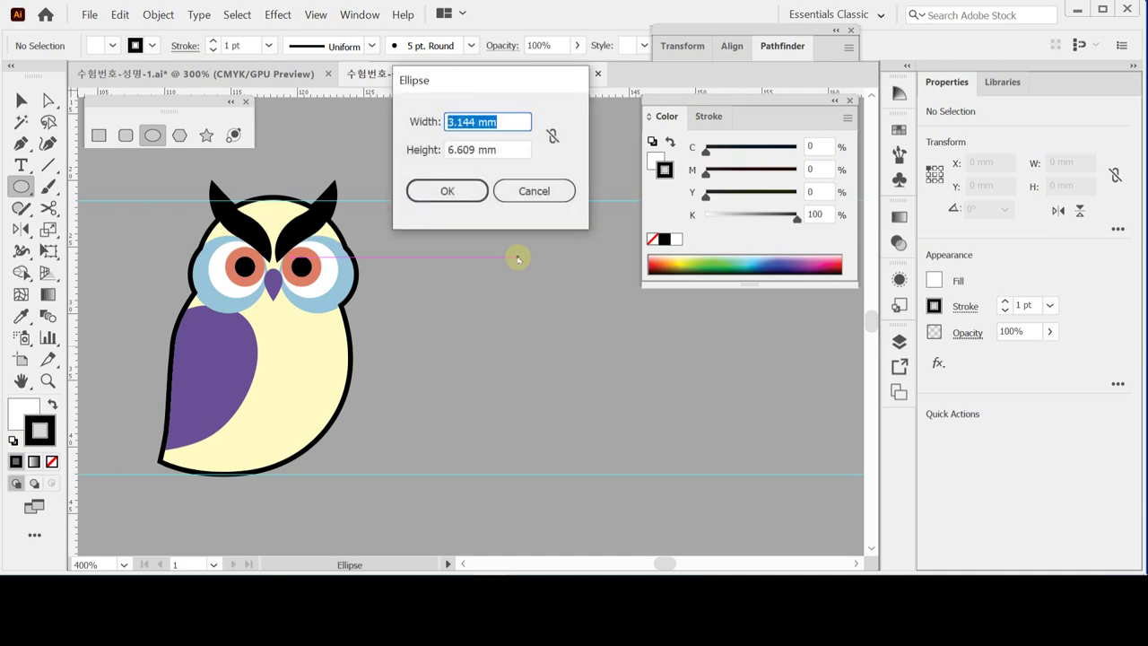
type("11.5")
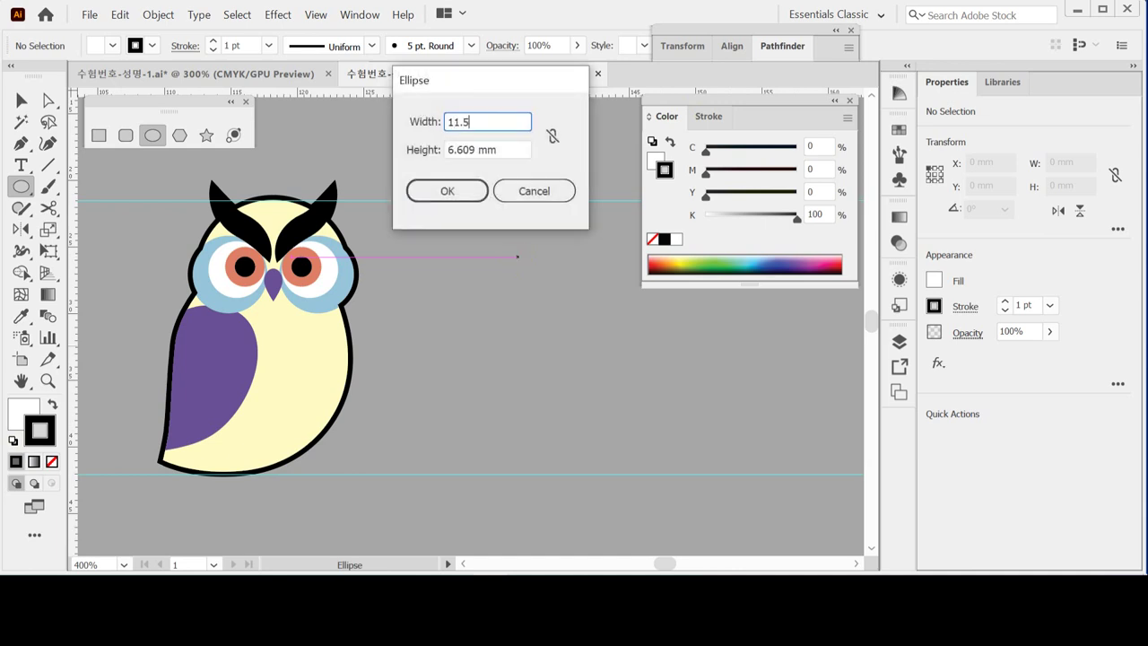
key("Tab")
type("11")
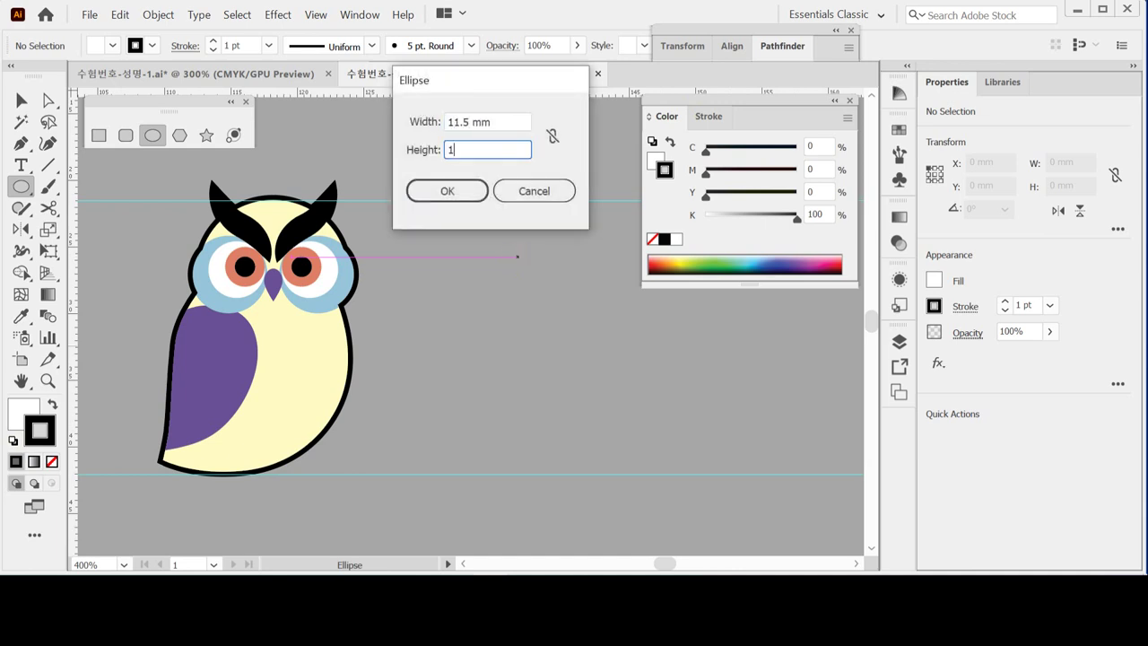
left_click(454, 190)
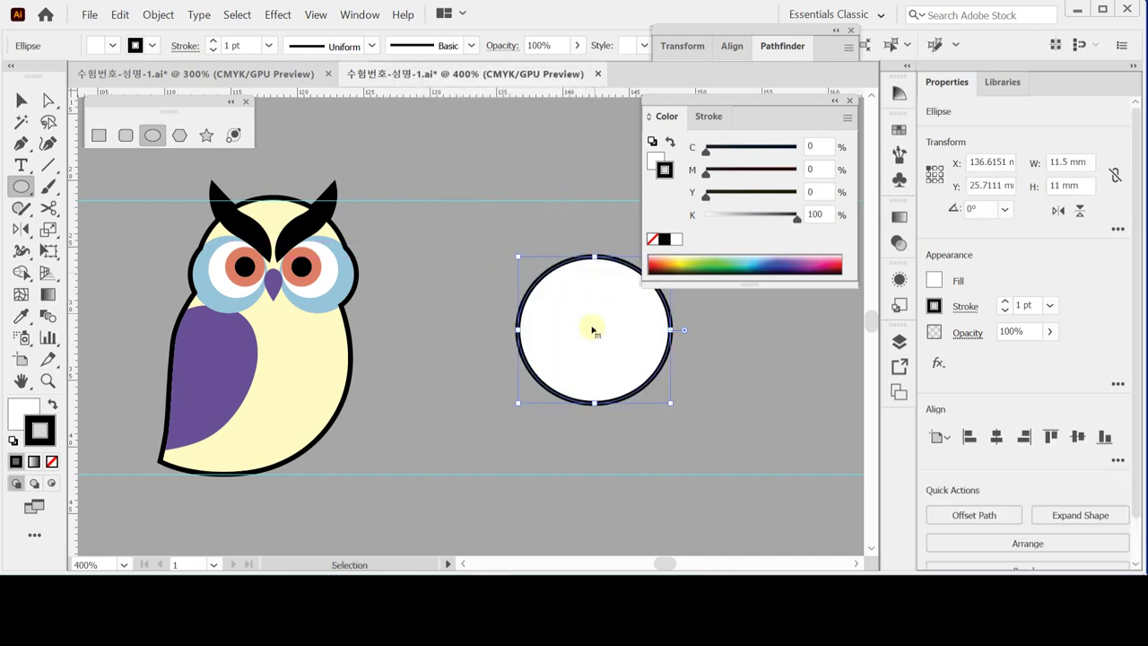
left_click_drag(594, 328, 536, 277)
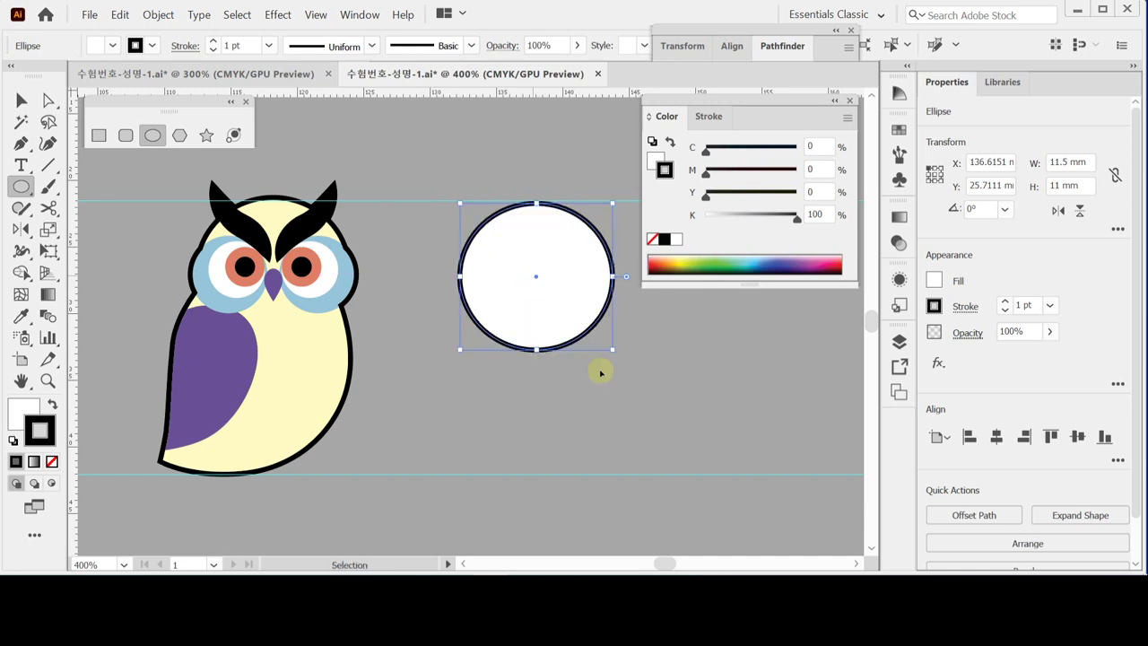
key("ctrl+shift+a")
Step: Trace the left edge of the owl's body with the Pen tool, from below the eye down to the tail tip
left_click_drag(565, 333, 555, 320)
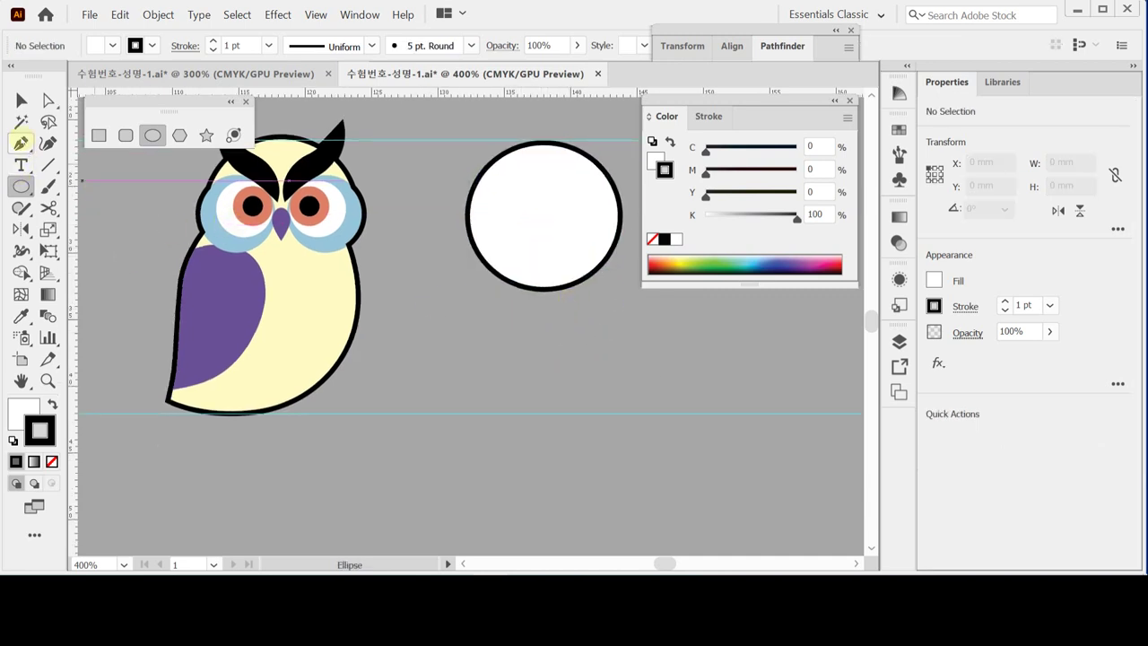
left_click(20, 142)
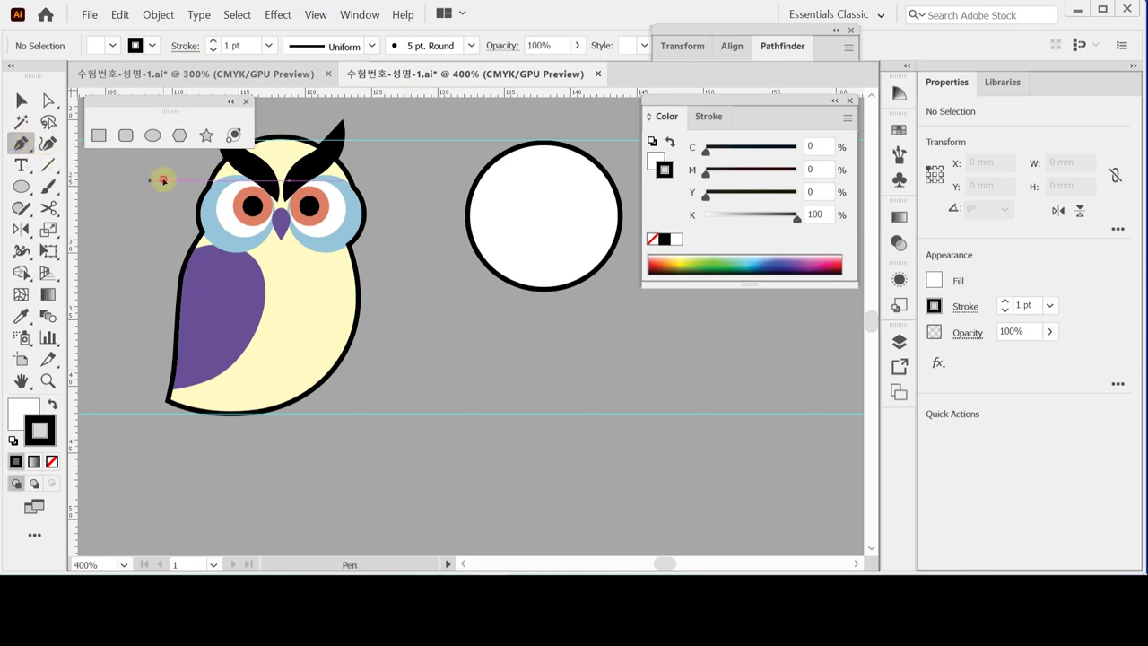
left_click(160, 180)
left_click(135, 173, "ctrl")
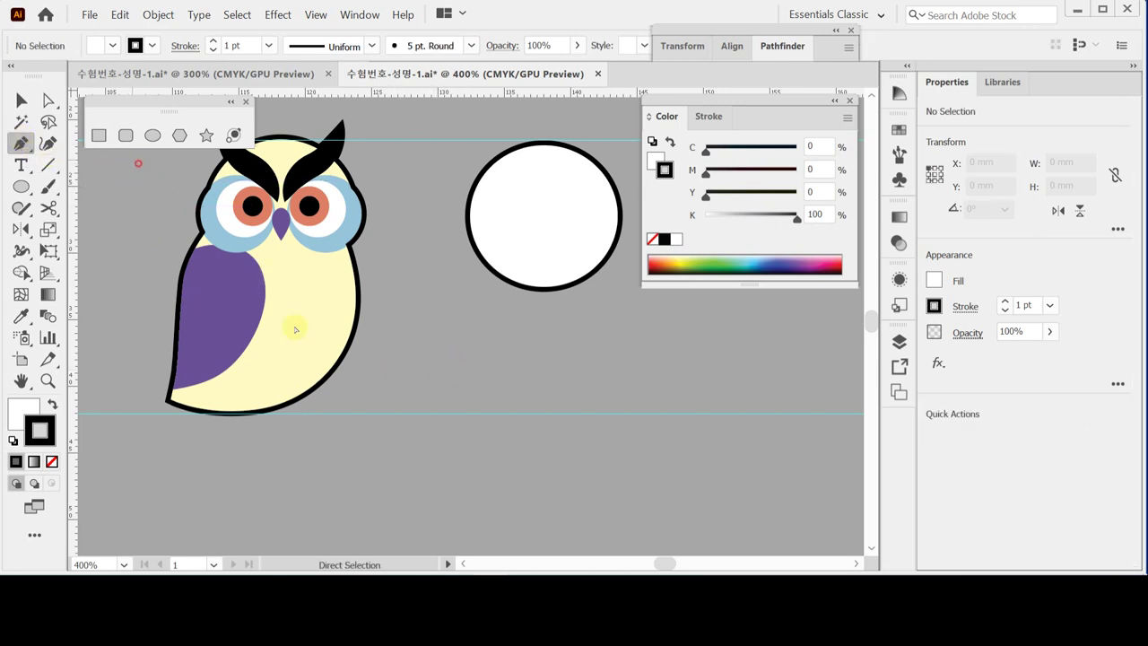
left_click(330, 404, "ctrl")
left_click(391, 370, "ctrl")
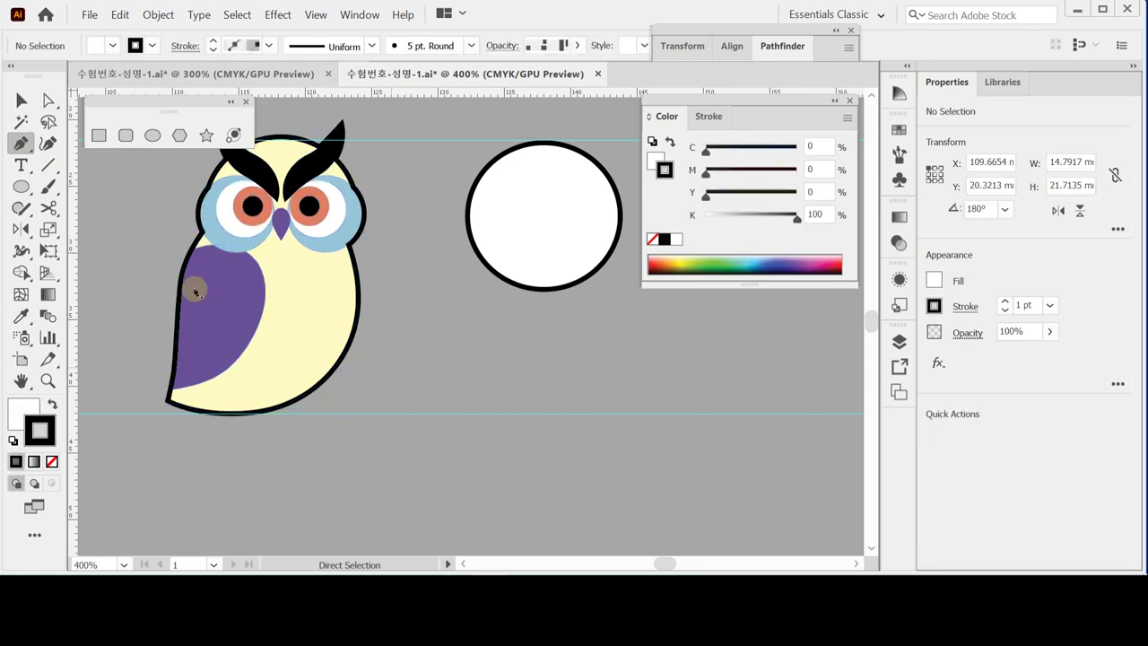
left_click(171, 289)
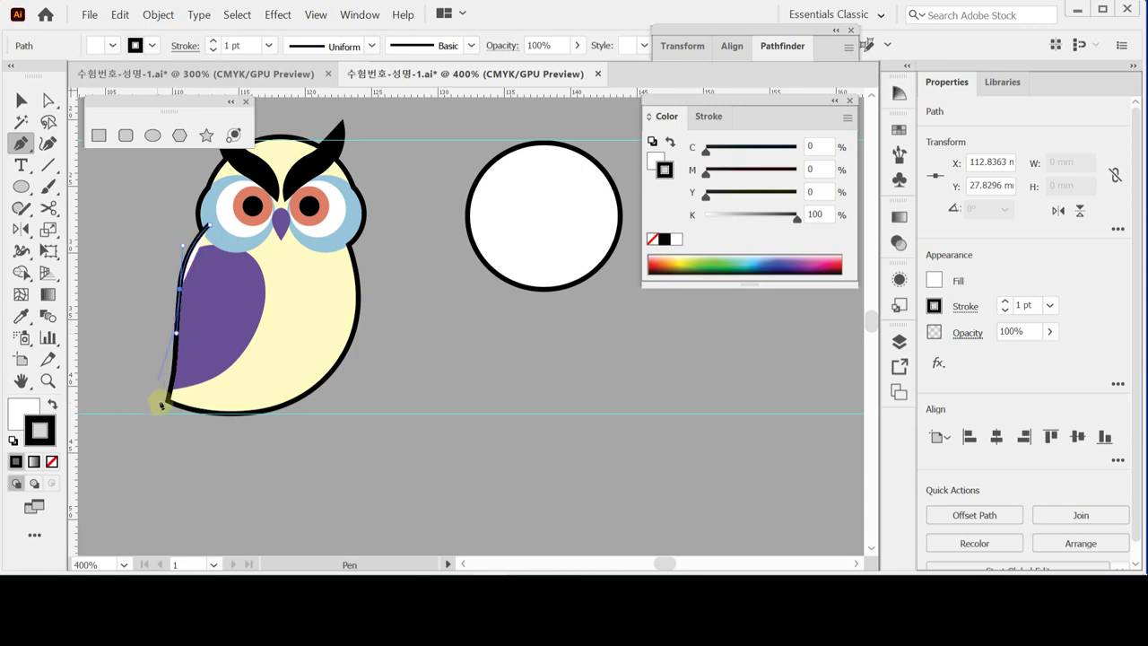
left_click_drag(166, 401, 150, 436)
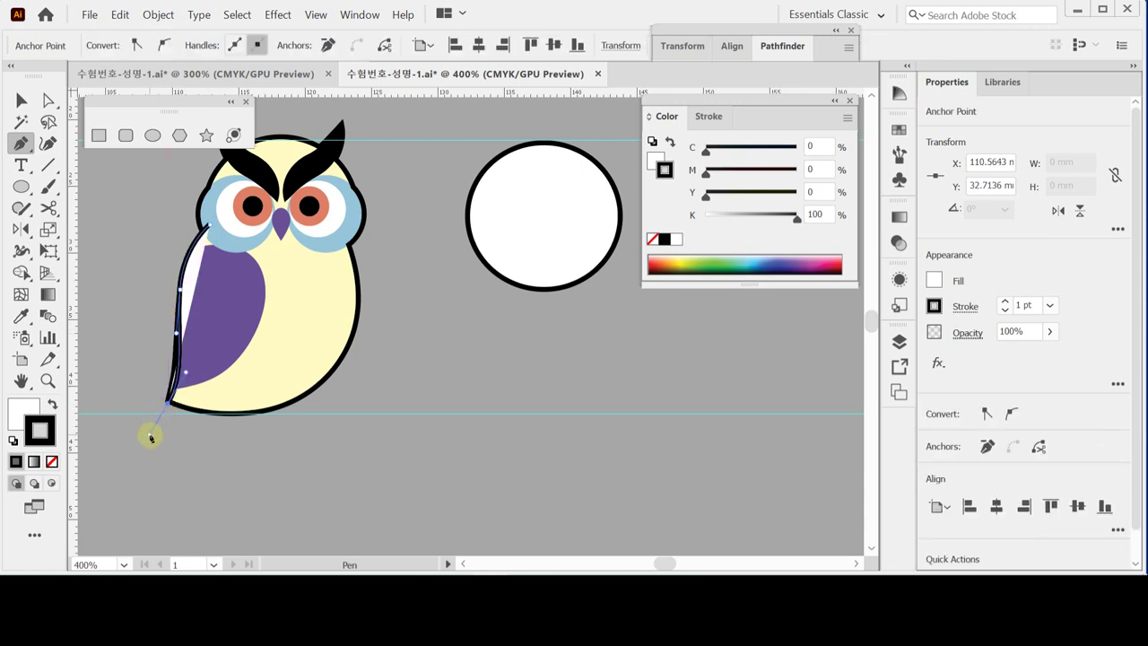
key("ctrl")
Step: Remove the path's fill, shift its end anchor onto the tail tip and turn that anchor into a corner
left_click(21, 416)
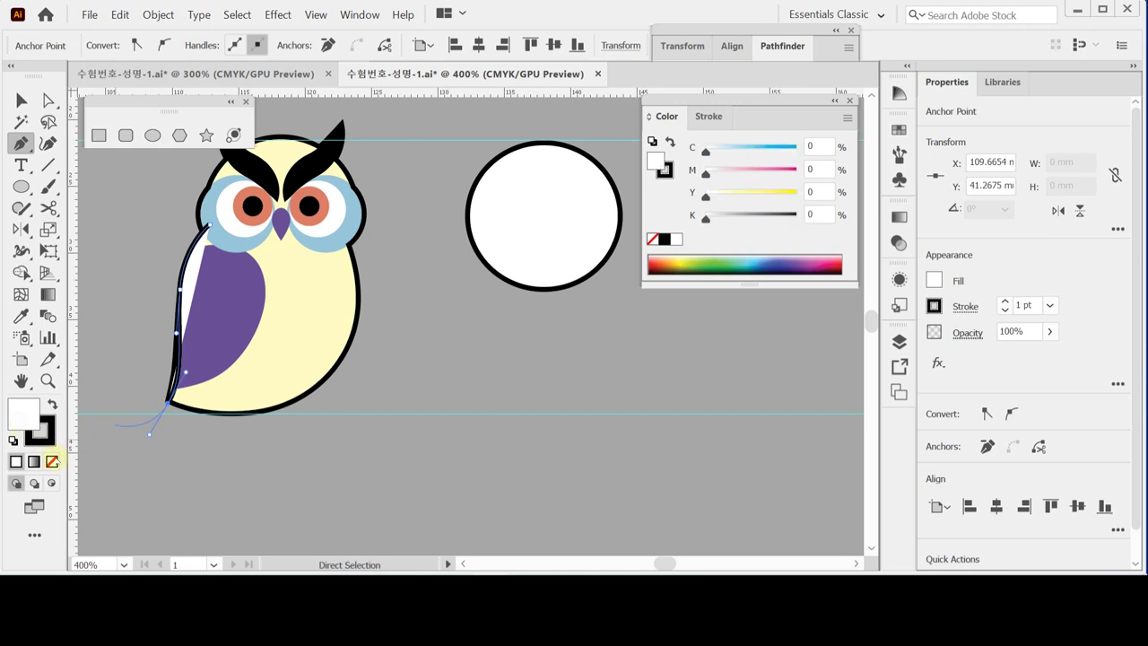
left_click(51, 461)
key("ctrl+plus")
left_click_drag(339, 407, 259, 403)
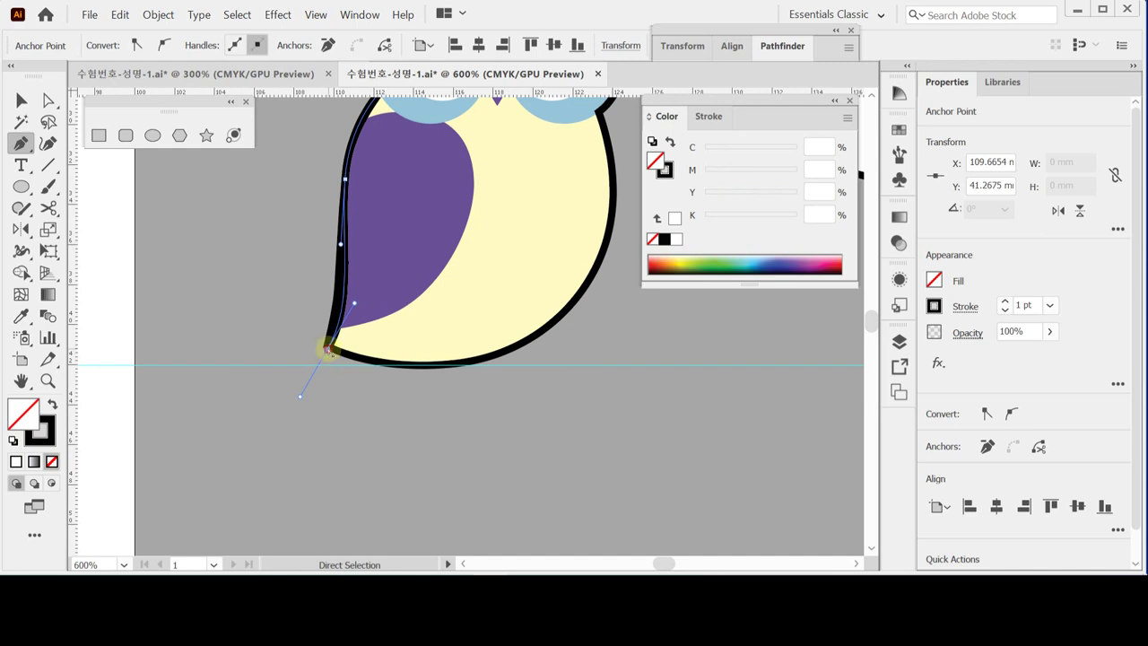
left_click_drag(328, 349, 204, 380)
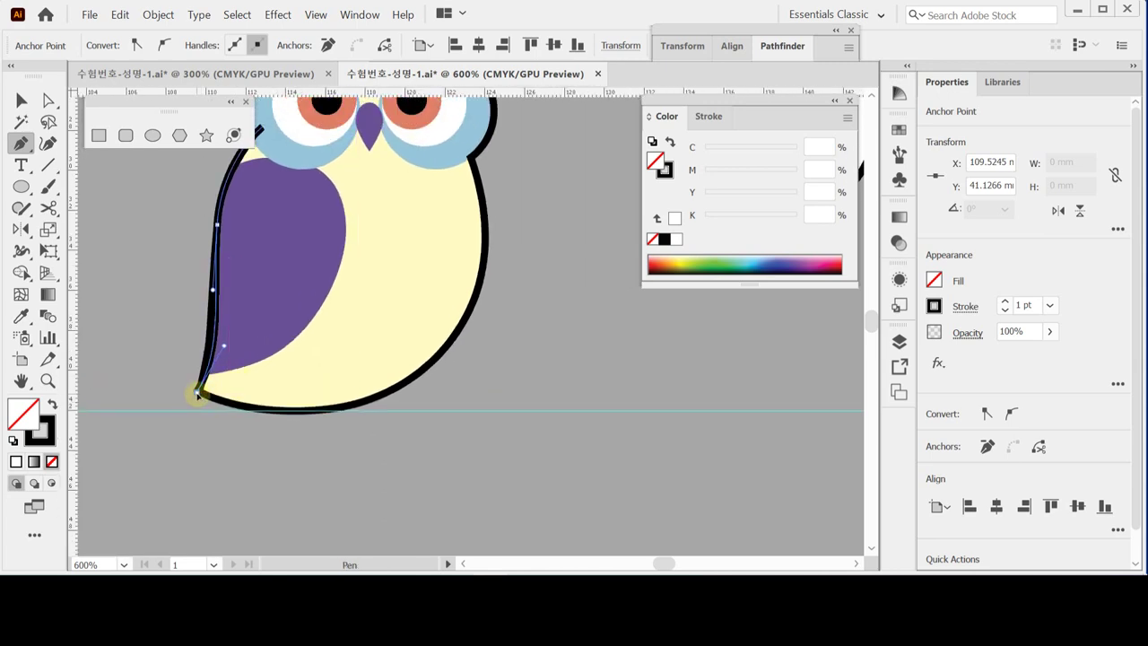
left_click(199, 393)
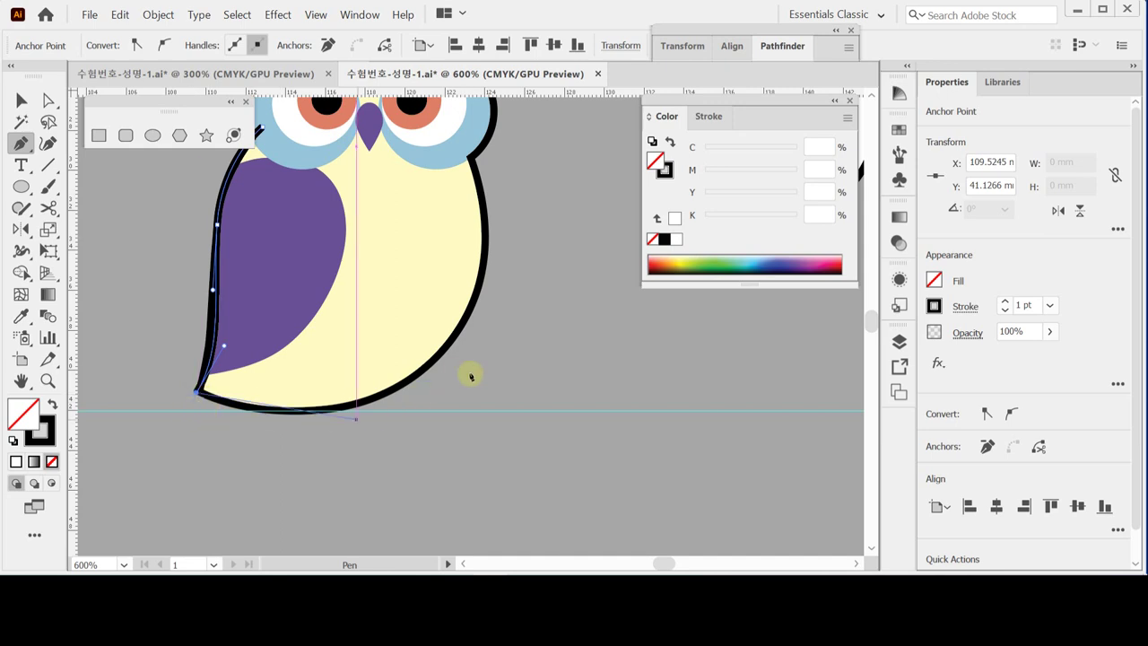
Step: Trace the owl's bottom and right body edge up to the right eye and close the path with a straight line across the neck
key("ctrl+space")
key("ctrl+minus")
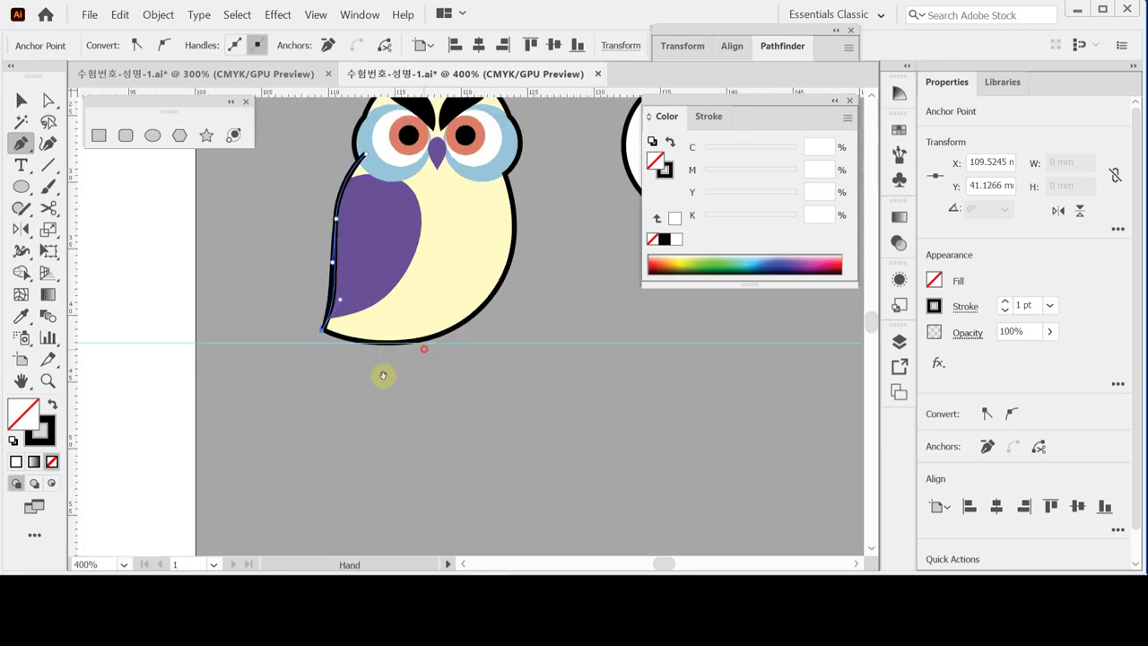
left_click_drag(382, 374, 404, 341)
left_click_drag(398, 218, 374, 175)
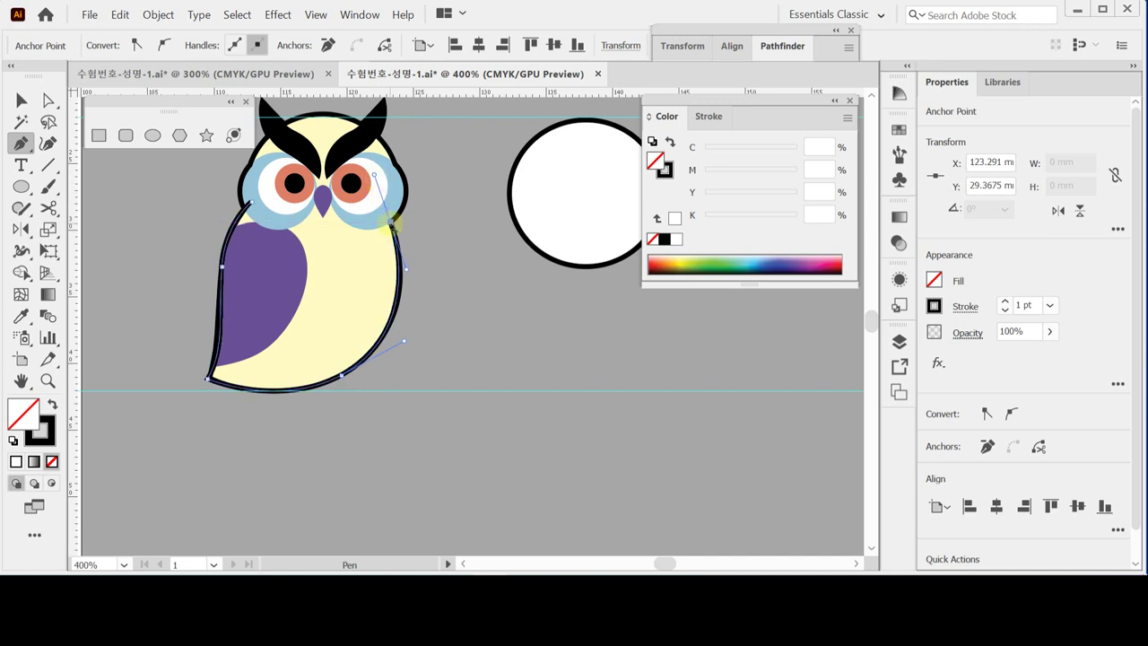
left_click(392, 224)
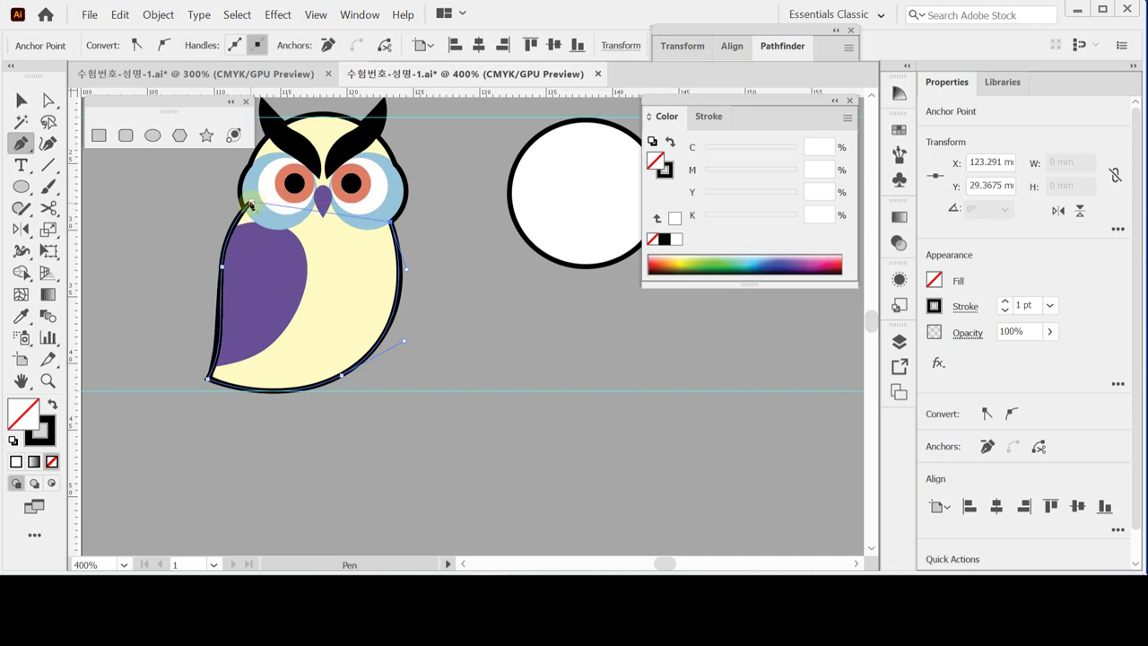
left_click(250, 204)
Step: Move the traced body outline off the owl onto the lower part of the white ellipse and deselect it
left_click(22, 100)
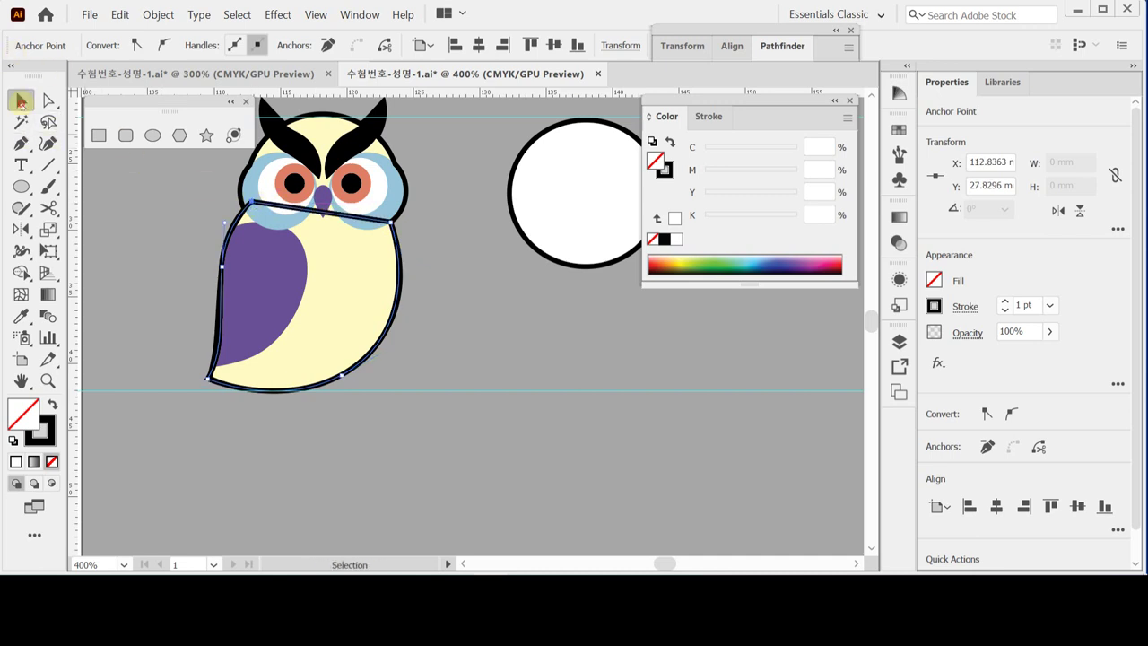
left_click_drag(232, 283, 380, 315)
key("space")
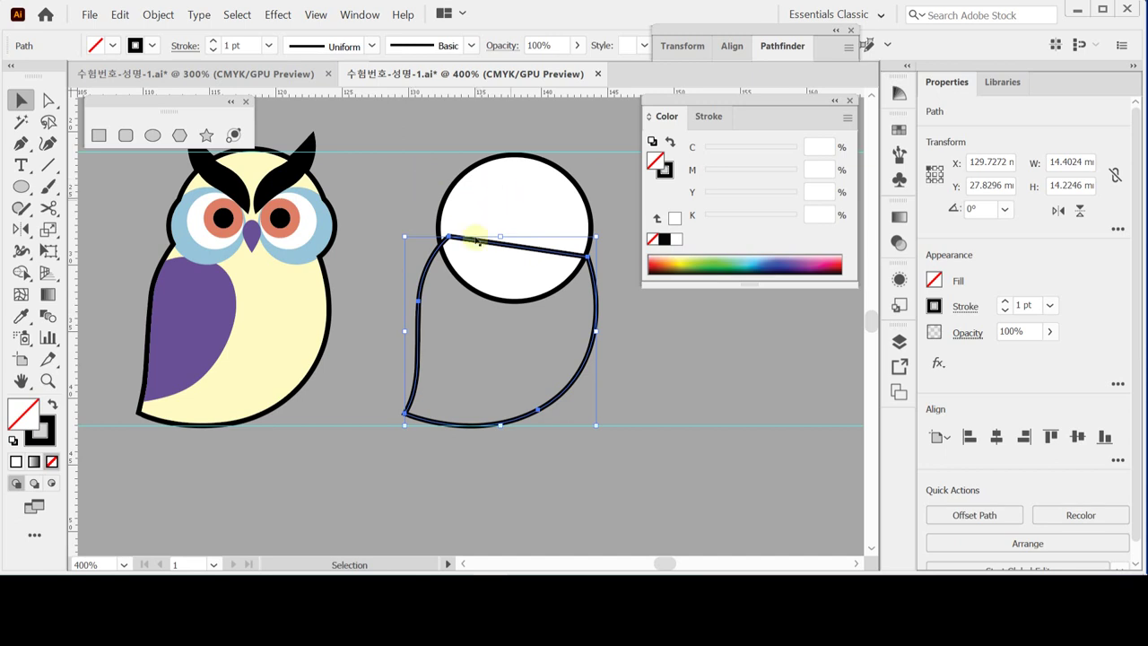
key("a")
left_click(440, 174)
key("v")
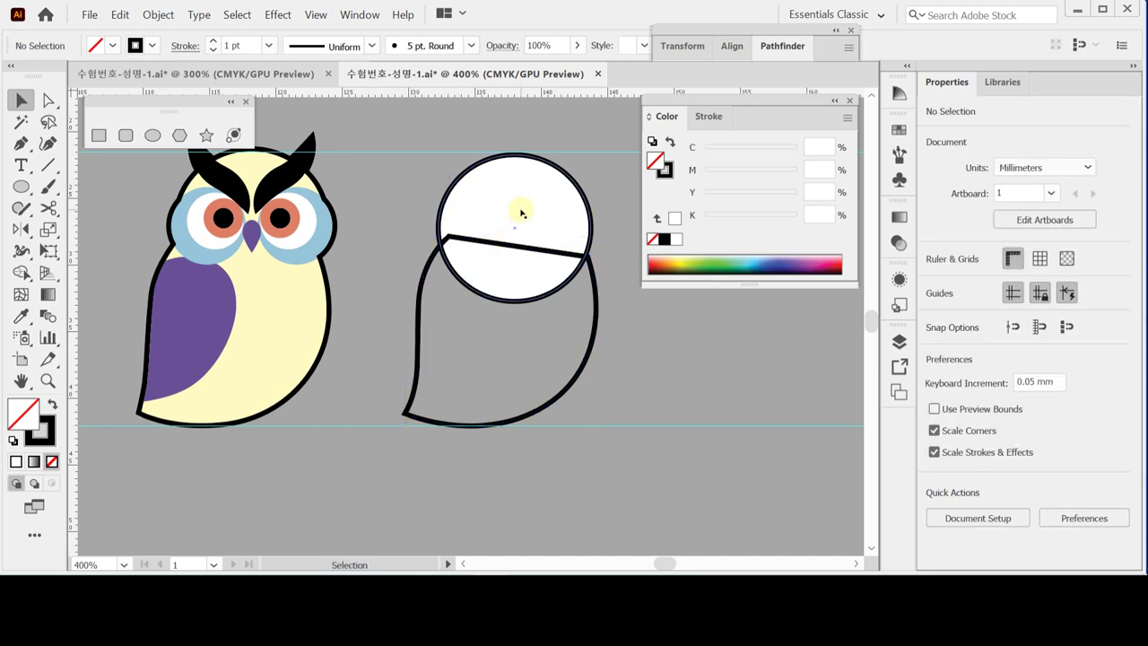
Step: Shift the white head ellipse about 0.6 mm to the right over the body outline and deselect it
left_click(517, 216)
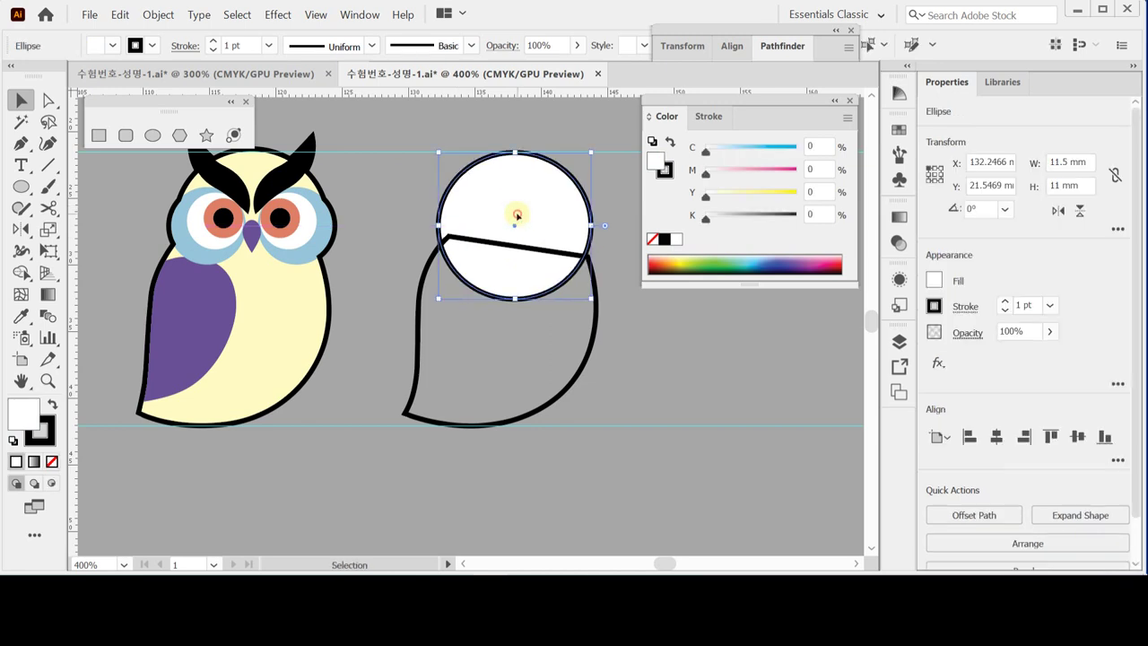
left_click_drag(518, 216, 528, 216)
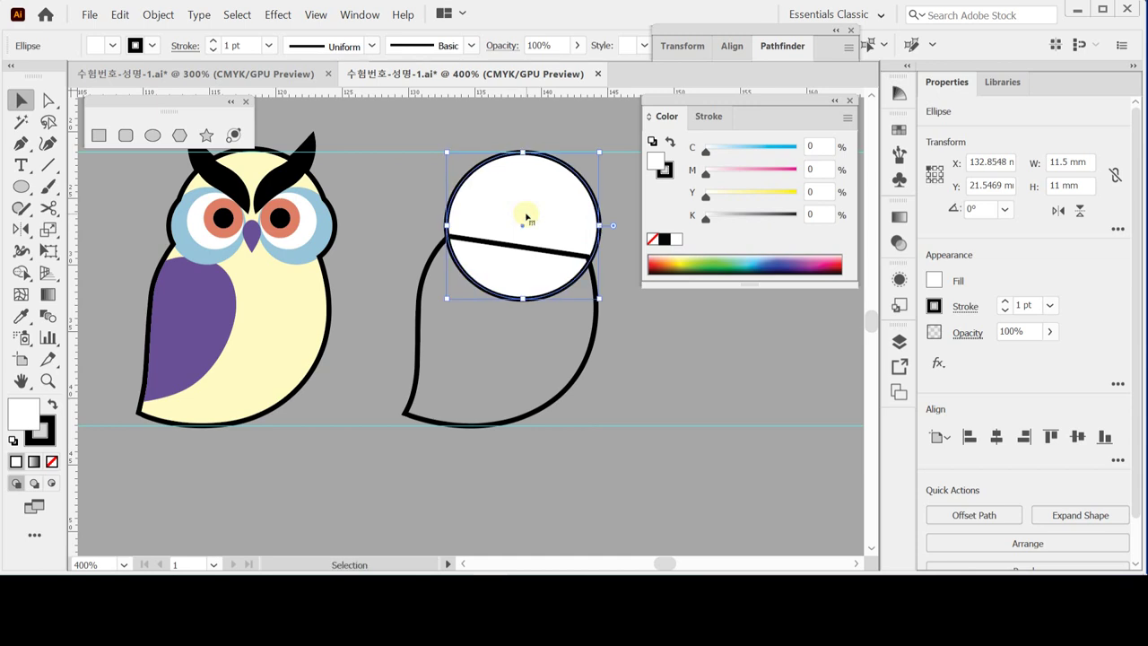
left_click(408, 181)
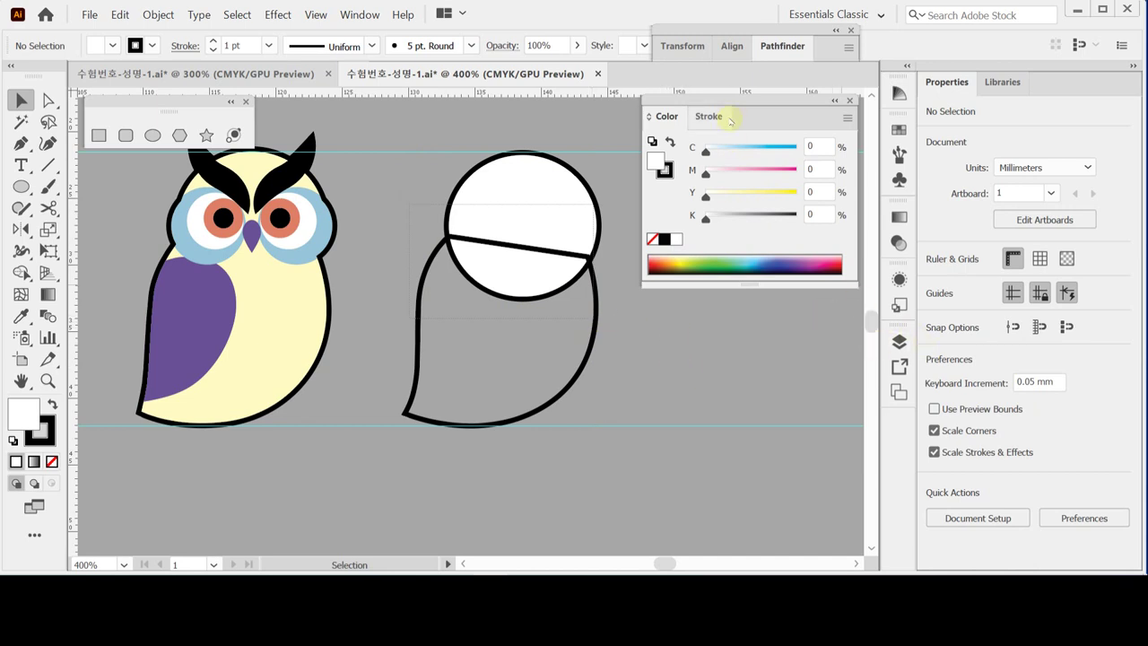
Step: Unite the head ellipse and body outline into one shape, then give it the default white fill and black stroke
key("ctrl+a")
key("a")
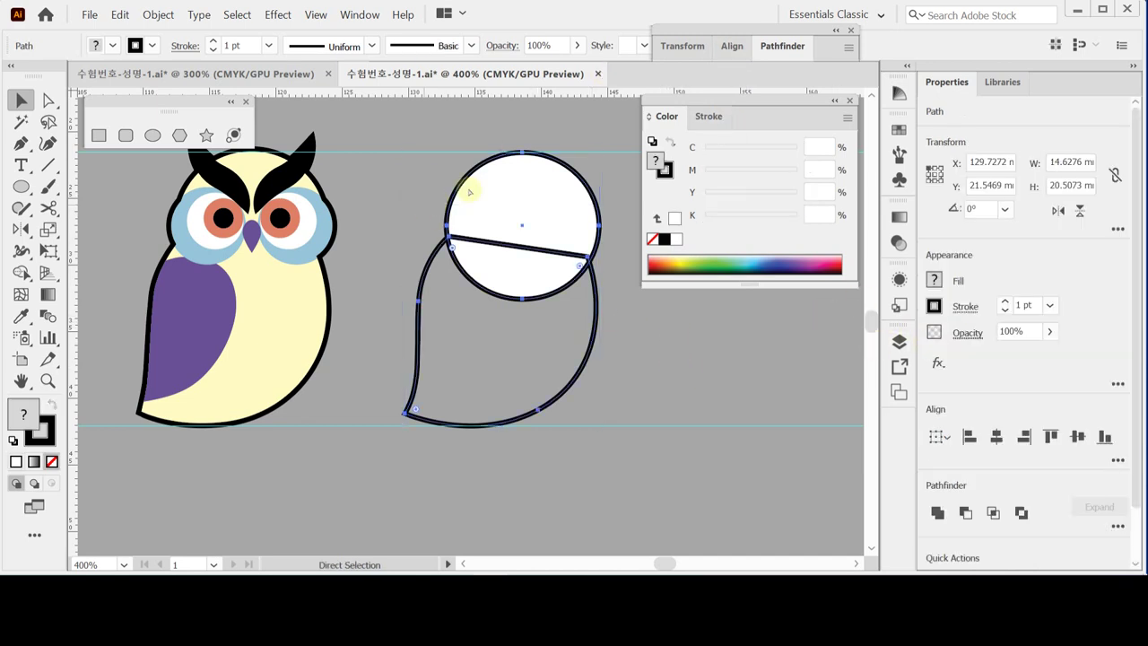
left_click(782, 45)
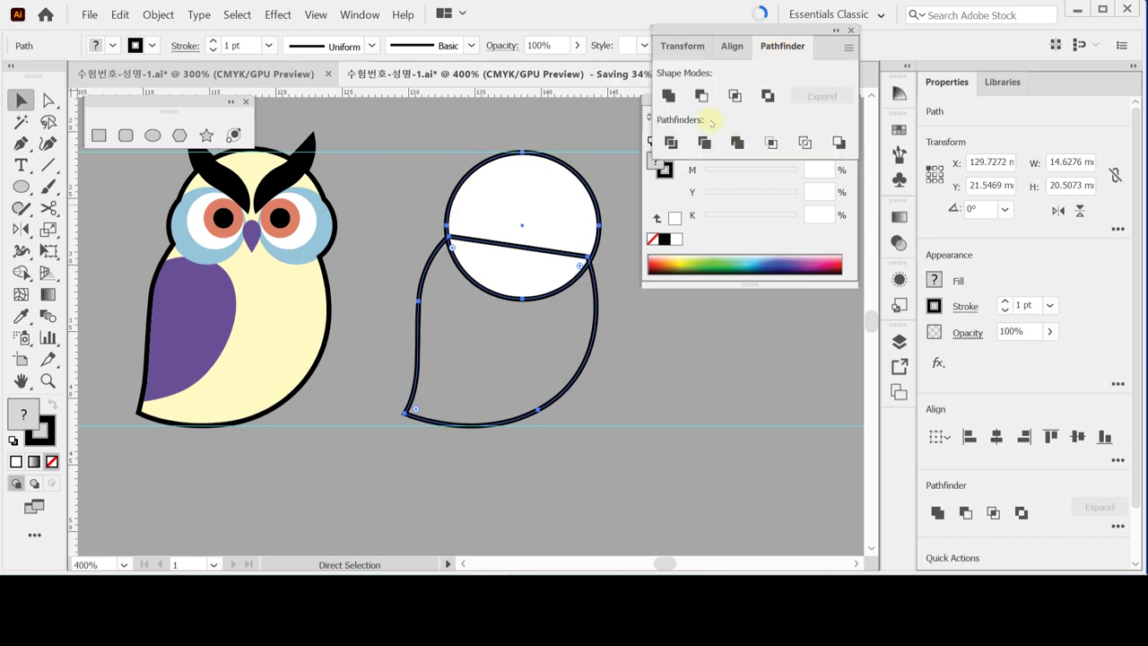
left_click(665, 96)
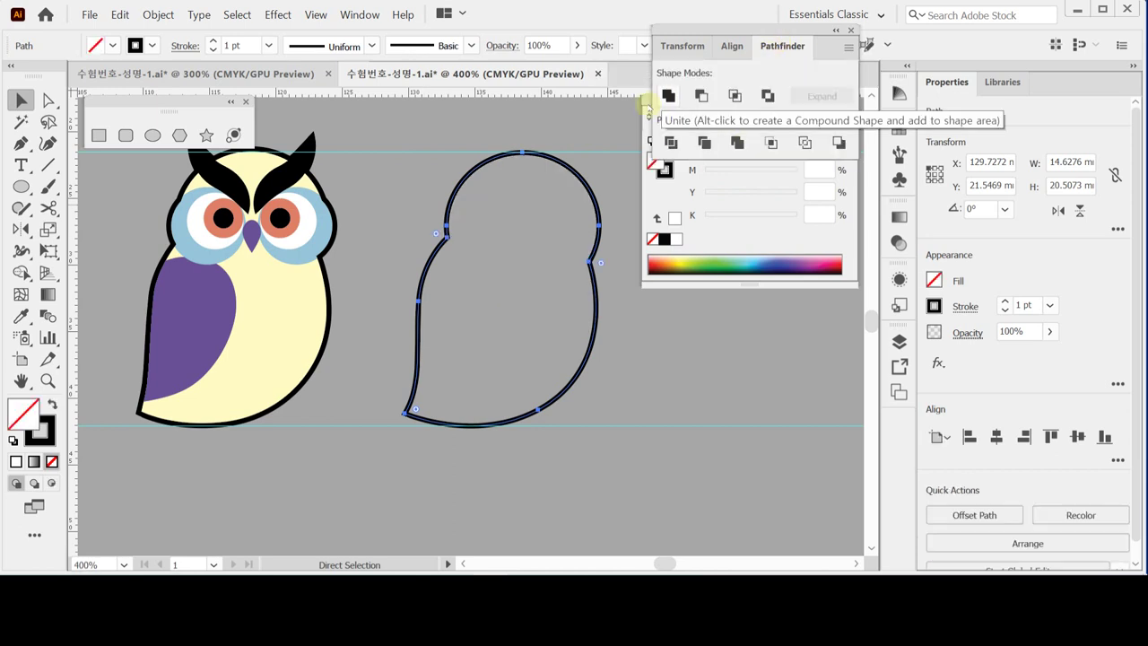
key("v")
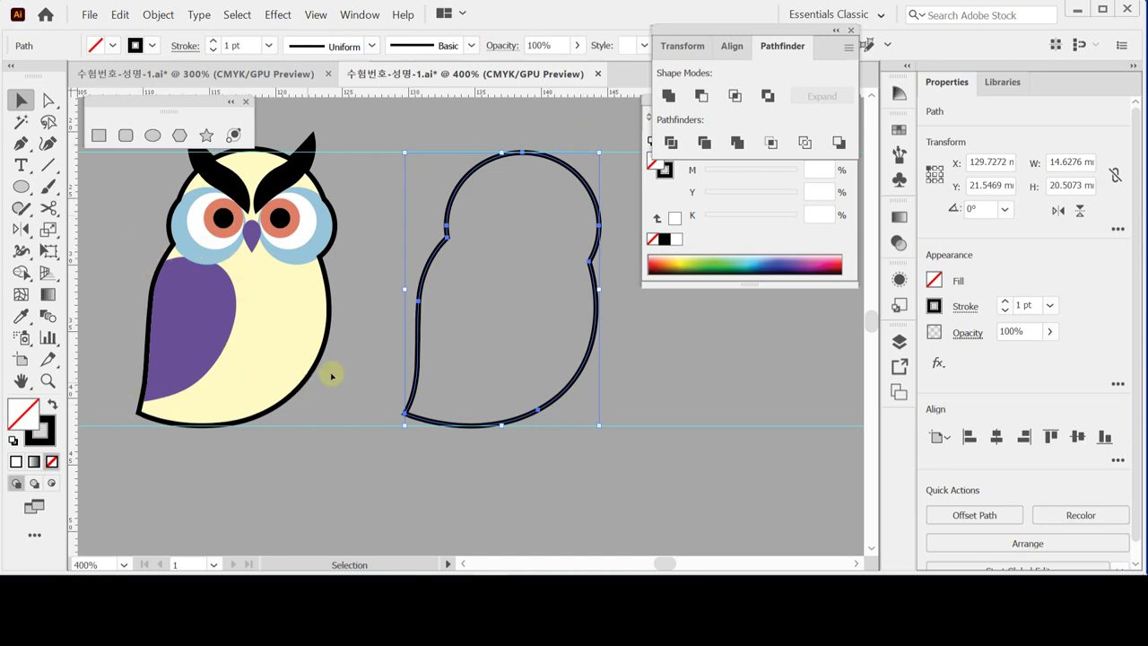
left_click(11, 441)
left_click(309, 451)
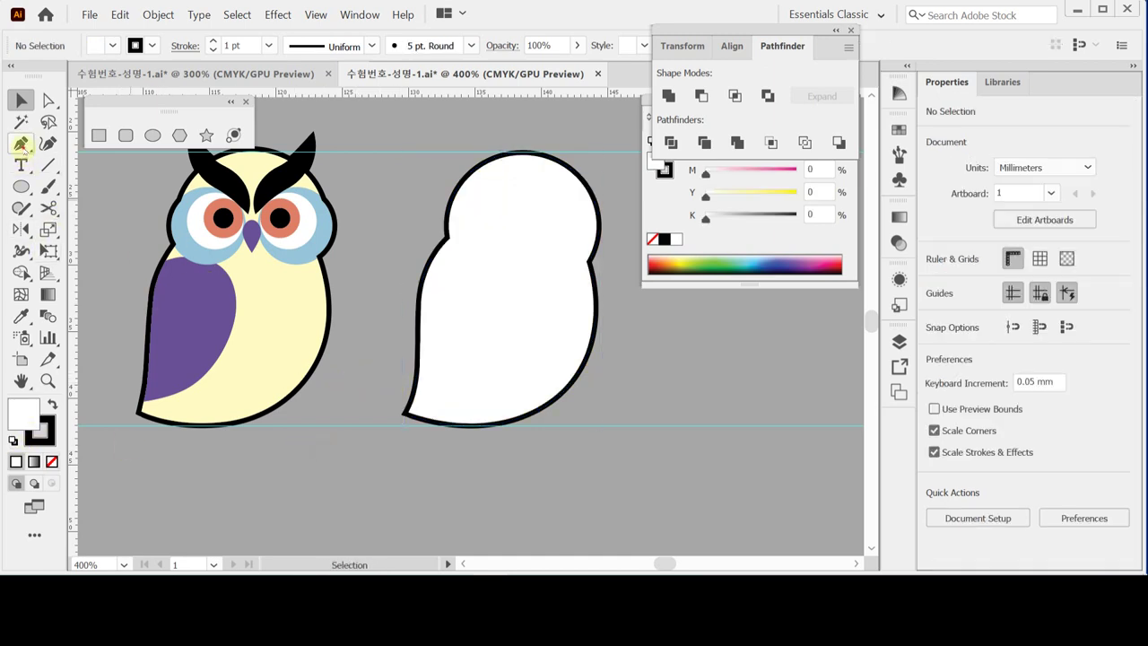
Step: Draw an unfilled open wing curve with the Pen tool, arching across the body and extending past its left edge at both ends
left_click(20, 143)
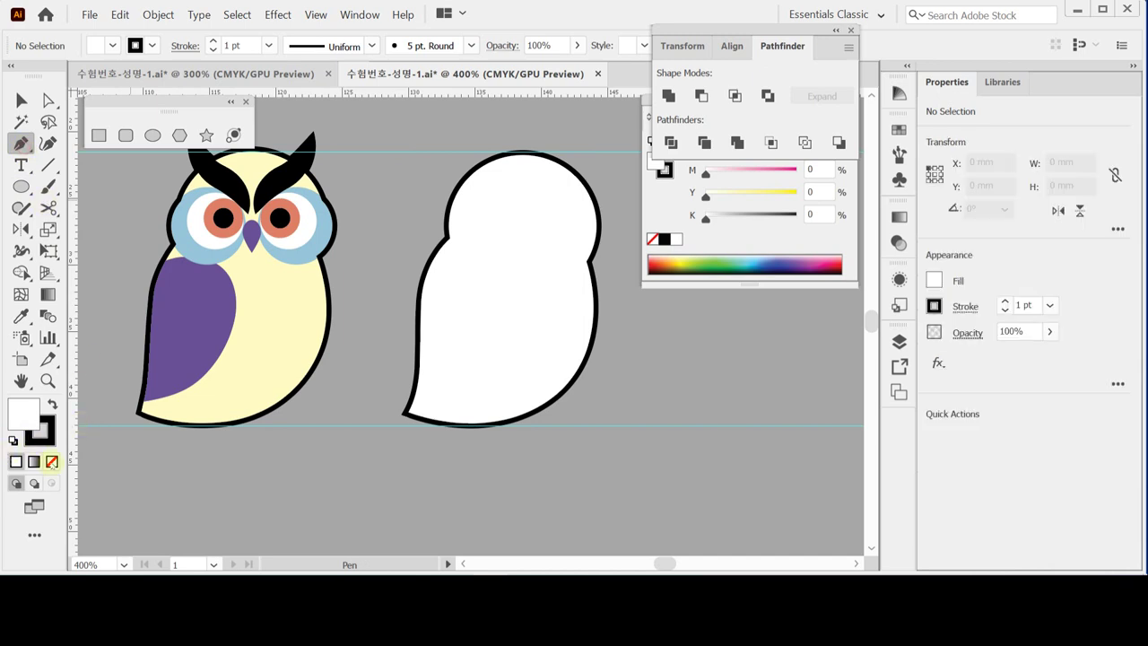
left_click(51, 461)
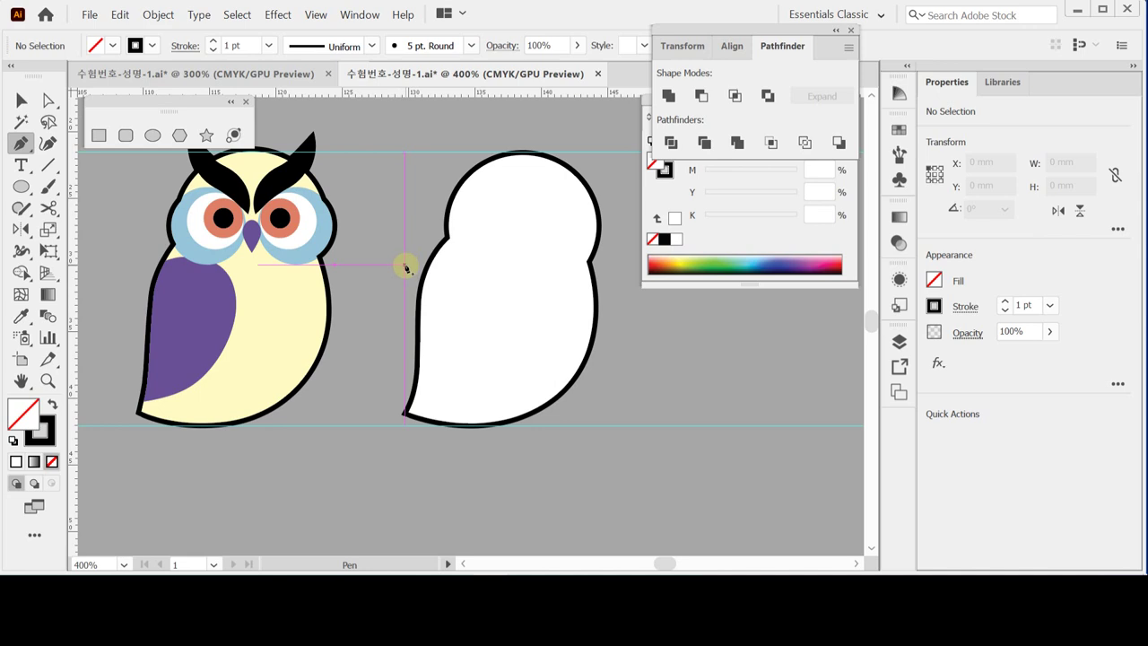
left_click_drag(404, 264, 500, 263)
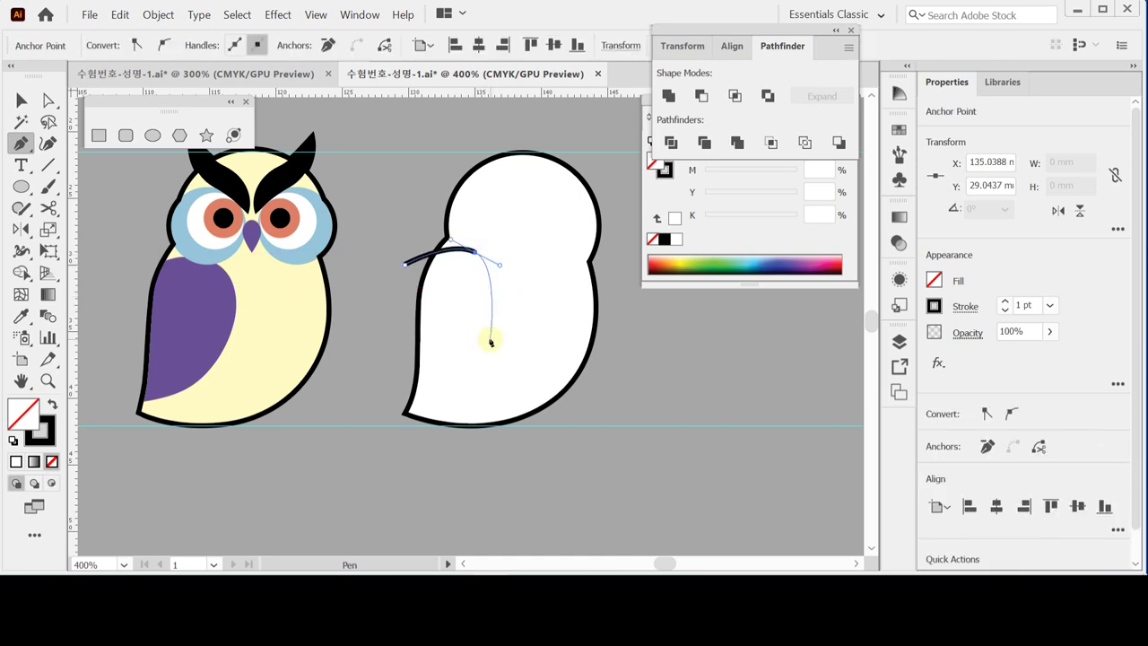
left_click_drag(491, 341, 468, 375)
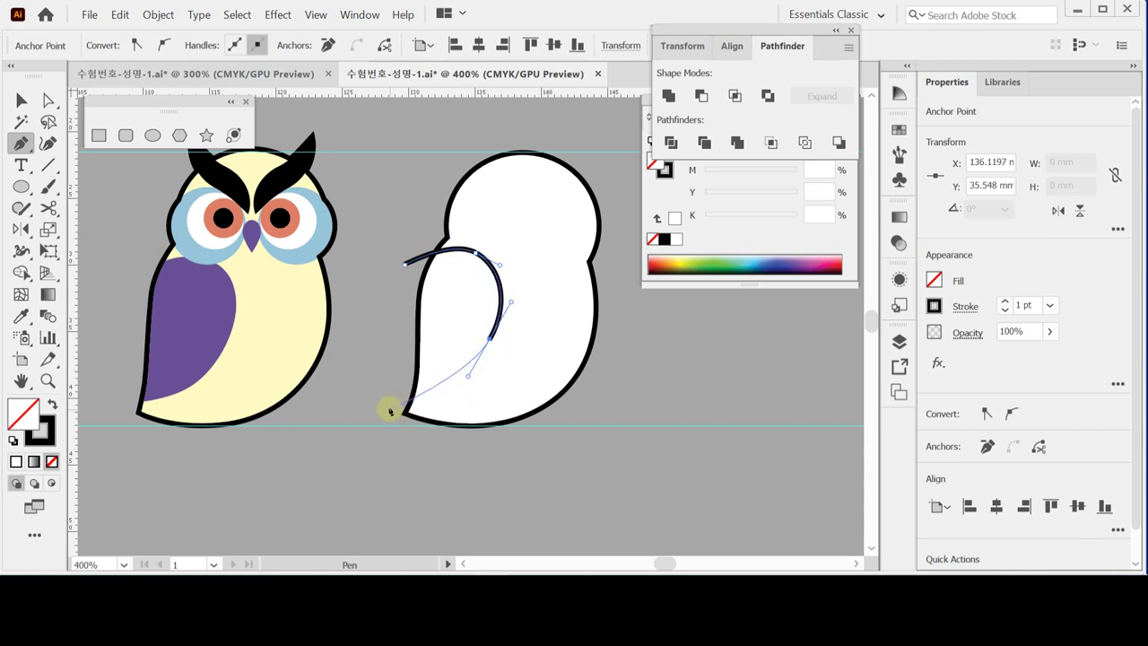
left_click_drag(388, 410, 352, 414)
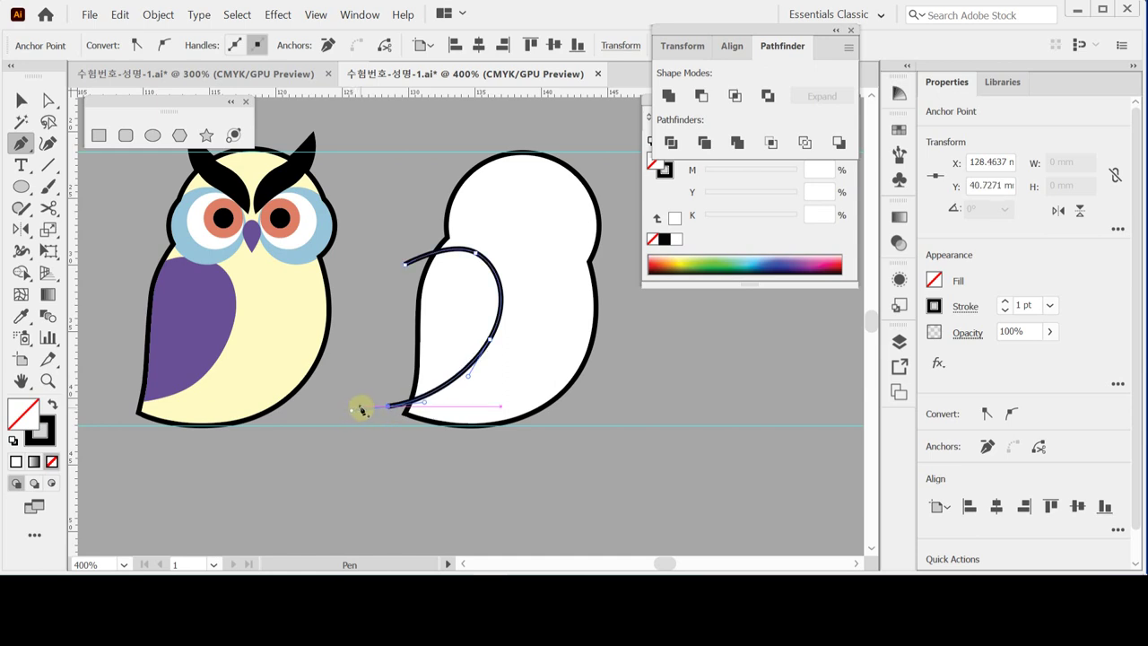
key("ctrl")
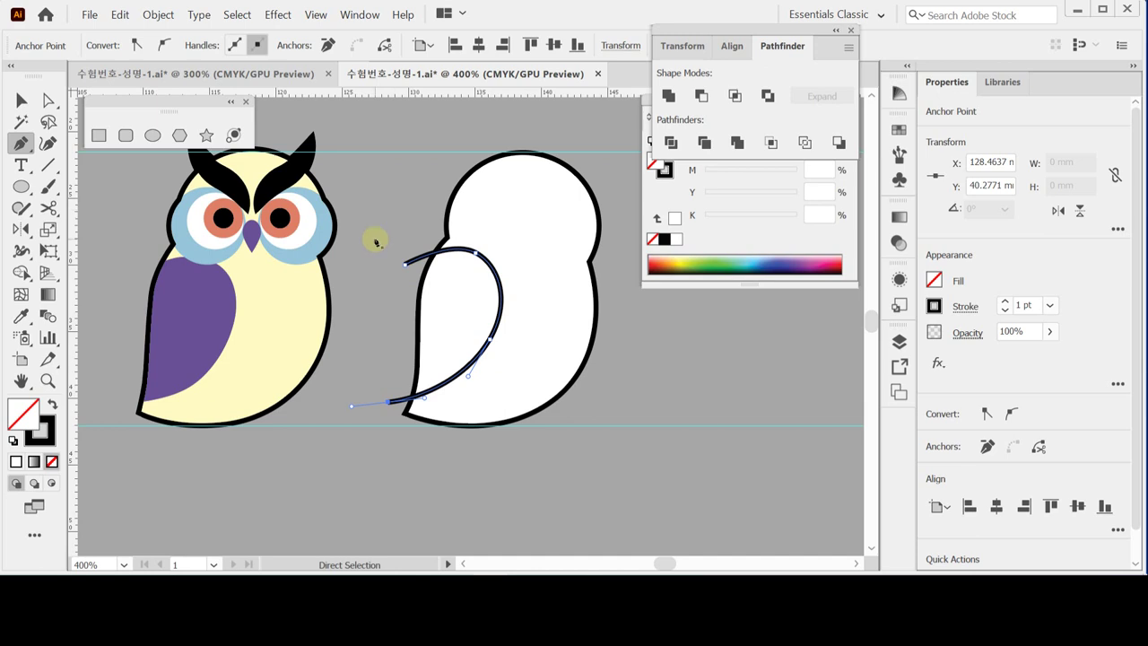
Step: Try the default white fill on the open wing curve and remove that fill again
left_click(22, 101)
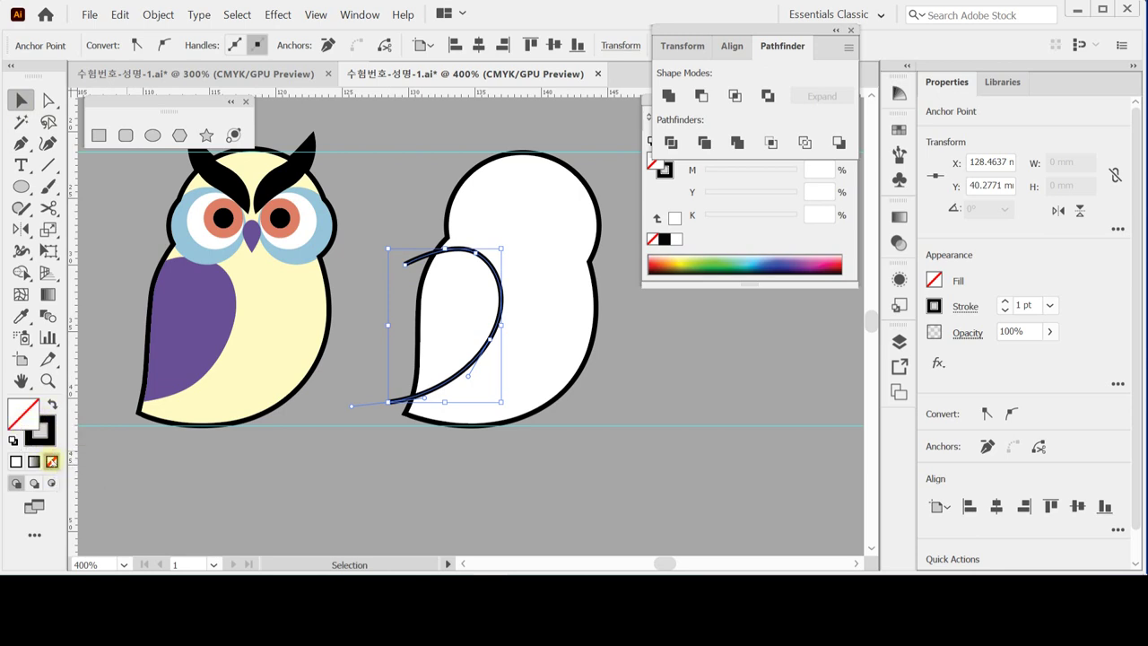
left_click(14, 440)
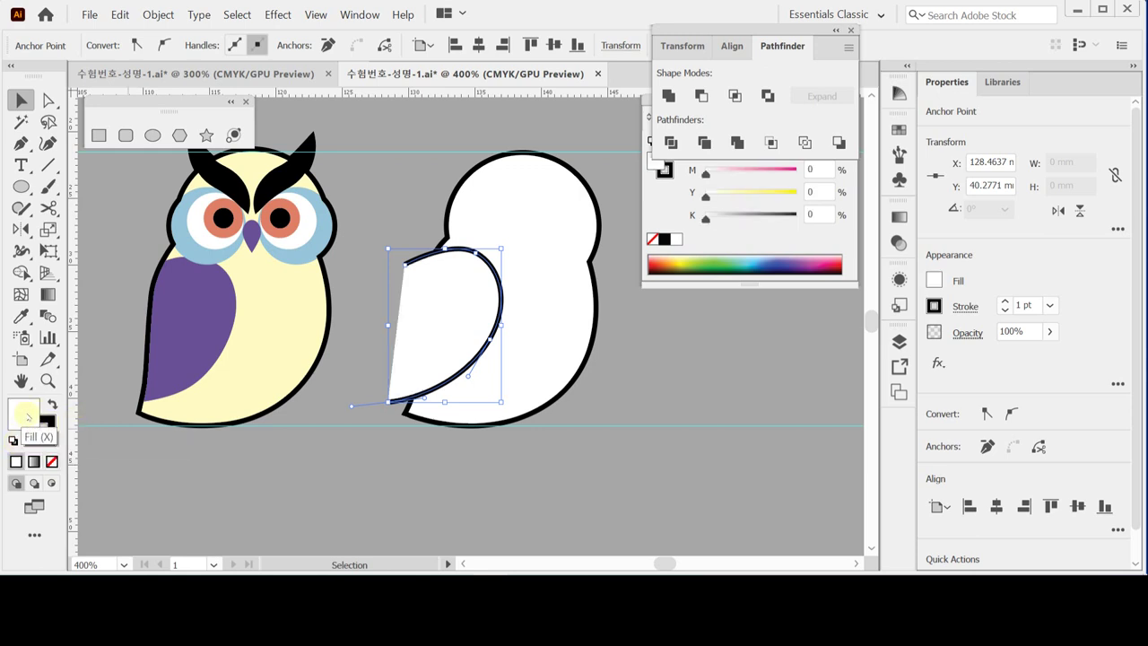
key("a")
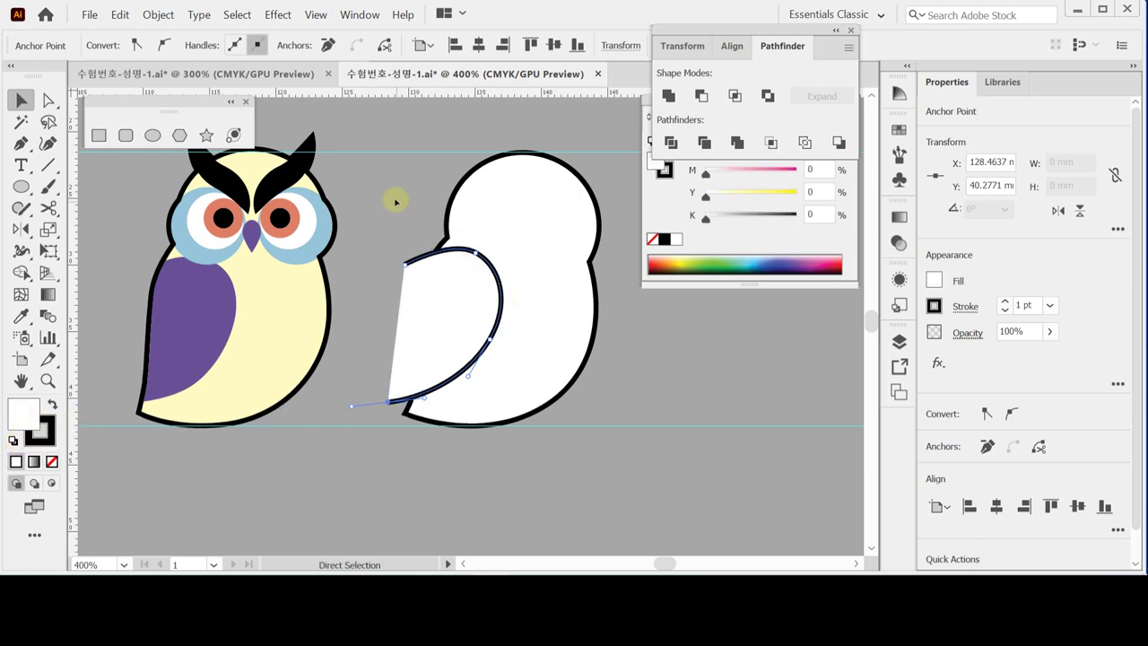
key("v")
left_click(473, 315)
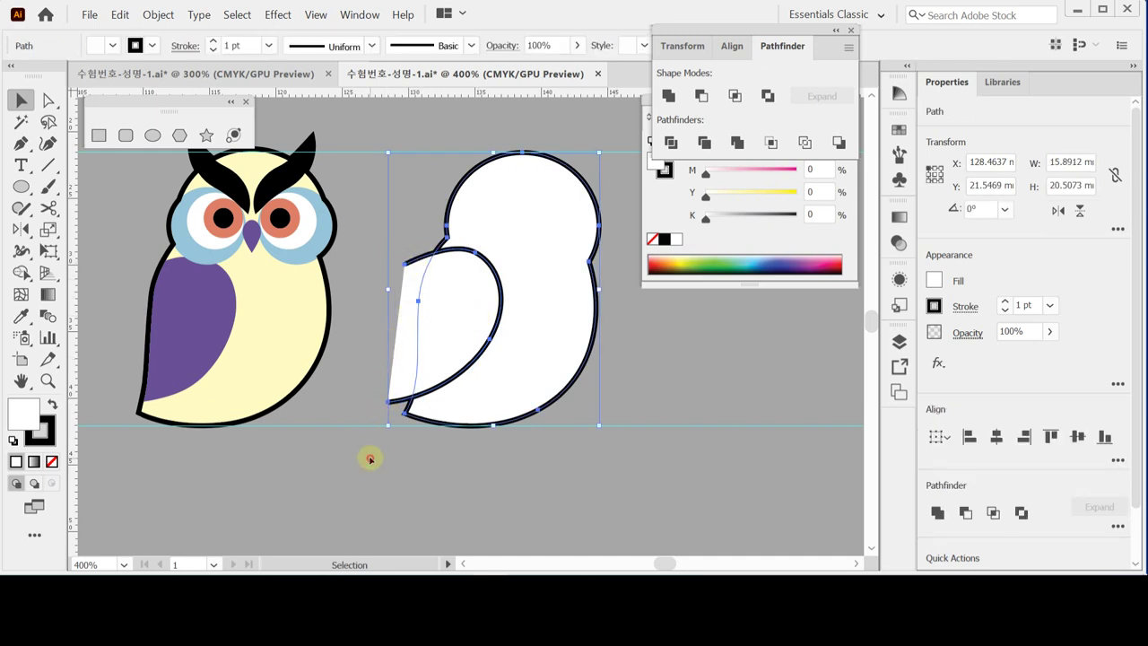
left_click(398, 388)
key("a")
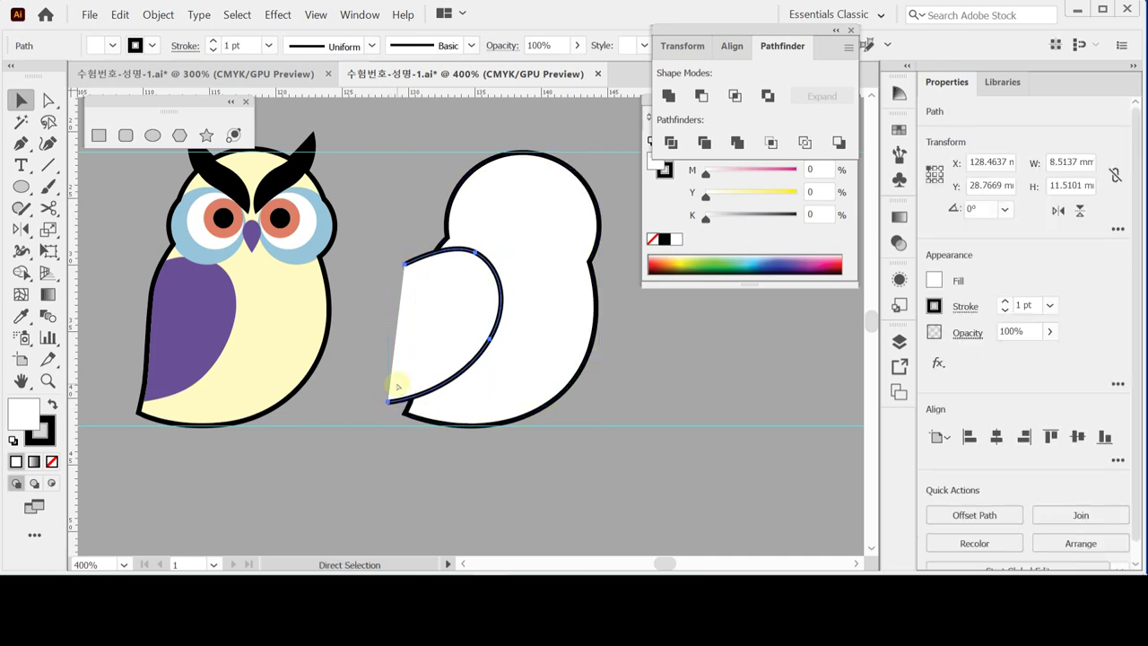
key("slash")
key("v")
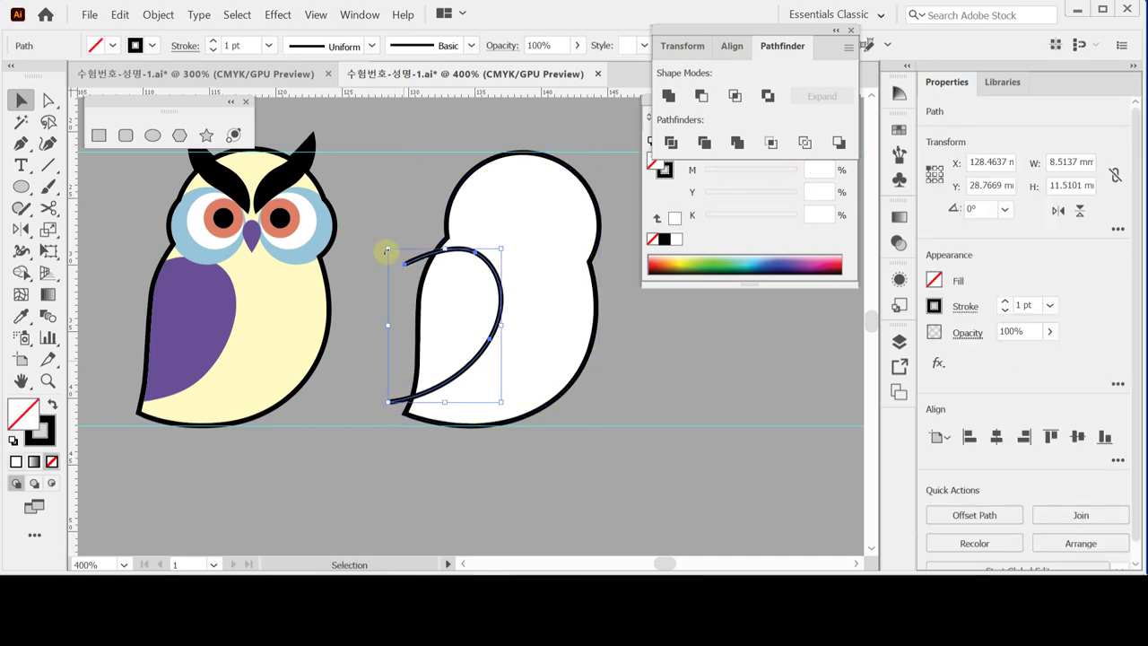
Step: Divide the owl body along the wing curve with the Divide pathfinder
left_click(380, 182)
left_click_drag(380, 182, 496, 298)
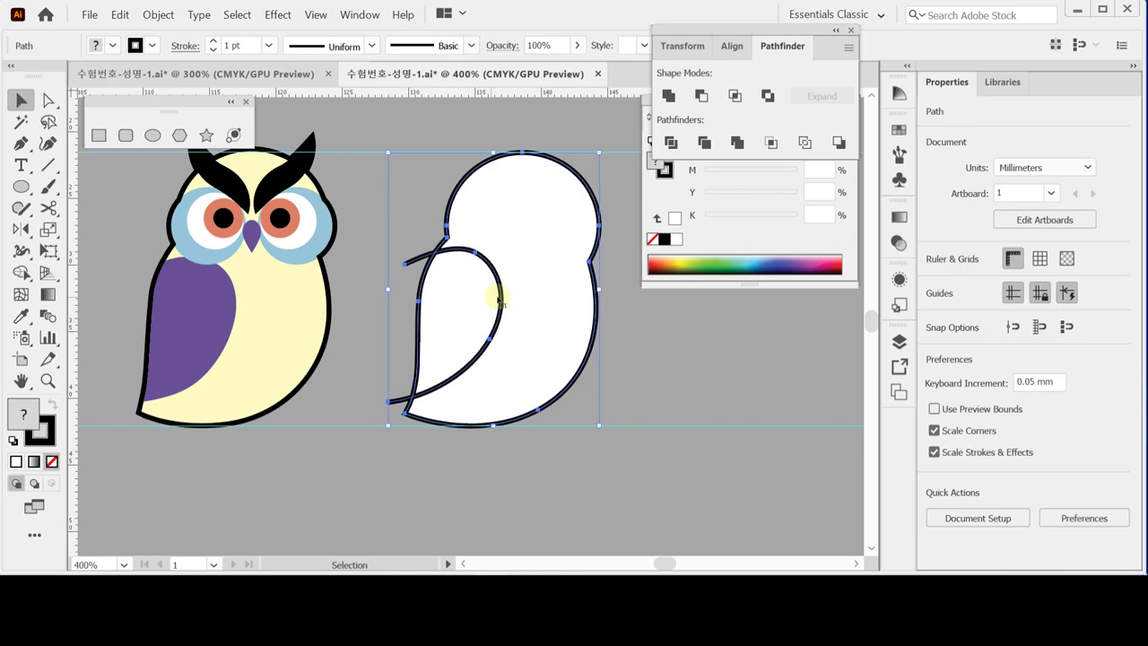
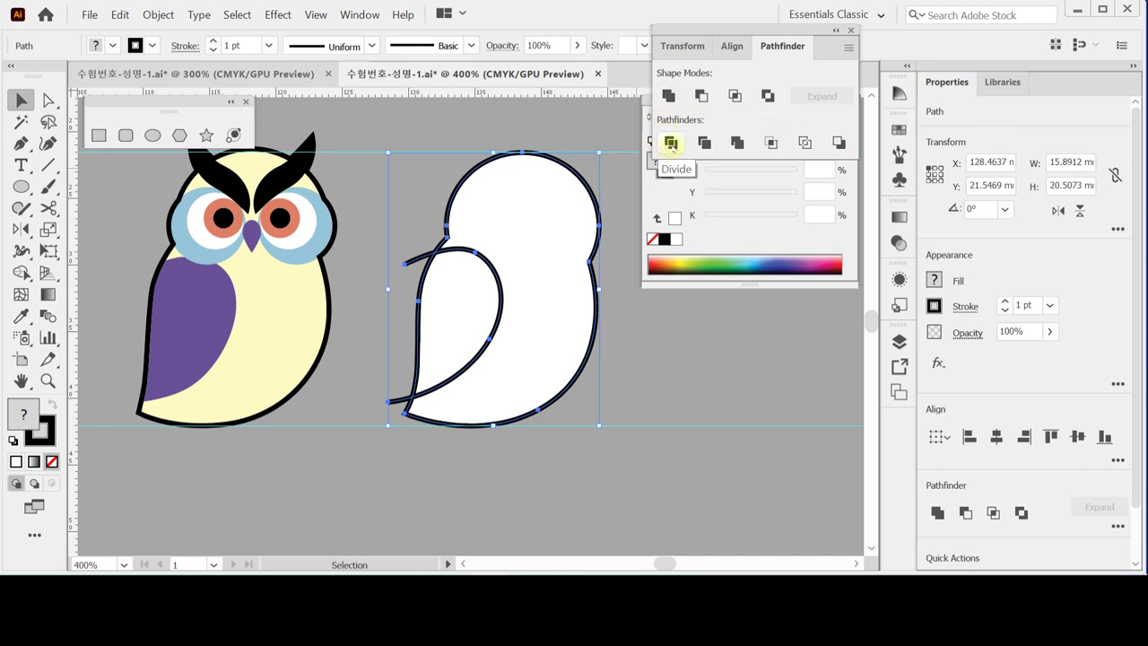
left_click(670, 143)
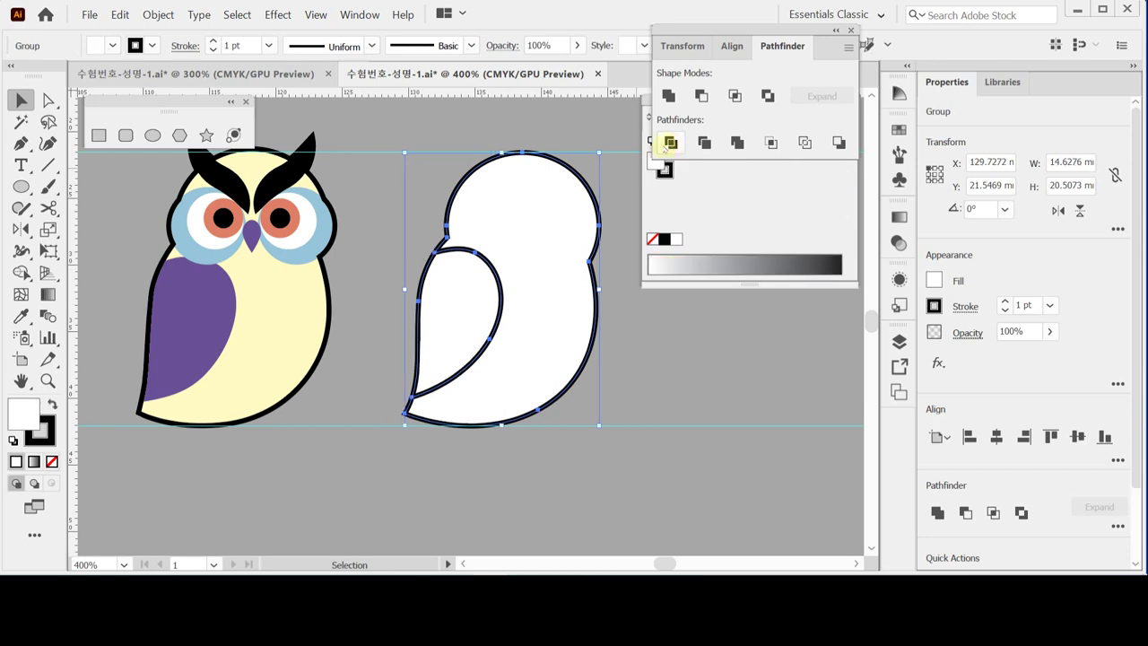
Step: Inside the divided group, color the body pale yellow and the wing purple by sampling the reference owl, both without stroke
double_click(588, 240)
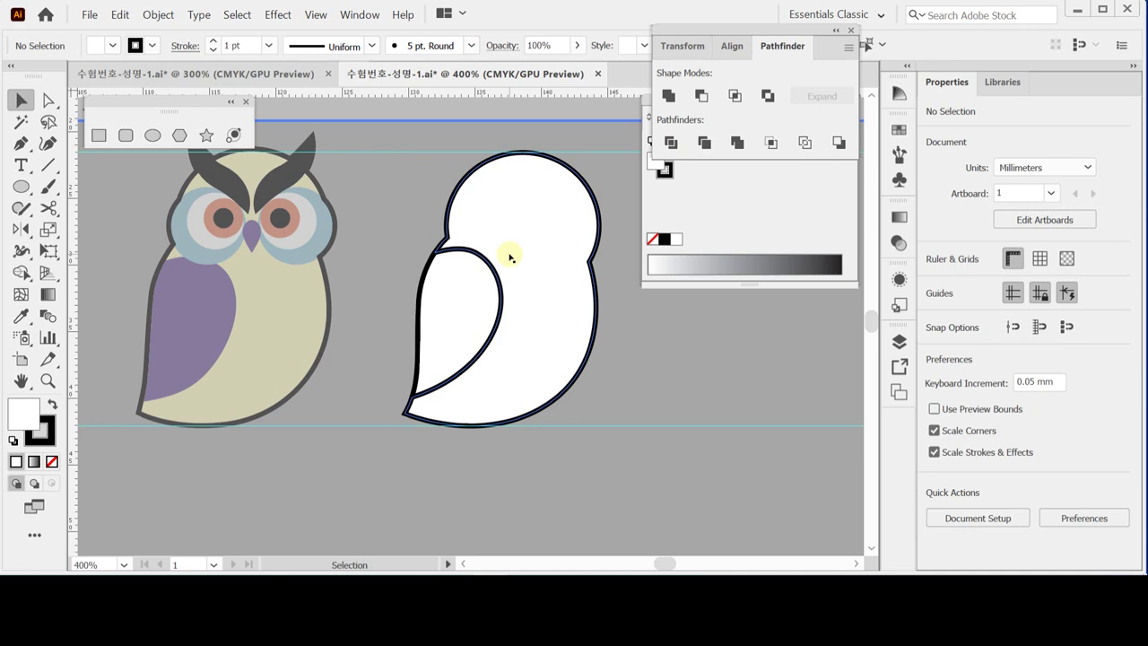
left_click(416, 405)
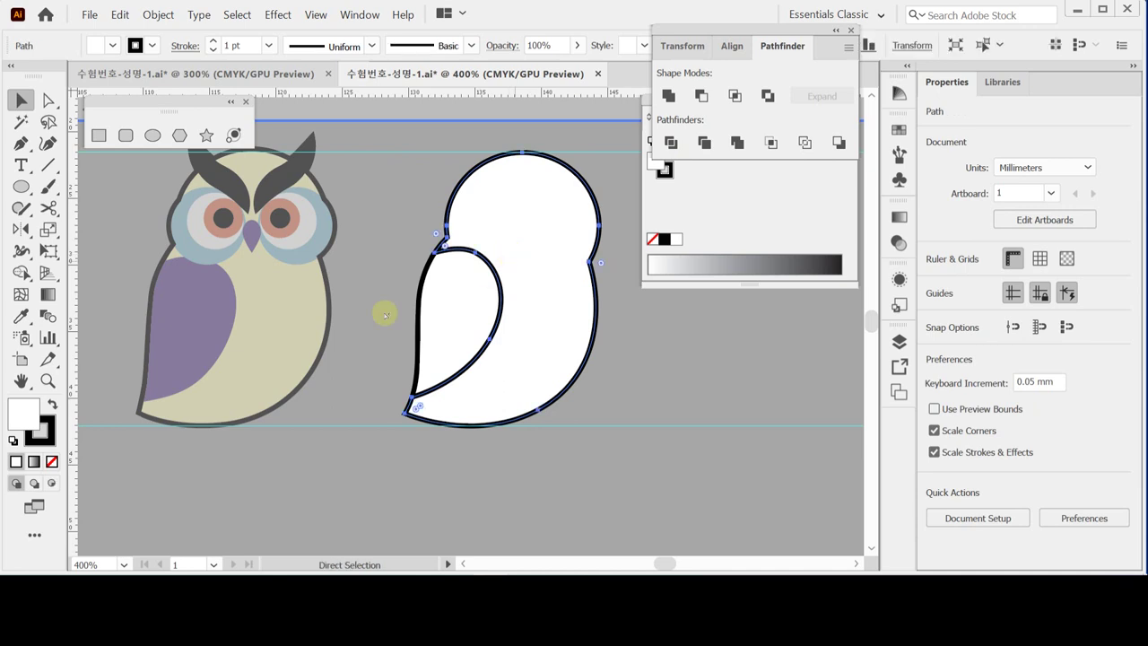
key("i")
left_click(302, 317)
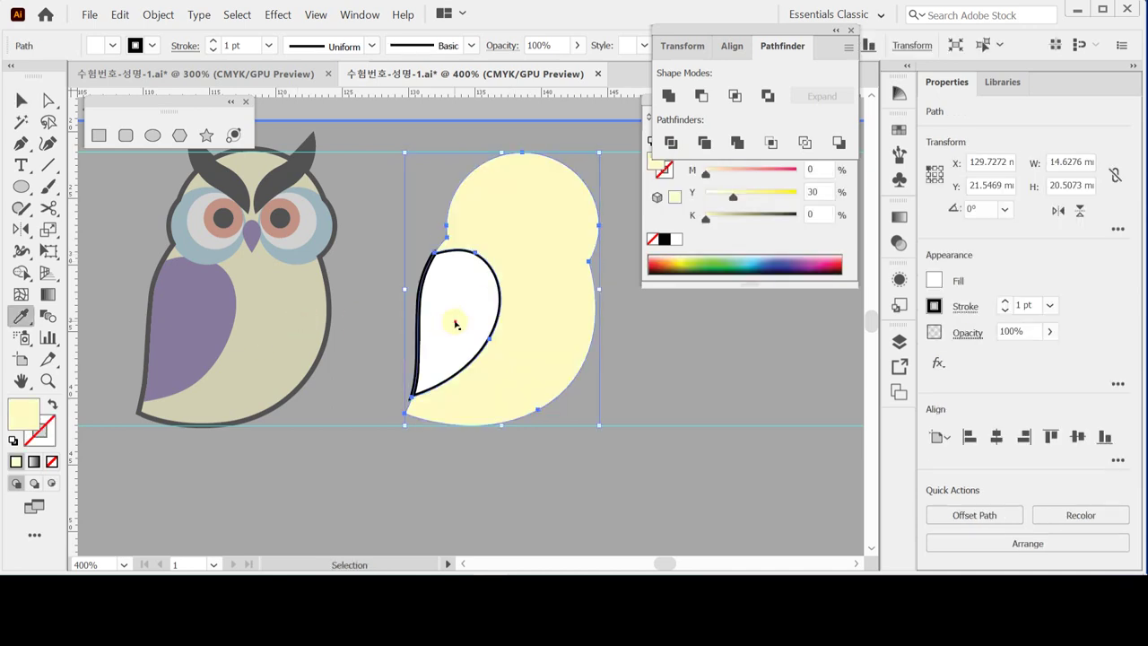
left_click(454, 320, "ctrl")
left_click(191, 344)
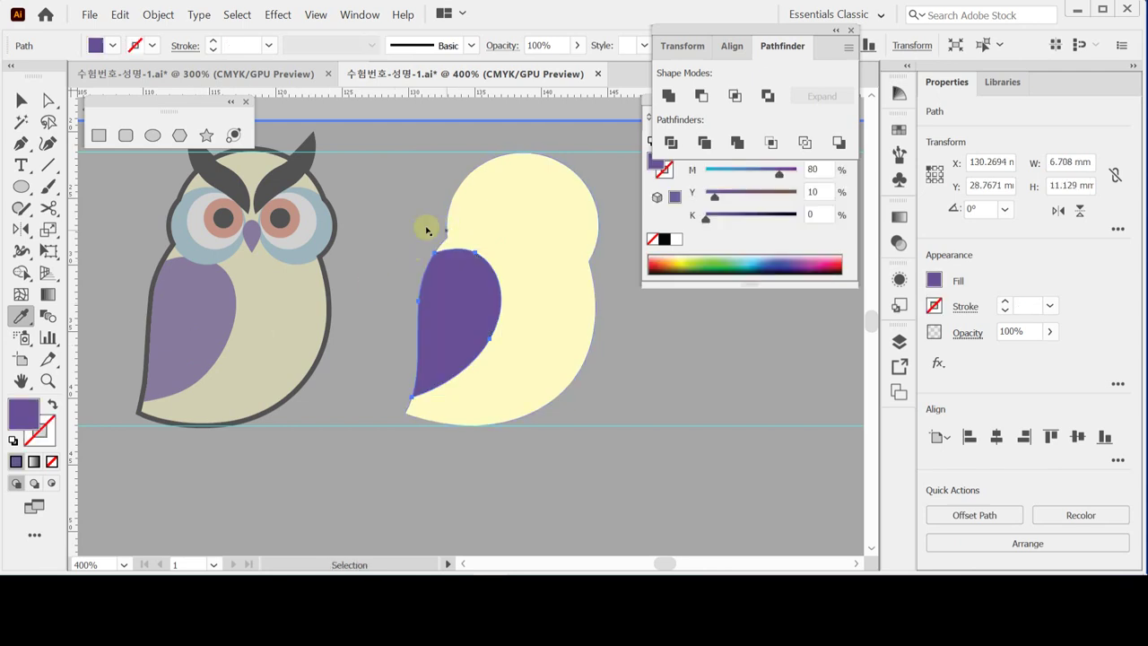
left_click(399, 215, "ctrl")
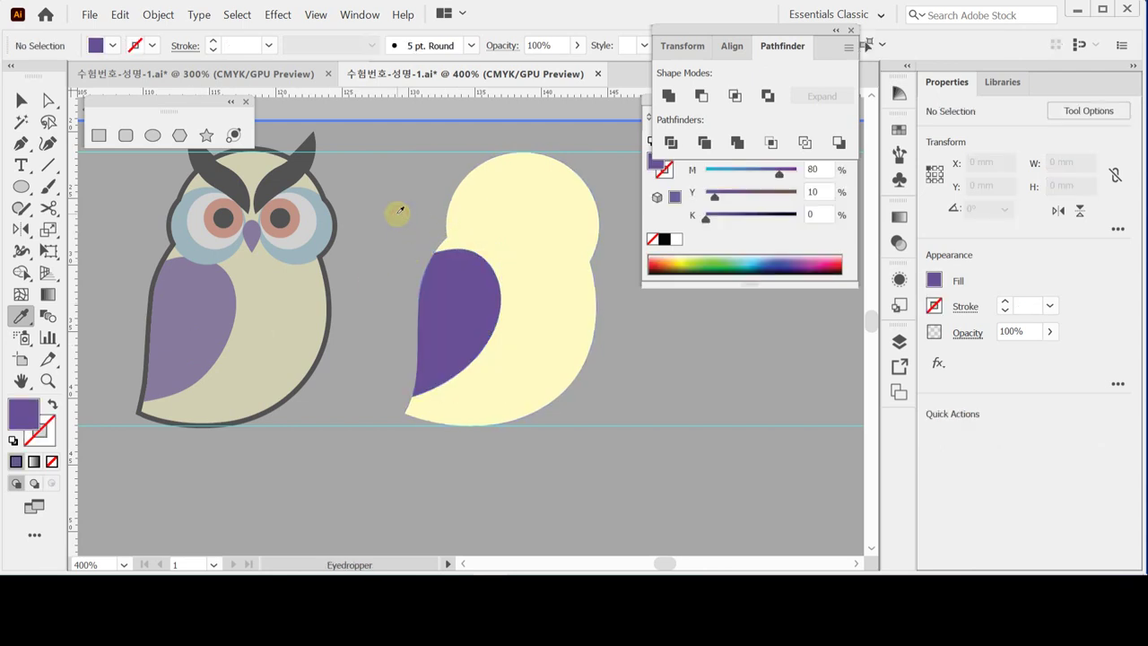
Step: Shift the floating shape tools aside and exit the group's isolation mode with nothing selected
left_click_drag(99, 106, 101, 136)
key("ctrl")
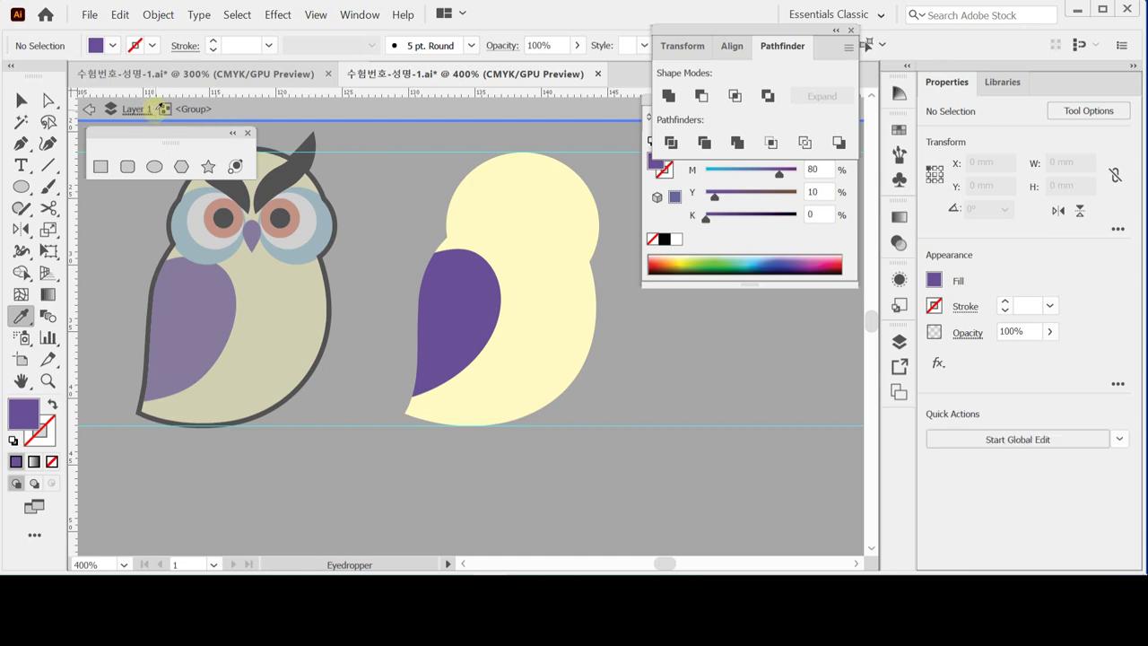
left_click(158, 107)
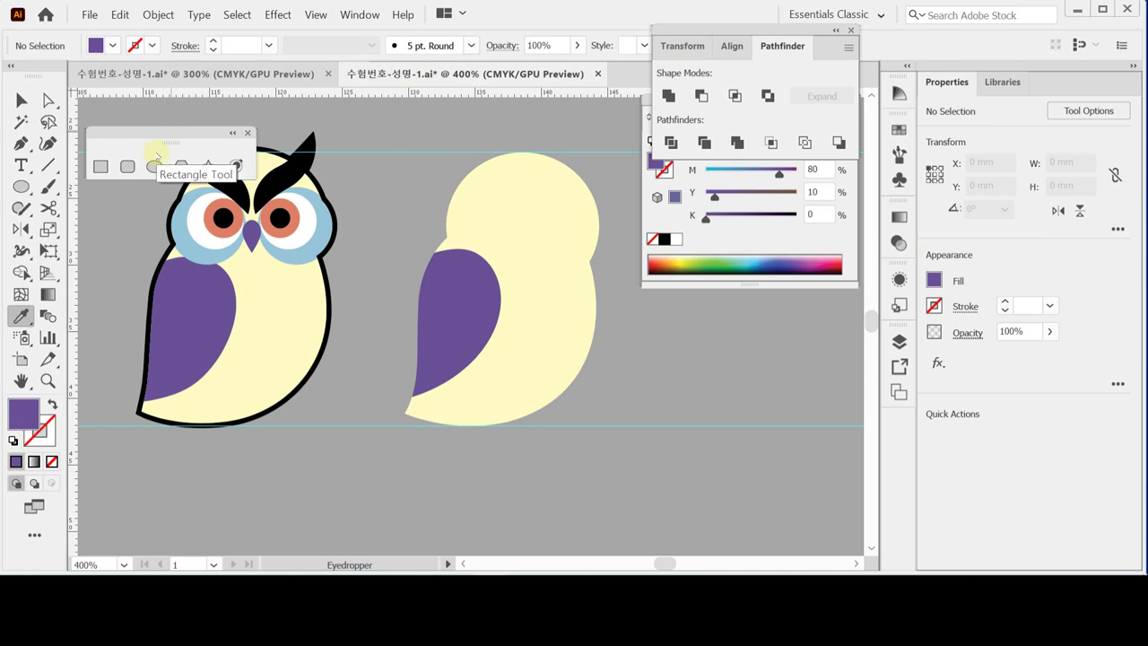
left_click(359, 191, "ctrl")
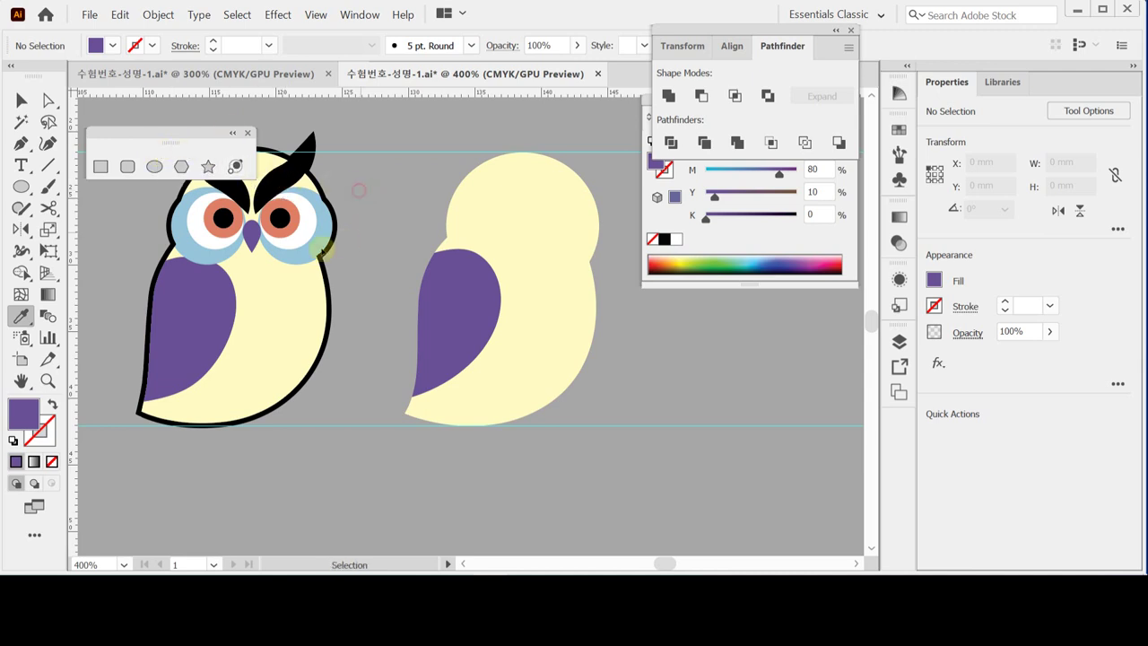
Step: Create a 5.8 × 5.8 mm circle in the reference eye's light blue and place it over the head's left edge
left_click(191, 251)
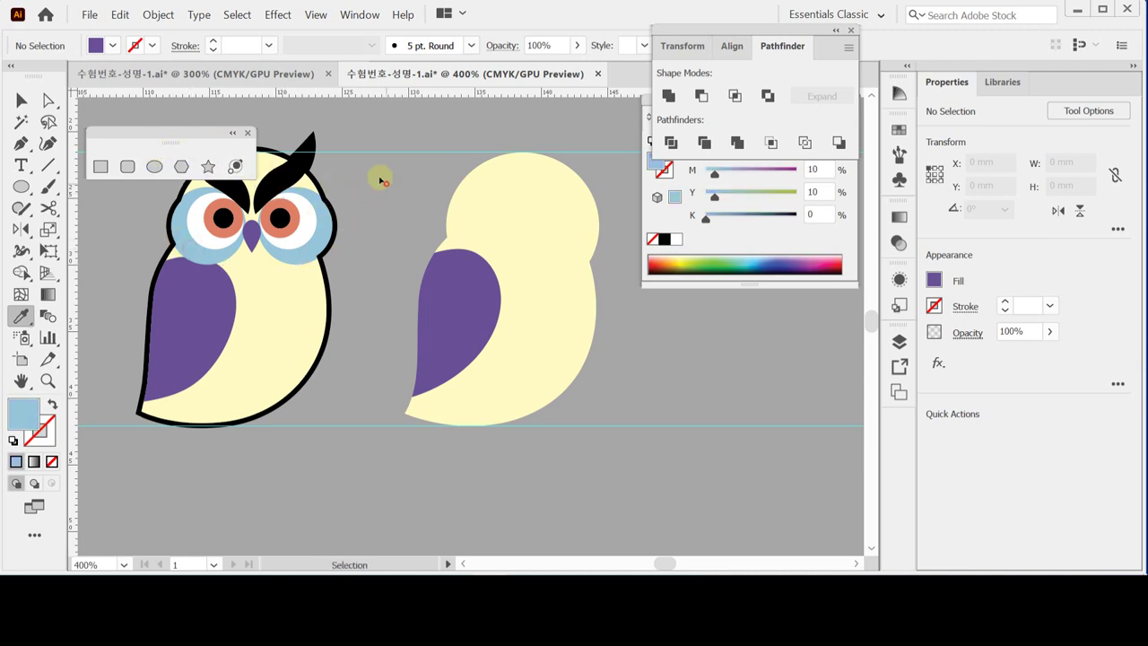
left_click(156, 166)
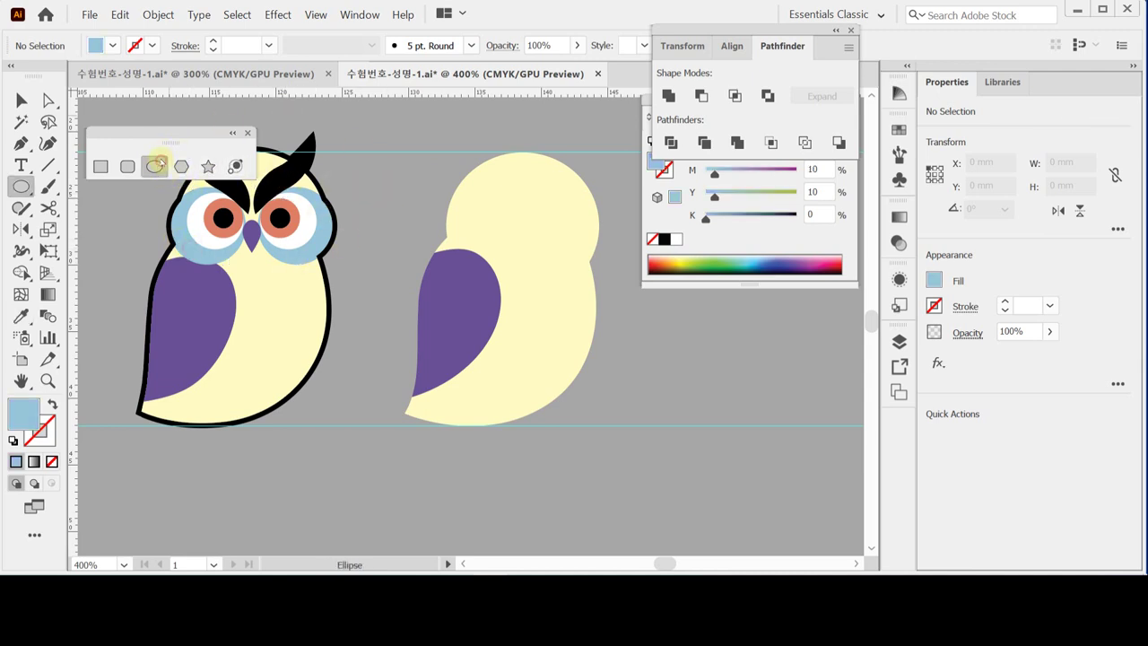
left_click(493, 215)
type("5")
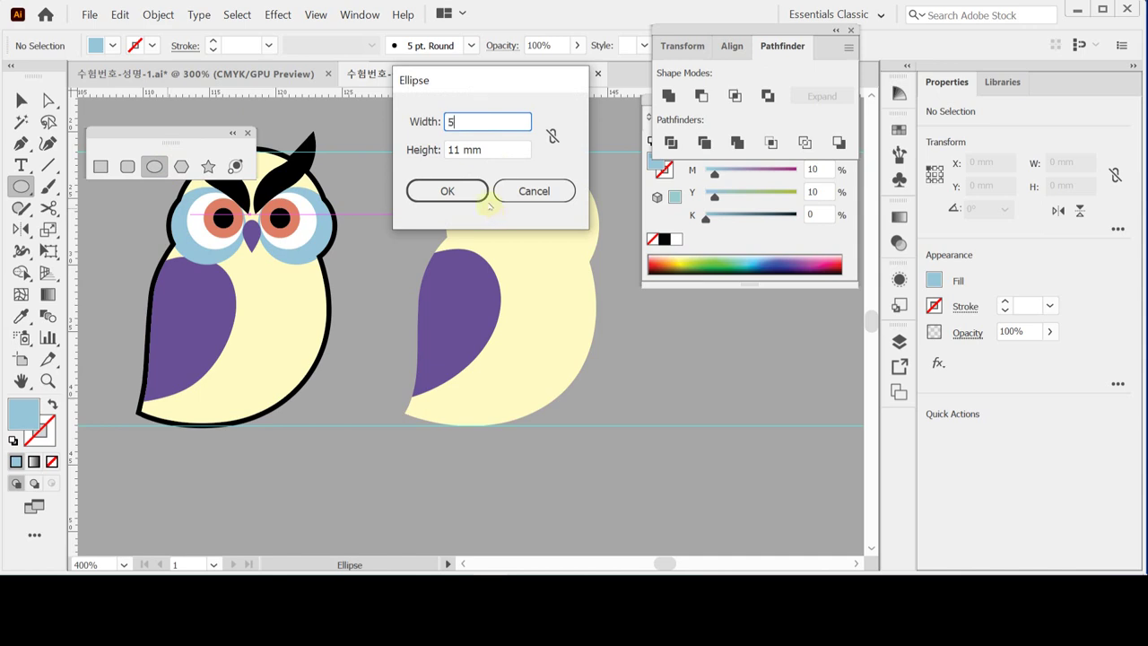
type(".8")
key("Tab")
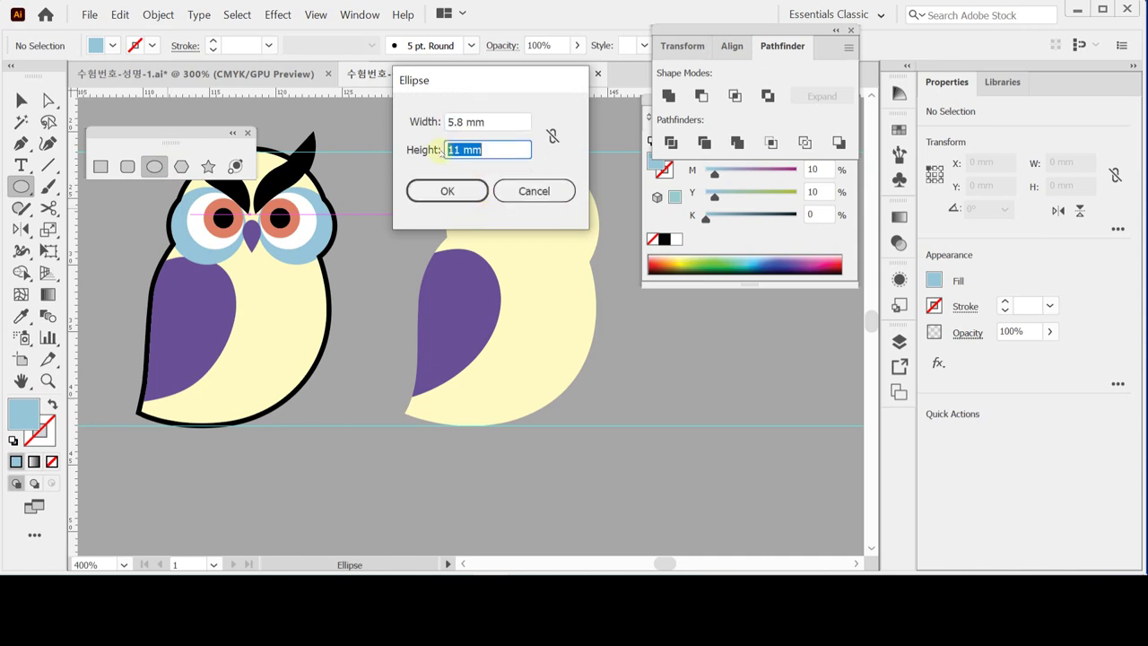
type("5.8")
key("Return")
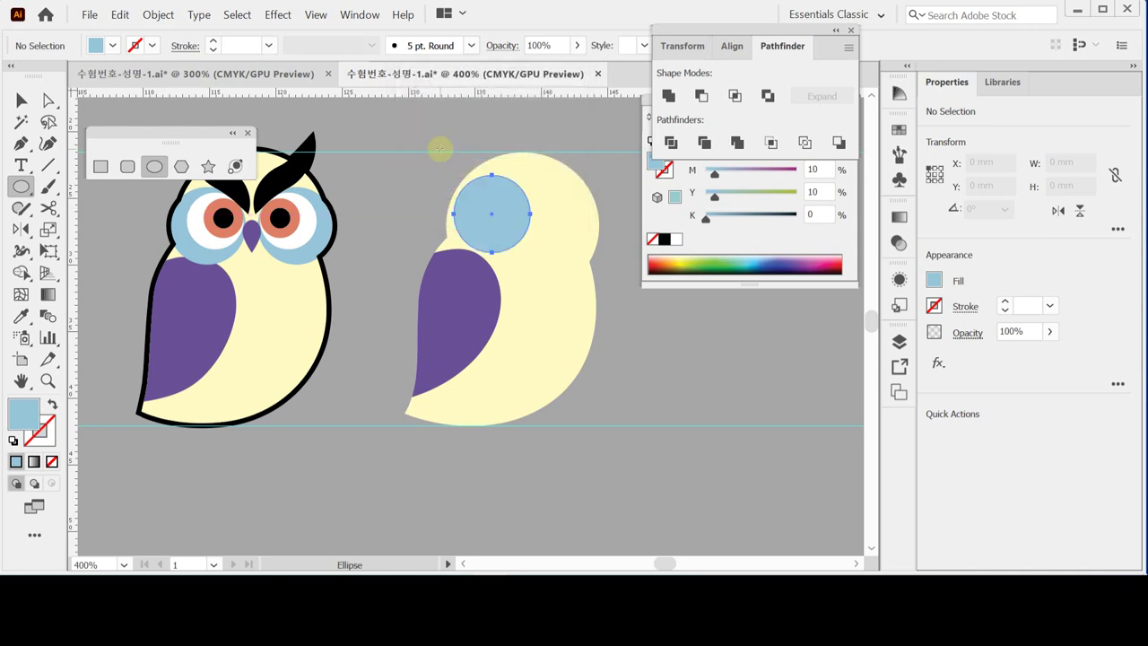
left_click_drag(491, 225, 490, 229)
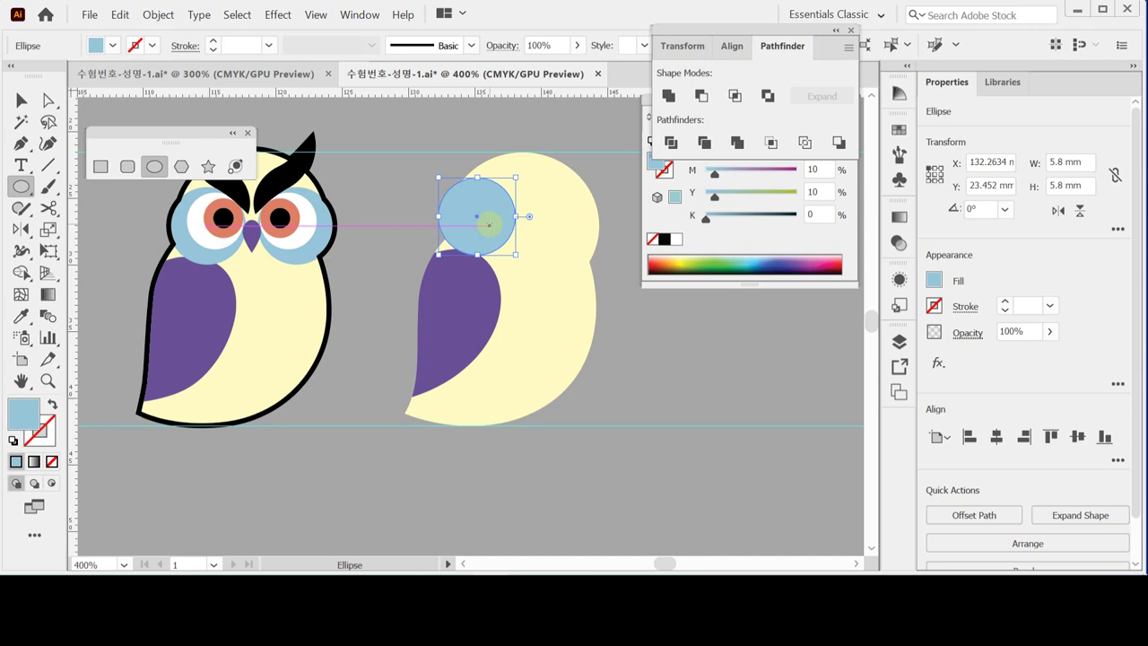
left_click(448, 243, "ctrl")
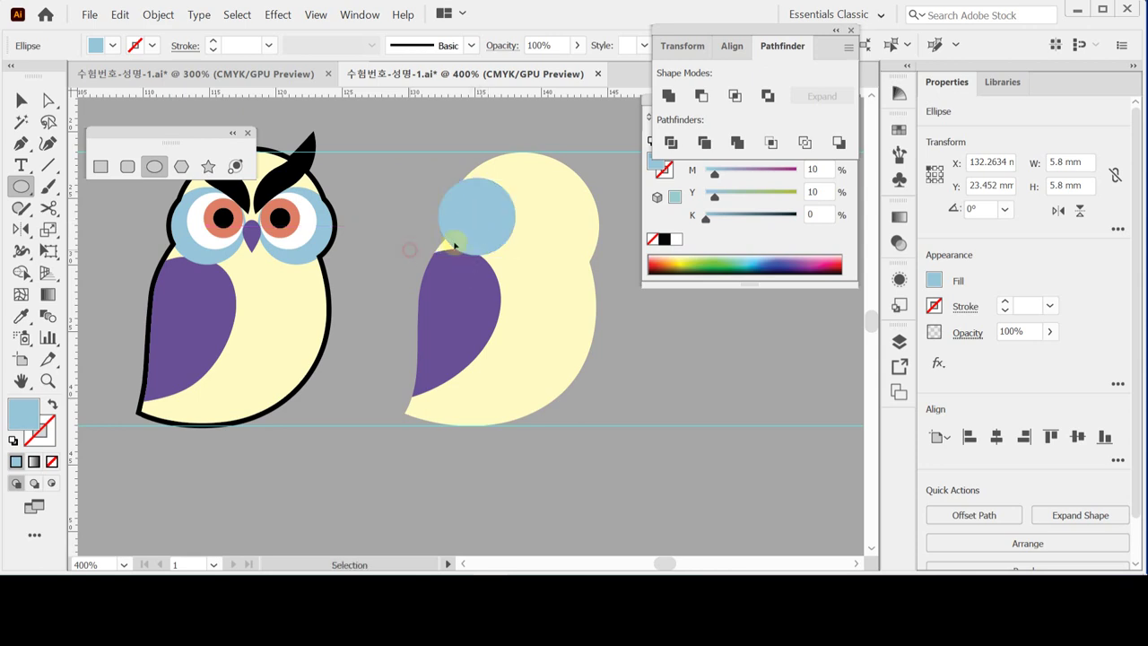
Step: Draw a circle about 4.1 mm across inside the light blue eye circle's right edge and color it white by sampling the reference eye
key("ctrl+plus")
left_click_drag(509, 293, 560, 294)
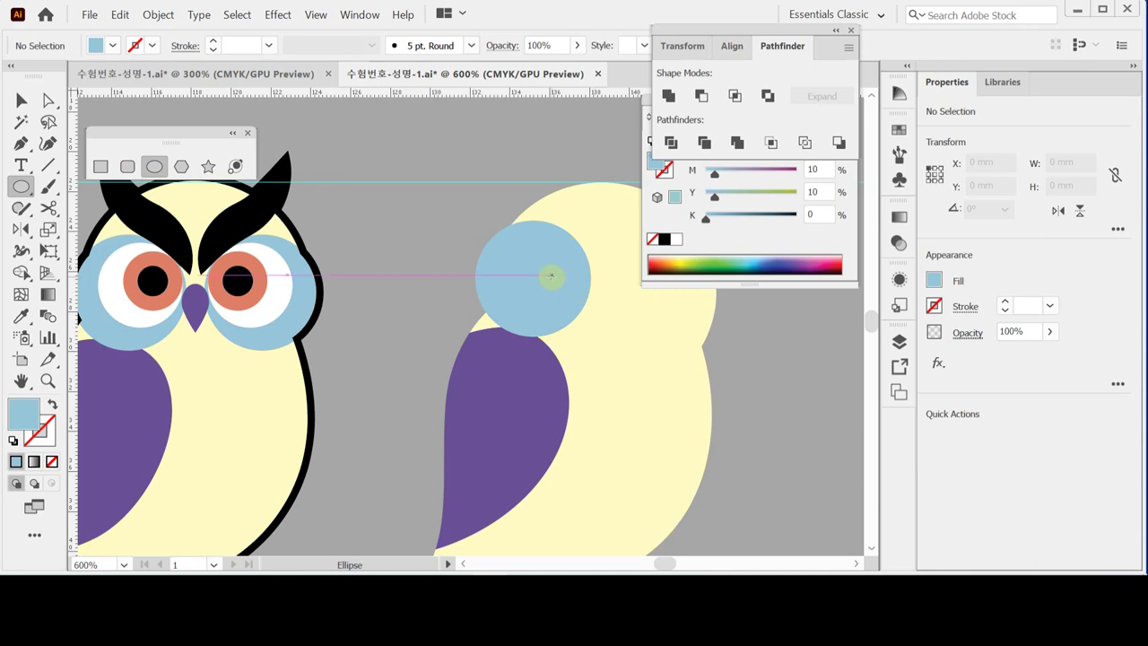
left_click_drag(515, 244, 560, 285)
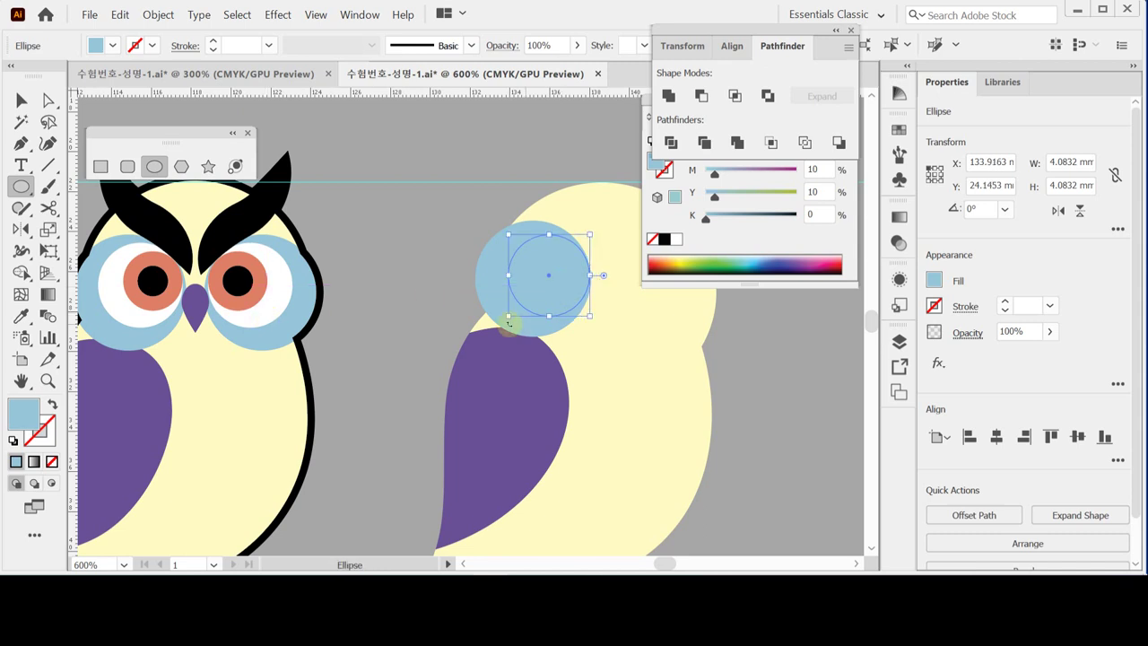
key("i")
left_click(282, 325)
left_click(140, 317)
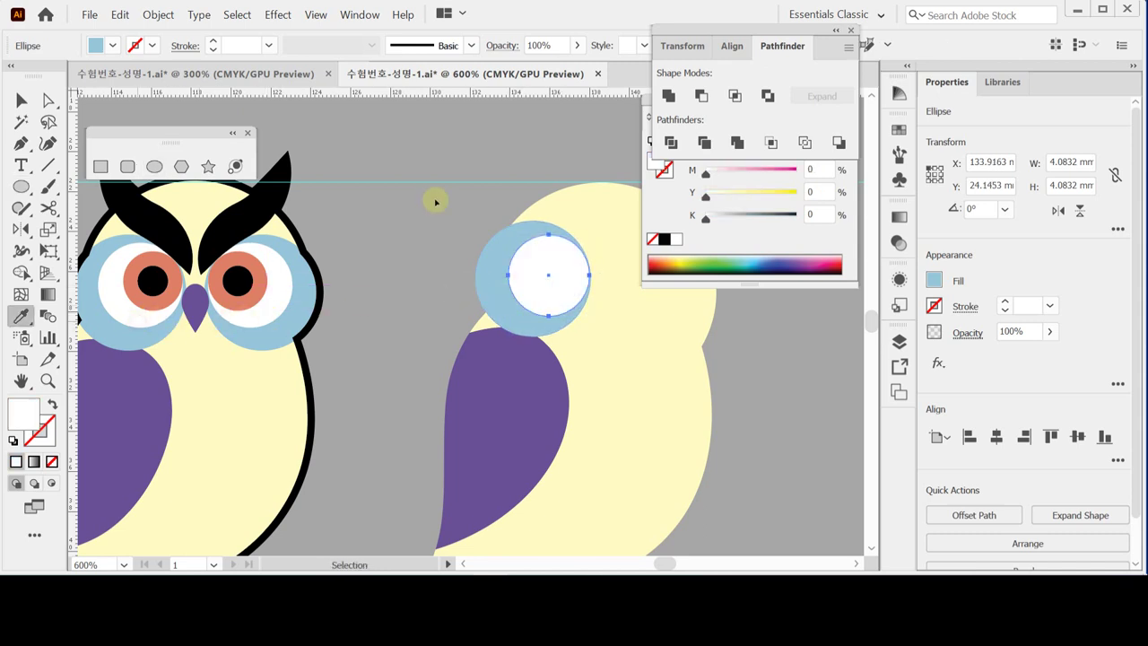
Step: Enlarge the white eye circle slightly toward the lower left, keeping its upper-right extent, and deselect it
key("v")
key("ctrl+shift+a")
left_click(520, 315, "shift")
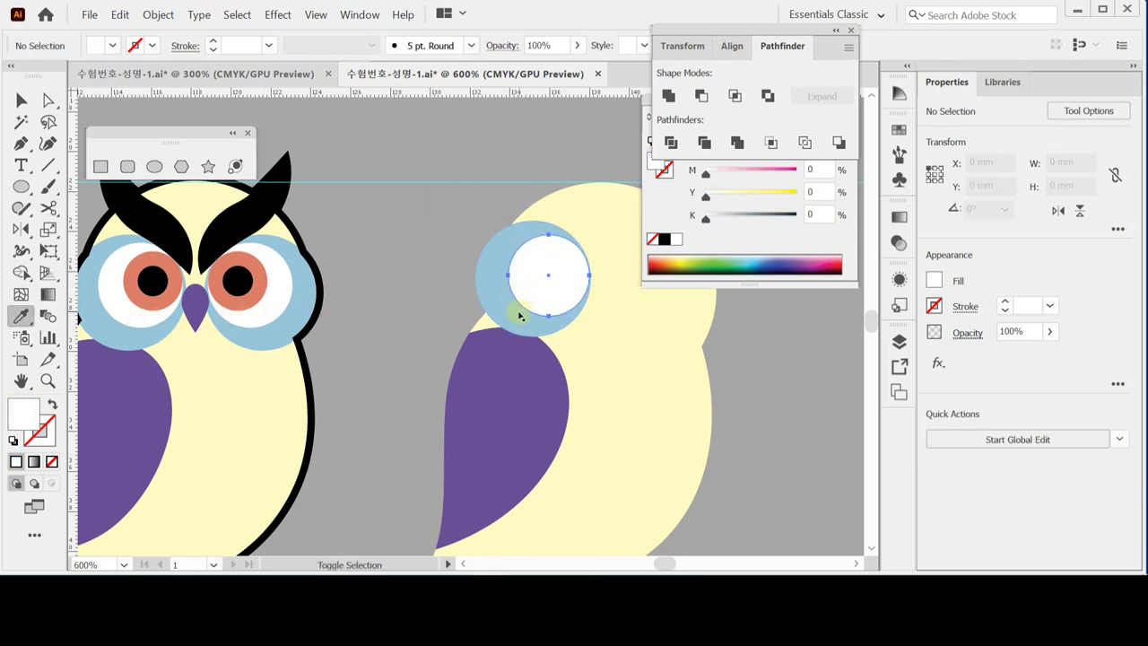
left_click(519, 317)
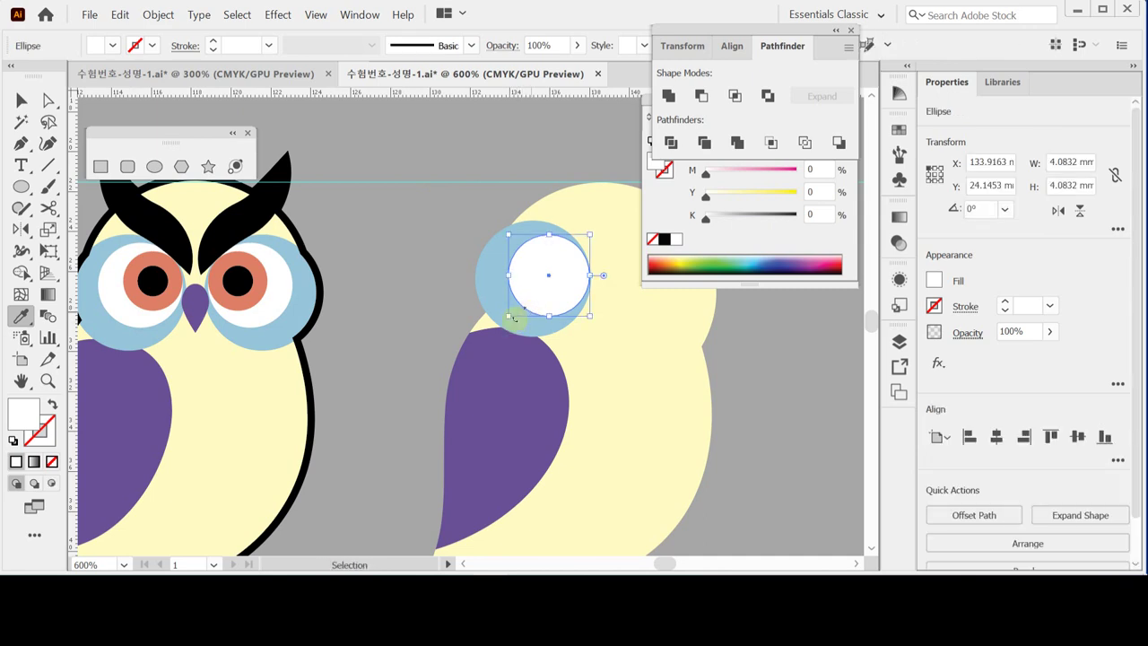
left_click_drag(507, 316, 503, 320)
left_click(426, 159)
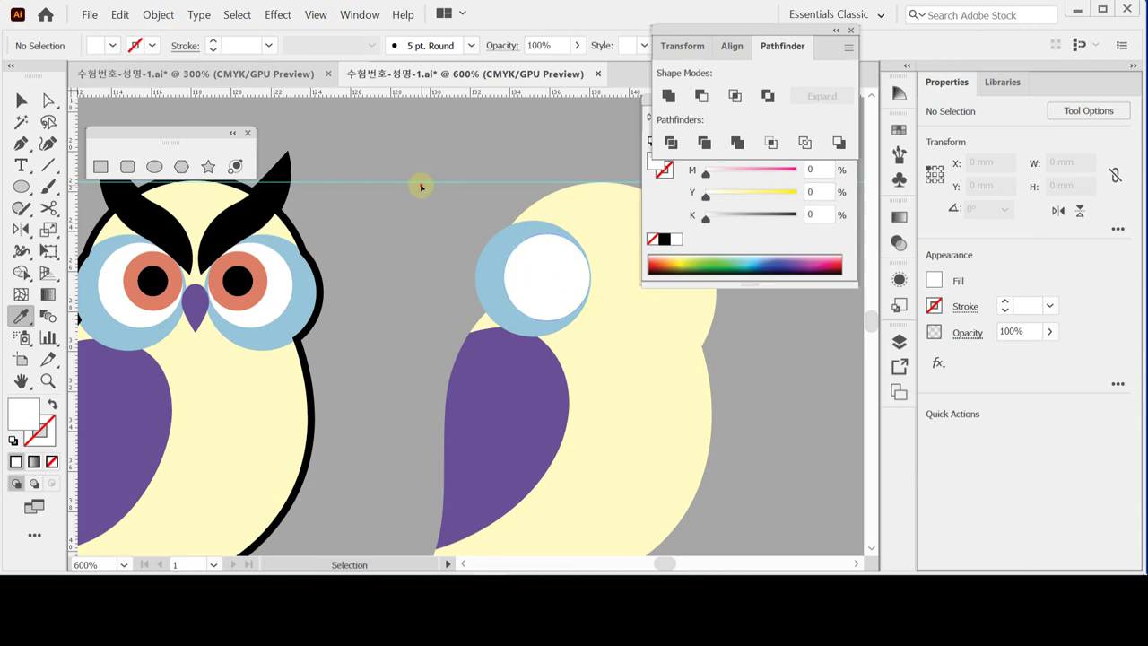
Step: Draw an iris circle about 2.7 mm across, sample the reference iris's salmon color, and position it against the white circle's right edge
left_click(154, 167)
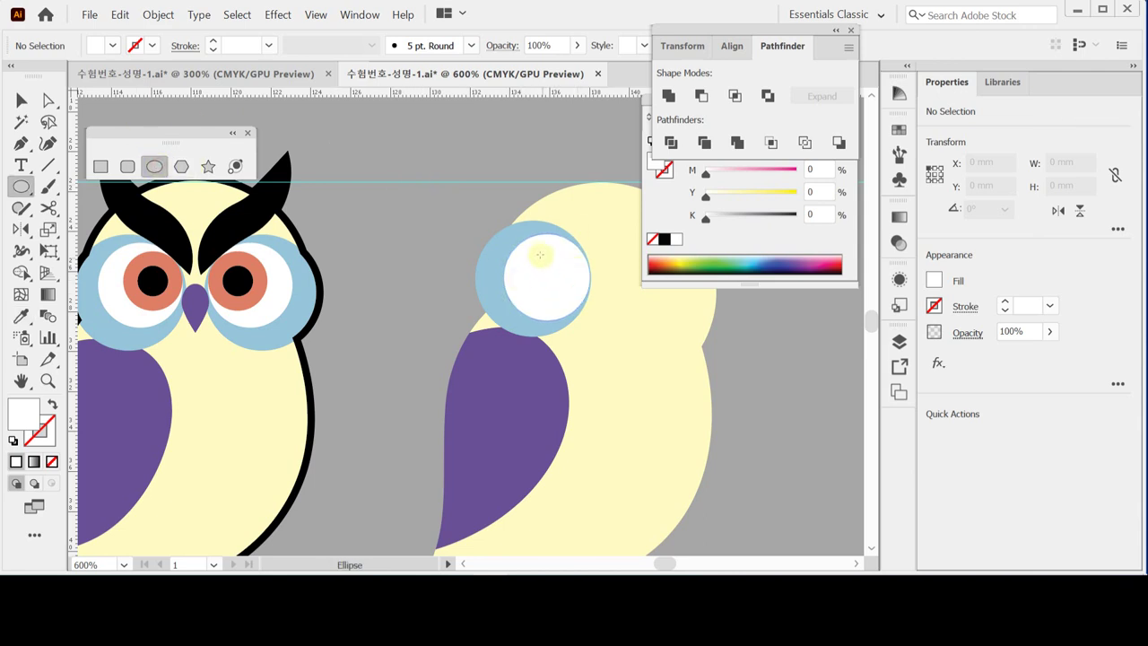
left_click_drag(540, 255, 584, 303)
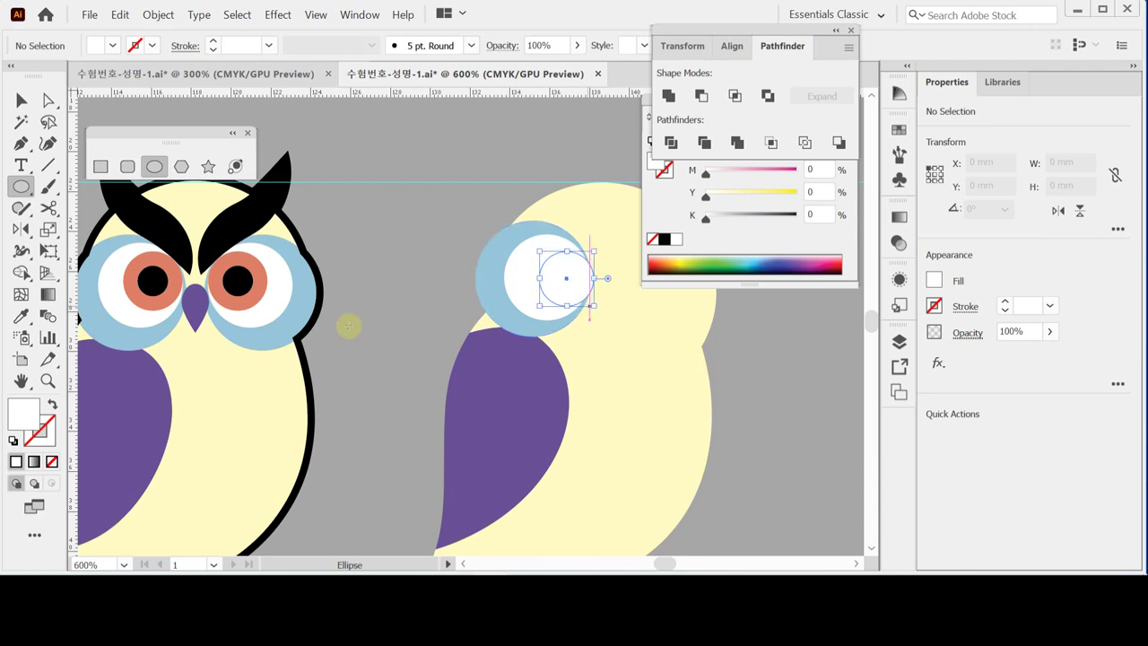
key("i")
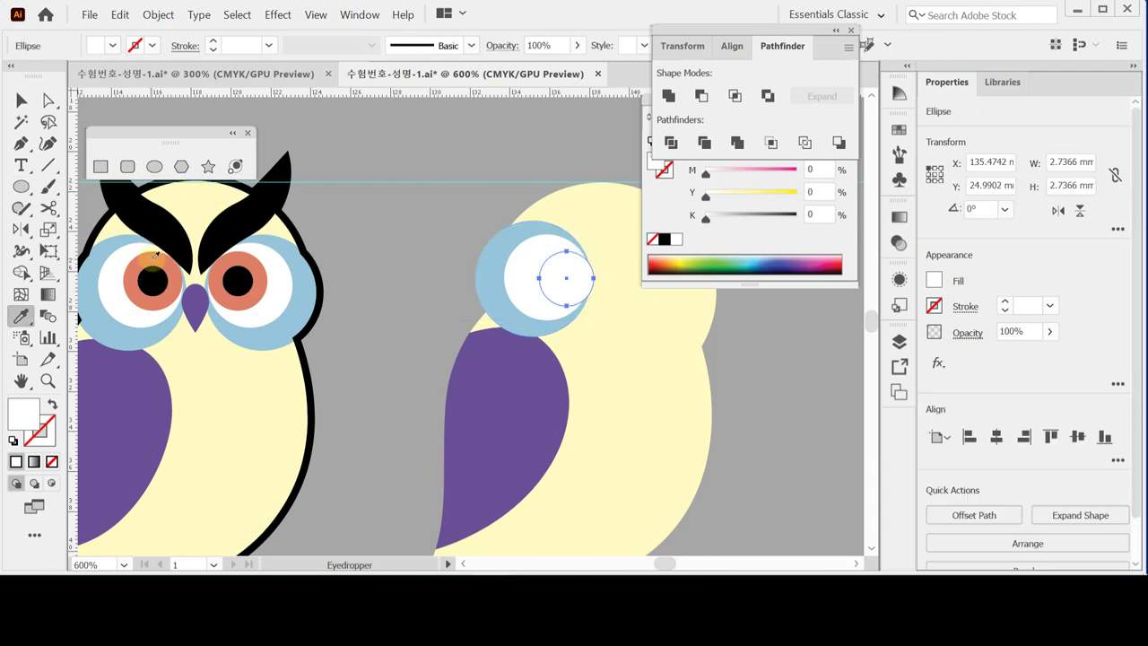
left_click(162, 253)
key("e")
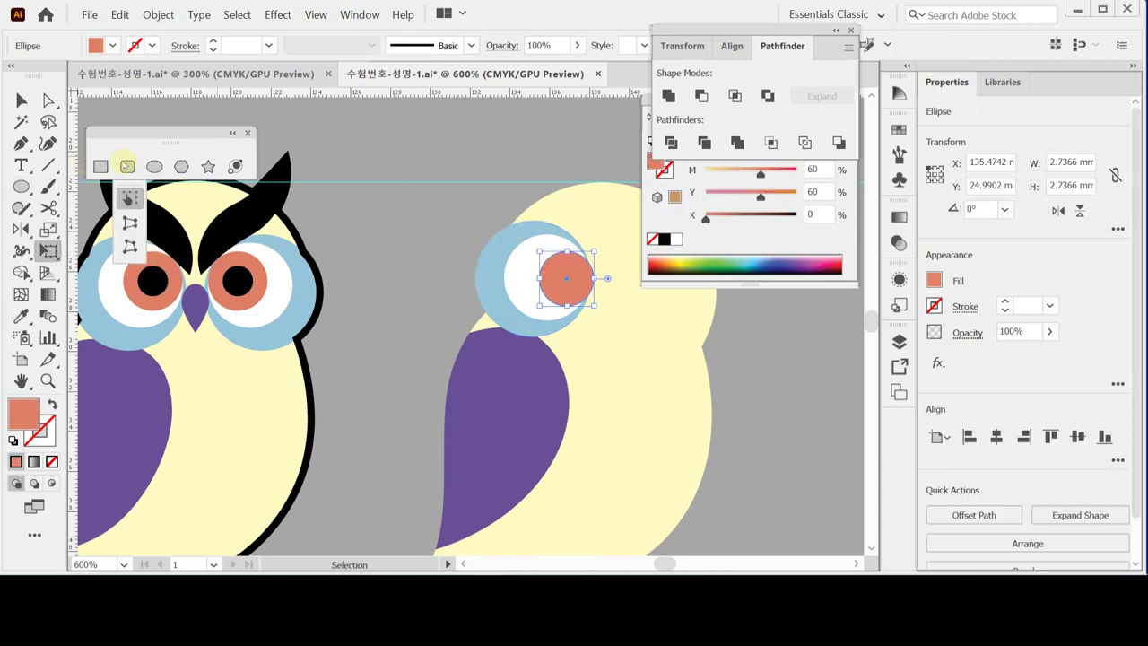
left_click(154, 165)
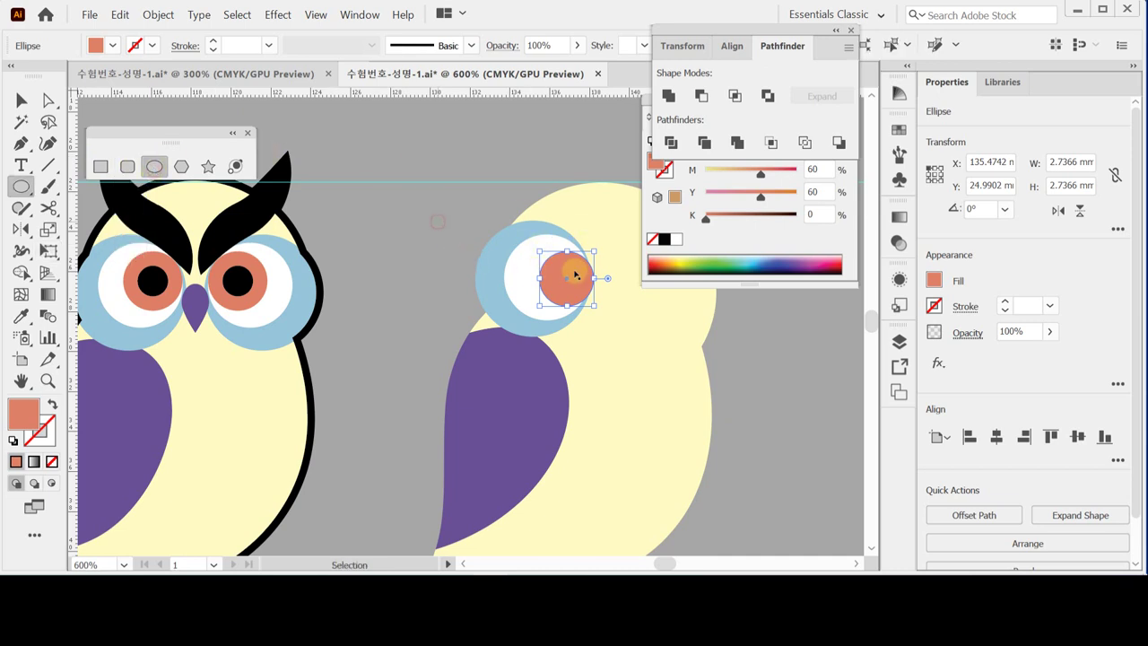
key("ctrl+shift+a")
left_click_drag(567, 273, 560, 271)
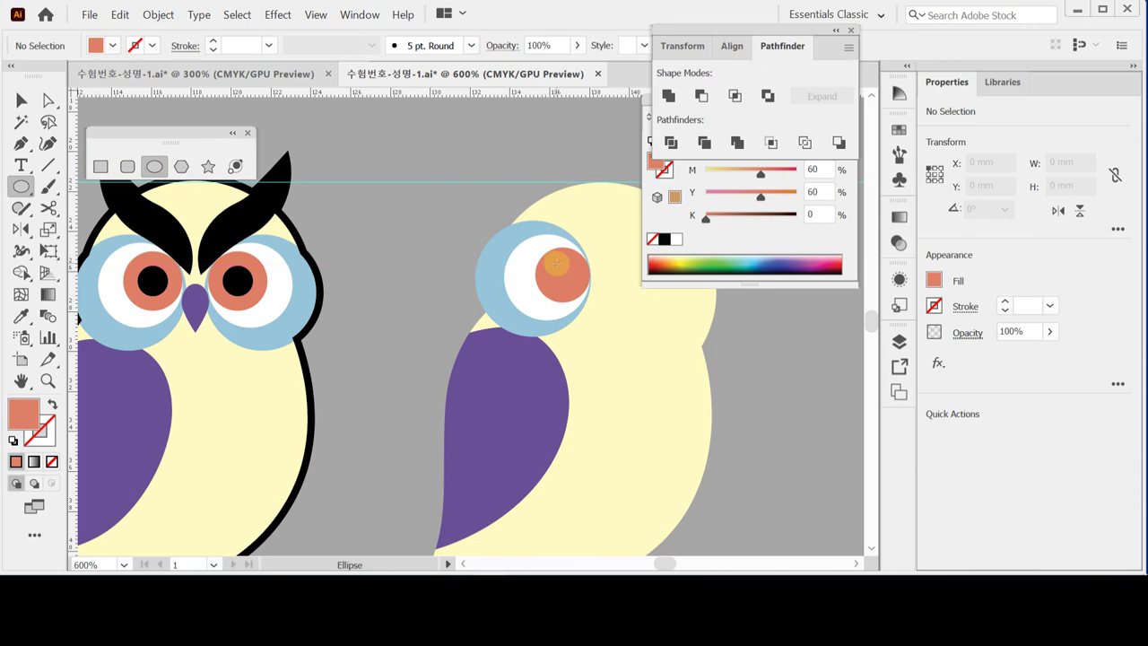
Step: Draw a pupil circle about 1.7 mm across inside the salmon iris and fill it with black
left_click_drag(551, 259, 566, 278)
left_click(664, 239)
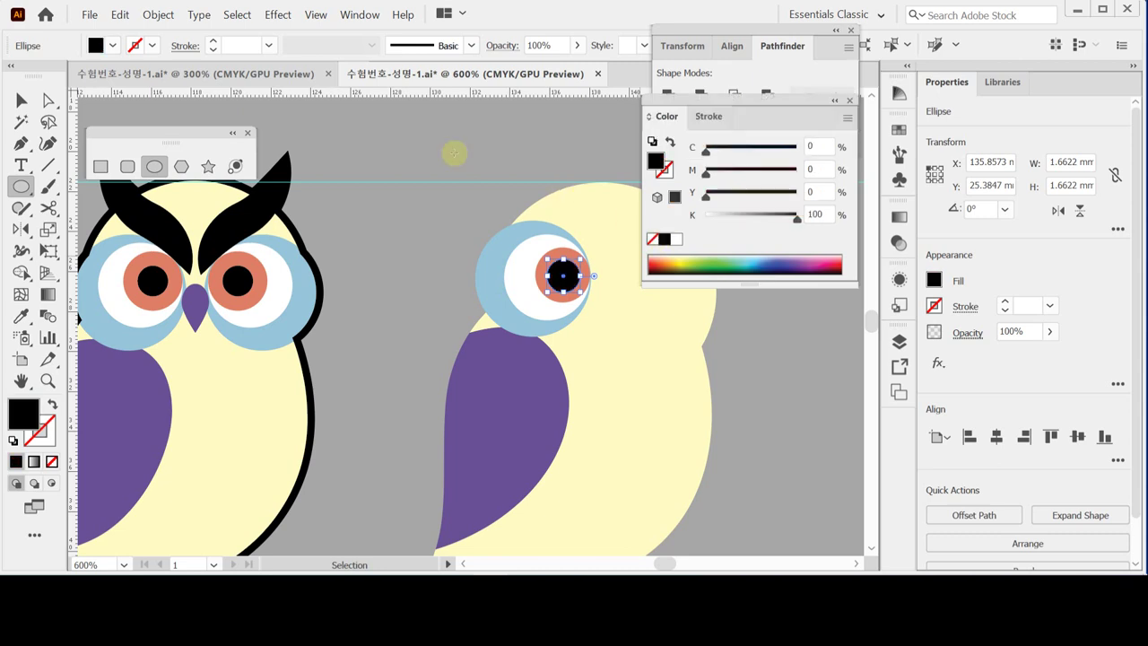
left_click(425, 117, "ctrl")
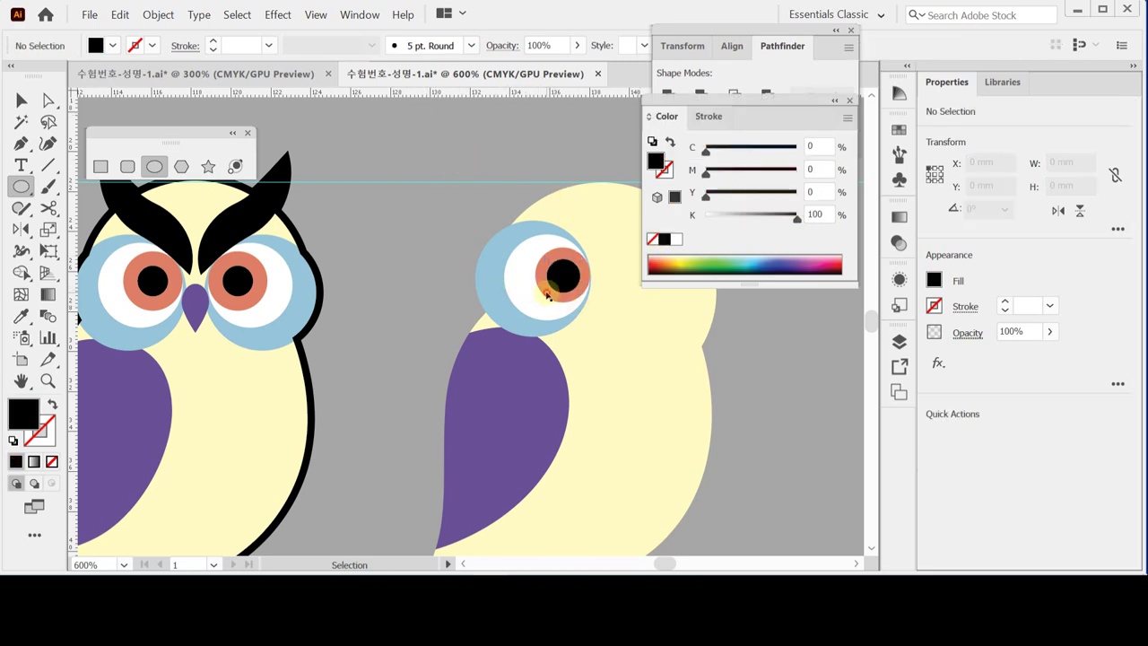
Step: Enlarge the salmon iris to about 3 mm across and align the iris and black pupil on their centers
left_click(539, 298, "ctrl")
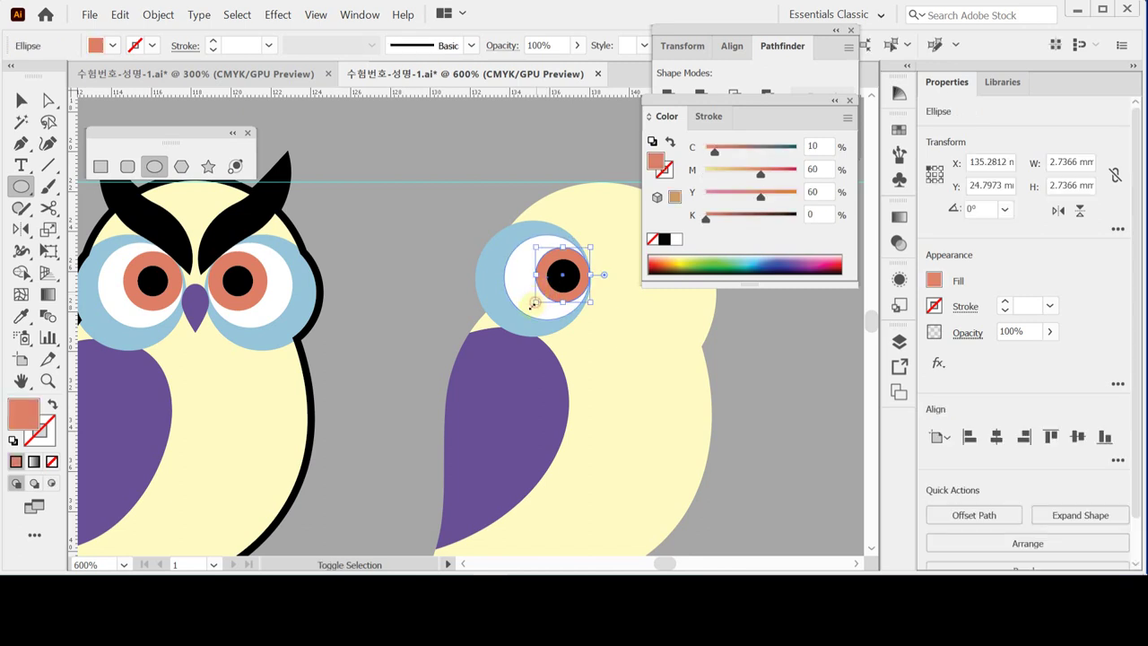
left_click_drag(534, 304, 528, 309)
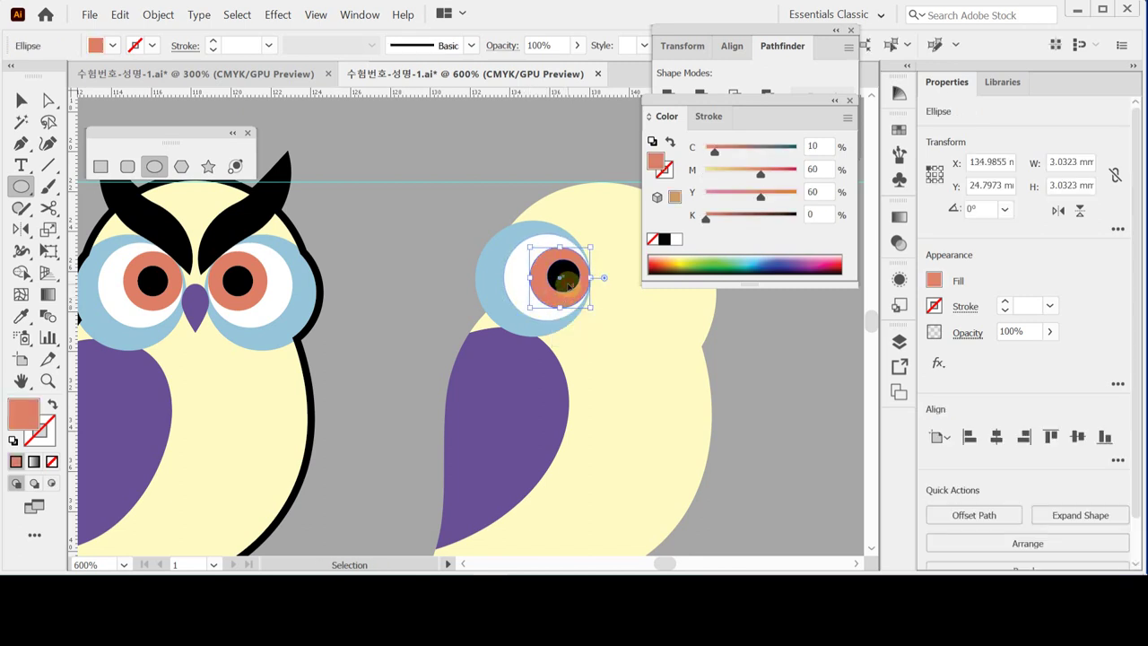
left_click(568, 285, "ctrl")
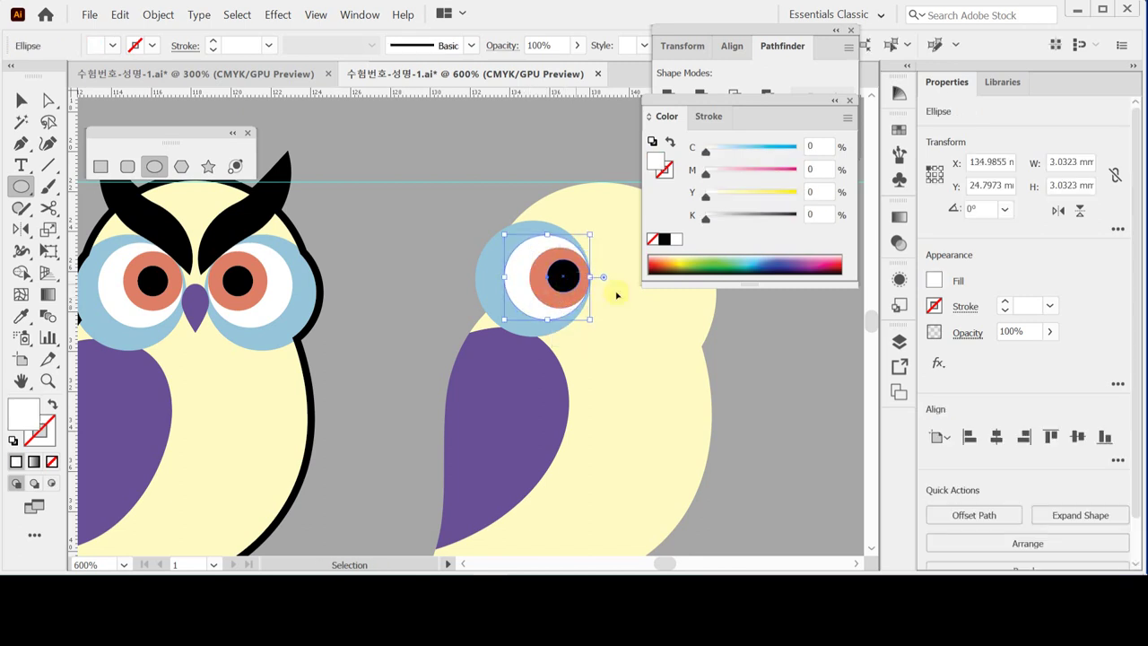
left_click(493, 240)
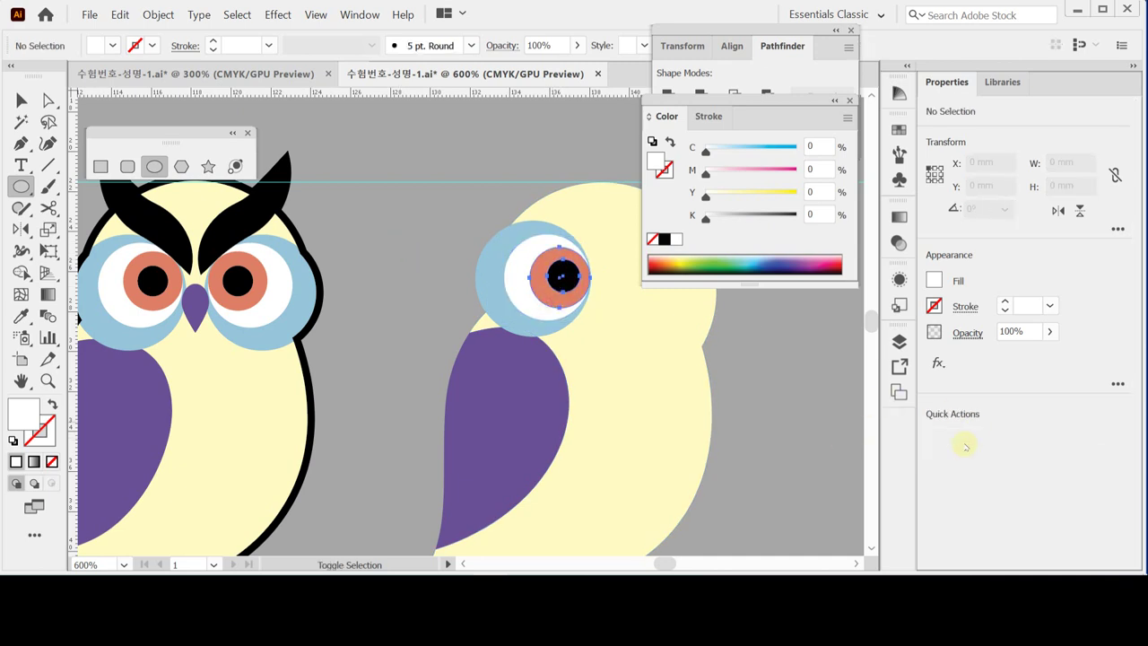
key("ctrl+z")
left_click(1076, 436)
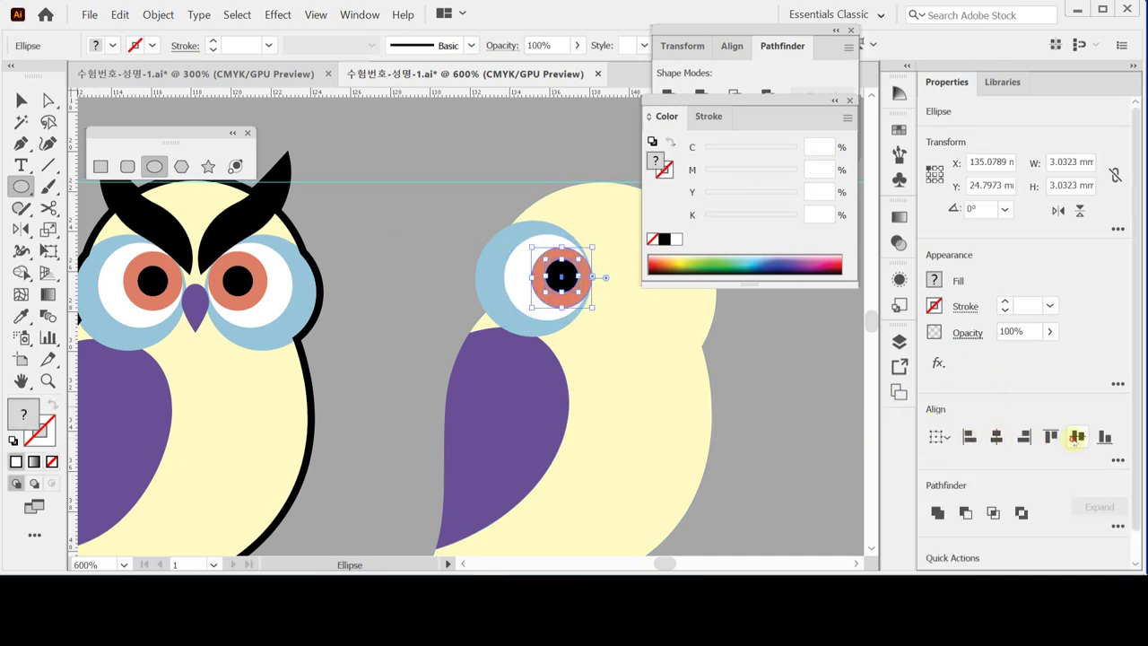
Step: Move the iris and pupil together slightly up and left within the white circle, and deselect them
left_click_drag(559, 274, 556, 277)
left_click_drag(556, 276, 556, 270)
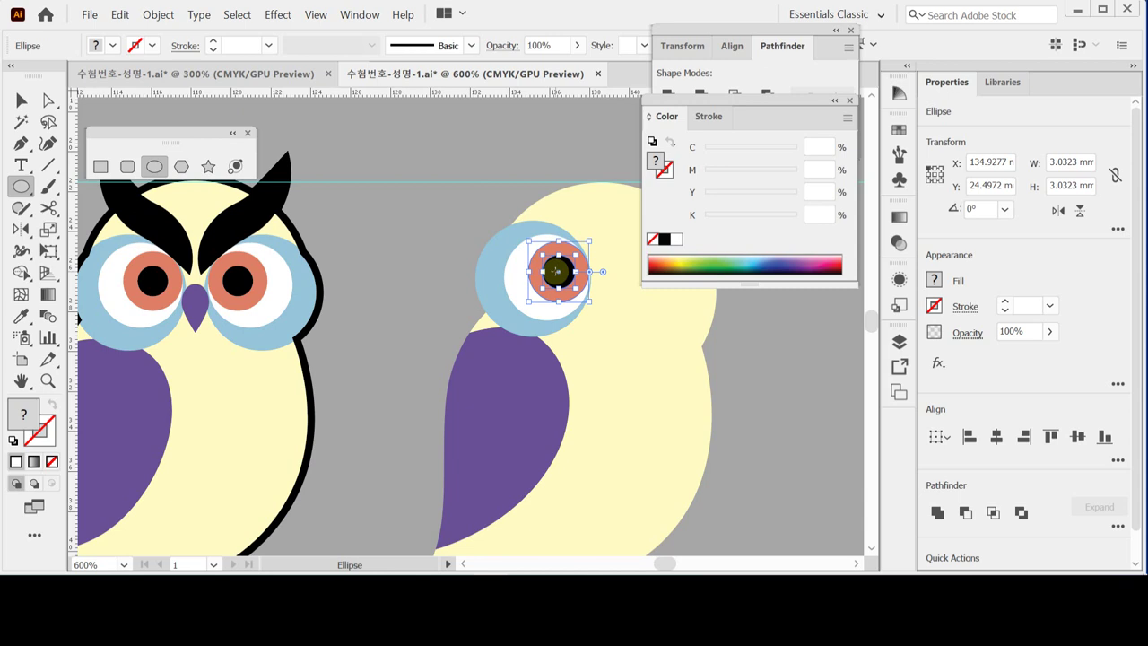
left_click(458, 225, "ctrl")
Step: Draw a beak ellipse about 1.5 × 2 mm just right of the eye and color it purple by sampling the wing
left_click_drag(506, 262, 474, 259)
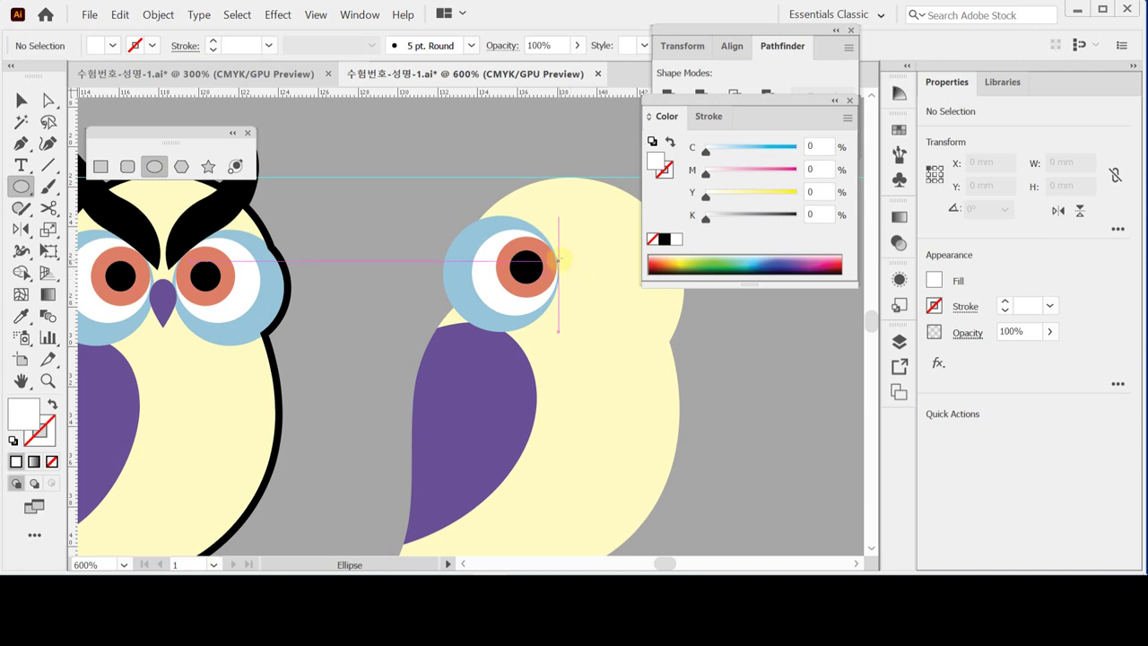
left_click_drag(557, 259, 585, 298)
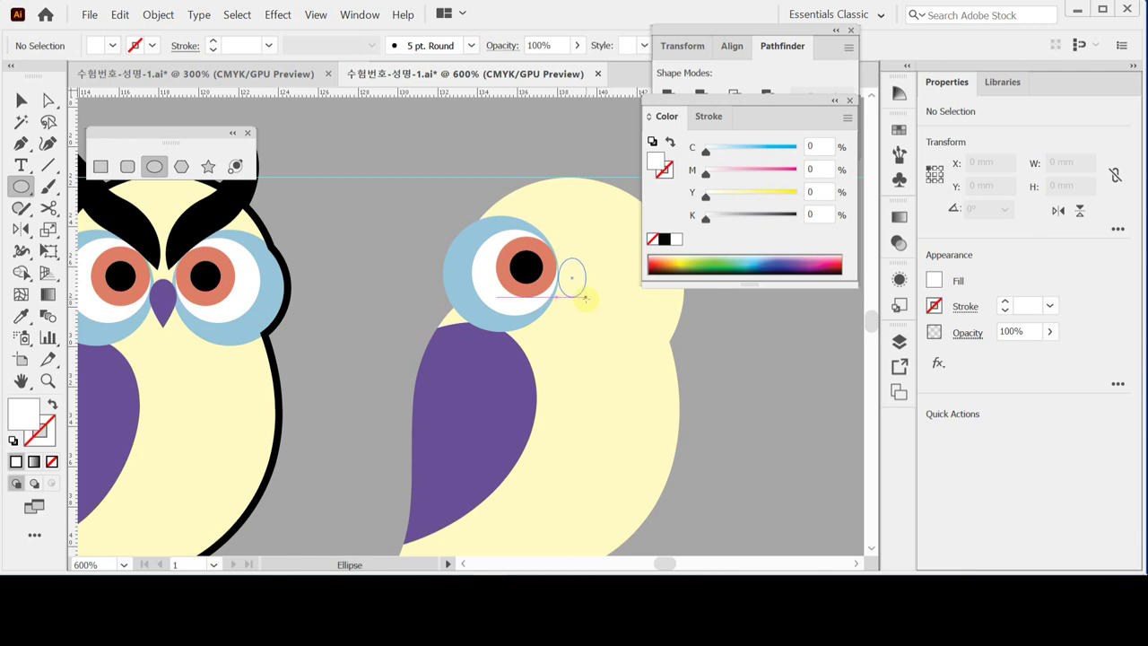
left_click_drag(586, 299, 586, 299)
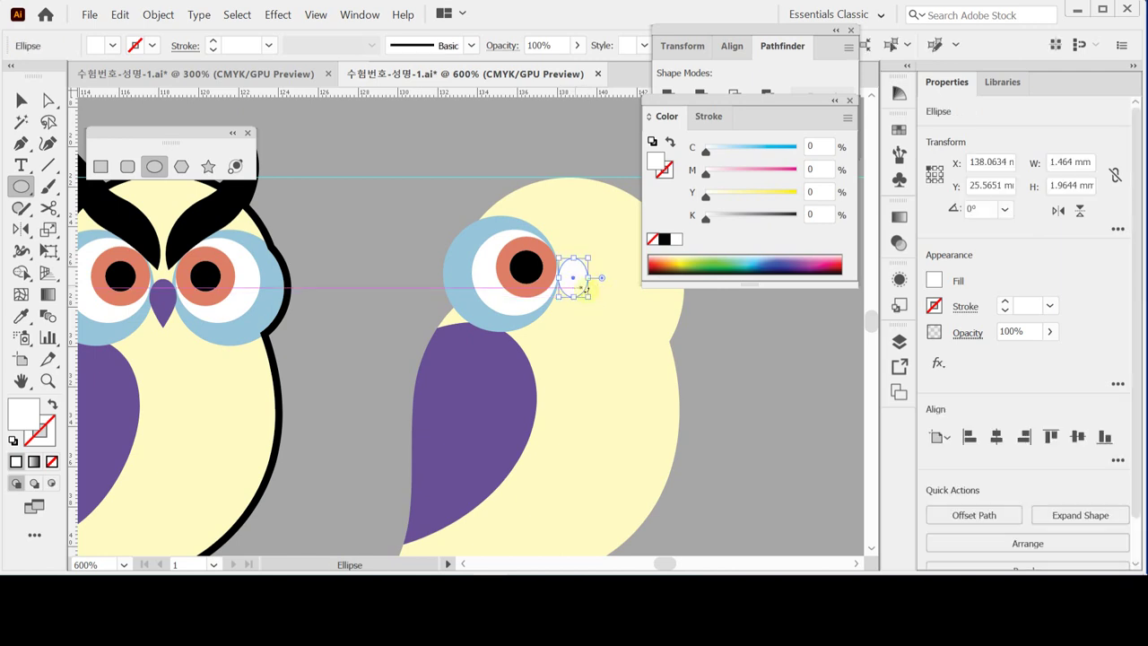
key("ctrl+equal")
key("i")
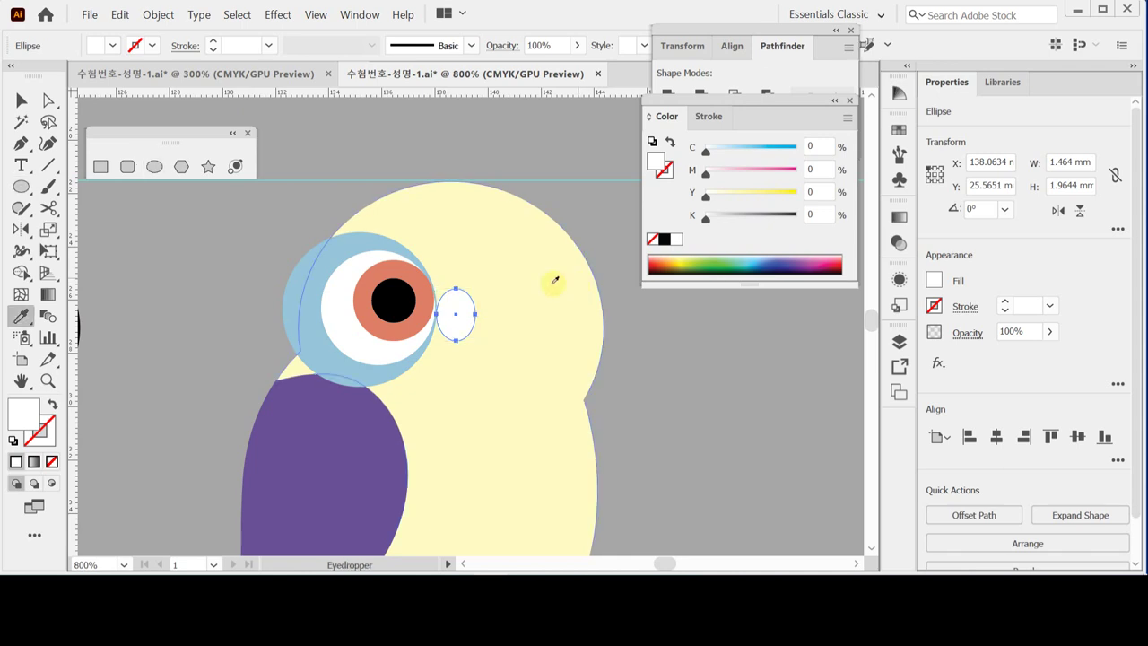
left_click(357, 424)
key("ctrl+shift+a")
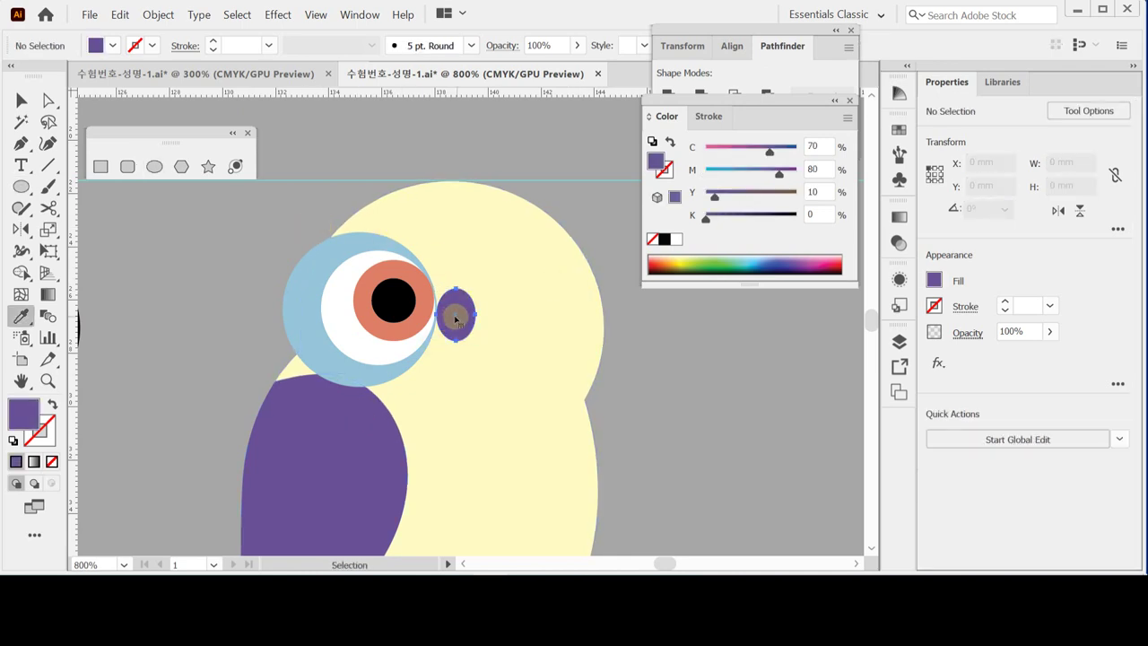
Step: Lengthen the purple beak ellipse by moving only its bottom anchor point down about 0.45 mm
left_click(455, 318, "ctrl")
key("ctrl+equal")
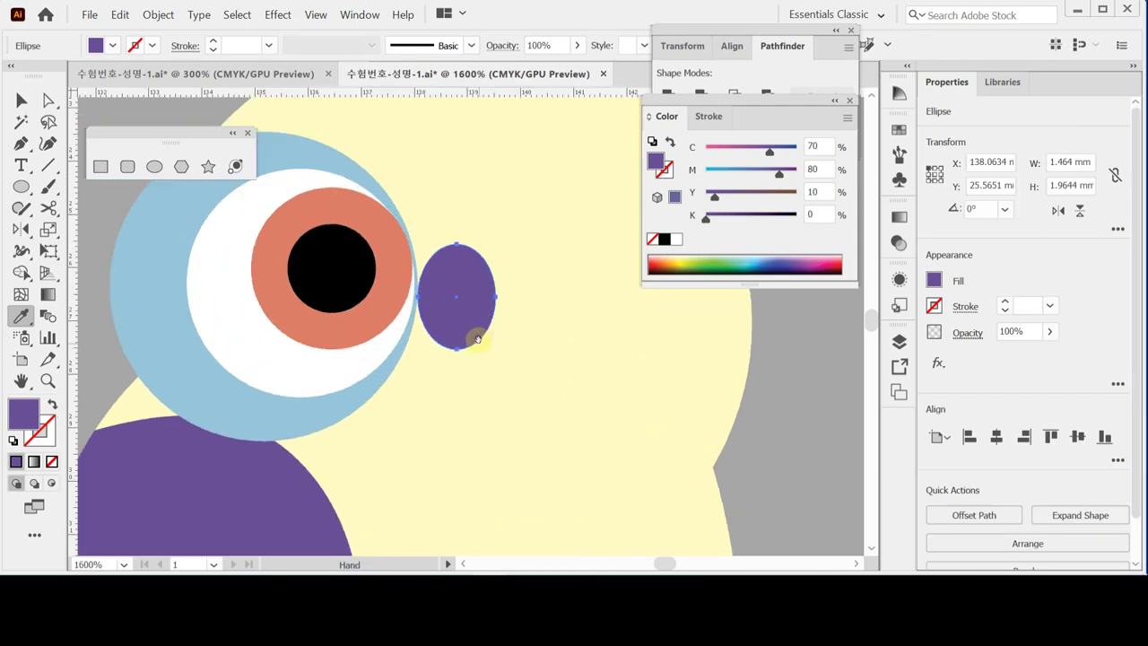
left_click_drag(477, 339, 468, 333)
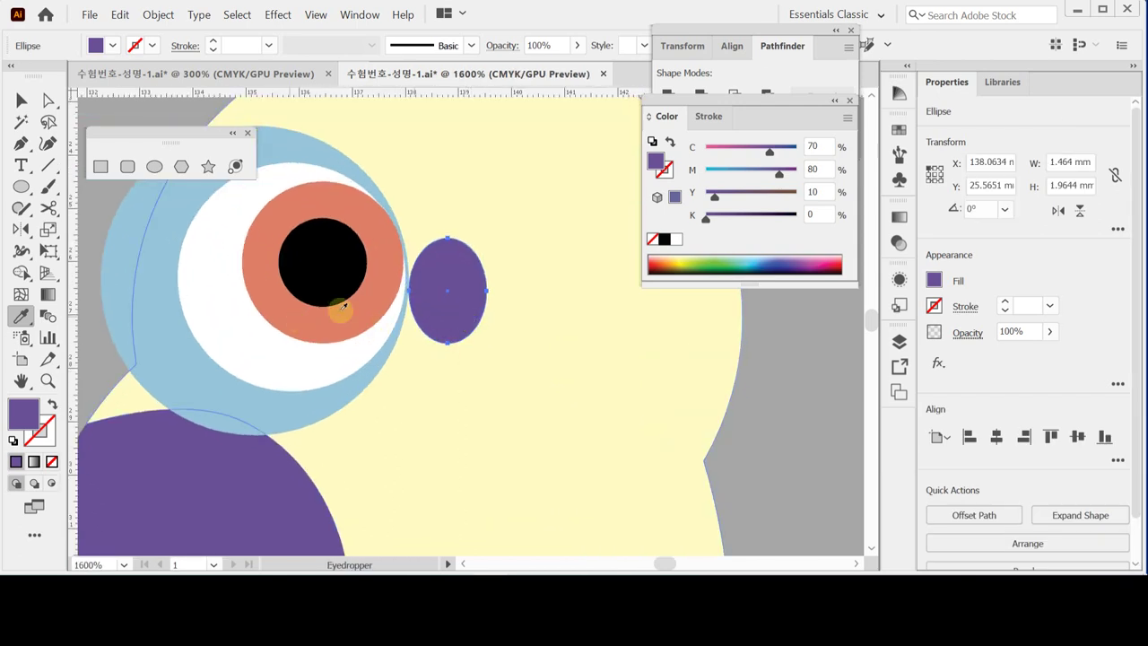
left_click(49, 100)
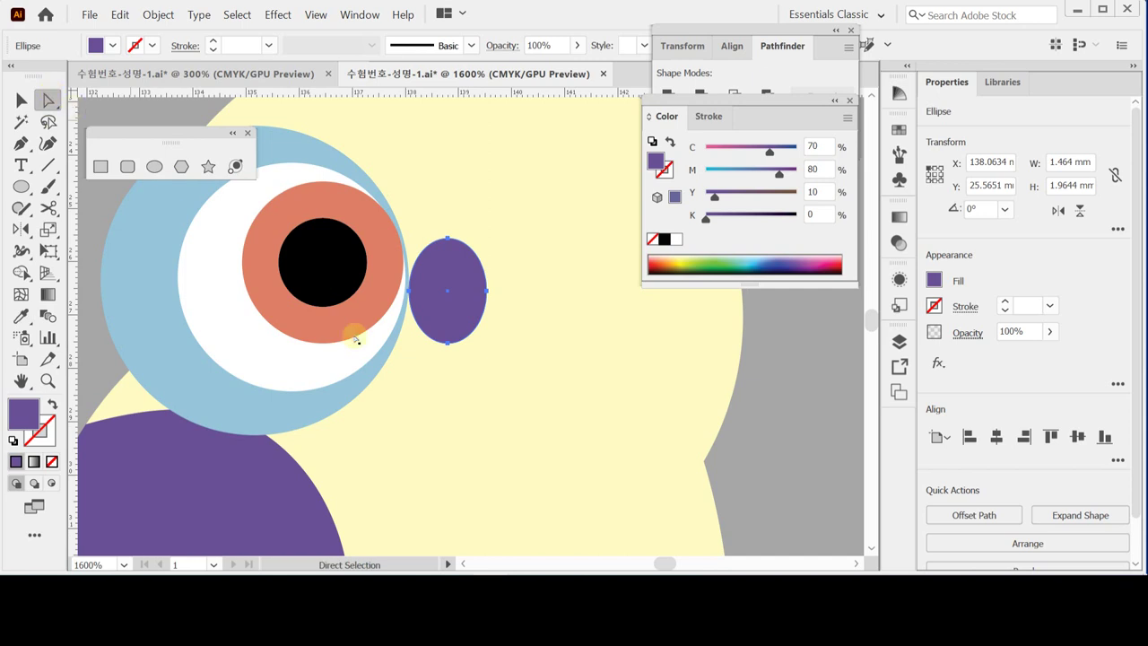
left_click(447, 343)
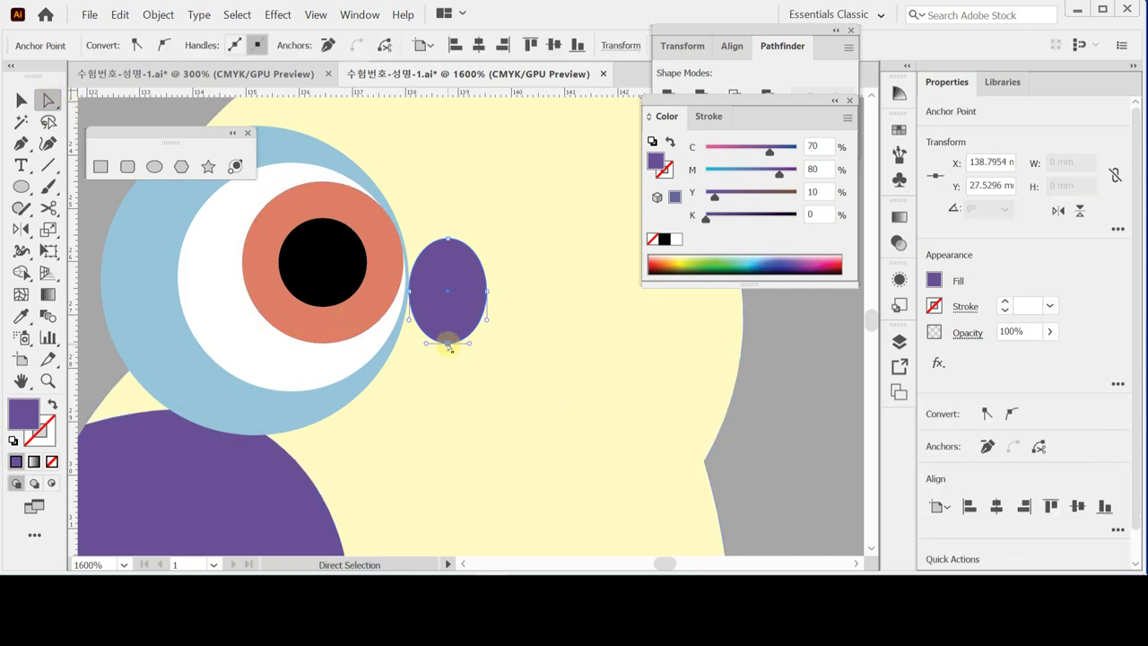
key("Down")
key("Down")
key("Down")
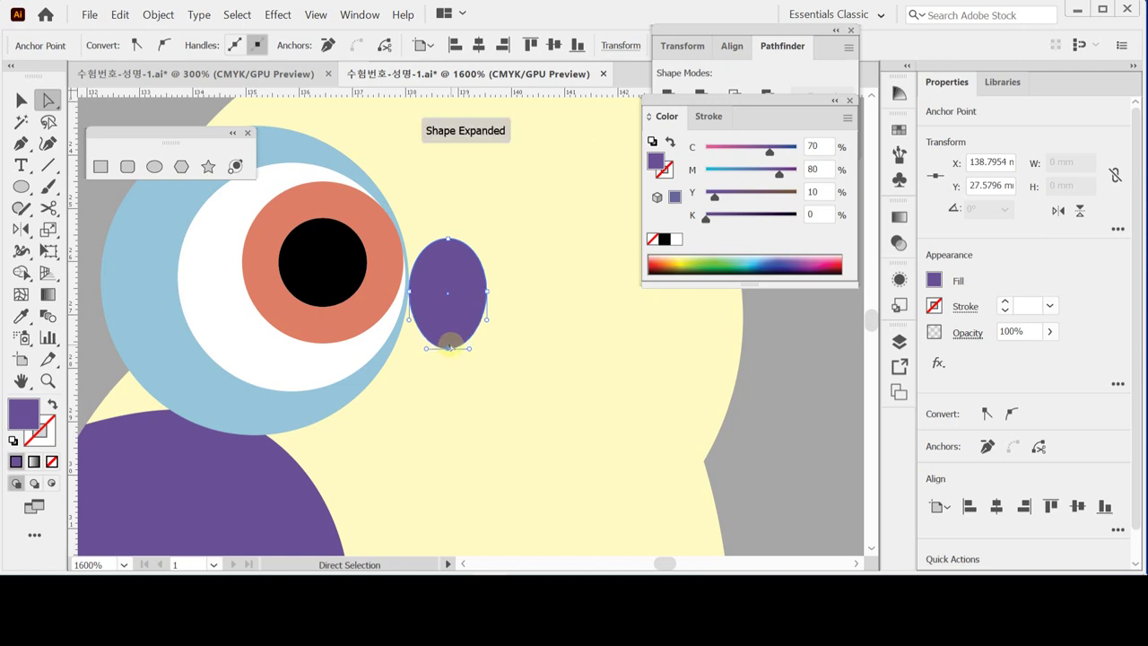
key("Down")
key("Down")
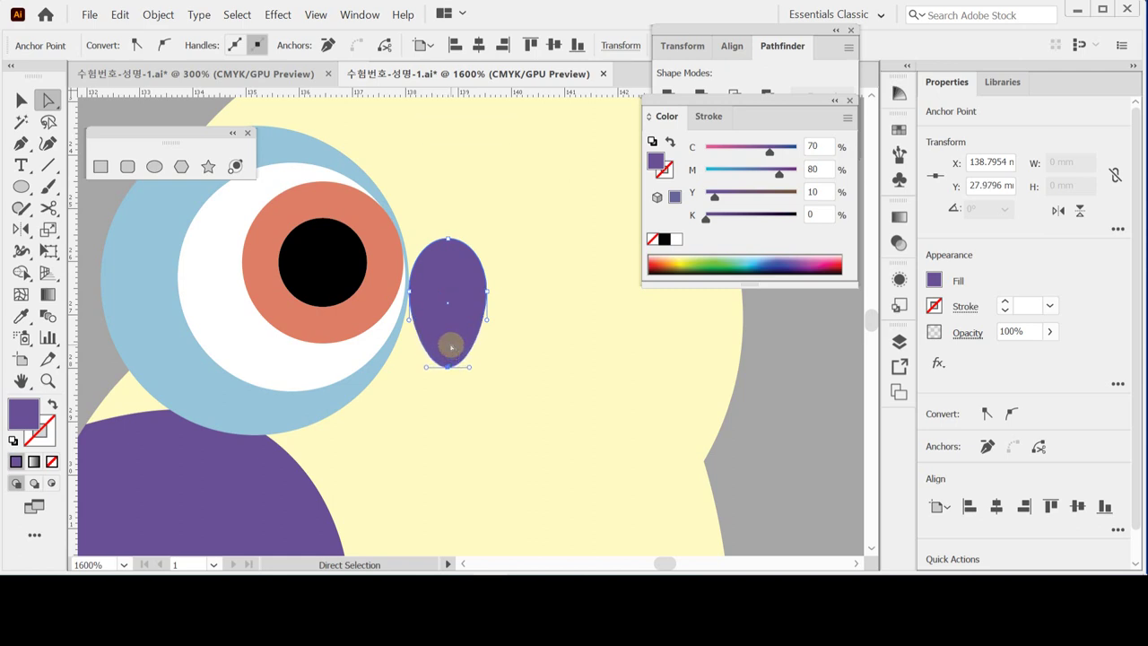
Step: Convert the beak's bottom anchor to a sharp corner and shift the beak slightly left against the eye
left_click(21, 142)
left_click(22, 143)
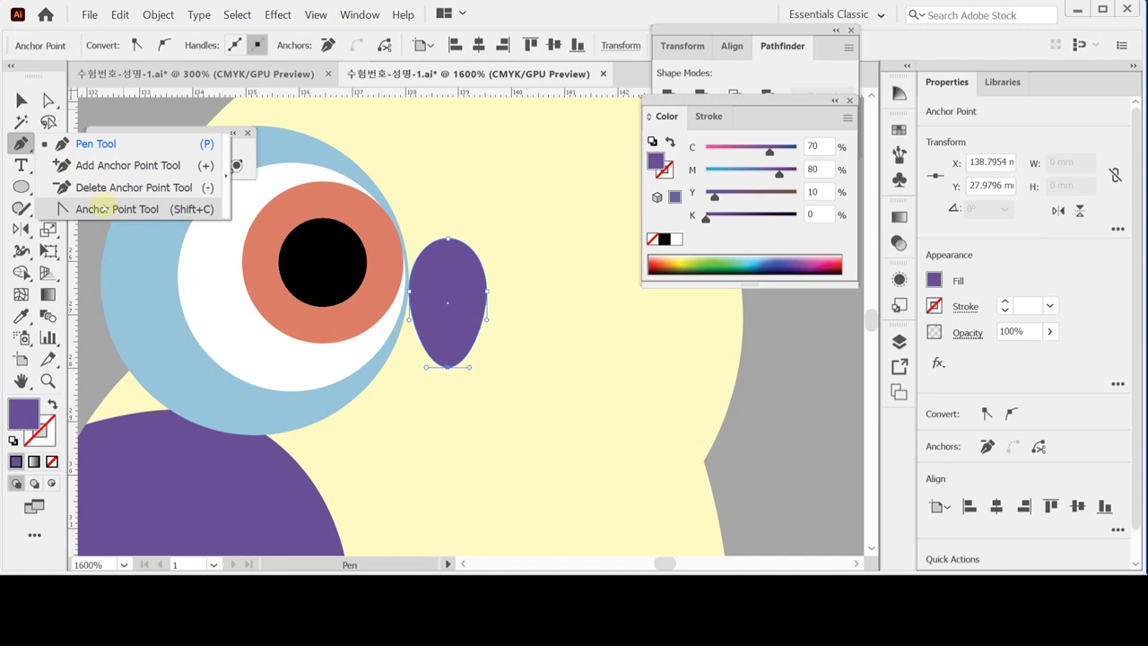
left_click(104, 209)
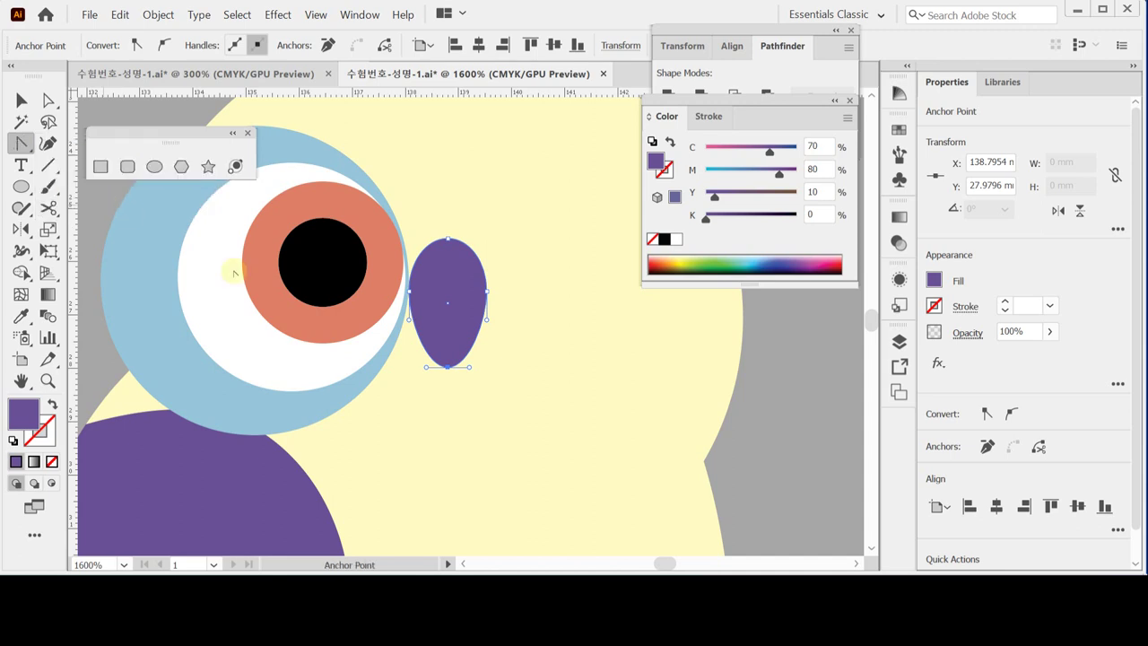
left_click(448, 367)
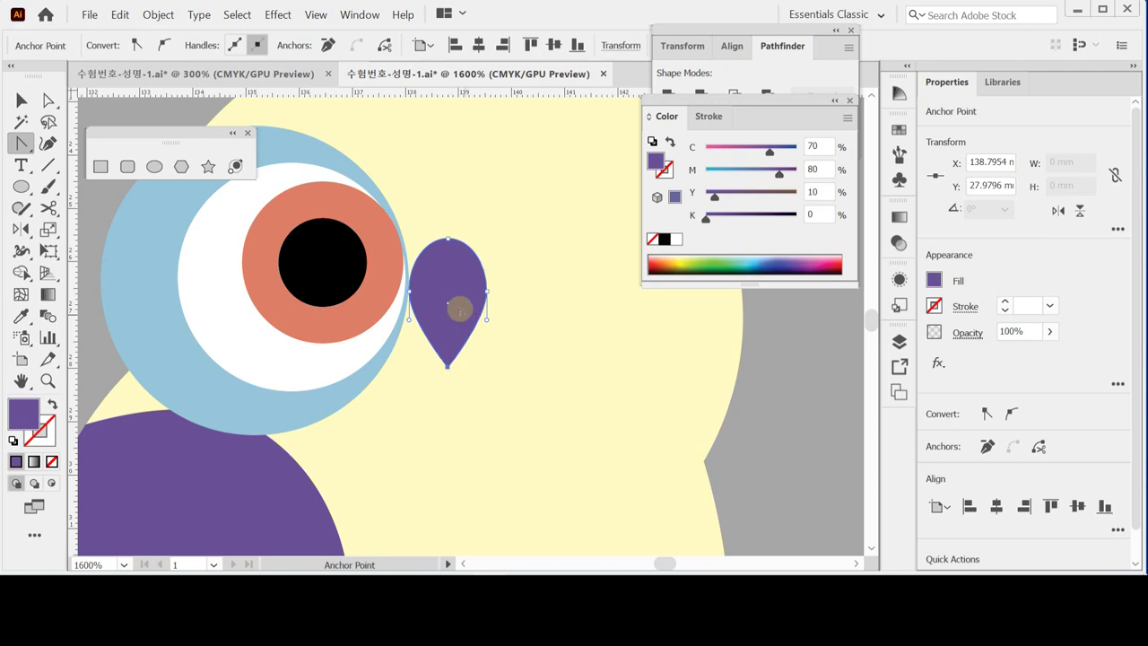
left_click_drag(455, 307, 453, 306)
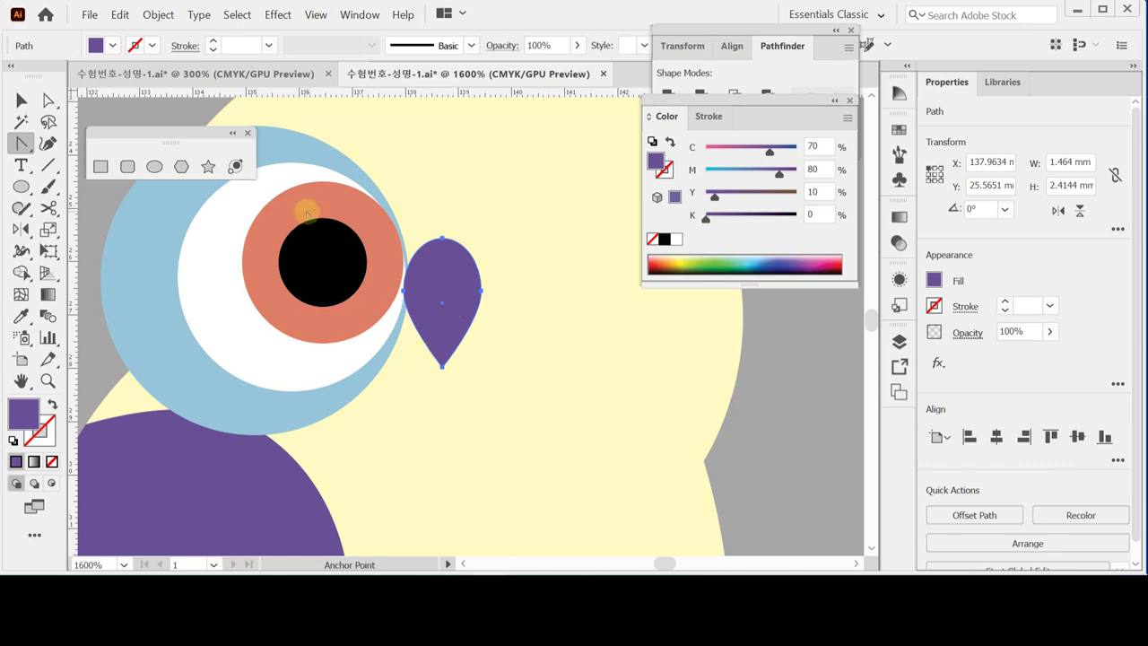
Step: Draw a three-point curved eyebrow path with the Pen tool from above the head to just above the beak, with a 1 pt black stroke and no fill
key("ctrl+plus")
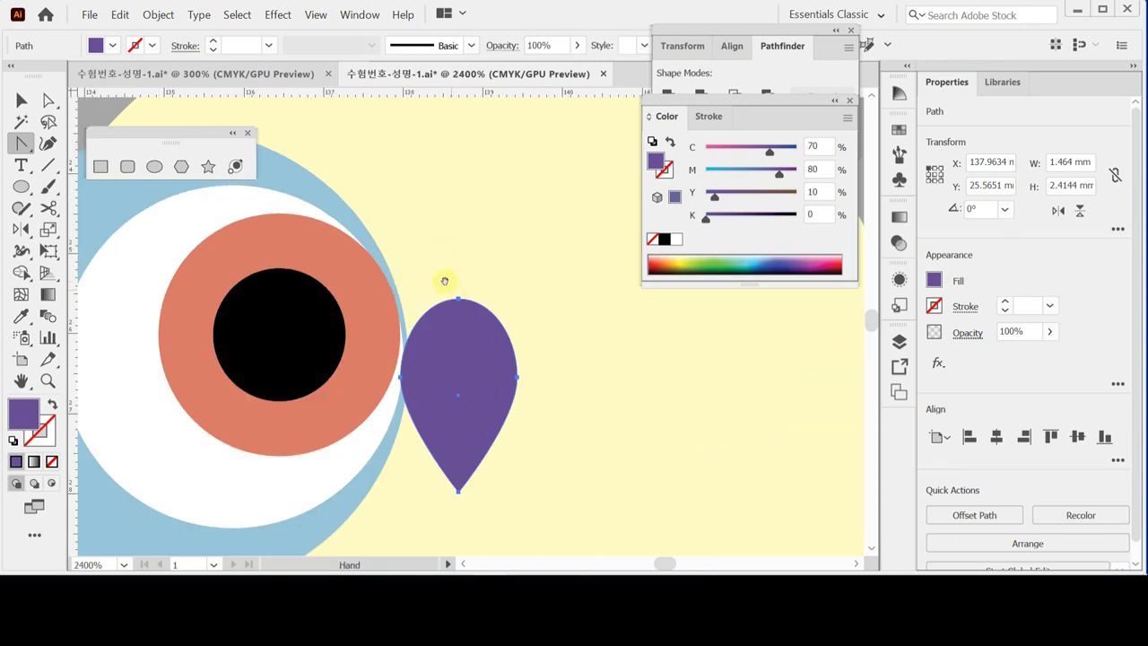
key("ctrl+minus")
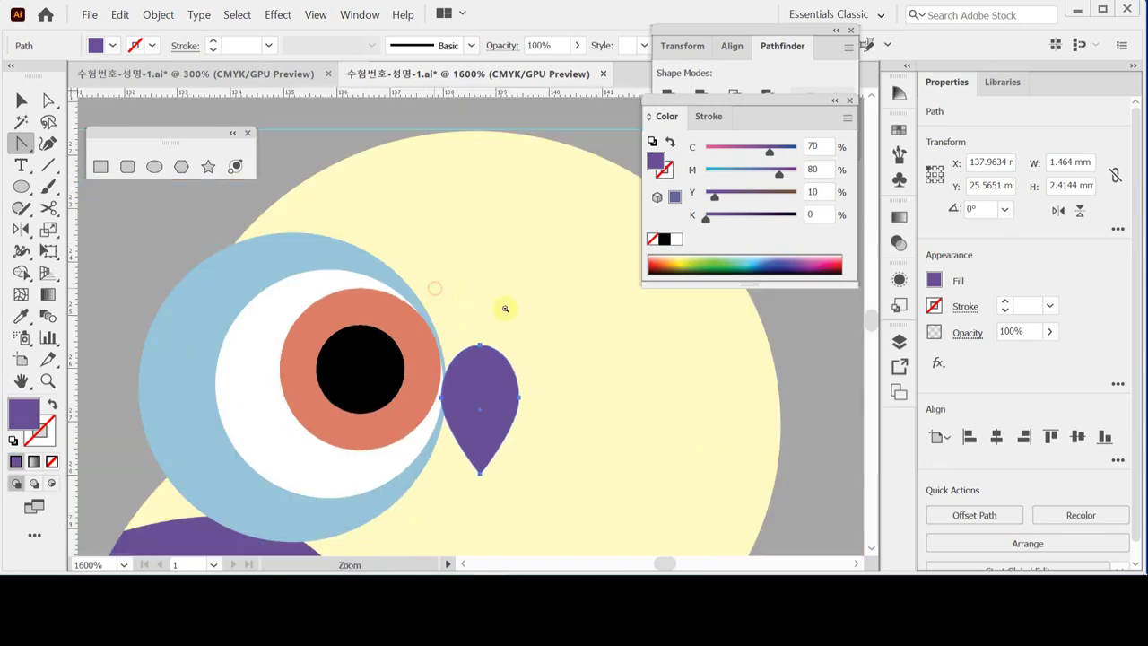
key("ctrl+minus")
key("ctrl+minus")
left_click_drag(448, 302, 428, 285)
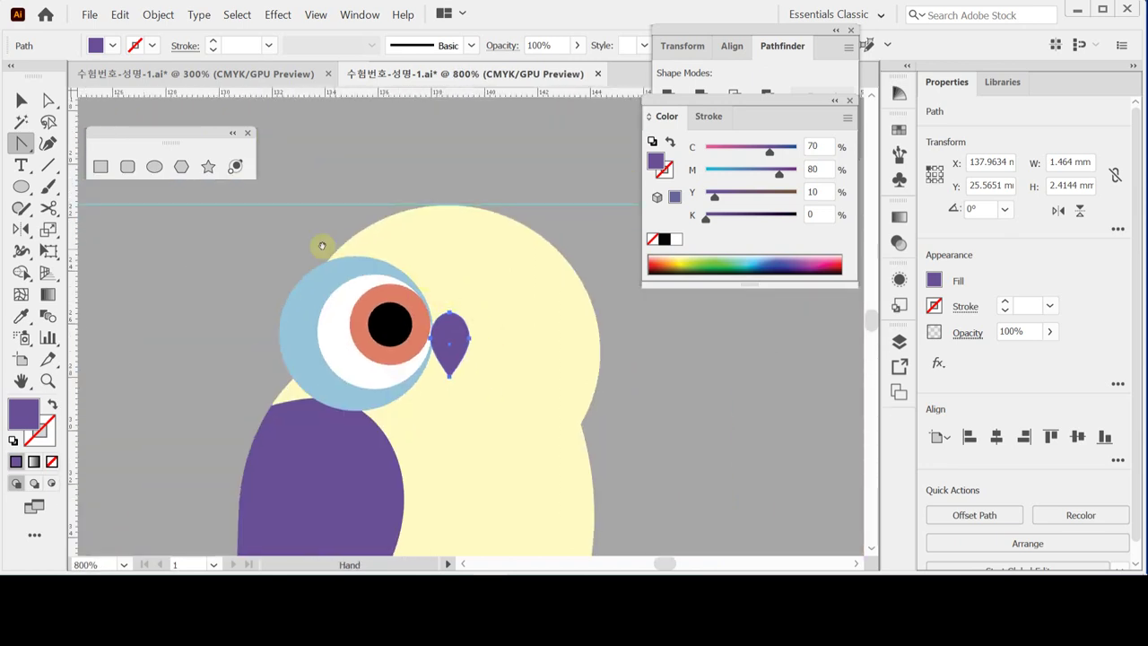
left_click(299, 238)
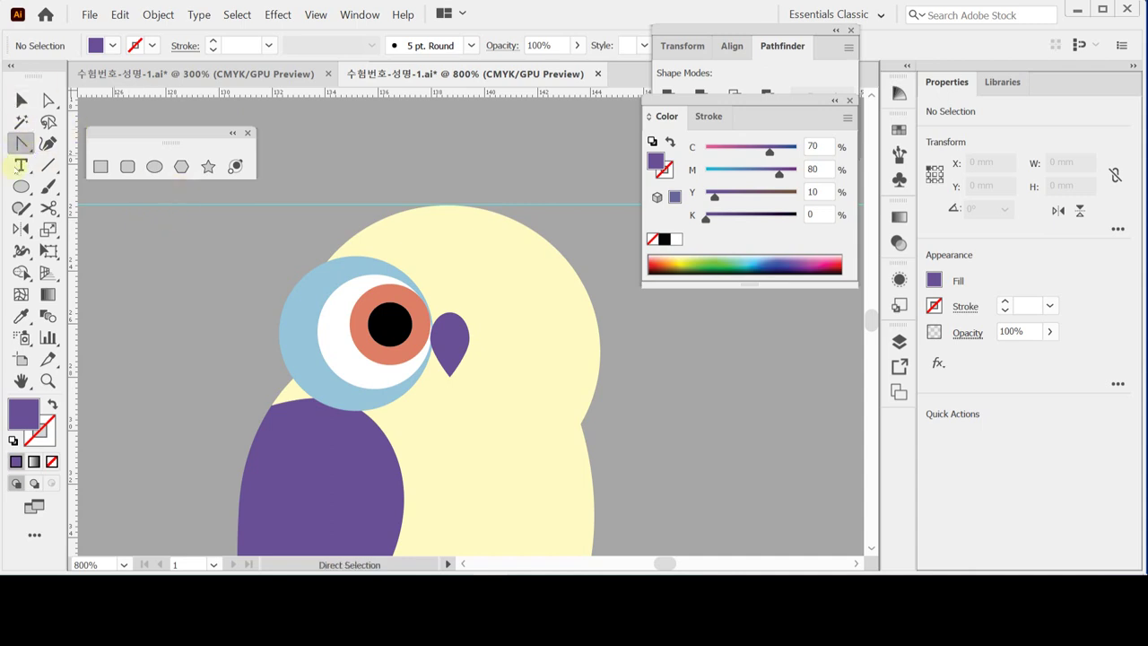
left_click_drag(47, 144, 70, 146)
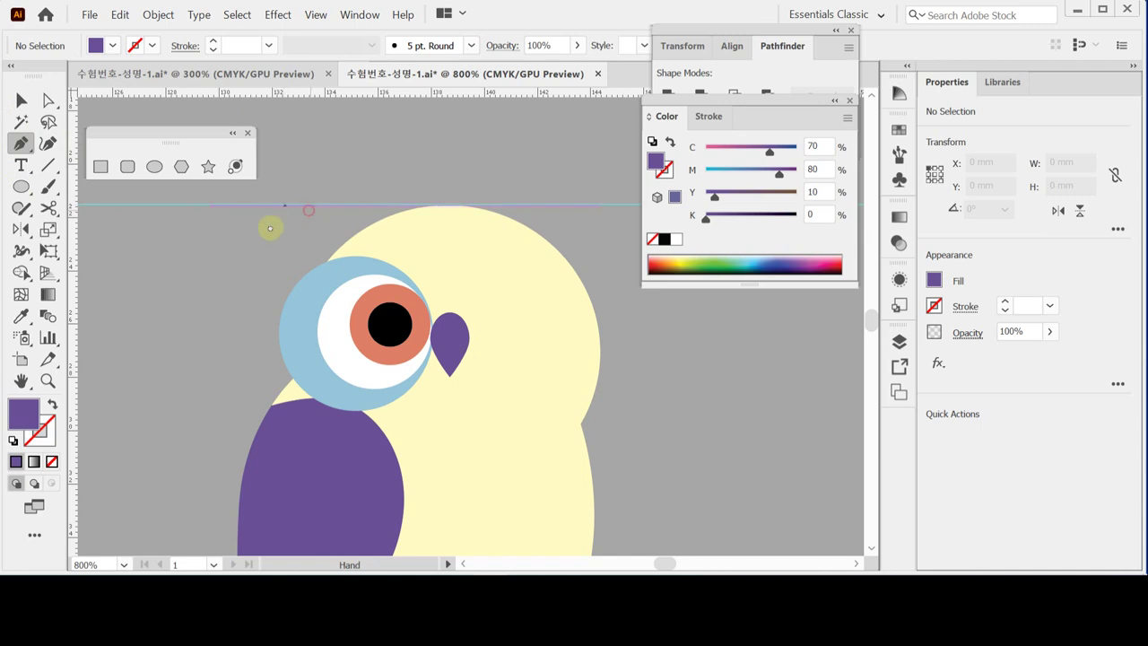
left_click_drag(270, 229, 483, 276)
scroll(428, 295, "down", 1)
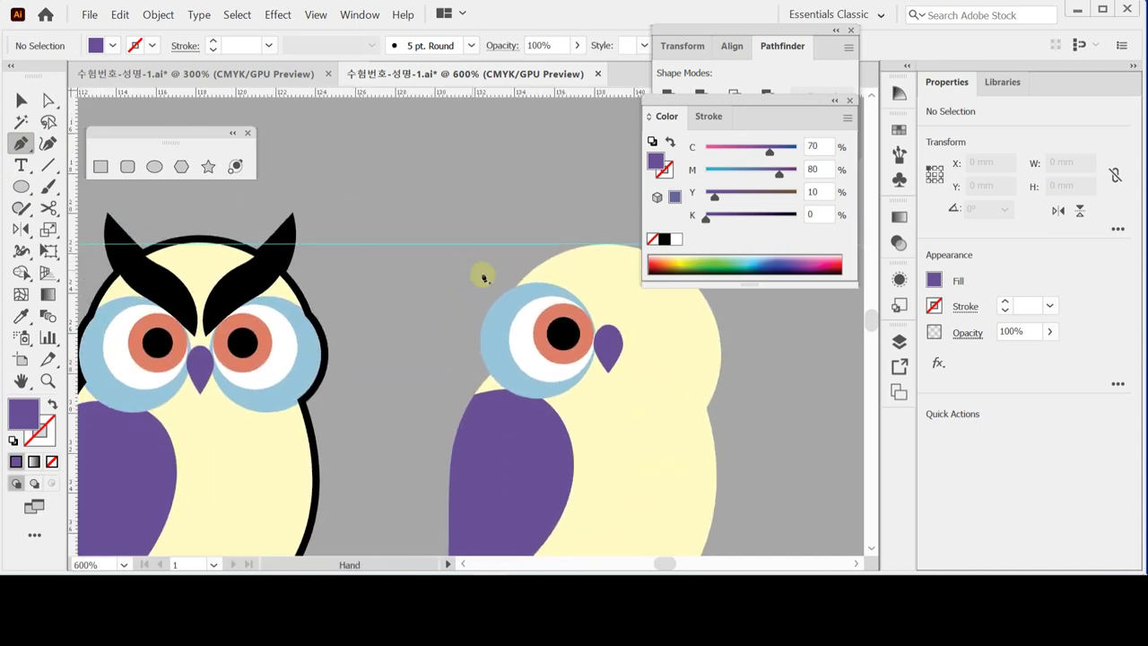
left_click(532, 201)
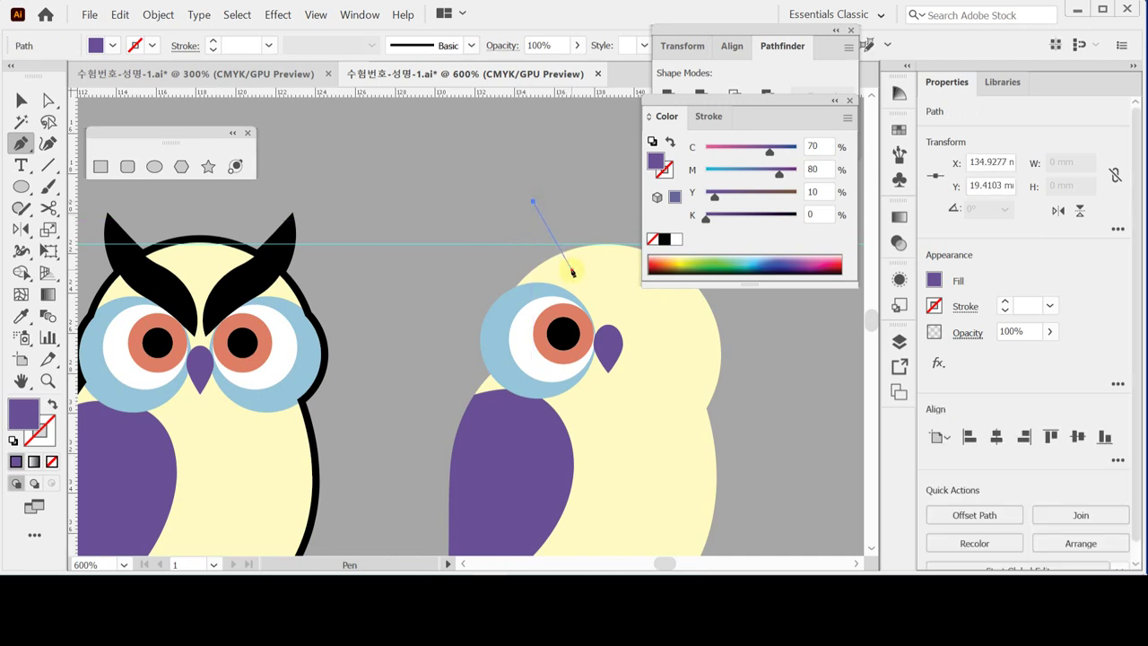
left_click_drag(572, 271, 593, 282)
left_click(603, 317)
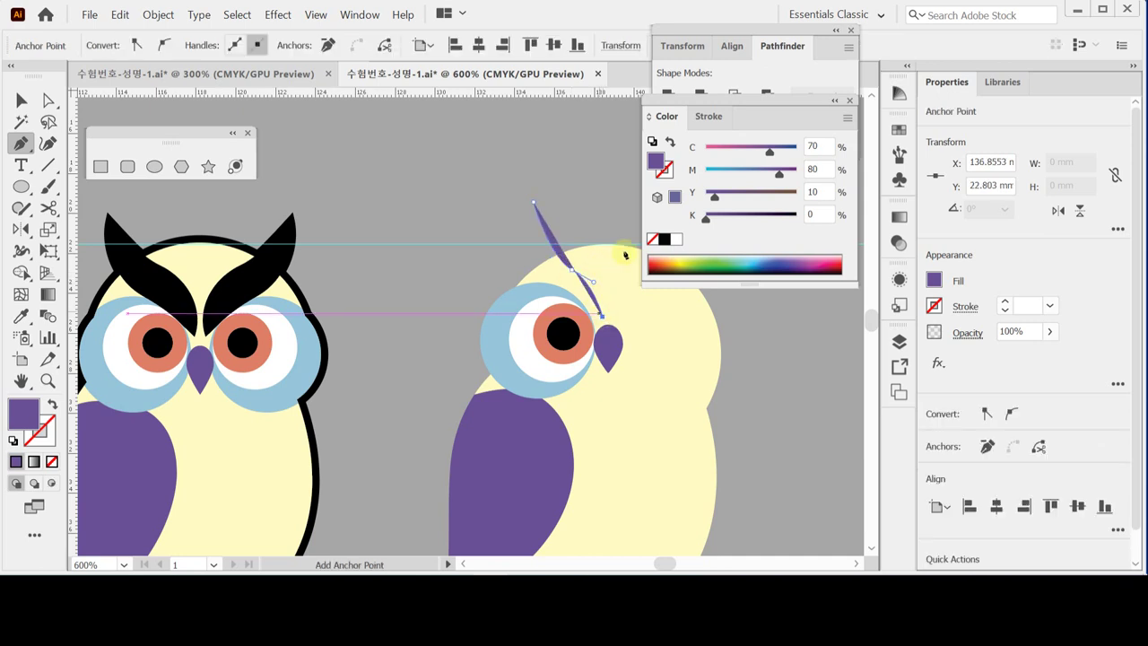
left_click(664, 238)
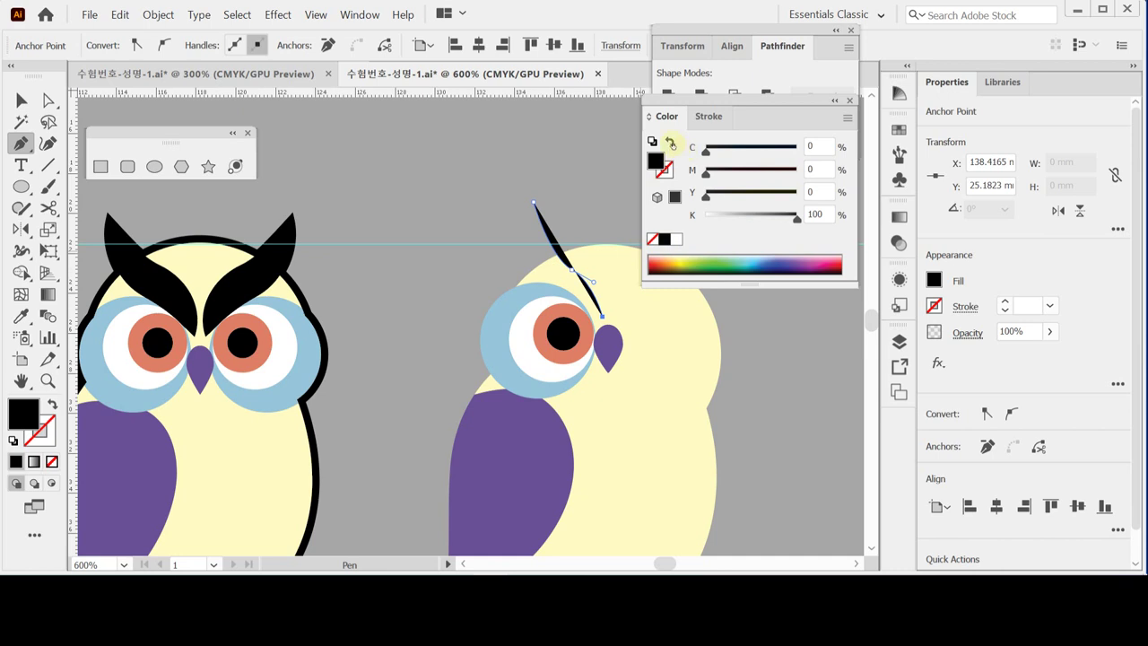
left_click(669, 143)
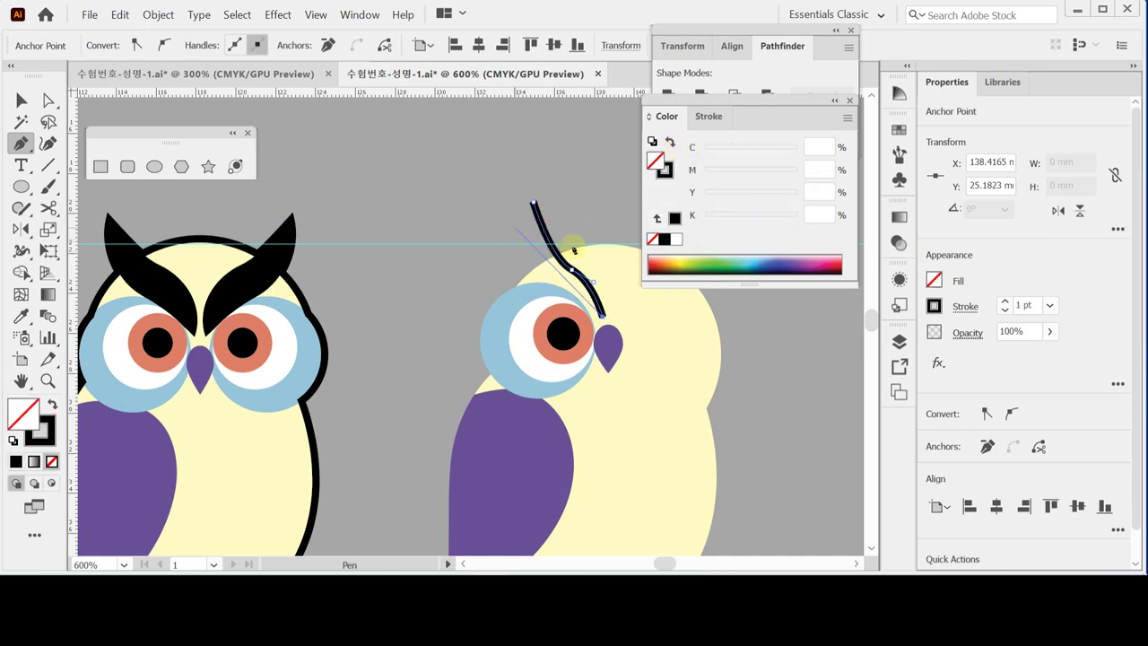
Step: Move the eyebrow path's top endpoint about 0.2 mm left and down, and its middle anchor about 0.3 mm left
key("ctrl")
left_click(533, 205, "ctrl")
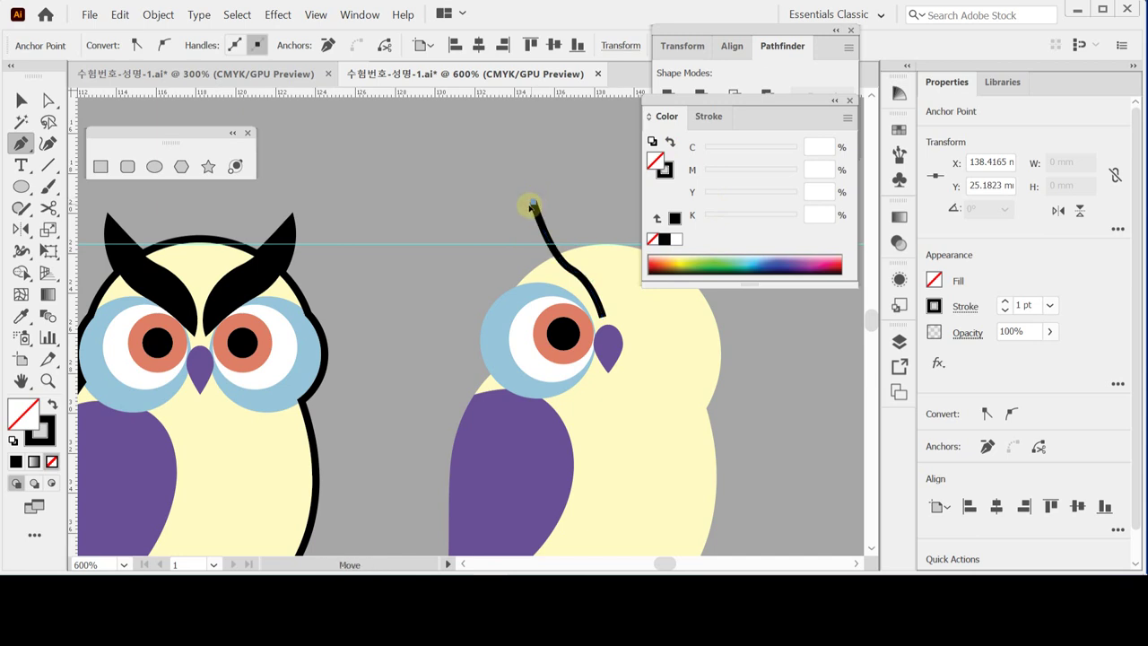
left_click_drag(534, 204, 528, 206)
left_click(571, 269, "ctrl")
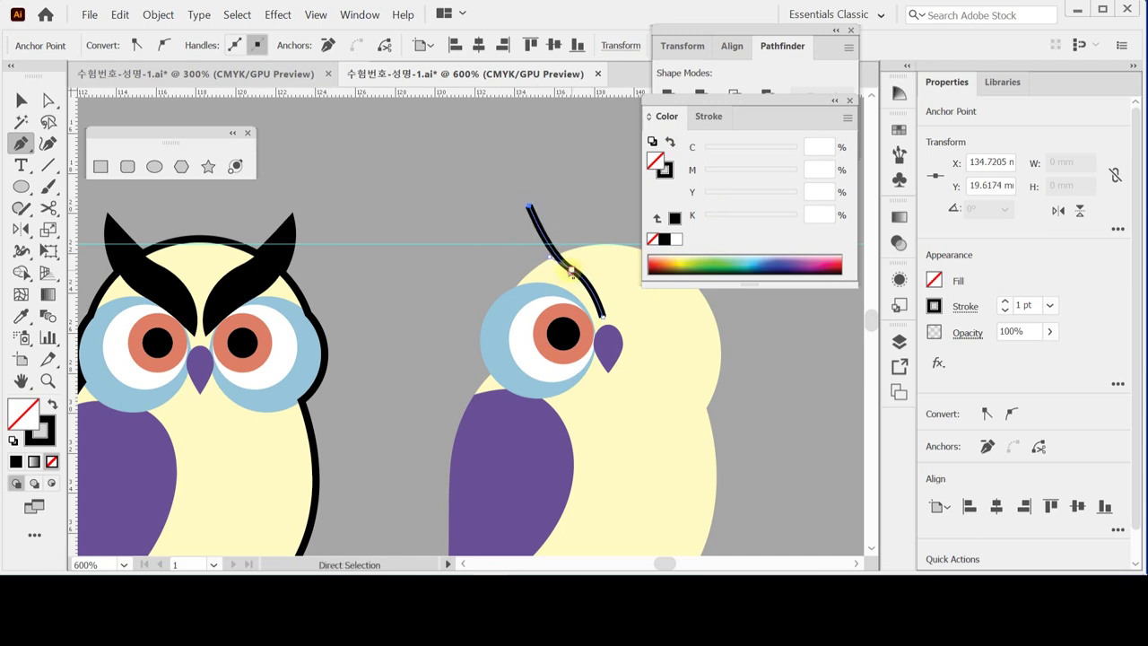
left_click_drag(571, 269, 568, 275)
left_click(534, 202, "ctrl")
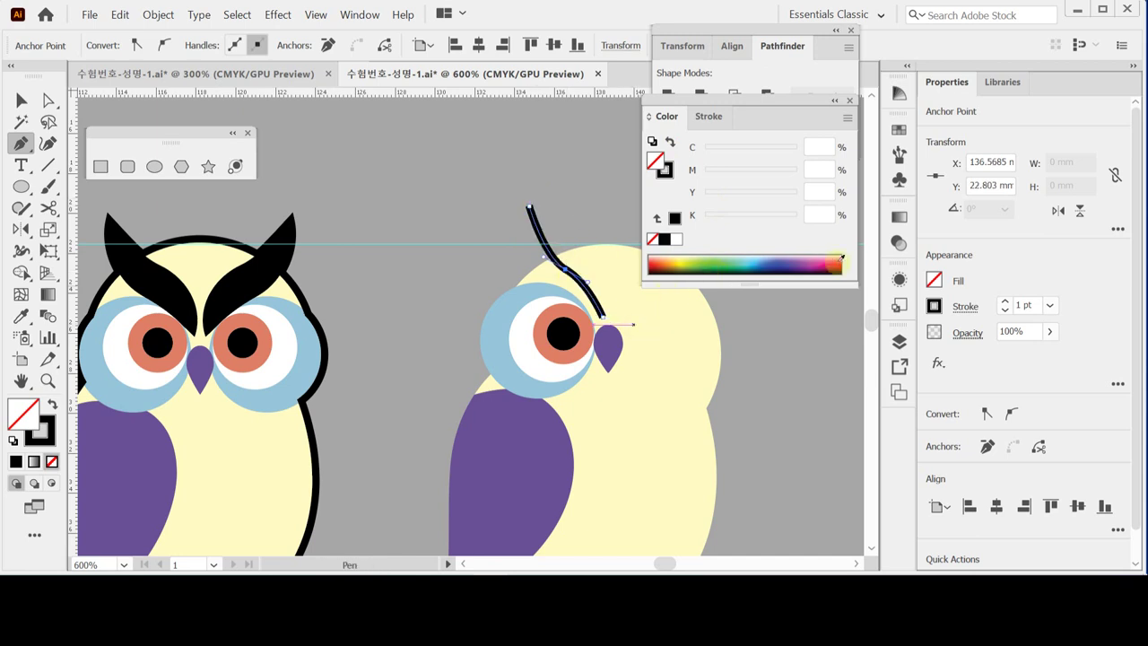
Step: Apply the lens-shaped width profile, tapered at both ends, to the eyebrow's stroke and set its weight to 5 pt
left_click(960, 308)
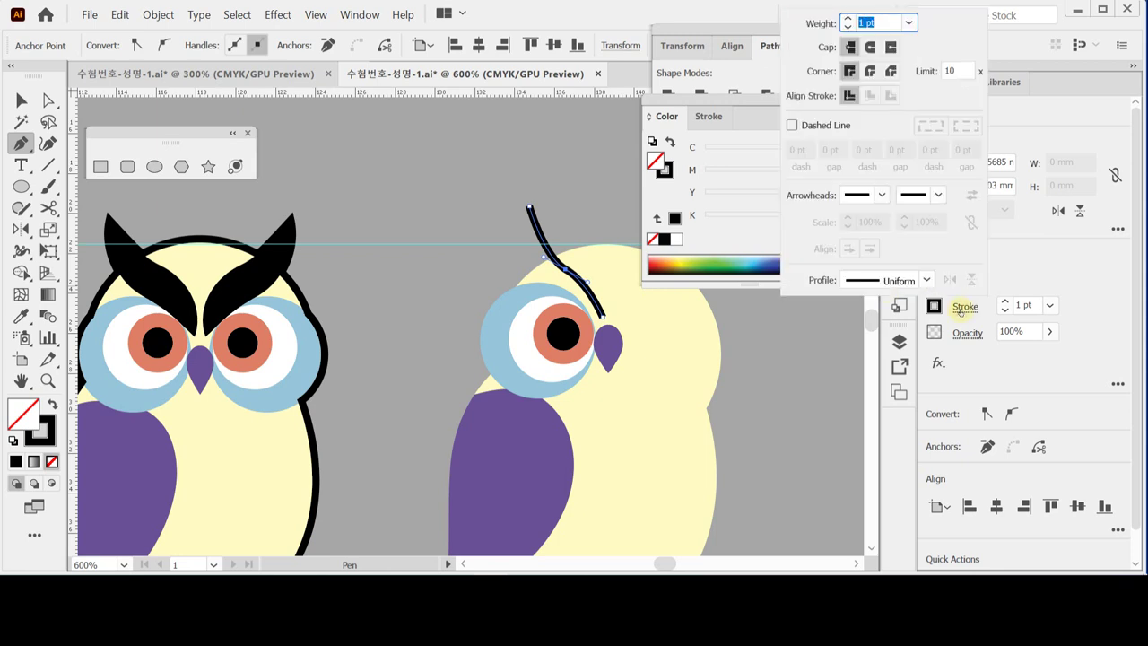
left_click(928, 280)
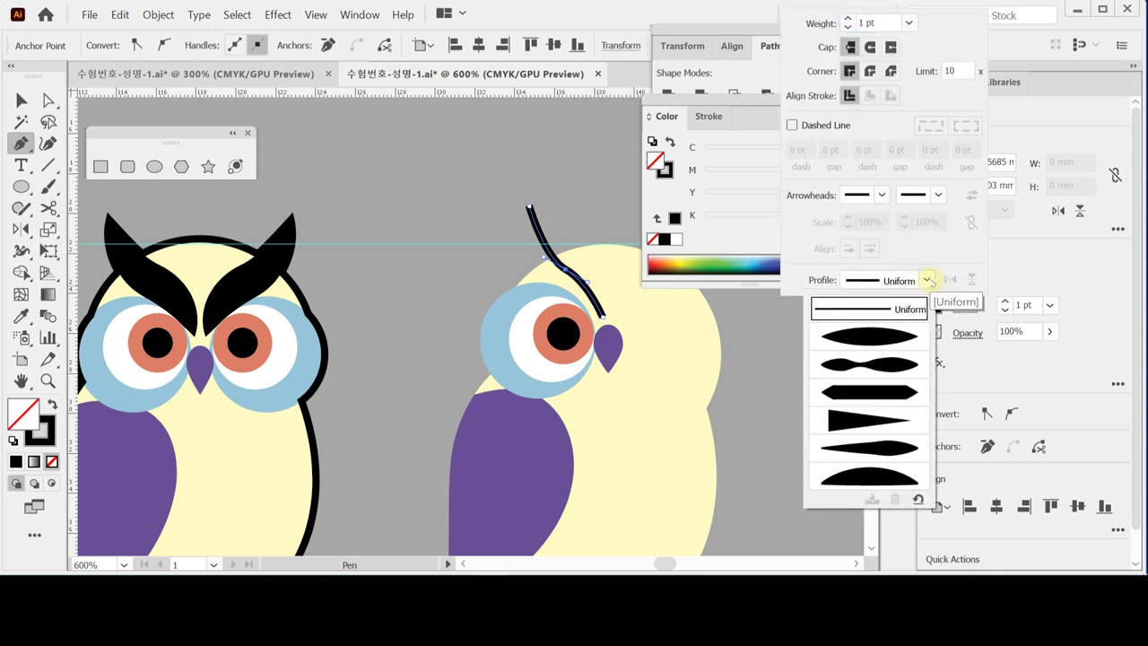
left_click(870, 336)
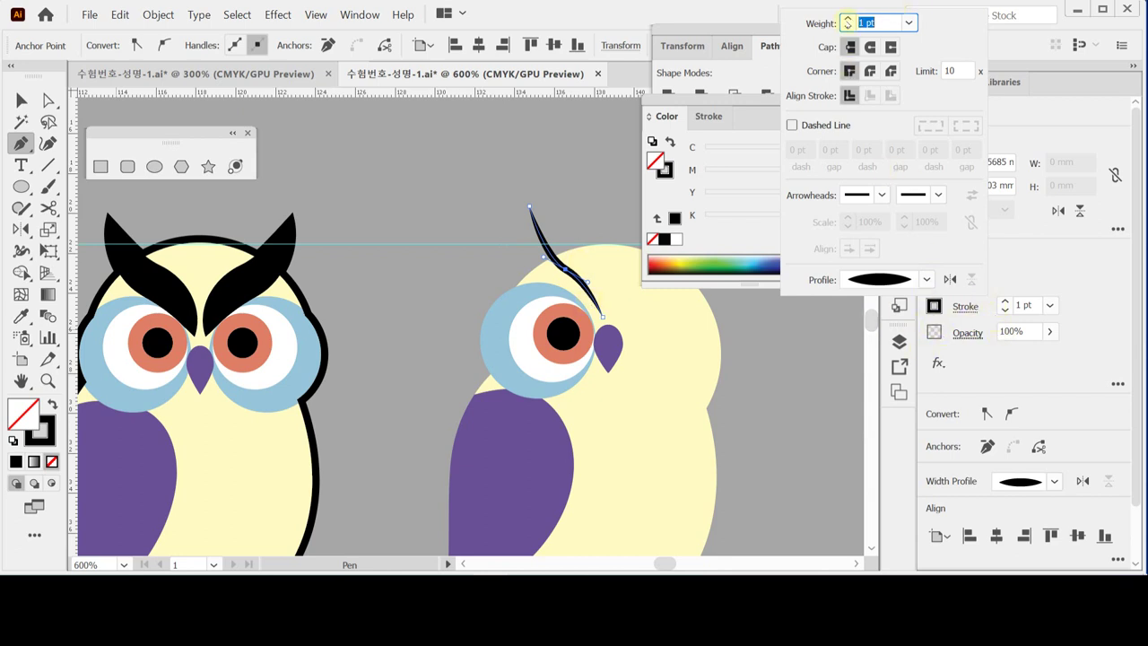
left_click(847, 19)
left_click(847, 18)
left_click(848, 19)
left_click(848, 19)
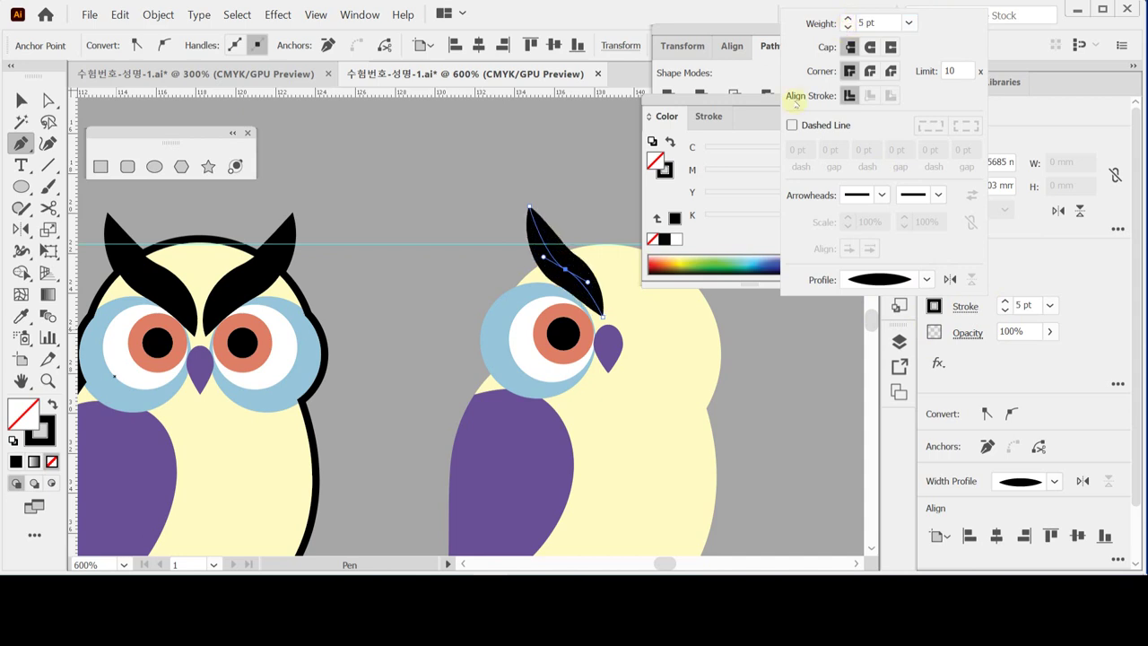
left_click(568, 159)
Step: Refine the eyebrow by lowering its bottom endpoint slightly, extending the top tip up and left, and bending its upper curve outward; deselect it
left_click(529, 207)
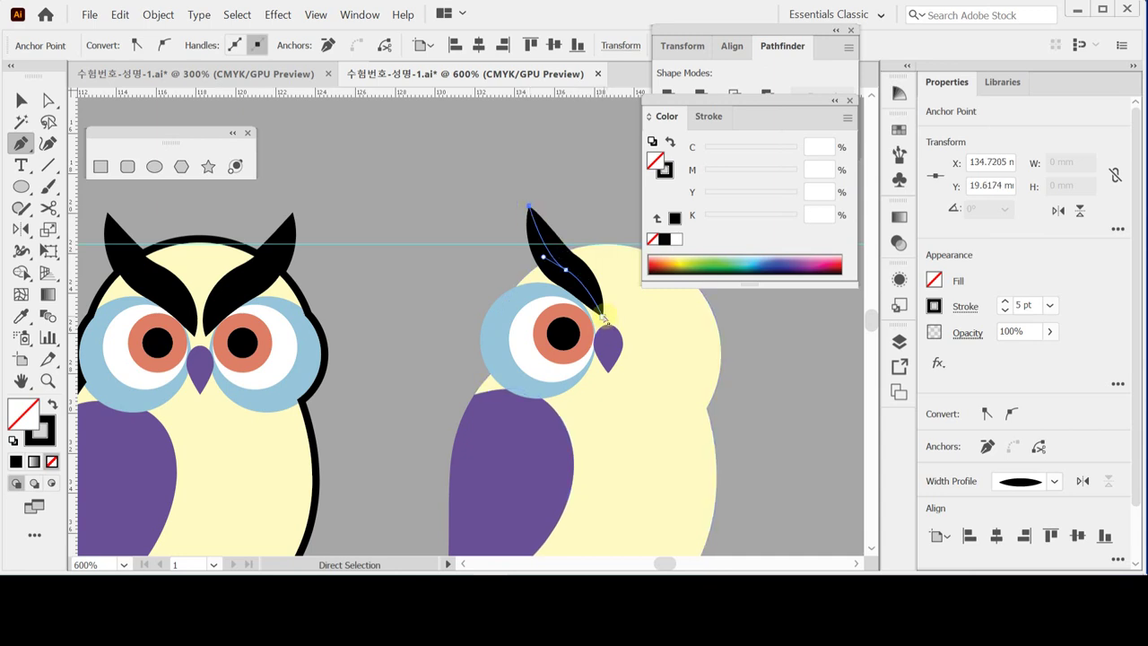
left_click(603, 318)
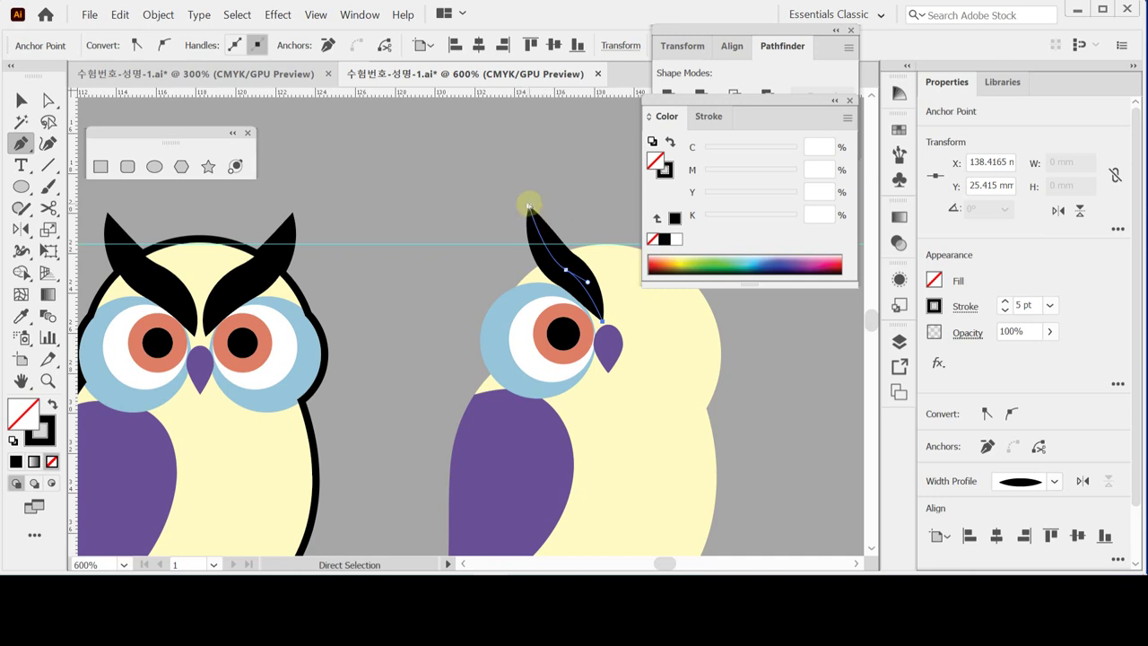
left_click(523, 199, "ctrl")
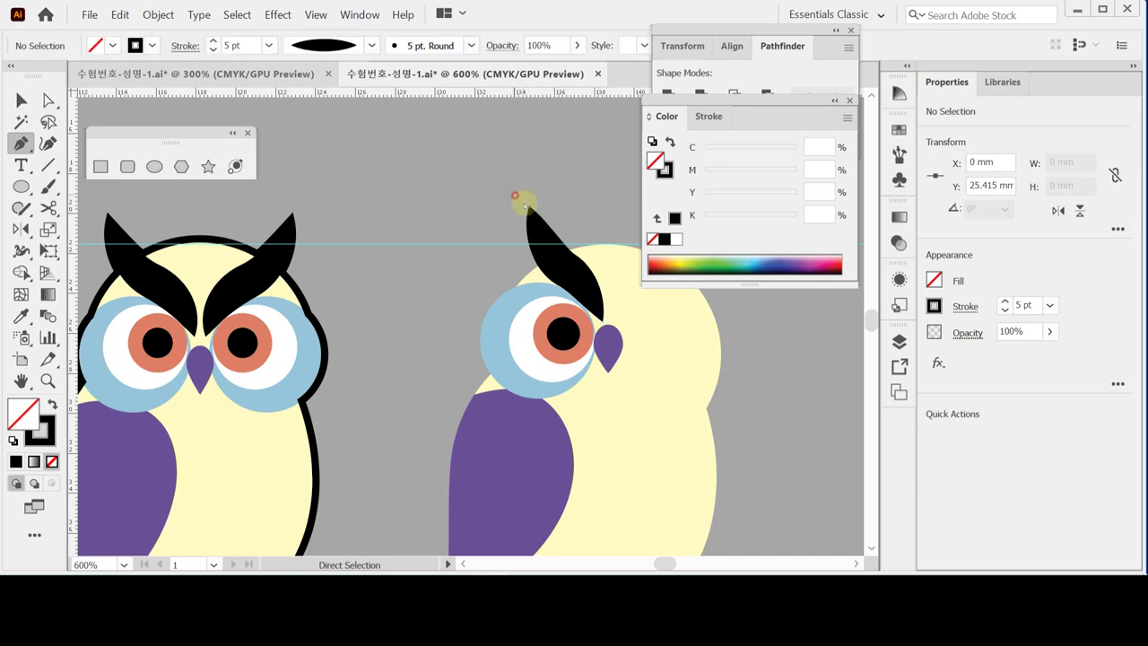
left_click(524, 203, "ctrl")
left_click_drag(524, 203, 523, 199)
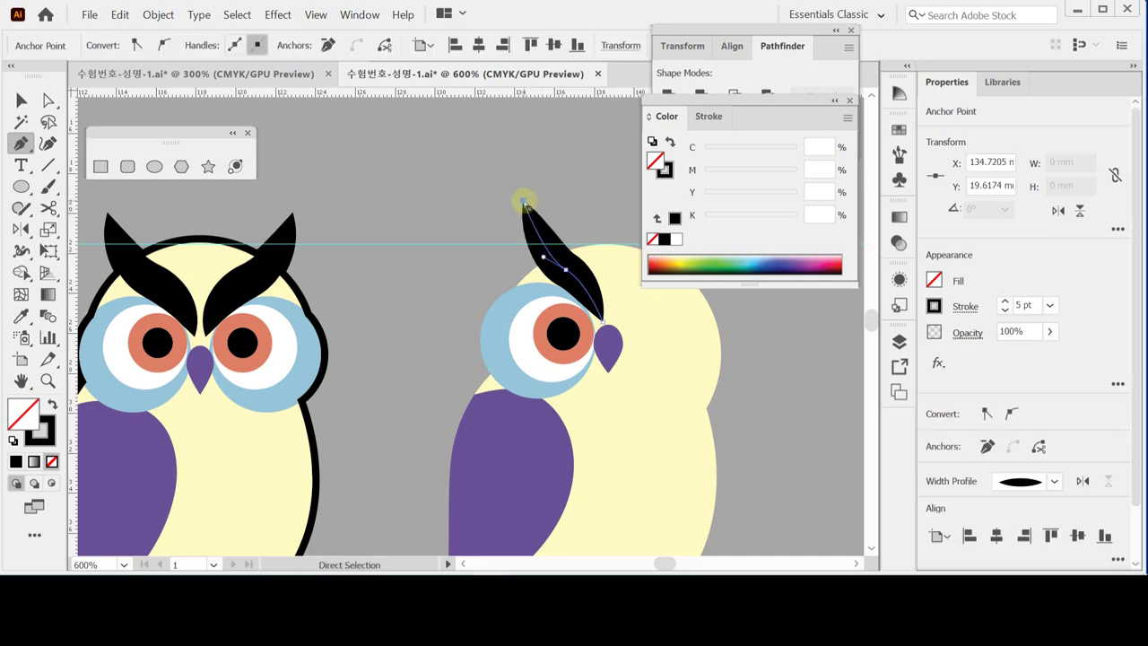
left_click_drag(545, 258, 533, 246)
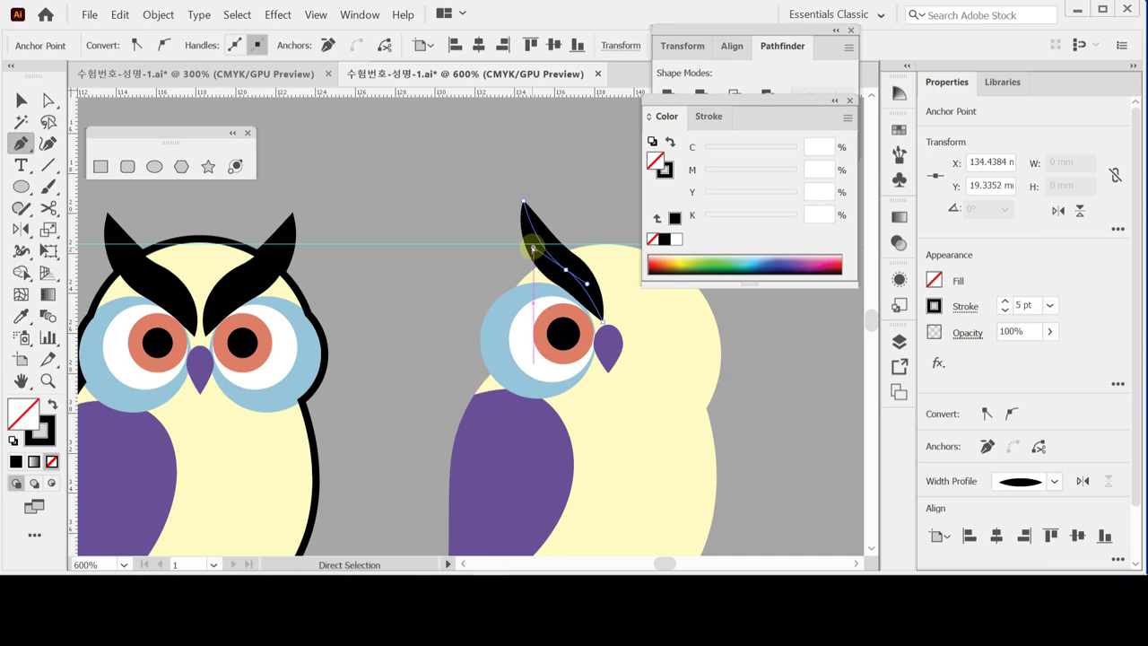
left_click_drag(522, 200, 520, 200)
left_click(581, 230, "ctrl")
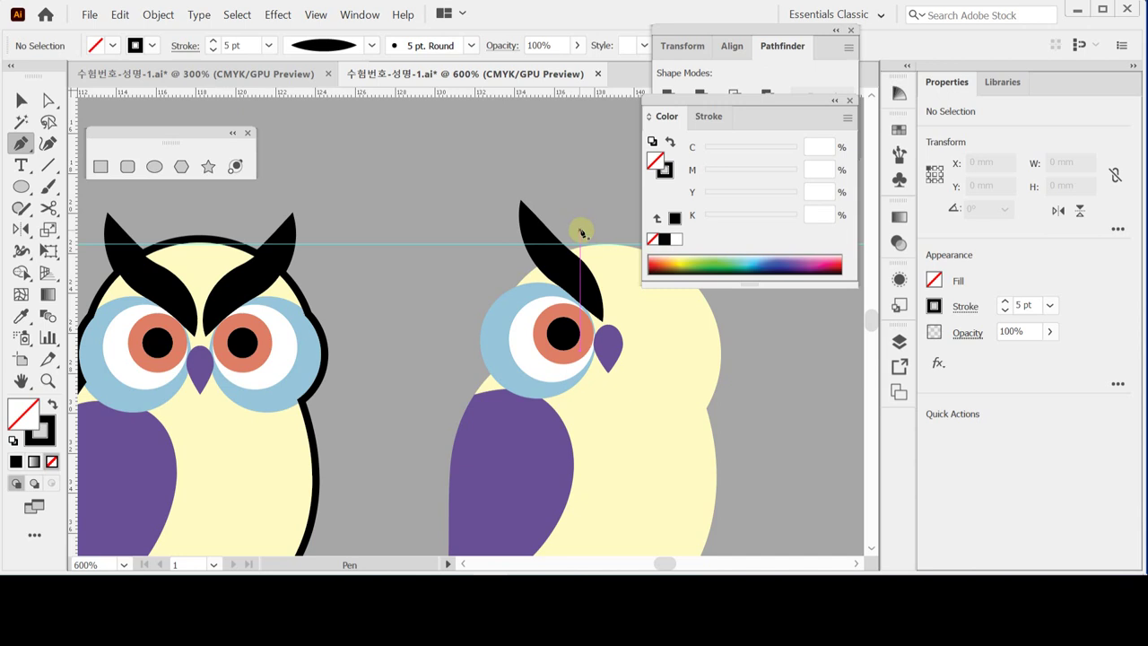
Step: Convert the eyebrow's 5 pt tapered stroke into a filled black shape with Outline Stroke
left_click(549, 233, "ctrl")
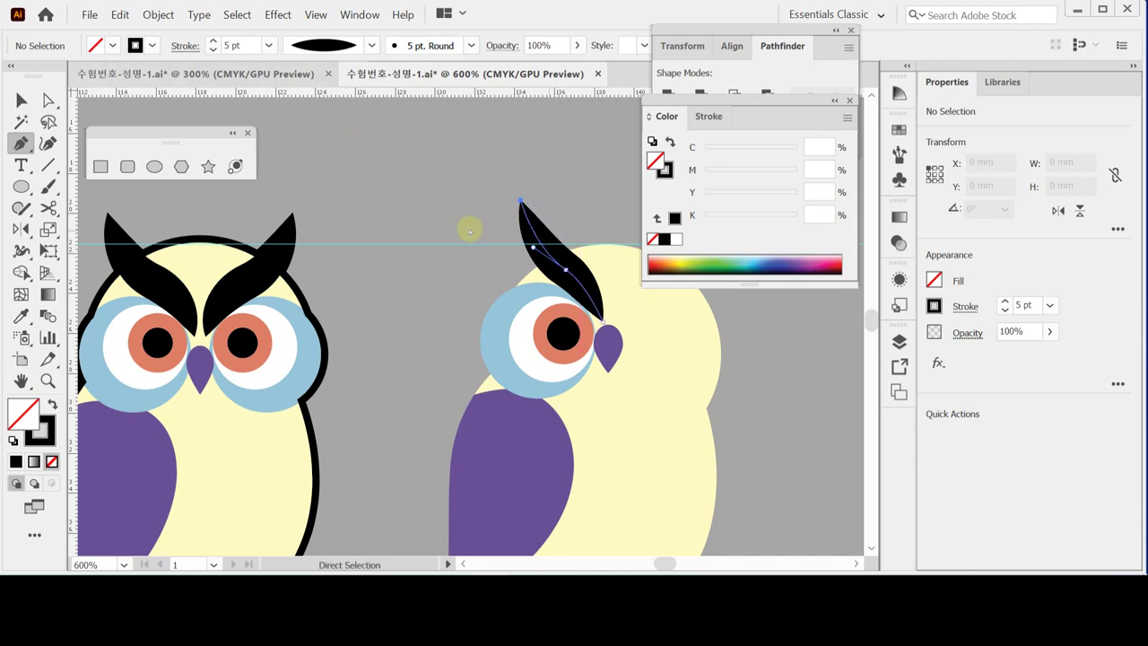
left_click(158, 14)
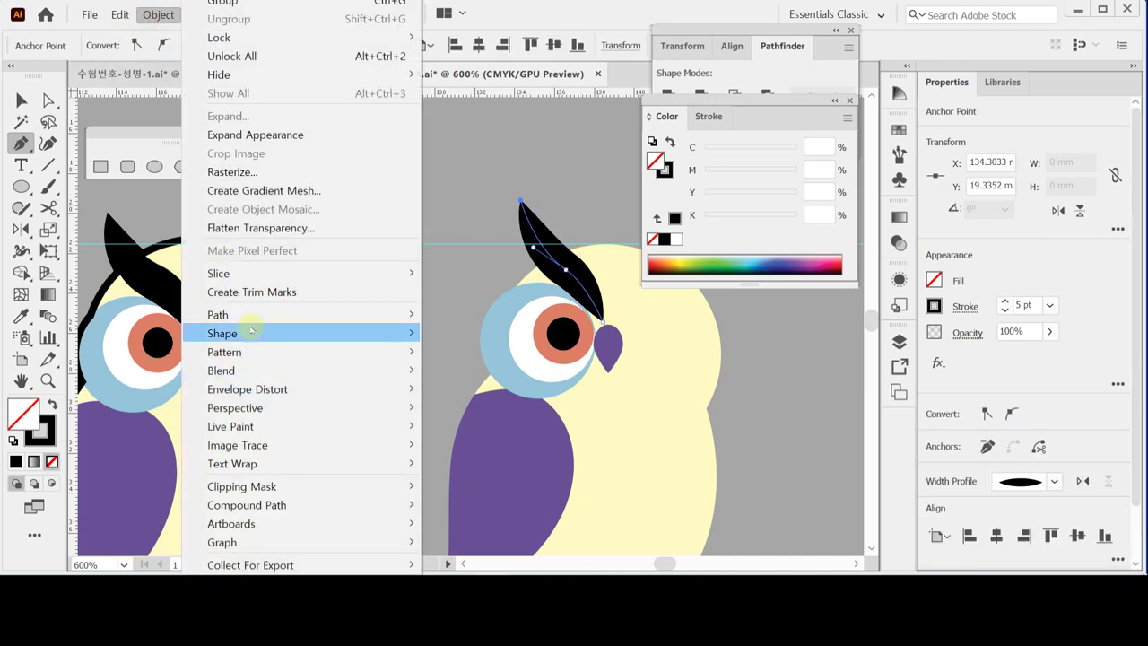
mouse_move(273, 315)
left_click(470, 356)
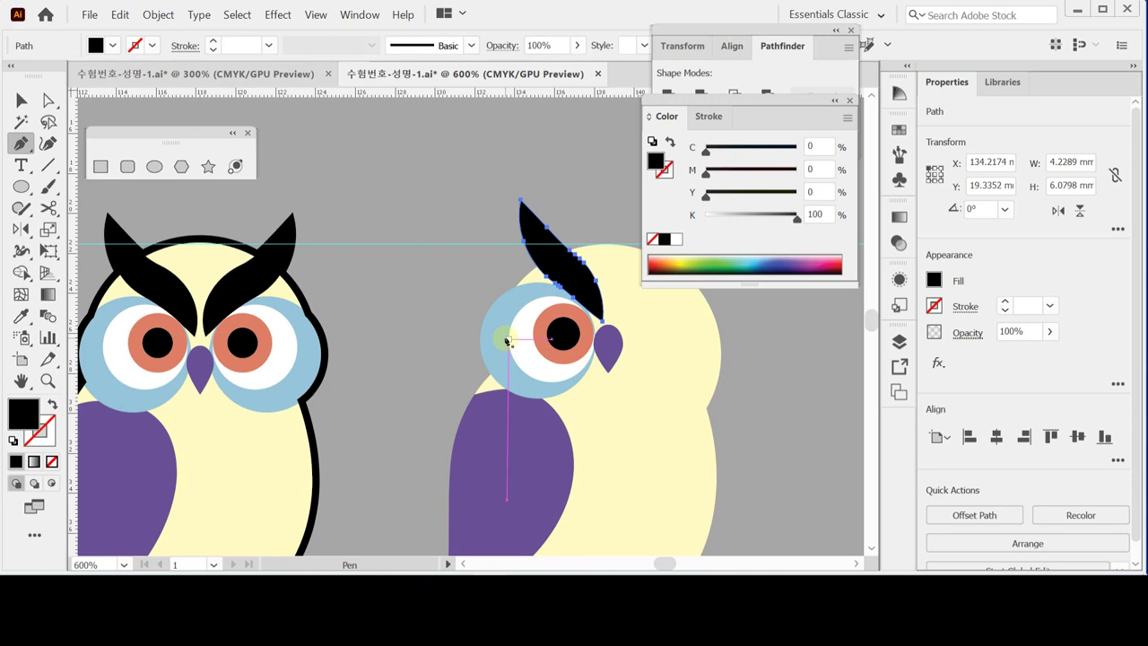
Step: Select the eyebrow and the eye circles together, removing the body from the selection
key("v")
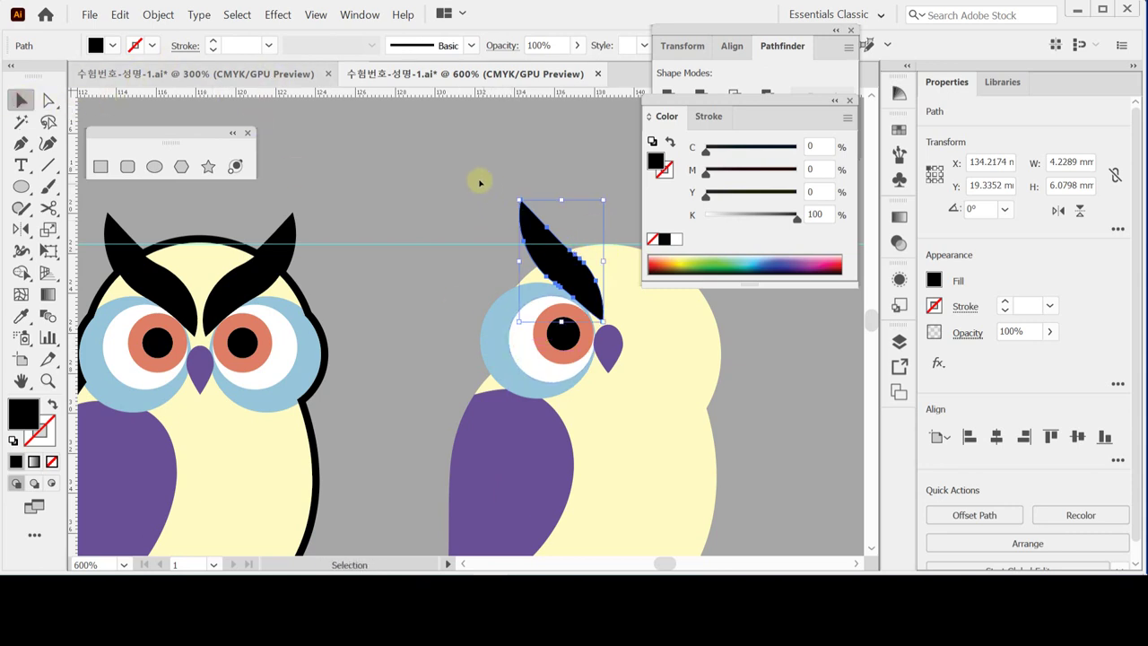
left_click(633, 361, "shift")
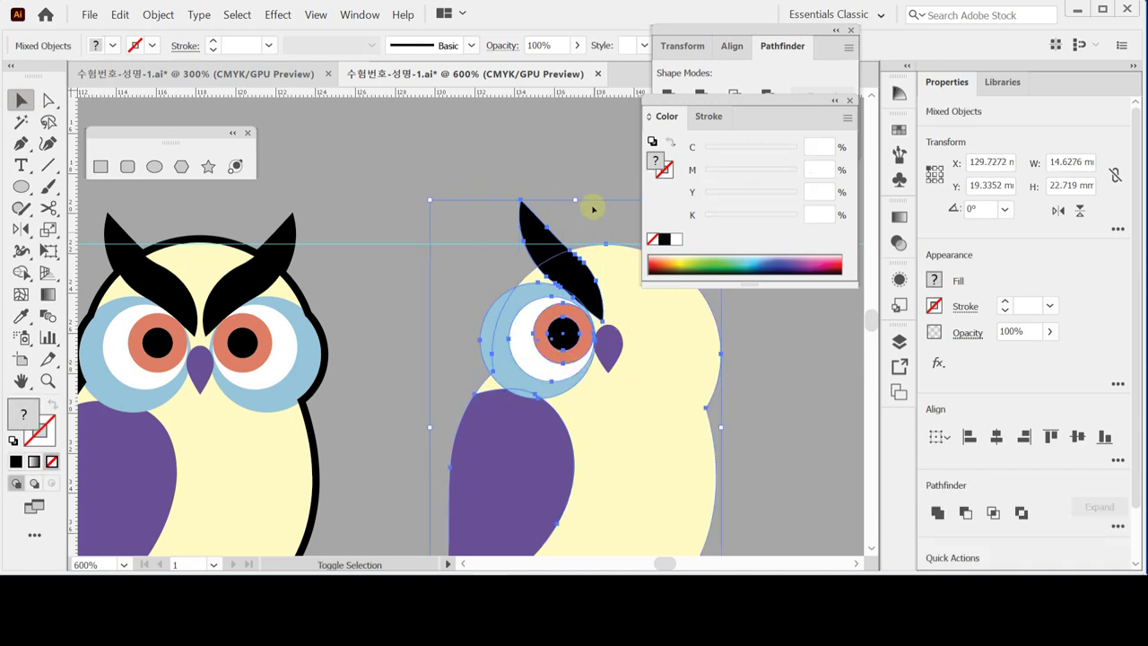
left_click(617, 271, "shift")
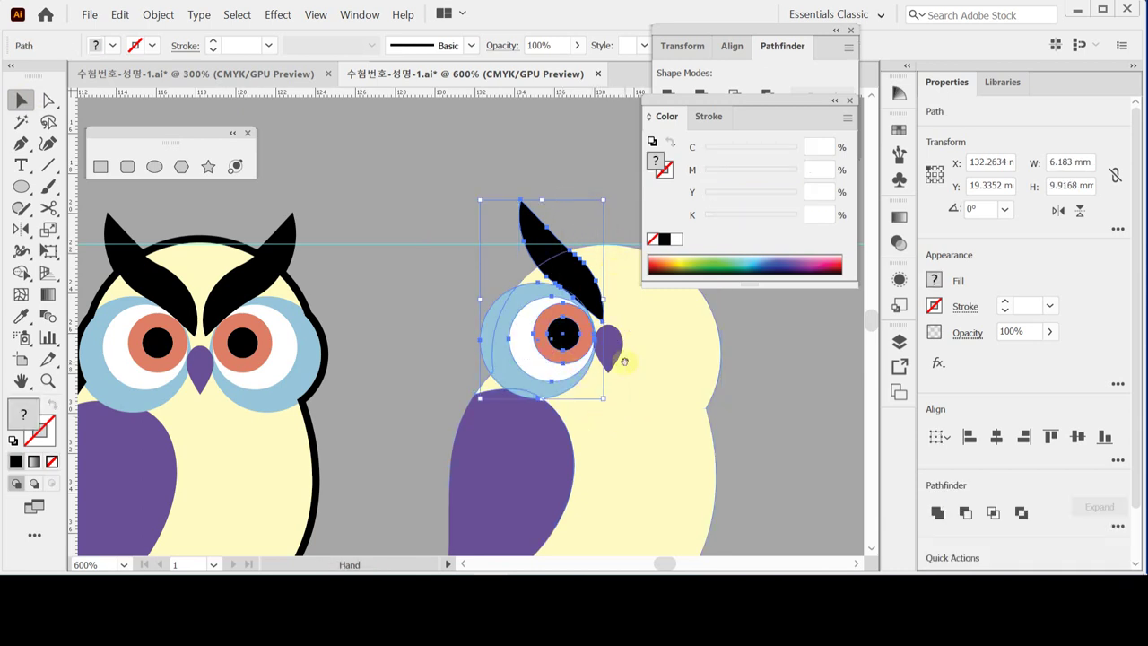
scroll(574, 332, "down", 1)
scroll(574, 332, "right", 1)
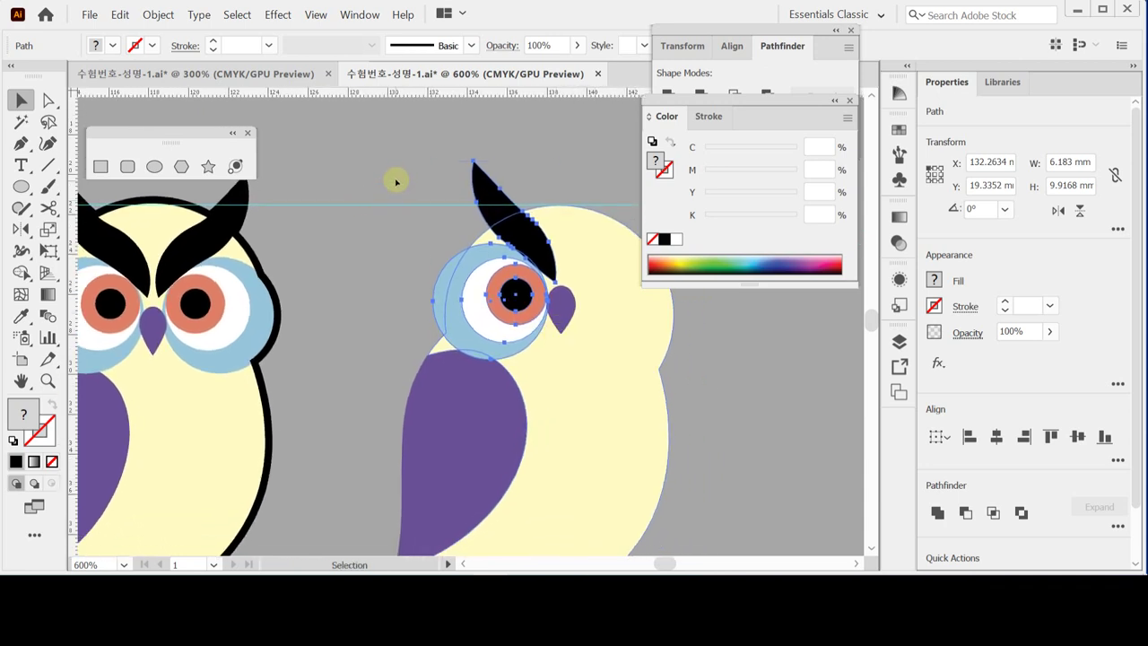
Step: Clear the selection, reselect only the eyebrow and eye circles in Outline view, and return to the colored preview
key("ctrl+y")
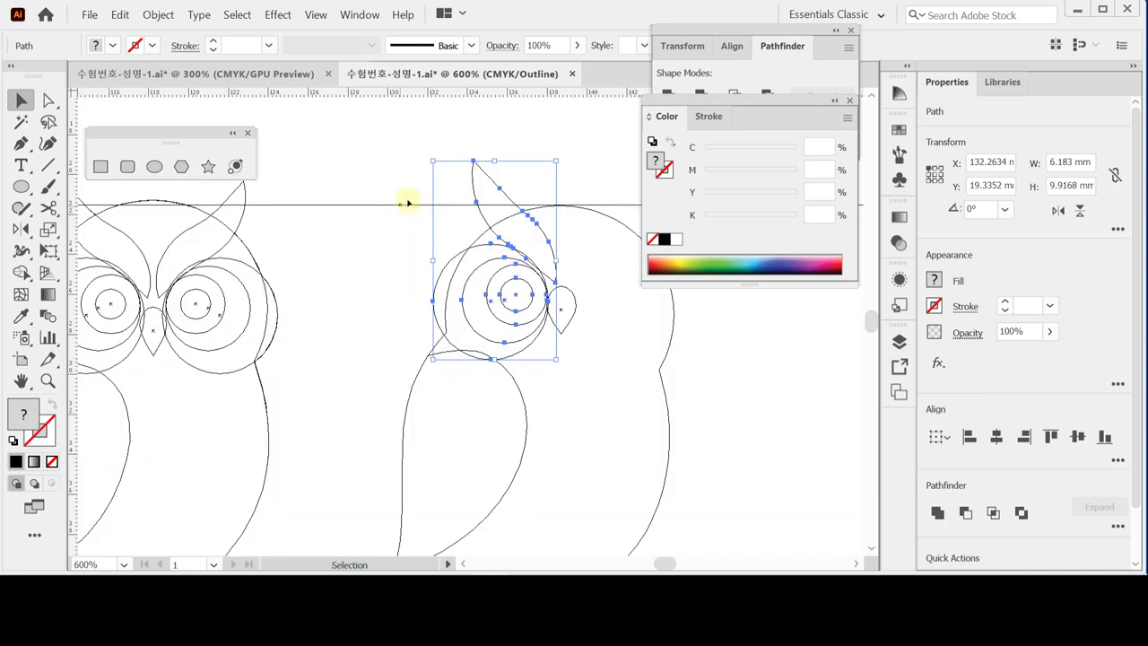
key("ctrl+shift+a")
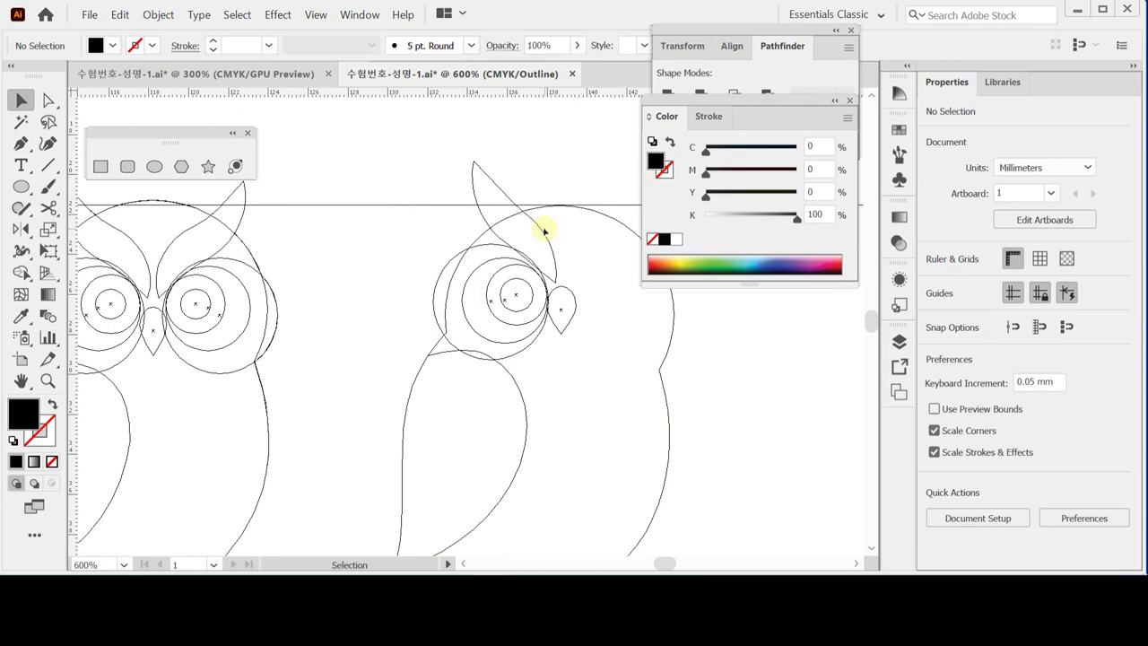
left_click_drag(543, 229, 494, 302)
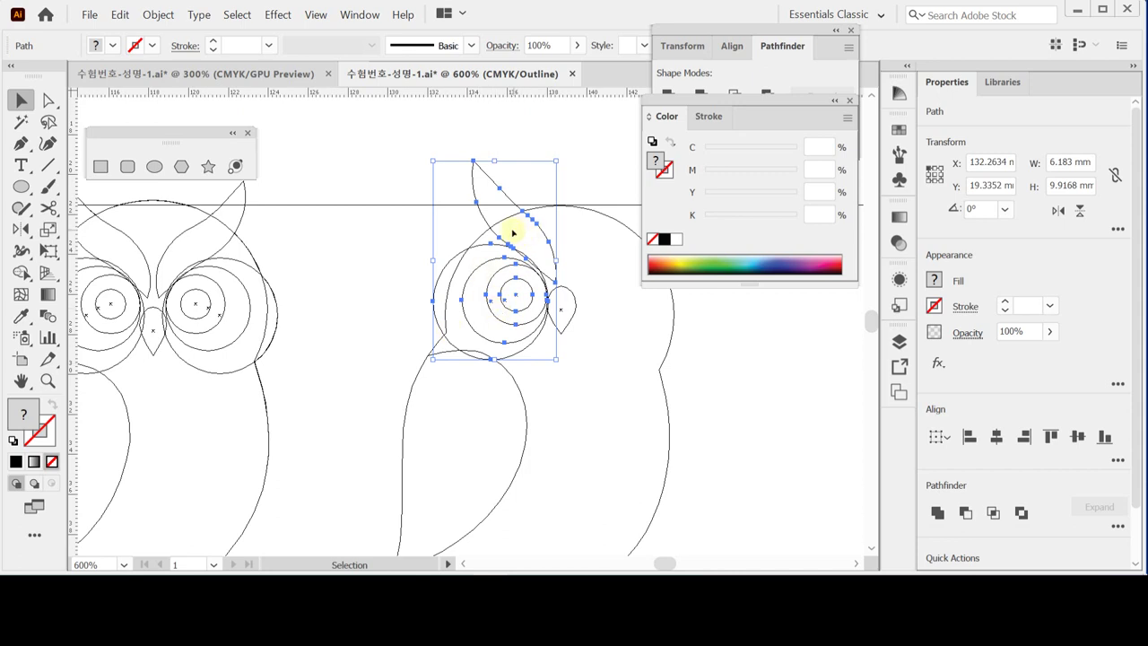
key("a")
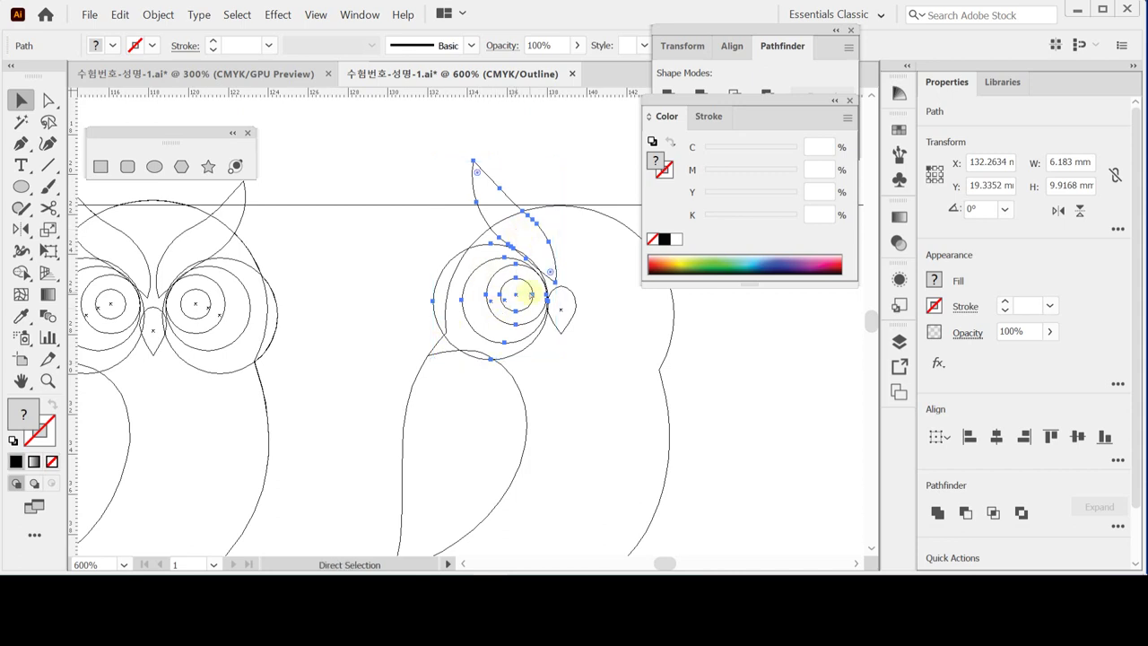
key("ctrl+y")
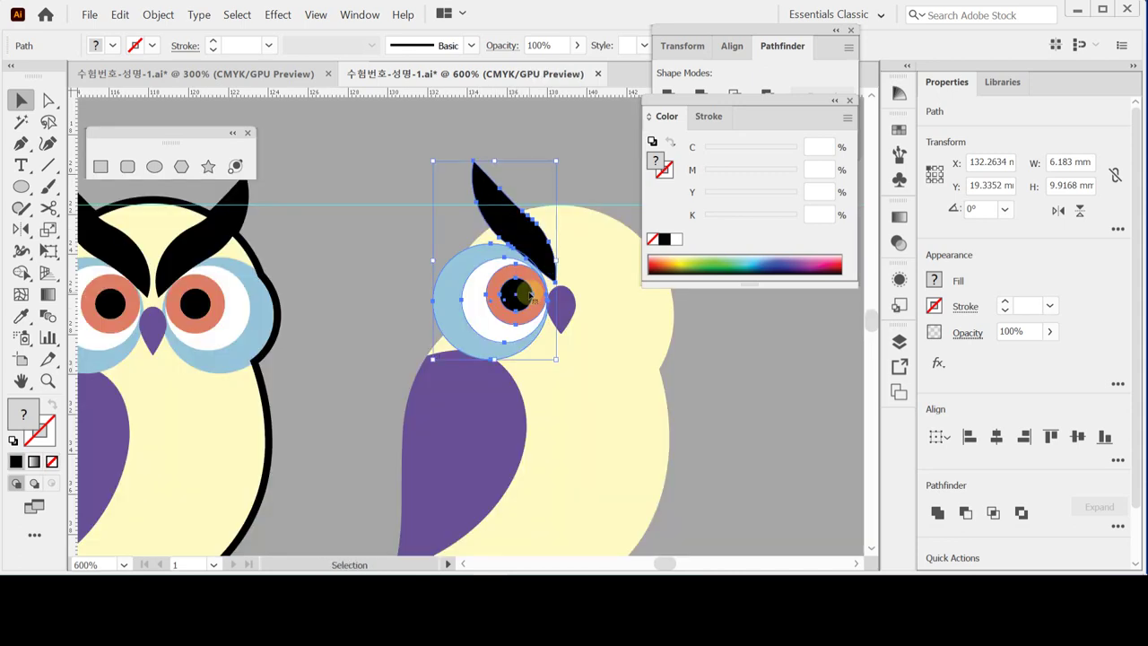
Step: Reflect a copy of the selected eyebrow and eye circles across a vertical axis through the beak's tip
left_click(20, 230)
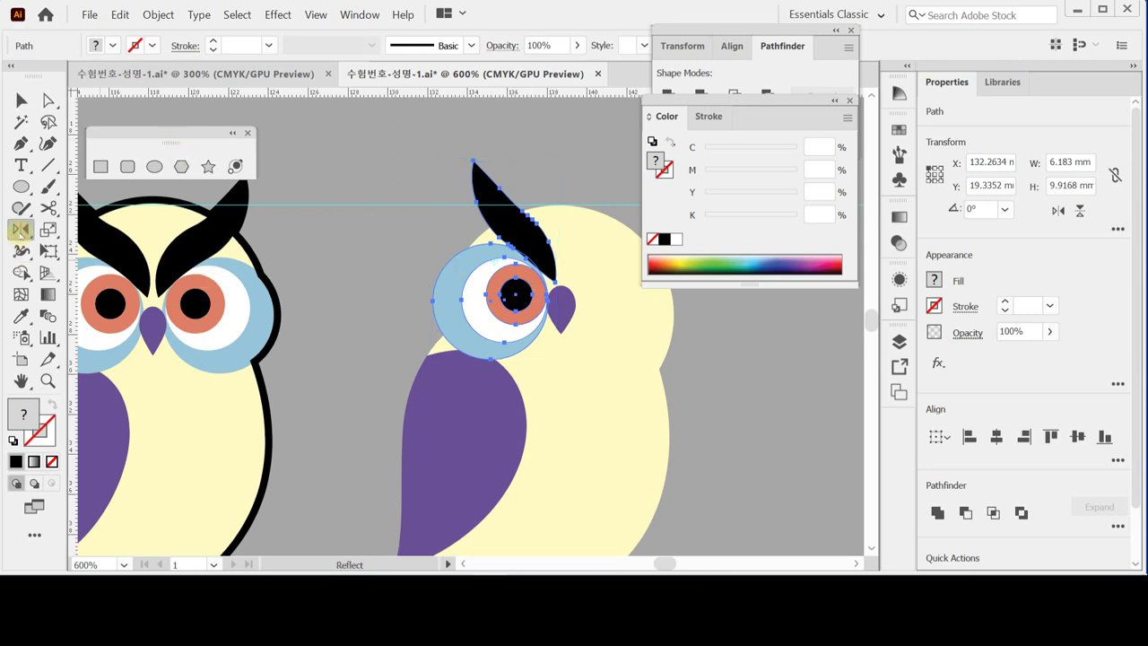
left_click(20, 230)
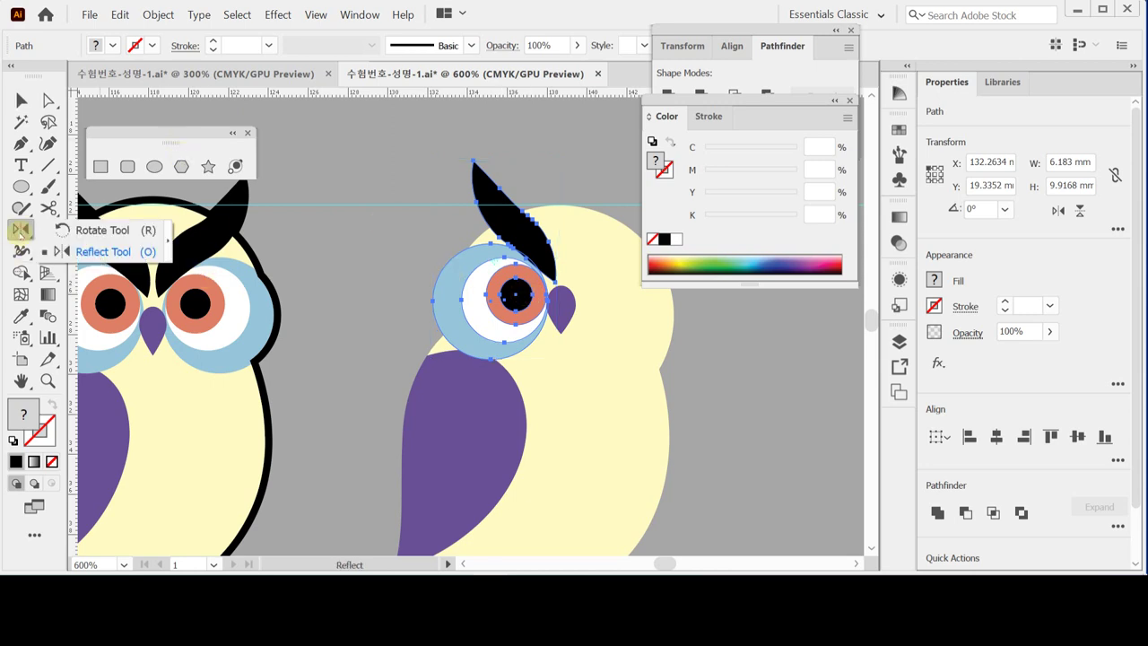
left_click(106, 251)
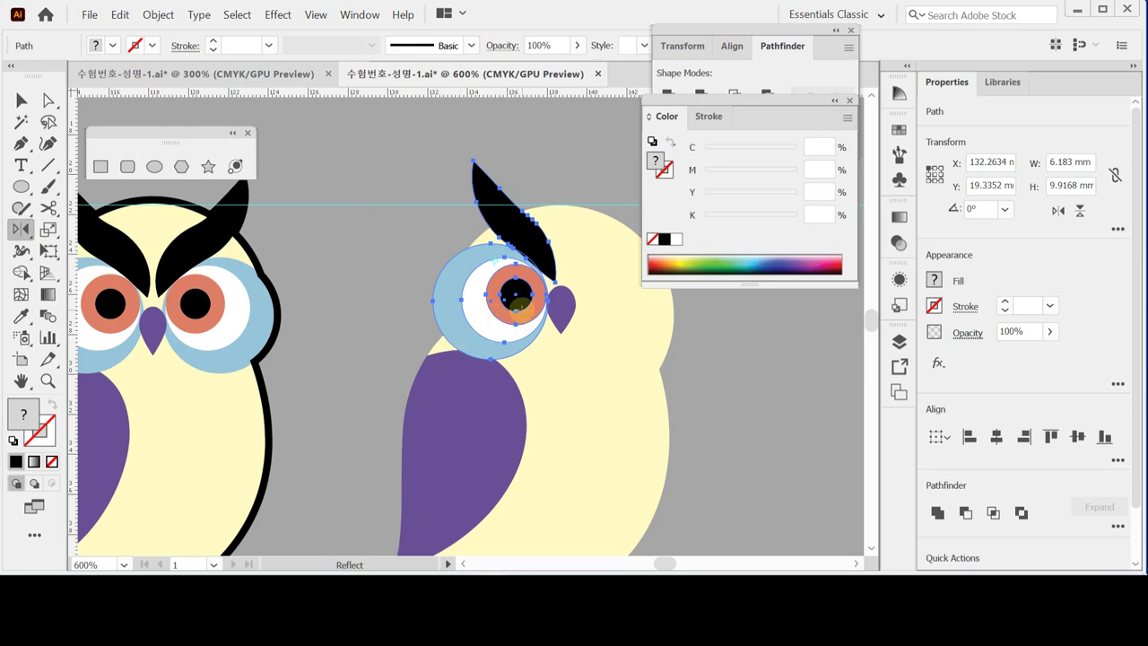
scroll(498, 323, "right", 2)
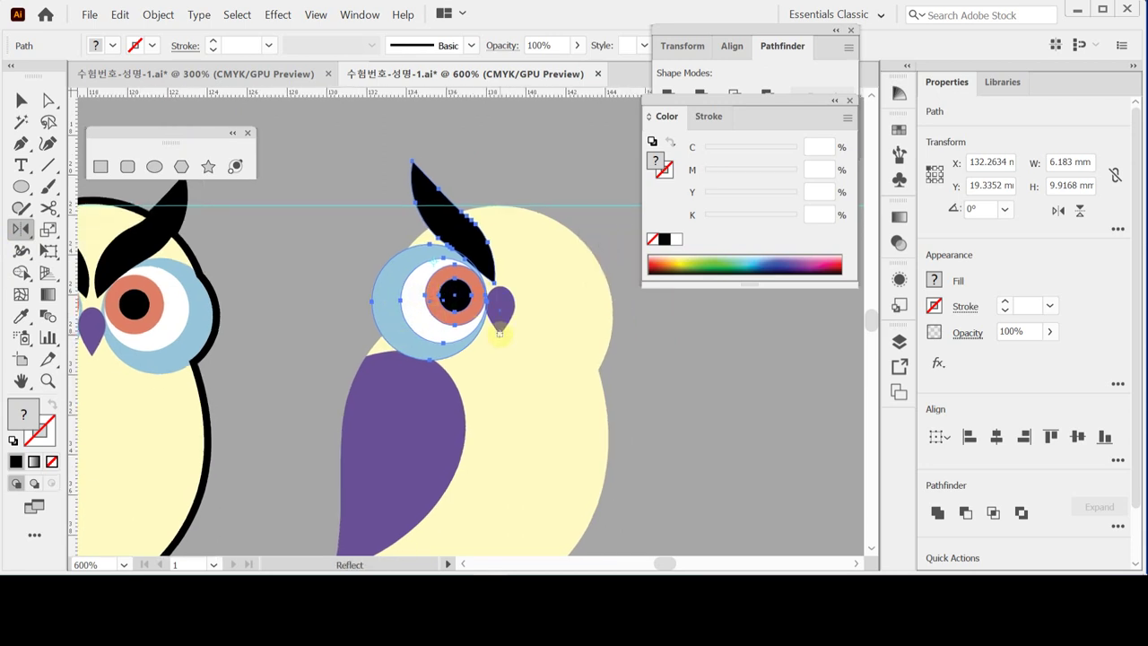
left_click(500, 333, "alt")
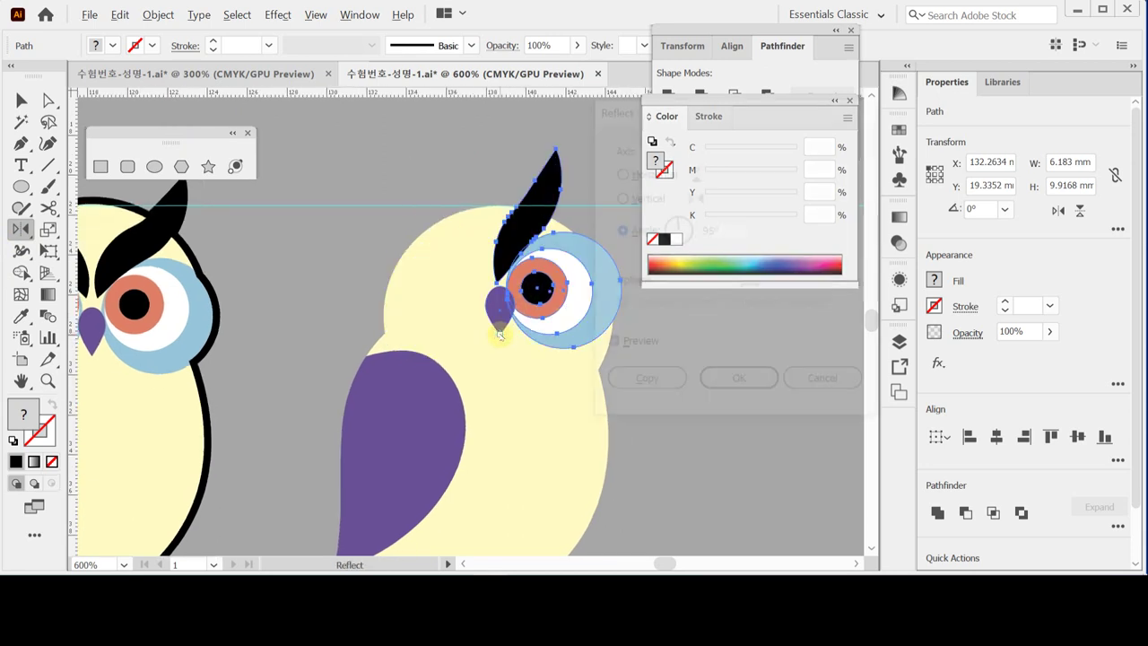
left_click(648, 197)
left_click(643, 383)
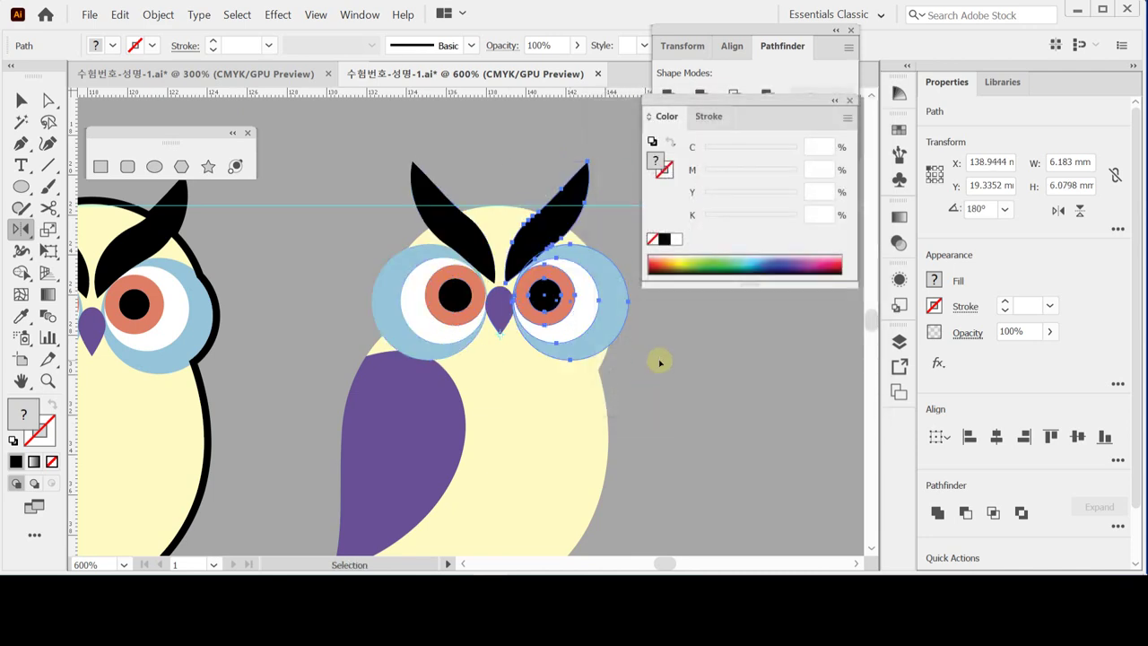
Step: Bring the purple beak to the front of the owl's face and deselect it
left_click(494, 371, "ctrl")
left_click(497, 313, "ctrl")
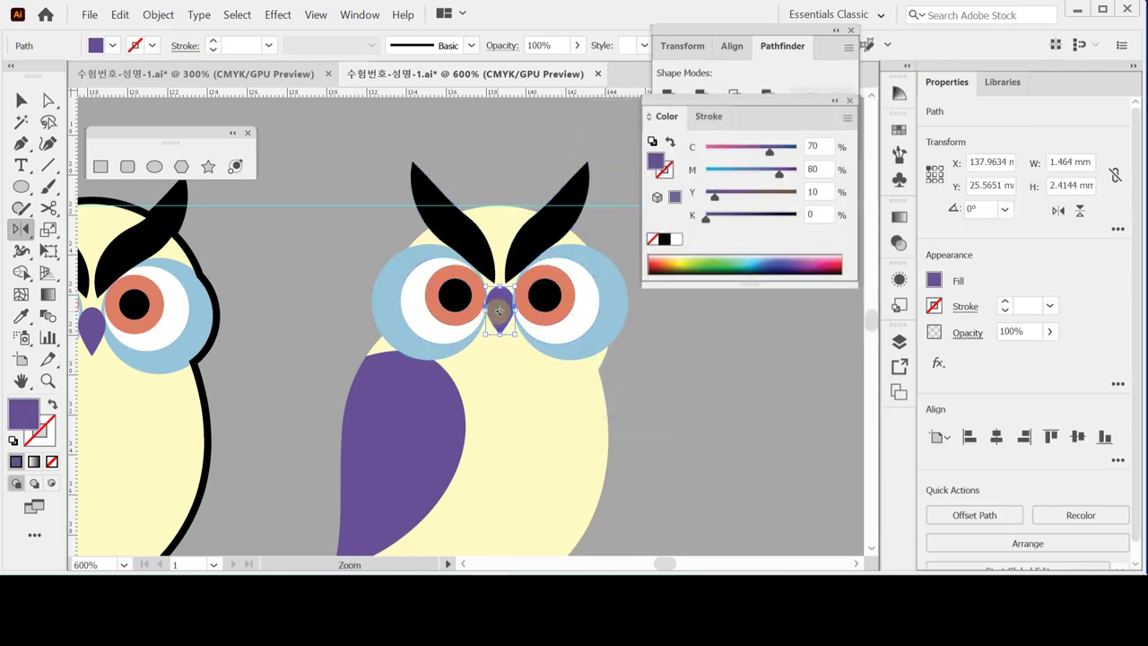
key("ctrl+plus")
right_click(475, 321)
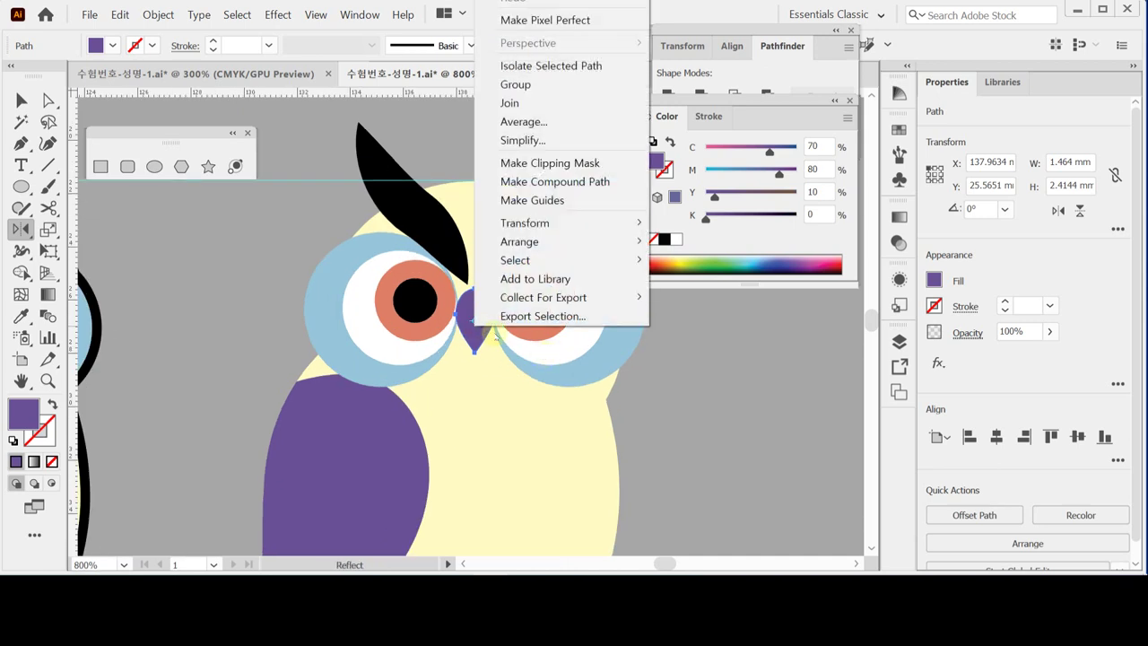
mouse_move(518, 244)
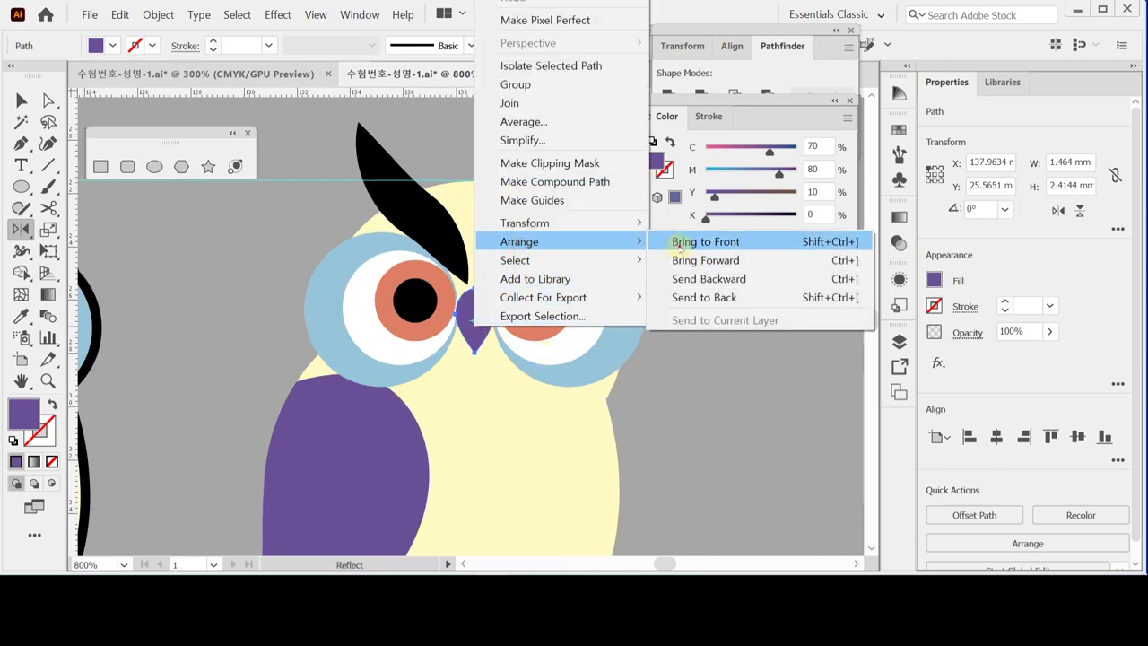
left_click(682, 242)
left_click(630, 374, "ctrl")
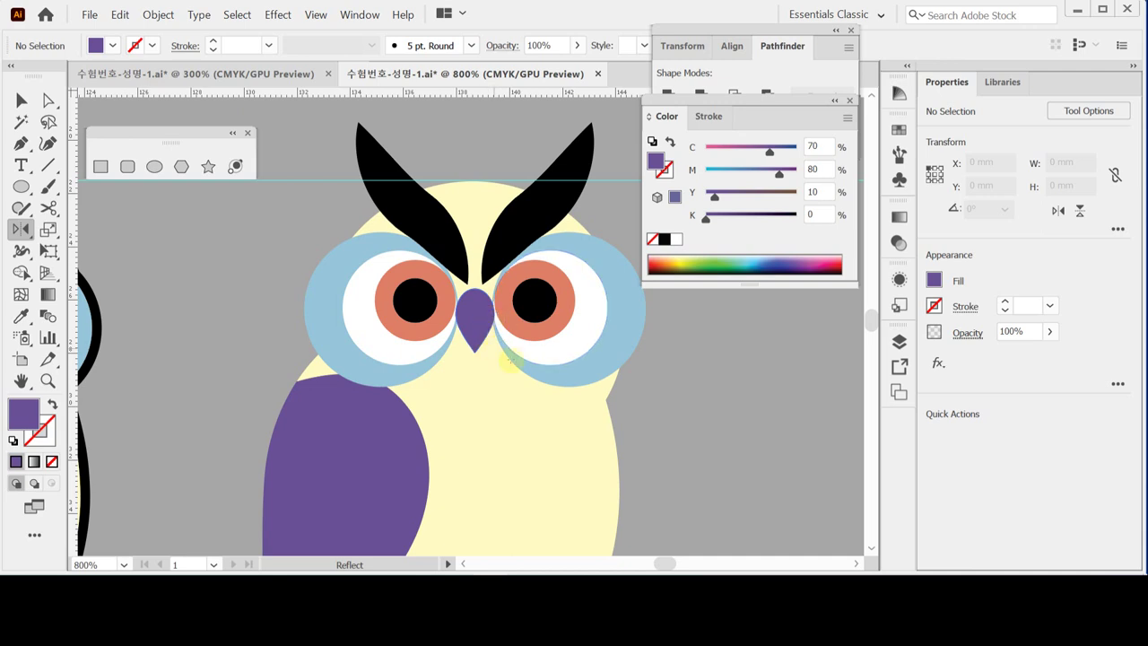
Step: Nudge the rebuilt owl's body and wing group up slightly, to about Y 21.1 mm
scroll(542, 374, "down", 2)
scroll(337, 301, "down", 2)
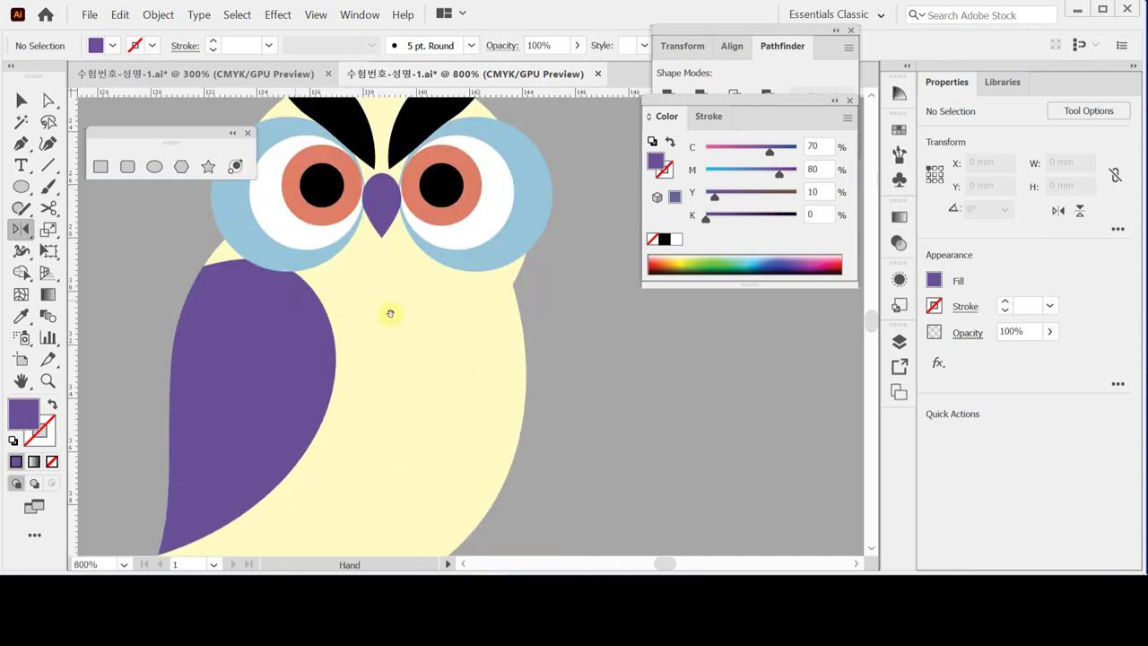
scroll(389, 313, "up", 2)
scroll(390, 313, "down", 3)
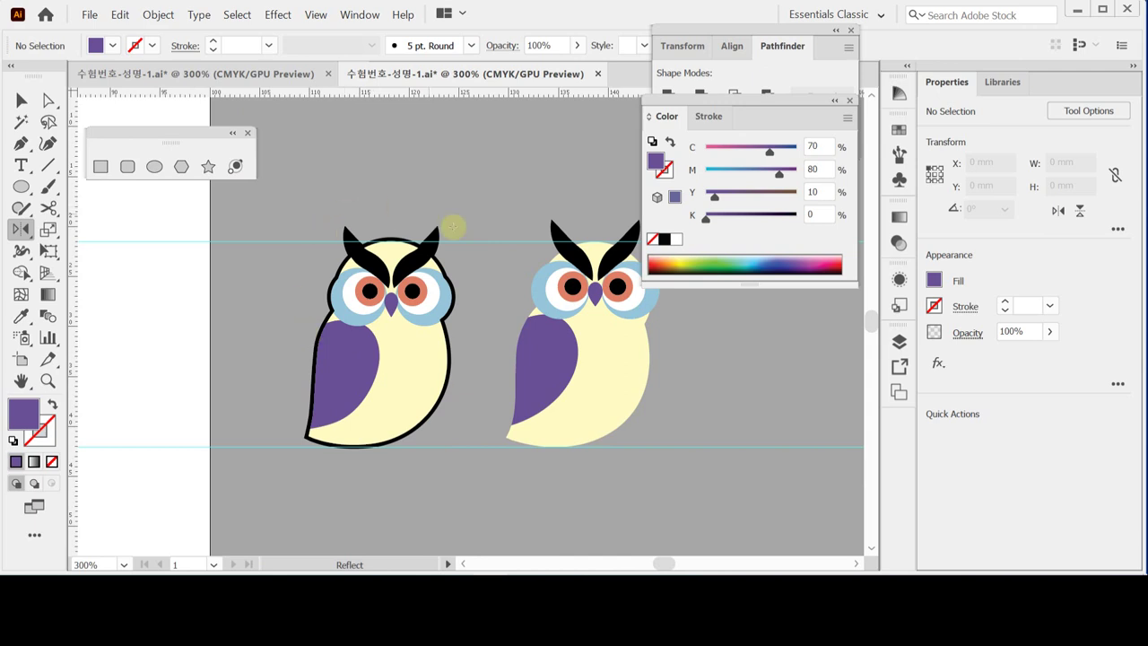
left_click_drag(469, 307, 397, 310)
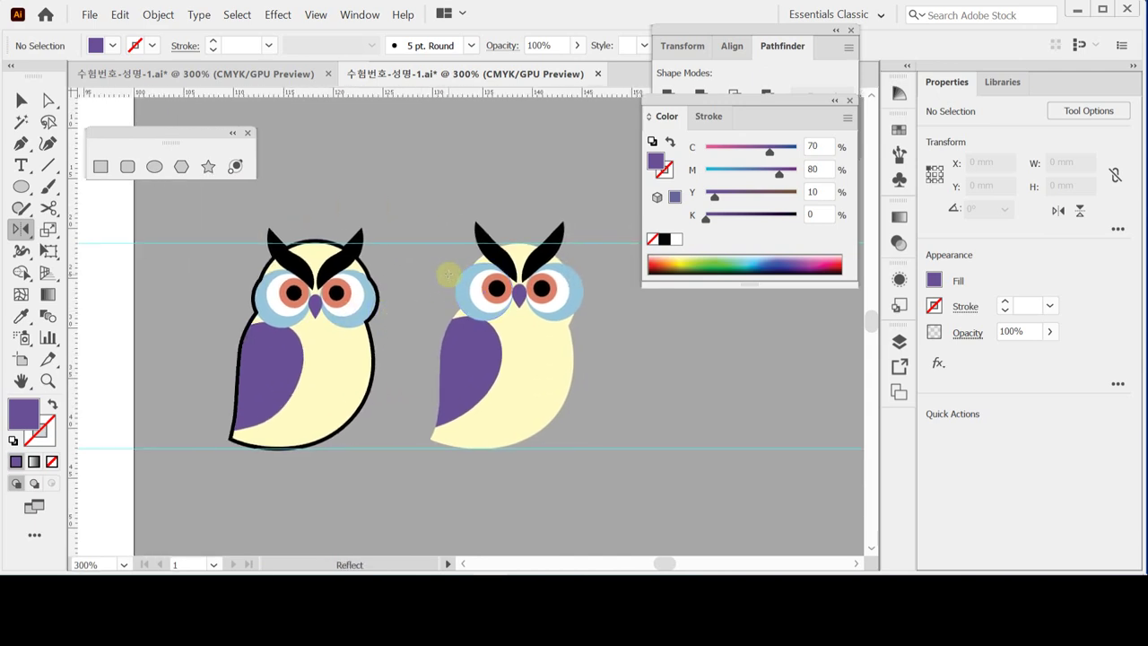
left_click(20, 102)
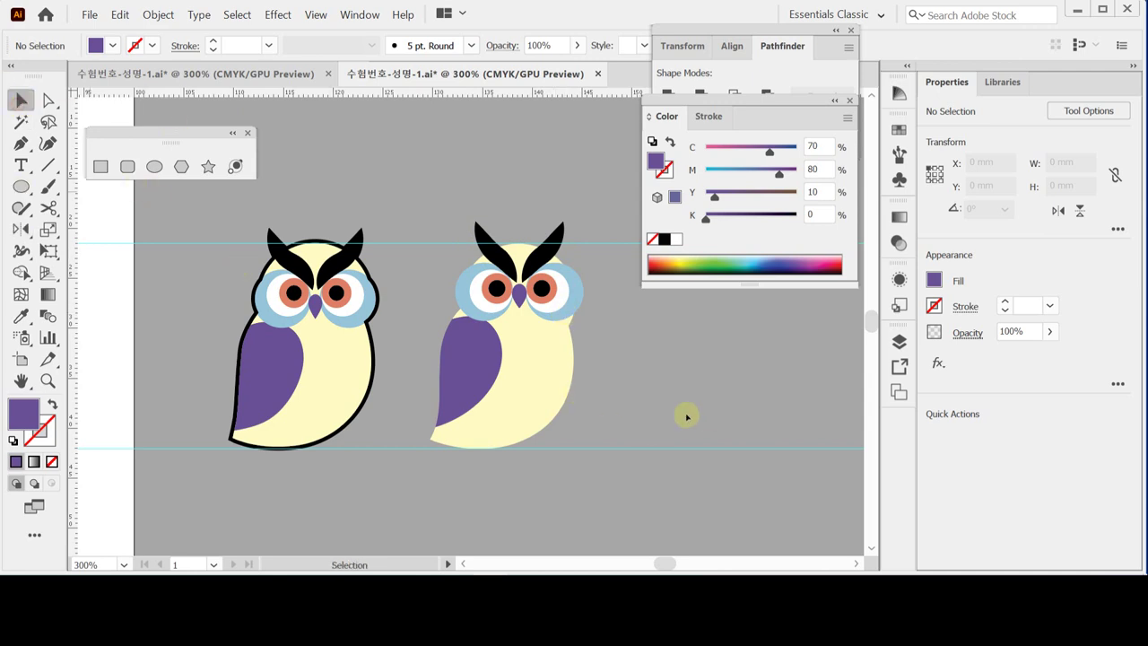
left_click(583, 428)
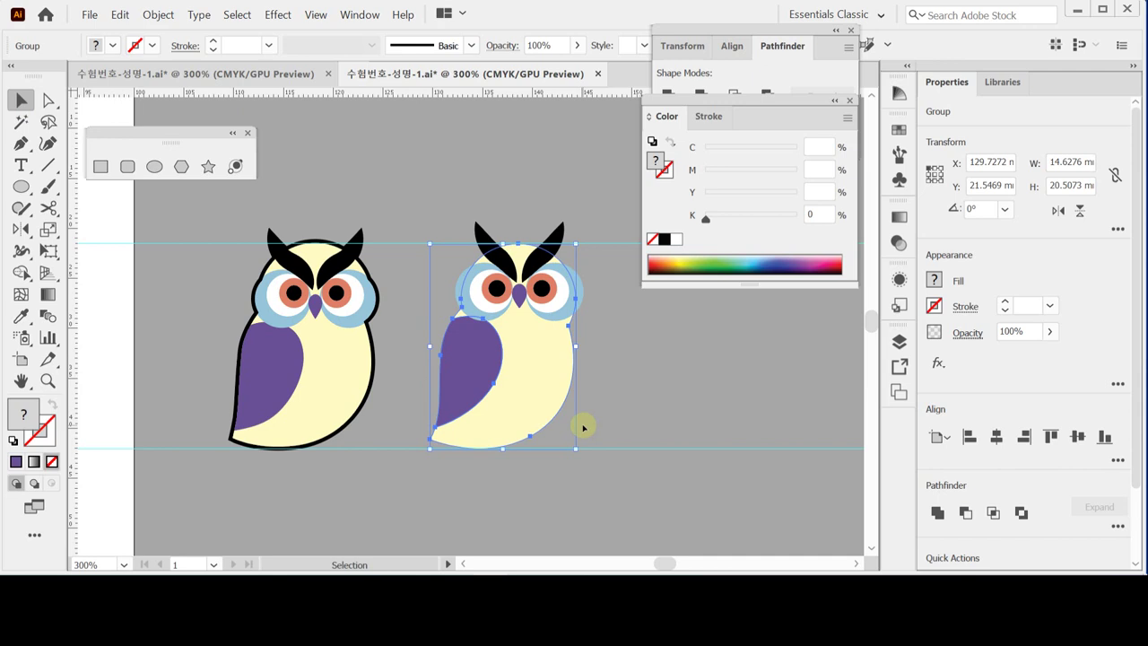
key("Up")
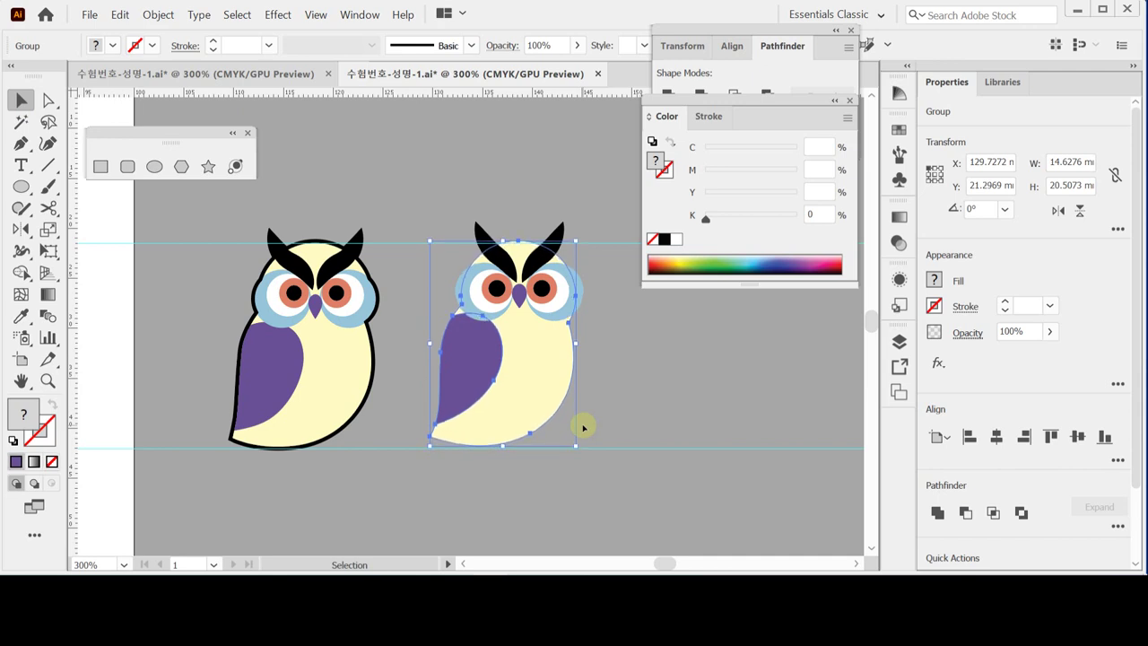
key("Up")
key("Up")
key("Up")
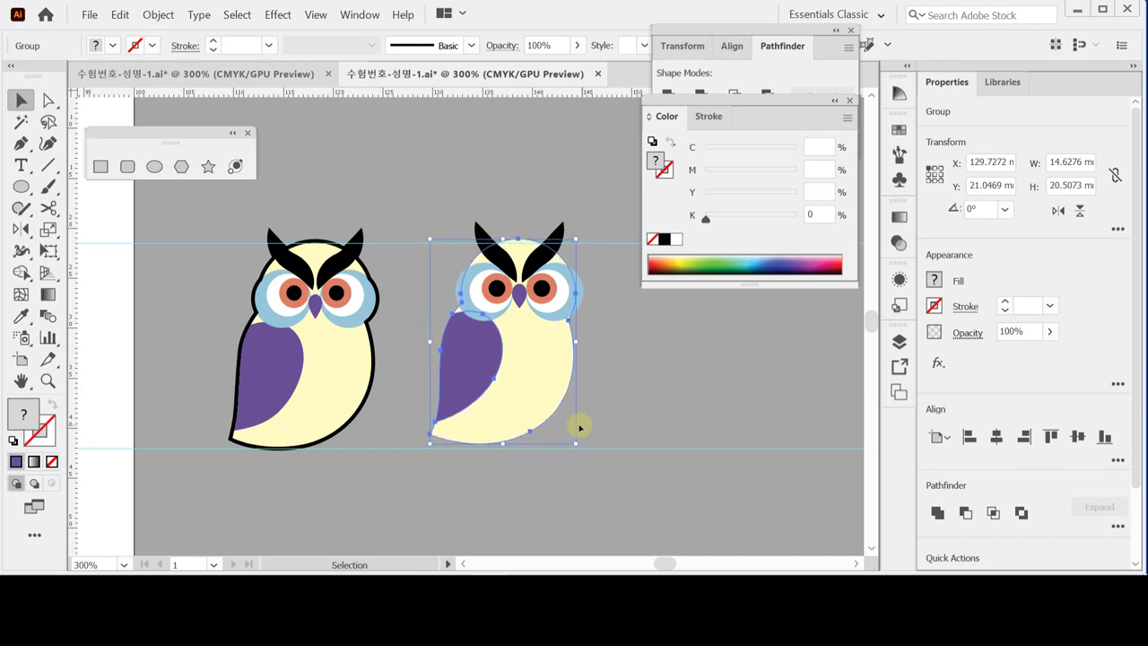
Step: Clear the selection on the rebuilt owl and save the document
key("a")
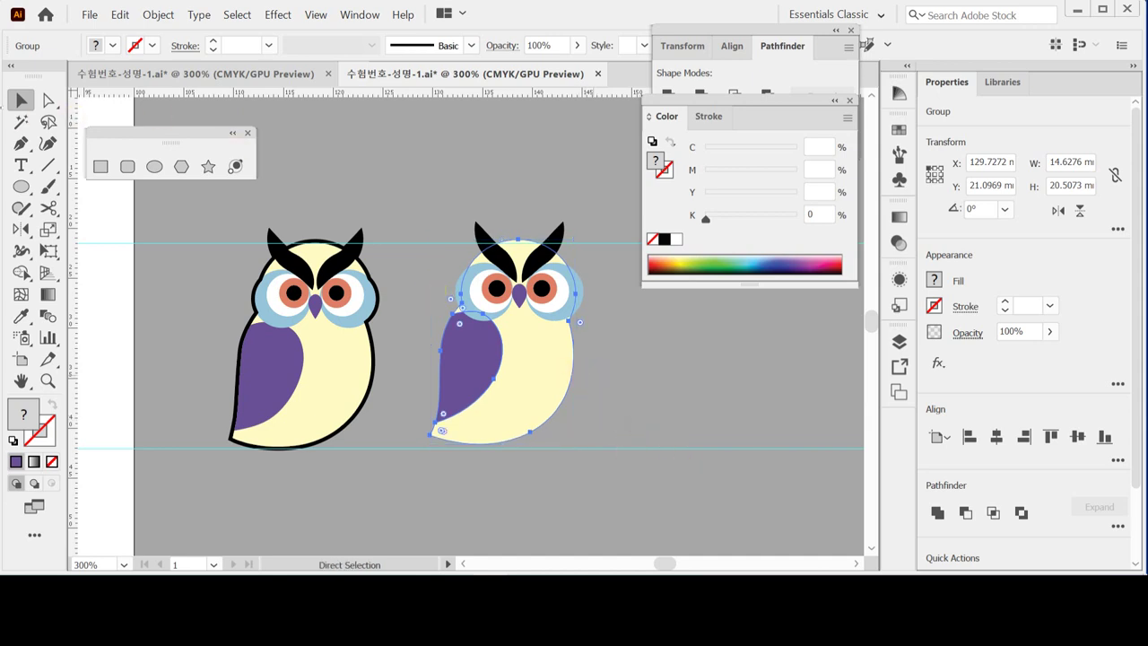
left_click(22, 99)
left_click(438, 196)
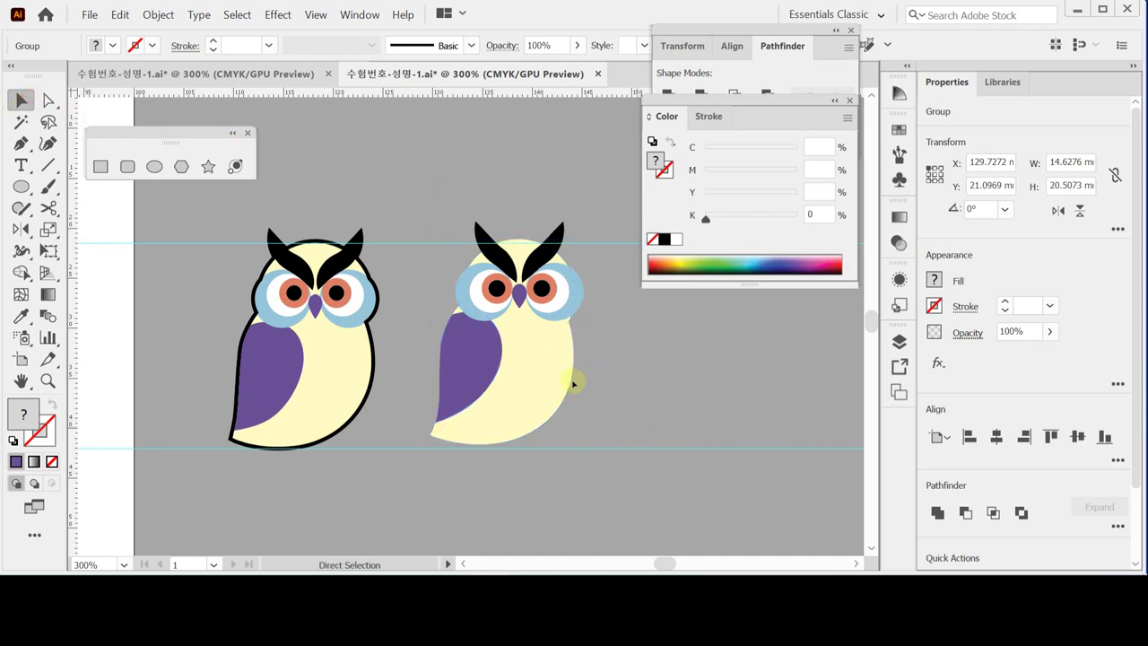
key("ctrl+s")
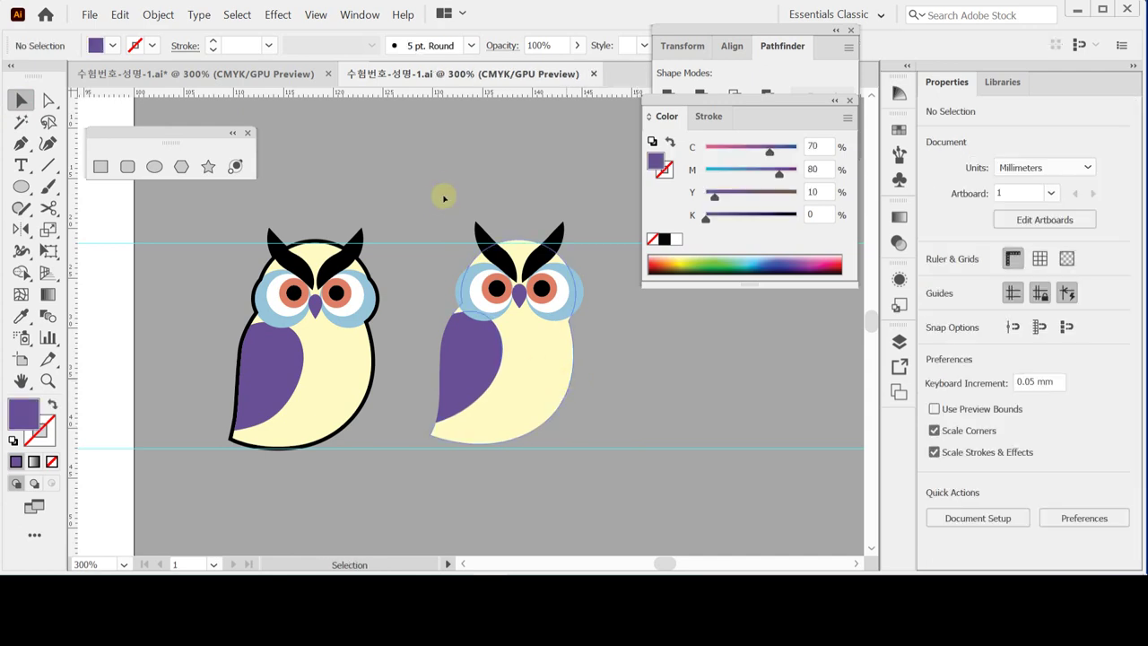
Step: Duplicate the whole grouped owl in place and unite the front copy into a single silhouette
left_click(549, 419)
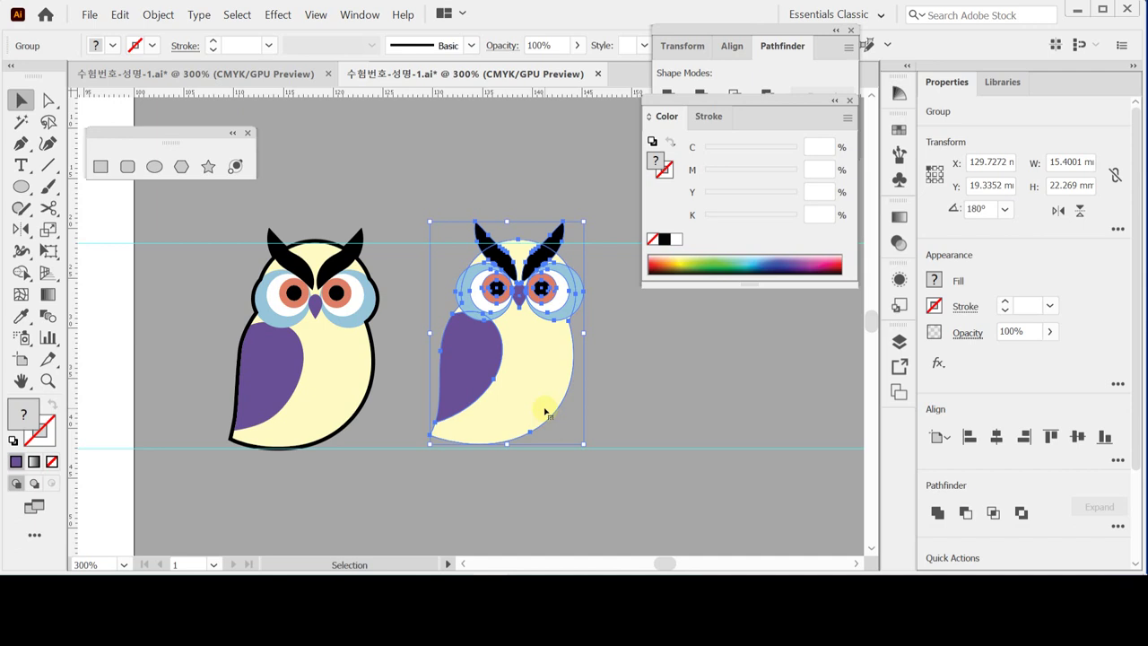
key("ctrl")
key("ctrl")
key("ctrl")
left_click(776, 46)
left_click(667, 96)
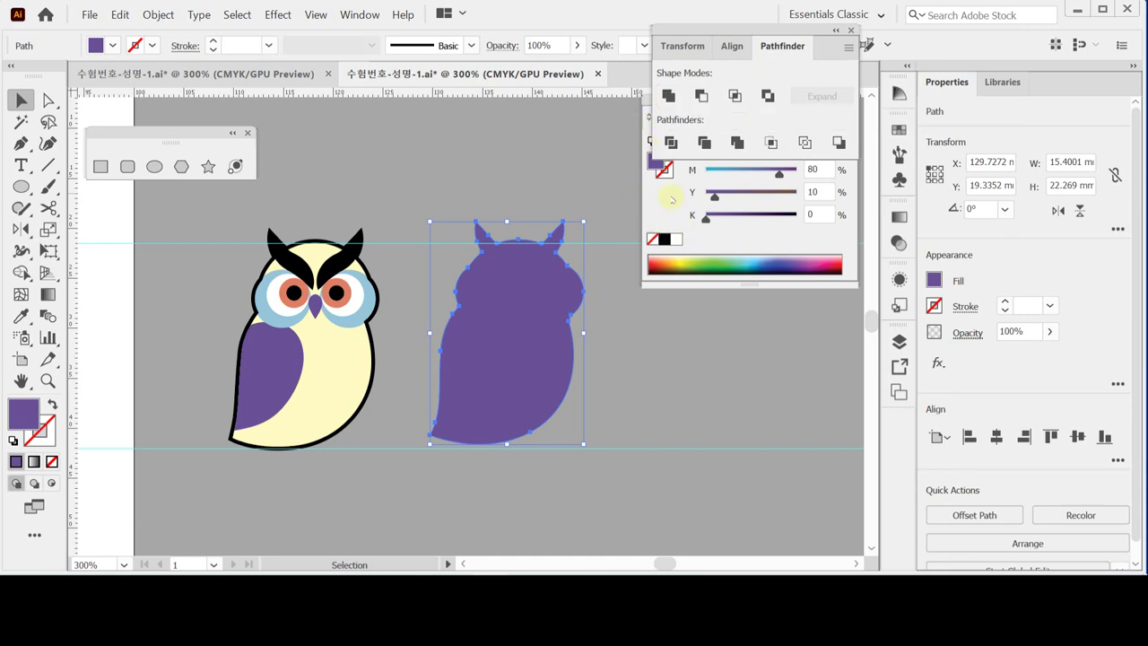
Step: Give the united owl silhouette no fill and a black 1 pt stroke, then deselect it
left_click(653, 238)
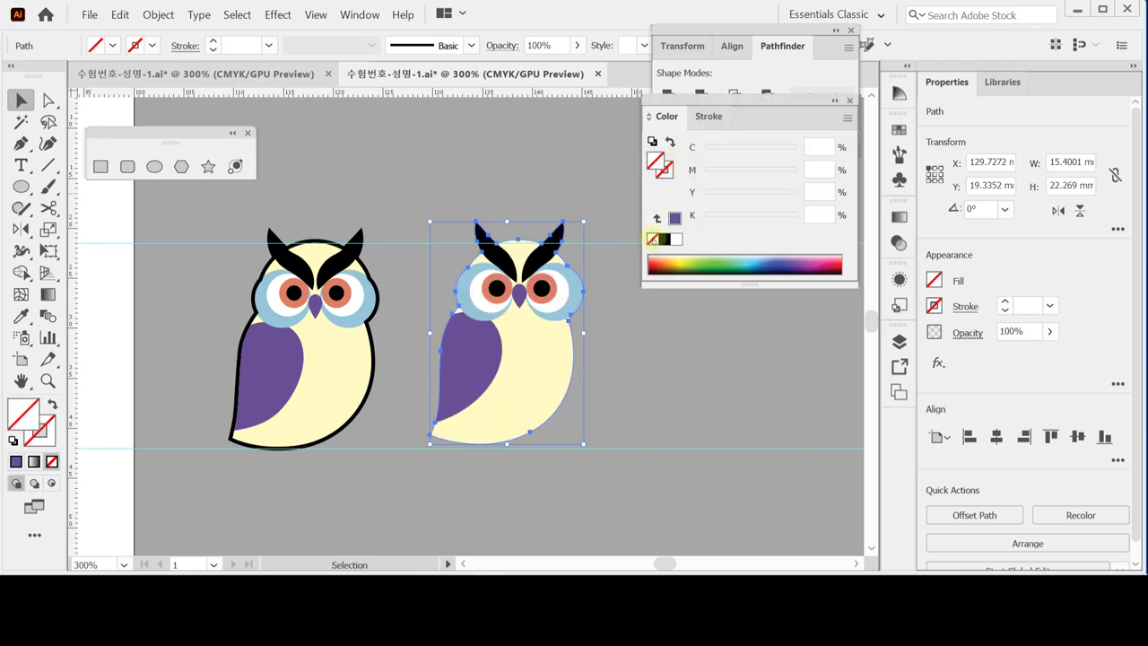
left_click(664, 239)
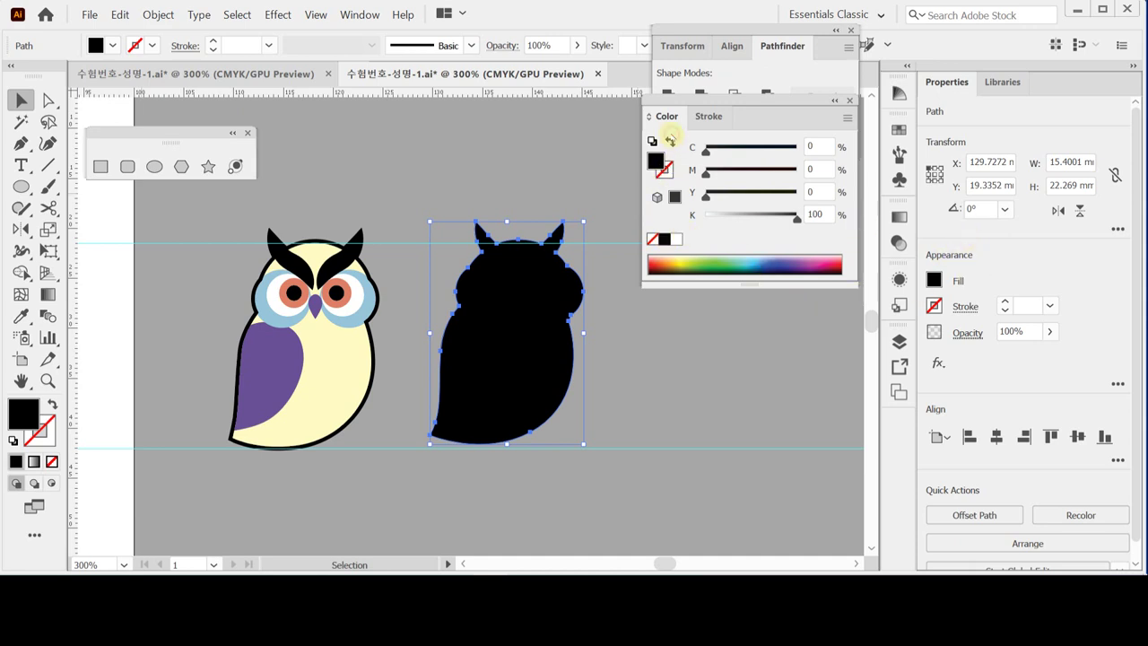
left_click(669, 140)
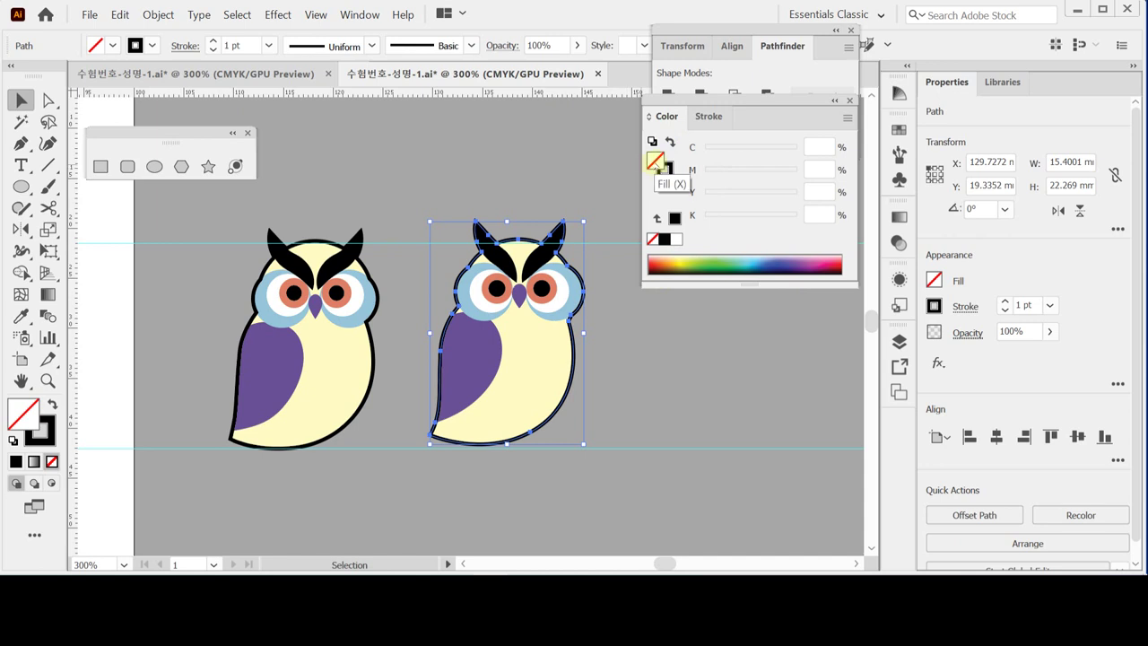
left_click(655, 361)
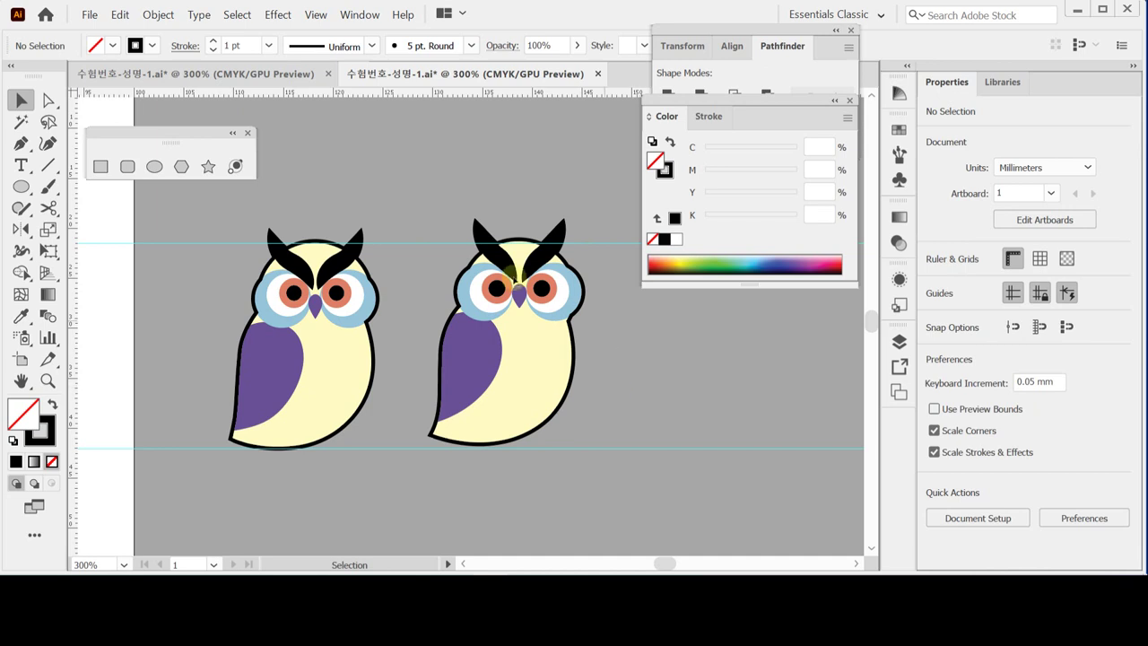
Step: Cut the rebuilt owl together with its black outline and paste it onto the orange circle inside the hexagonal dreamcatcher
left_click_drag(439, 186, 616, 421)
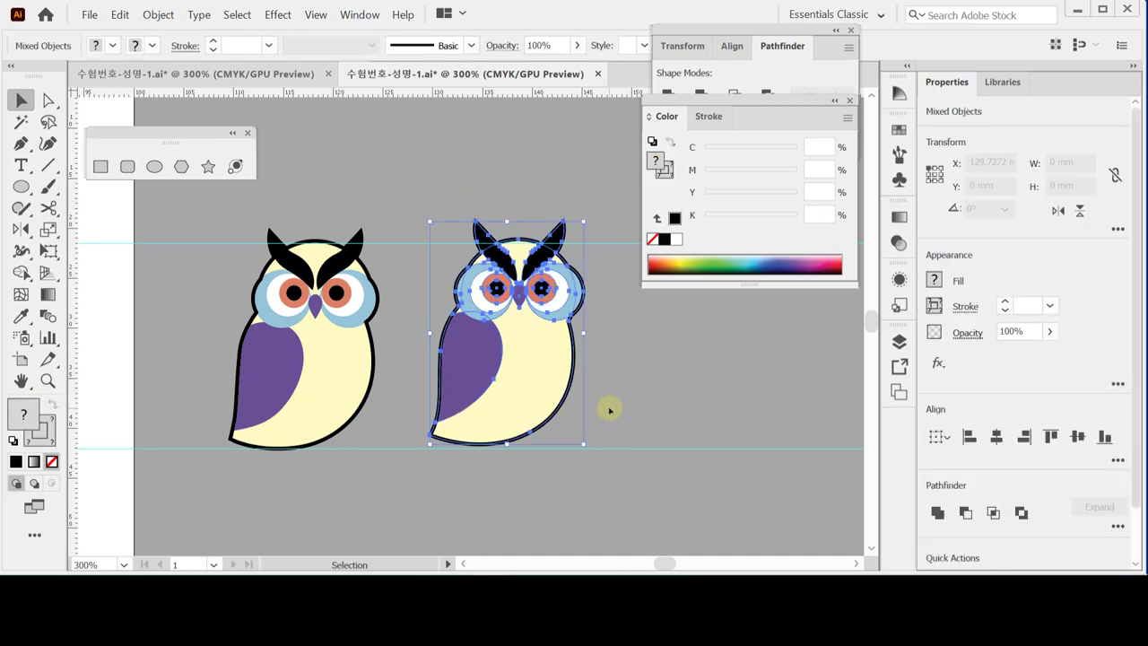
key("ctrl+x")
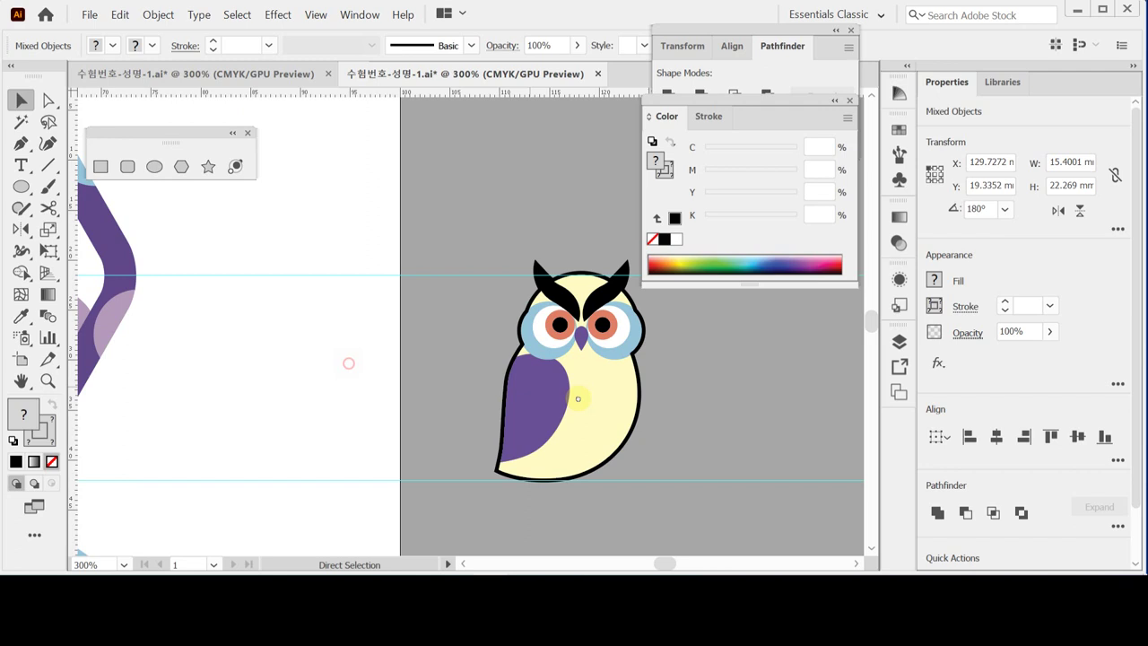
key("ctrl+shift+a")
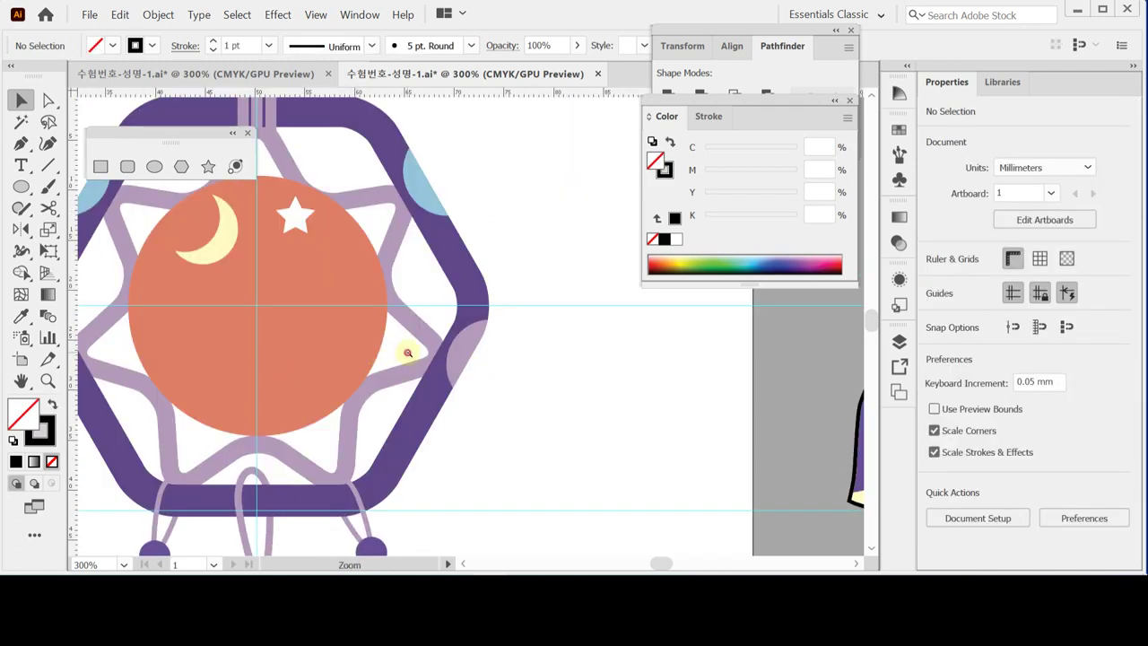
key("ctrl+minus")
mouse_move(439, 357)
left_mouse_down()
mouse_move(512, 363)
mouse_move(452, 365)
left_mouse_up()
key("ctrl+v")
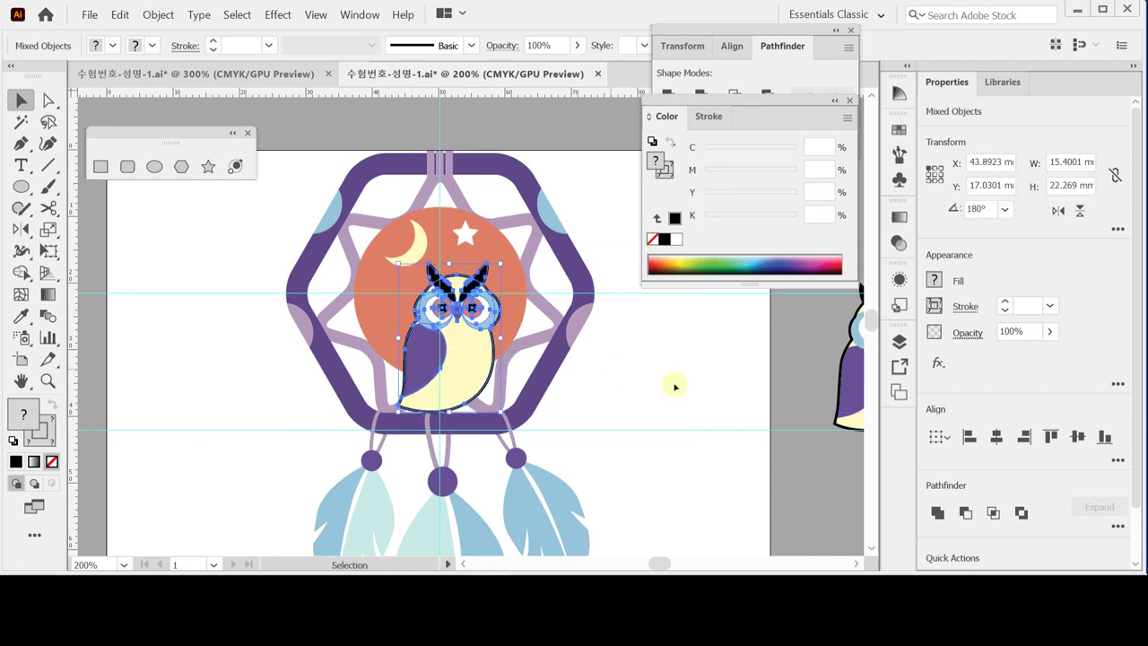
Step: Nudge the pasted owl down to Y 17.3301 mm so it sits on the hexagon's lower bar
left_click_drag(666, 380, 525, 382)
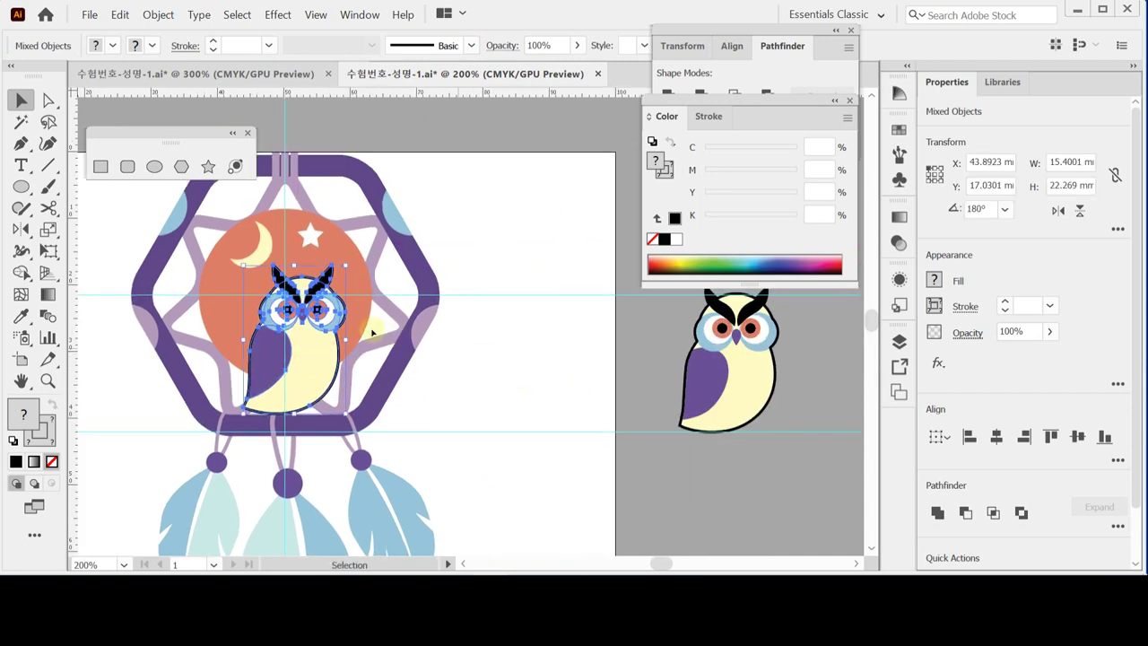
key("Down")
key("Down")
key("Down")
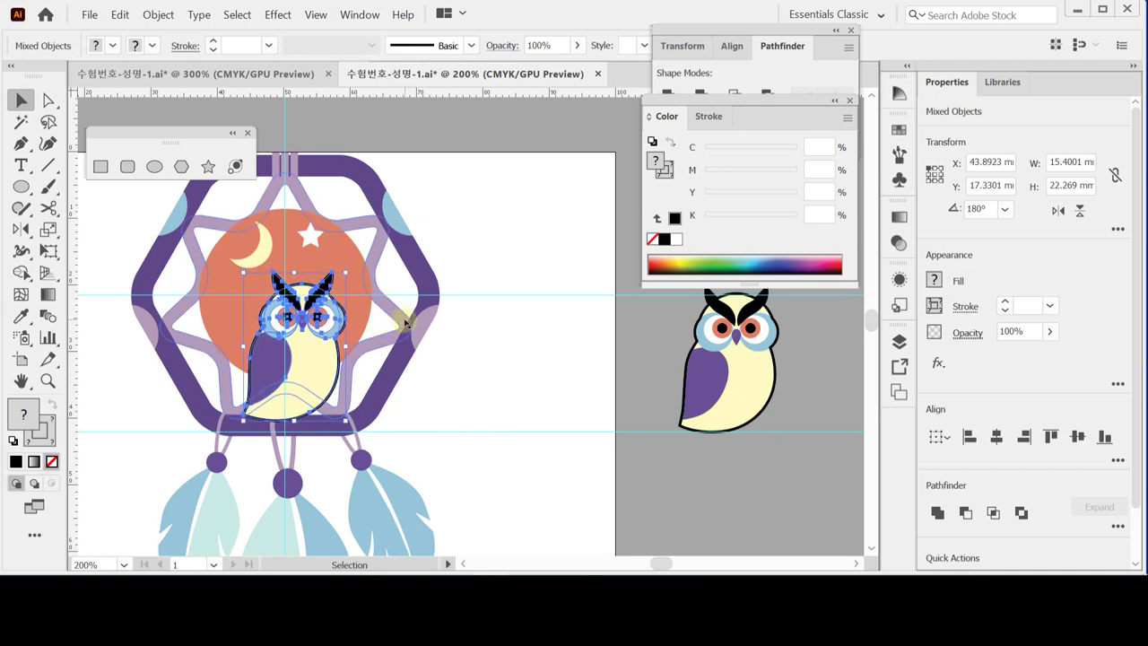
Step: Deselect the placed owl, then delete the reference owl beside the artboard
left_click(532, 216, "ctrl")
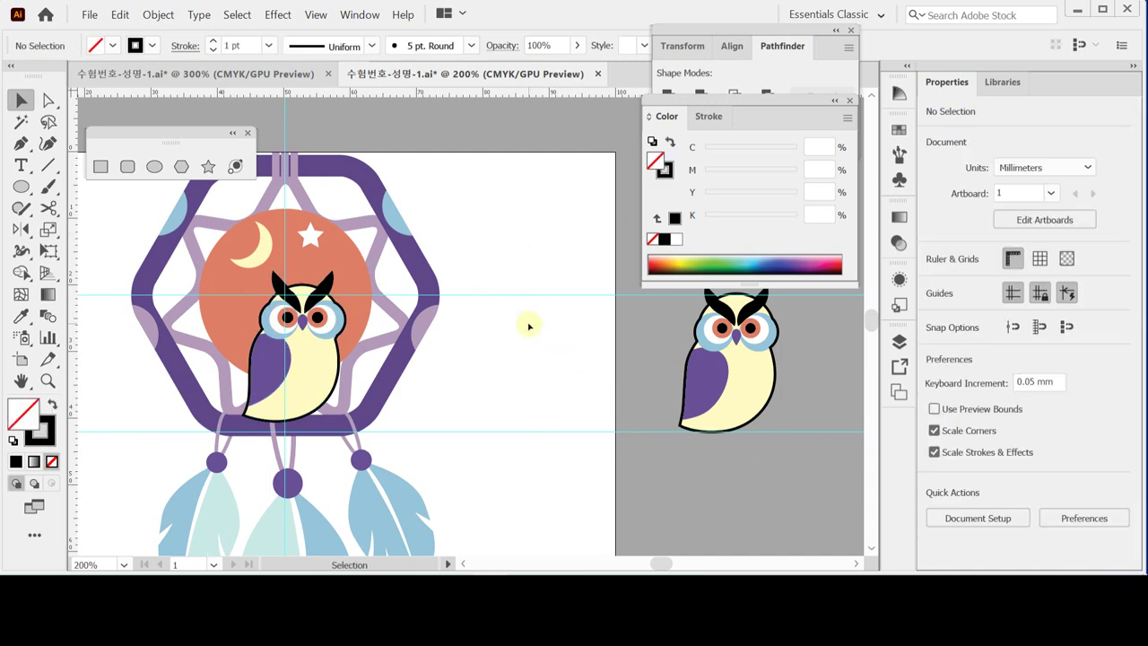
key("ctrl+alt+2")
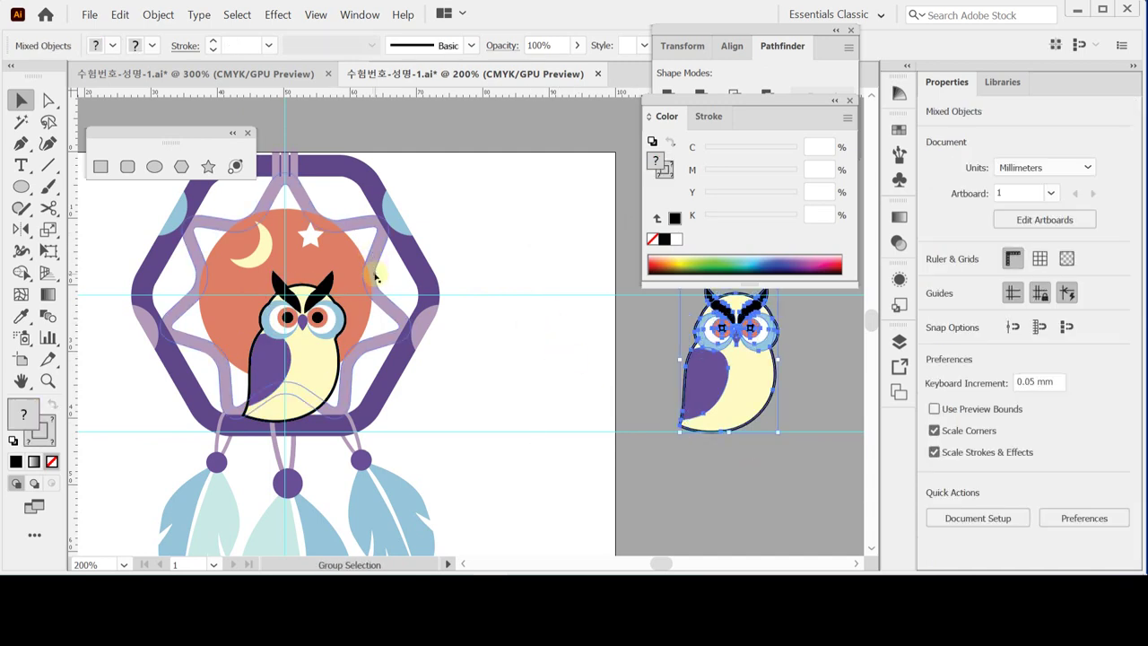
key("Delete")
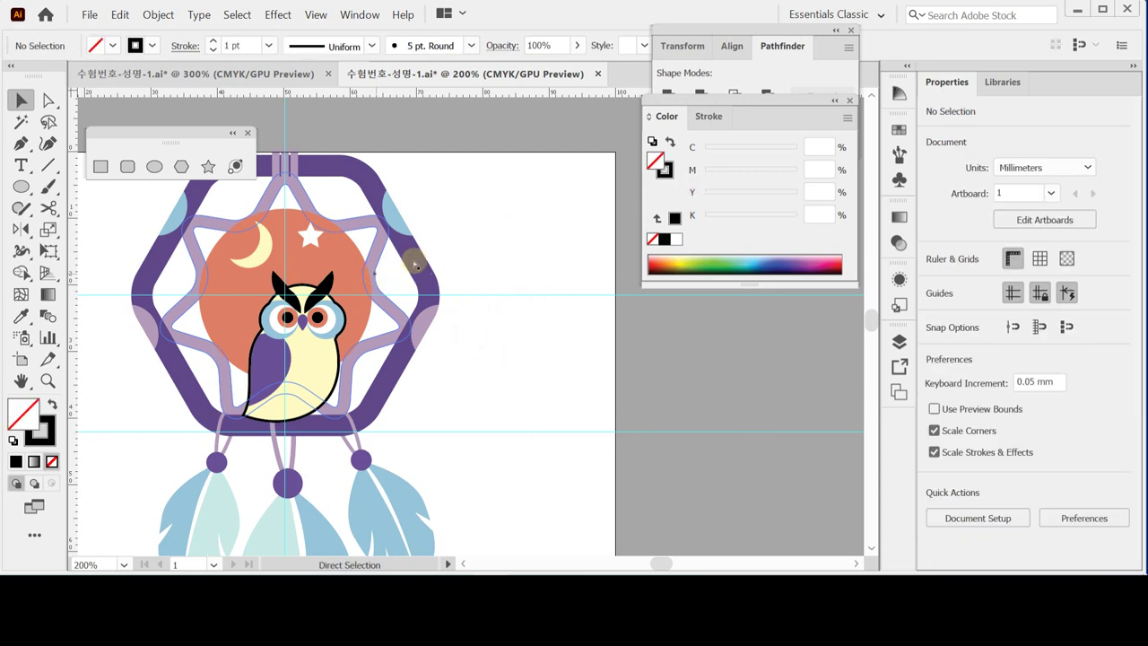
Step: Close the floating shape tools and save the document
left_click(248, 132)
key("ctrl+s")
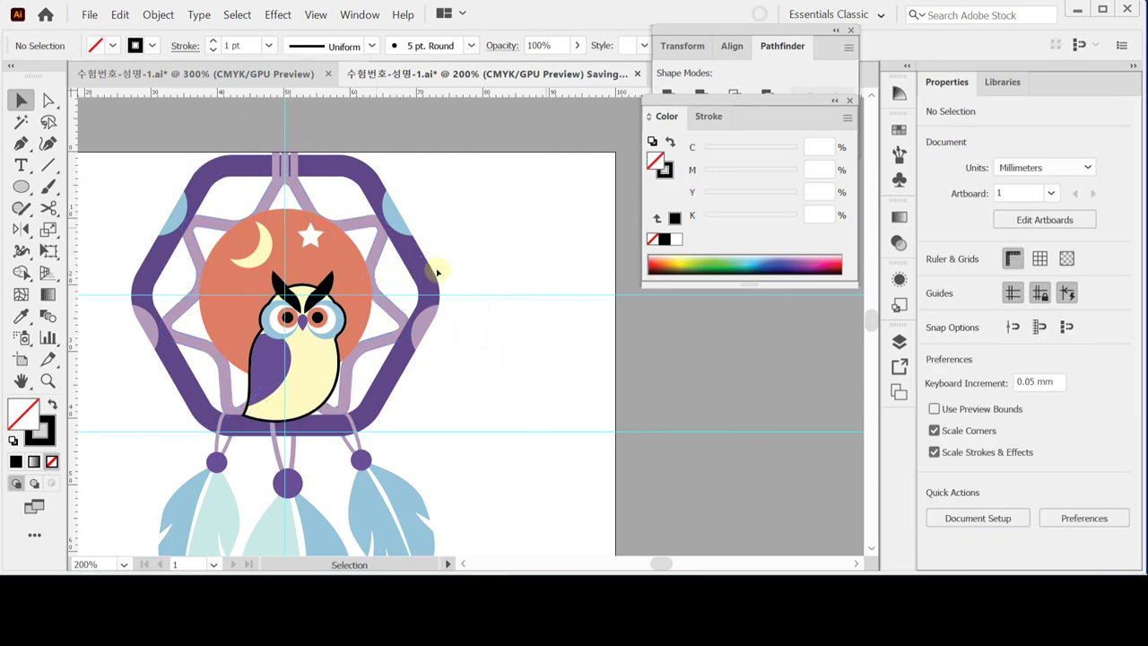
Step: Nudge the whole dreamcatcher artwork, including the owl and feathers, down to Y 0.6095 mm on the artboard and deselect it
left_click_drag(515, 254, 556, 210)
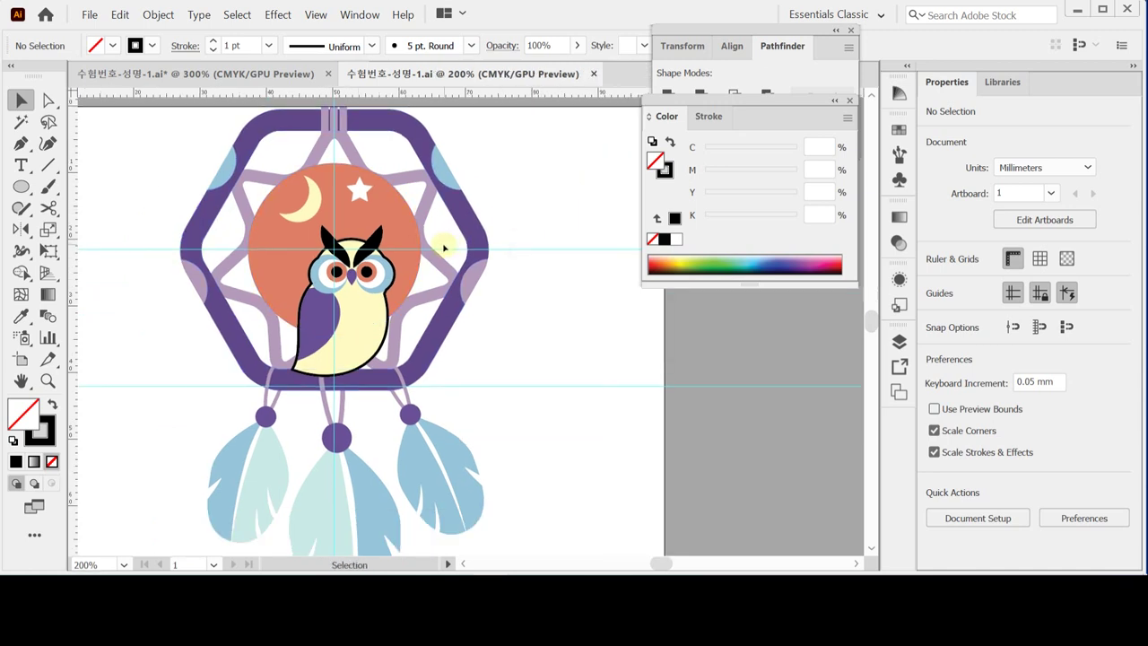
key("ctrl+minus")
left_click_drag(509, 291, 467, 234)
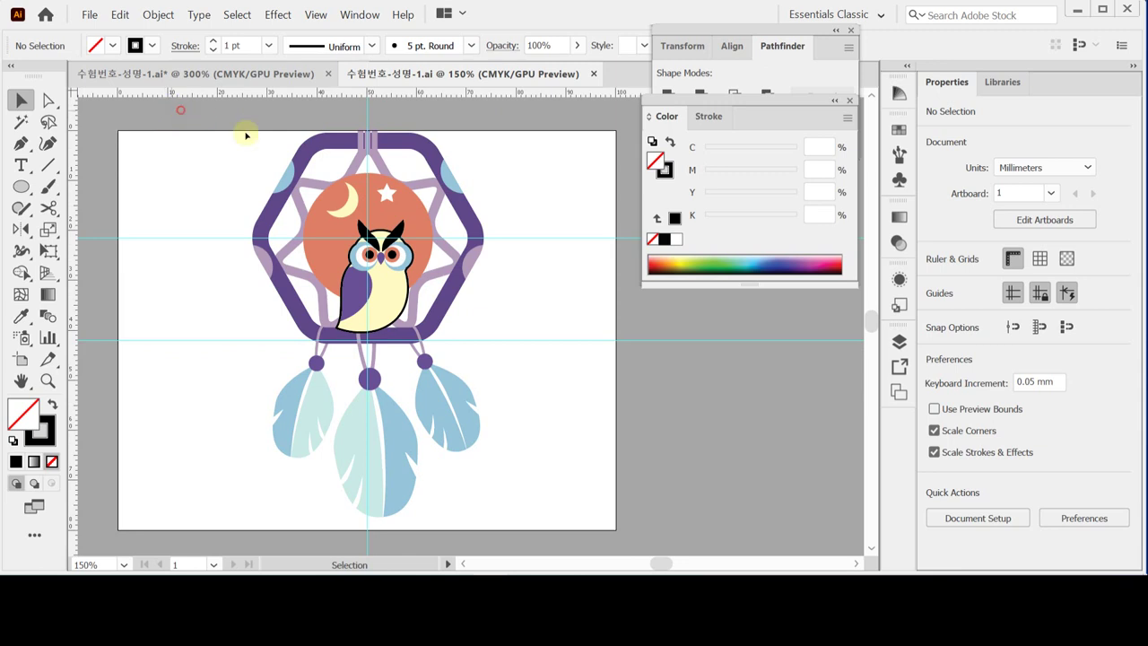
left_click_drag(175, 142, 496, 504)
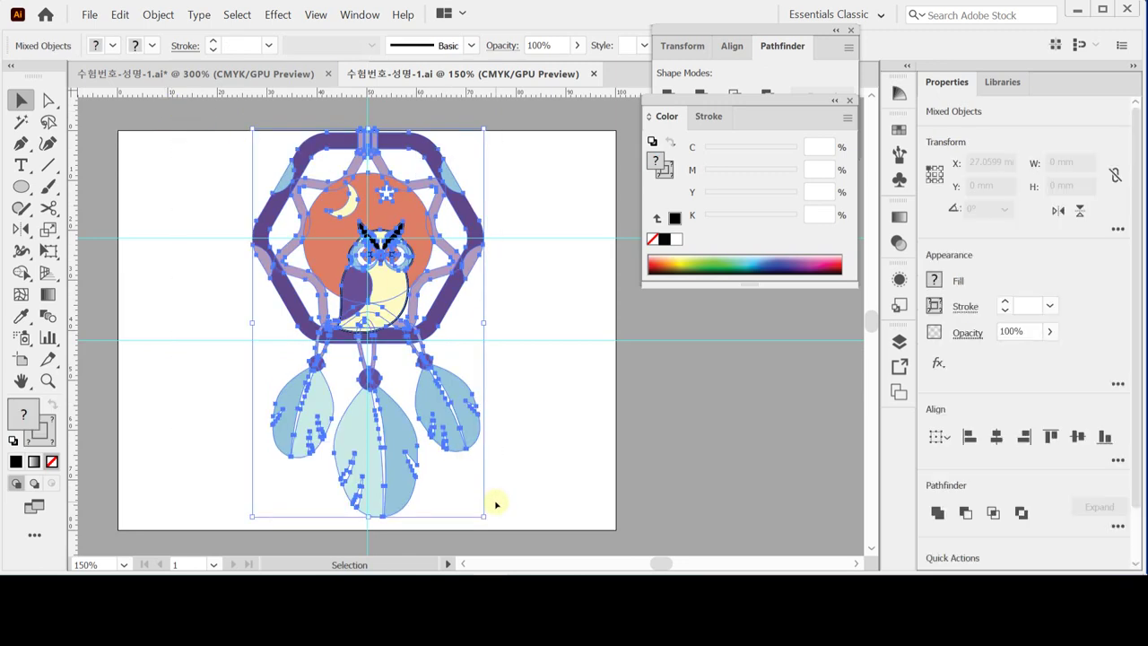
key("shift+Down")
key("shift+Down")
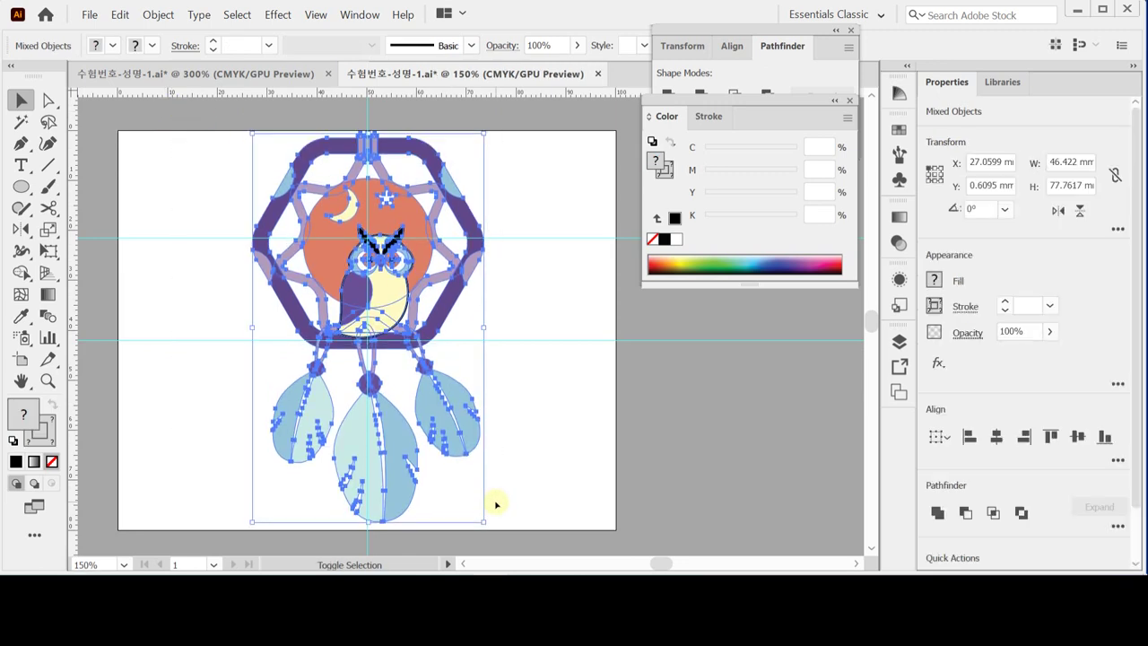
key("shift+Down")
left_click(516, 472)
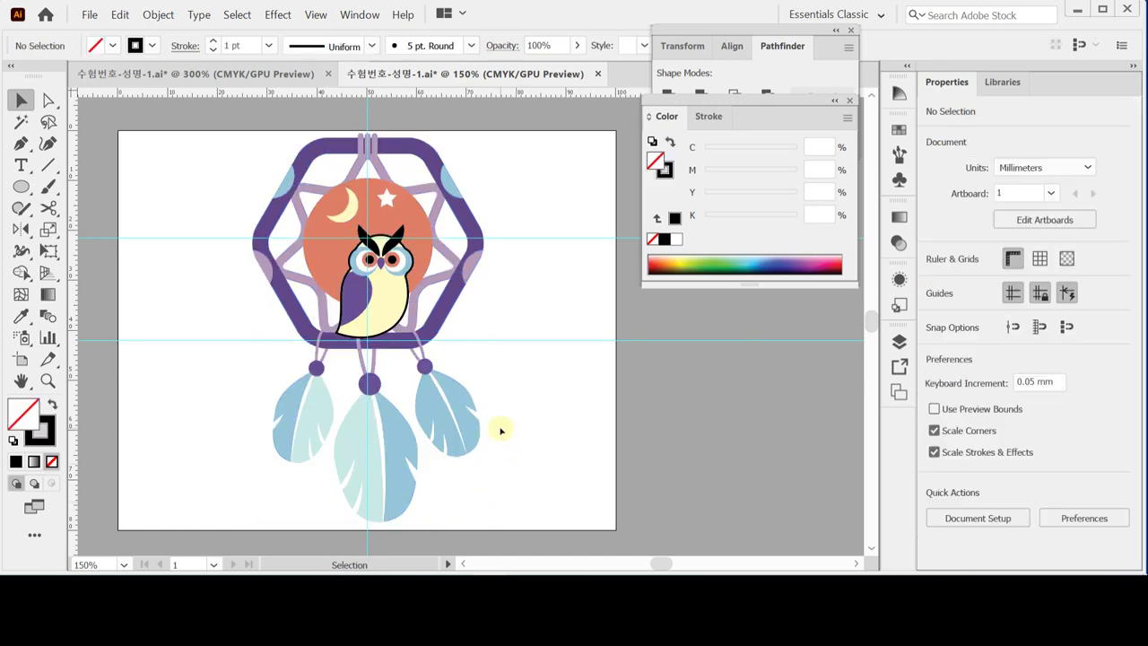
Step: Hide the guides and save the document, with the whole artboard fitted in the window
key("a")
key("ctrl+semicolon")
key("ctrl+s")
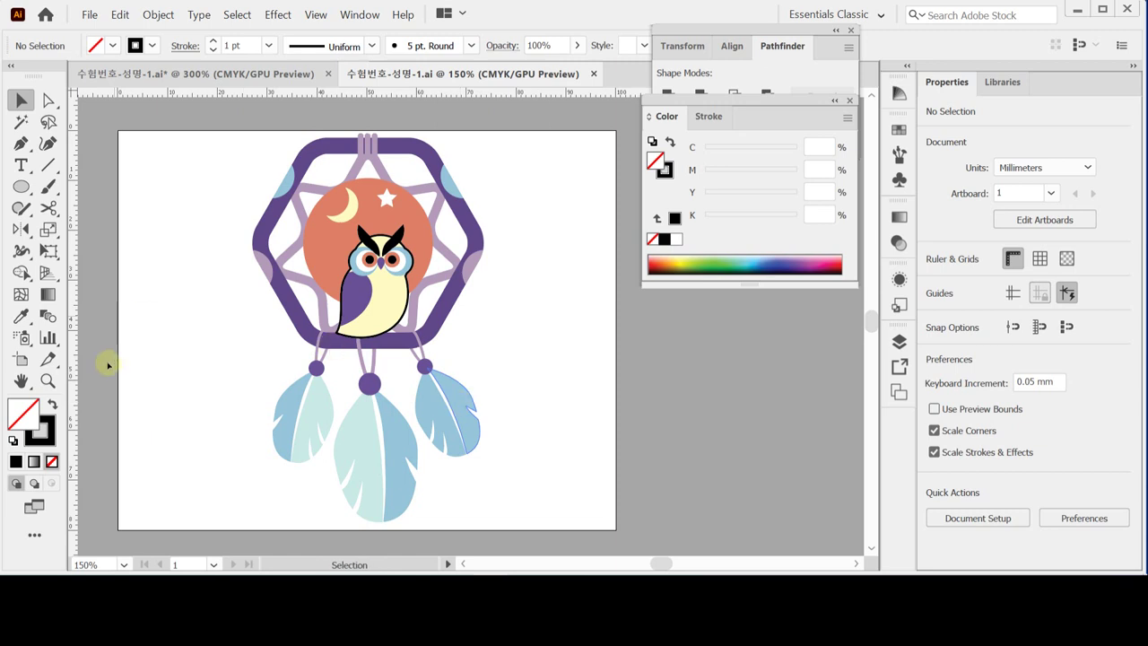
left_click(25, 382)
double_click(23, 382)
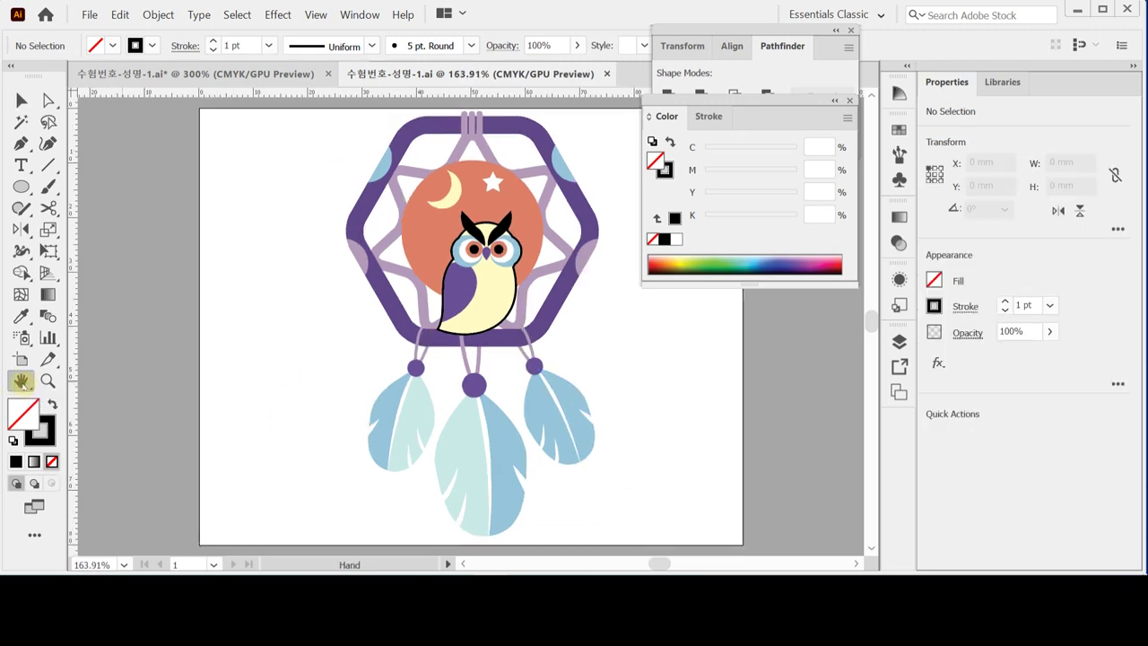
Step: In the other open copy of the dreamcatcher document, fit the artboard in the window and hide the guides
left_click(361, 15)
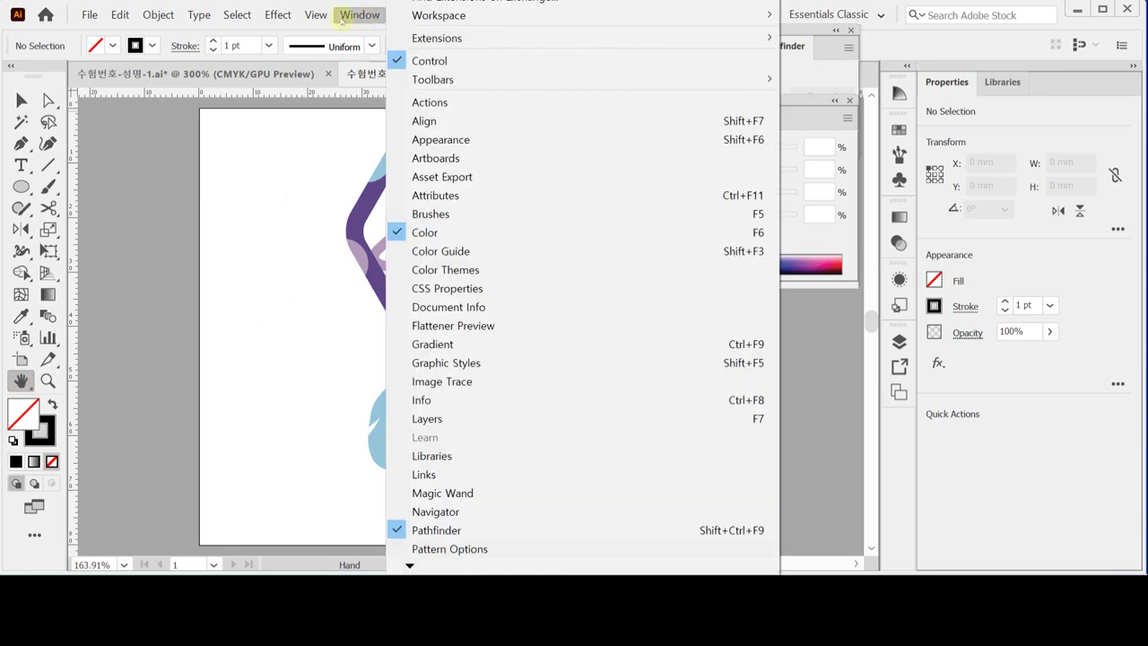
mouse_move(310, 18)
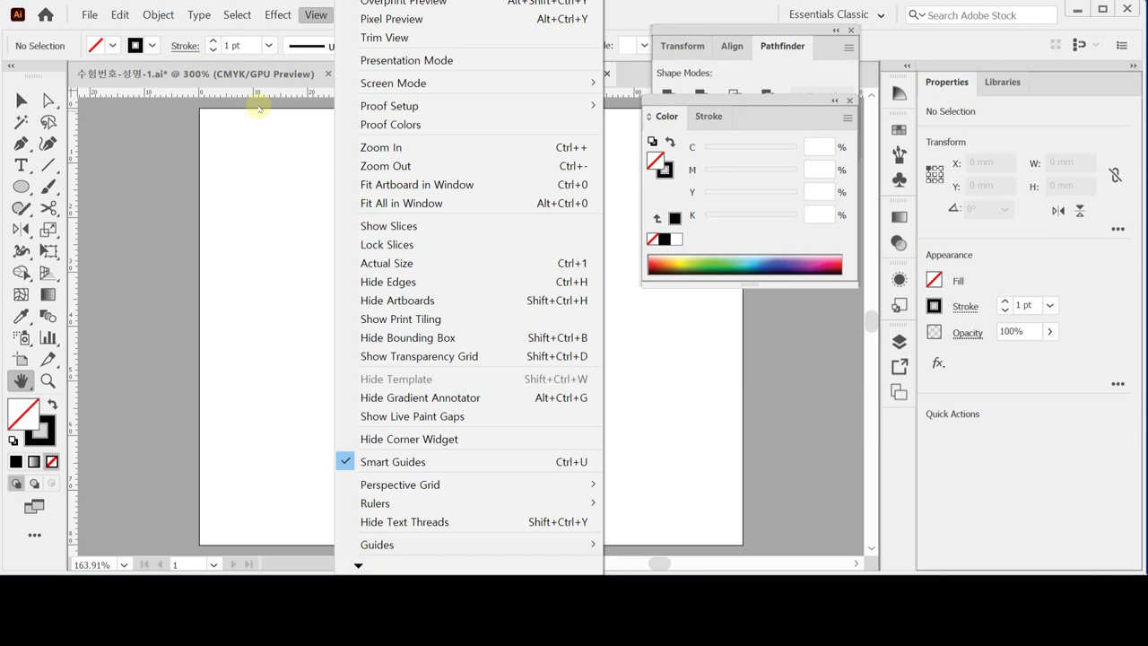
left_click(265, 75)
left_click(266, 74)
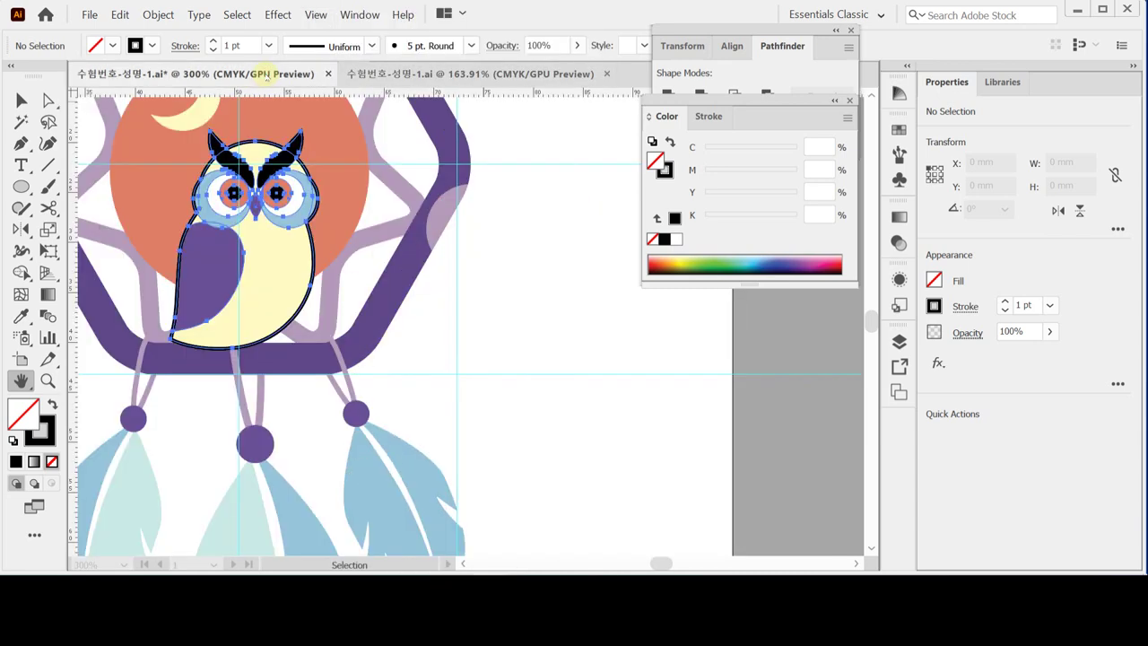
key("ctrl+0")
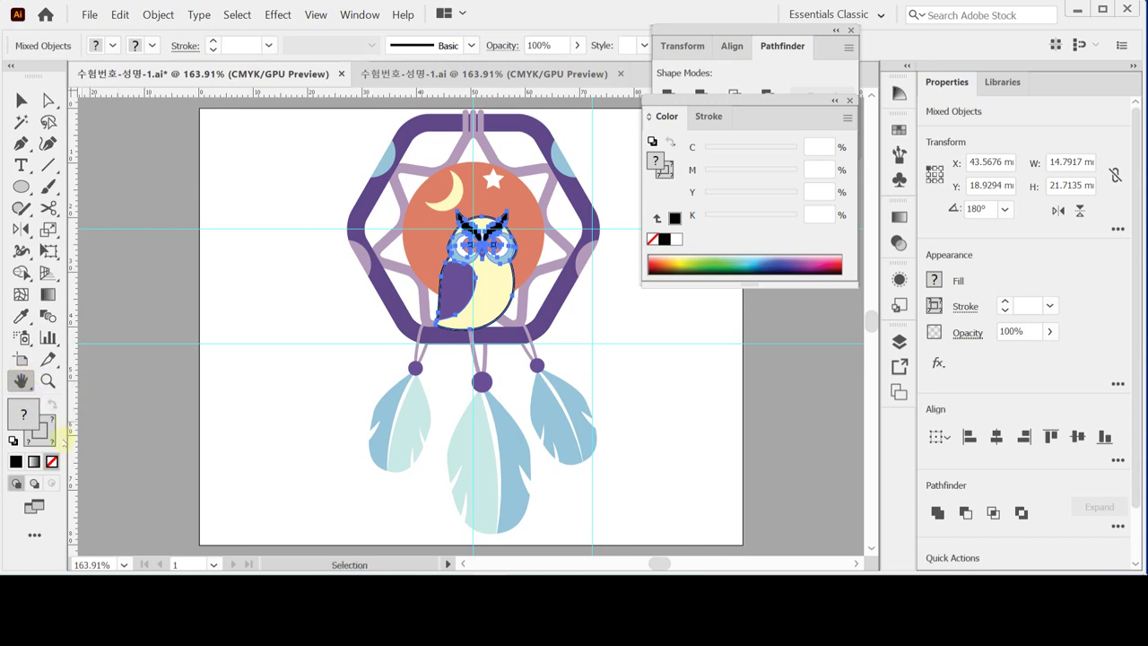
key("ctrl+r")
key("ctrl+semicolon")
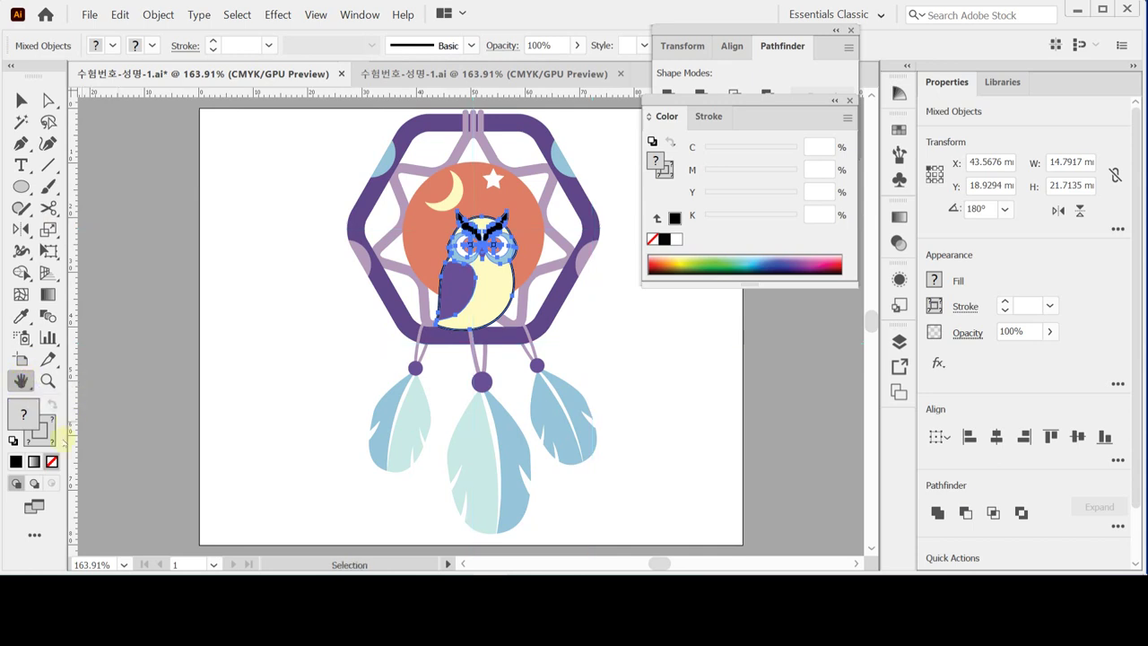
Step: Return to the finished document and save it as 수험번호-성명-1.ai in the GTQ folder, replacing the existing file, in Illustrator 2020 format
left_click(425, 74)
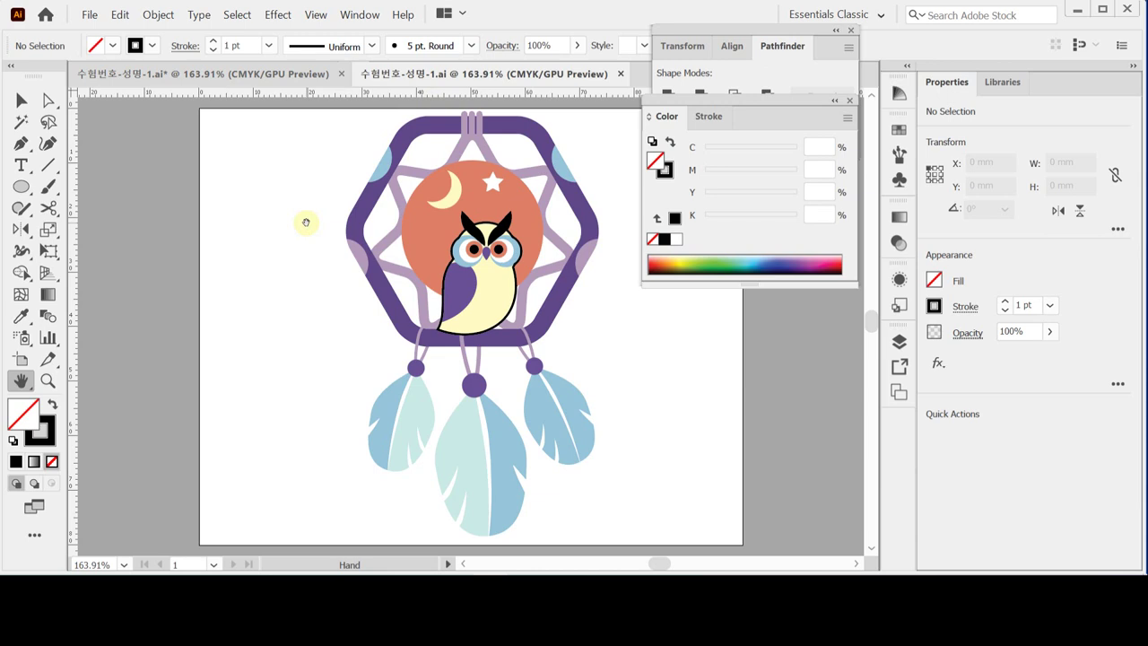
left_click(89, 15)
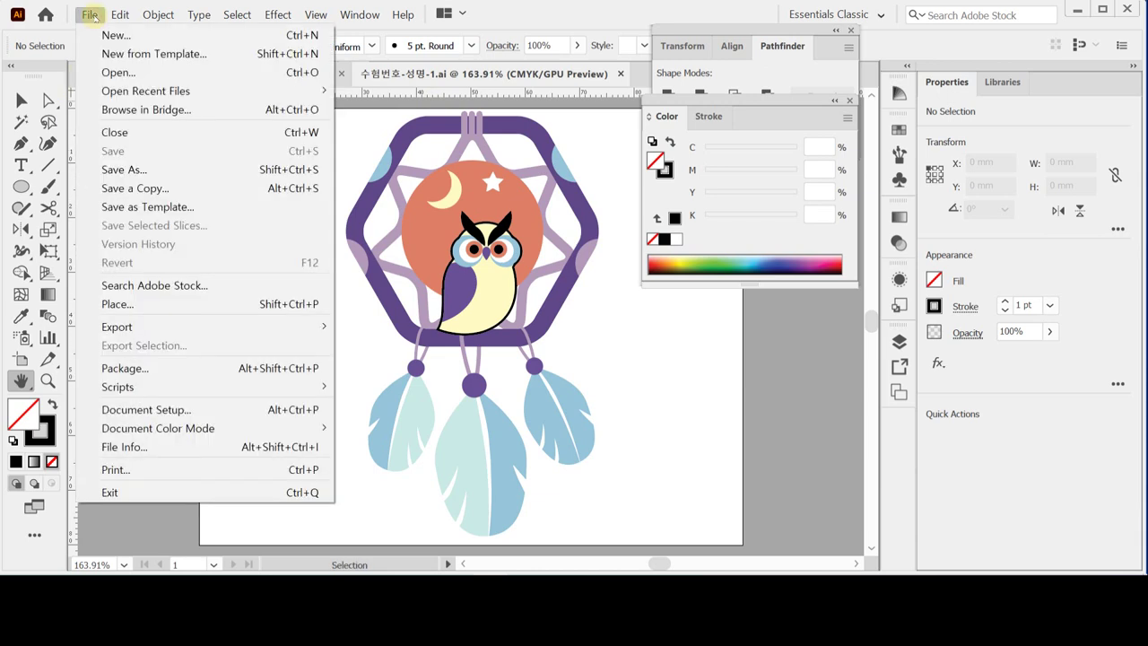
left_click(158, 170)
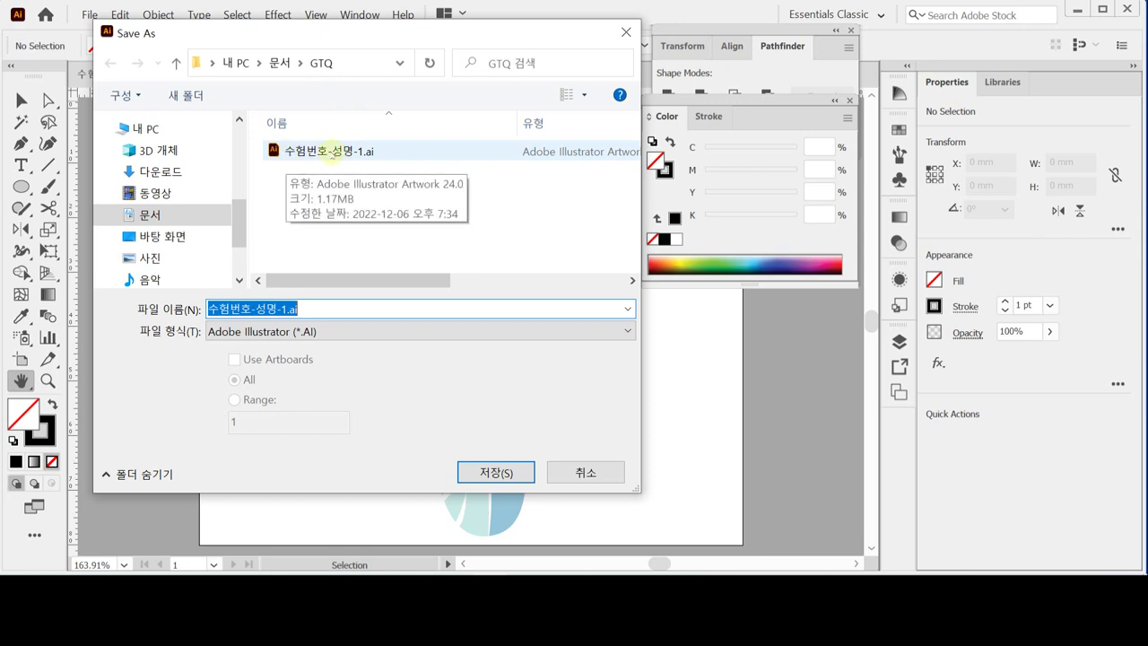
left_click(495, 470)
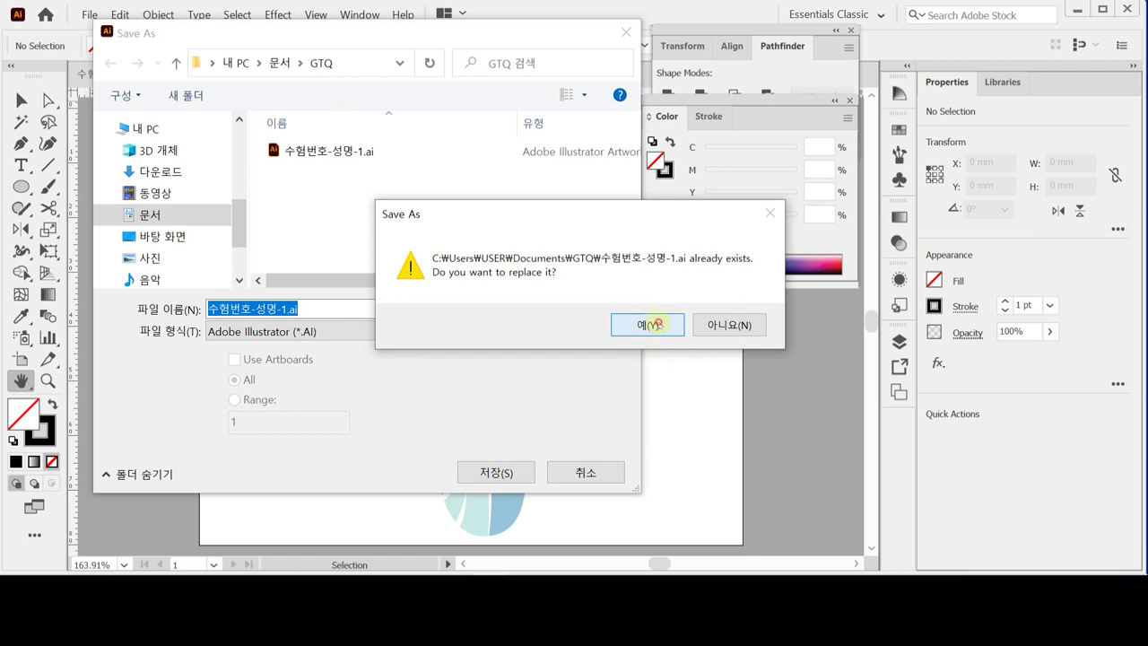
left_click(656, 324)
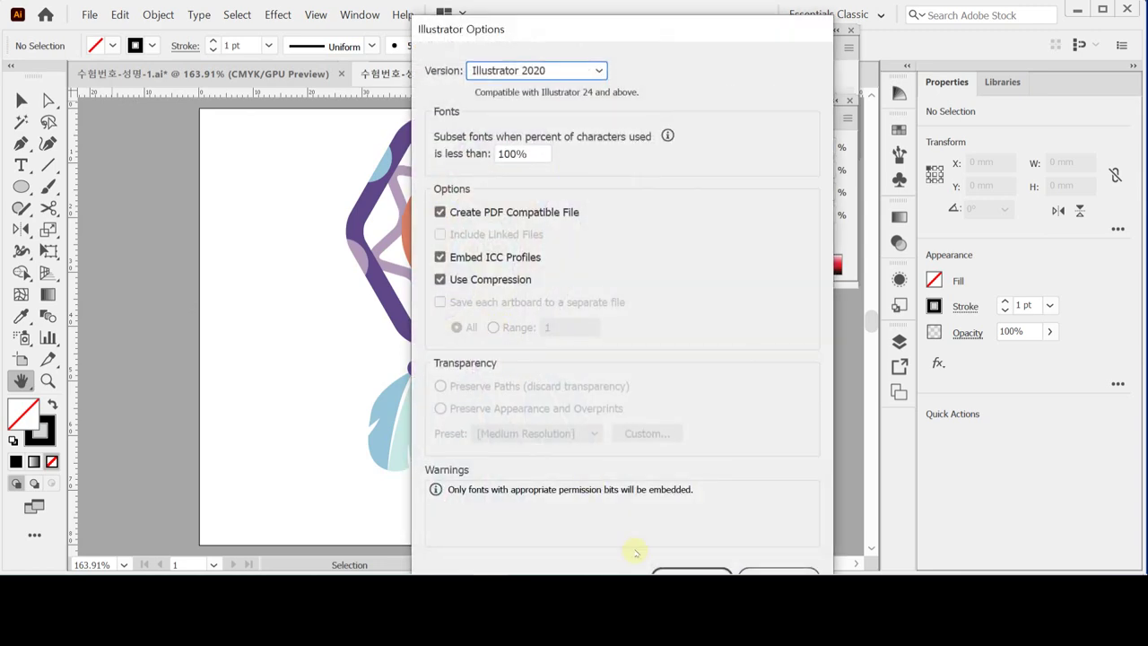
left_click_drag(609, 32, 616, 11)
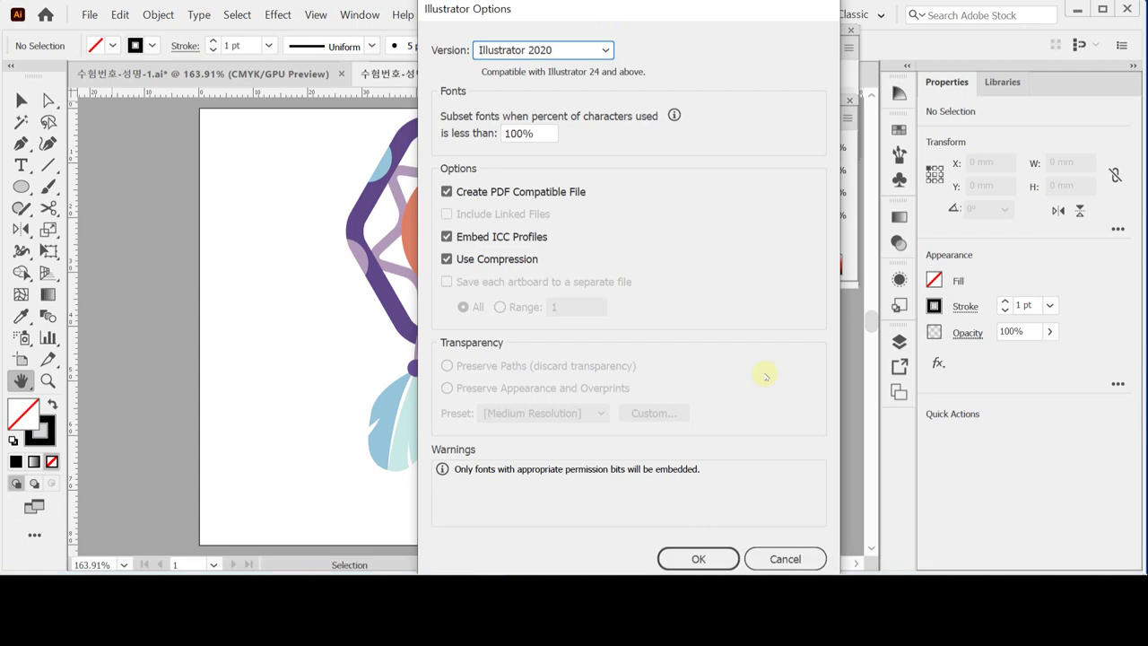
left_click(714, 557)
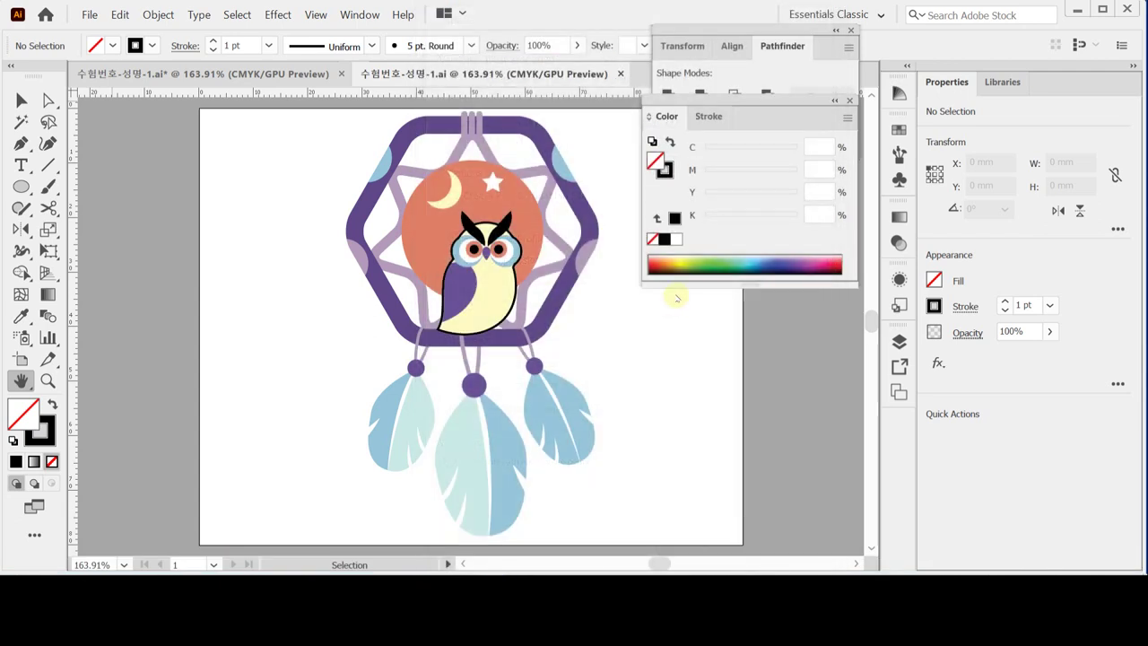